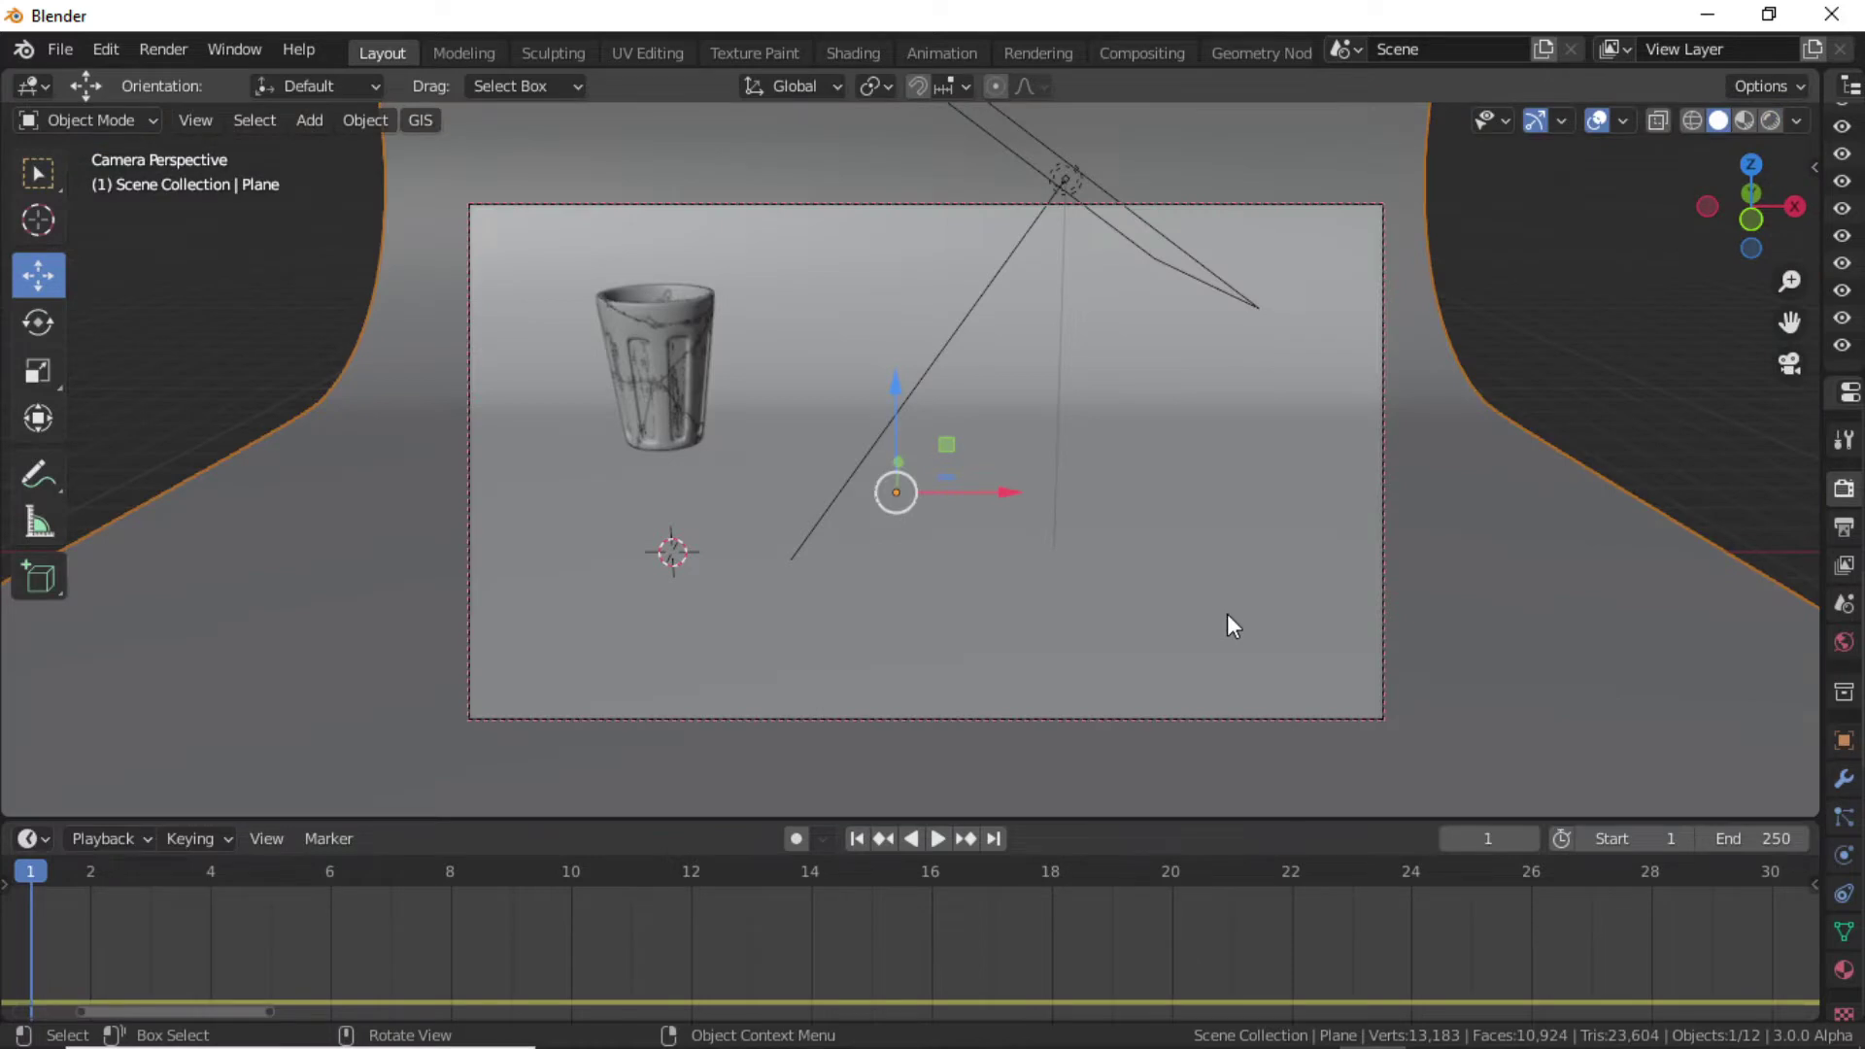
# Examine the finished ribbed drinking glass in the example scene up close and from several angles.
pyautogui.press('KP_0')
pyautogui.scroll(5, 531, 431)
pyautogui.moveTo(386, 439); pyautogui.dragTo(510, 449, button='middle')
pyautogui.keyDown('shift'); pyautogui.moveTo(510, 450); pyautogui.dragTo(826, 478, button='middle'); pyautogui.keyUp('shift')
pyautogui.scroll(5, 779, 511)
pyautogui.moveTo(826, 477); pyautogui.dragTo(929, 478, button='middle')
pyautogui.scroll(-3, 928, 478)
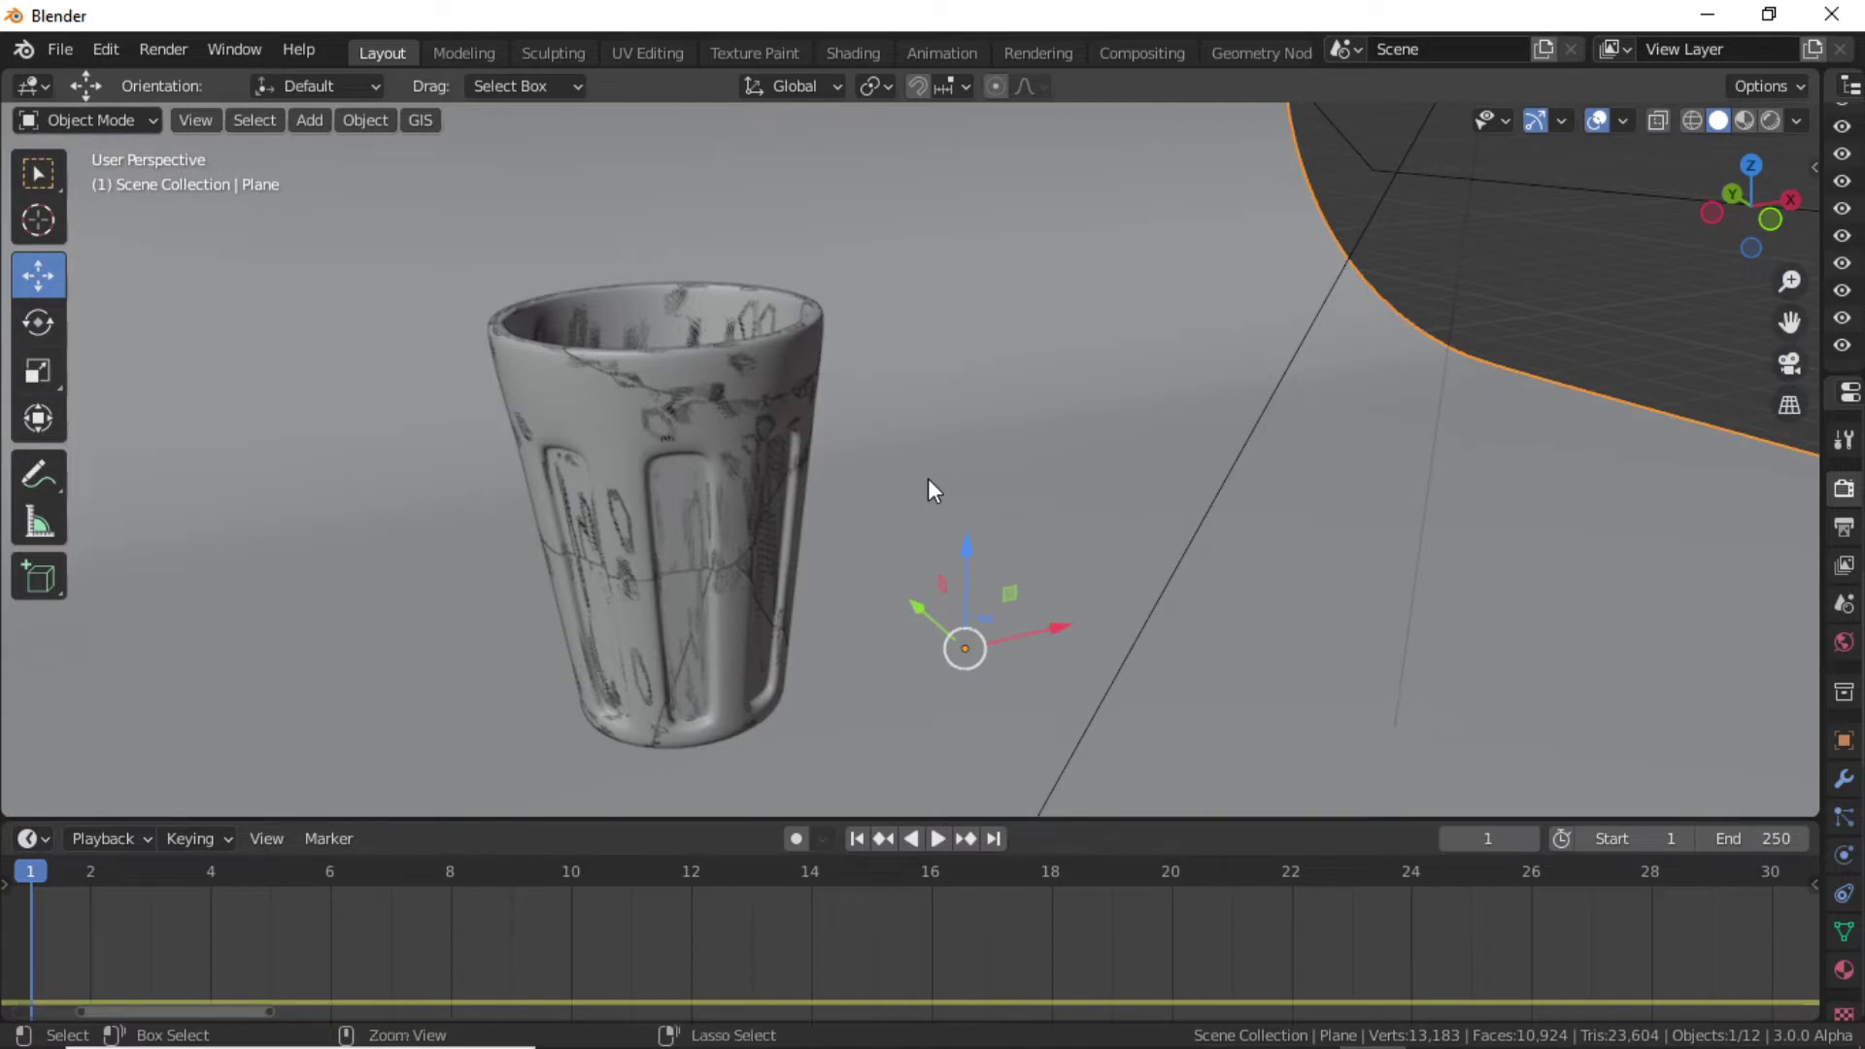
# Start a new file and add a cylinder mesh at the origin.
pyautogui.hotkey('ctrl', 'n')
pyautogui.click(929, 486)
pyautogui.hotkey('shift', 'a')
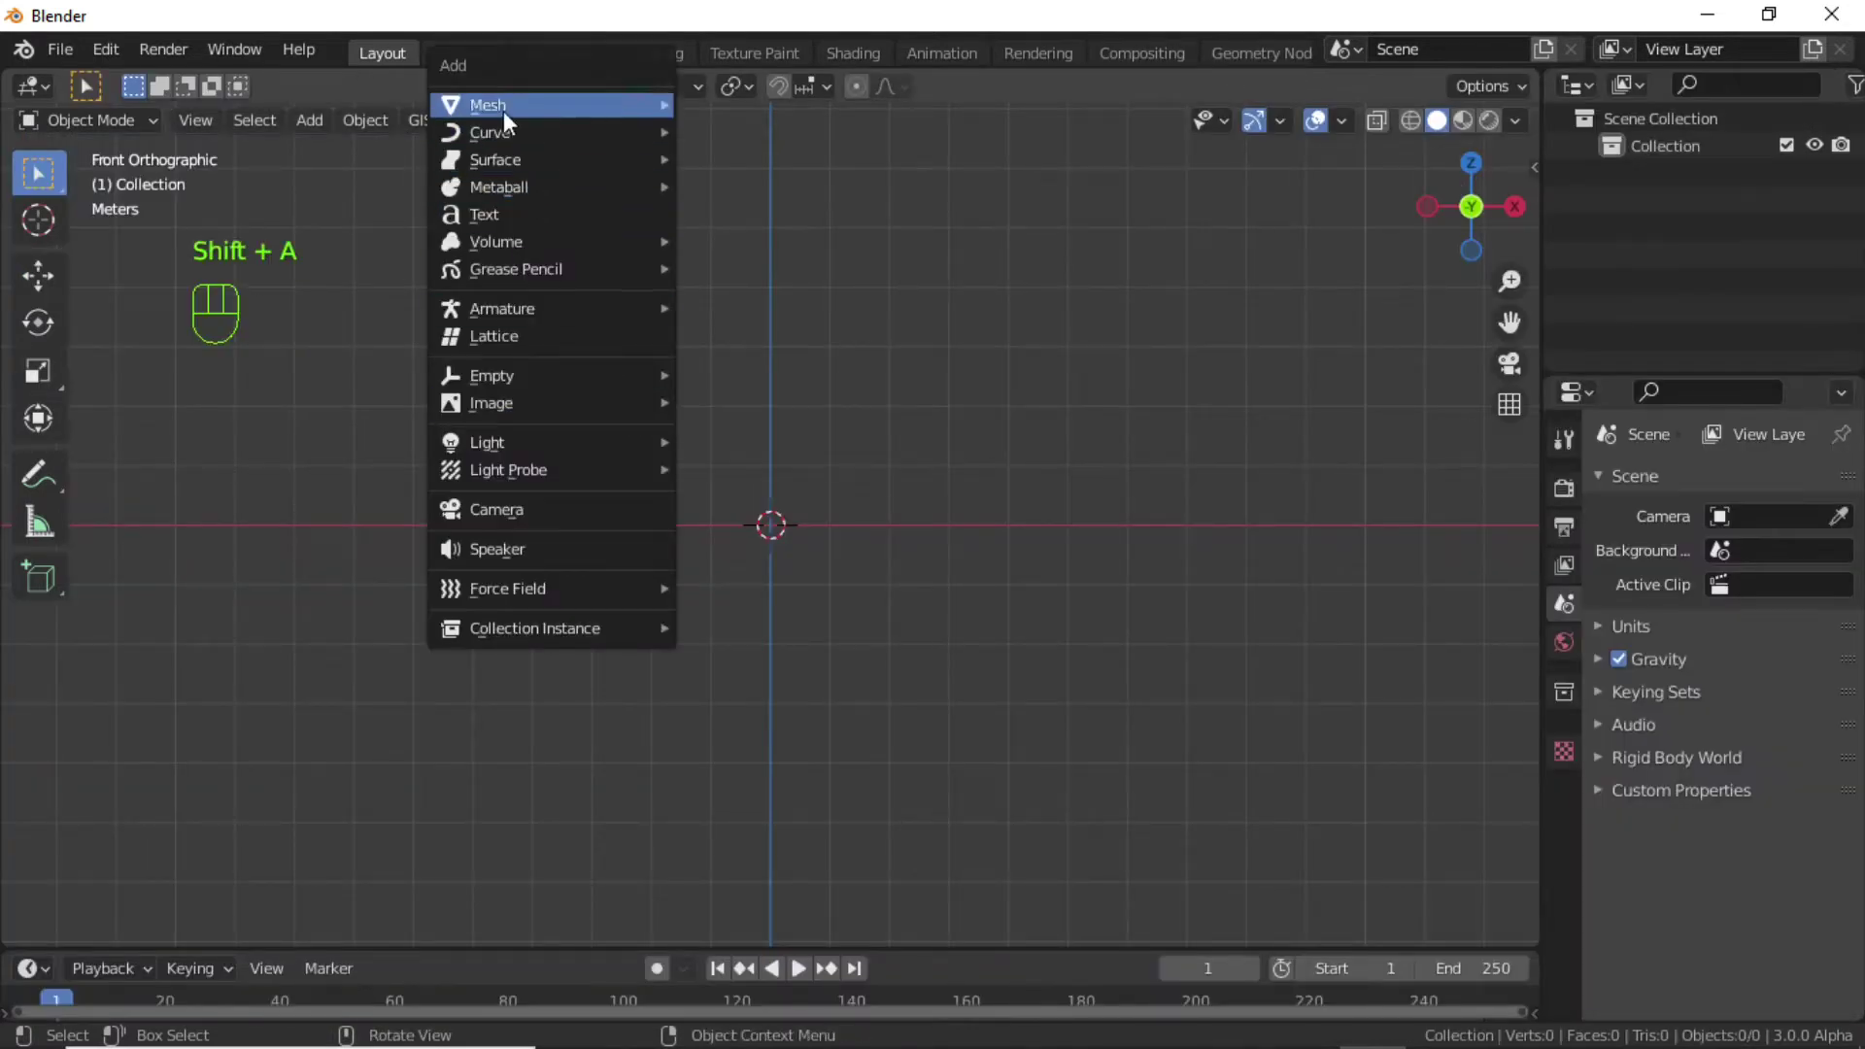
pyautogui.moveTo(501, 108)
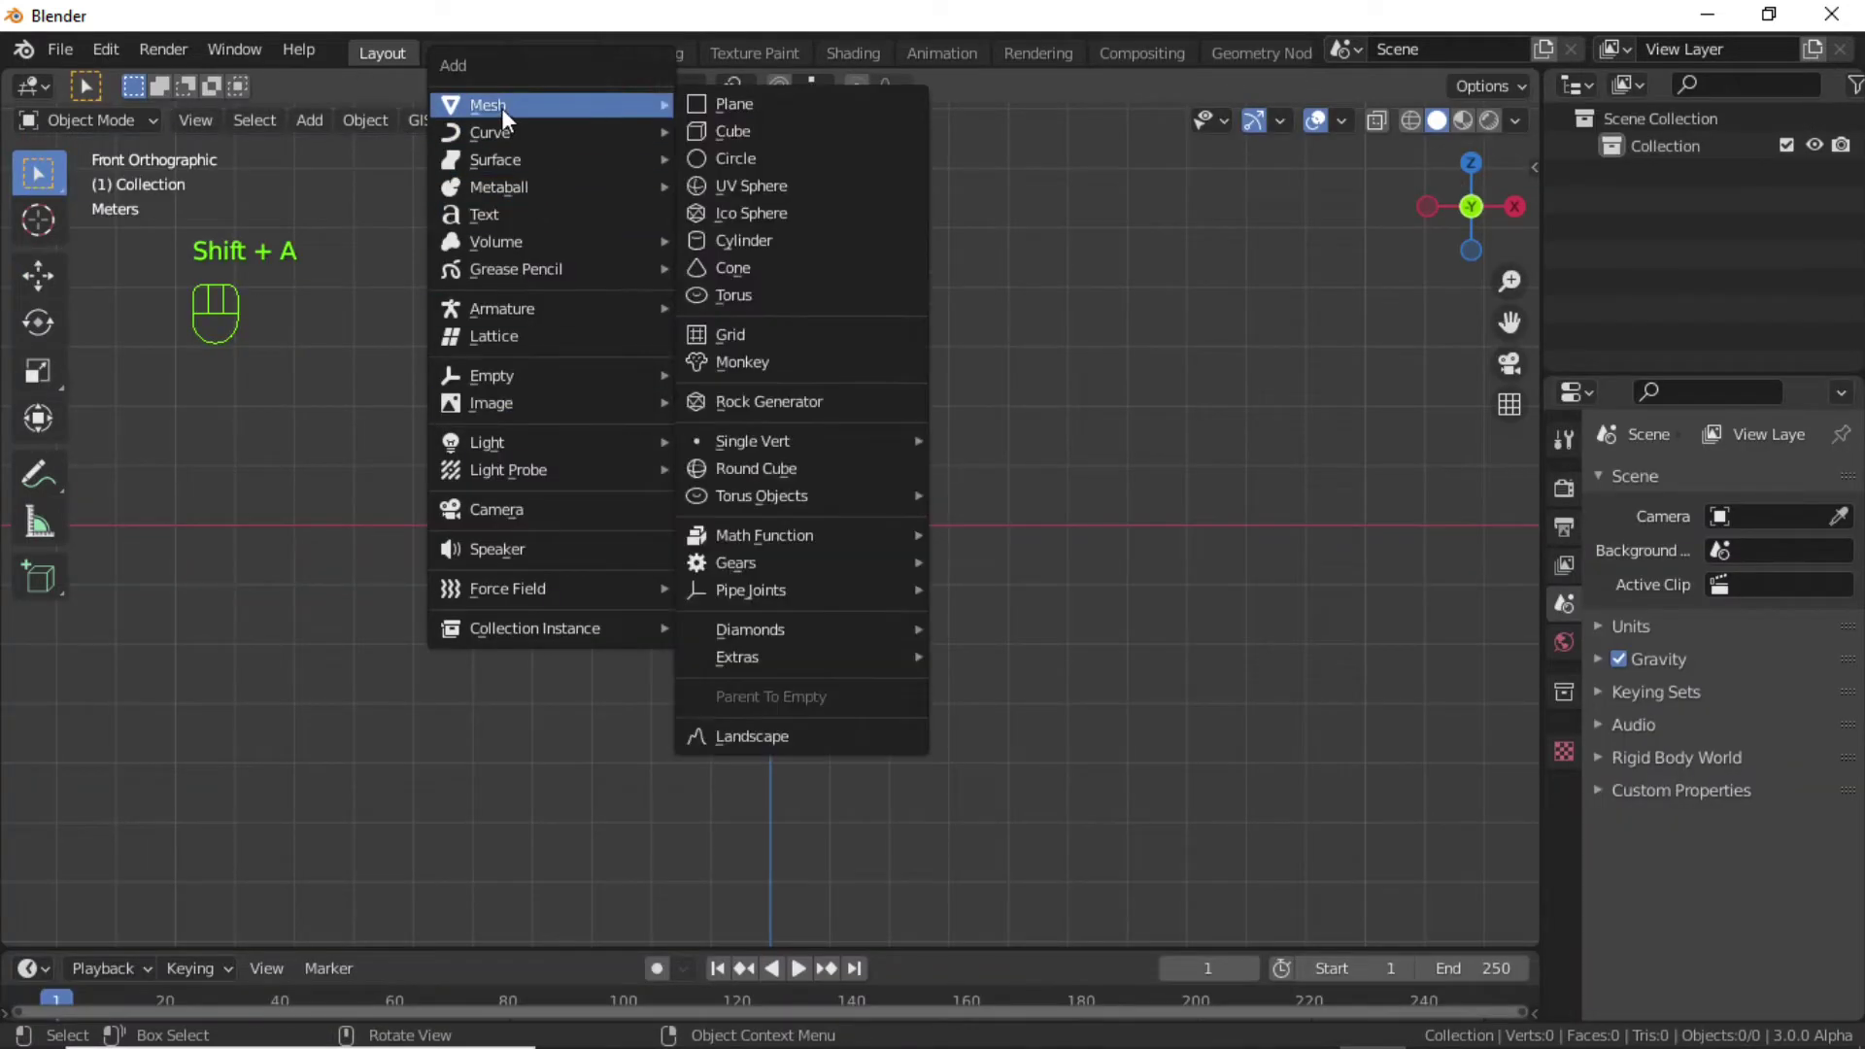
pyautogui.click(748, 240)
pyautogui.scroll(2, 719, 412)
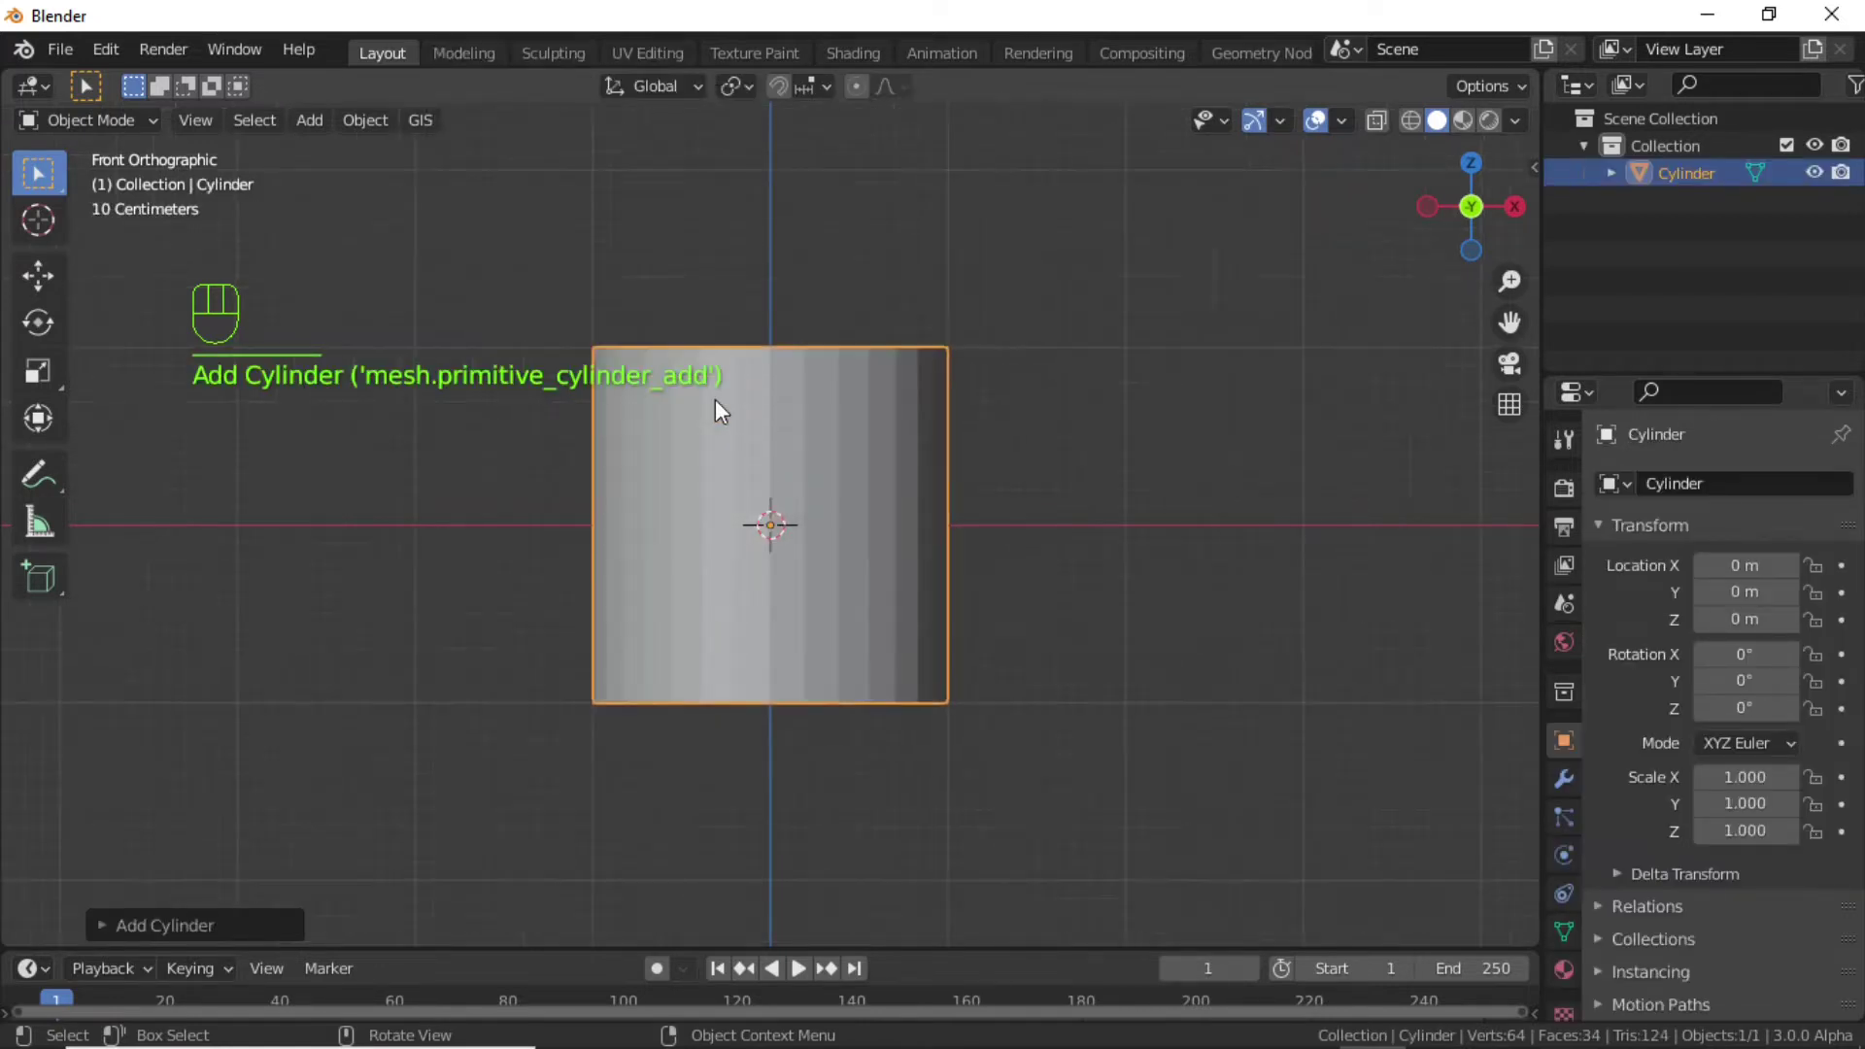
# Set the new cylinder's vertex count to 16.
pyautogui.click(108, 925)
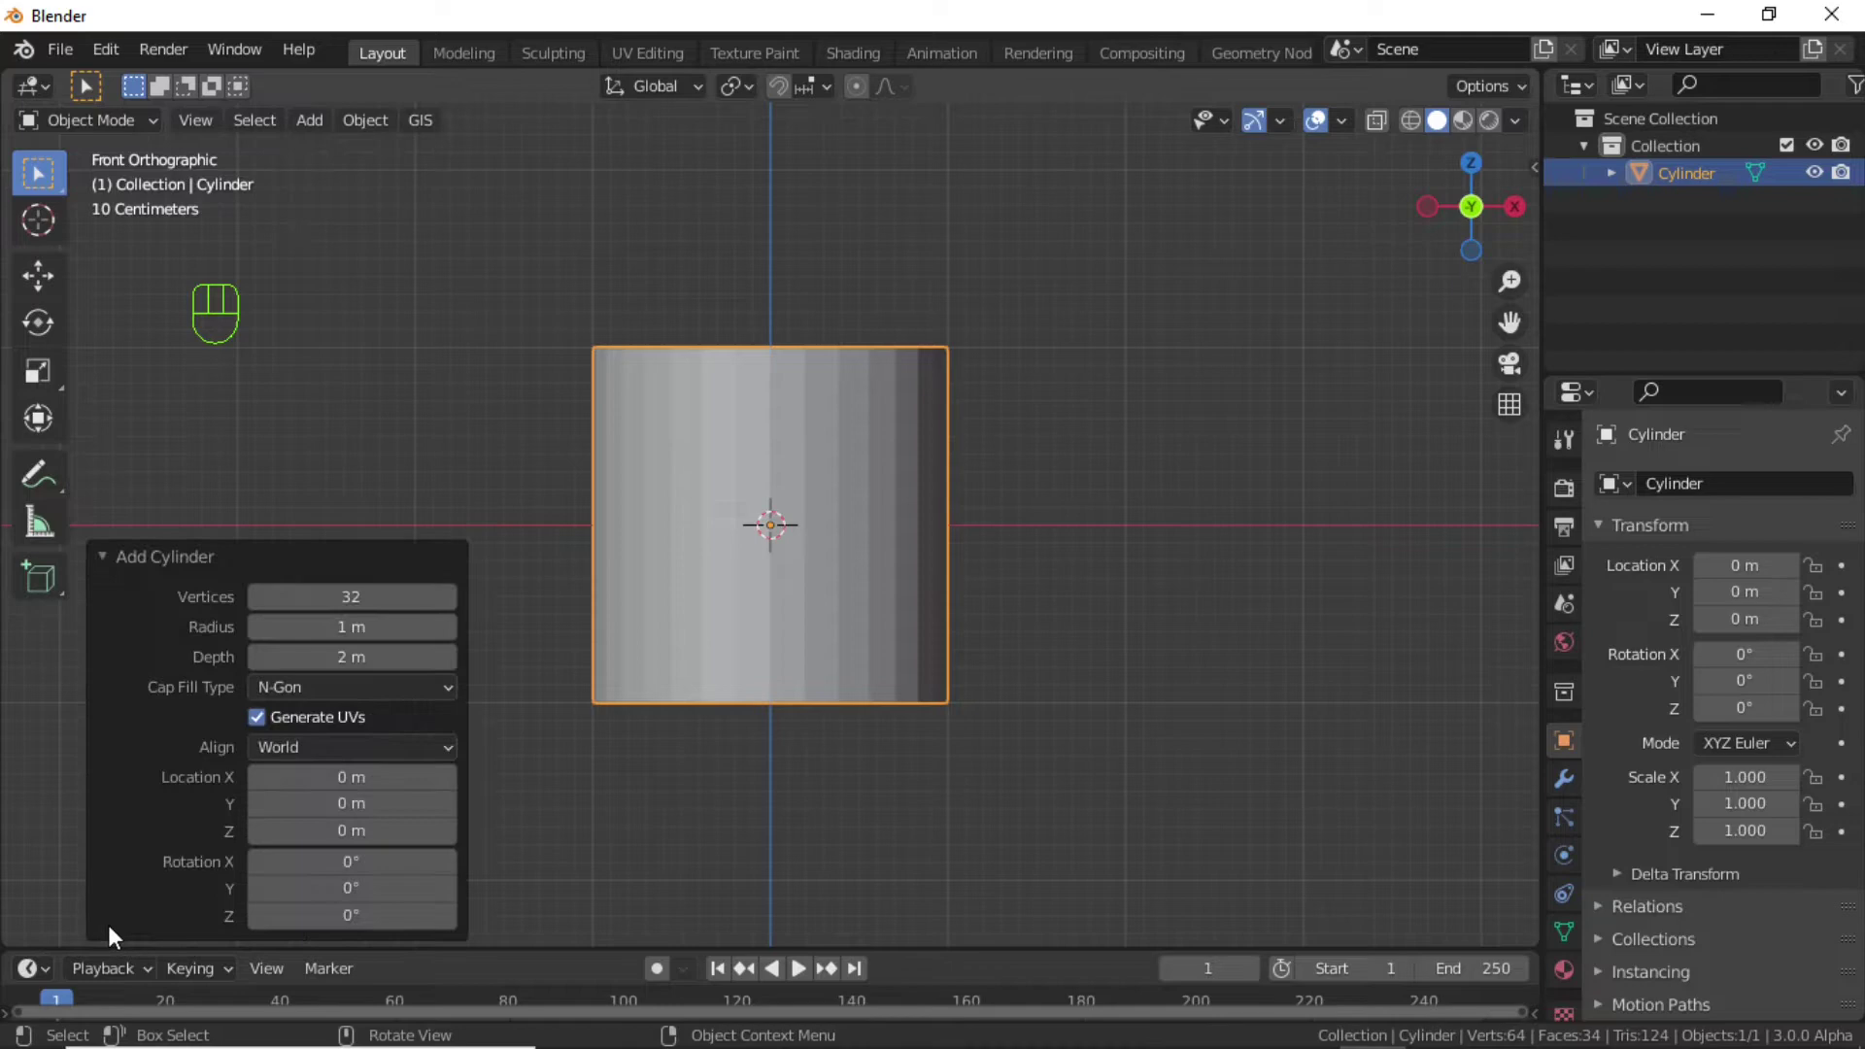
pyautogui.click(333, 600)
pyautogui.write('16')
pyautogui.press('Return')
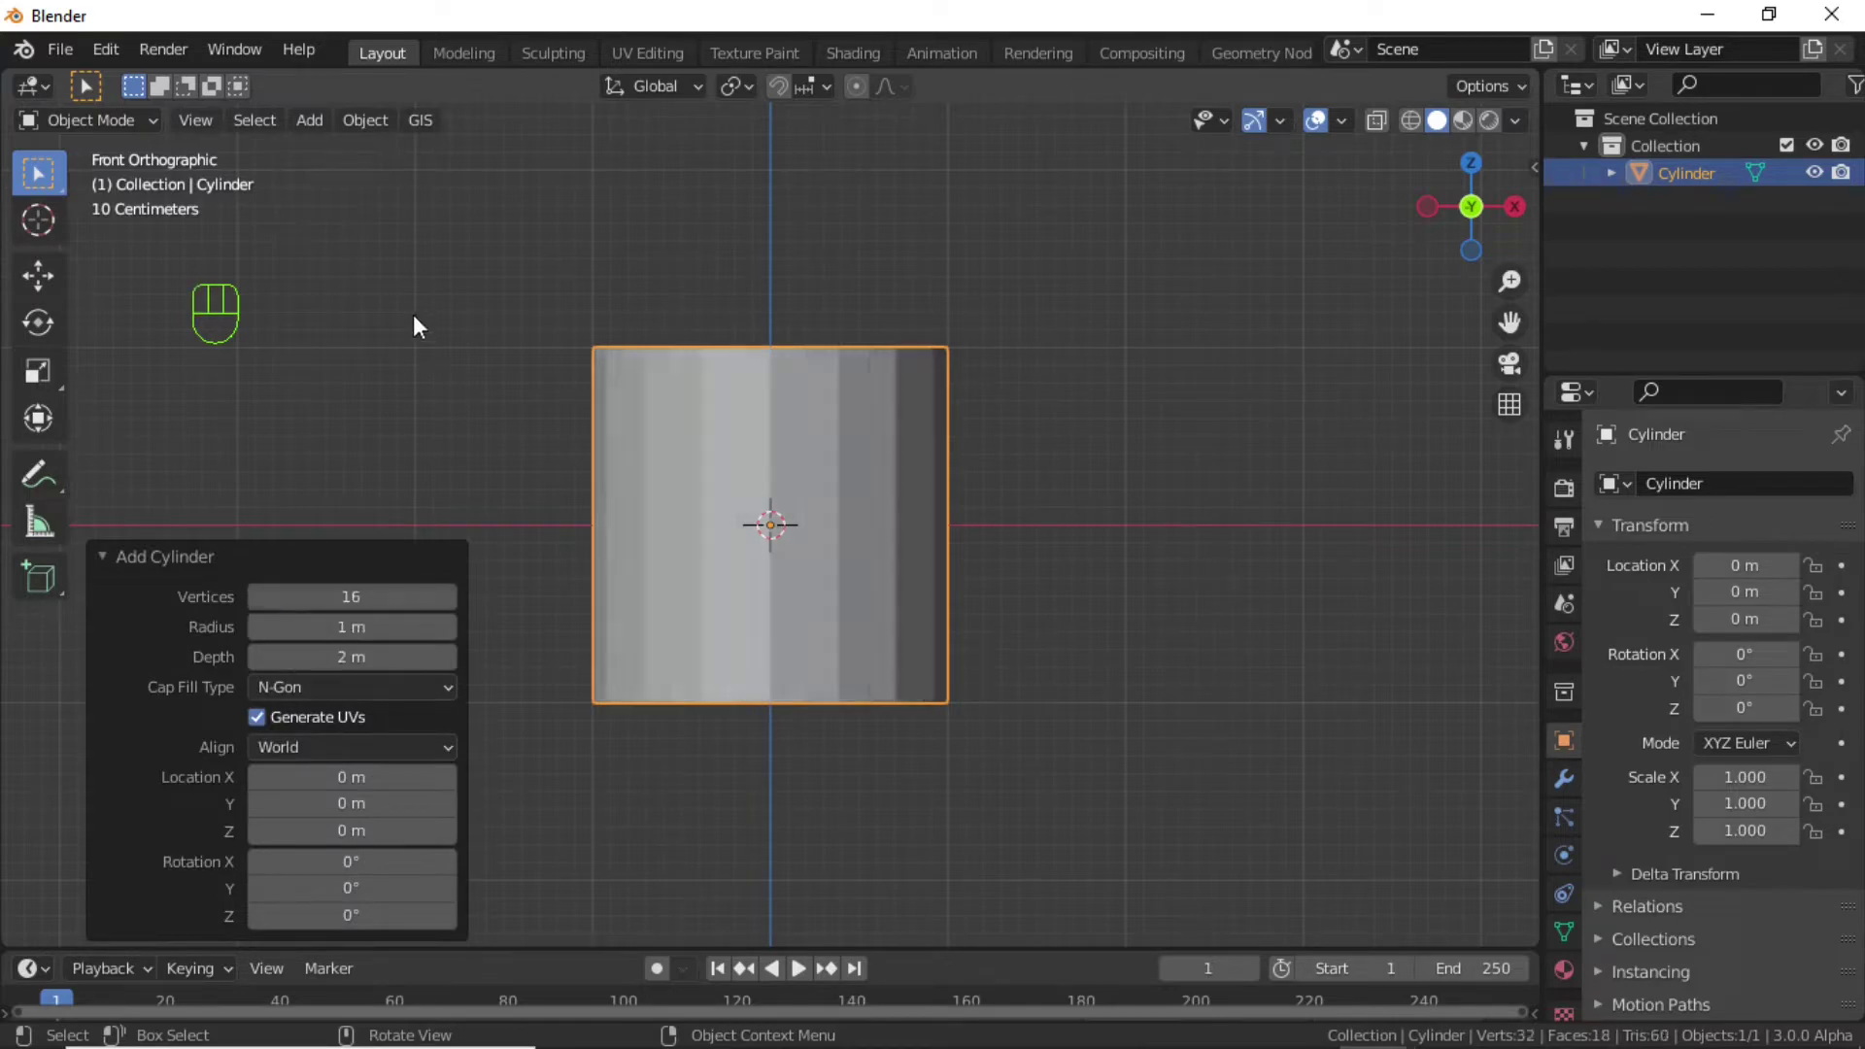
# In Edit Mode with face selection, delete the cylinder's top and bottom cap faces.
pyautogui.click(125, 121)
pyautogui.click(117, 186)
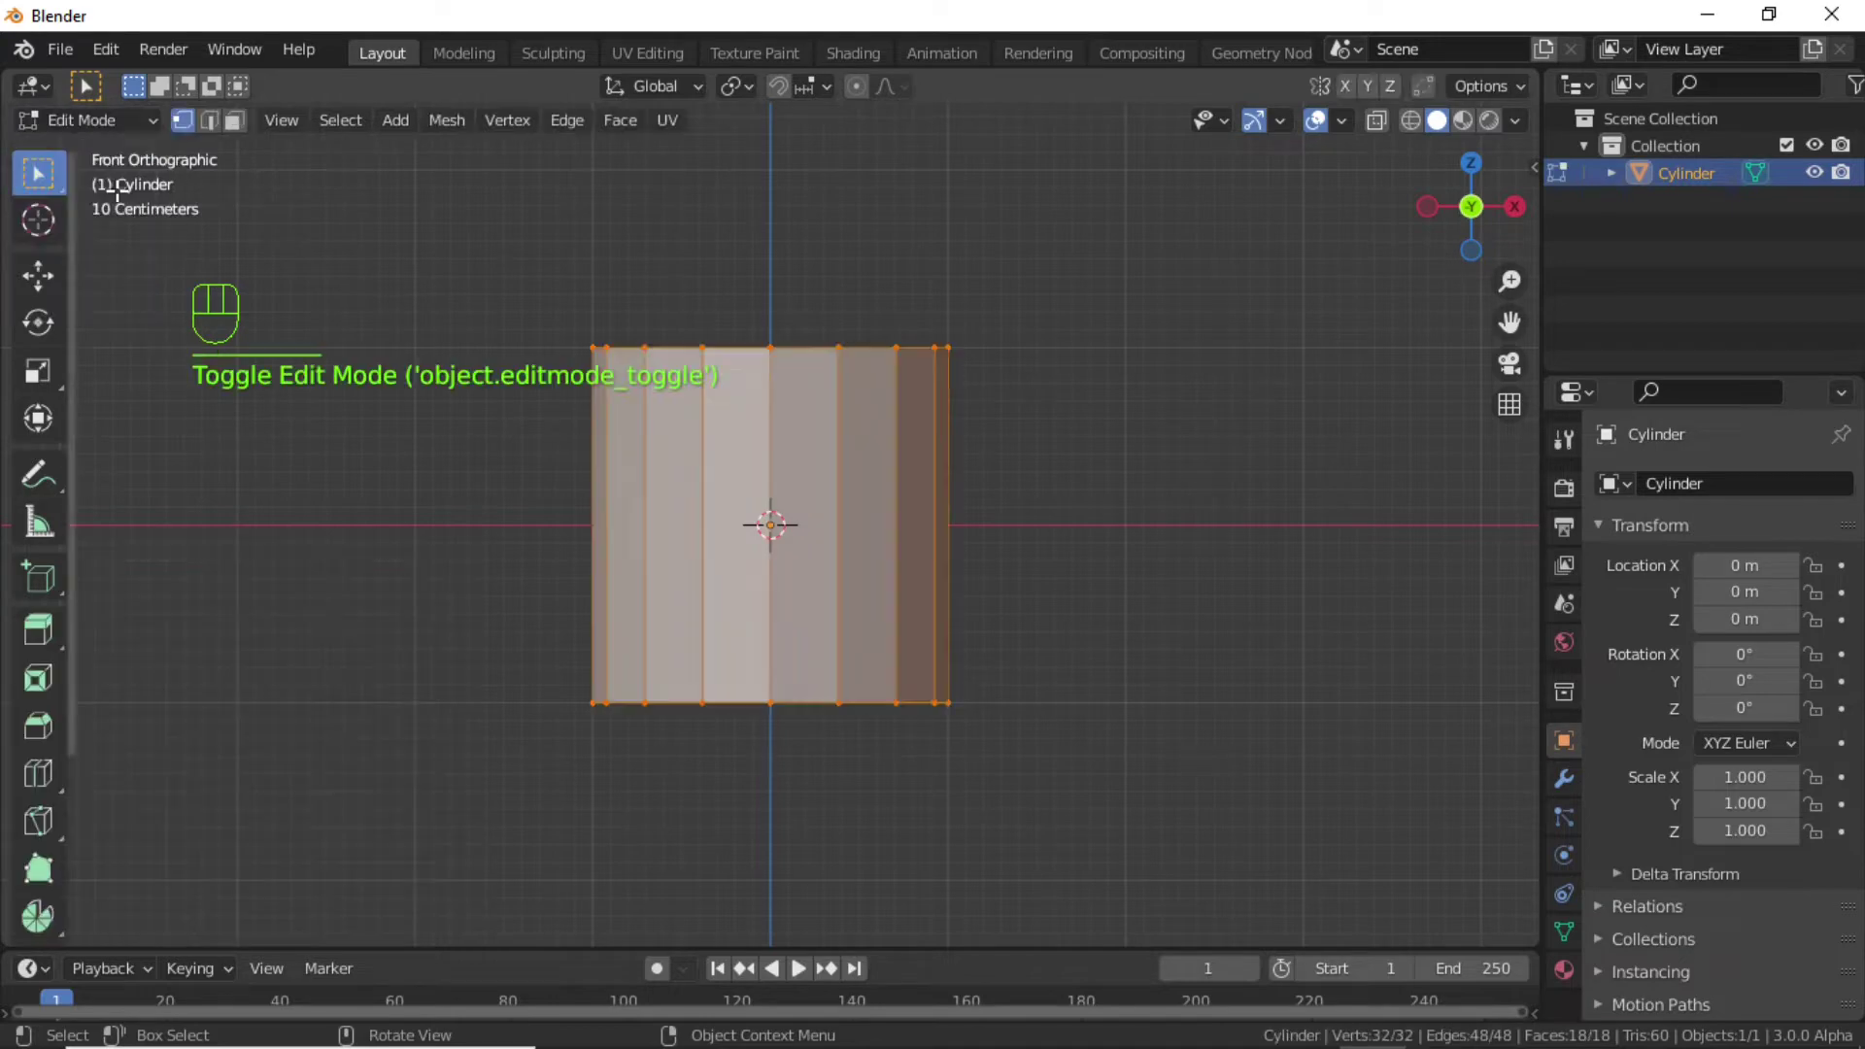
pyautogui.click(234, 121)
pyautogui.click(1103, 513)
pyautogui.moveTo(1103, 513); pyautogui.dragTo(799, 338, button='middle')
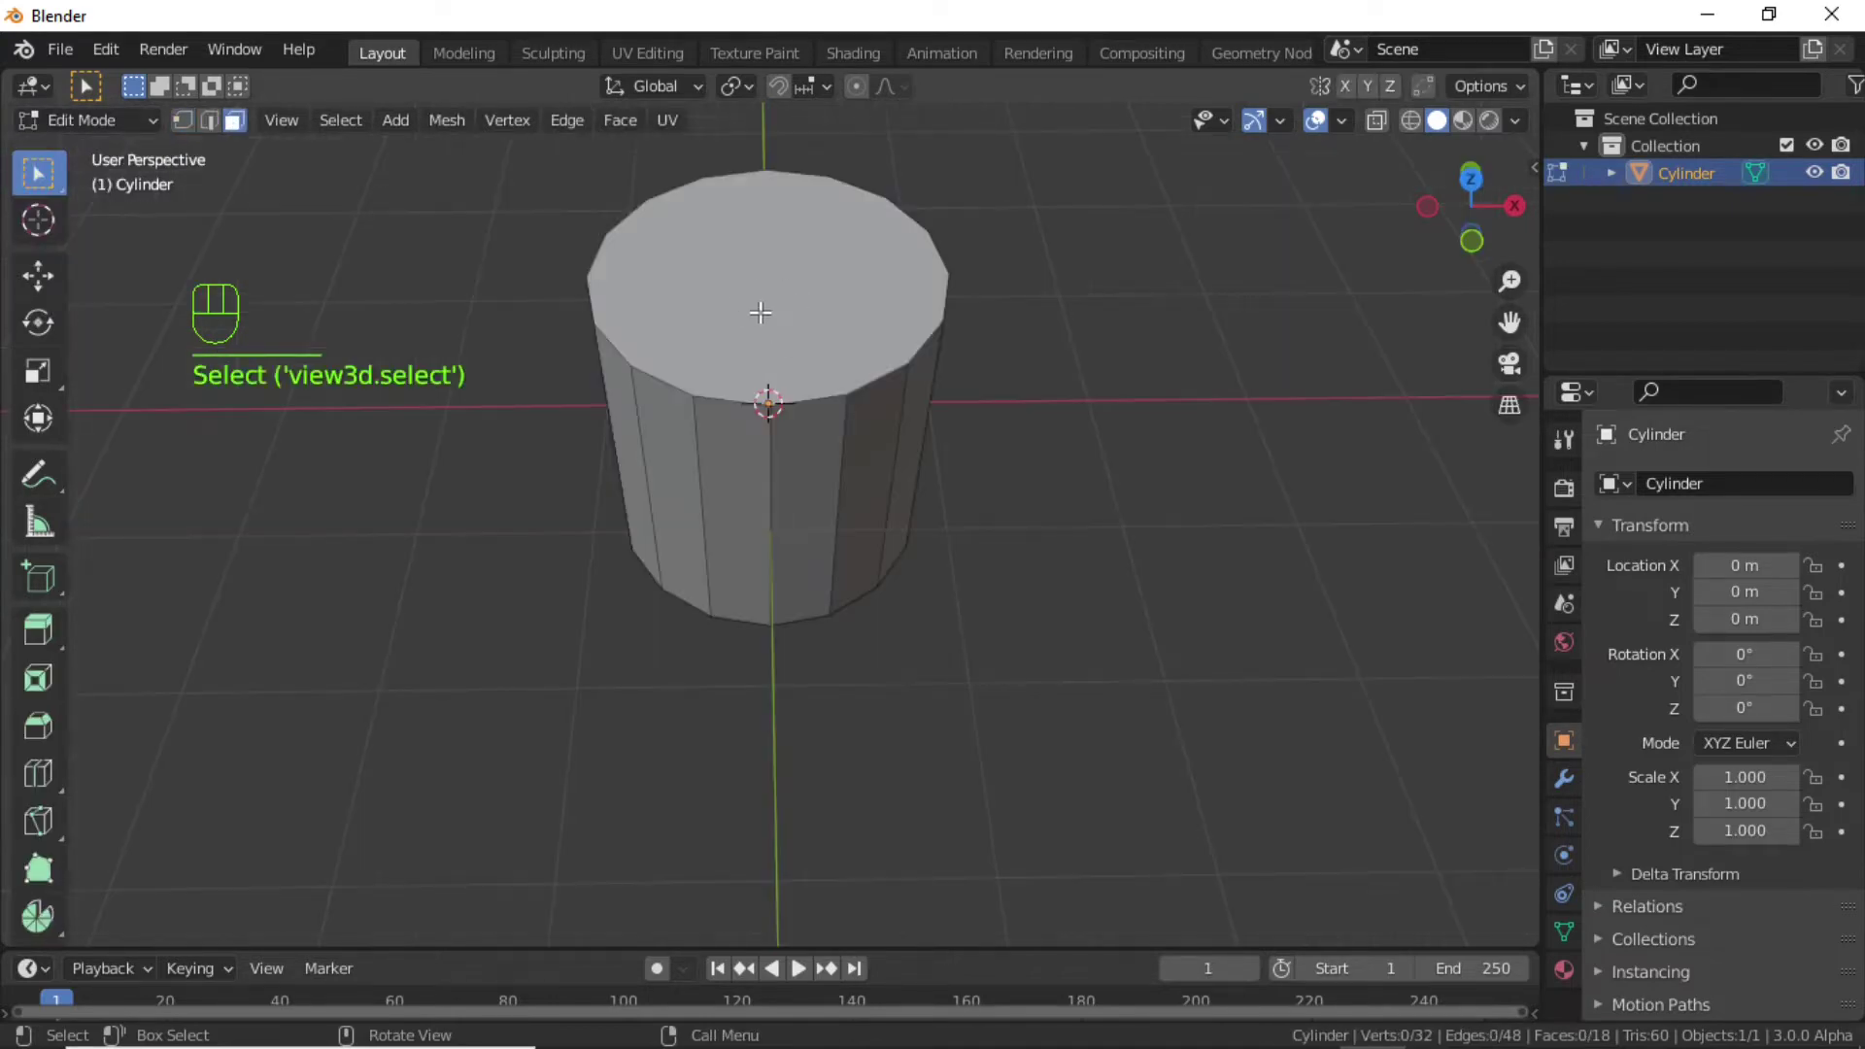
pyautogui.click(774, 311)
pyautogui.moveTo(932, 637); pyautogui.dragTo(928, 479, button='middle')
pyautogui.scroll(1, 972, 667)
pyautogui.keyDown('shift'); pyautogui.click(854, 595); pyautogui.keyUp('shift')
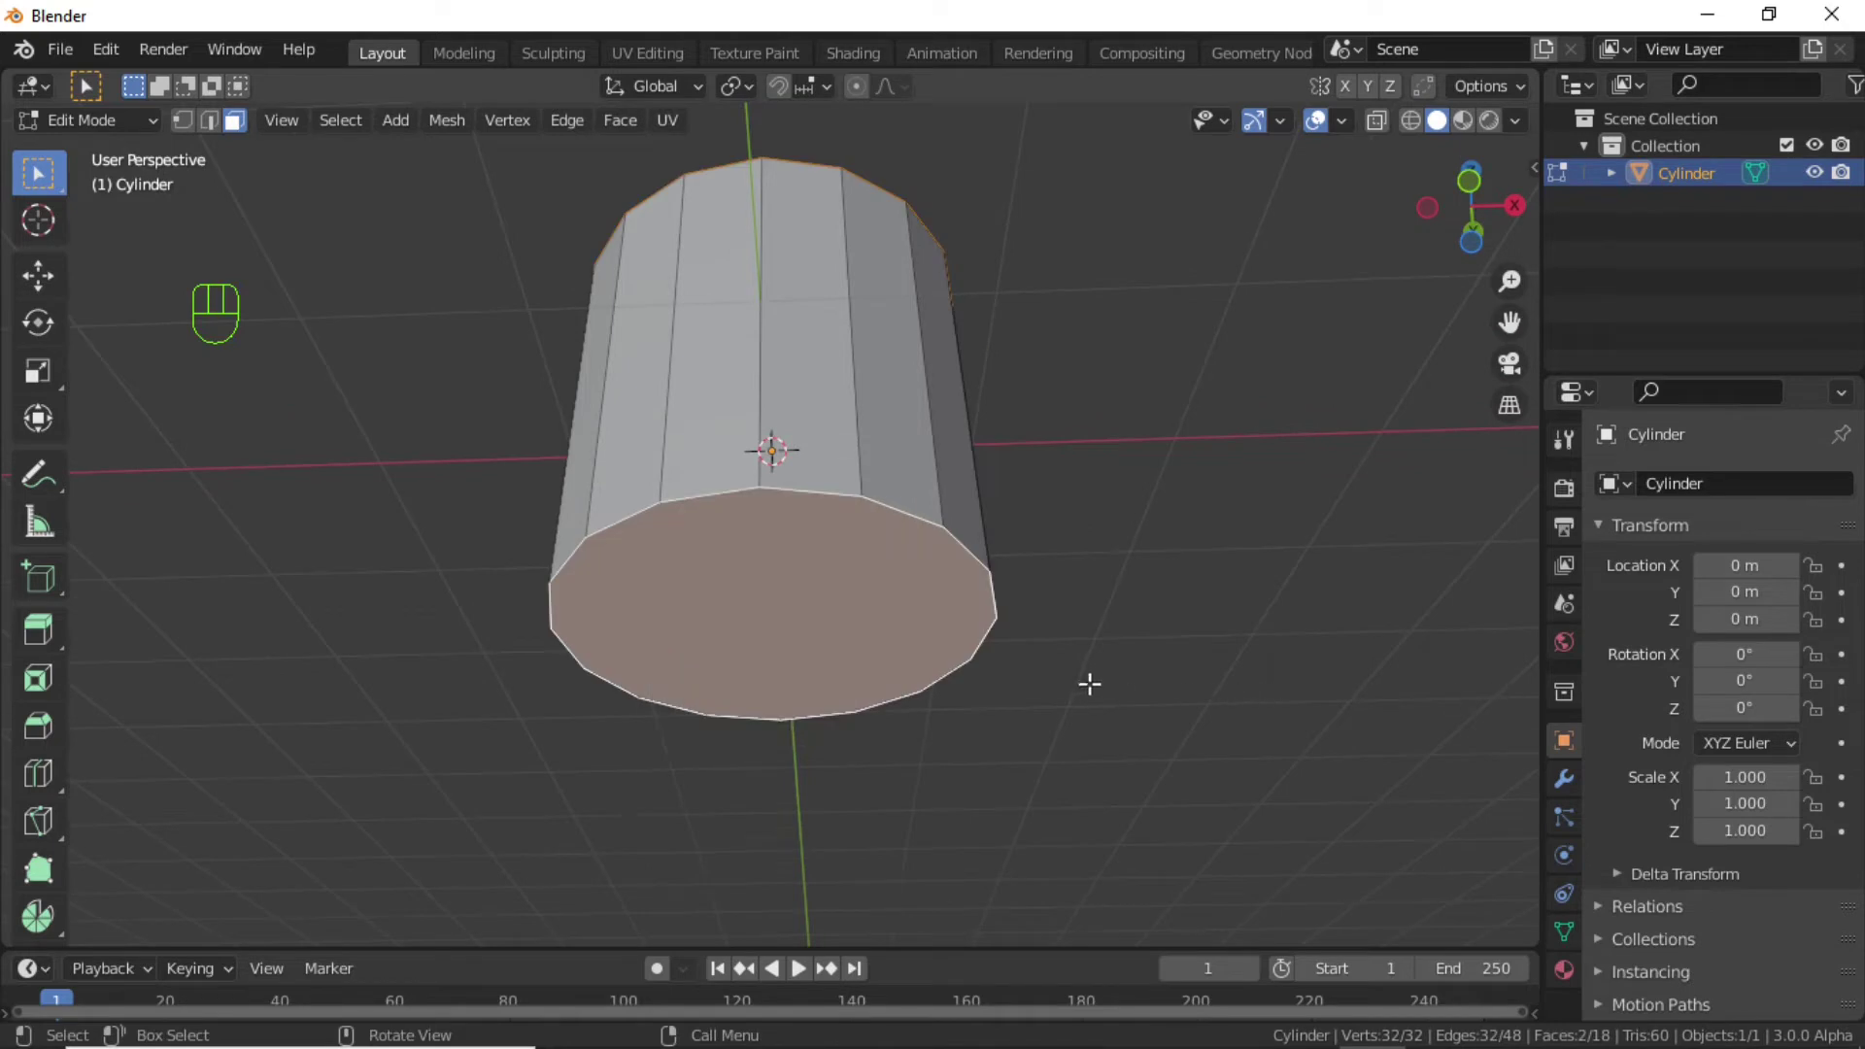
pyautogui.press('x')
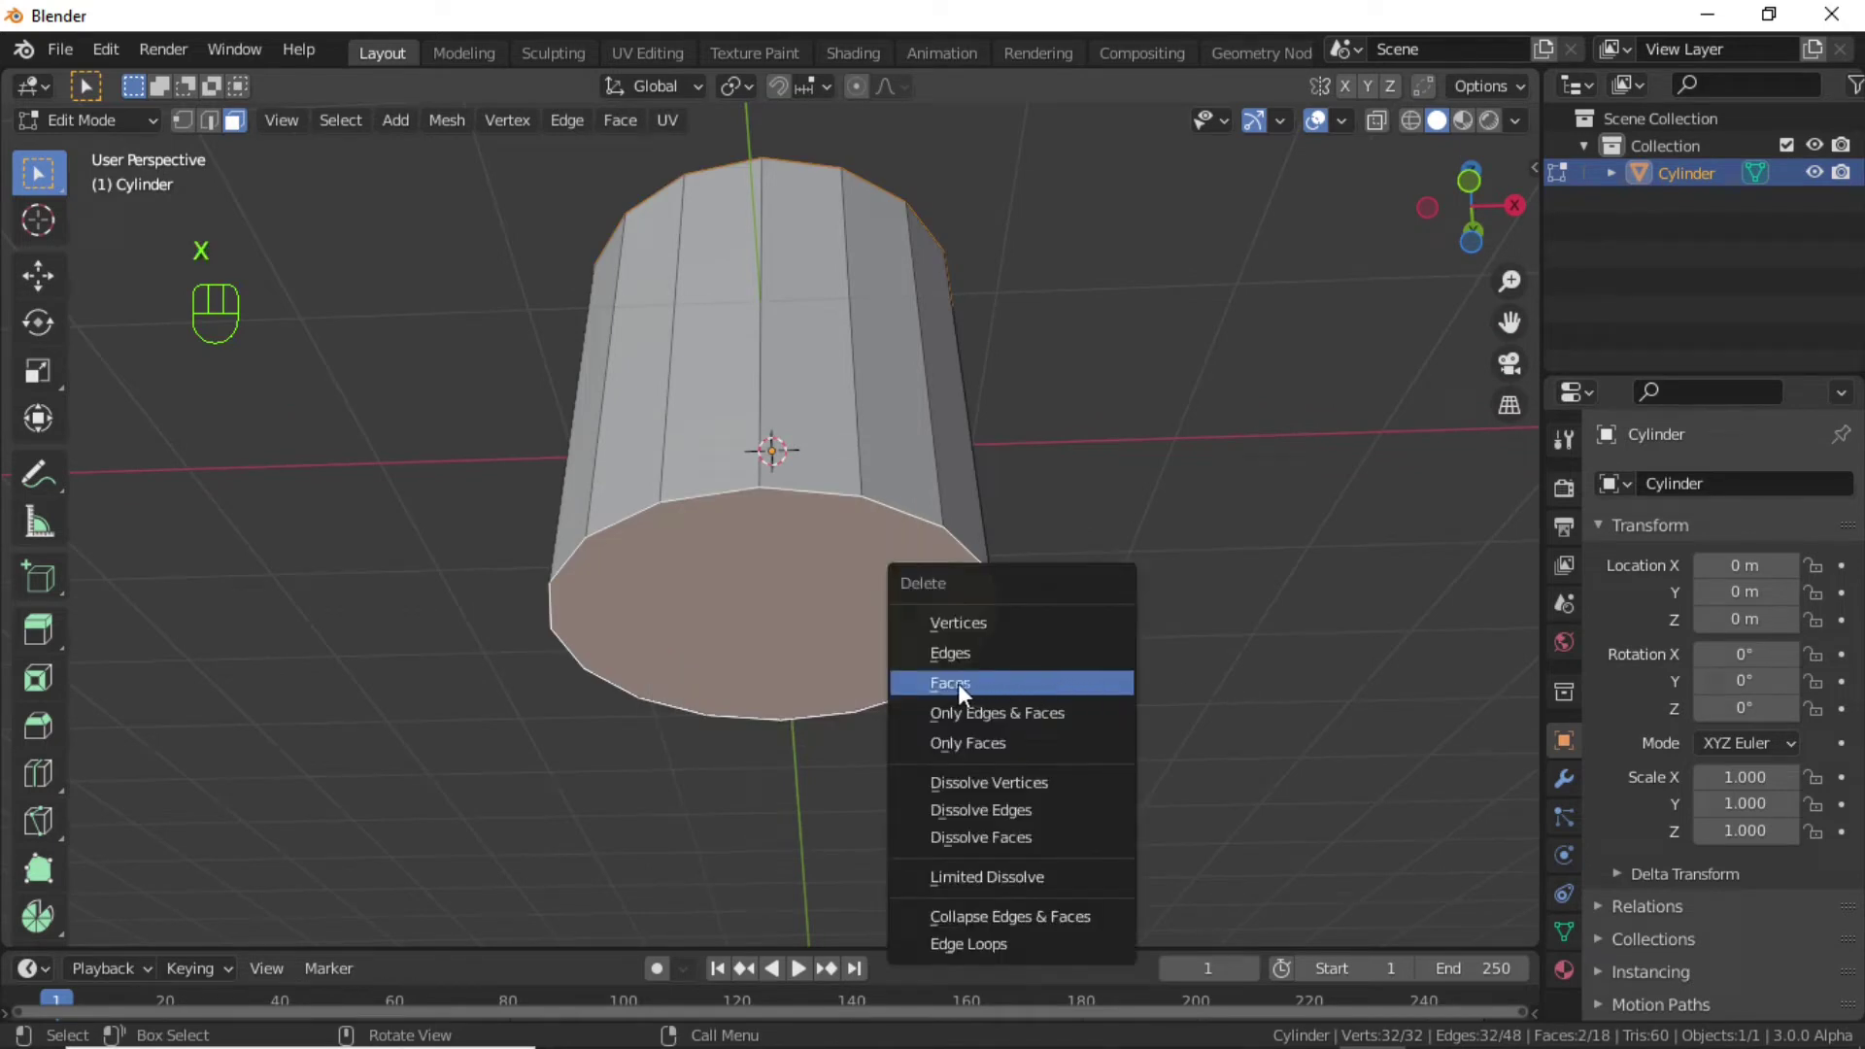
pyautogui.click(1002, 685)
# Scale the entire open cylinder along the Z axis by about 1.35 in front view.
pyautogui.press('KP_1')
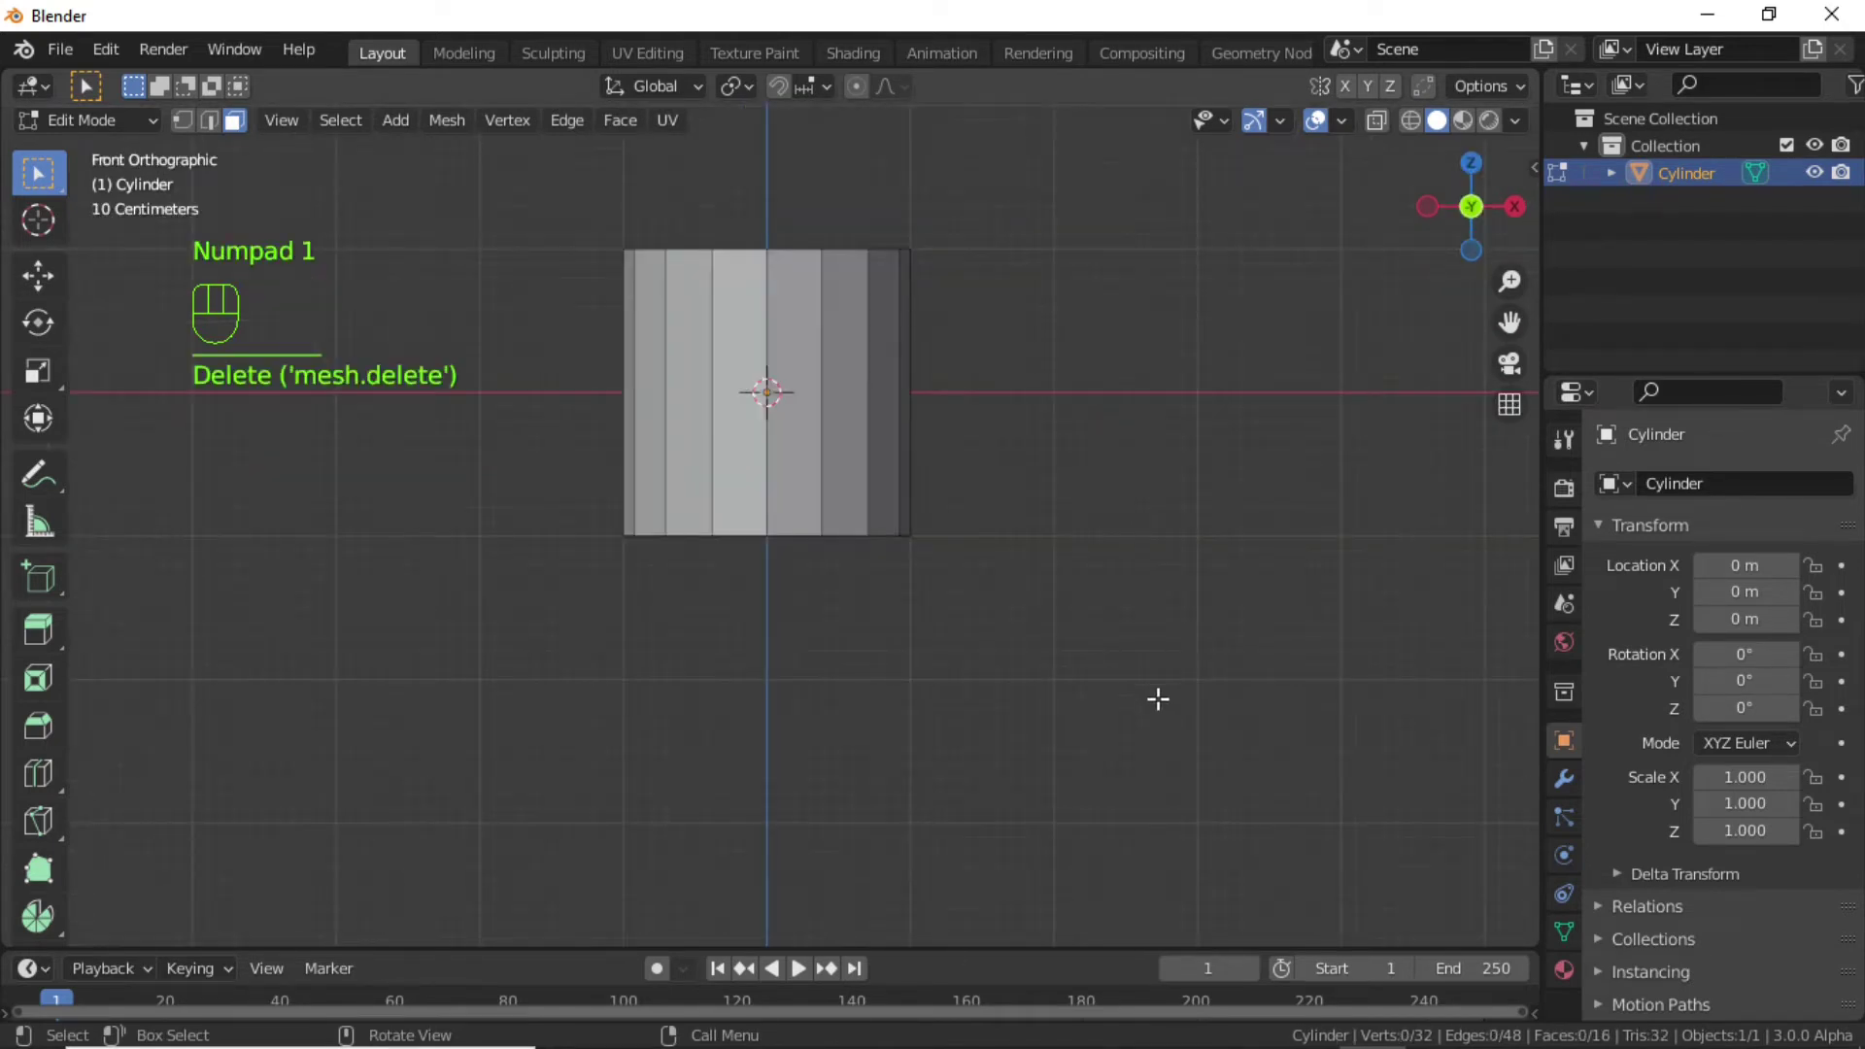
pyautogui.press('a')
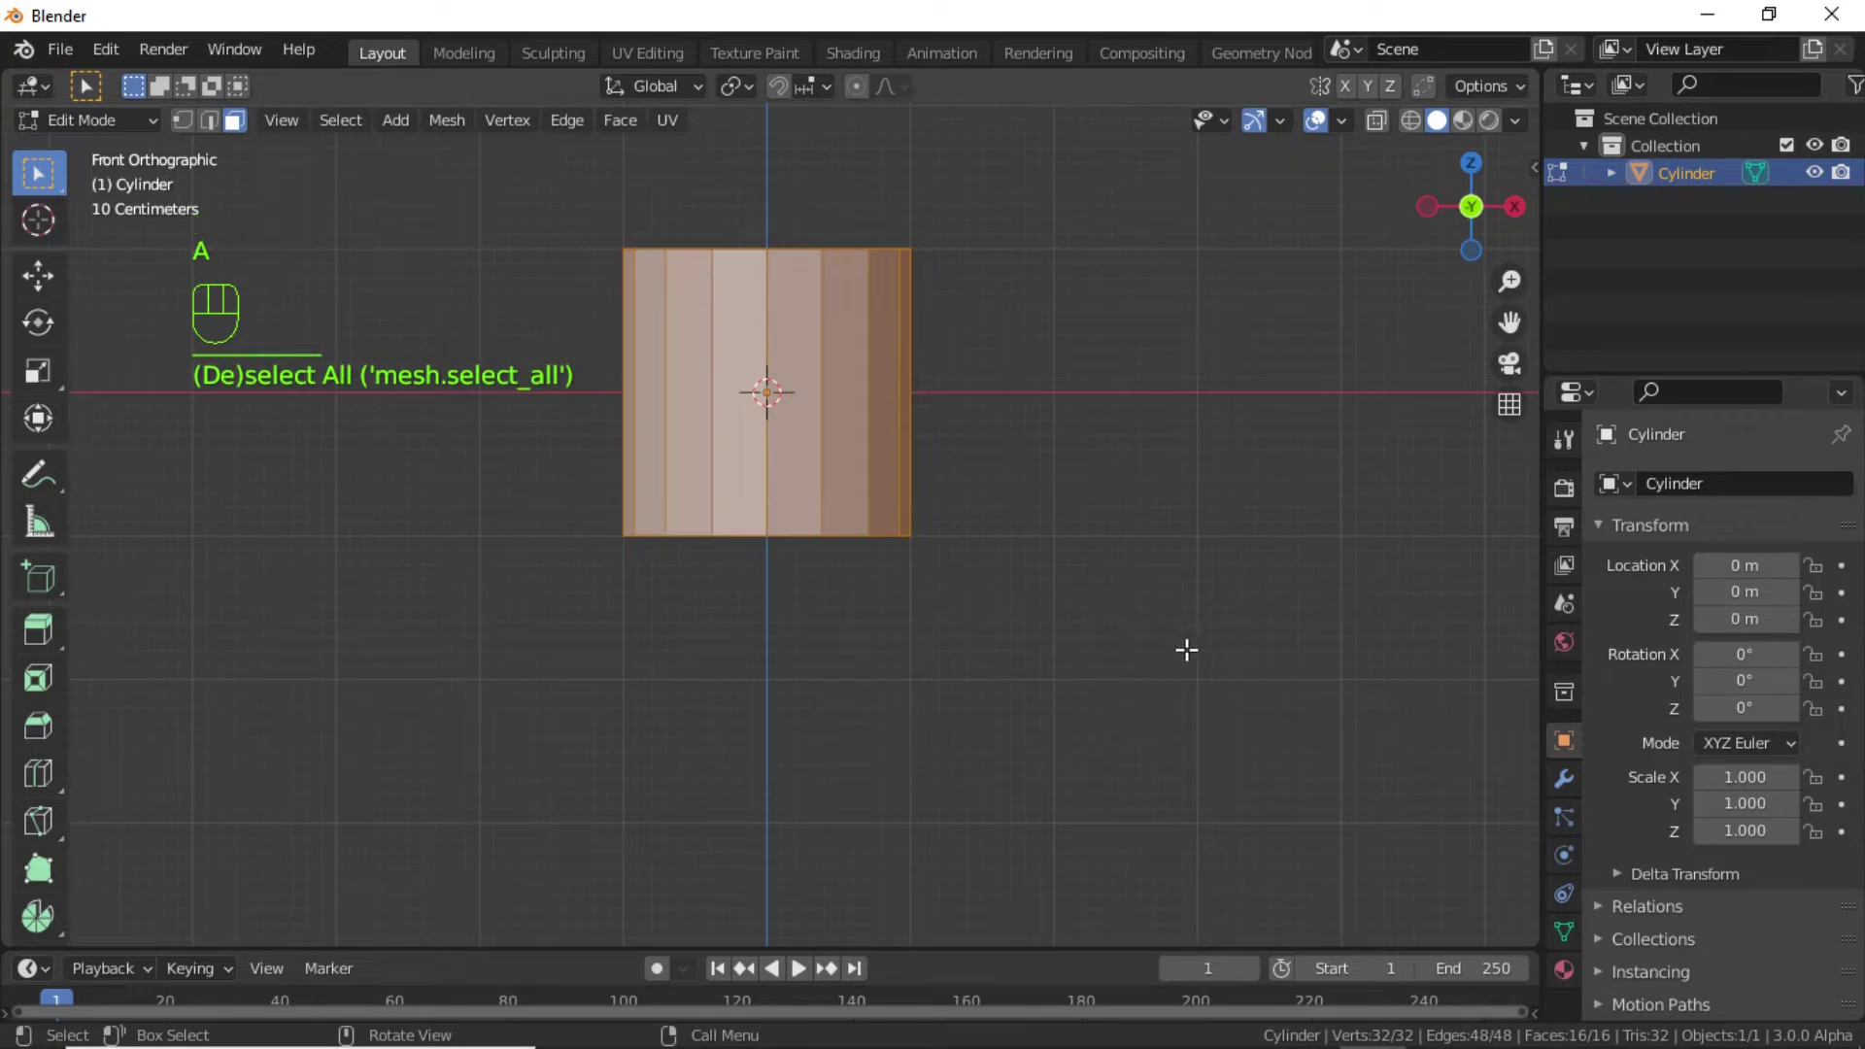
pyautogui.press('s')
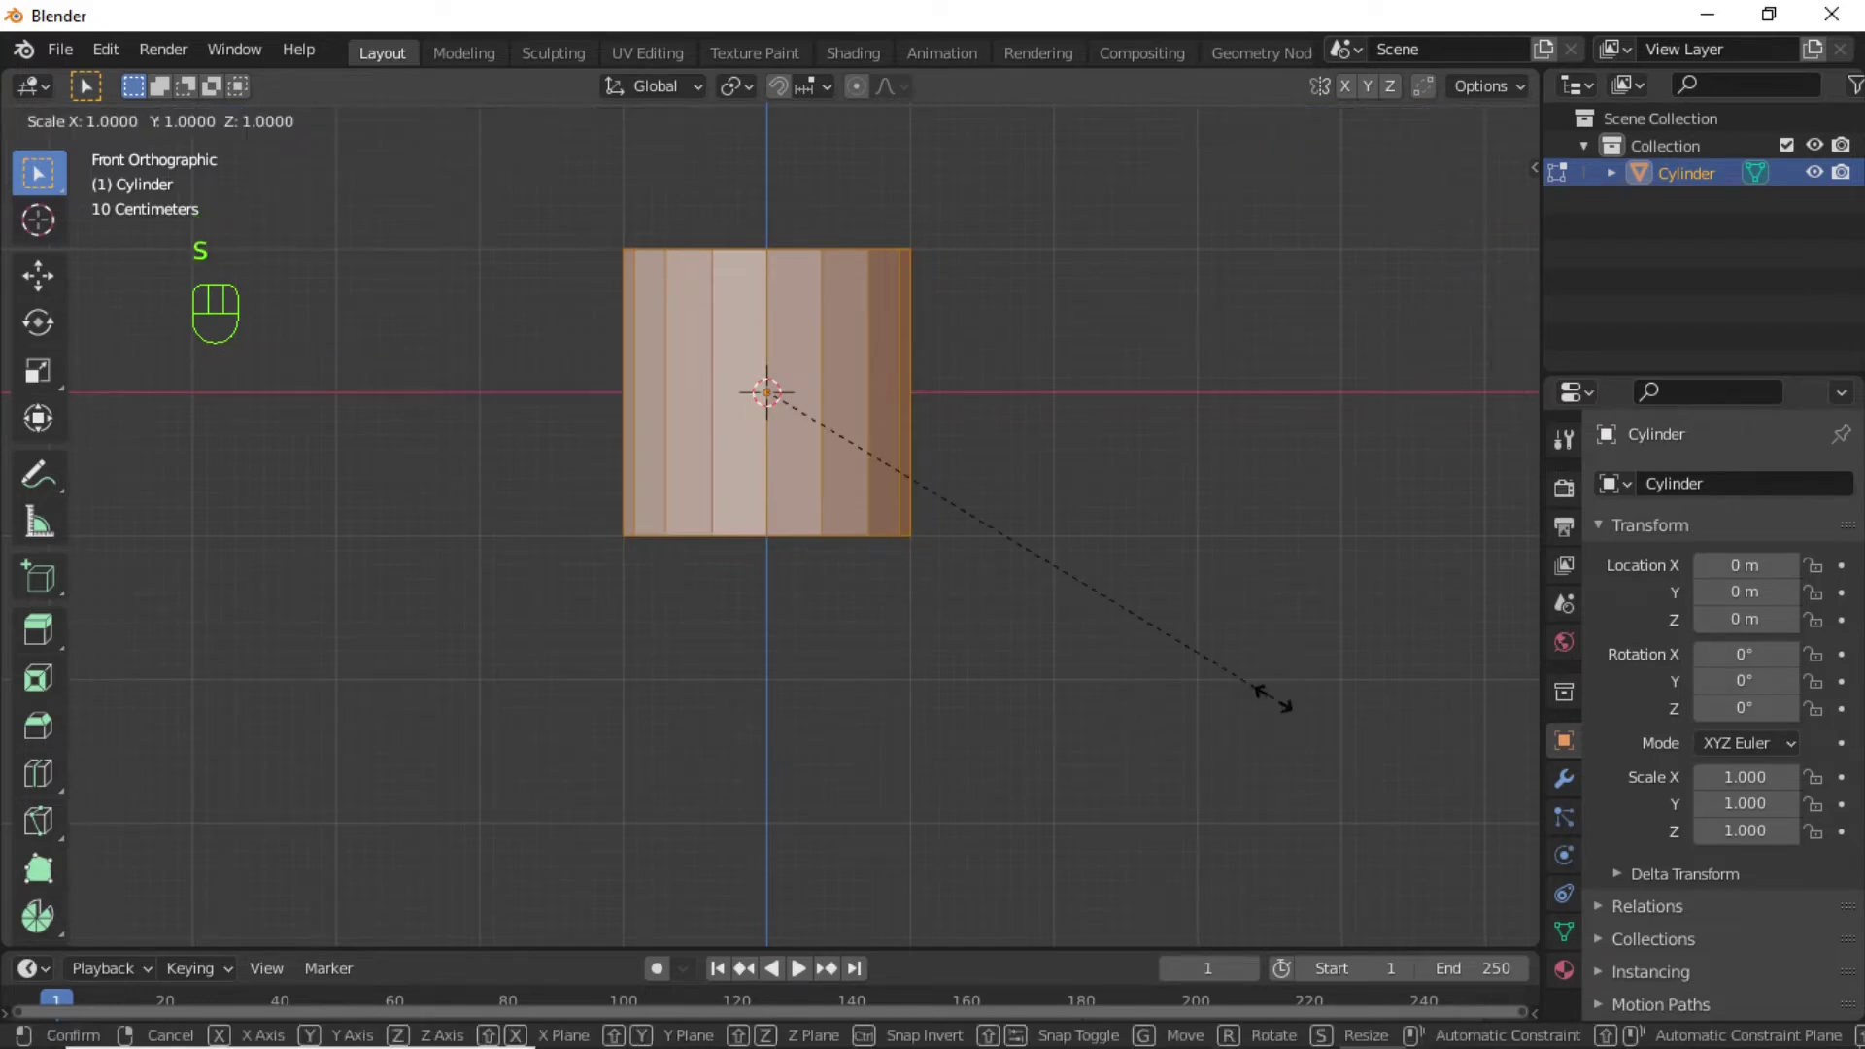
pyautogui.press('z')
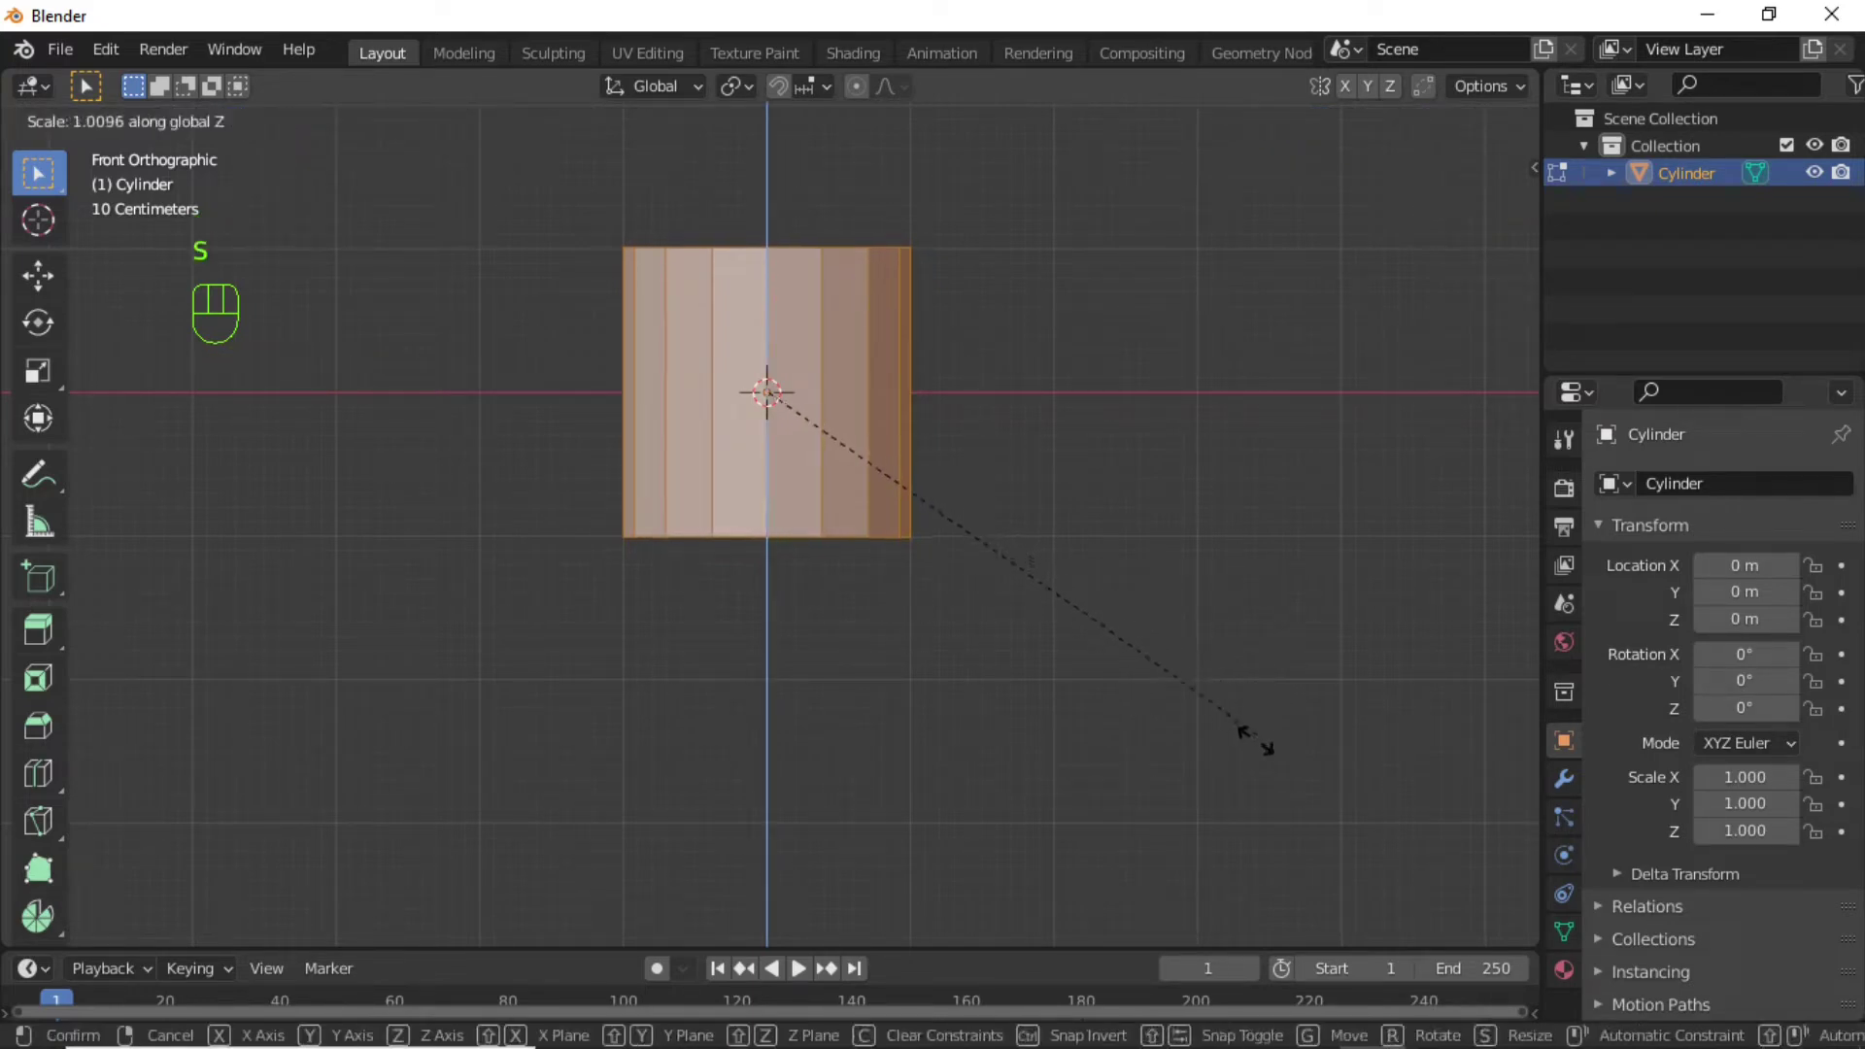
pyautogui.click(1231, 207)
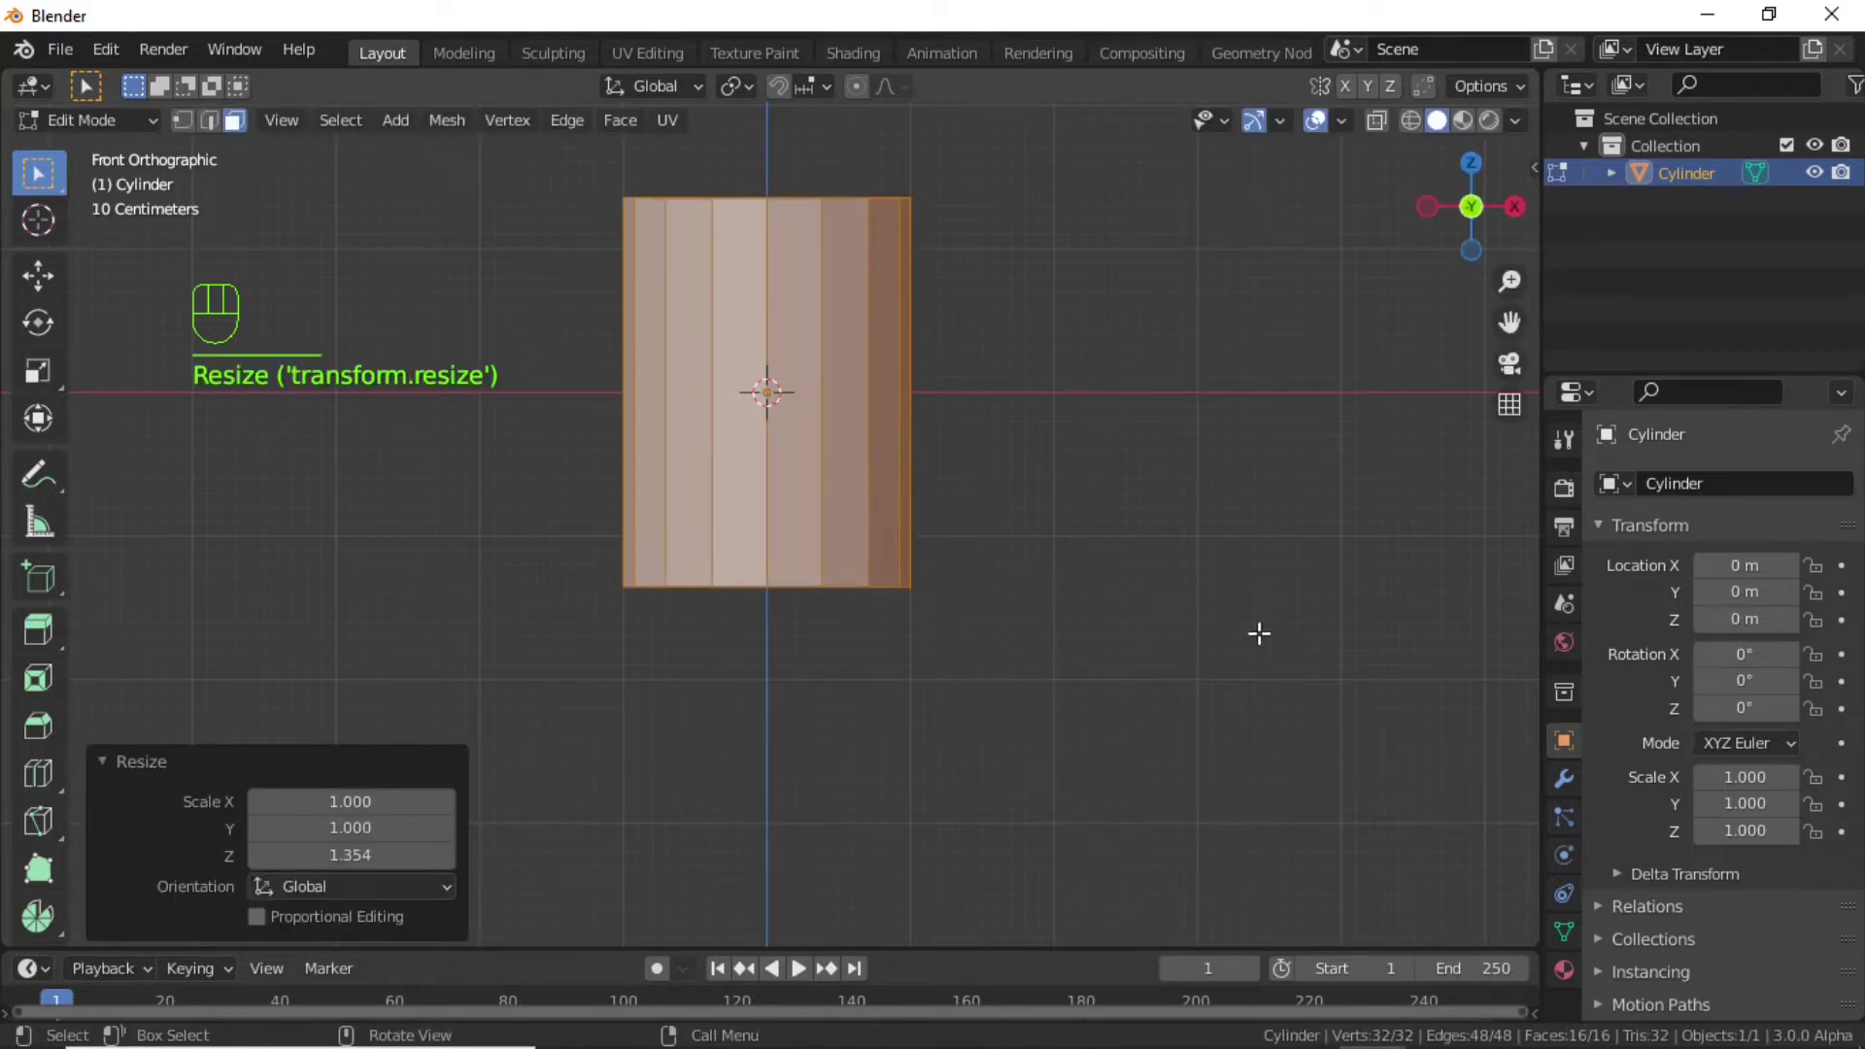
# Narrow the whole cylinder by scaling it down in X and Y only, with Z locked.
pyautogui.press('s')
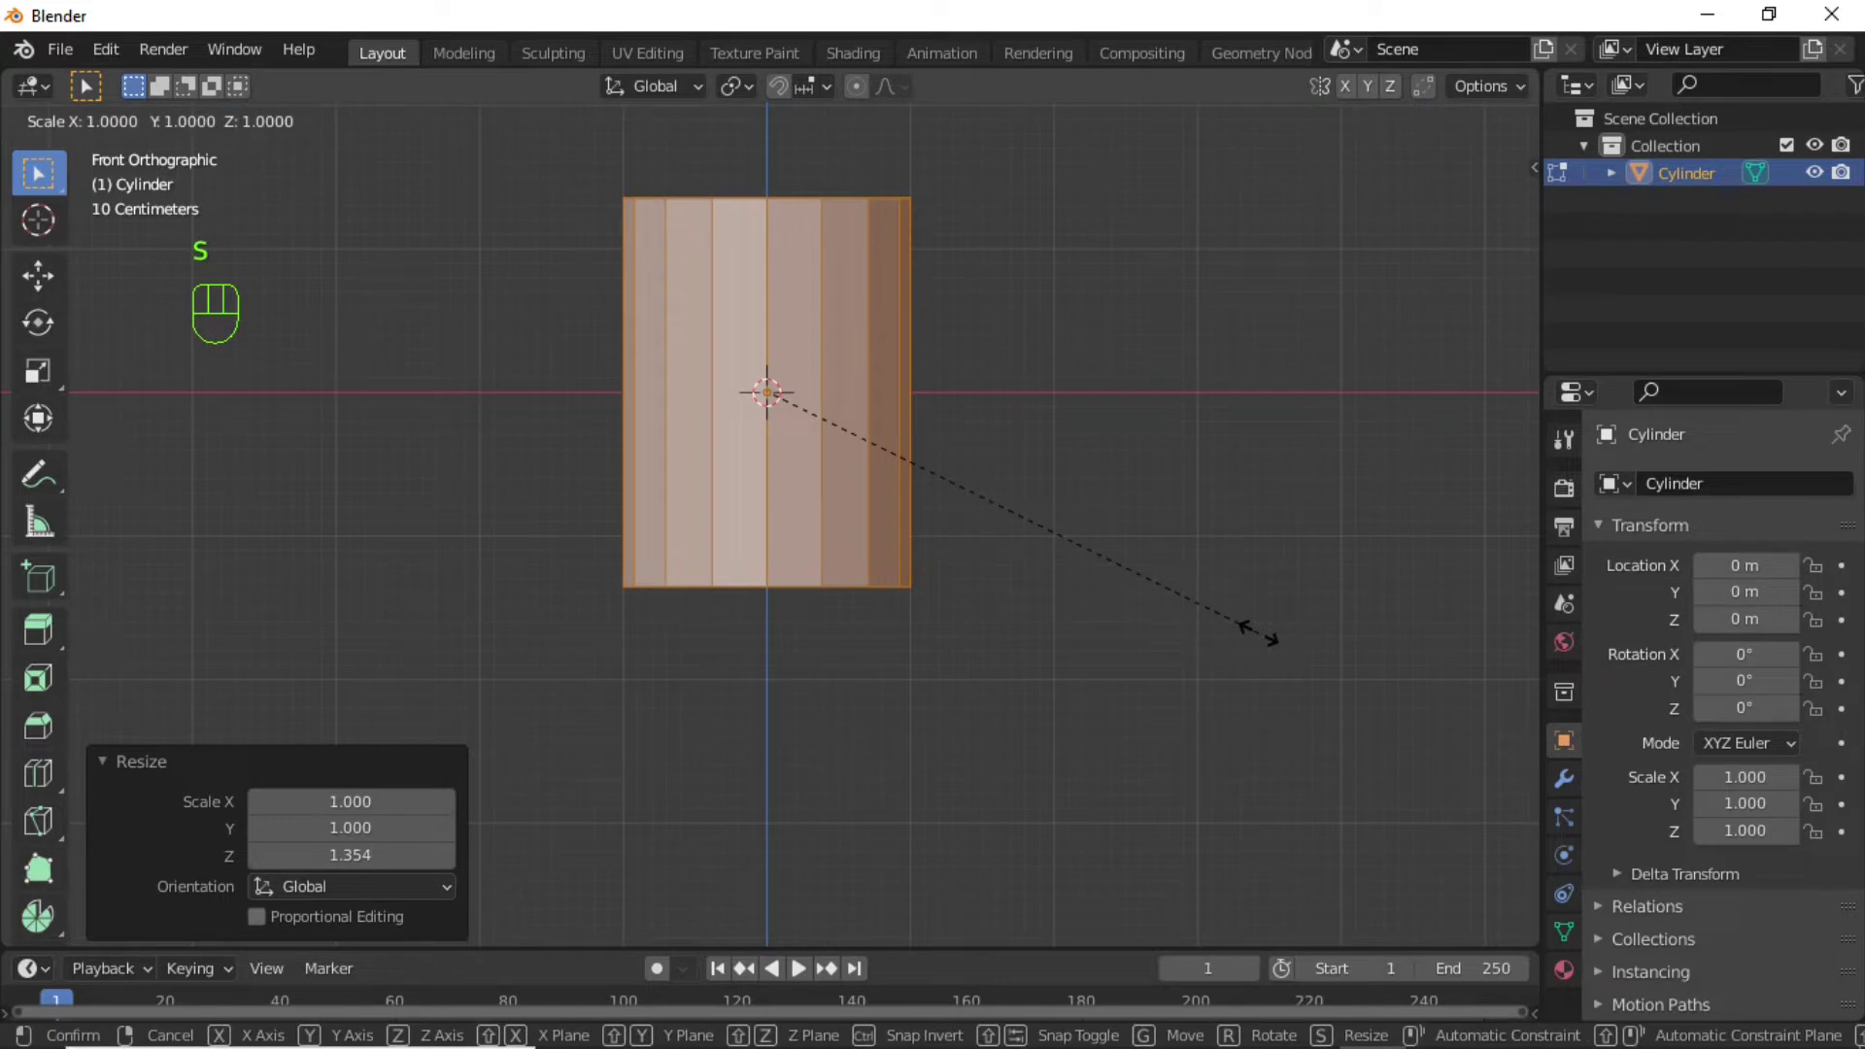
pyautogui.hotkey('shift', 'z')
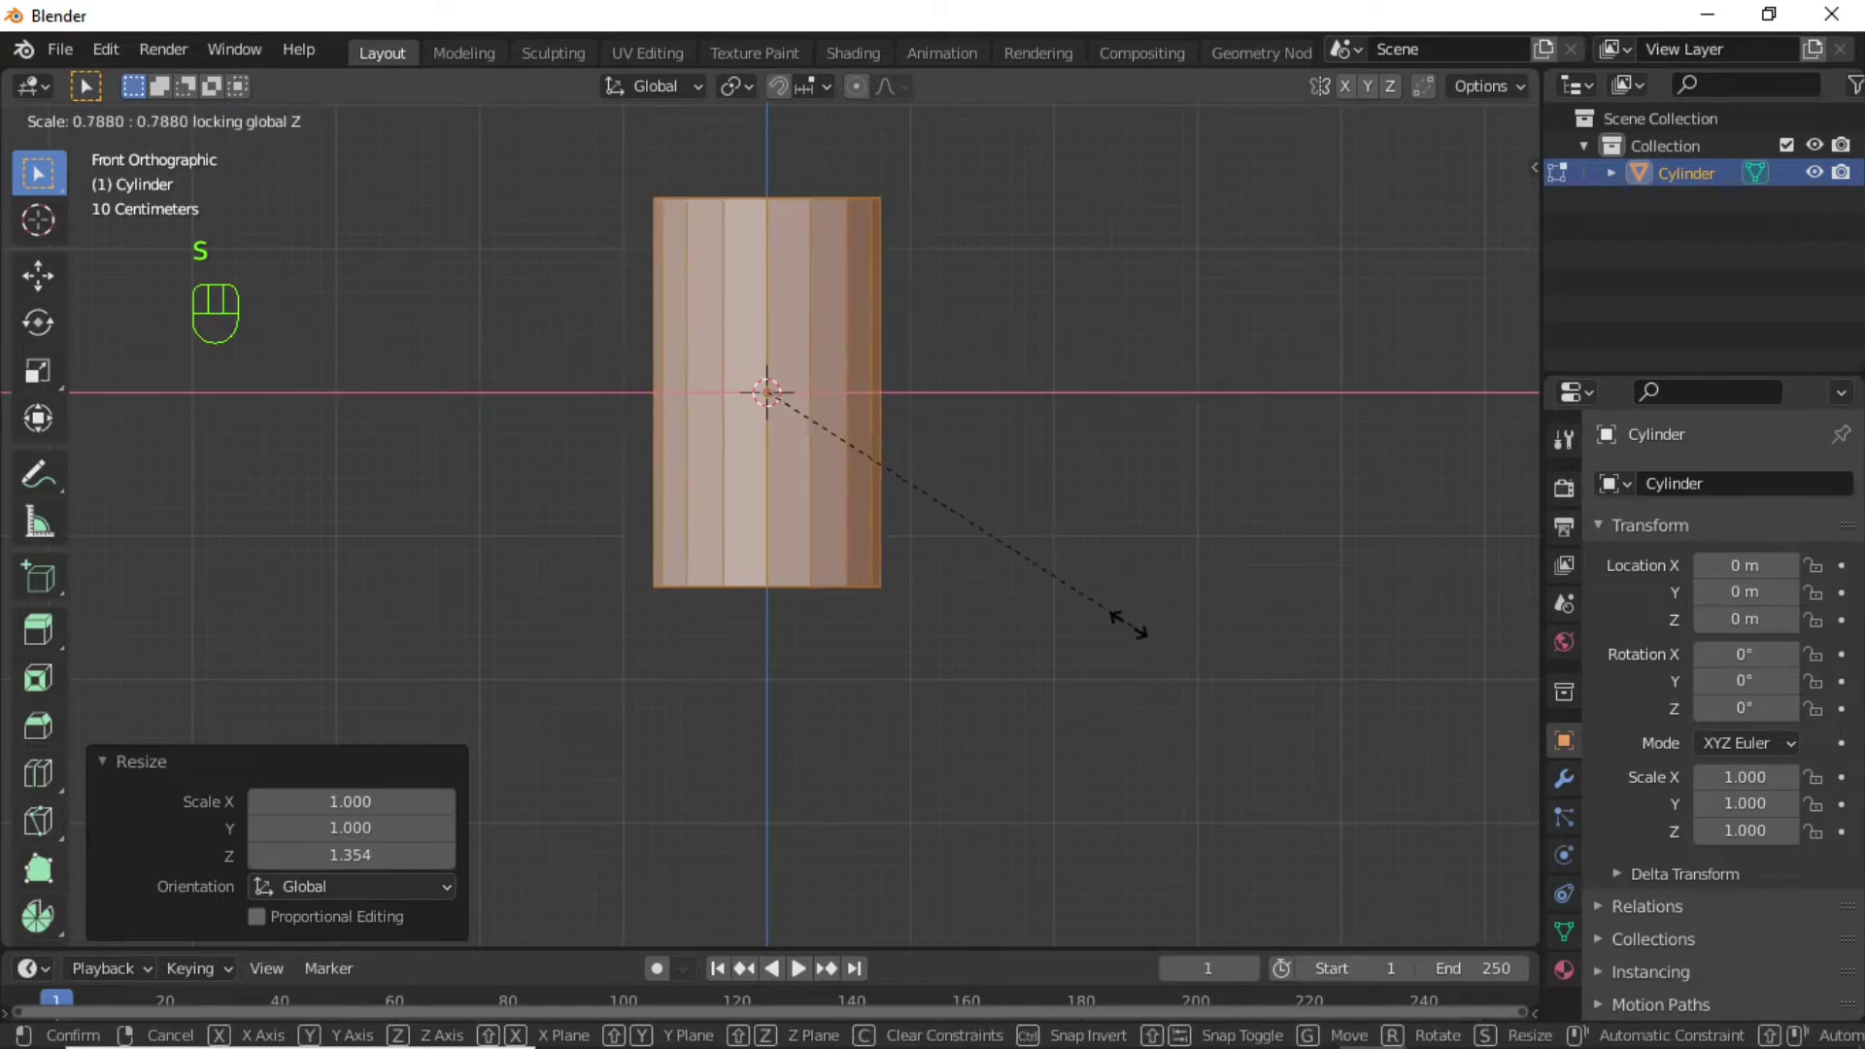
pyautogui.click(1077, 625)
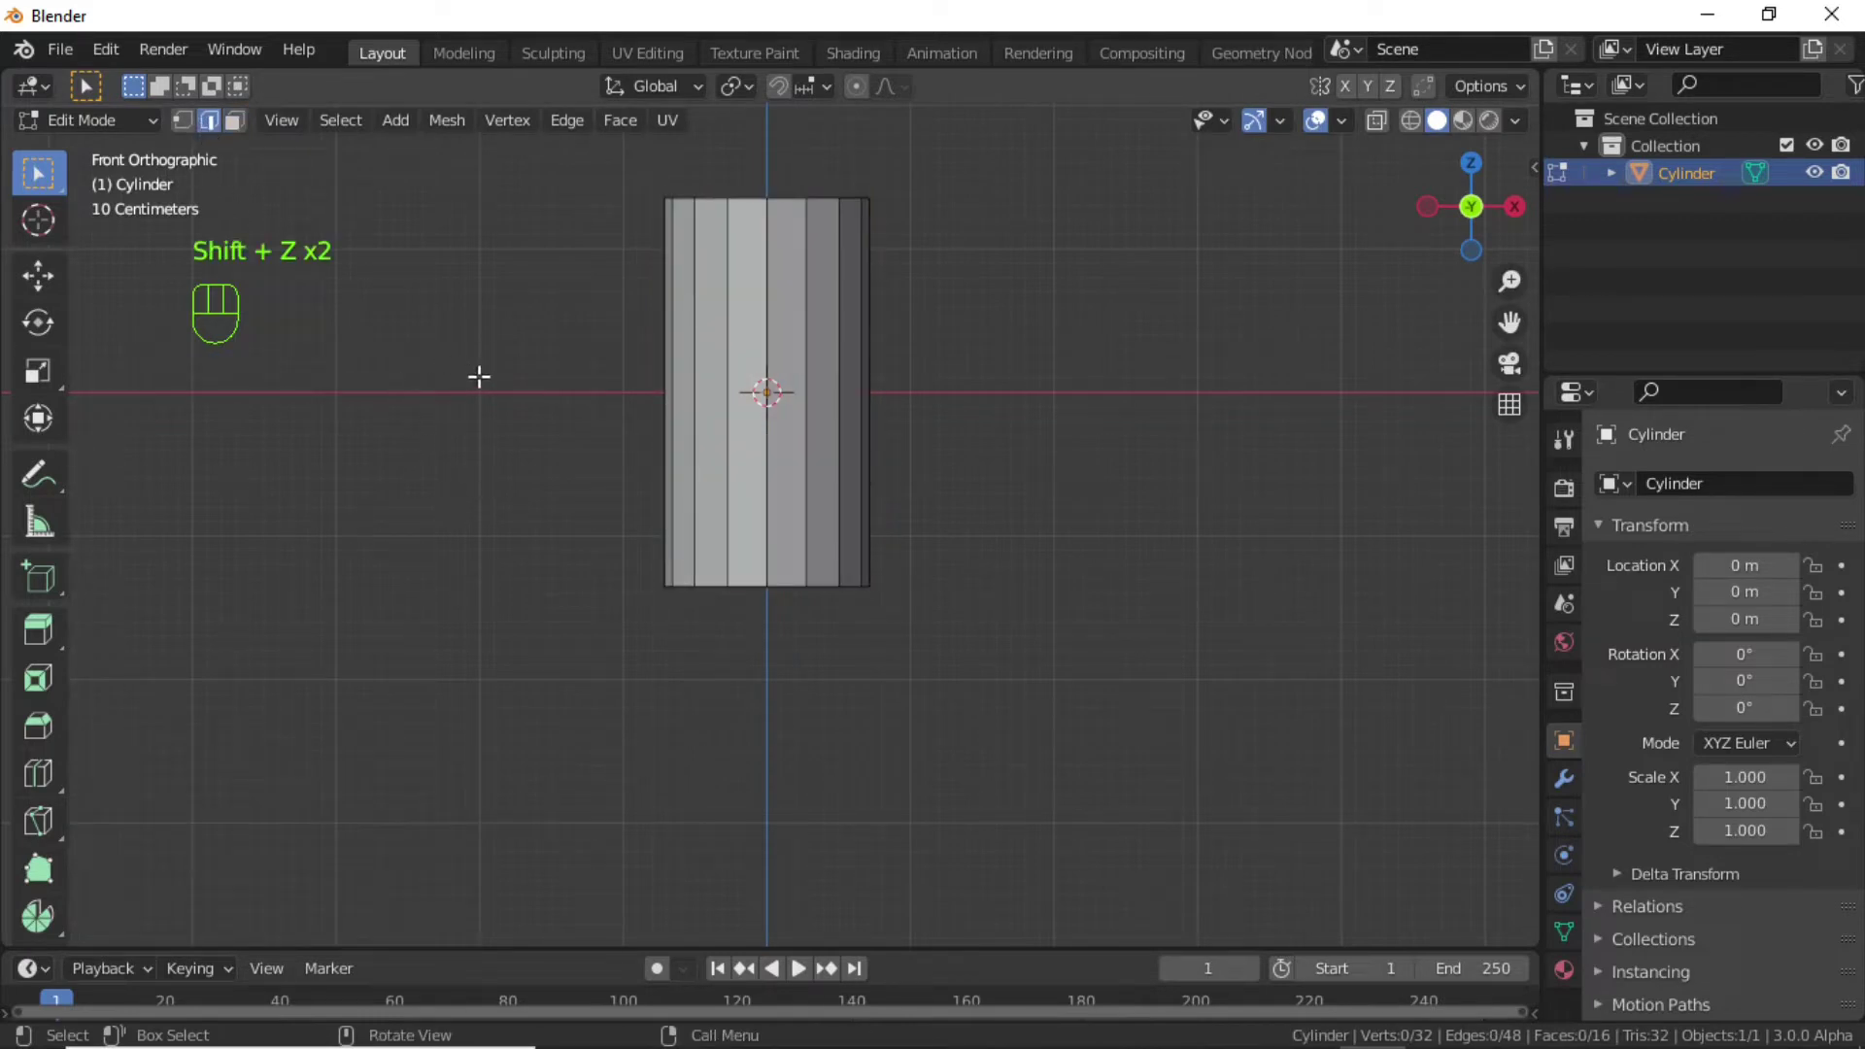
# In wireframe shading, select the cylinder's top edge ring and scale it by about 1.36 to taper the cup.
pyautogui.hotkey('shift', 'z')
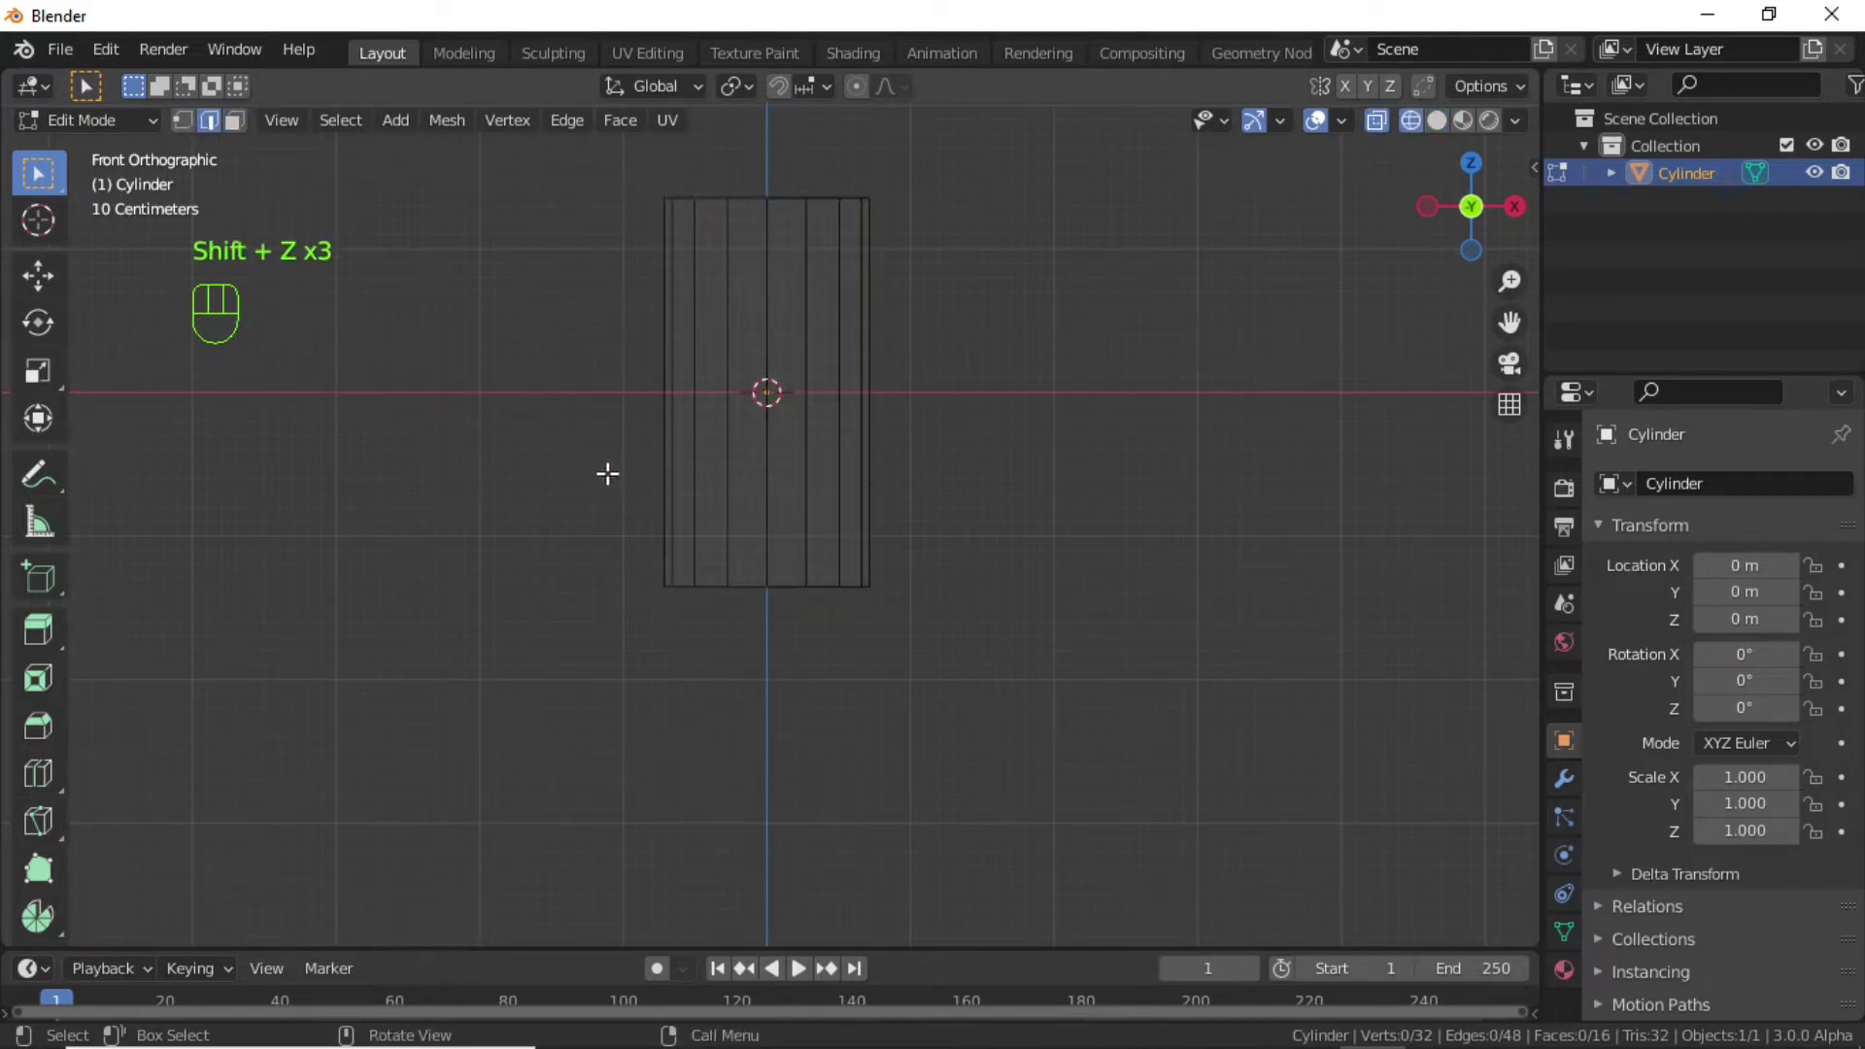
pyautogui.keyDown('shift'); pyautogui.moveTo(507, 447); pyautogui.dragTo(517, 462, button='middle'); pyautogui.keyUp('shift')
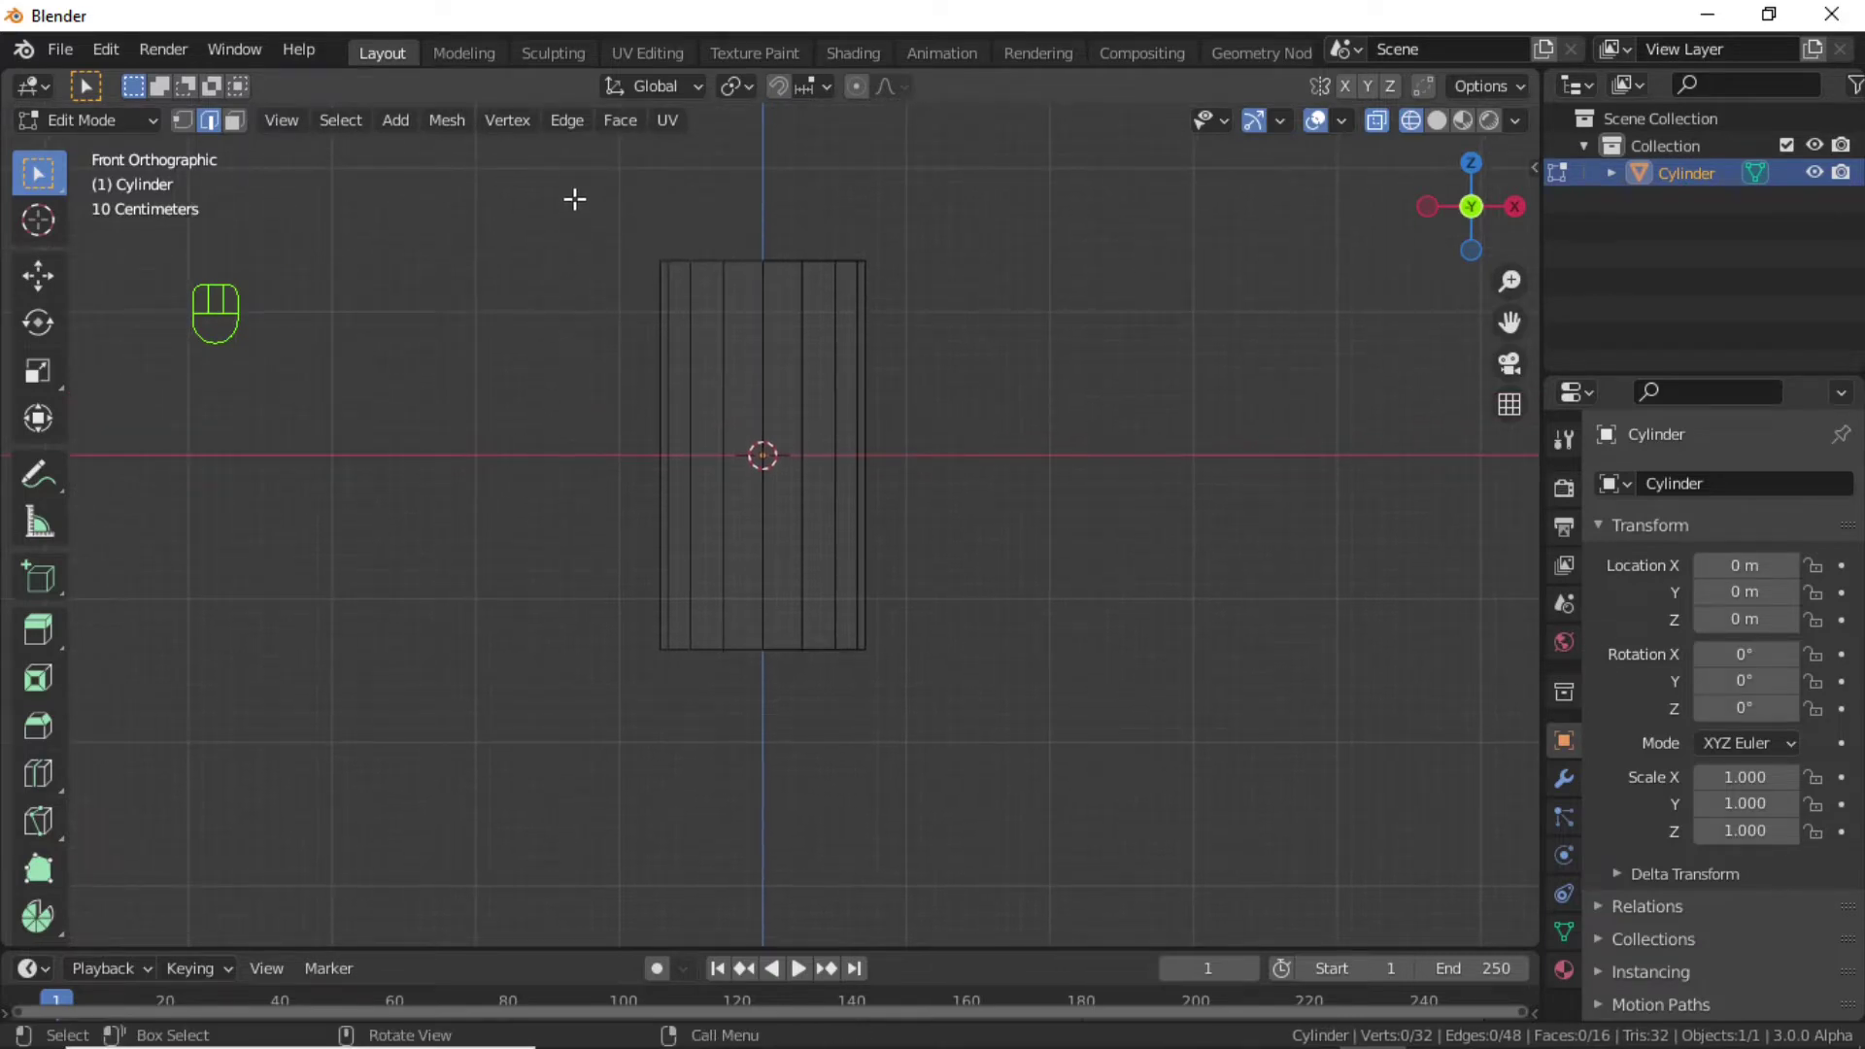
pyautogui.moveTo(575, 199); pyautogui.dragTo(946, 303)
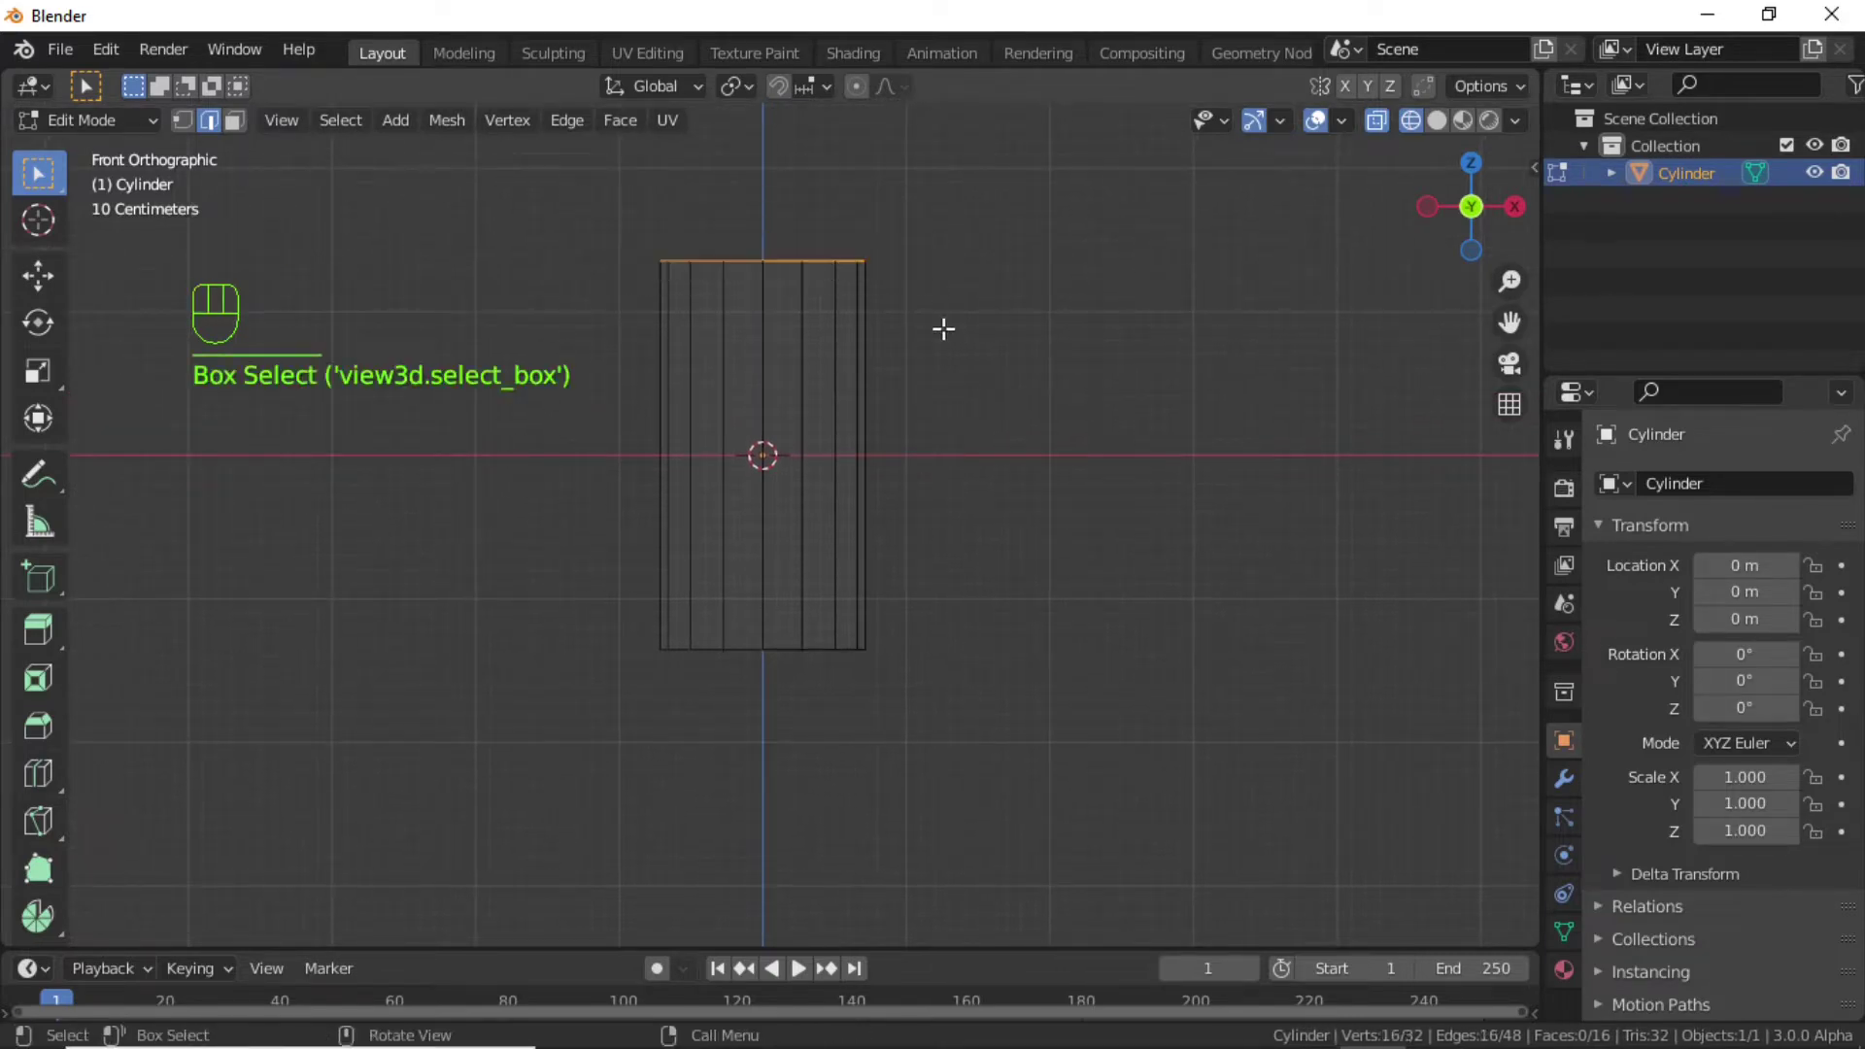
pyautogui.press('s')
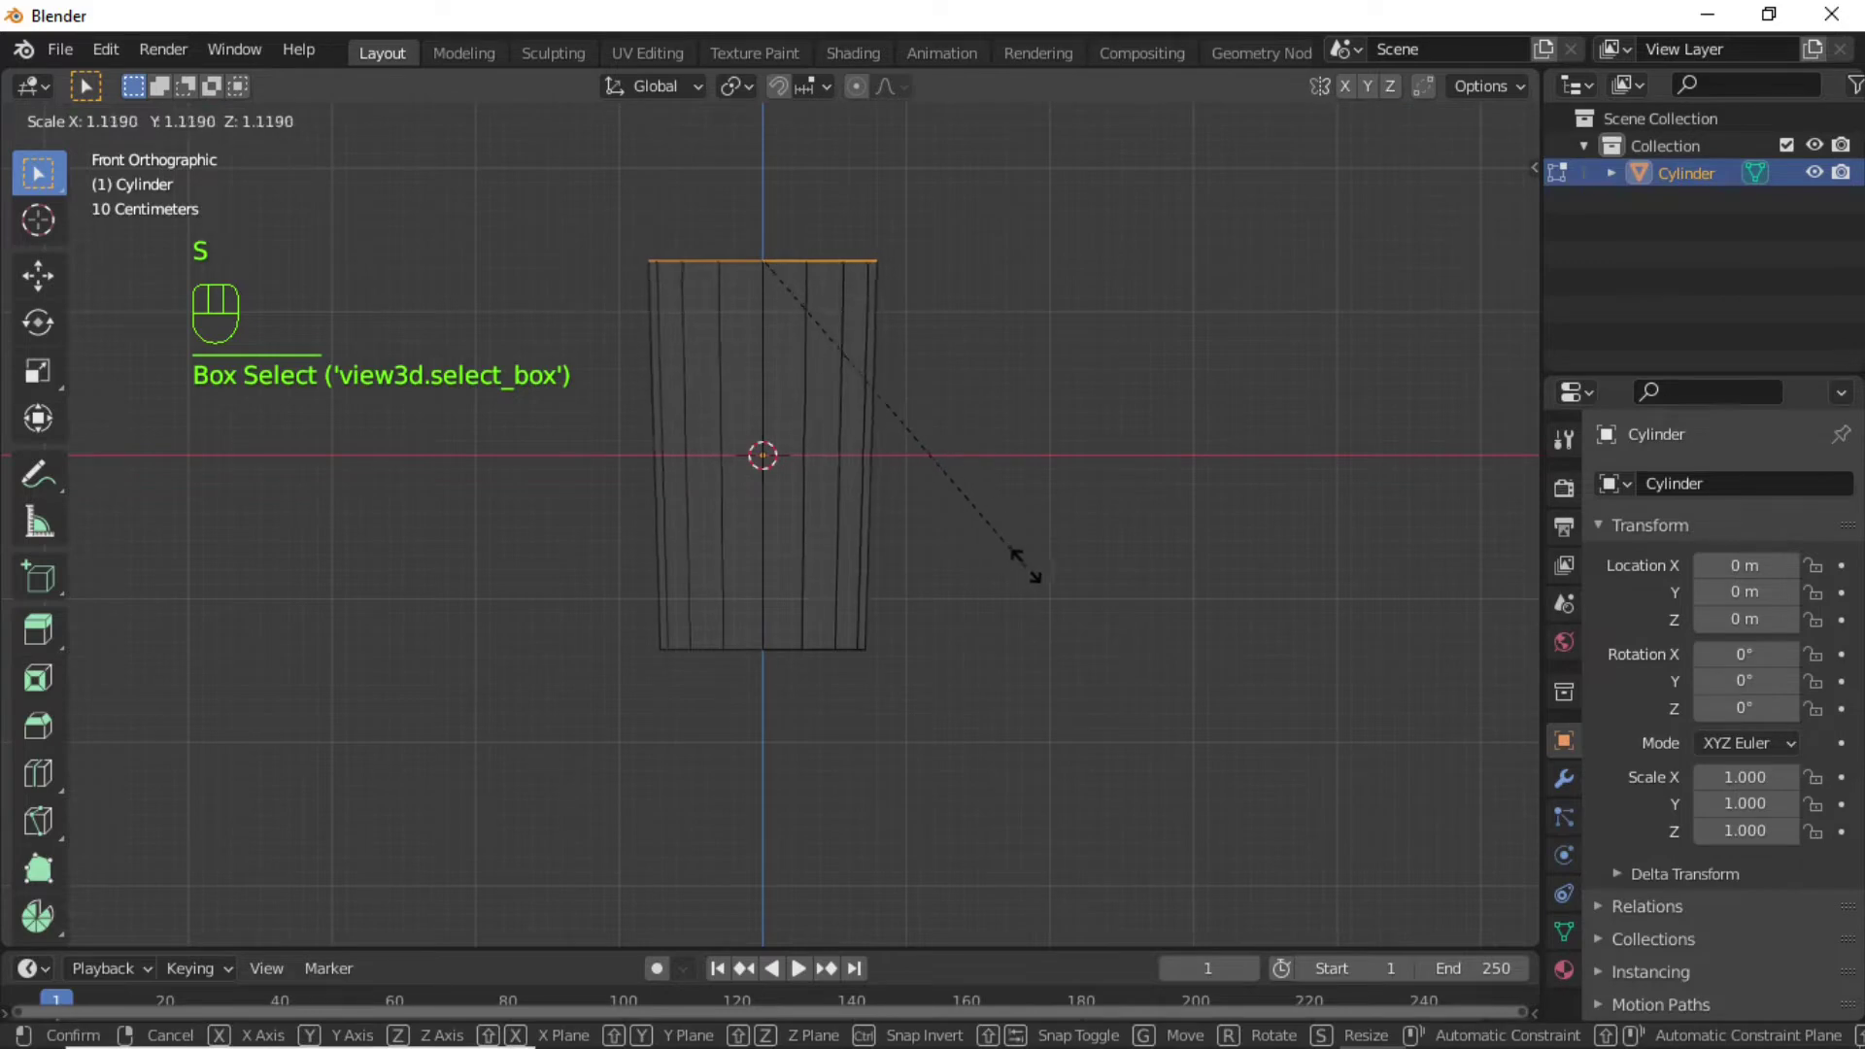
pyautogui.click(1069, 641)
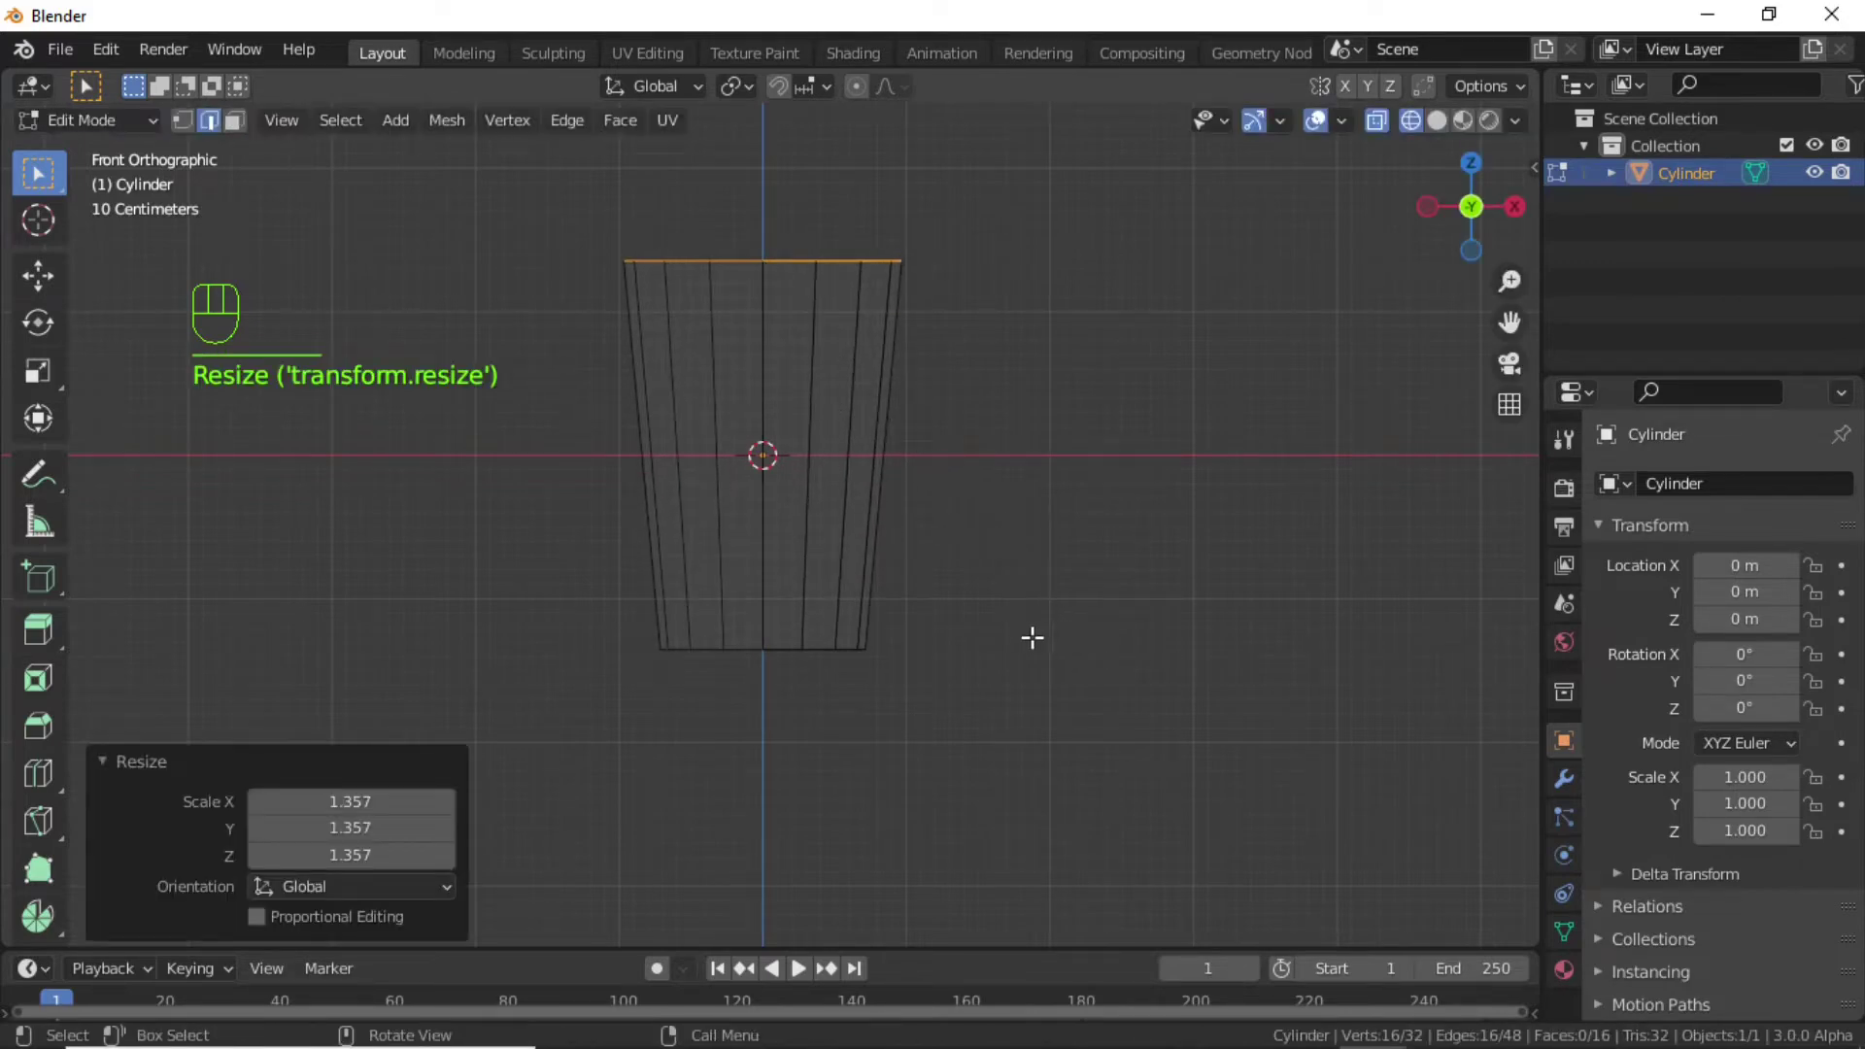
# Duplicate the entire cup wall in place and scale the copy by about 1.2 in X and Y only as an outer wall.
pyautogui.press('a')
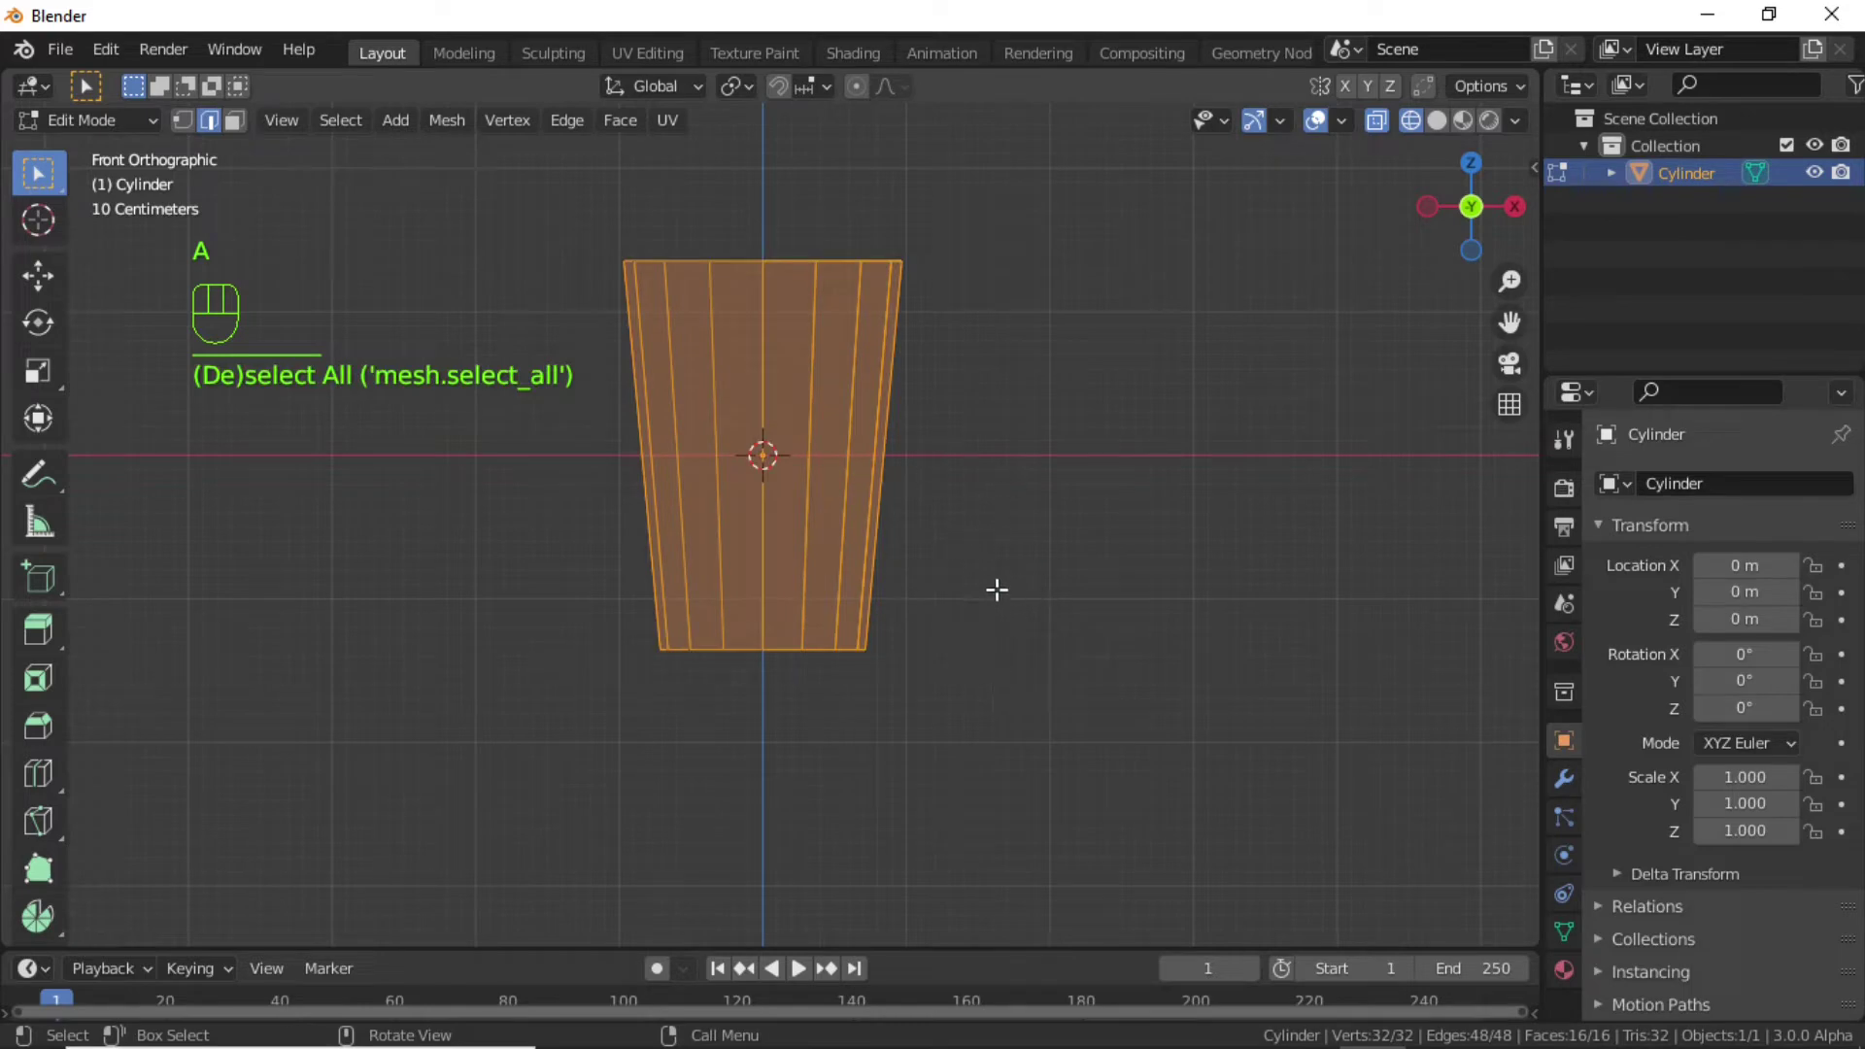
pyautogui.hotkey('shift', 'd')
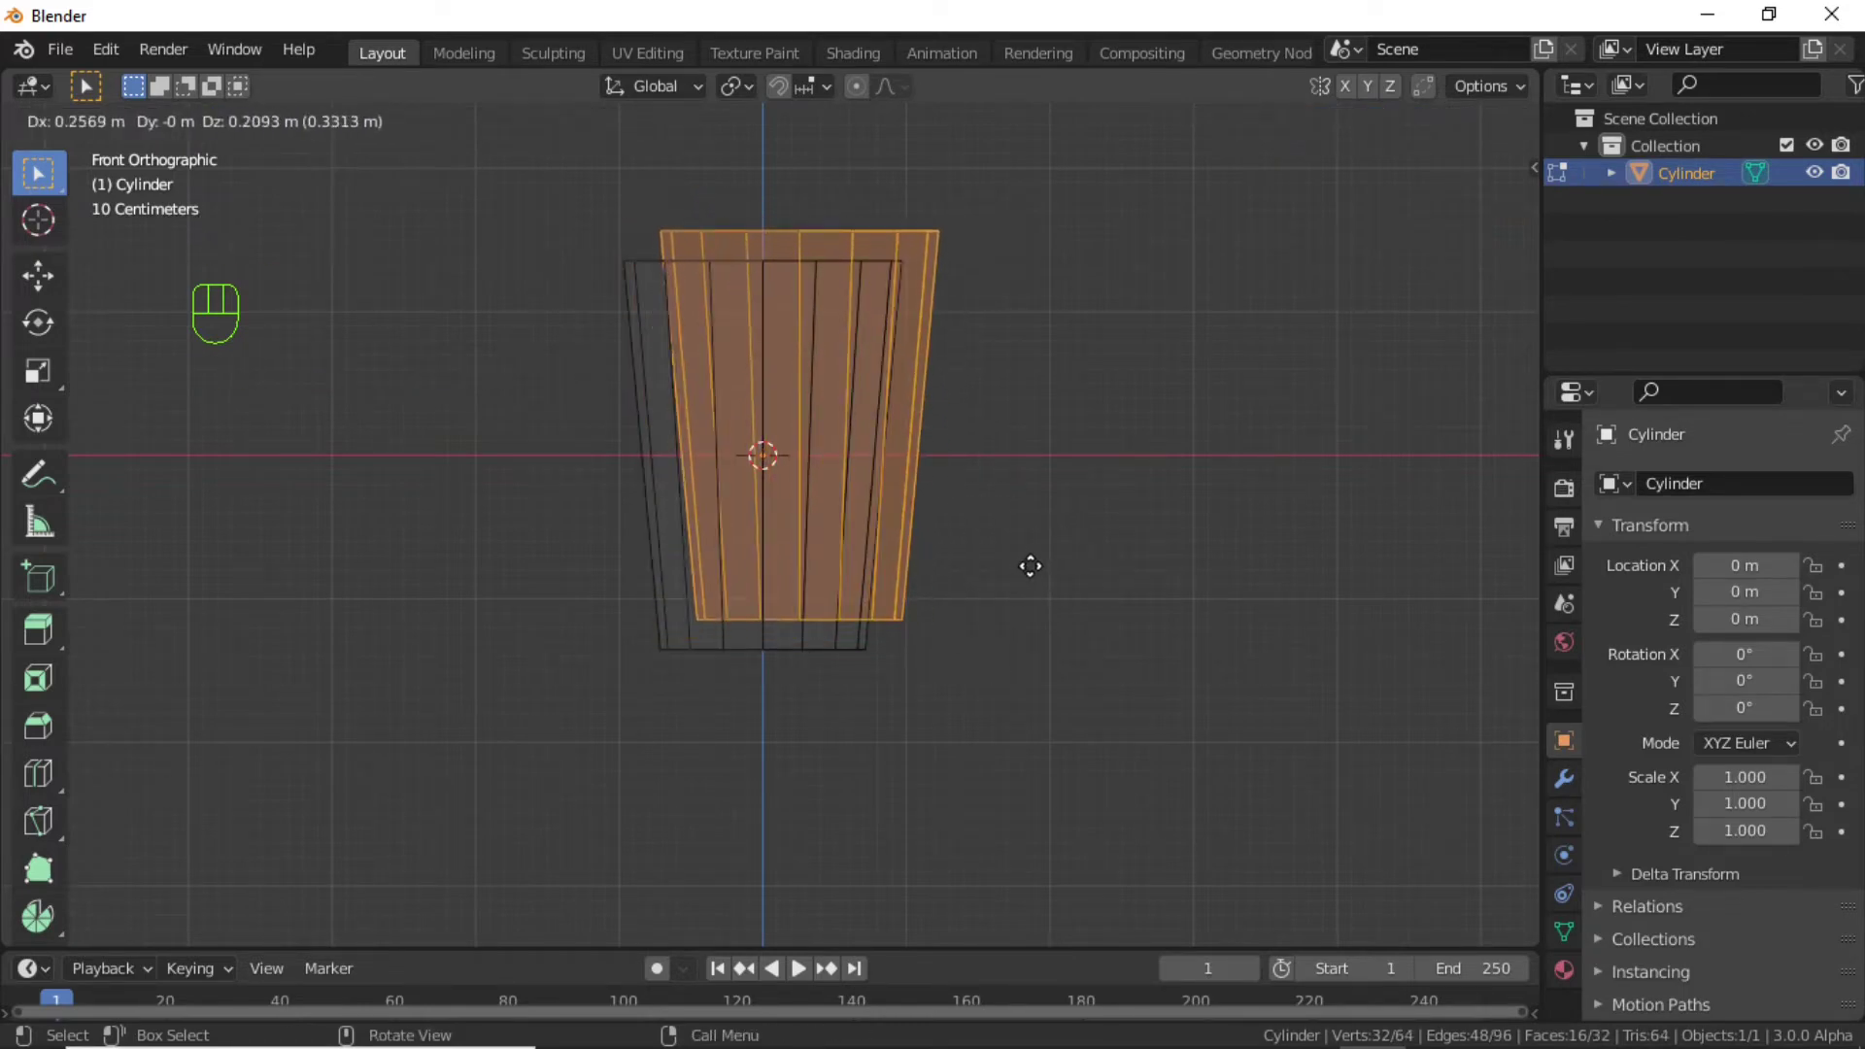
pyautogui.press('s')
pyautogui.rightClick(1234, 546)
pyautogui.press('s')
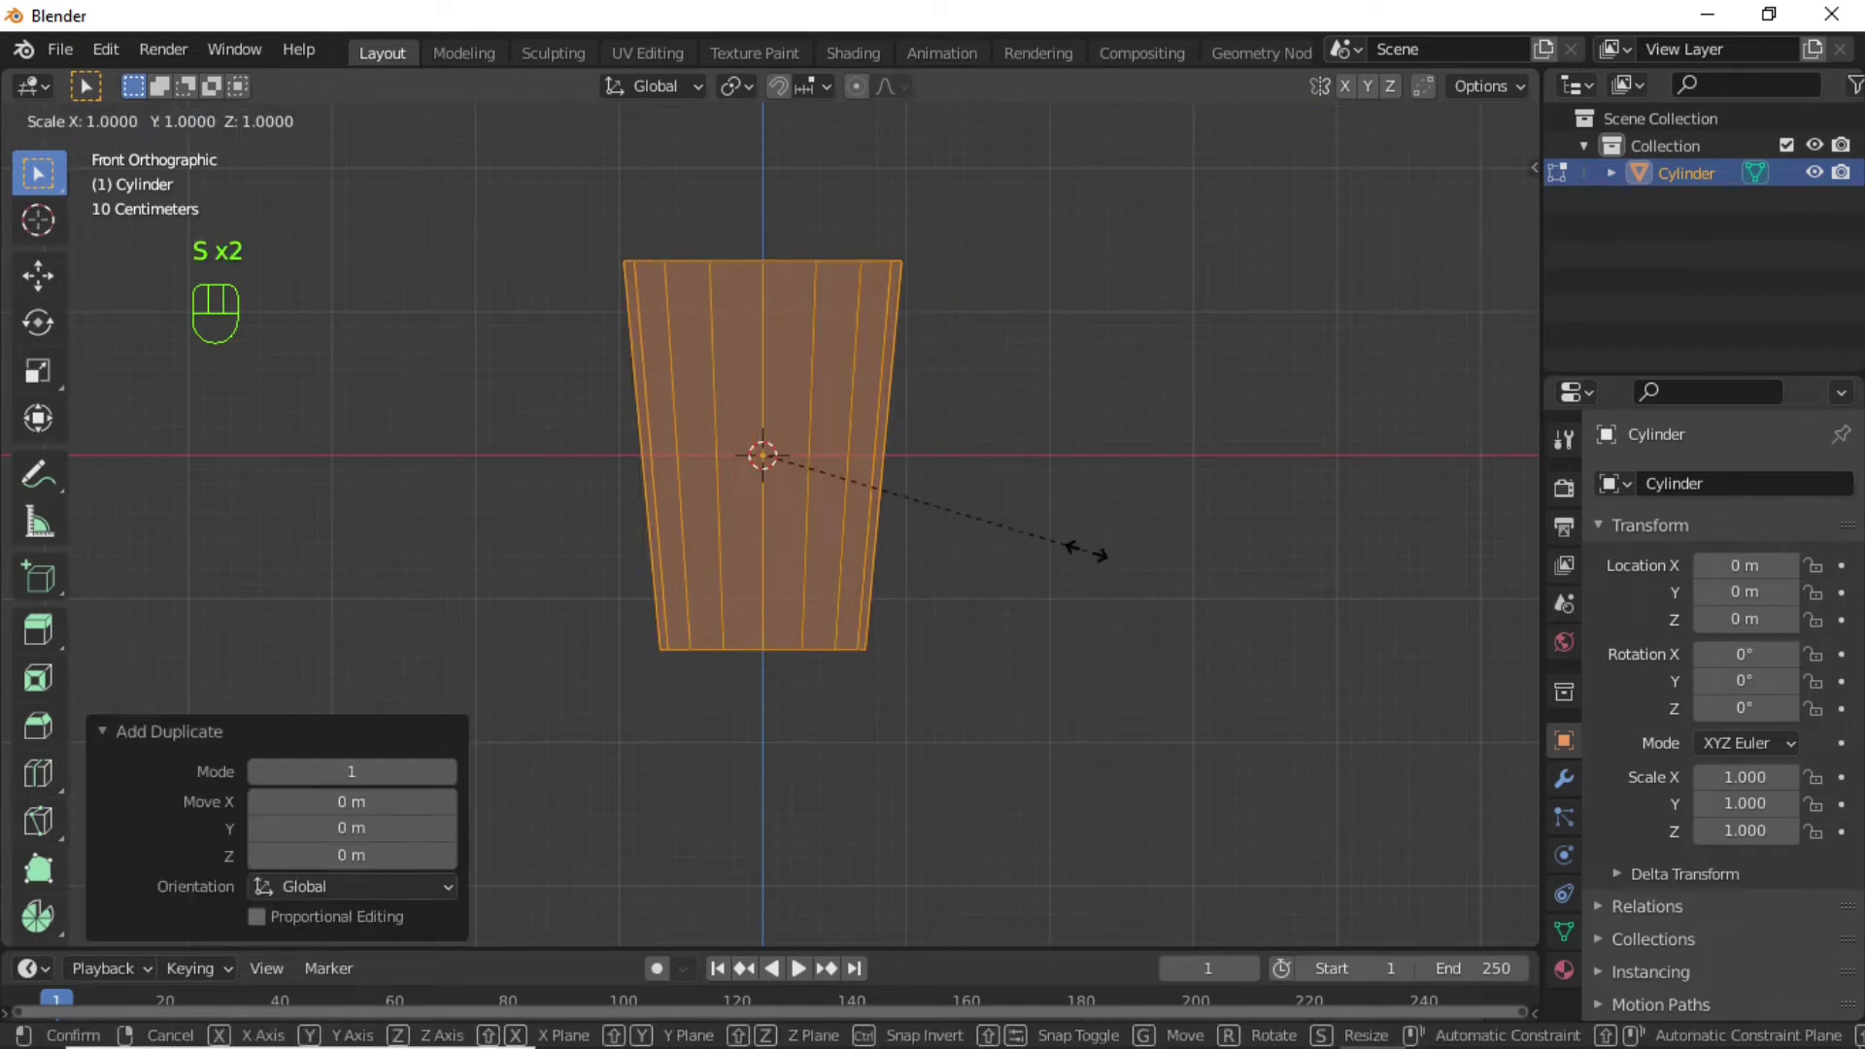
pyautogui.press('shift')
pyautogui.hotkey('shift', 'z')
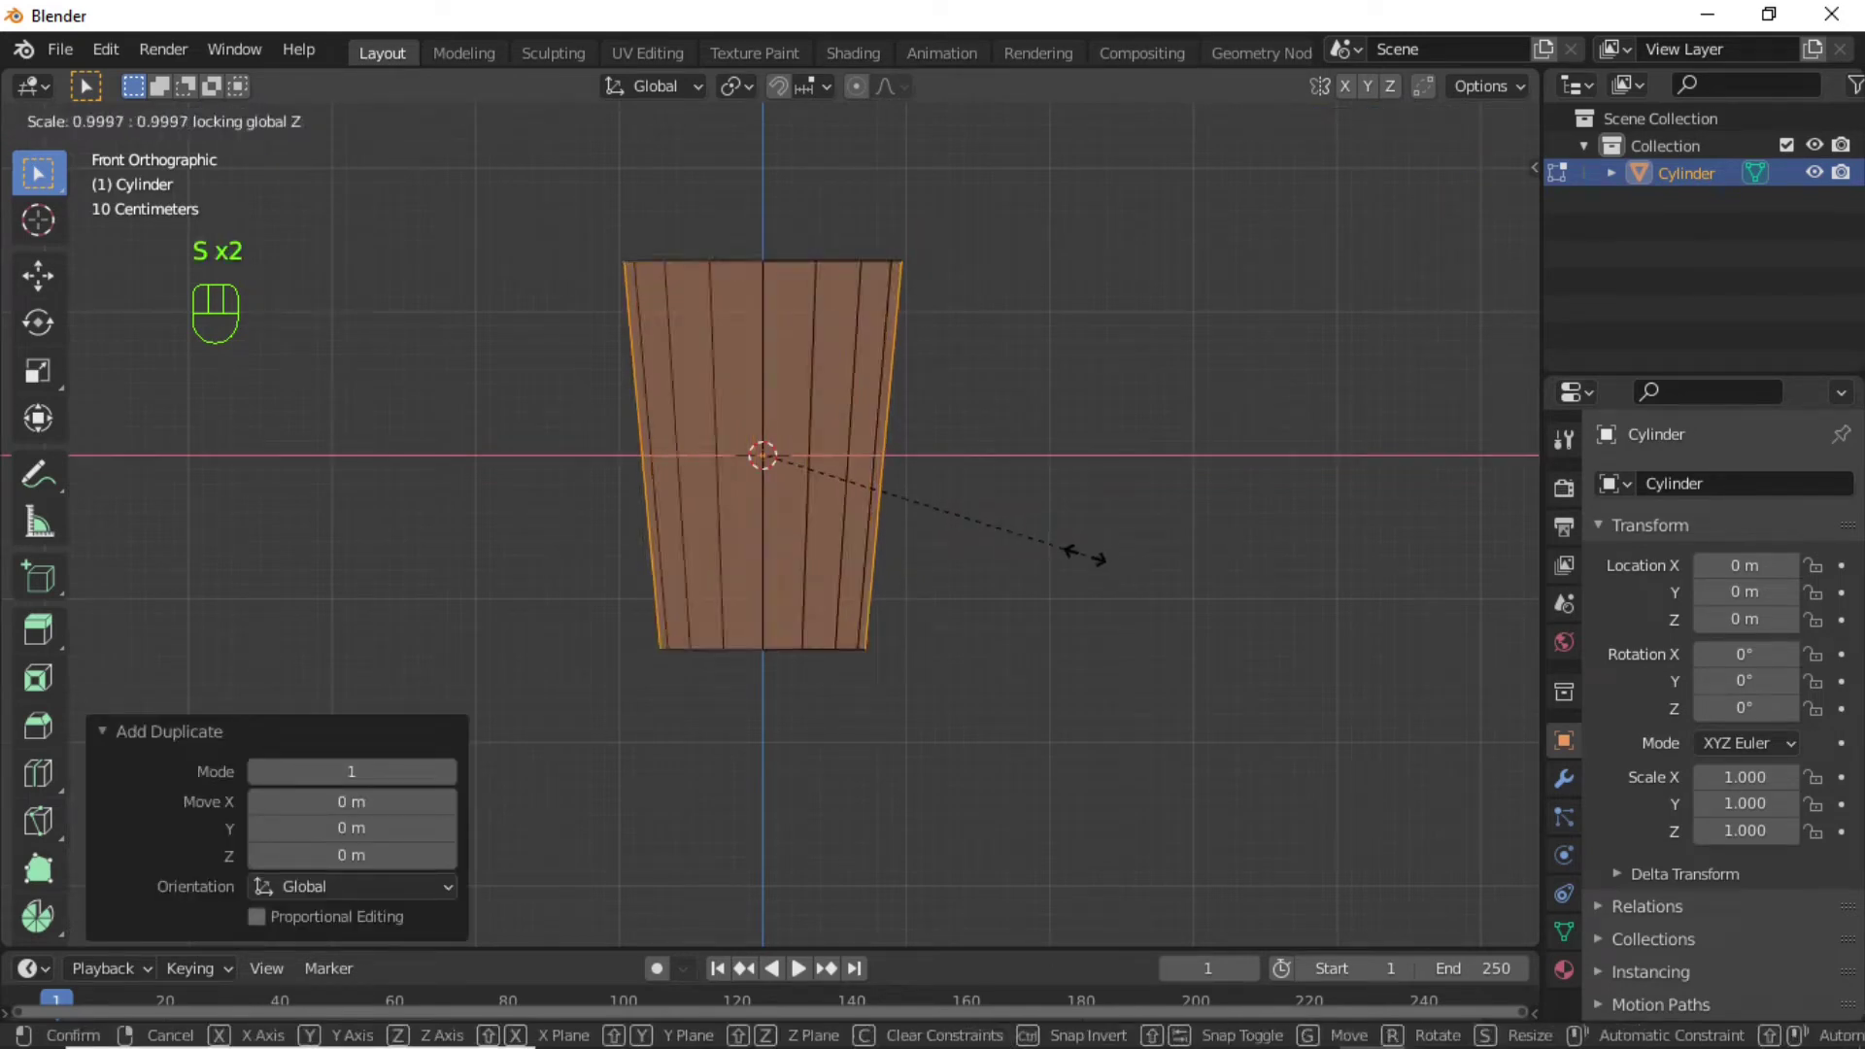
pyautogui.click(1151, 568)
# Select the outer wall's bottom edge loop and move it down about 0.17 m along Z.
pyautogui.press('KP_1')
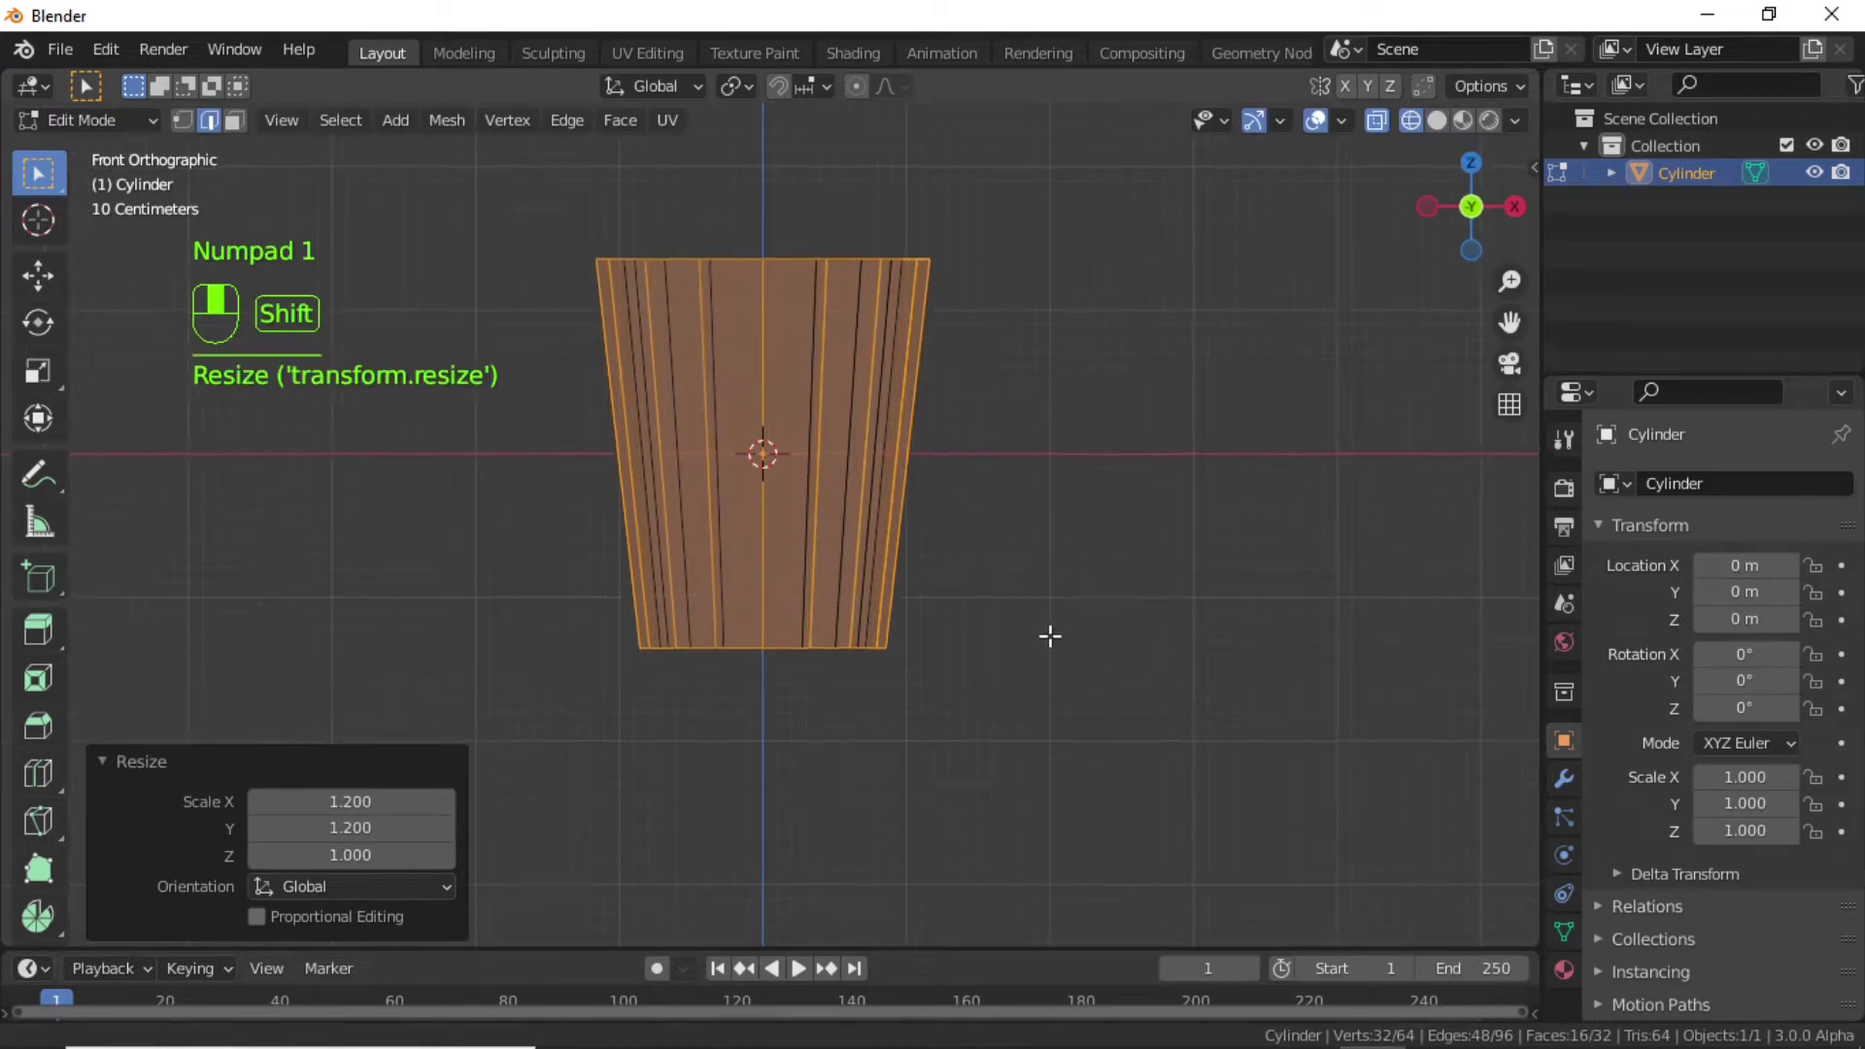
pyautogui.keyDown('shift'); pyautogui.moveTo(1049, 637); pyautogui.dragTo(1076, 515, button='middle'); pyautogui.keyUp('shift')
pyautogui.scroll(5, 1087, 602)
pyautogui.click(1111, 699)
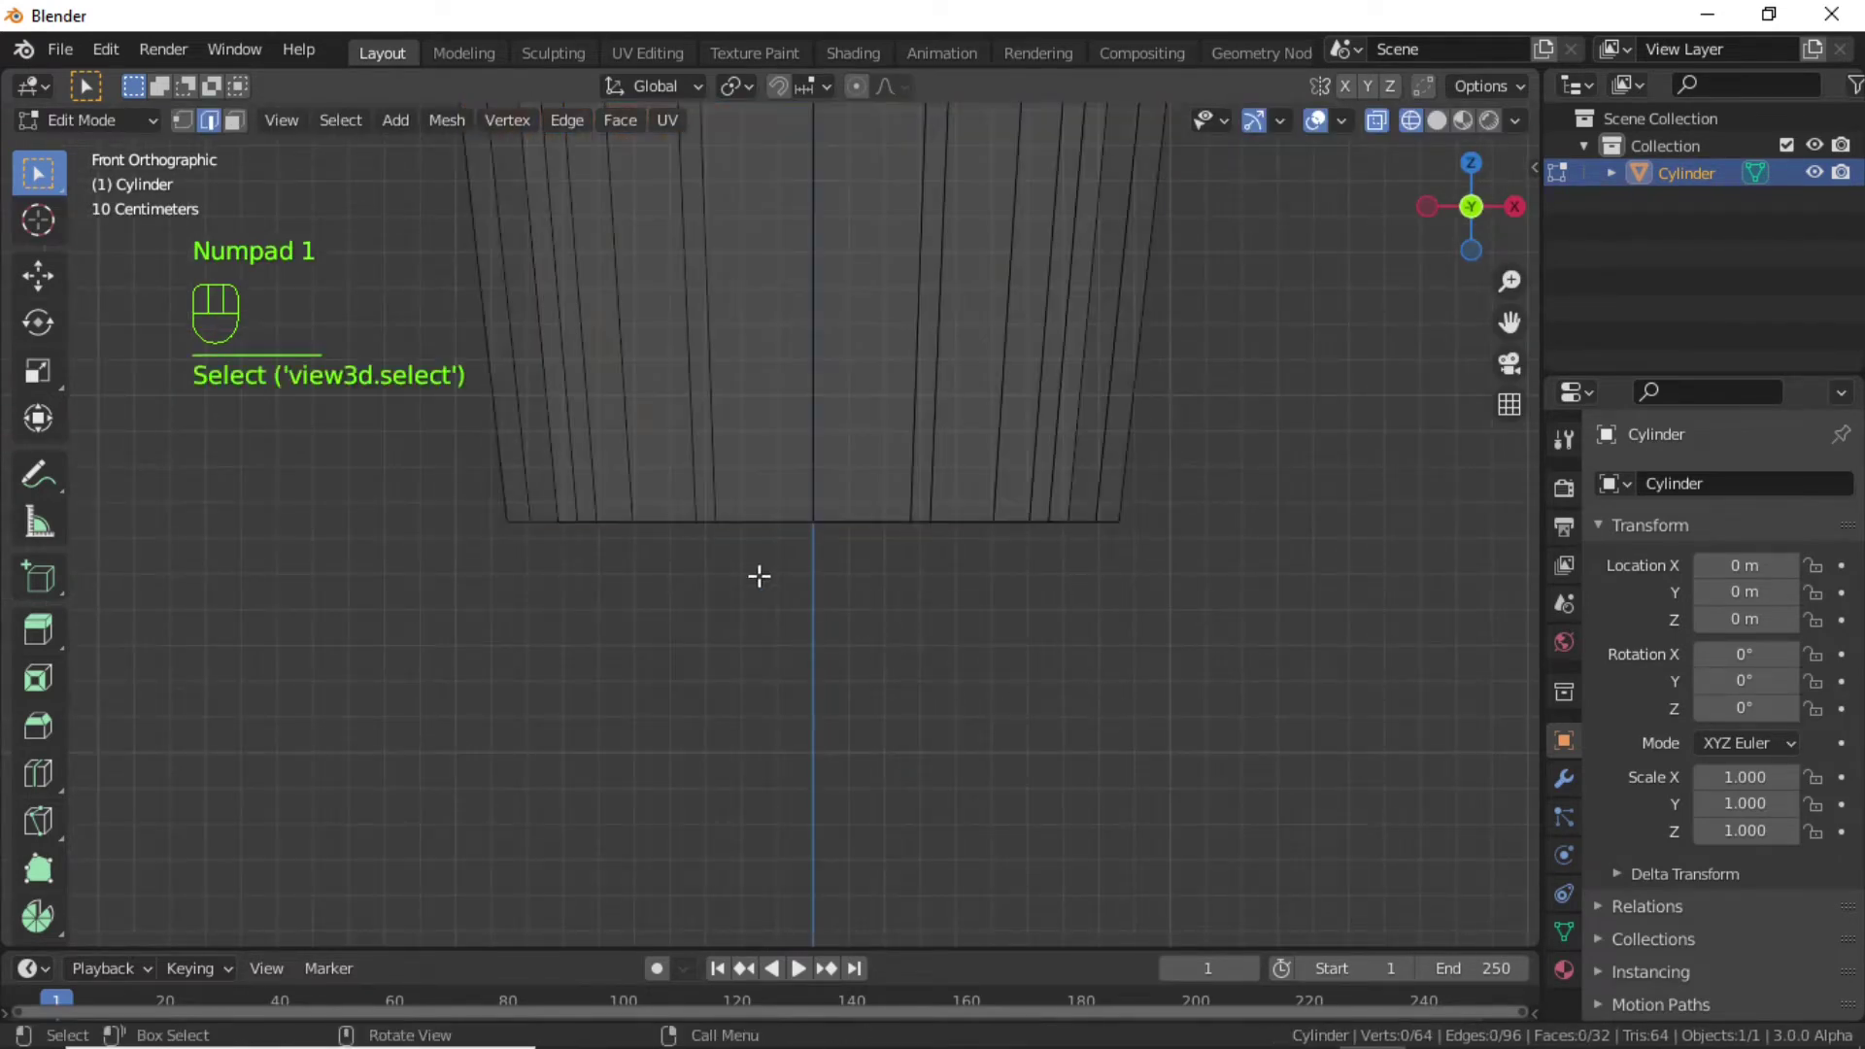
pyautogui.moveTo(757, 574); pyautogui.dragTo(726, 641, button='middle')
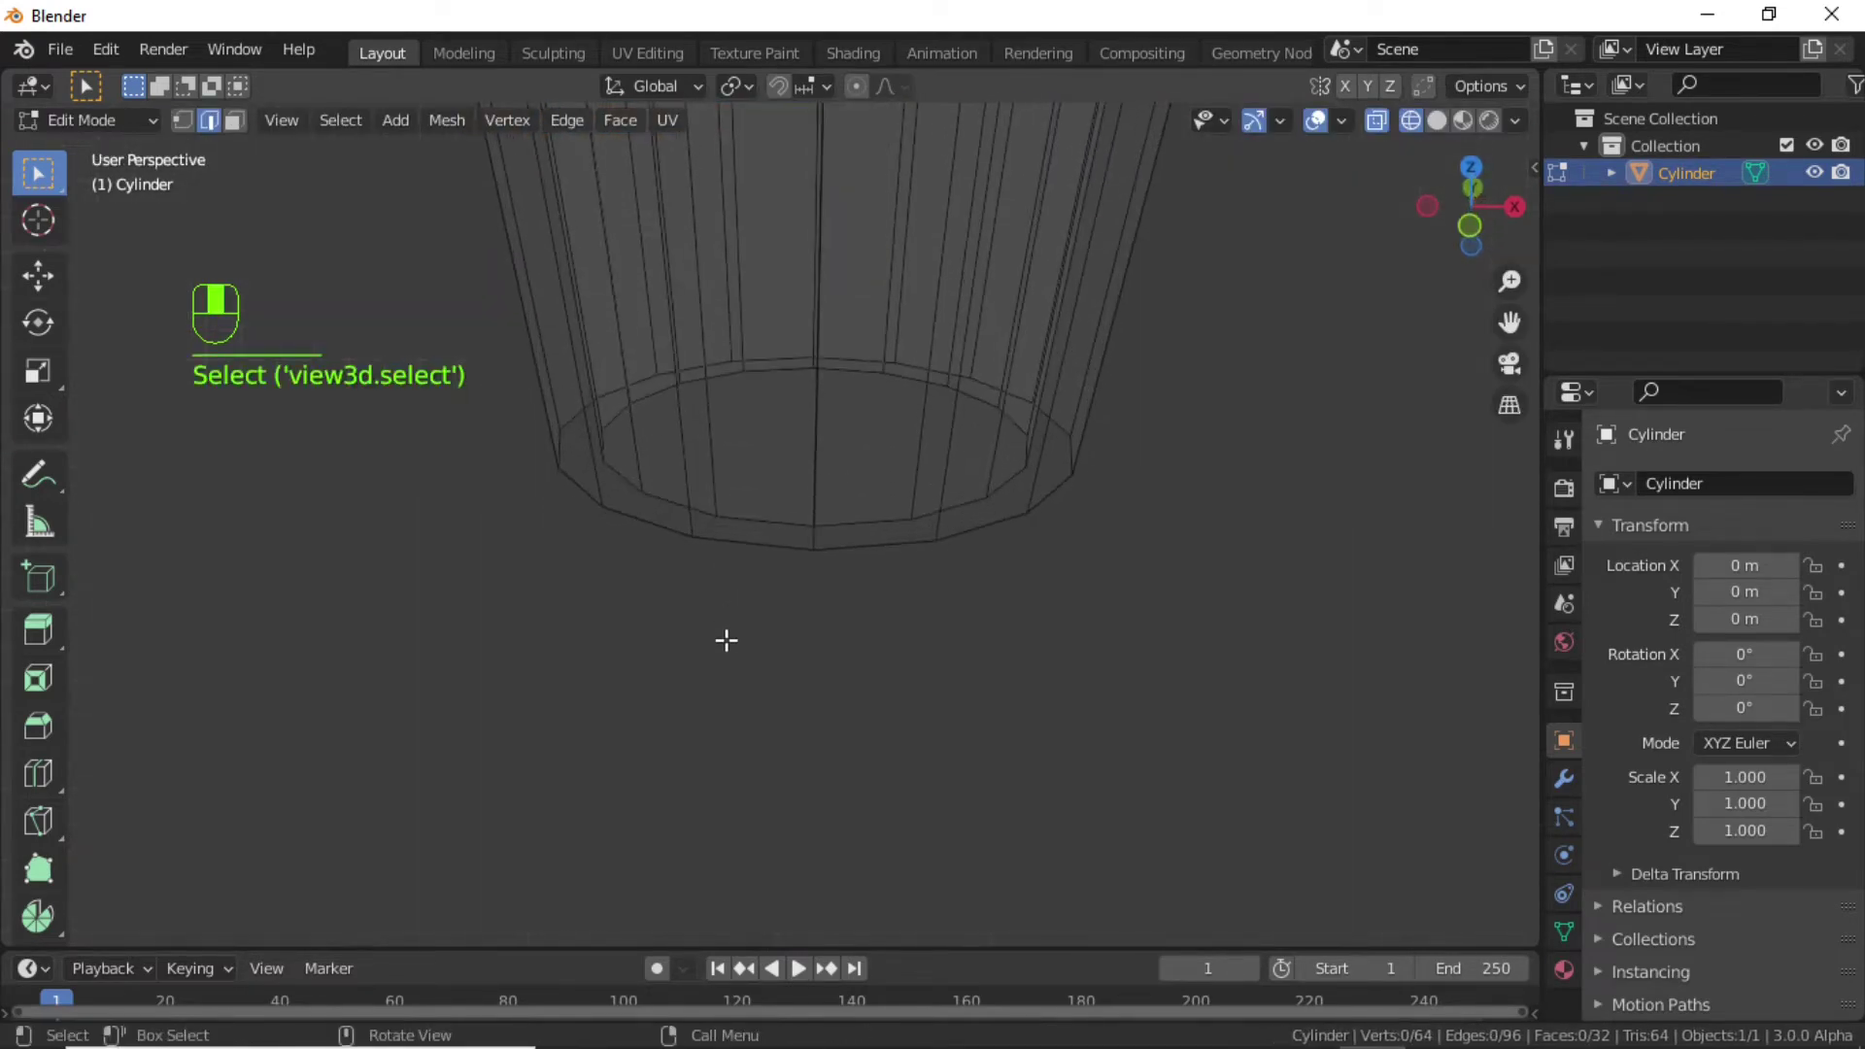
pyautogui.click(760, 544)
pyautogui.keyDown('alt'); pyautogui.click(760, 544); pyautogui.keyUp('alt')
pyautogui.press('KP_1')
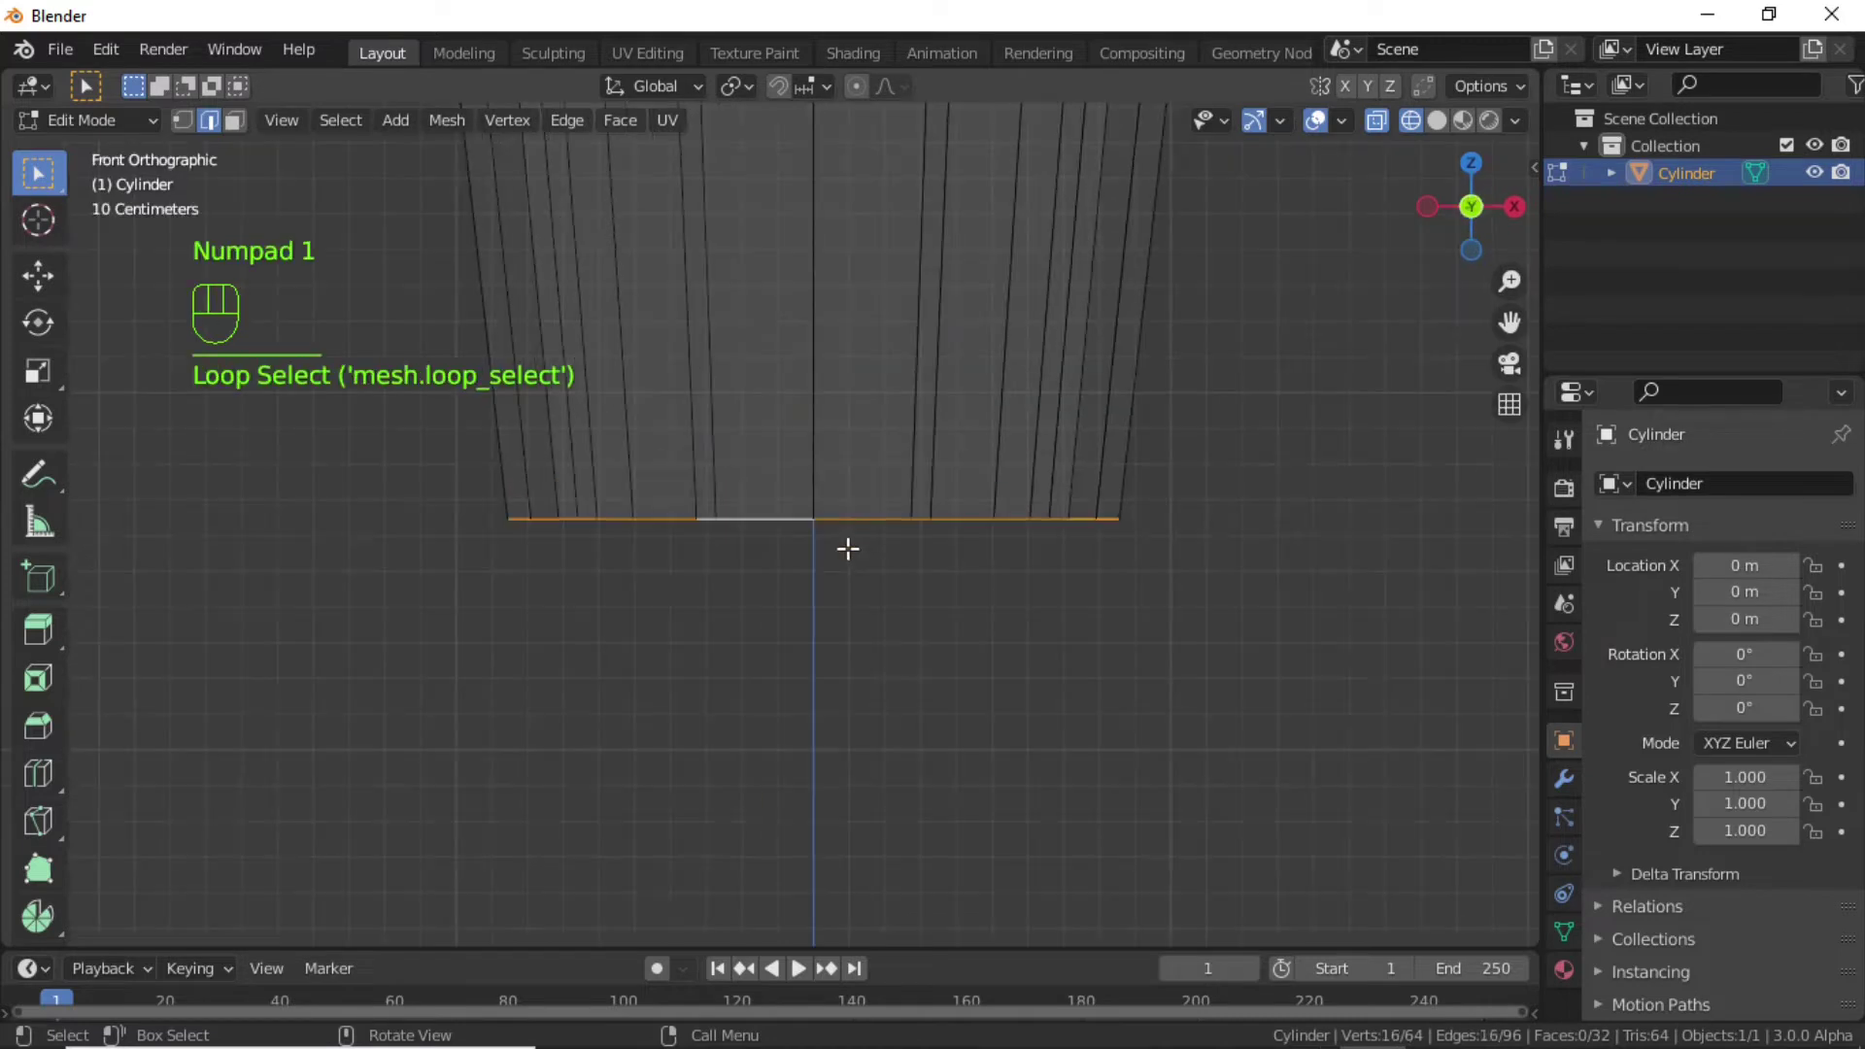
pyautogui.scroll(-6, 848, 549)
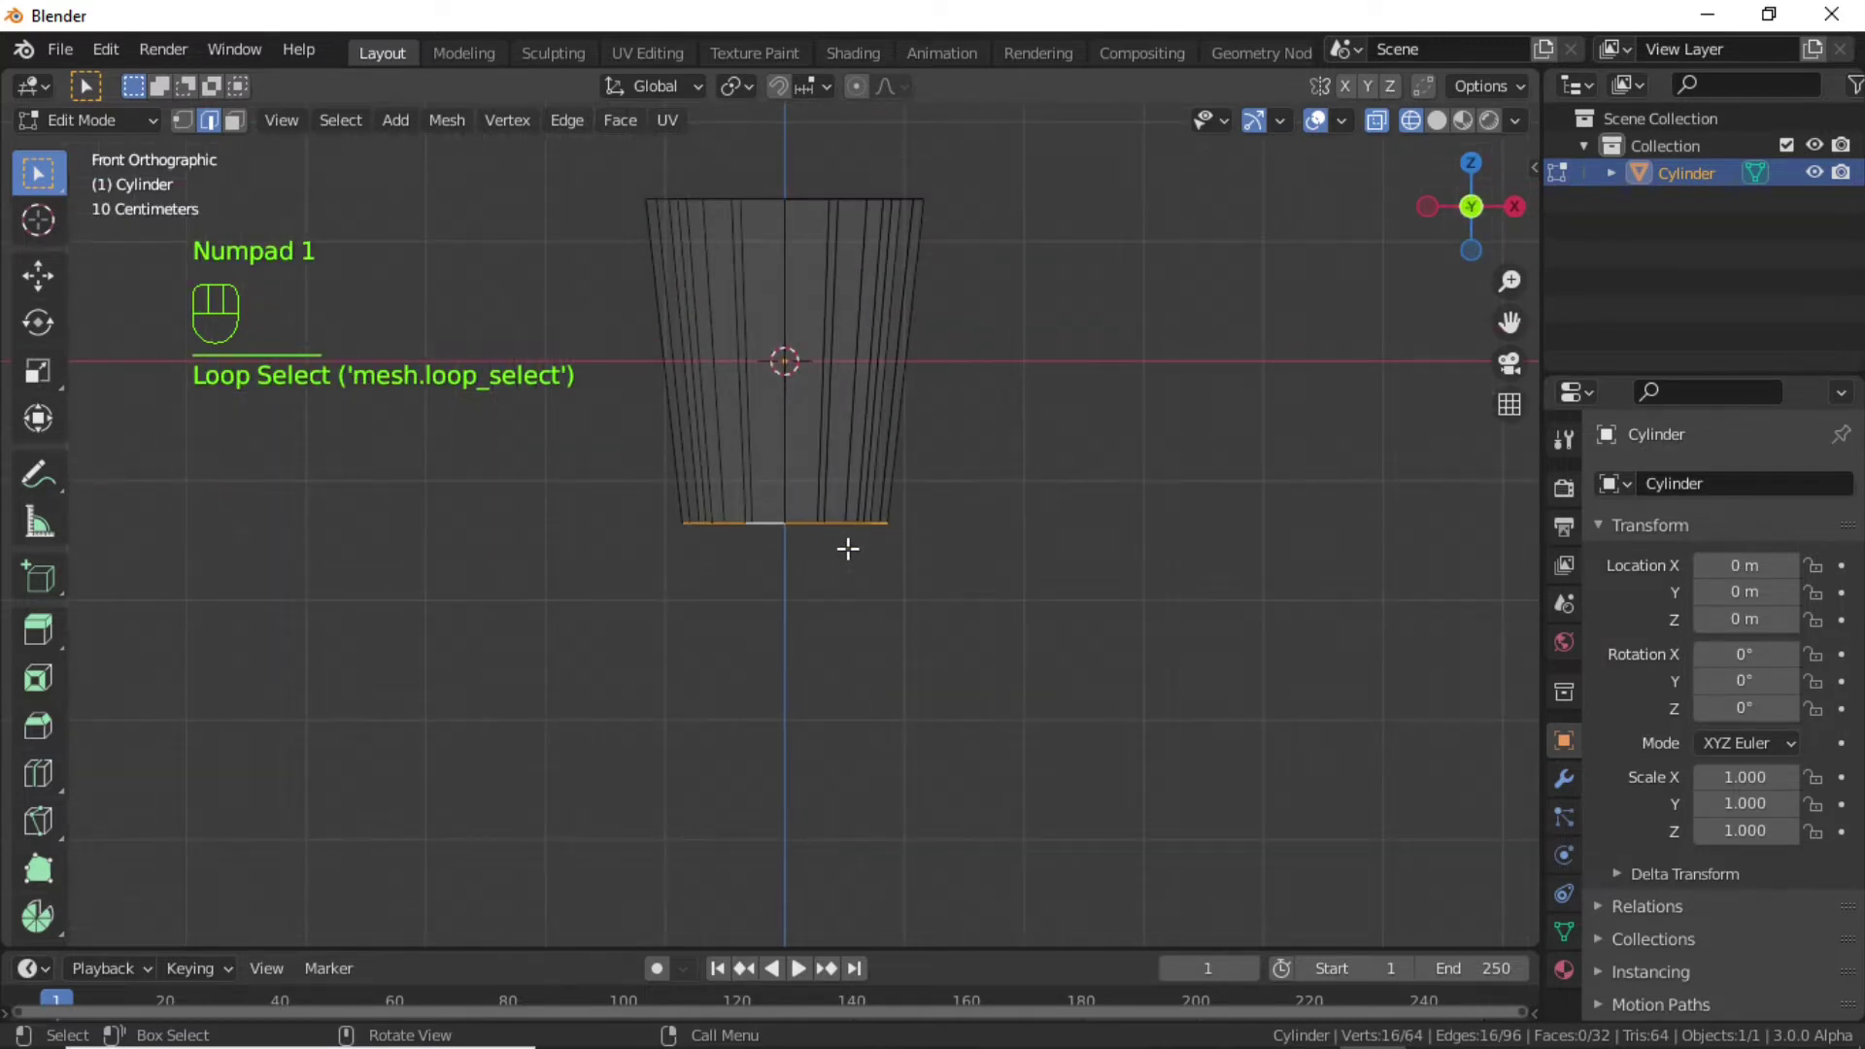
pyautogui.press('g')
pyautogui.press('z')
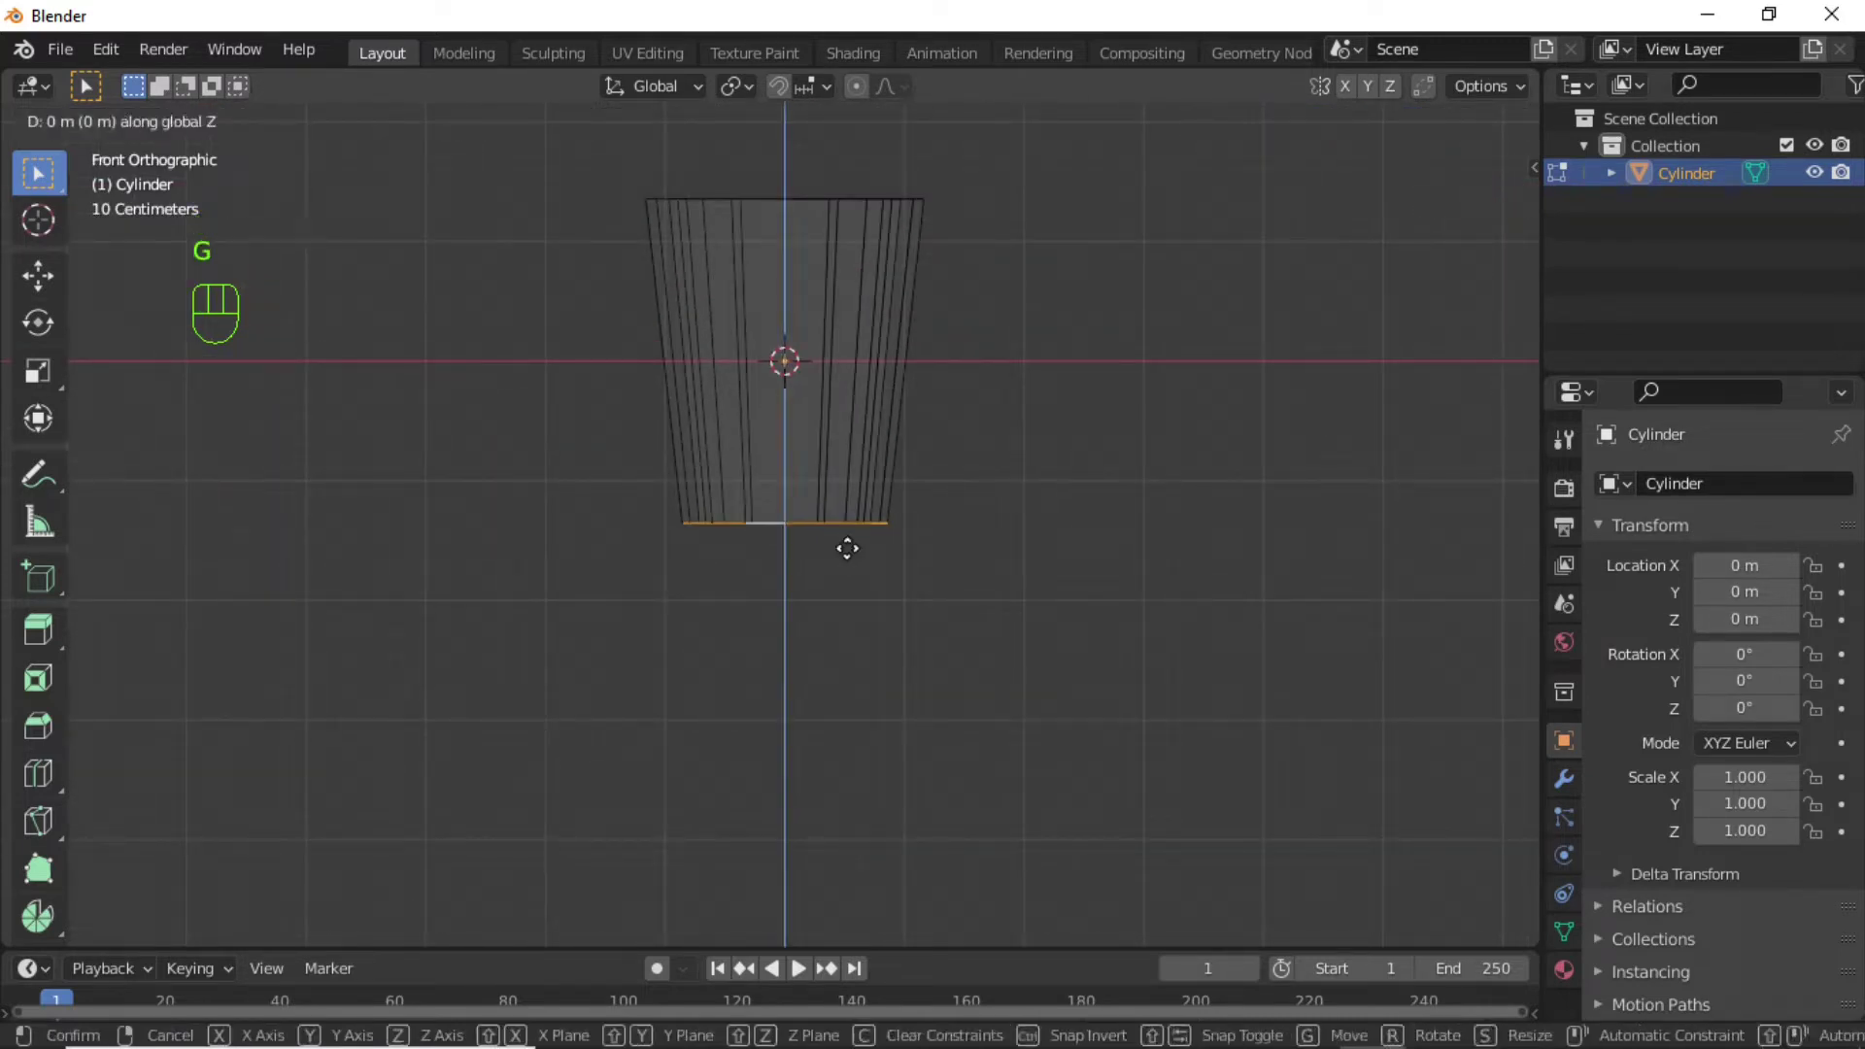
pyautogui.press('z')
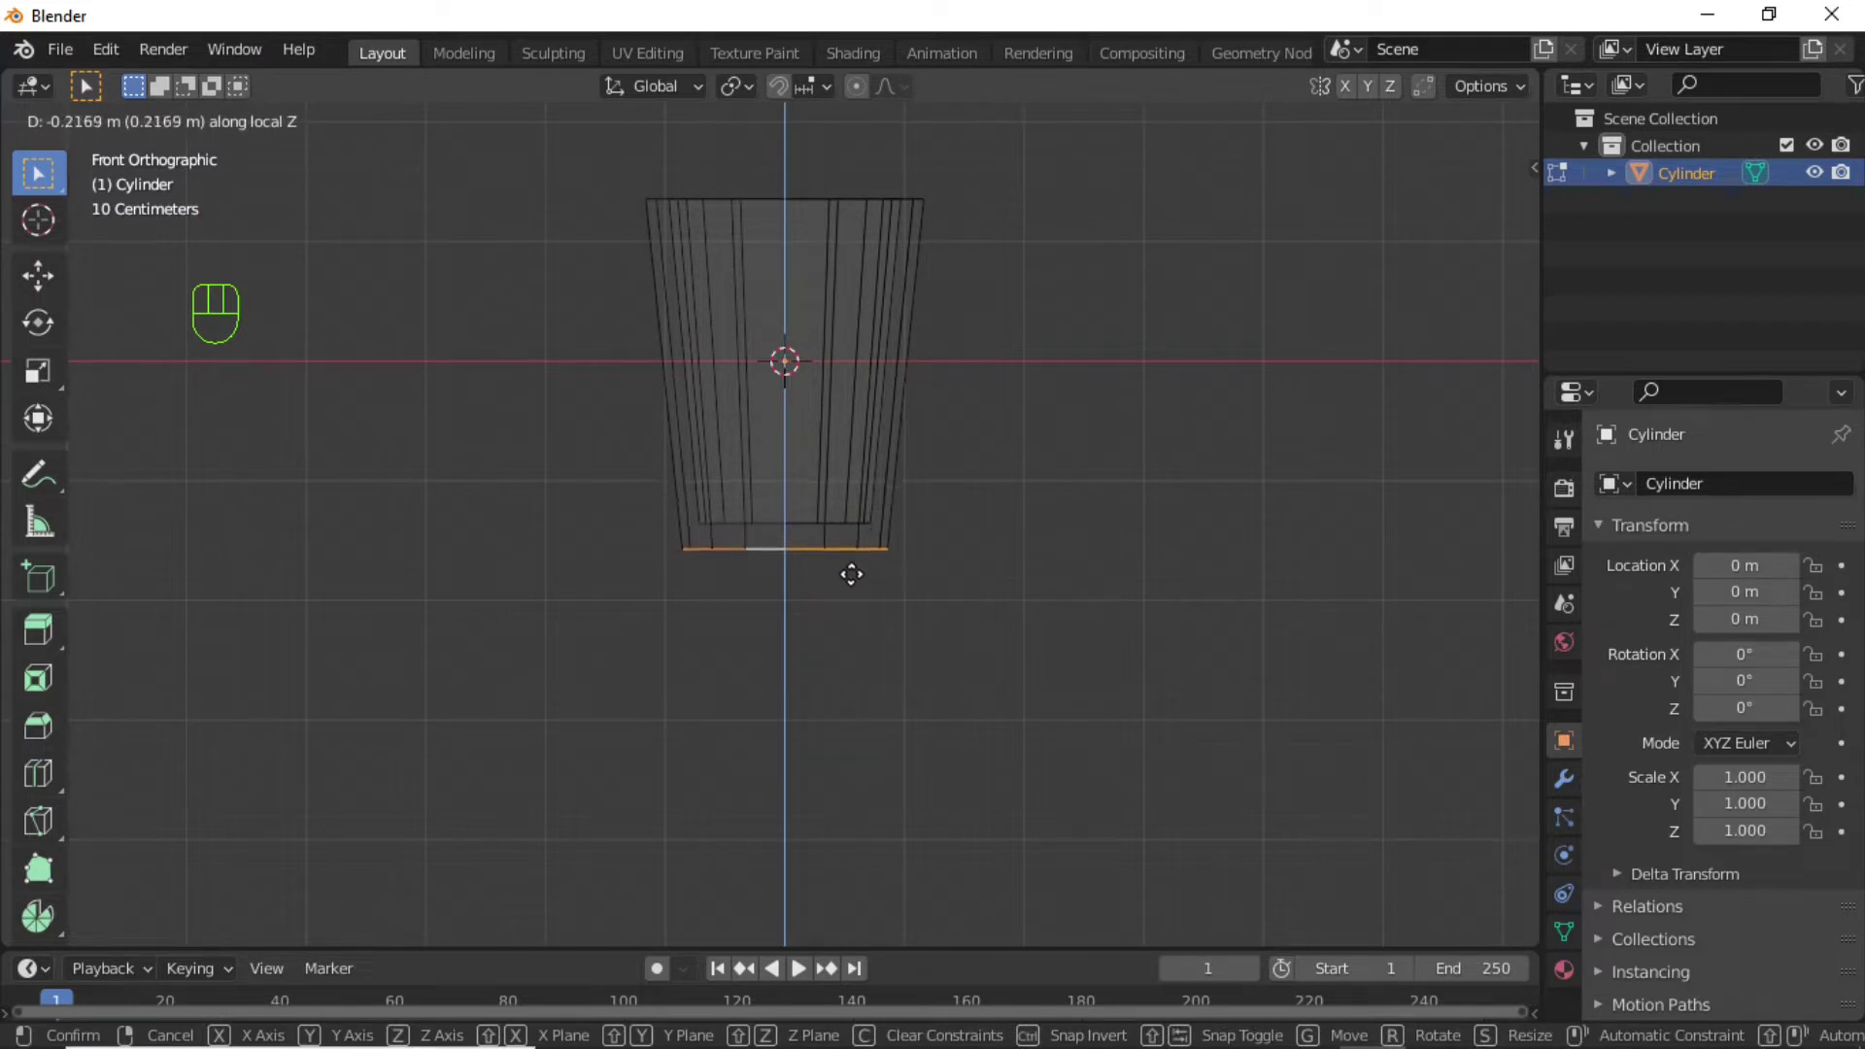
pyautogui.click(853, 568)
pyautogui.scroll(5, 835, 566)
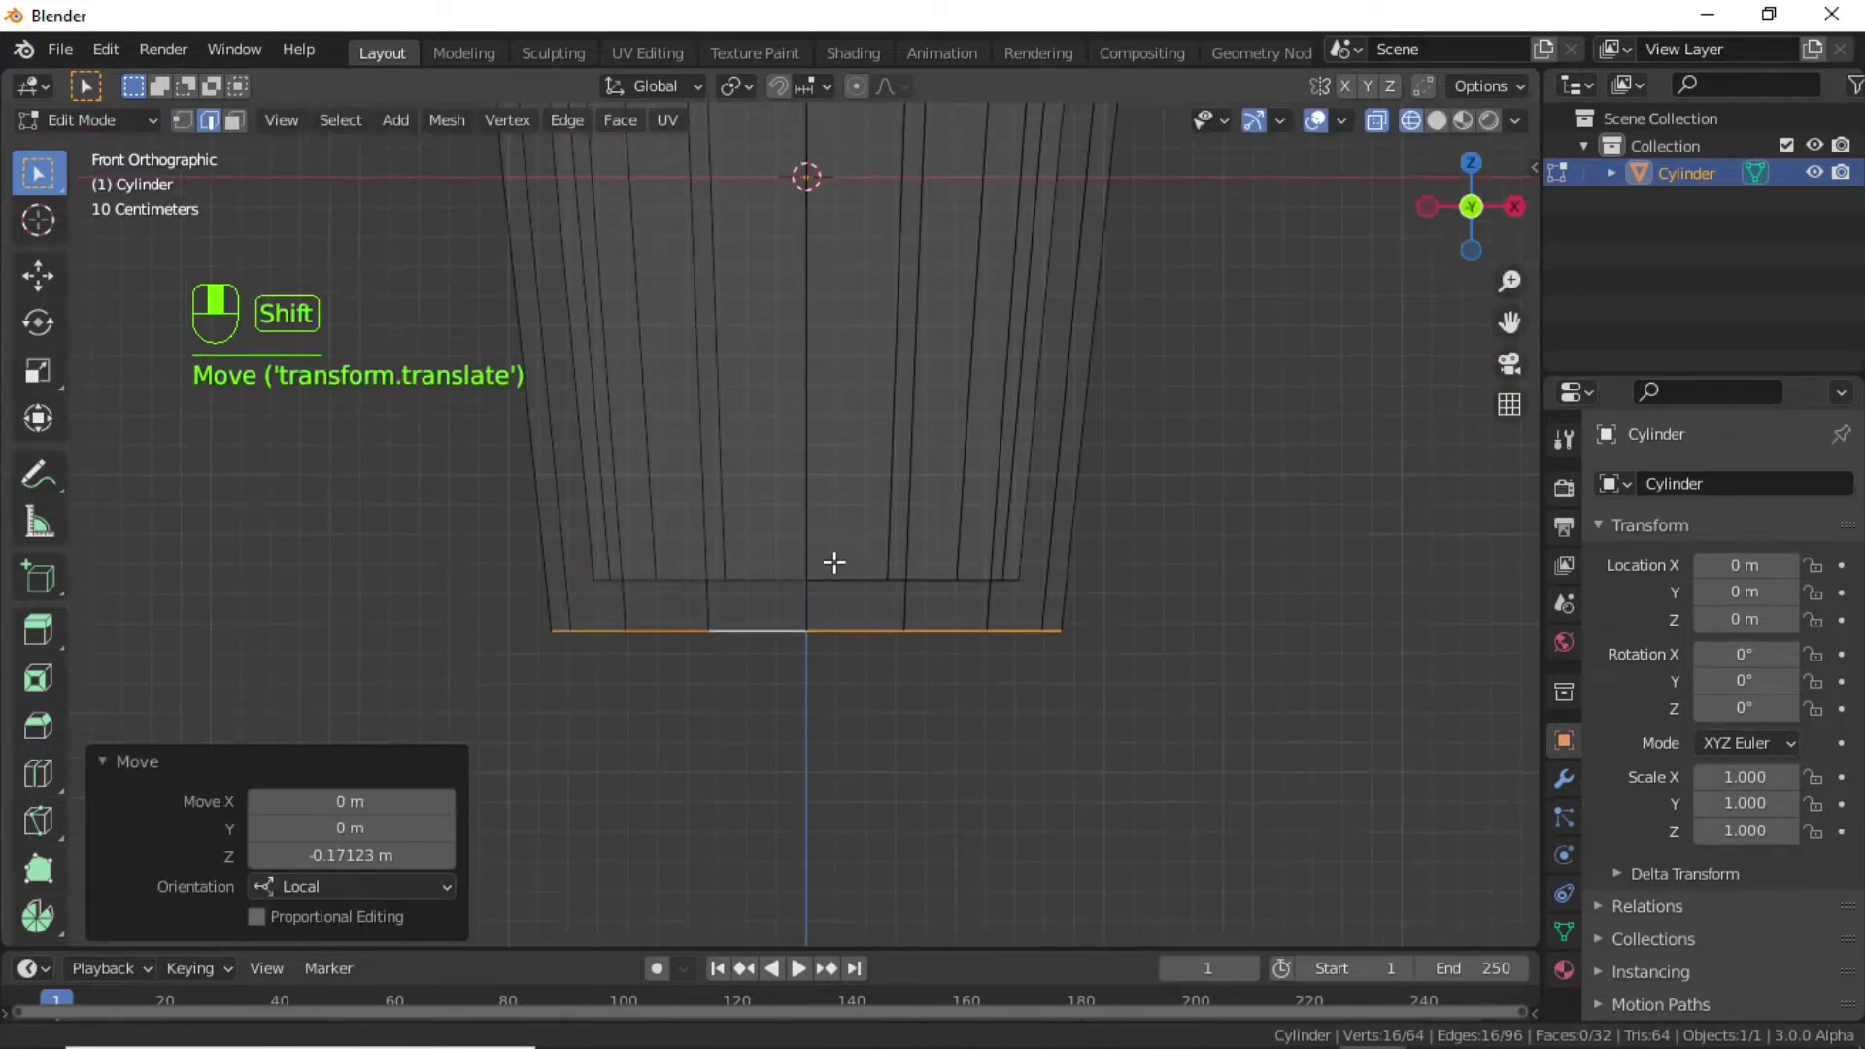
# Switch the viewport back to solid shading and clear the edge selection.
pyautogui.keyDown('shift'); pyautogui.moveTo(833, 563); pyautogui.dragTo(834, 584, button='middle'); pyautogui.keyUp('shift')
pyautogui.press('shift')
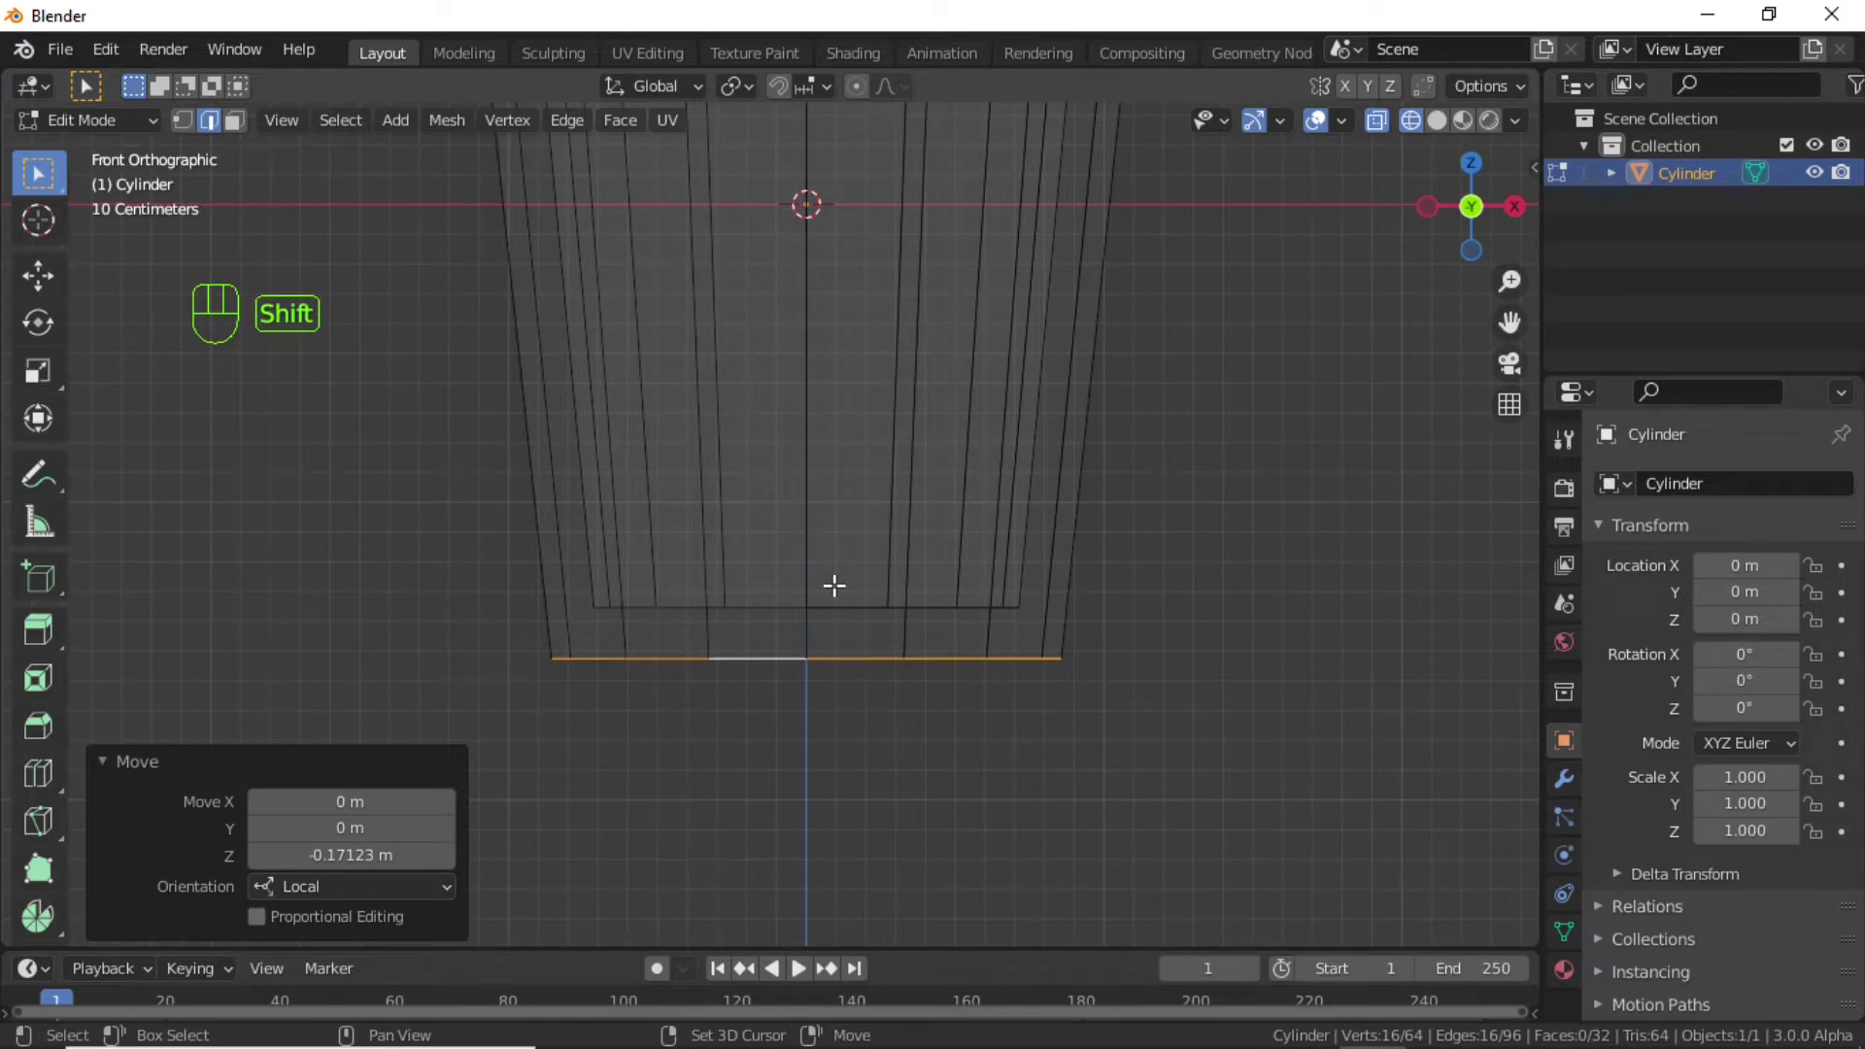
pyautogui.hotkey('shift', 'z')
pyautogui.scroll(-2, 867, 529)
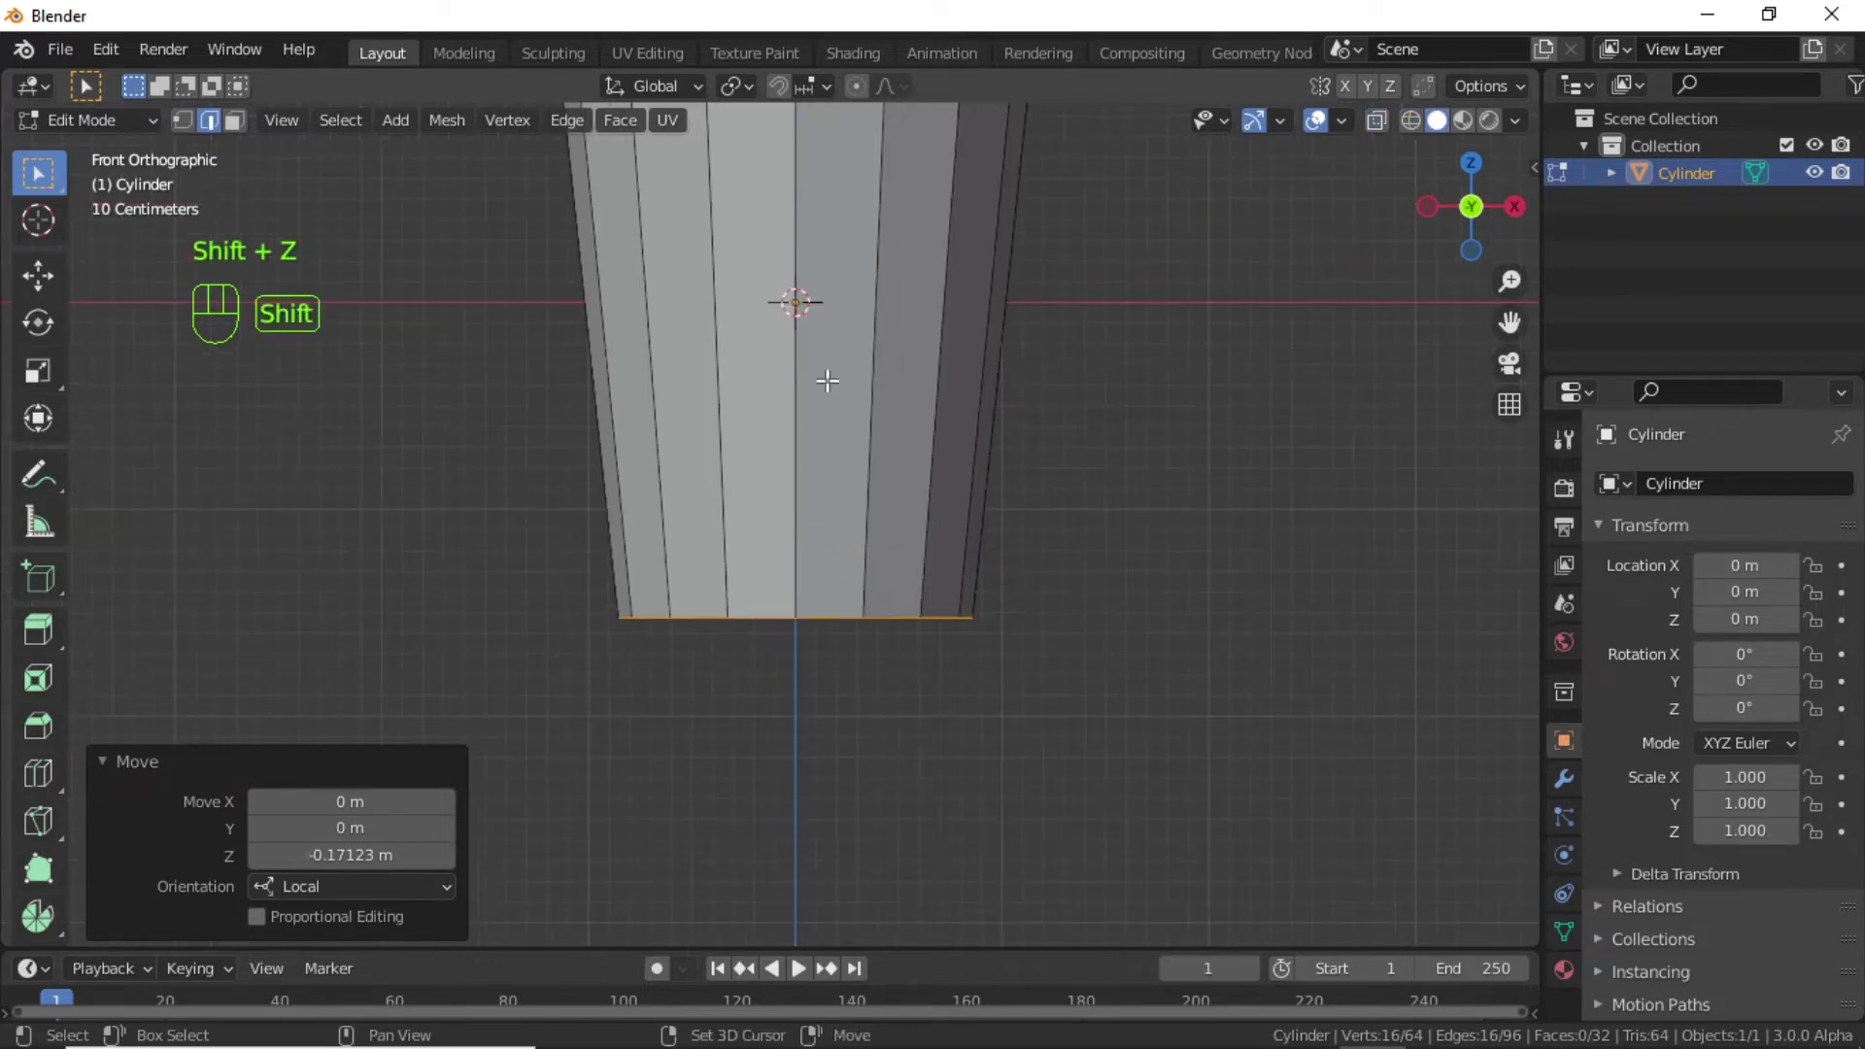
pyautogui.hotkey('alt', 'a')
# Try to bridge the inner and outer top rim edge loops, and undo the bridge.
pyautogui.moveTo(826, 380); pyautogui.dragTo(949, 674, button='middle')
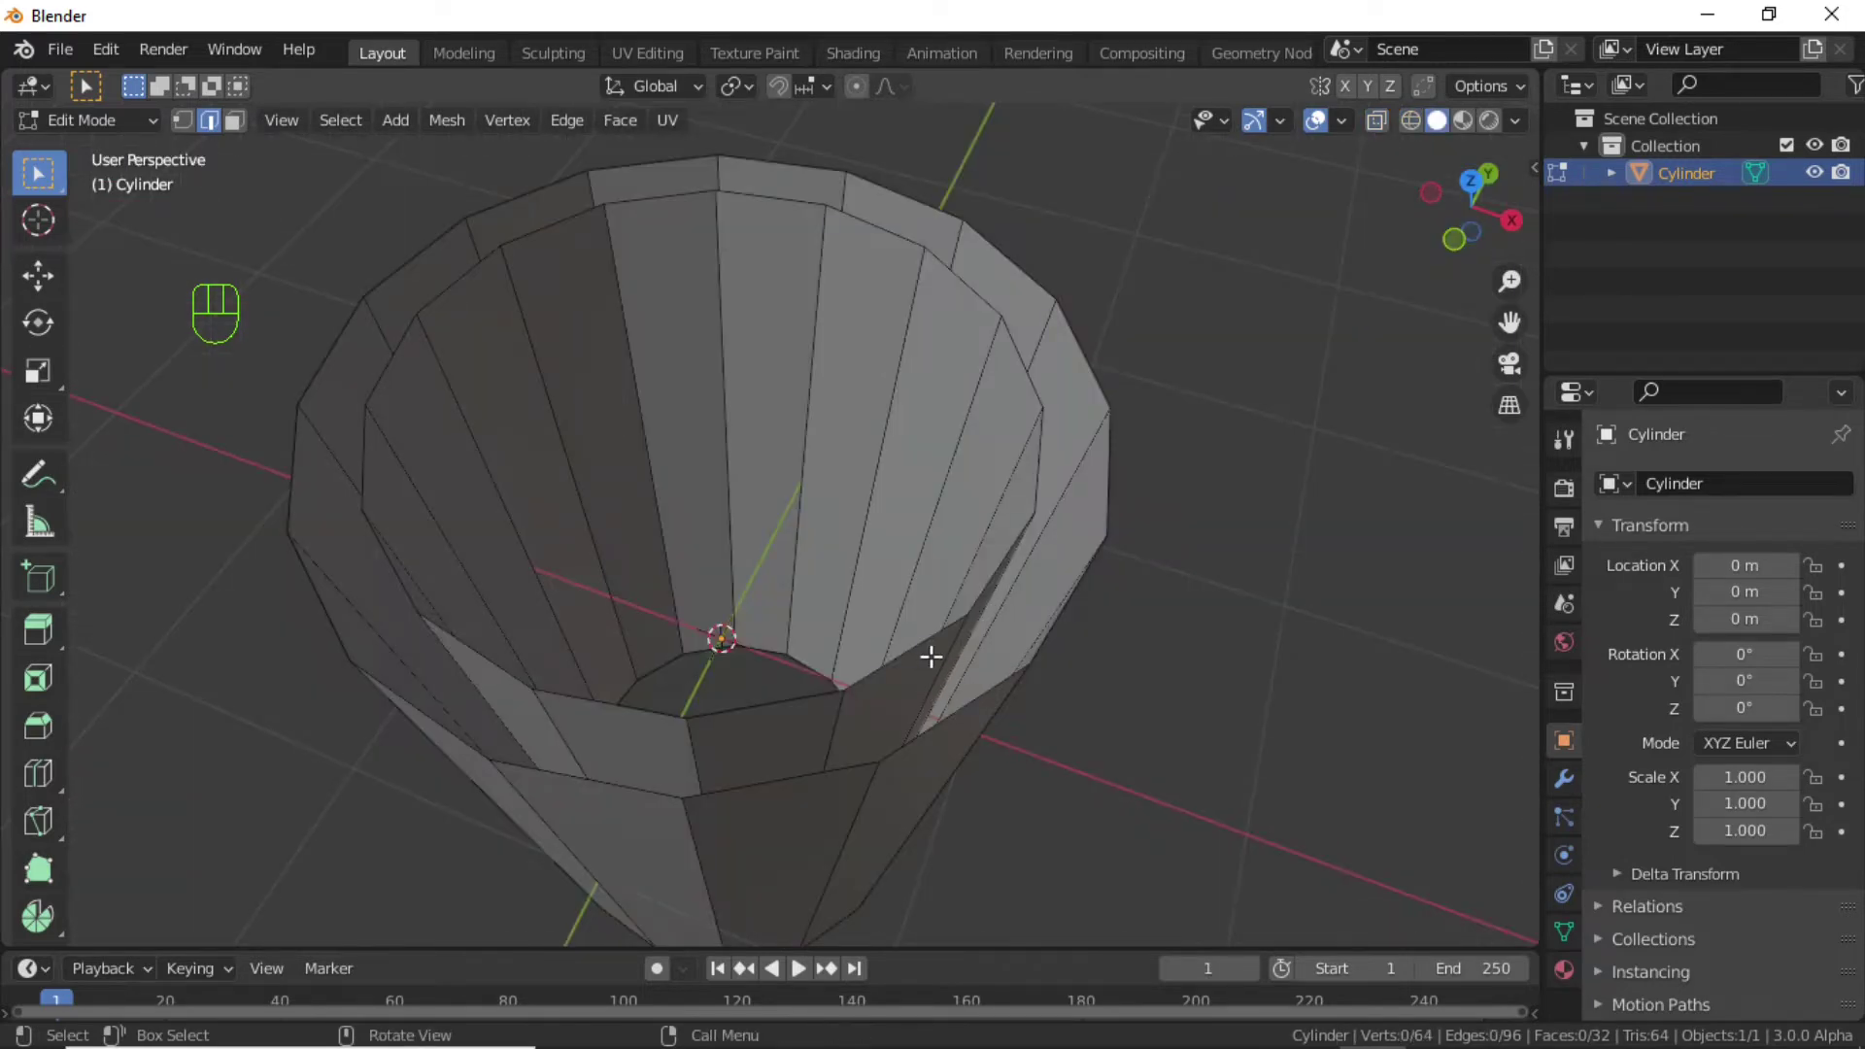
pyautogui.keyDown('alt'); pyautogui.click(926, 643); pyautogui.keyUp('alt')
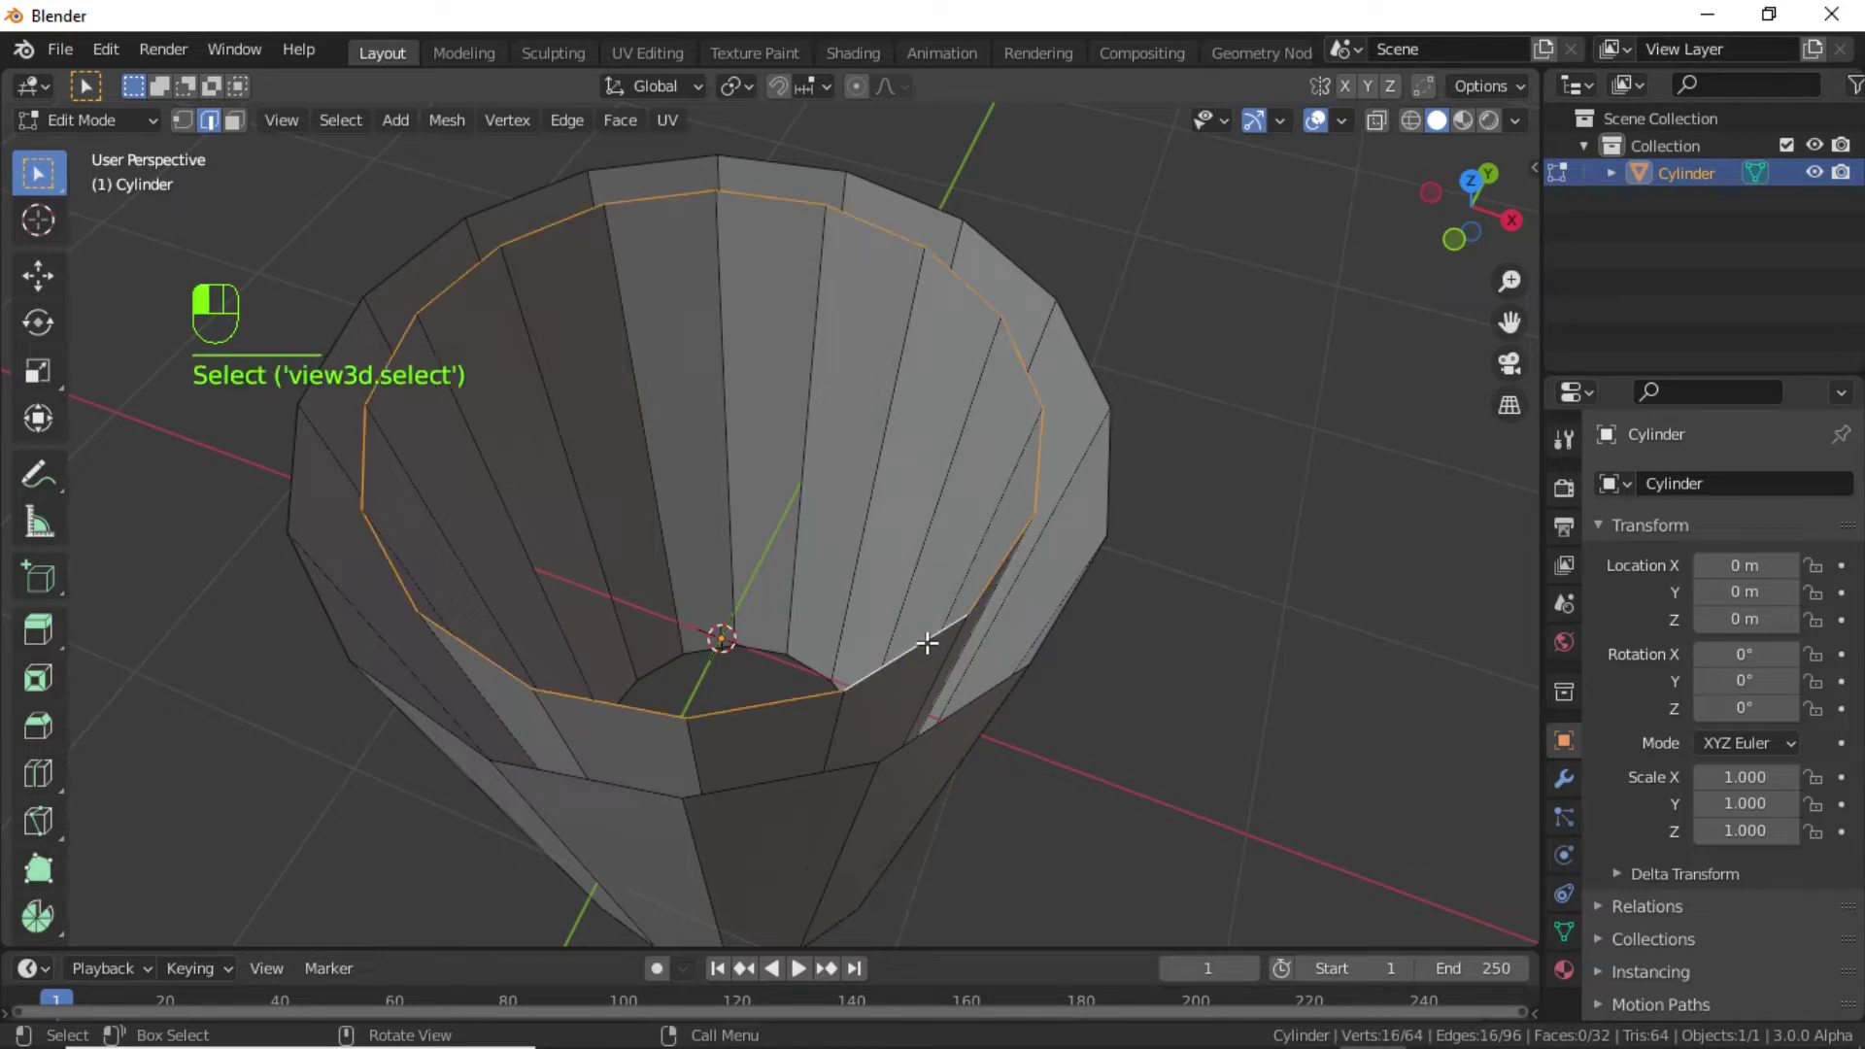
pyautogui.moveTo(932, 654); pyautogui.dragTo(900, 612, button='middle')
pyautogui.press('shift')
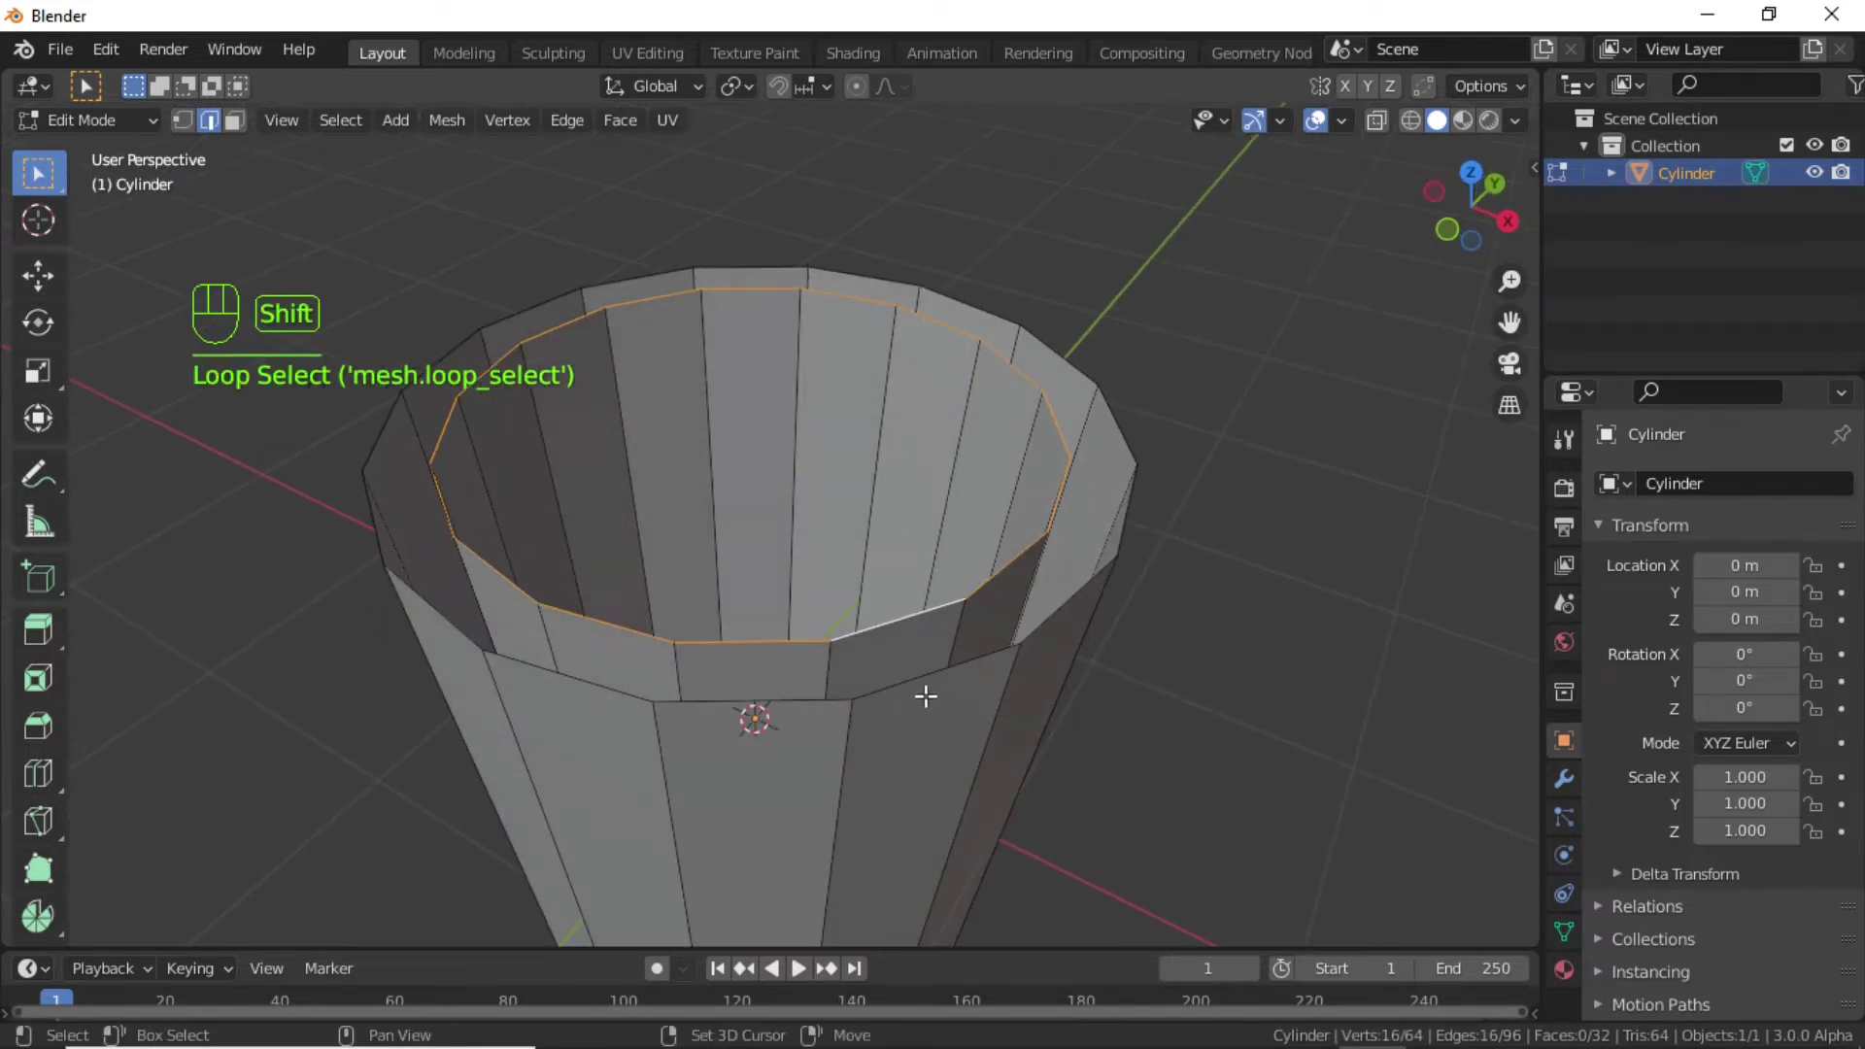
pyautogui.keyDown('alt'); pyautogui.keyDown('shift'); pyautogui.click(929, 682); pyautogui.keyUp('shift'); pyautogui.keyUp('alt')
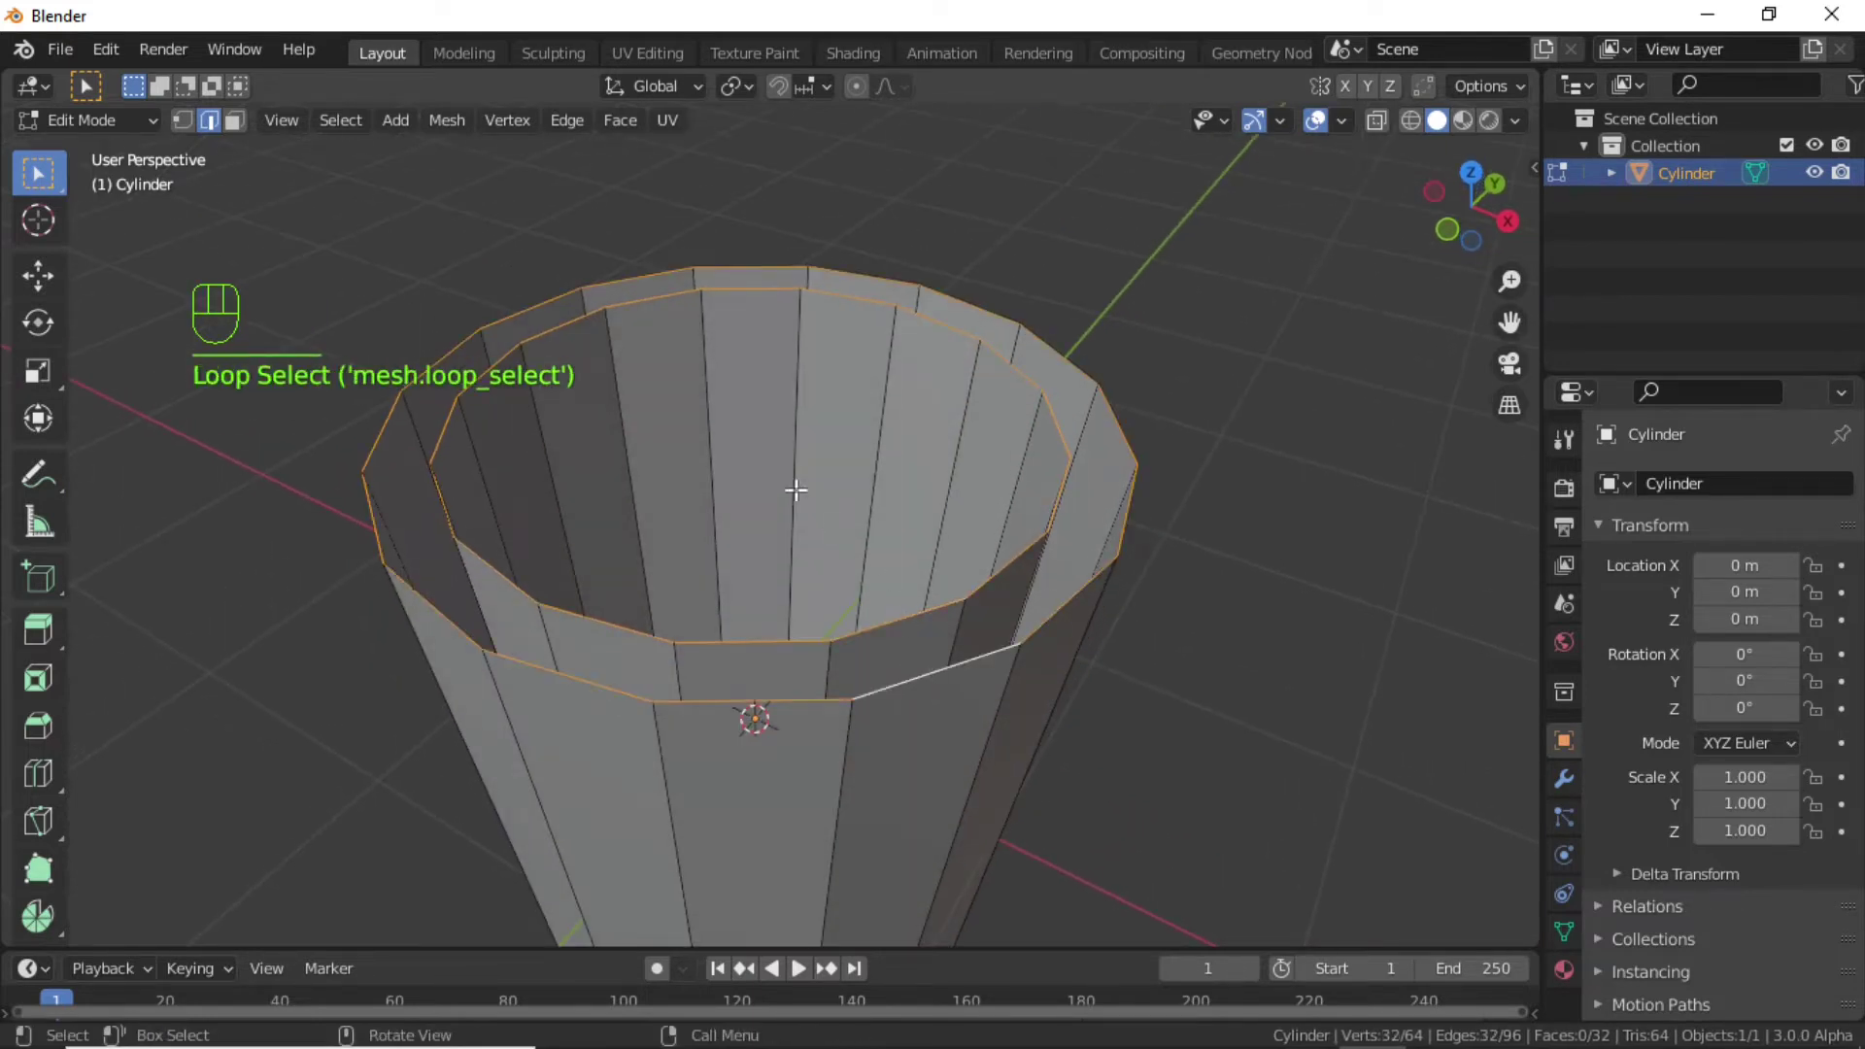
pyautogui.click(567, 123)
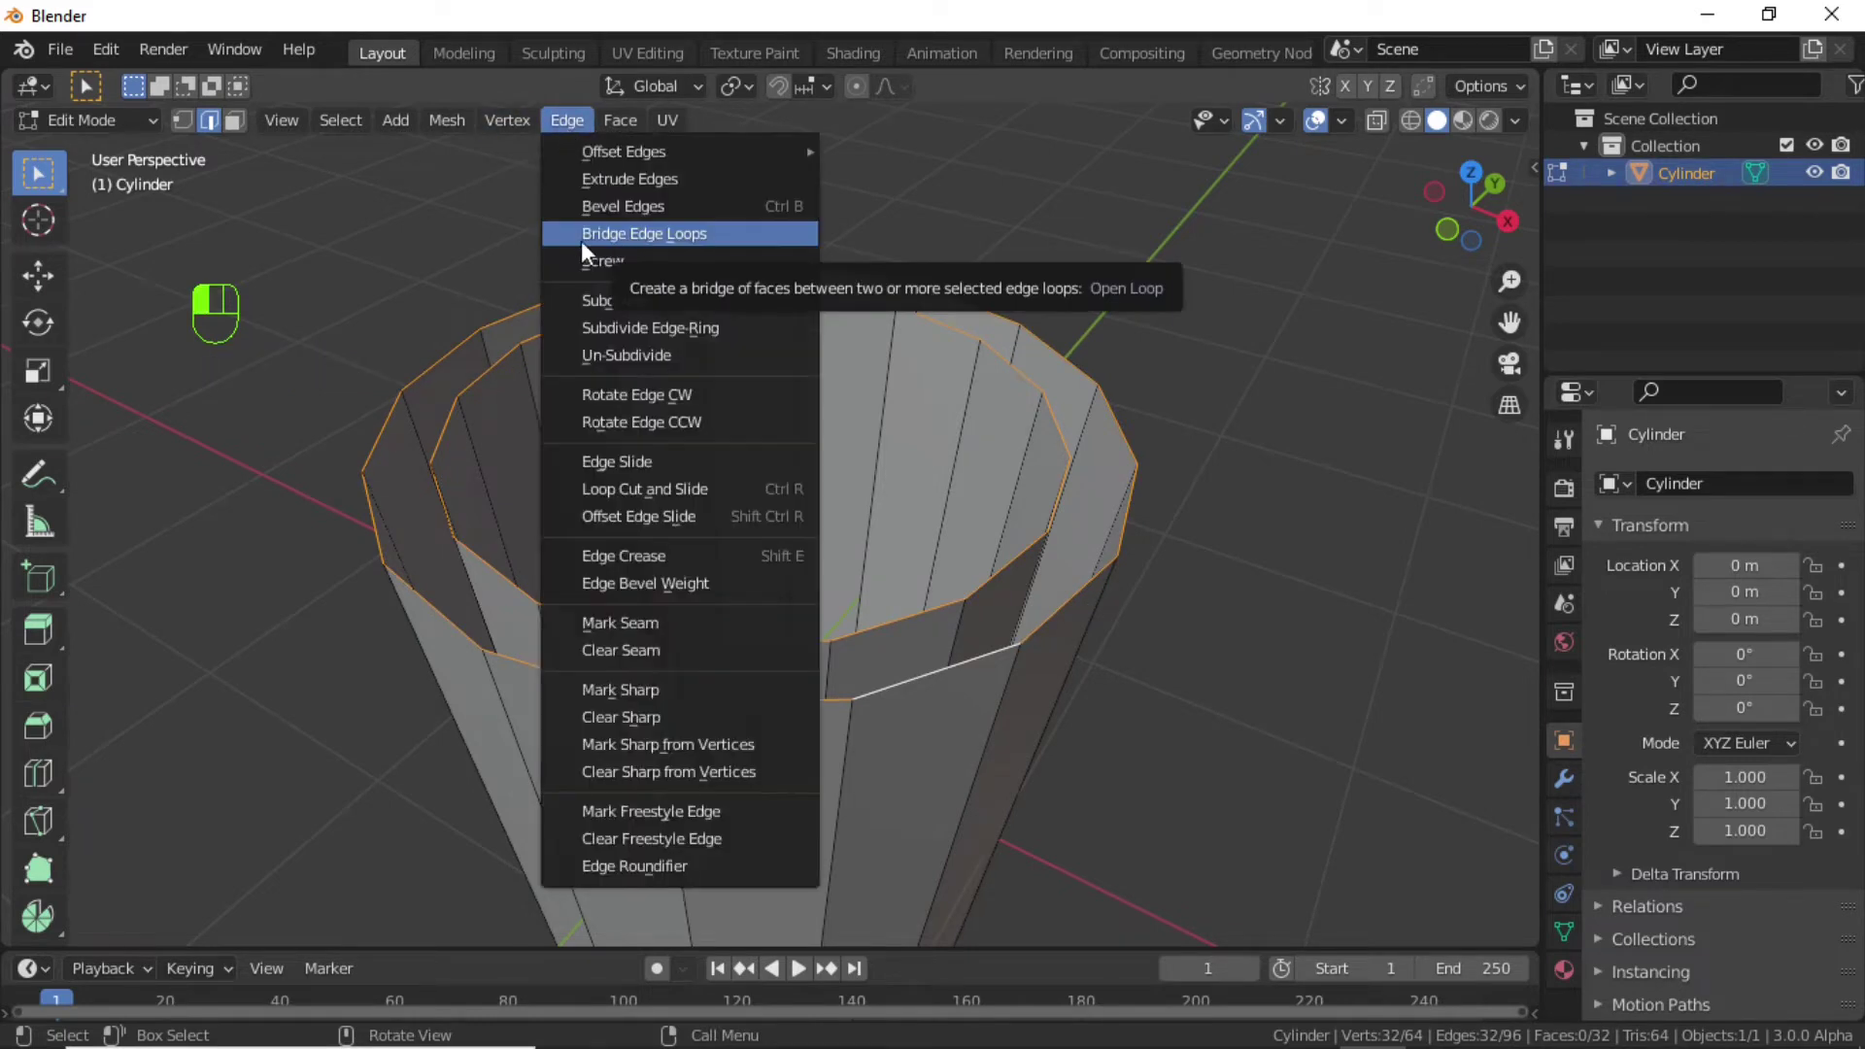
pyautogui.click(670, 236)
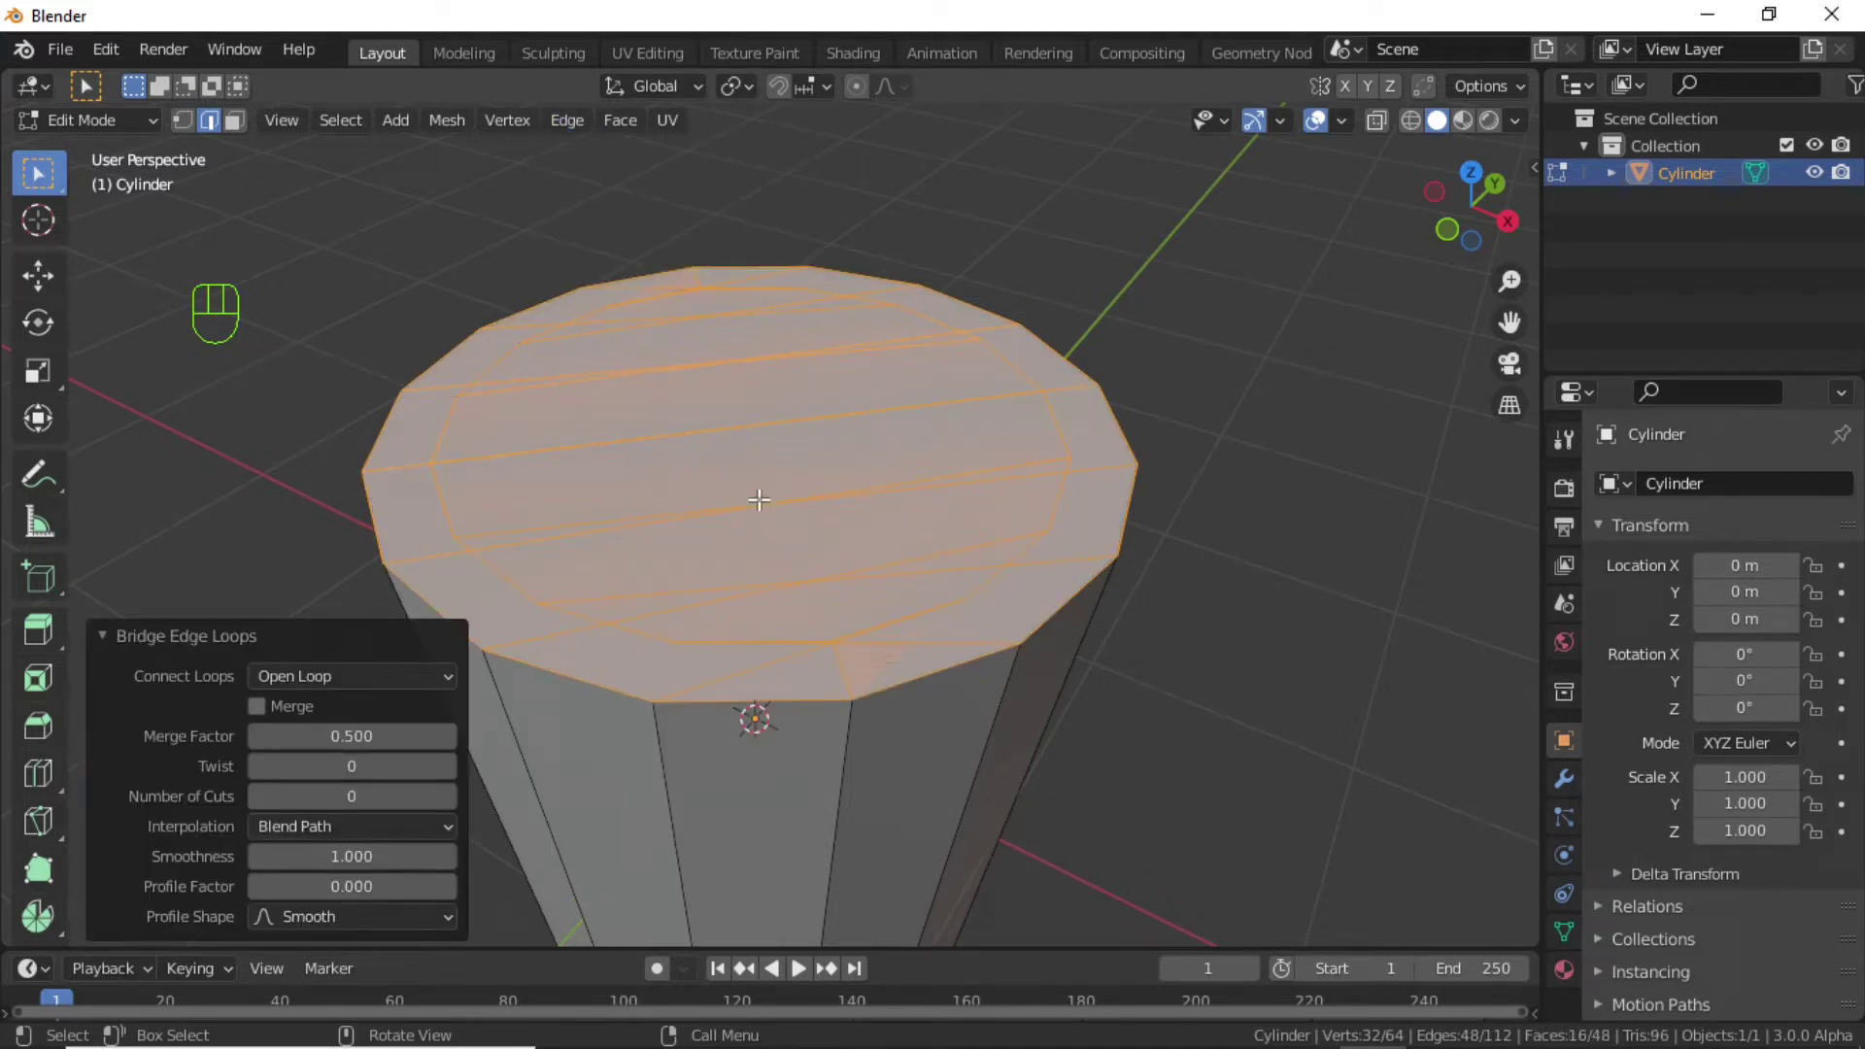
pyautogui.press('ctrl')
pyautogui.hotkey('ctrl', 'z')
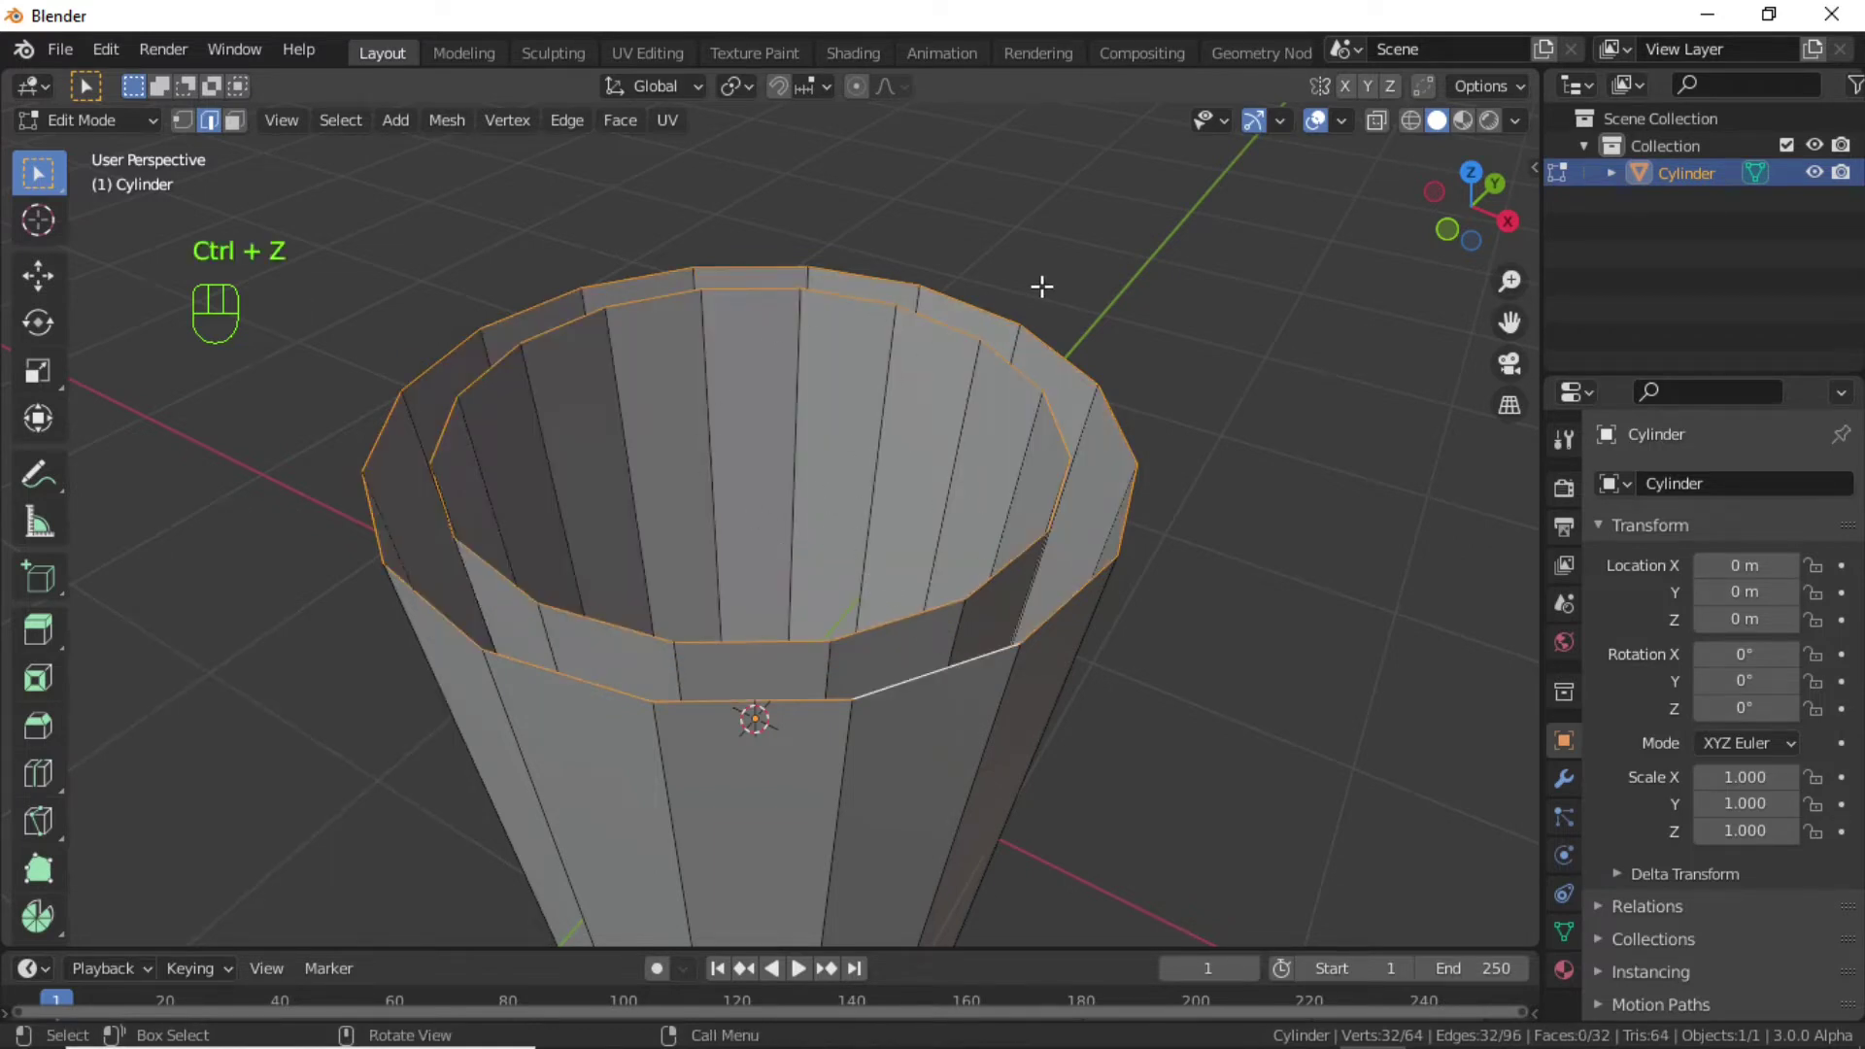
# Turn on the Face Orientation overlay and examine which way the inner and outer walls face around the rim.
pyautogui.click(1343, 118)
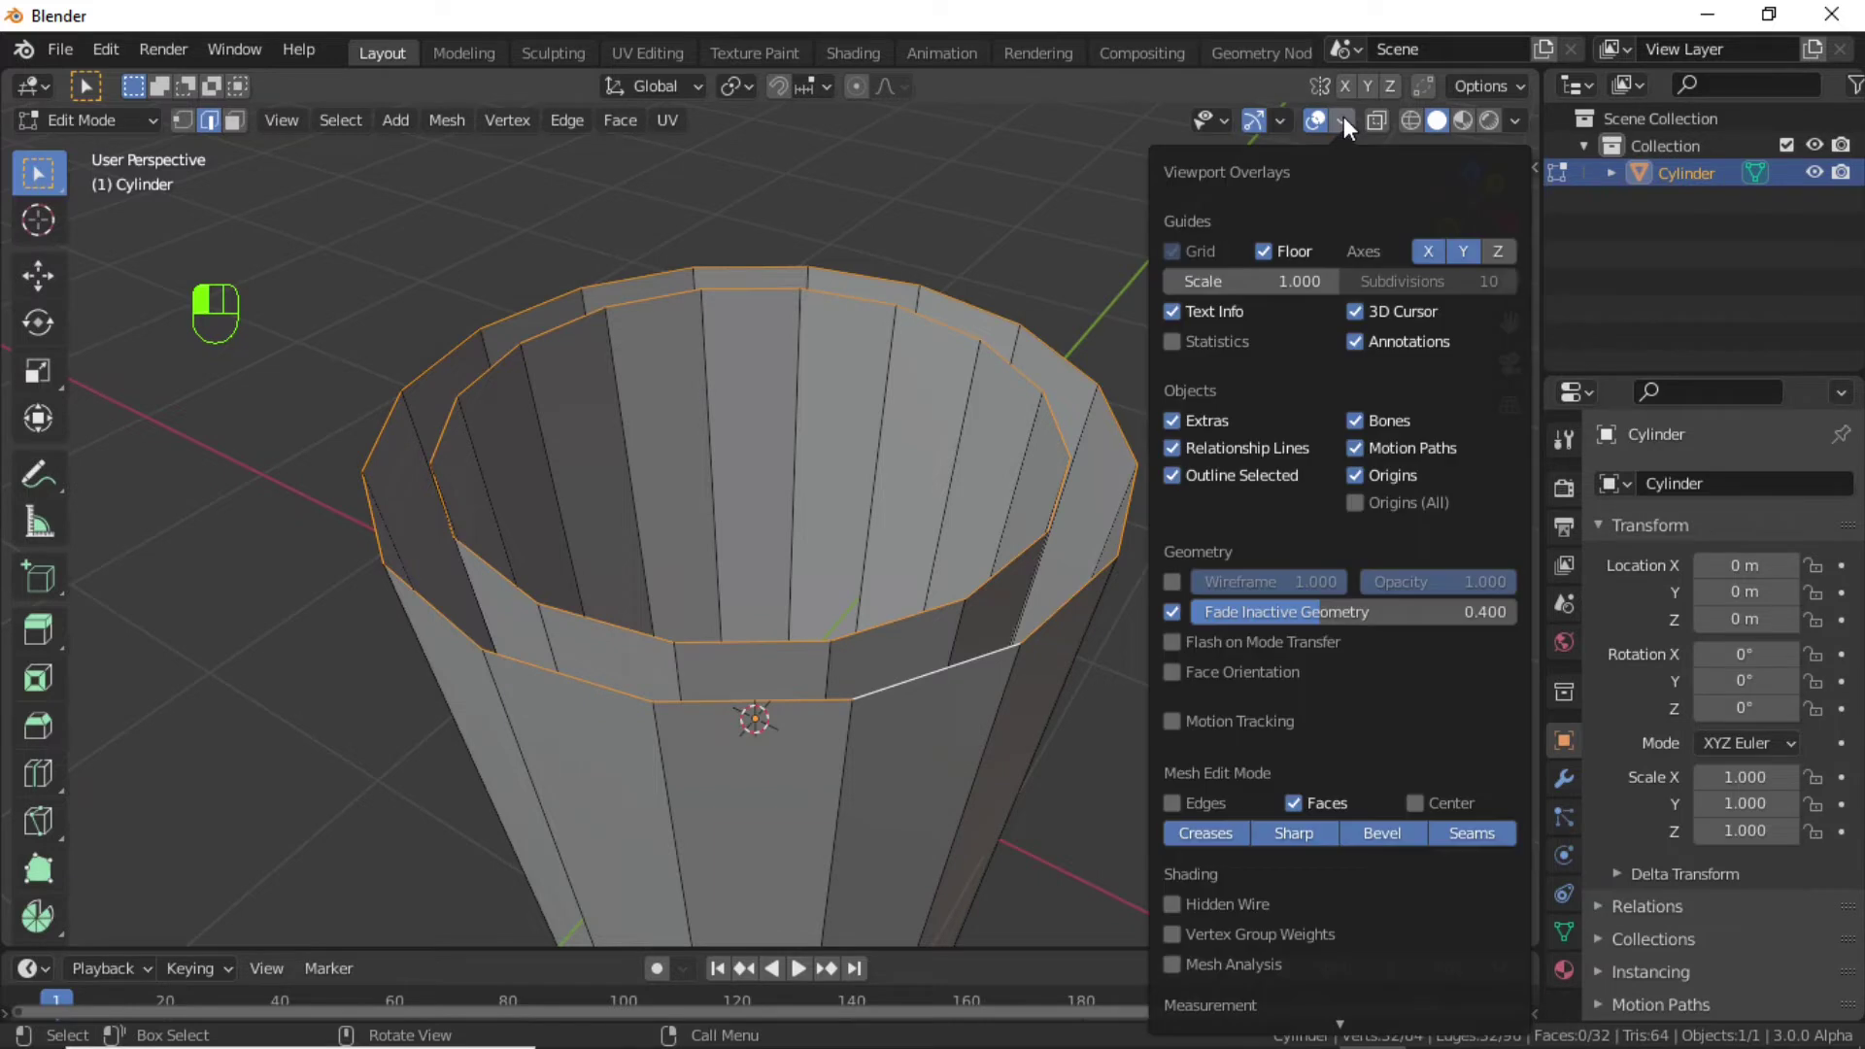
pyautogui.click(1171, 672)
pyautogui.moveTo(534, 557); pyautogui.dragTo(879, 449, button='middle')
pyautogui.scroll(2, 485, 557)
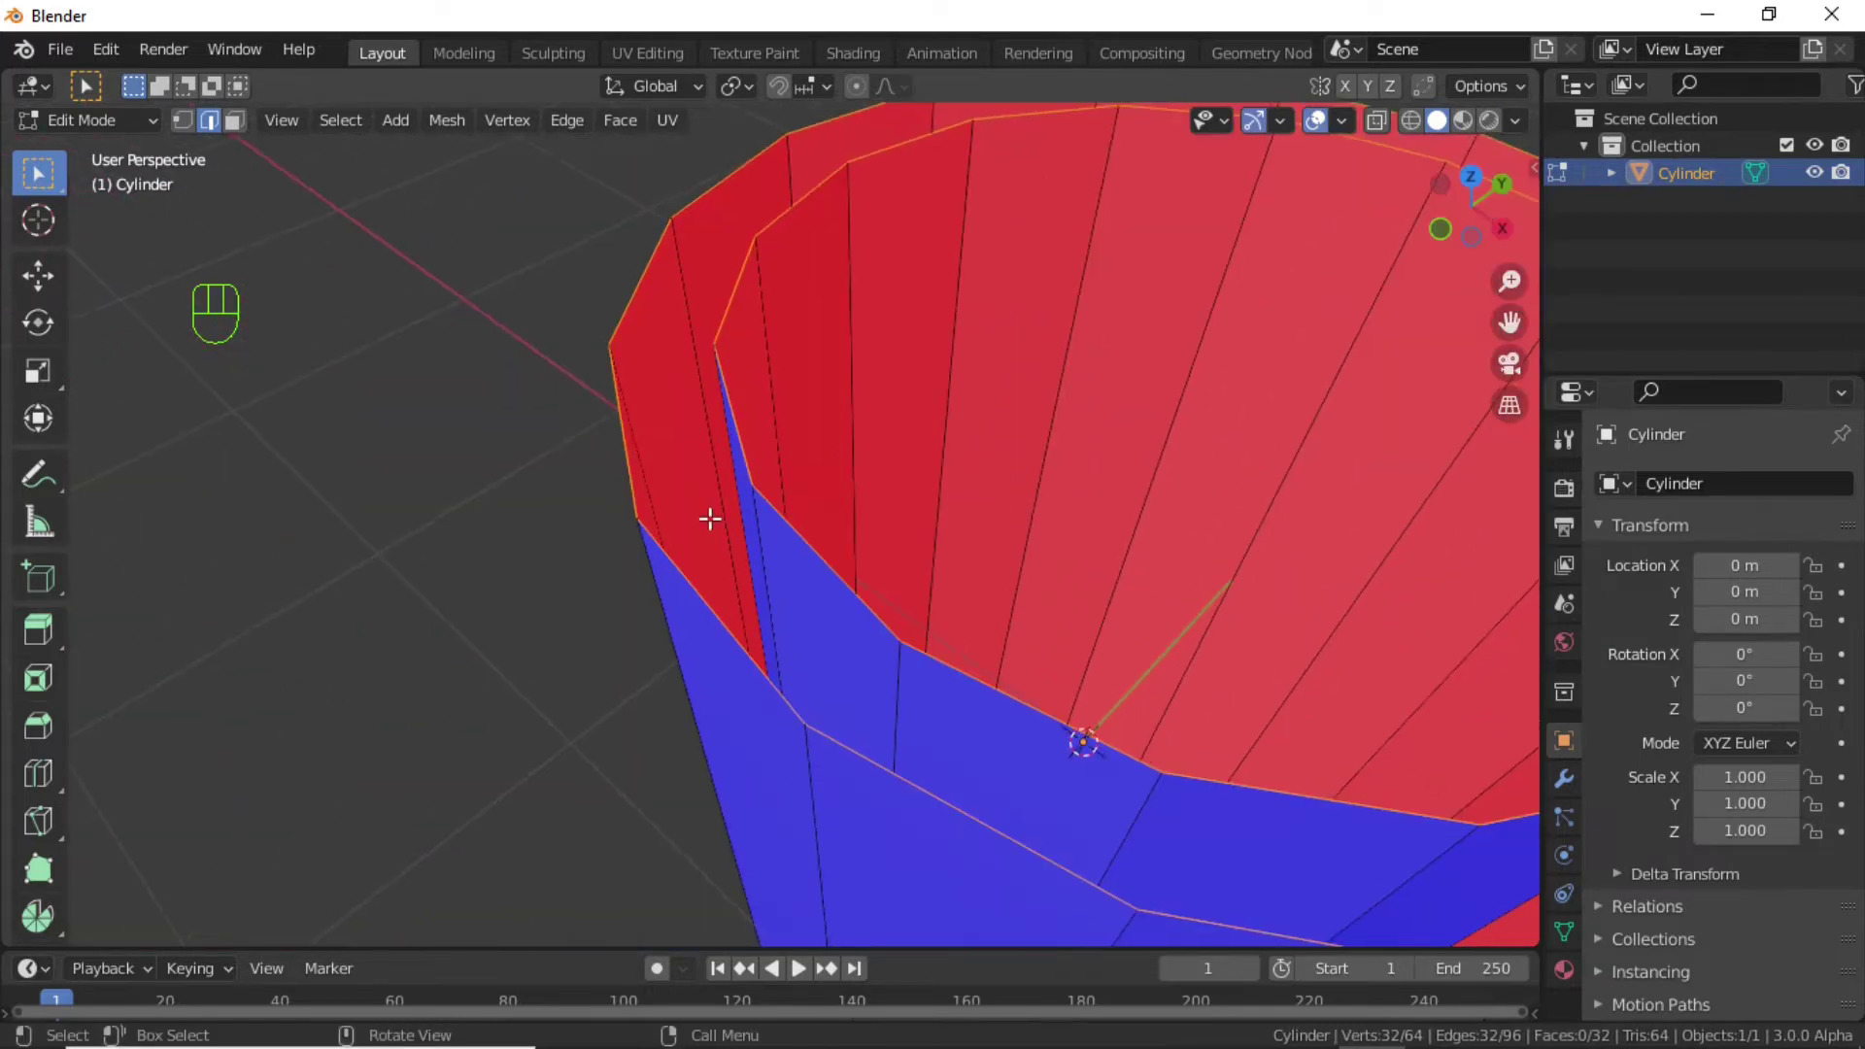
pyautogui.moveTo(710, 519); pyautogui.dragTo(518, 520, button='middle')
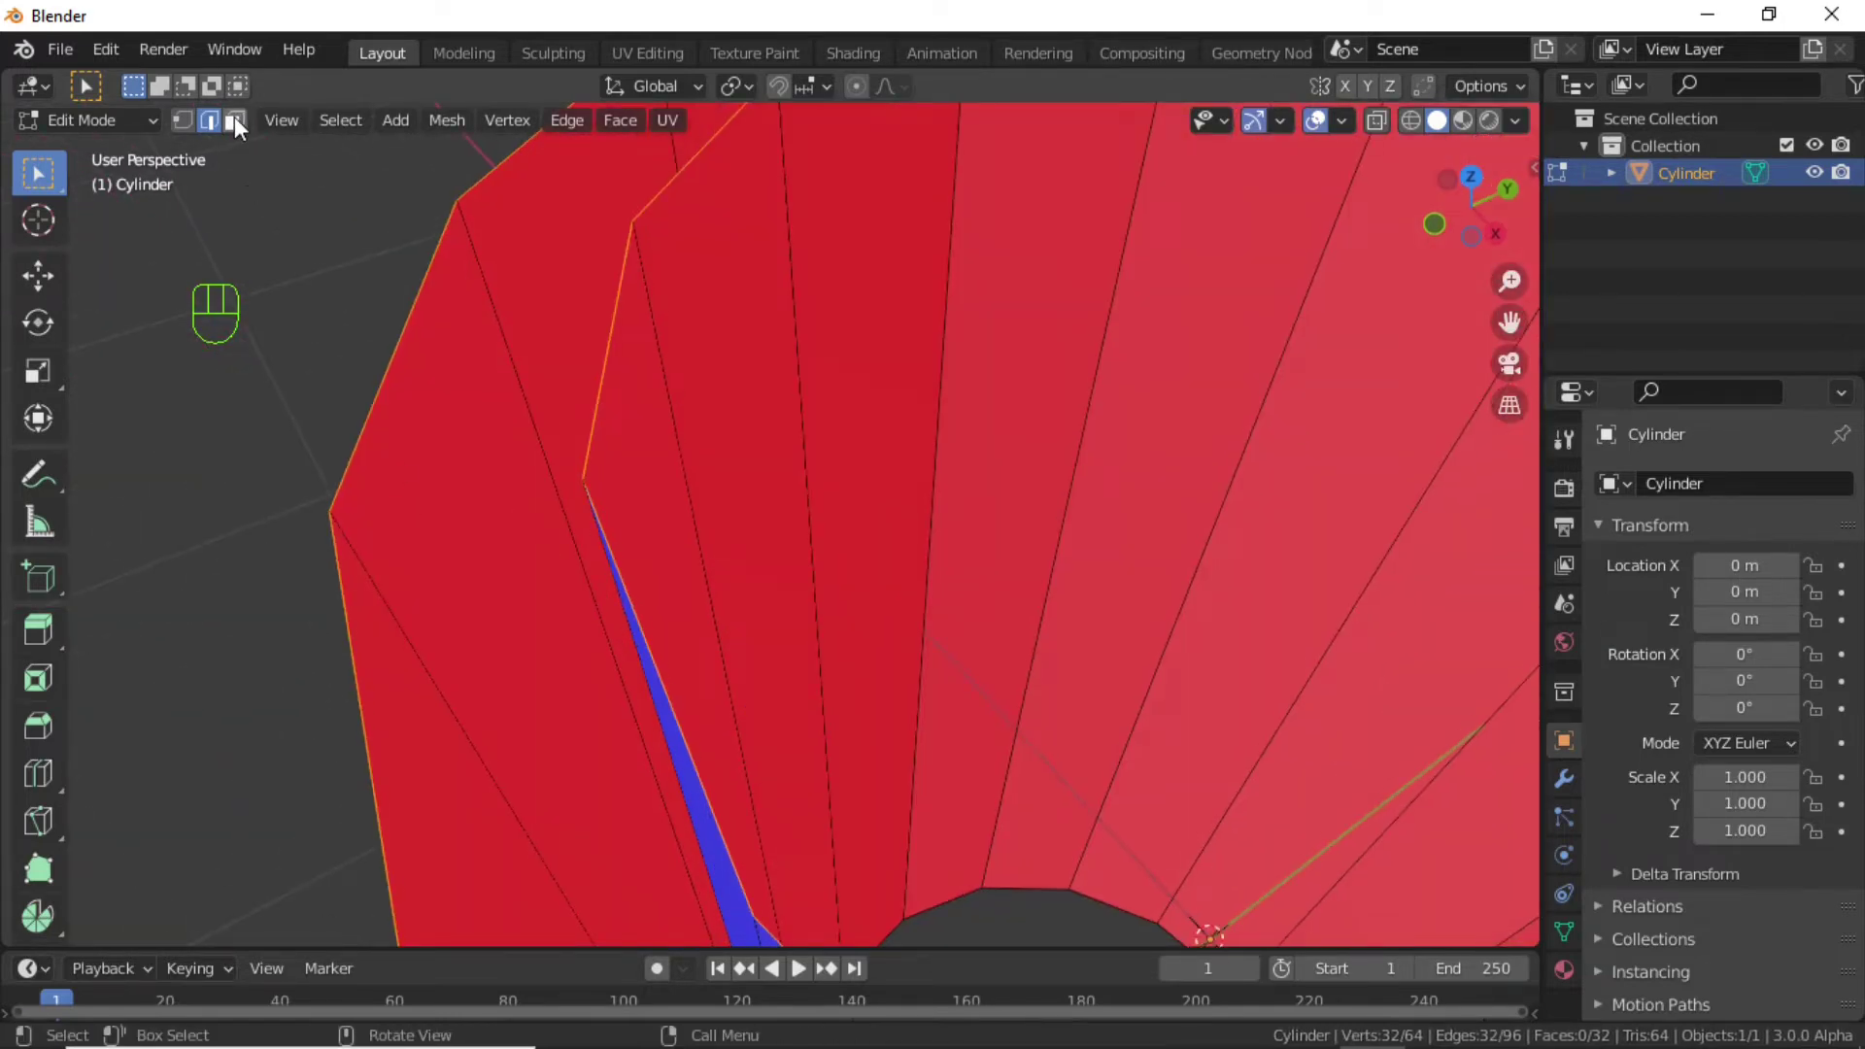
# In face select mode, select the inner wall's whole face loop, recalculate its normals inside, and turn off the Face Orientation overlay.
pyautogui.click(235, 121)
pyautogui.click(466, 448)
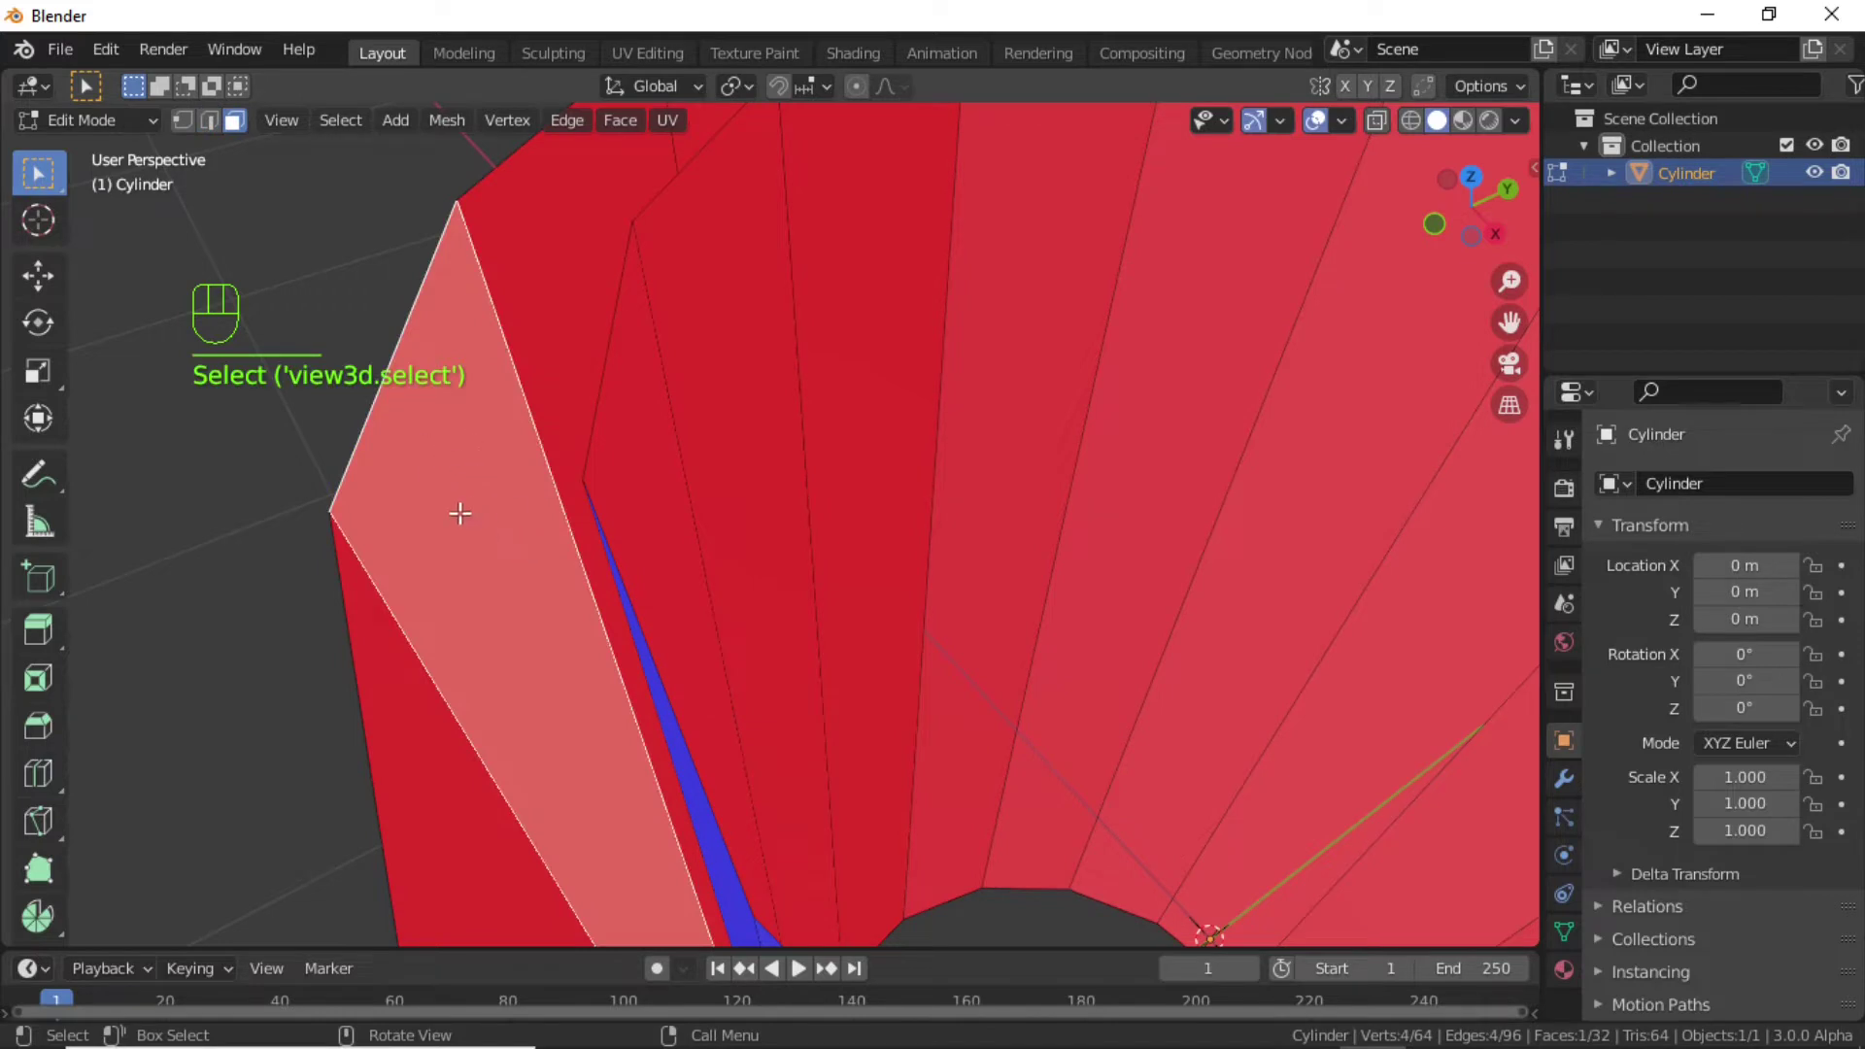
pyautogui.moveTo(460, 513); pyautogui.dragTo(586, 470, button='middle')
pyautogui.click(671, 359)
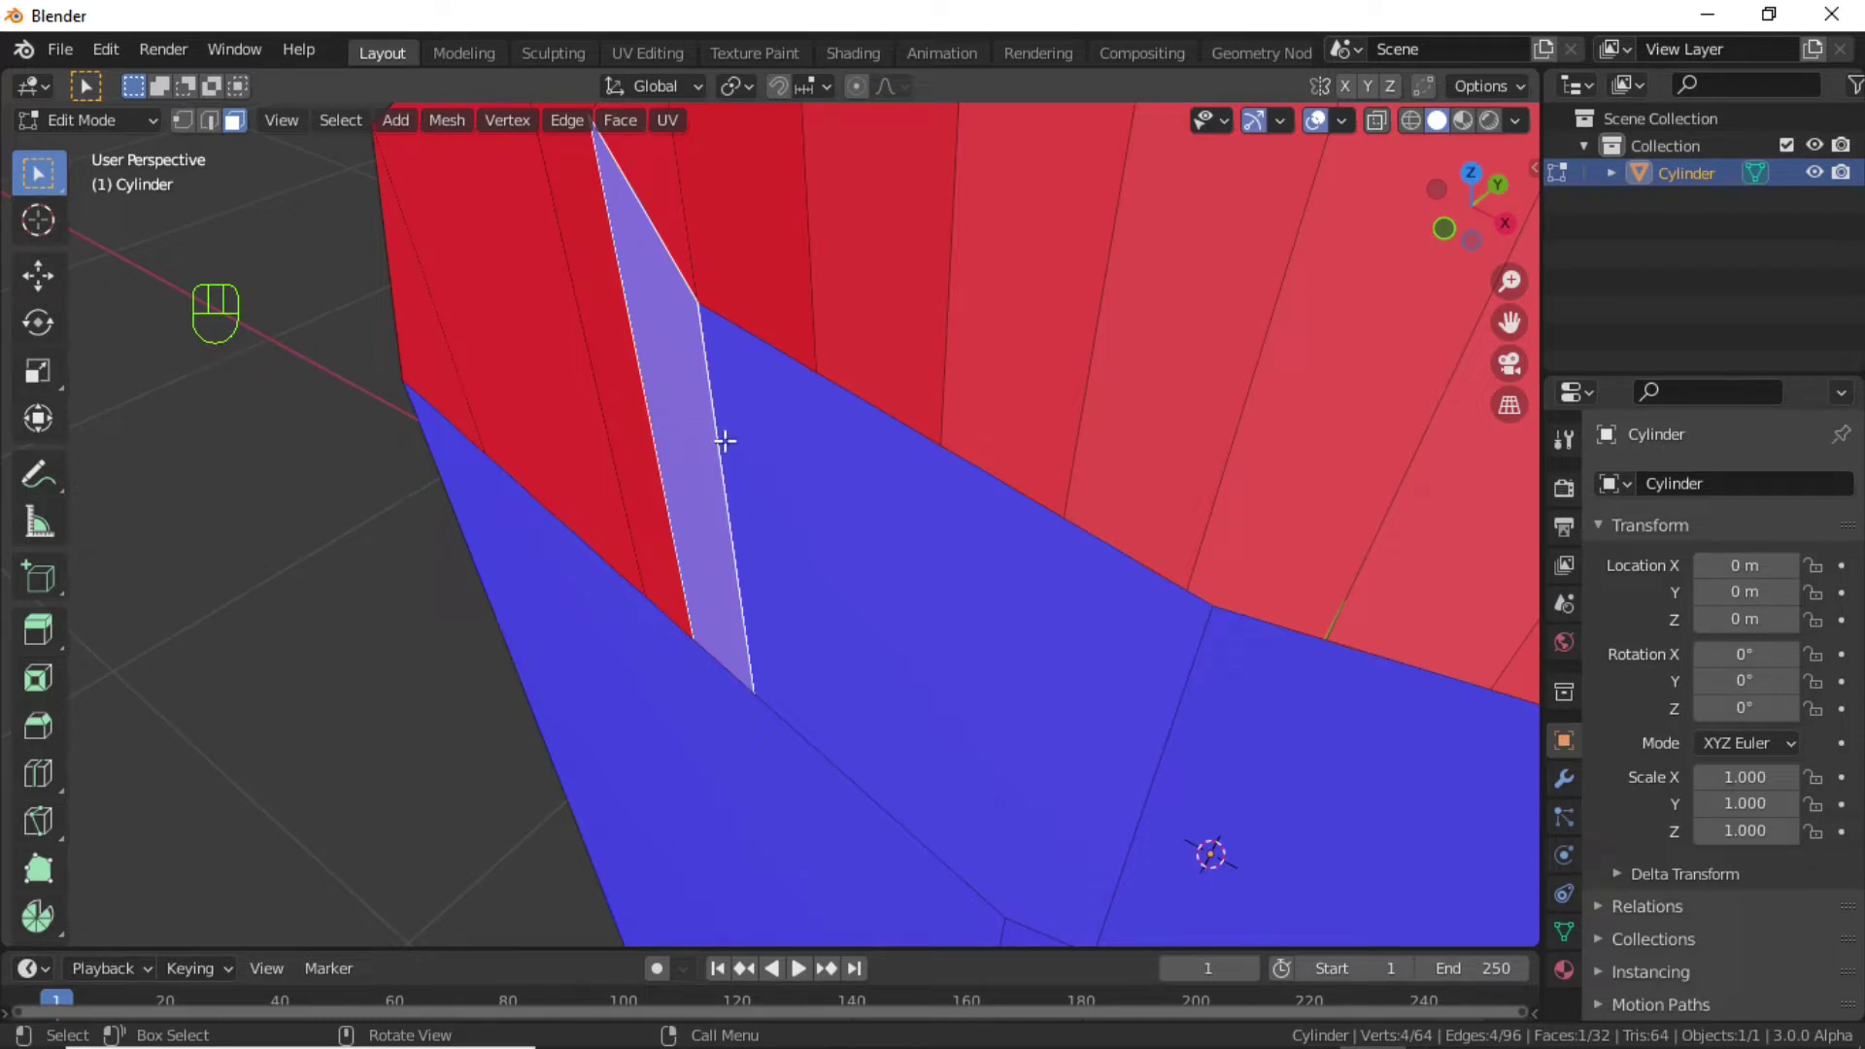
pyautogui.moveTo(749, 491); pyautogui.dragTo(783, 508, button='middle')
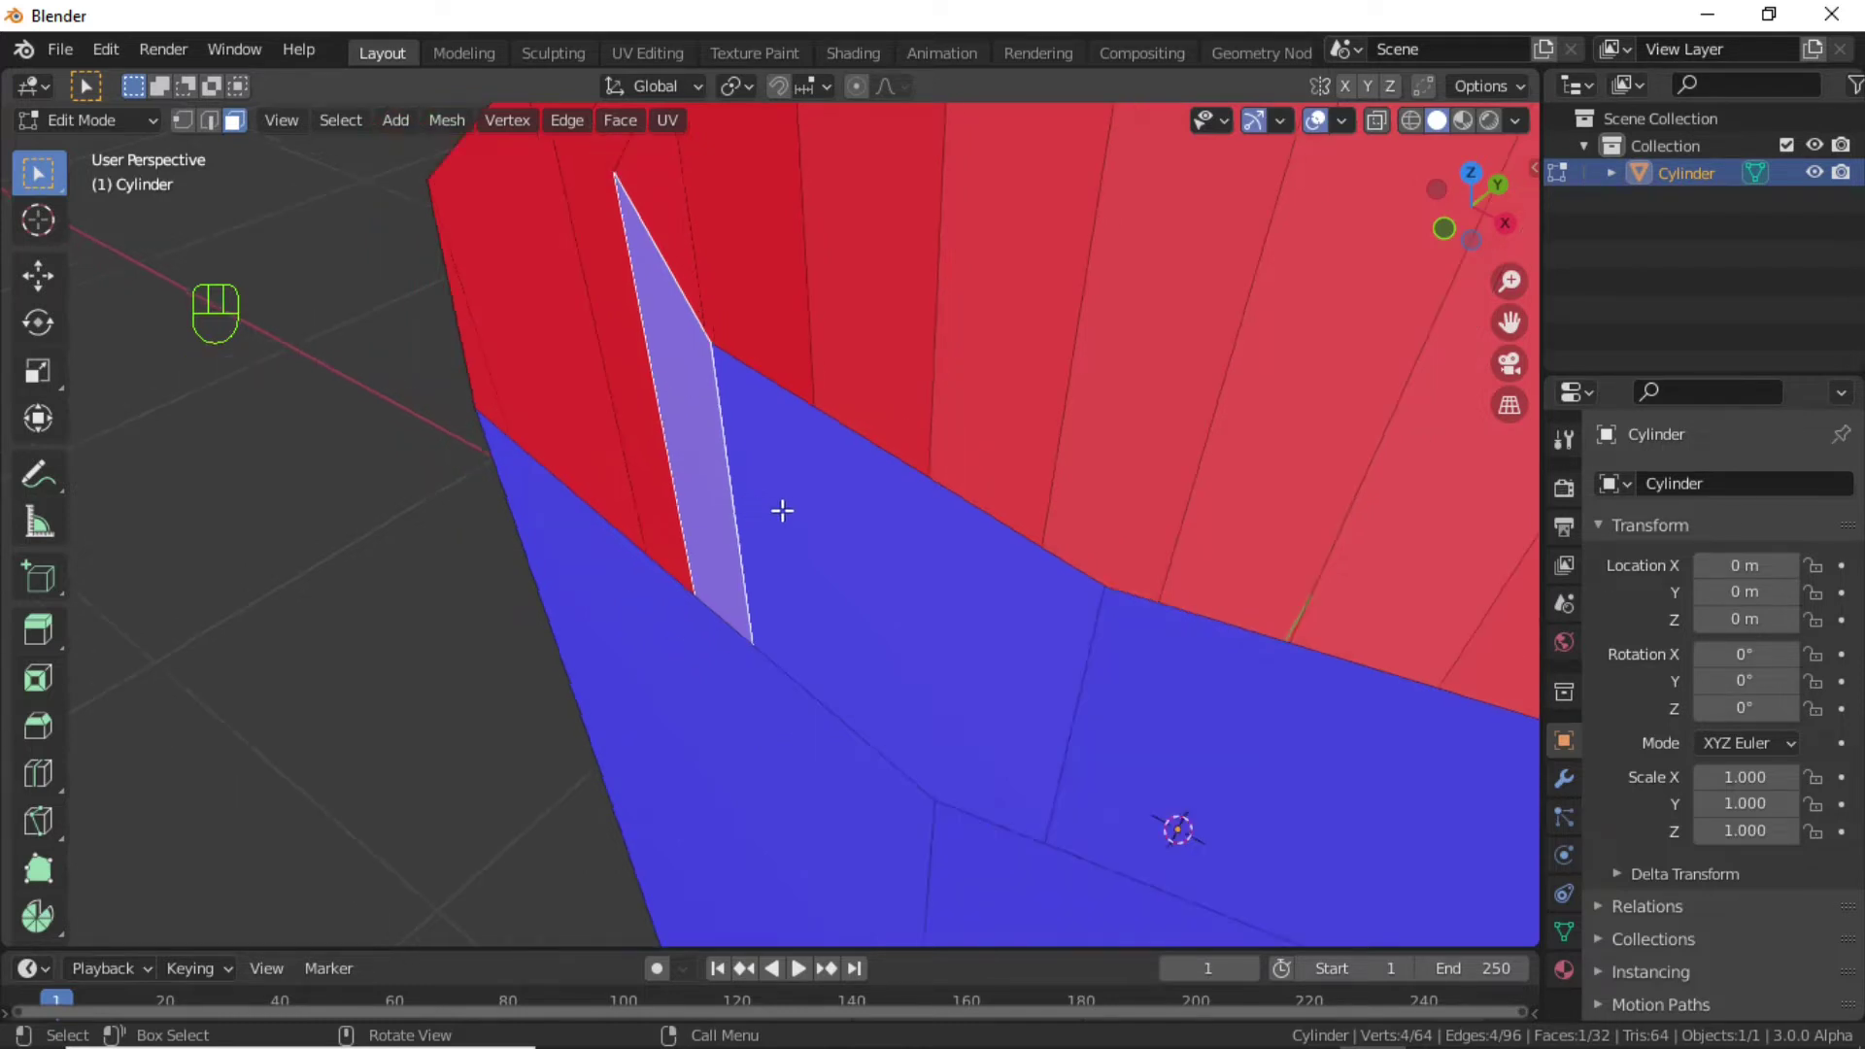
pyautogui.click(742, 456)
pyautogui.keyDown('alt'); pyautogui.click(731, 446); pyautogui.keyUp('alt')
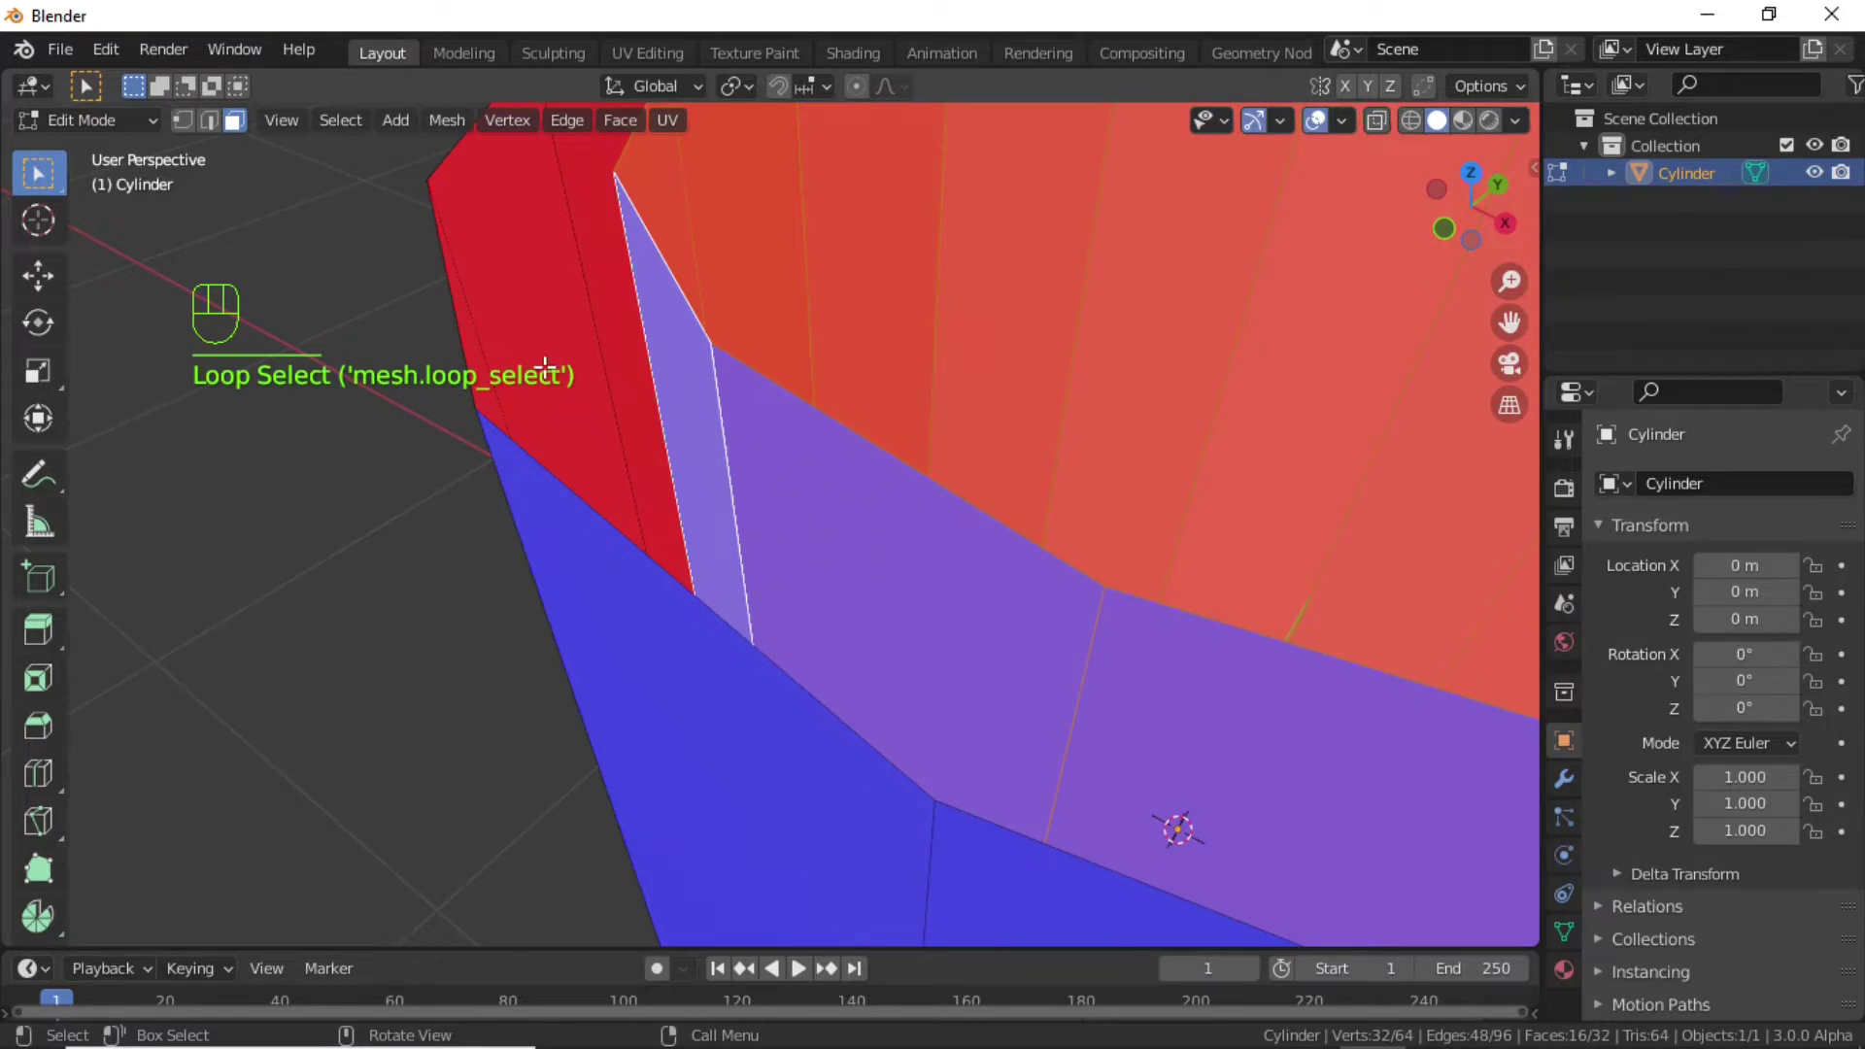
pyautogui.click(458, 131)
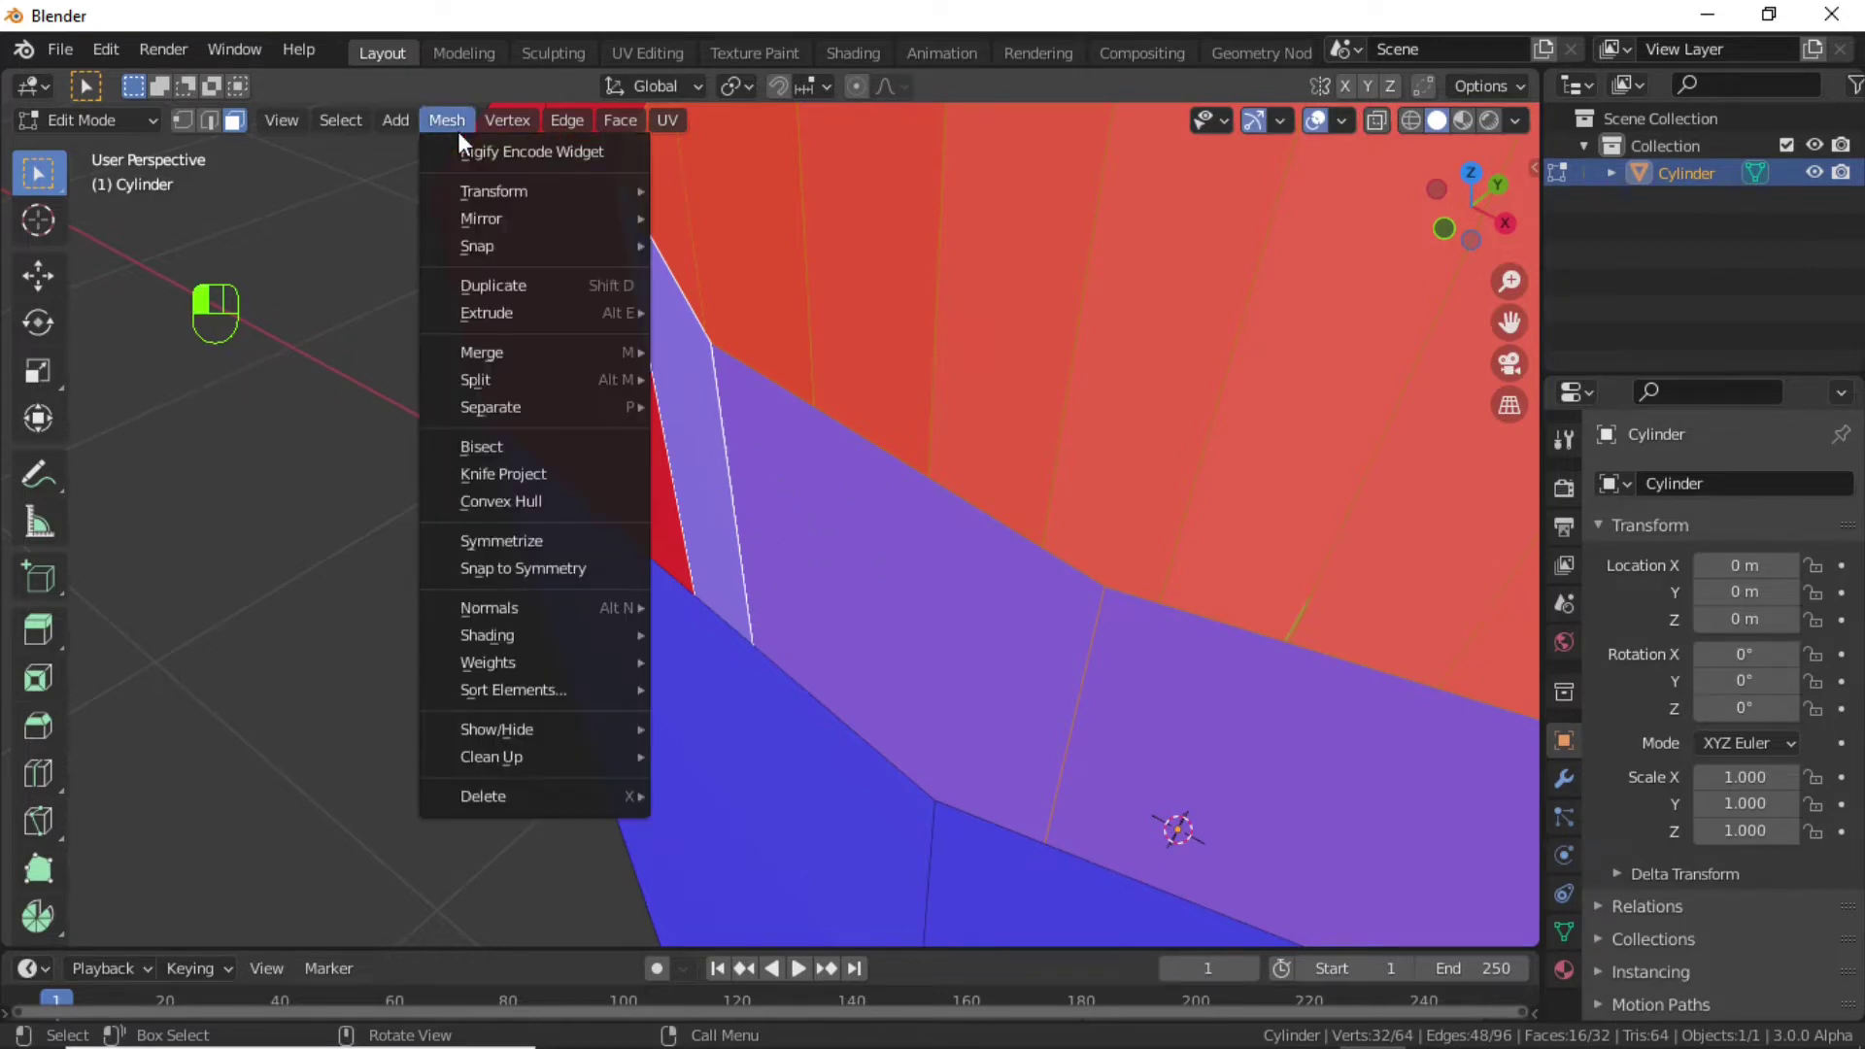
pyautogui.moveTo(499, 604)
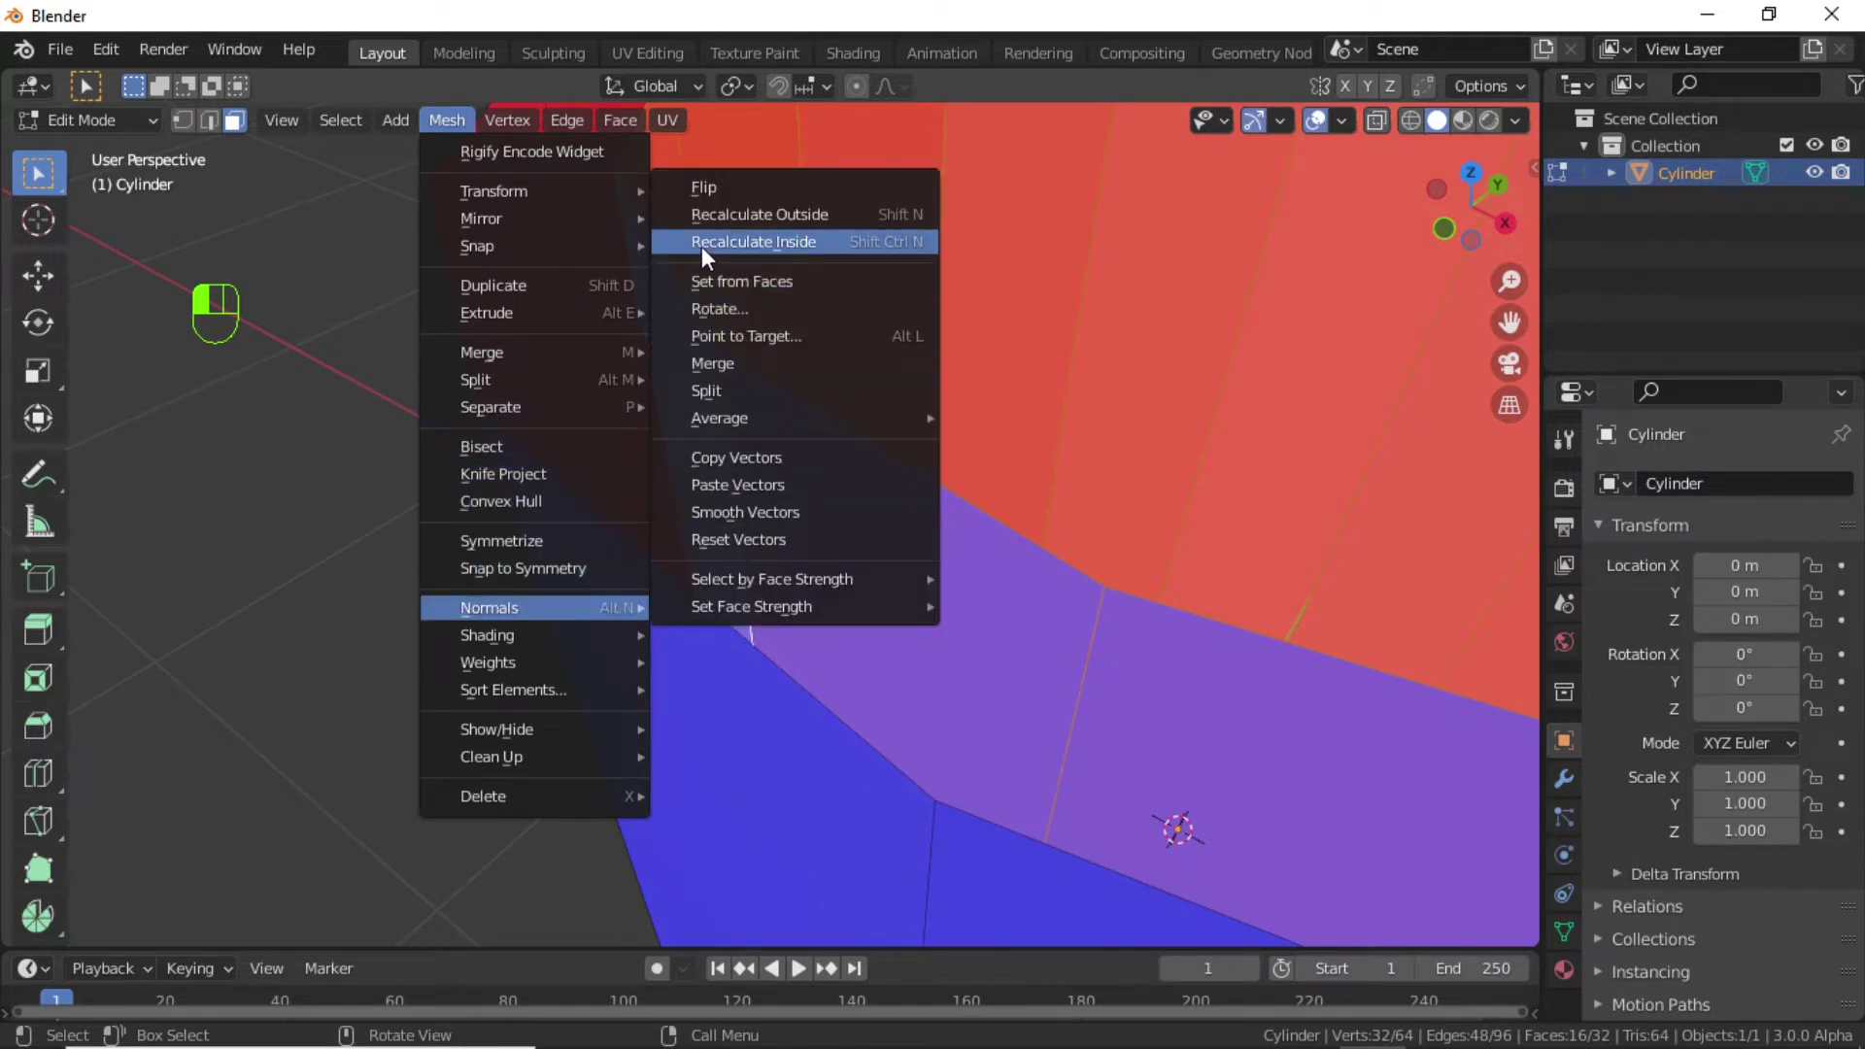
pyautogui.click(818, 242)
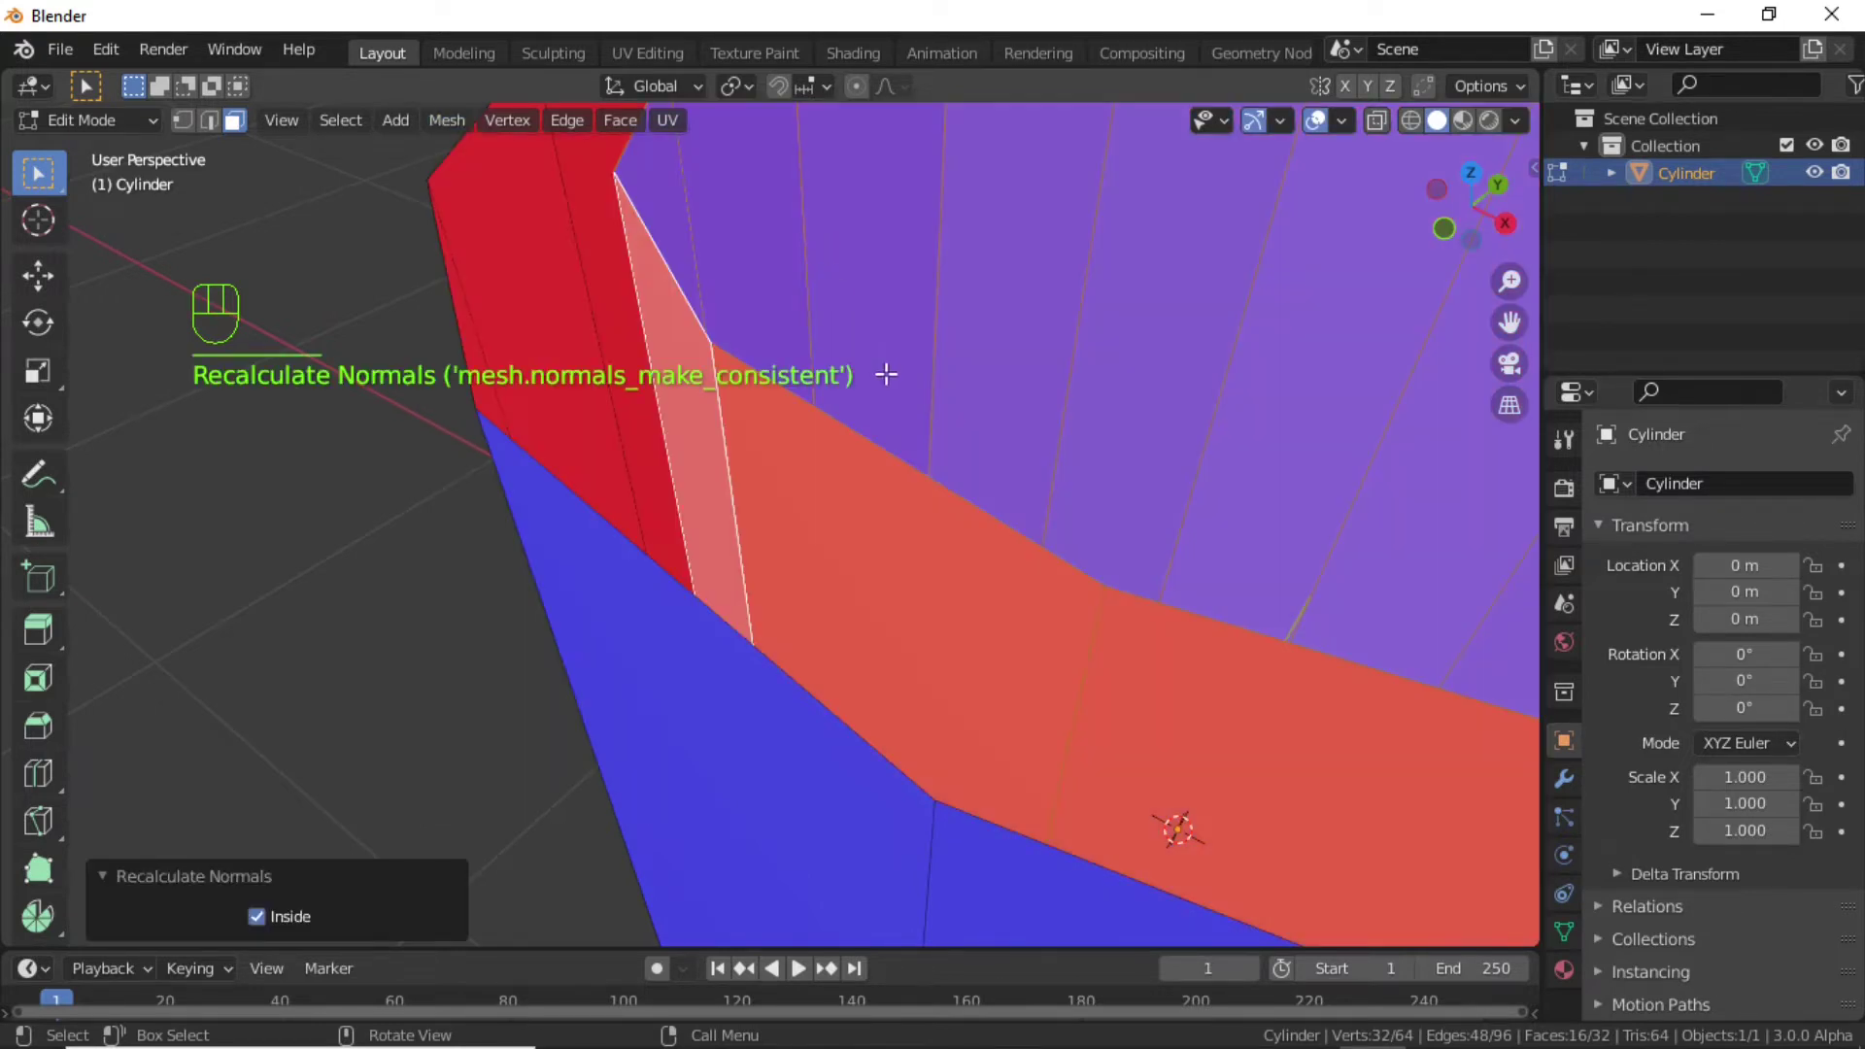
pyautogui.click(1346, 125)
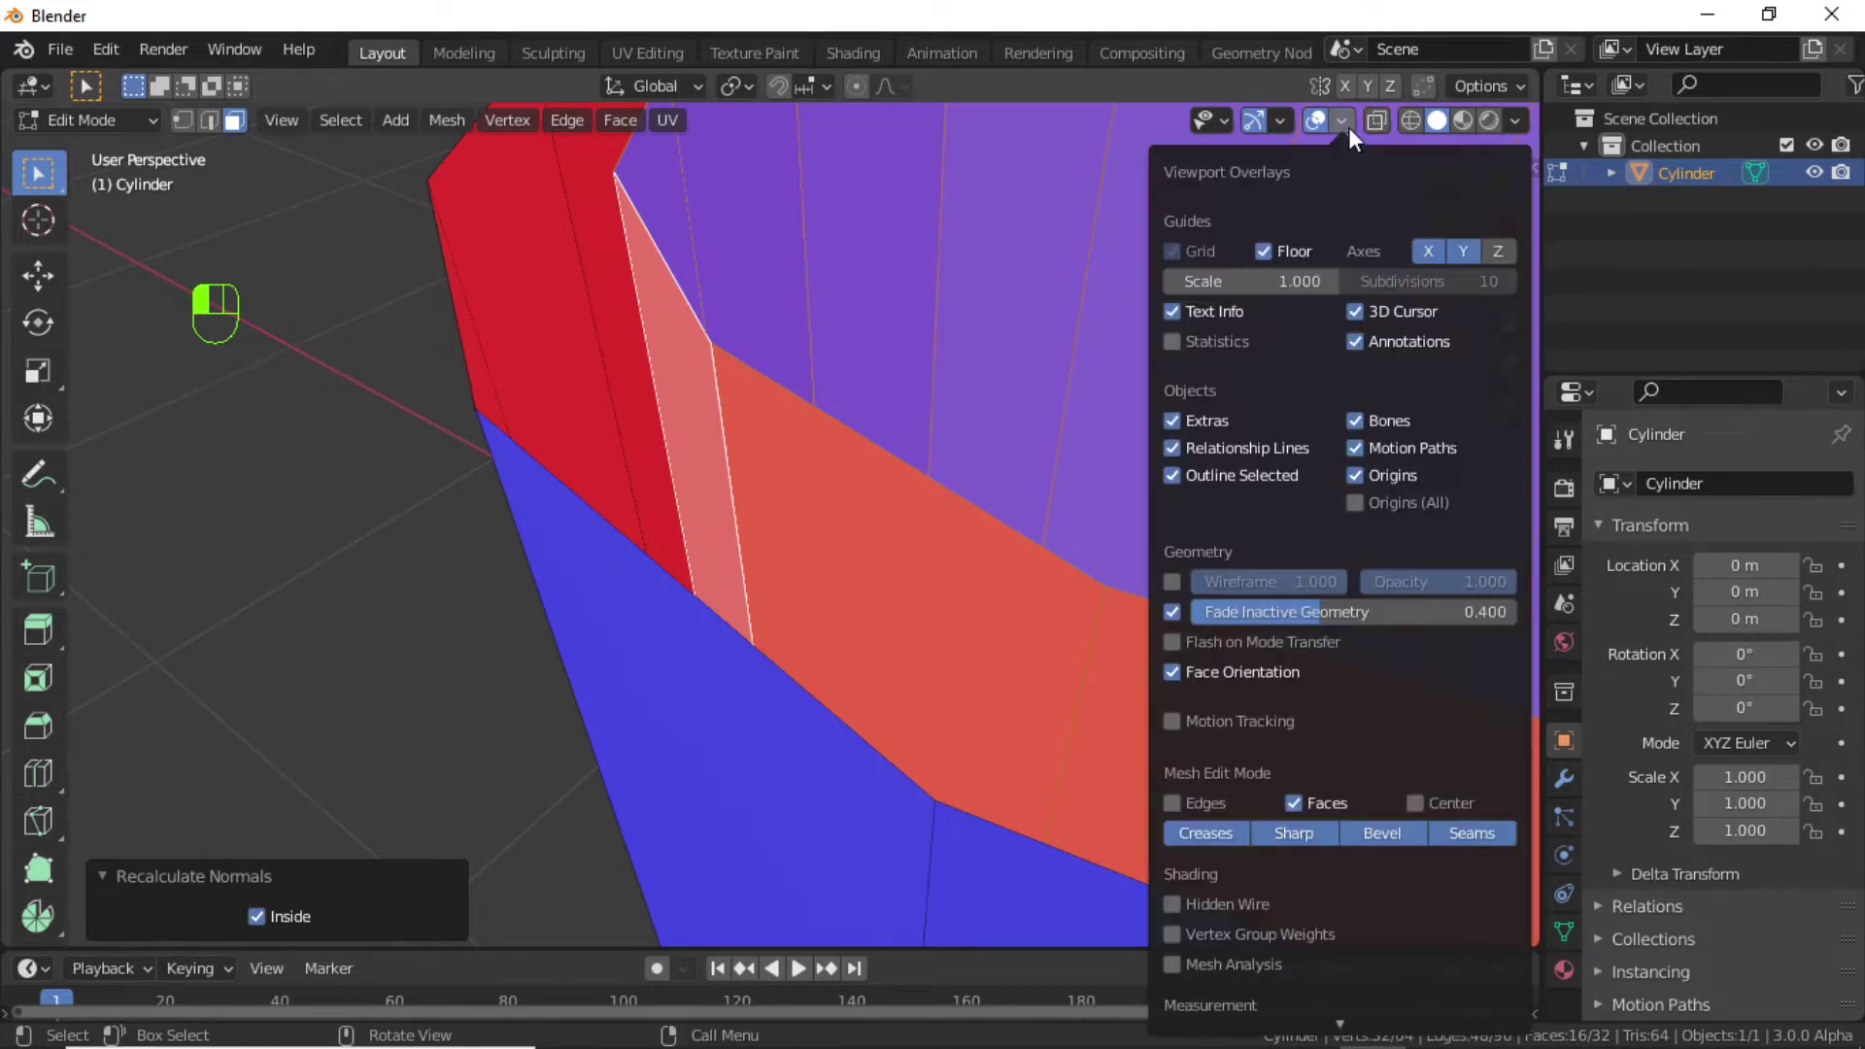
pyautogui.click(1171, 672)
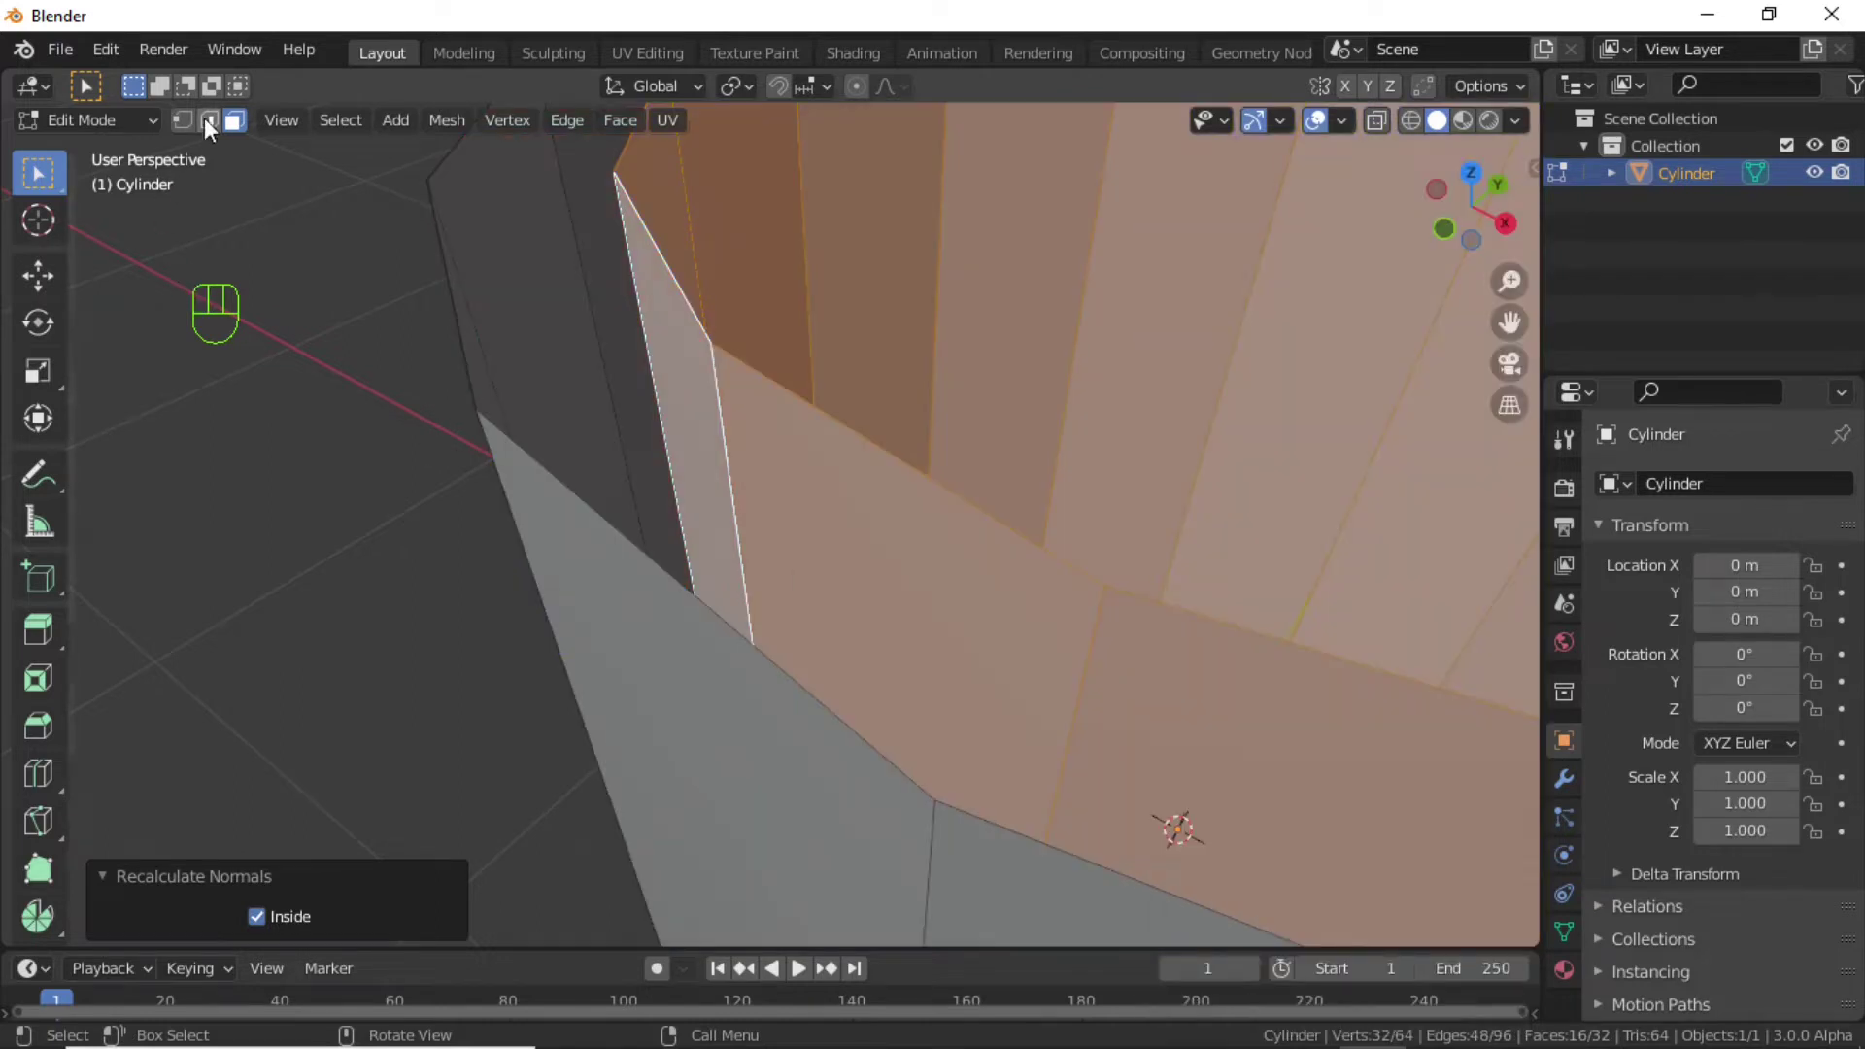
# In edge select mode, select the inner and outer top rim loops, bridge them with faces, and clear the selection.
pyautogui.click(206, 120)
pyautogui.click(292, 529)
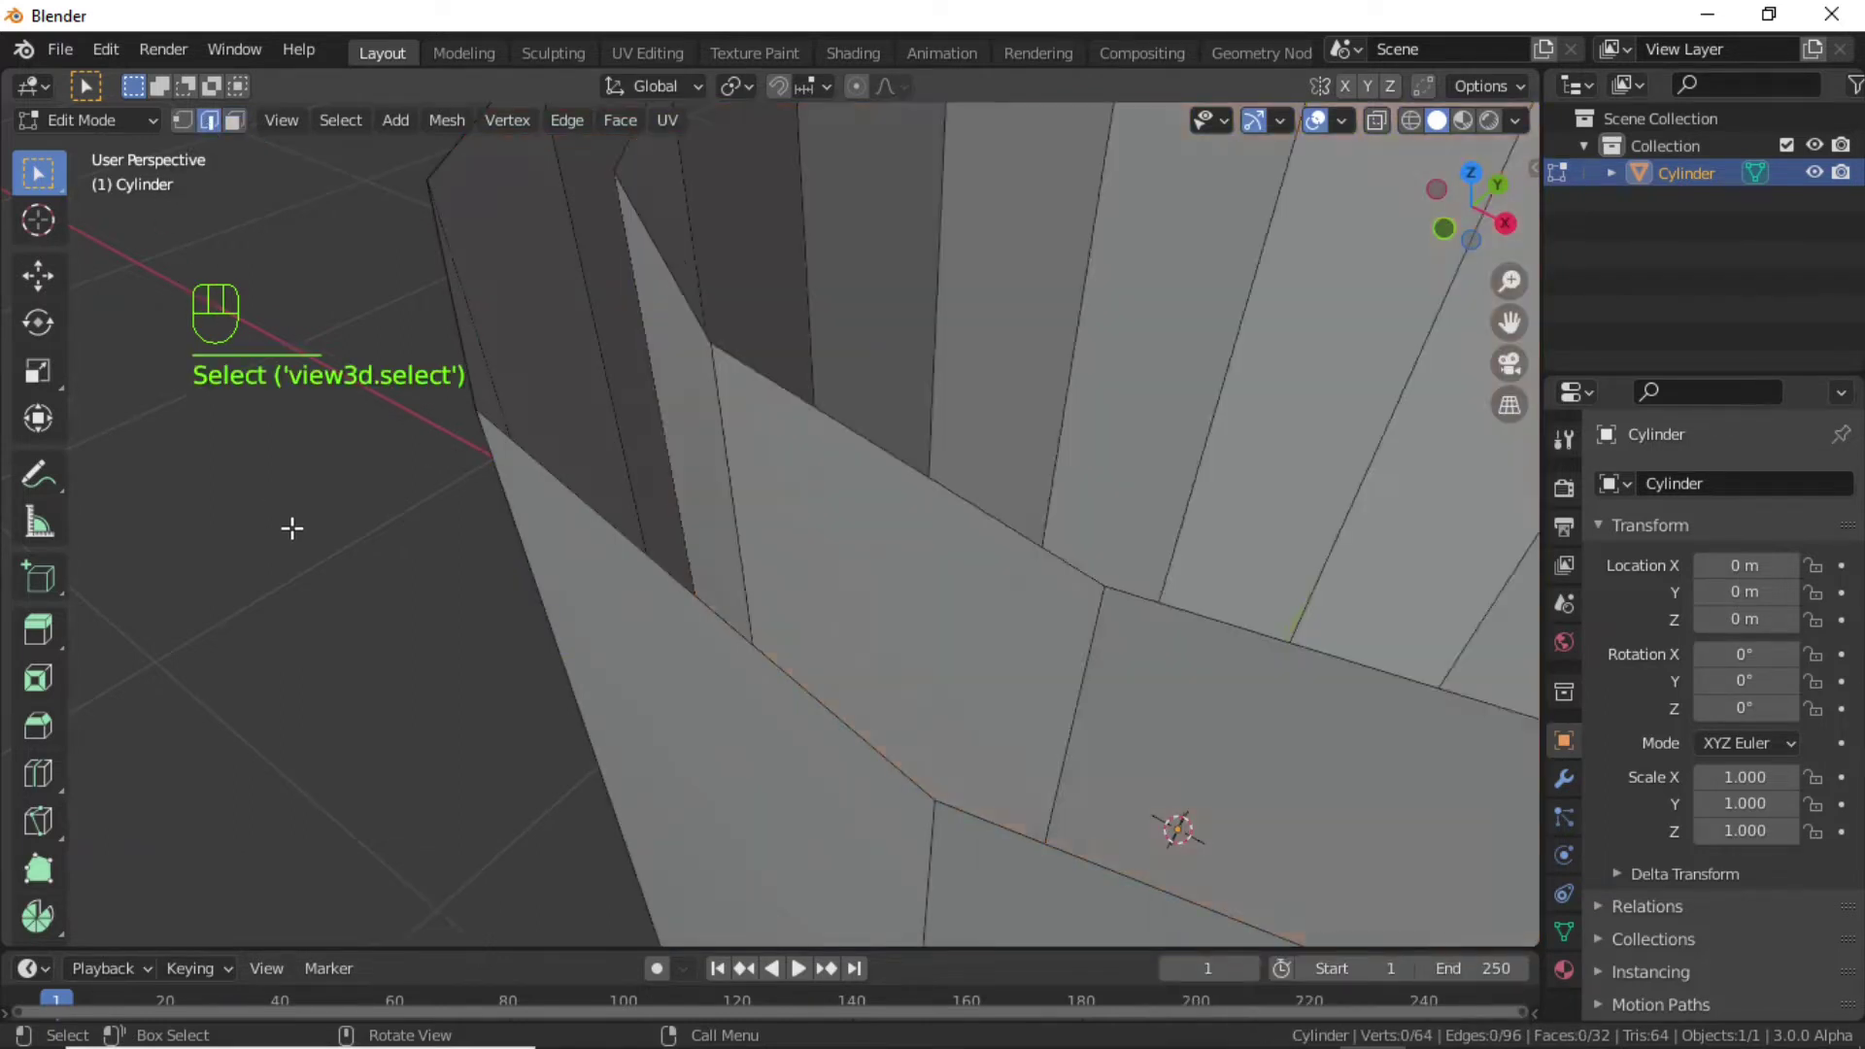
pyautogui.scroll(-2, 292, 529)
pyautogui.keyDown('alt'); pyautogui.click(813, 482); pyautogui.keyUp('alt')
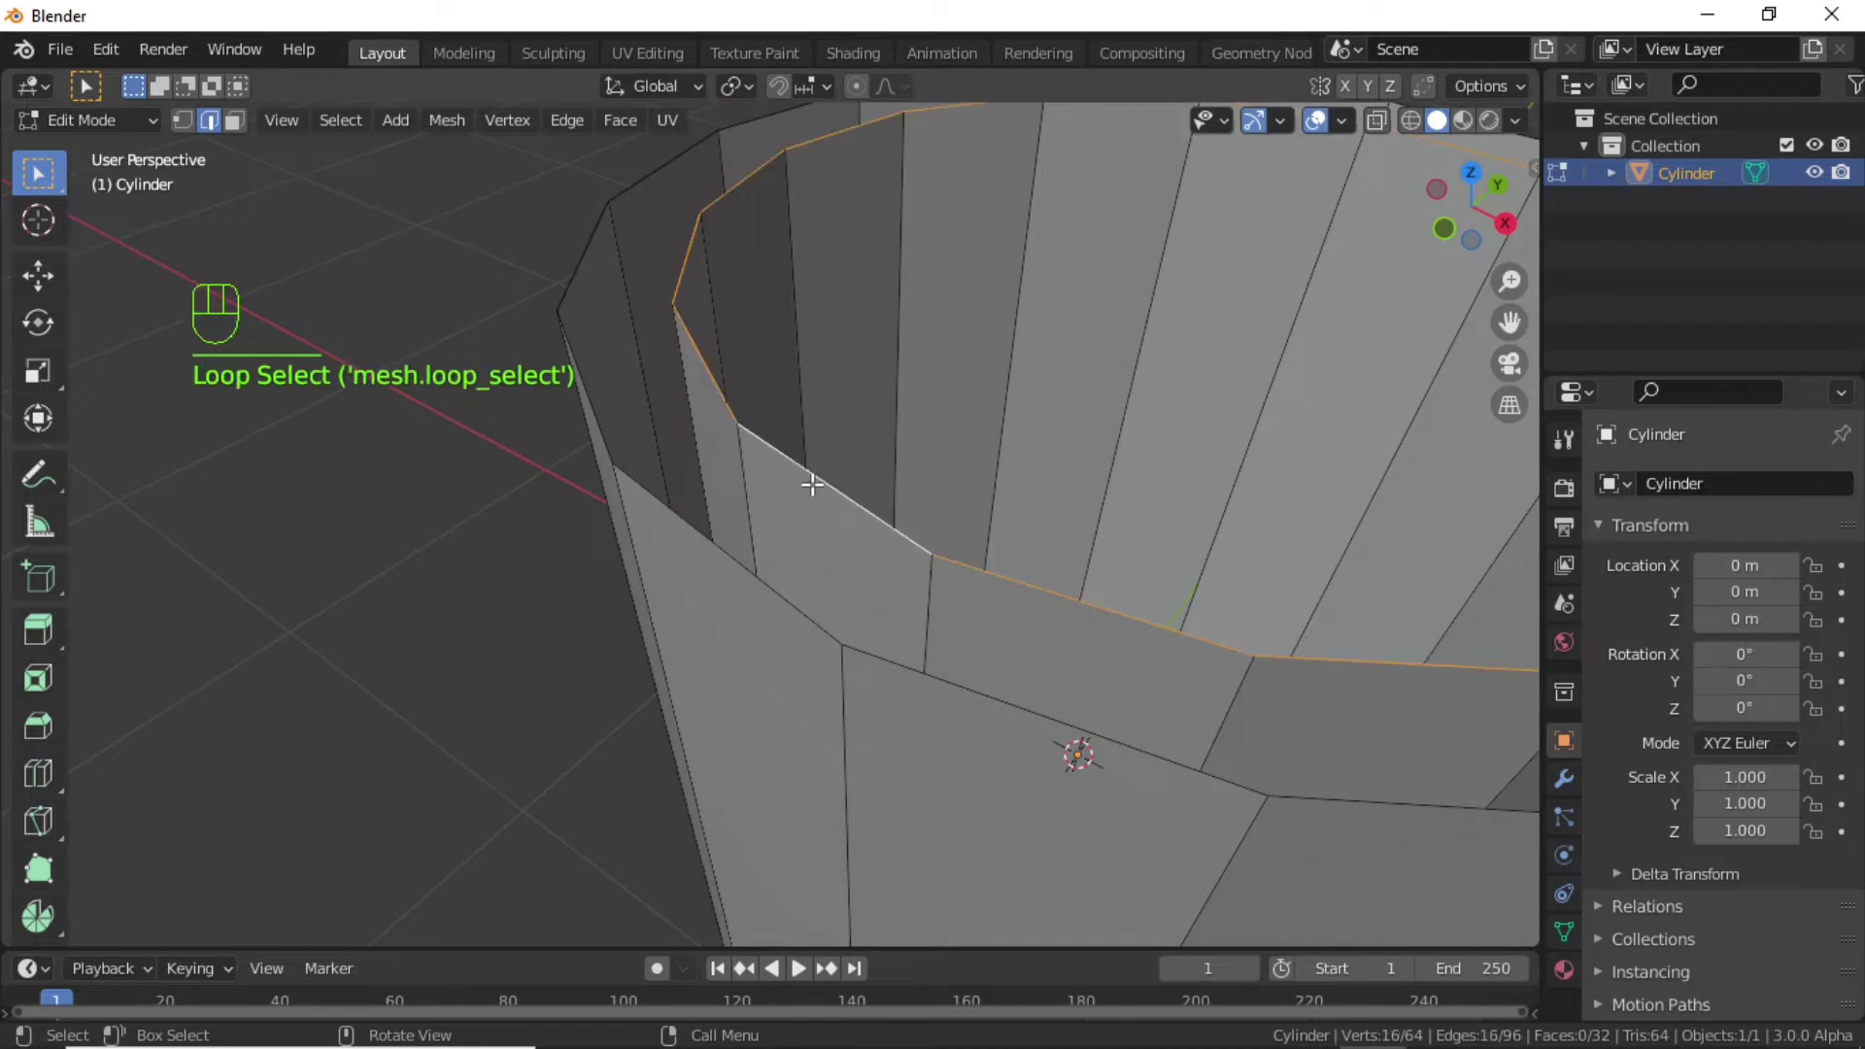
pyautogui.scroll(-1, 811, 525)
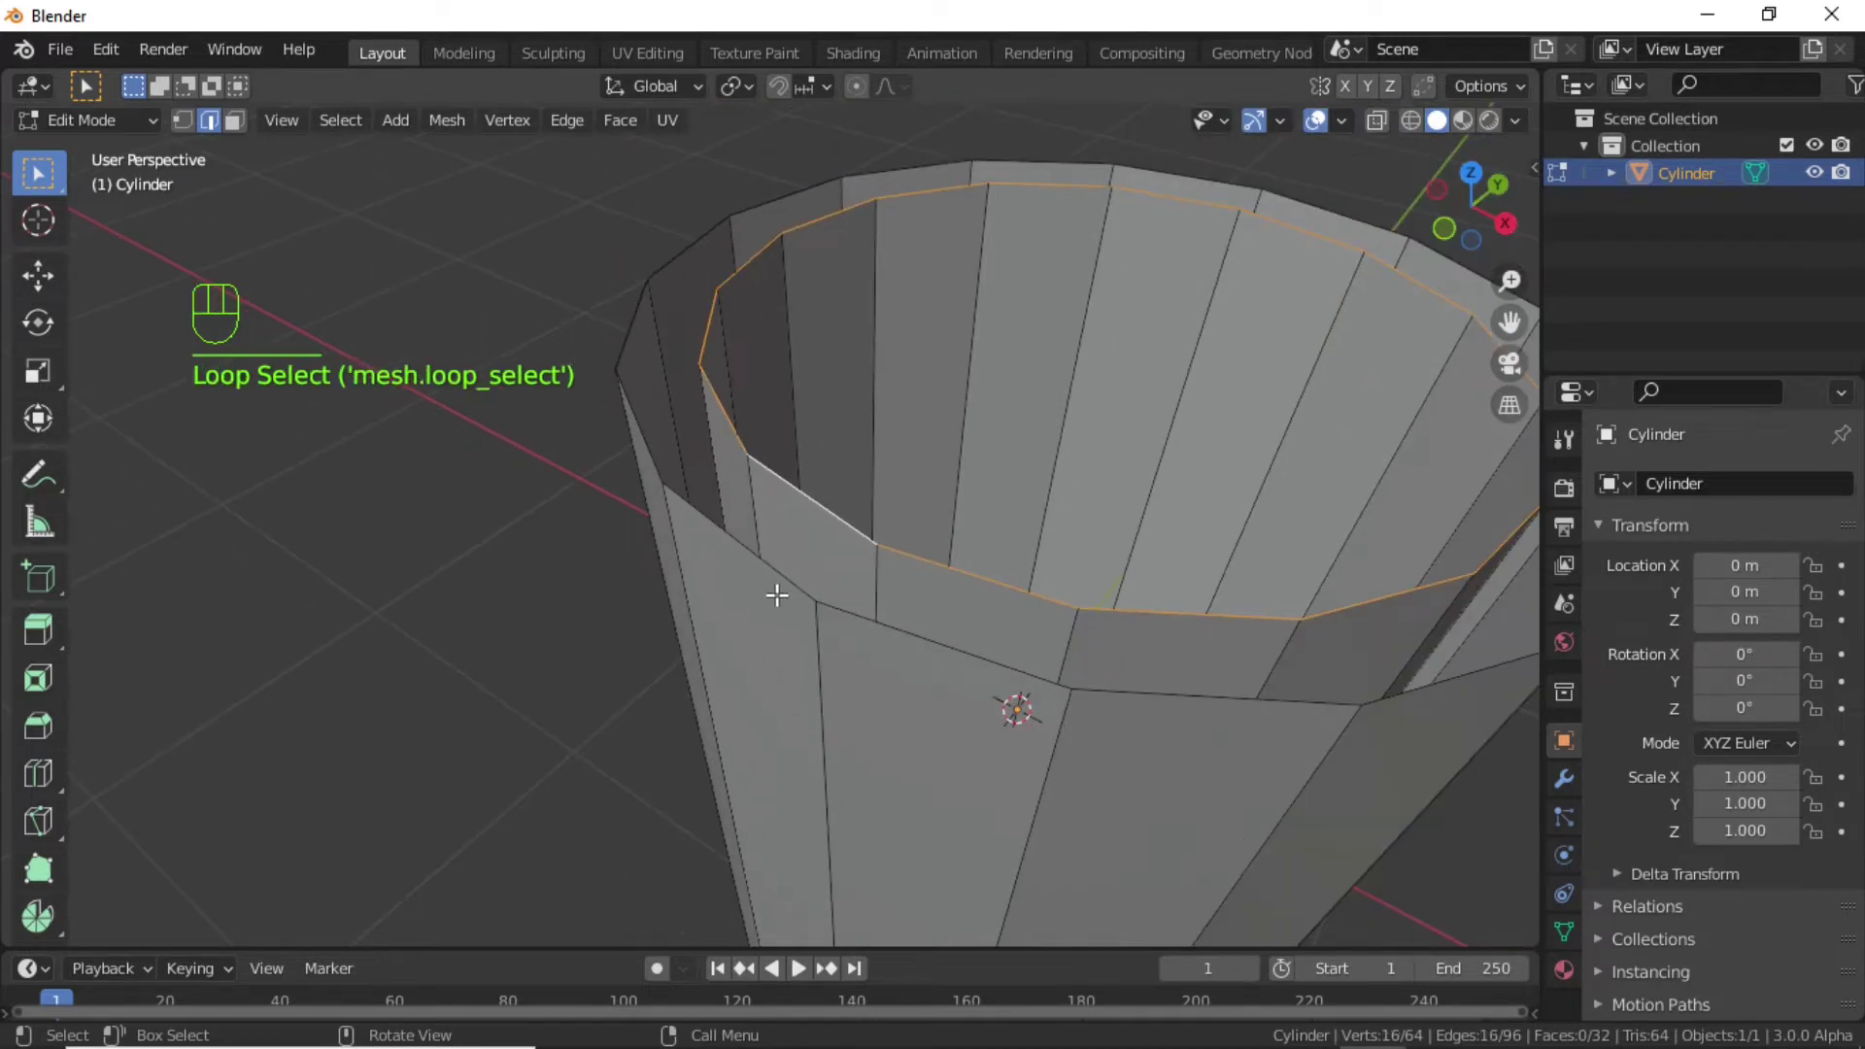
pyautogui.keyDown('alt'); pyautogui.keyDown('shift'); pyautogui.click(758, 567); pyautogui.keyUp('shift'); pyautogui.keyUp('alt')
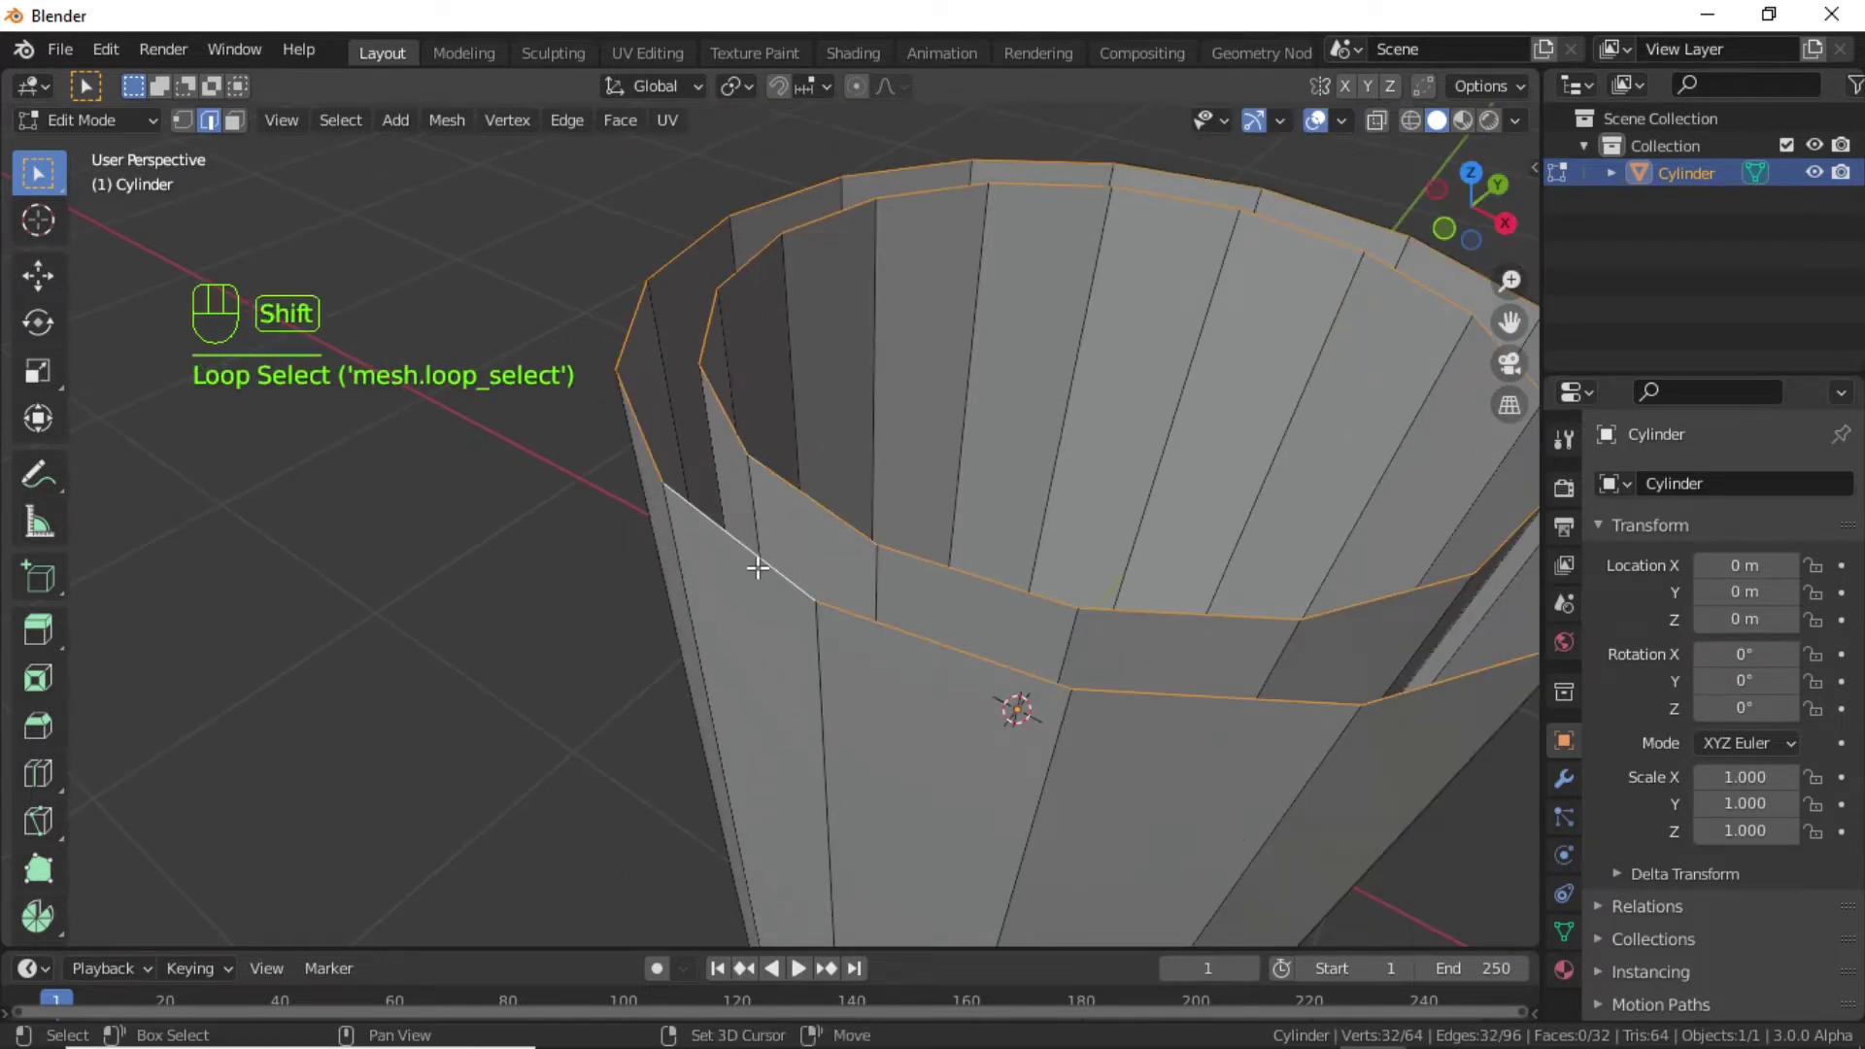
pyautogui.click(569, 122)
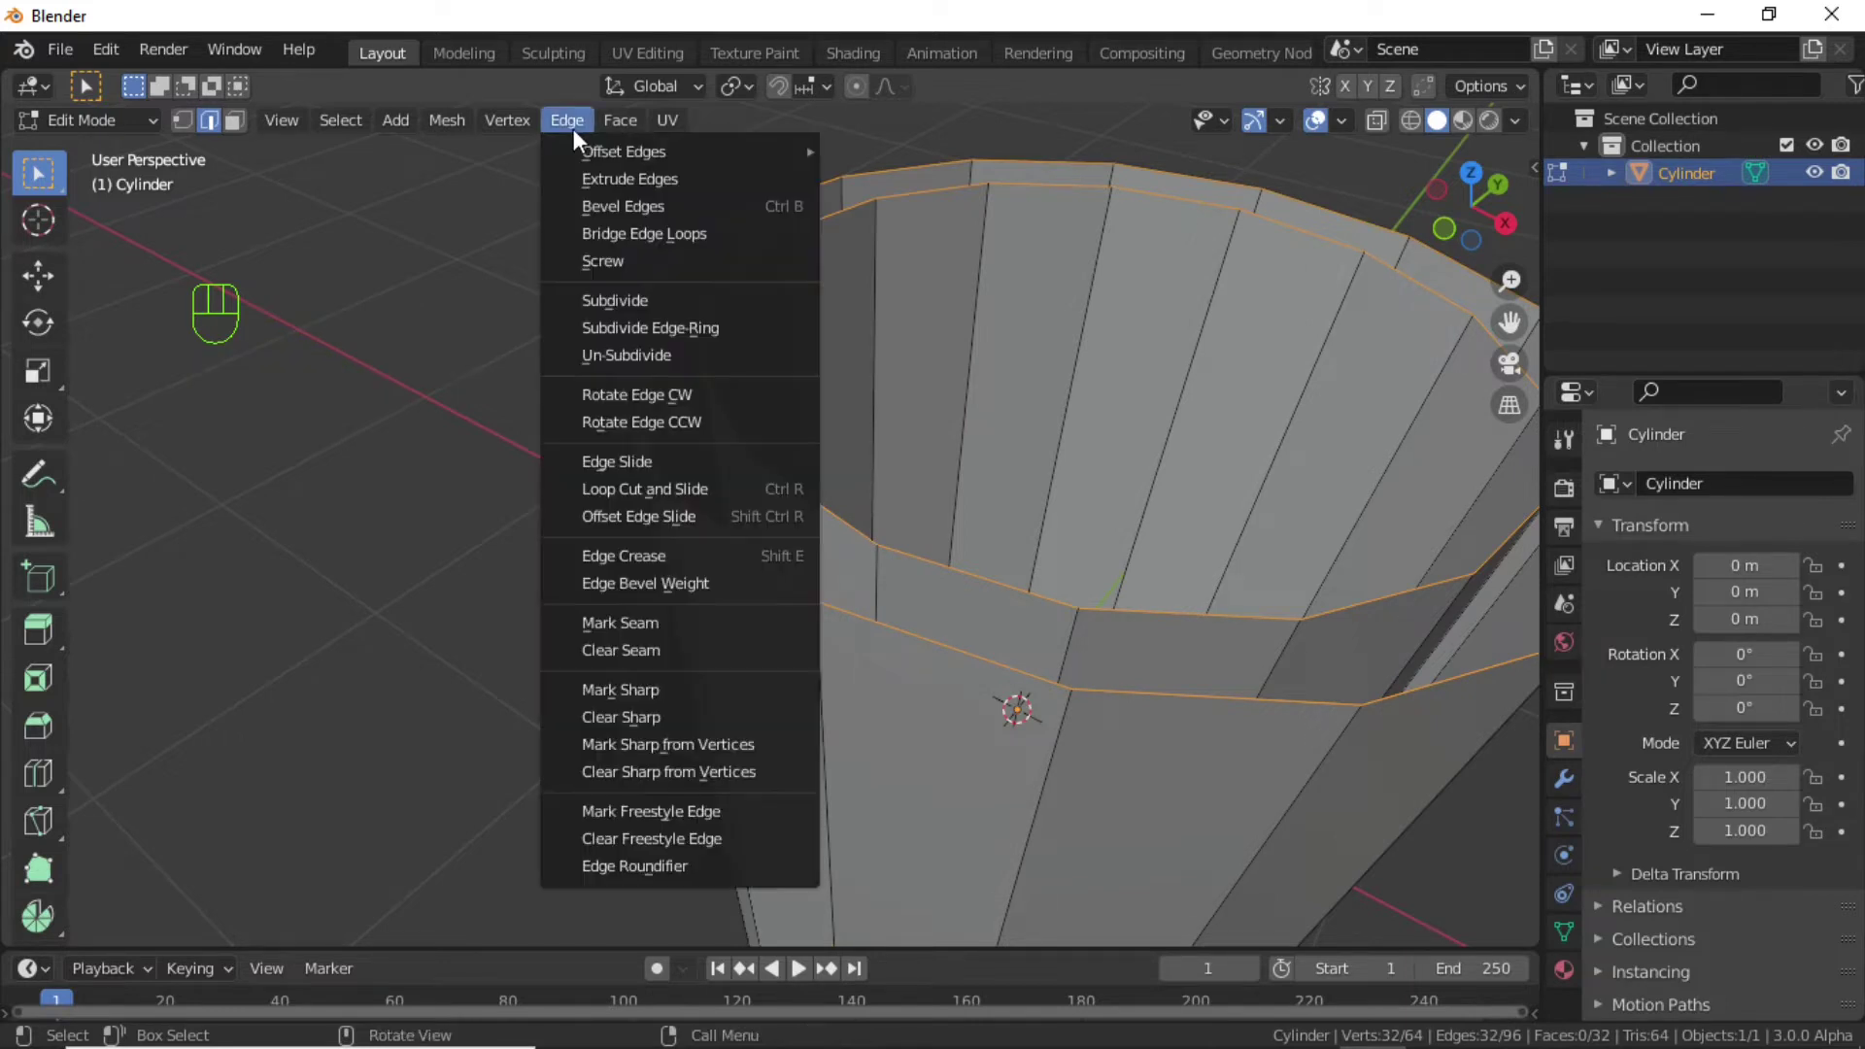
pyautogui.click(636, 239)
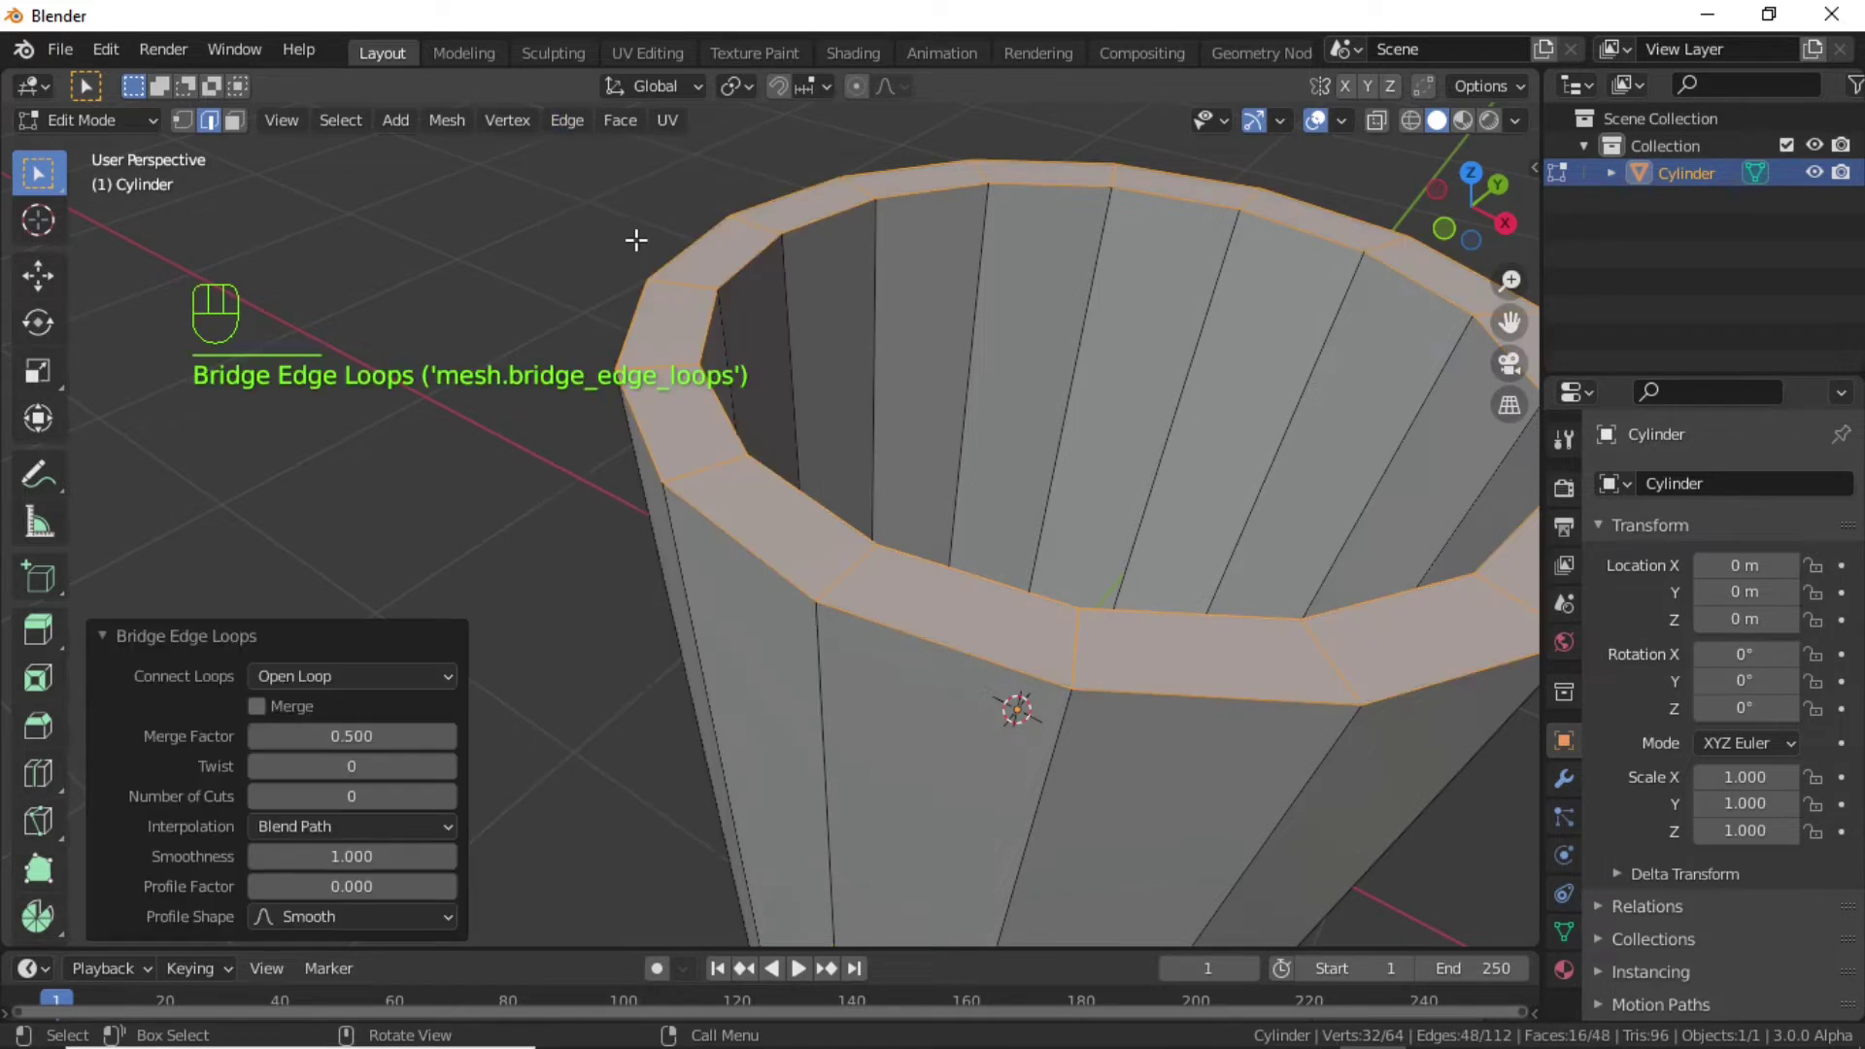
pyautogui.scroll(-3, 851, 428)
pyautogui.click(1286, 738)
# Fill the bottom edge loop of the inner wall and that of the outer wall with a face each.
pyautogui.press('KP_1')
pyautogui.moveTo(1016, 663); pyautogui.dragTo(991, 568, button='middle')
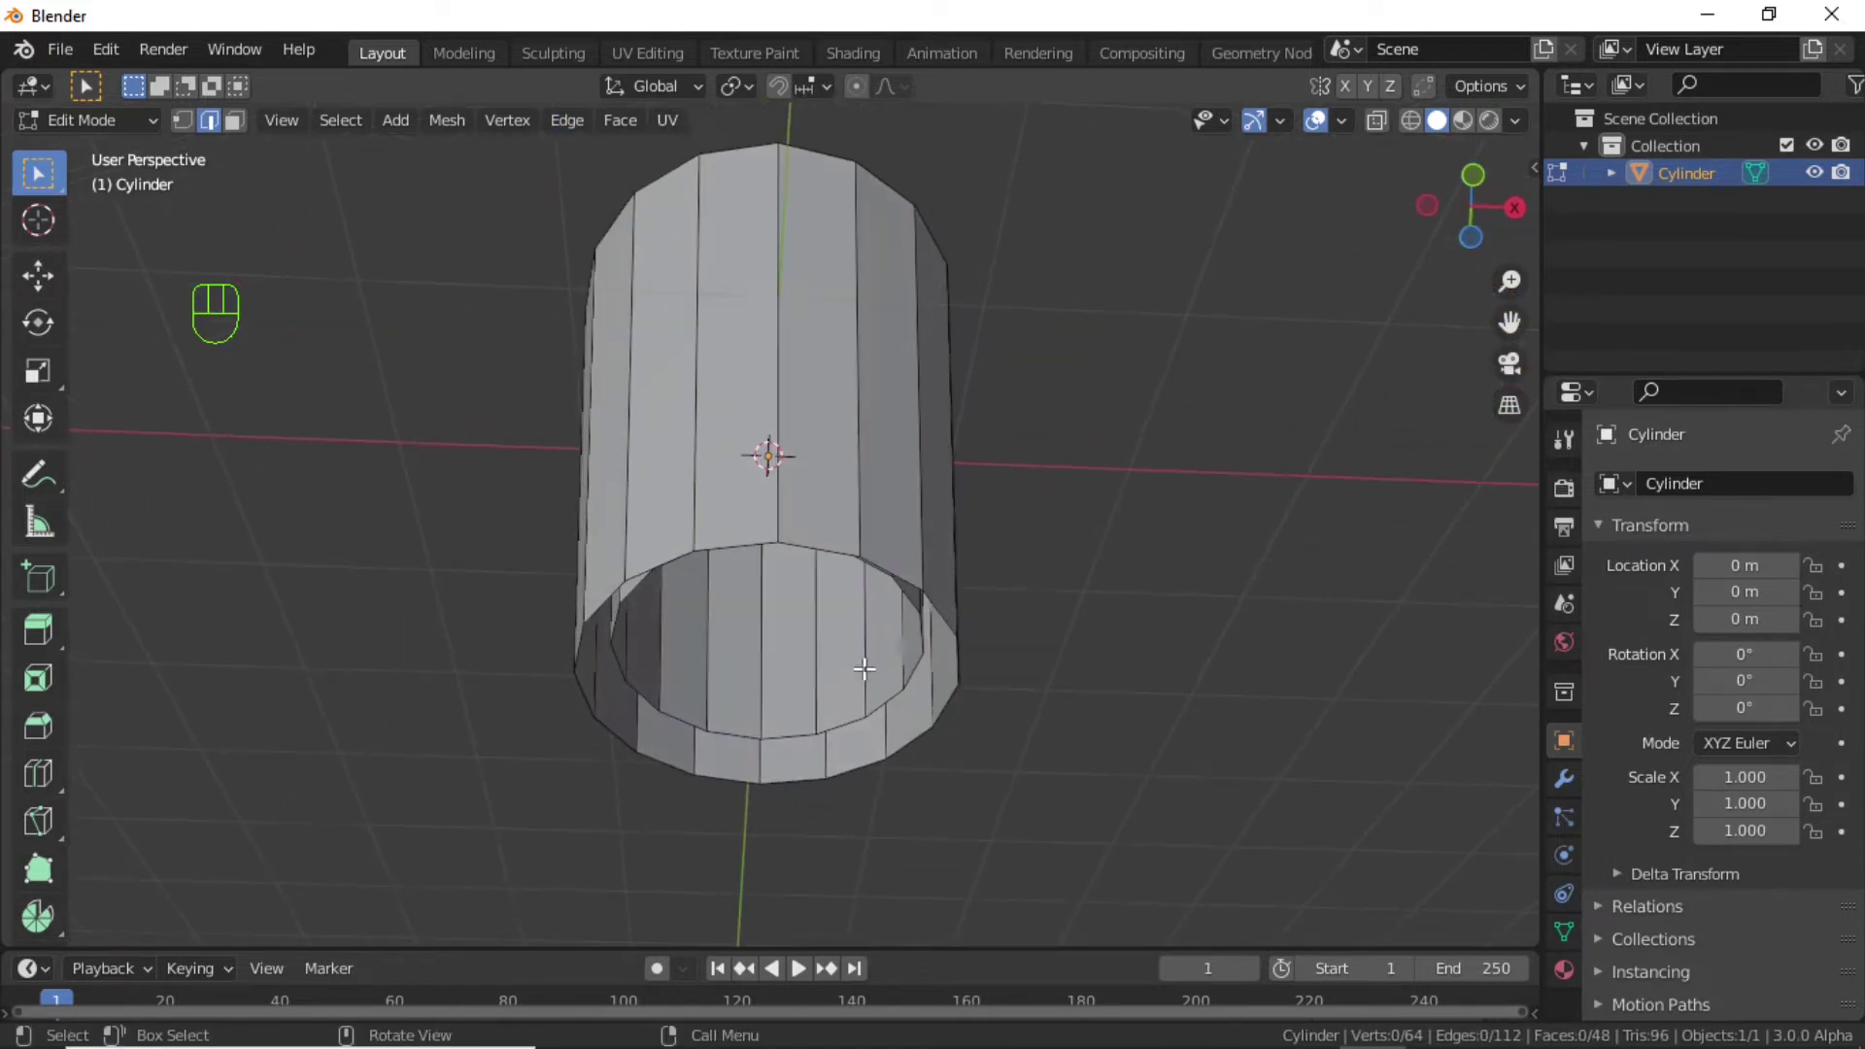
pyautogui.scroll(2, 860, 675)
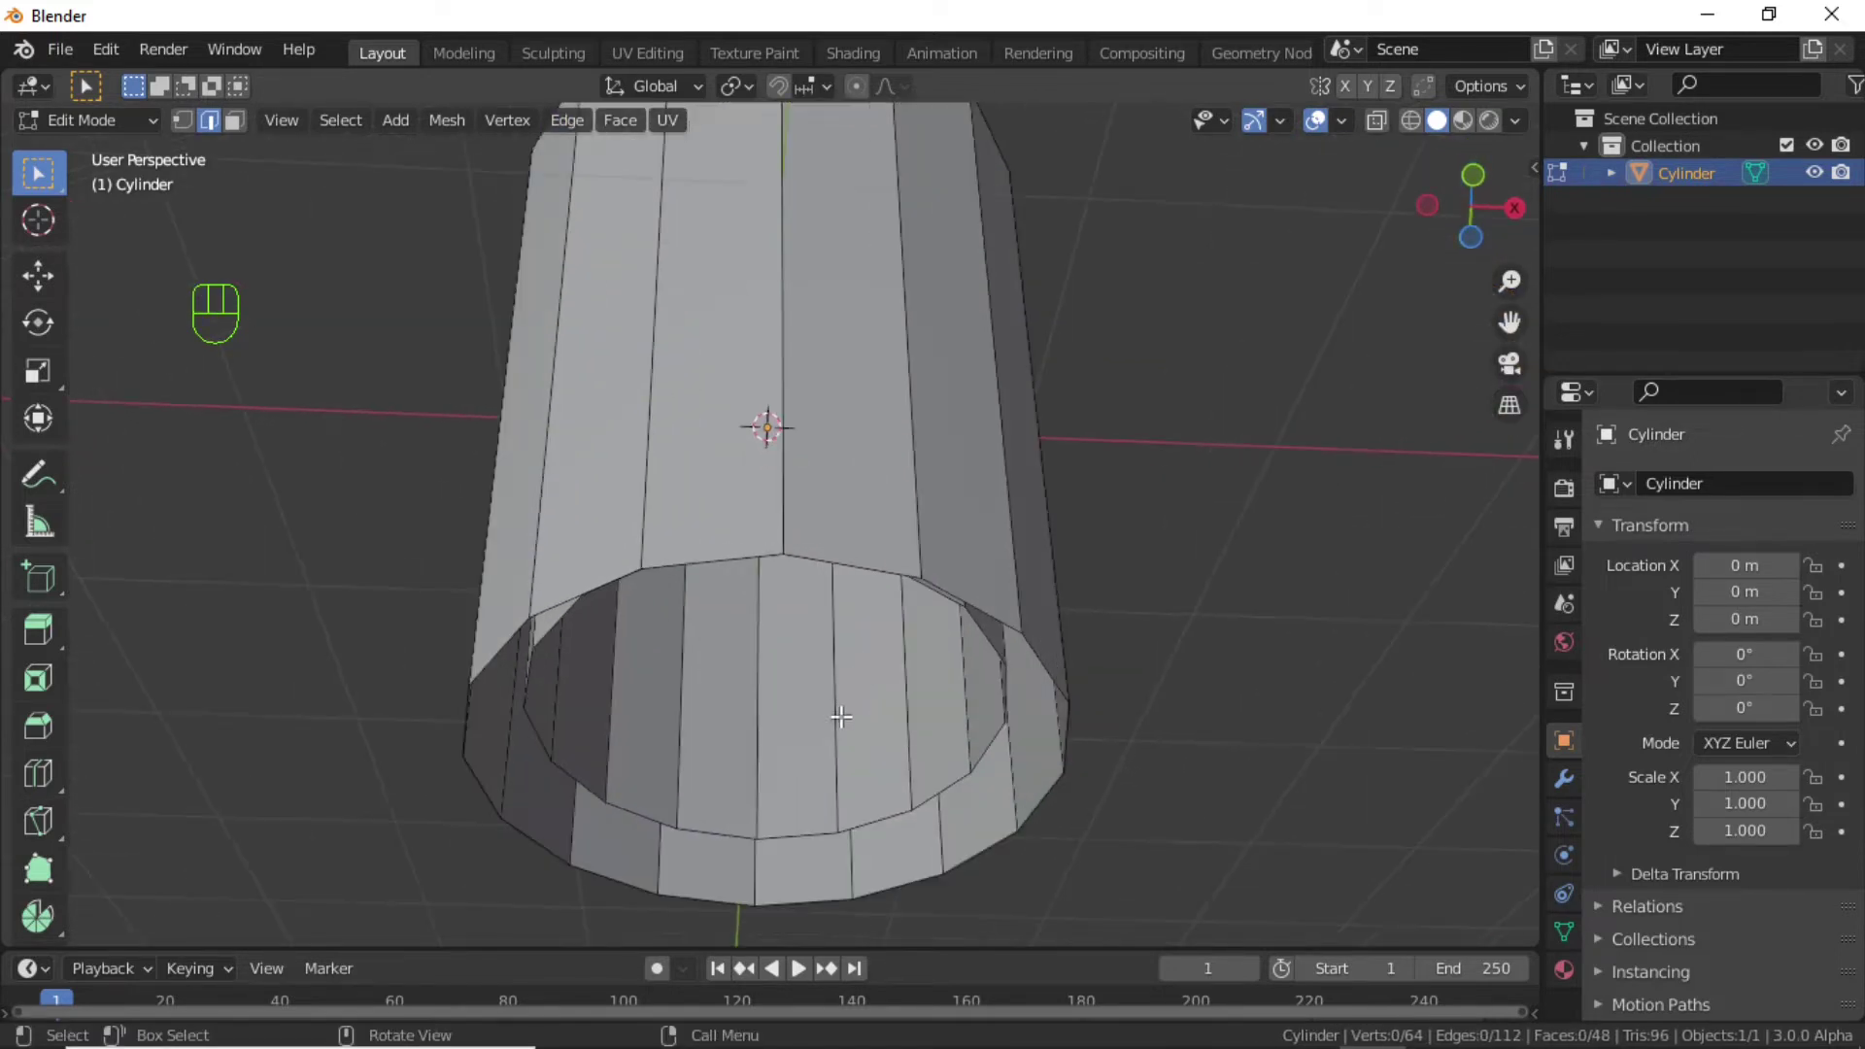
pyautogui.keyDown('alt'); pyautogui.click(780, 838); pyautogui.keyUp('alt')
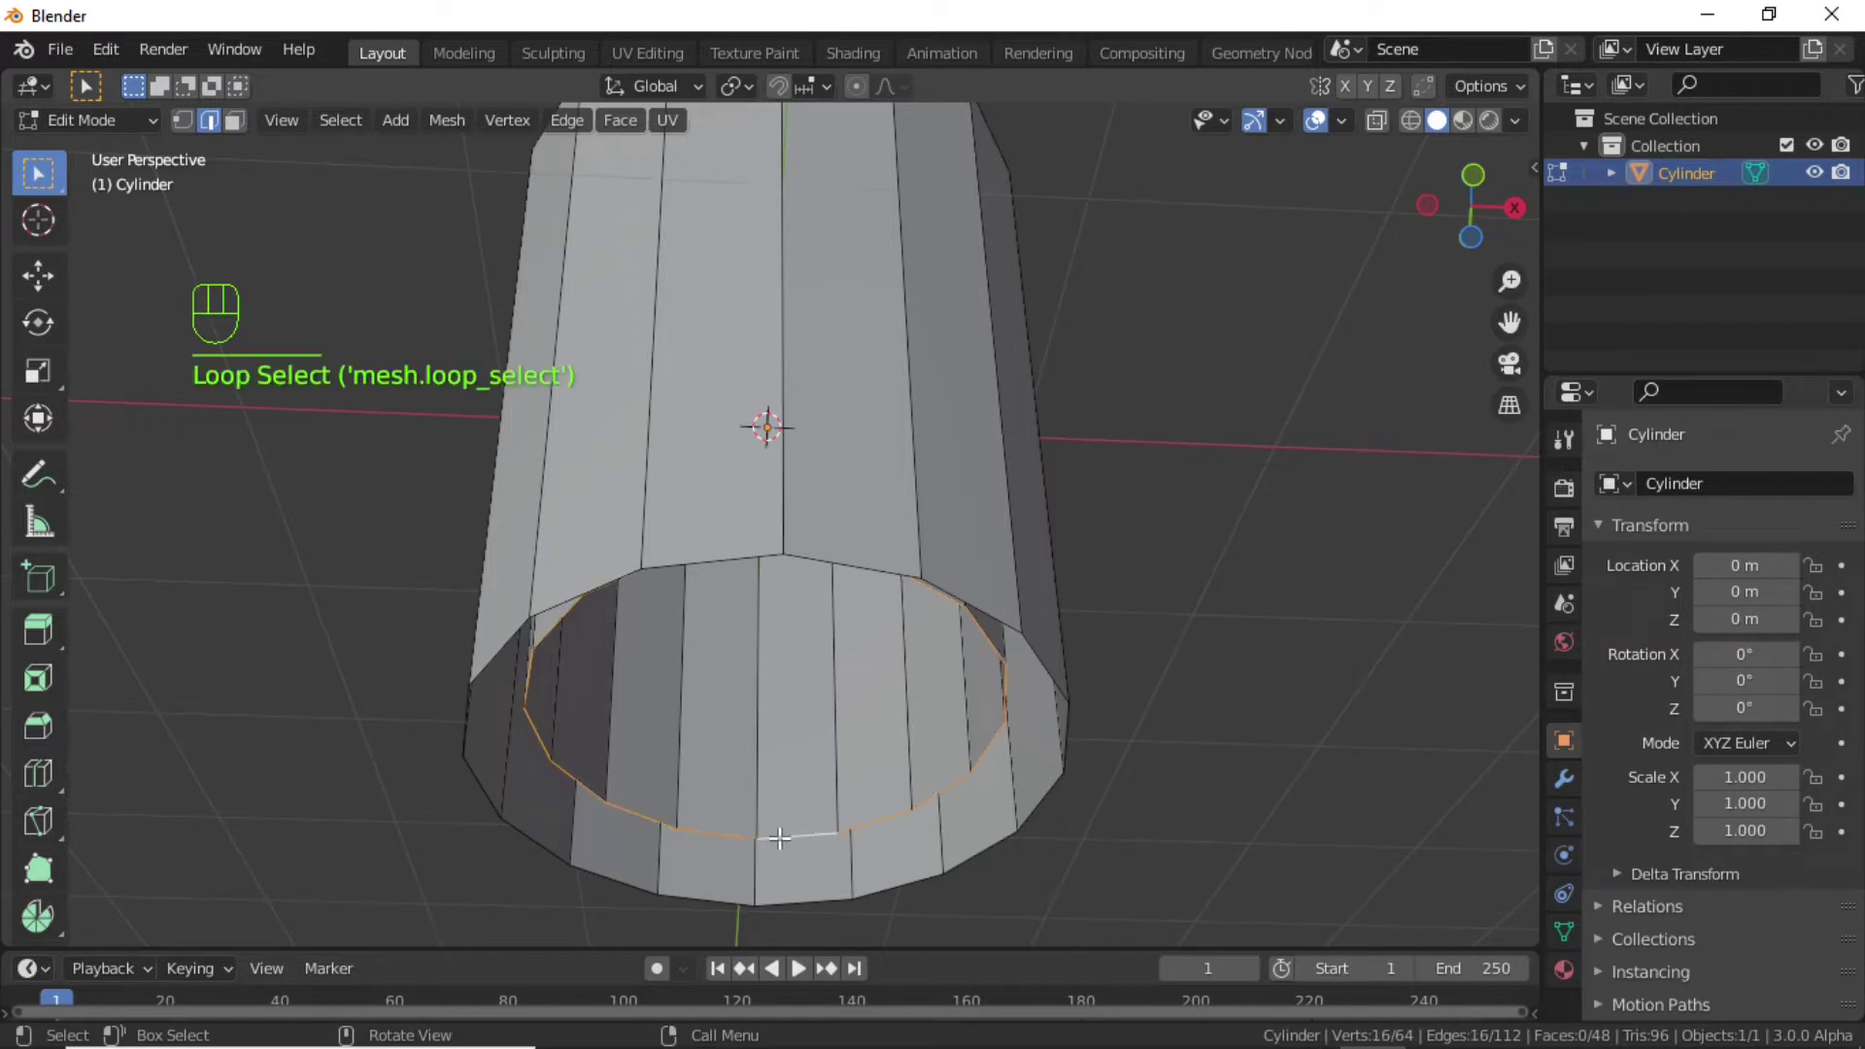
pyautogui.press('f')
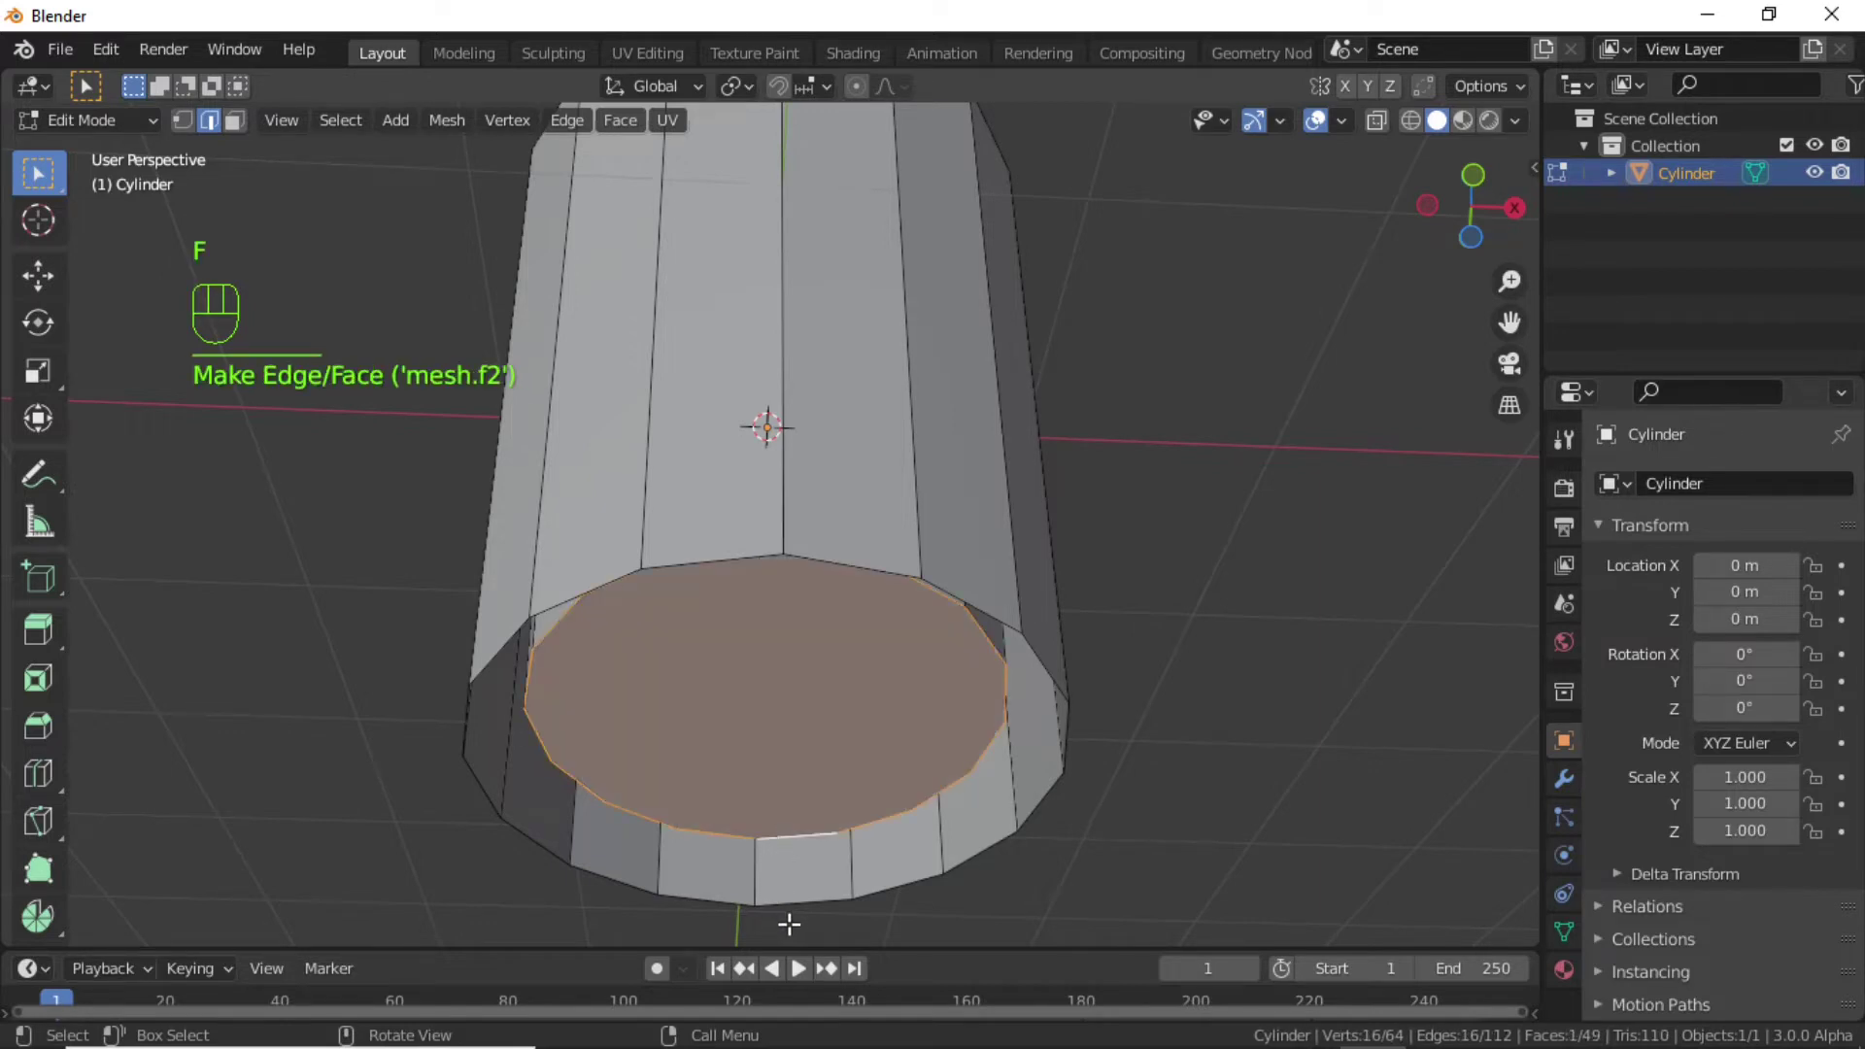
pyautogui.keyDown('alt'); pyautogui.click(824, 901); pyautogui.keyUp('alt')
pyautogui.press('f')
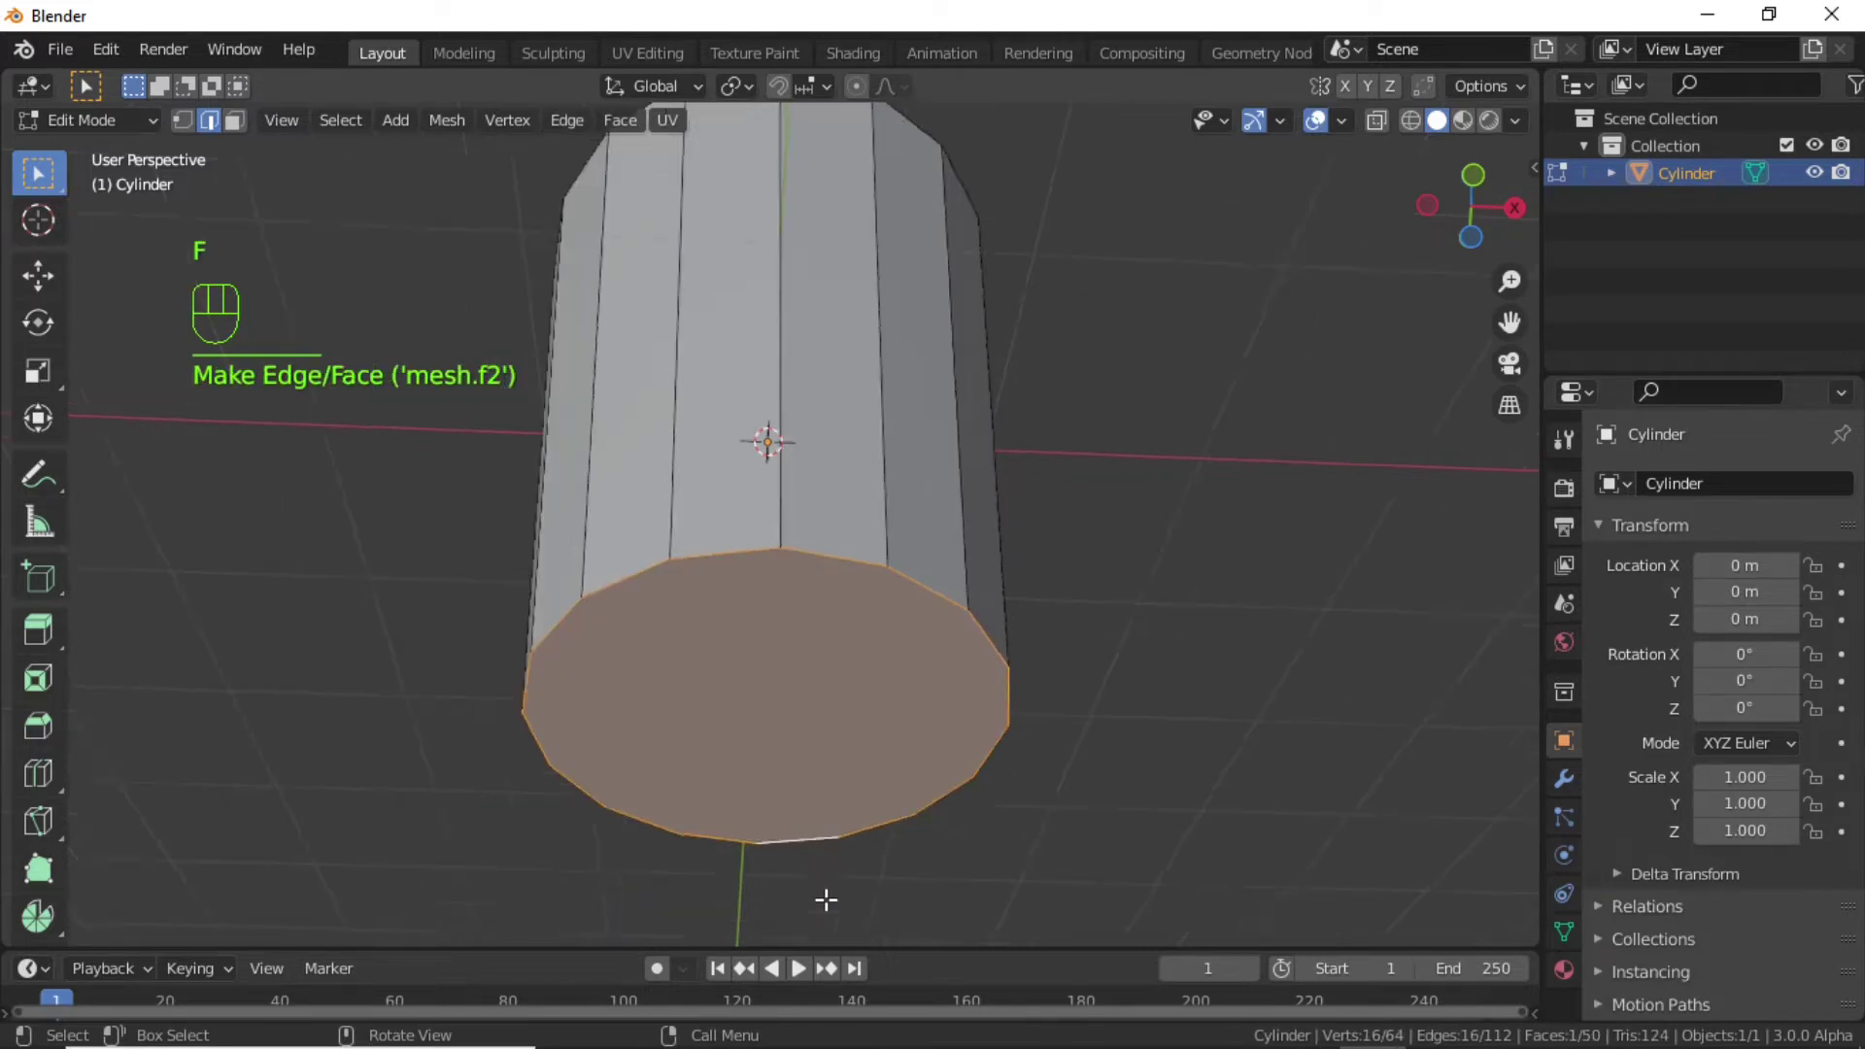
# In front view, clear the selection and add one loop cut around the outer wall, slid up toward the rim to factor -0.608.
pyautogui.press('KP_1')
pyautogui.moveTo(879, 657); pyautogui.dragTo(875, 768, button='middle')
pyautogui.press('KP_1')
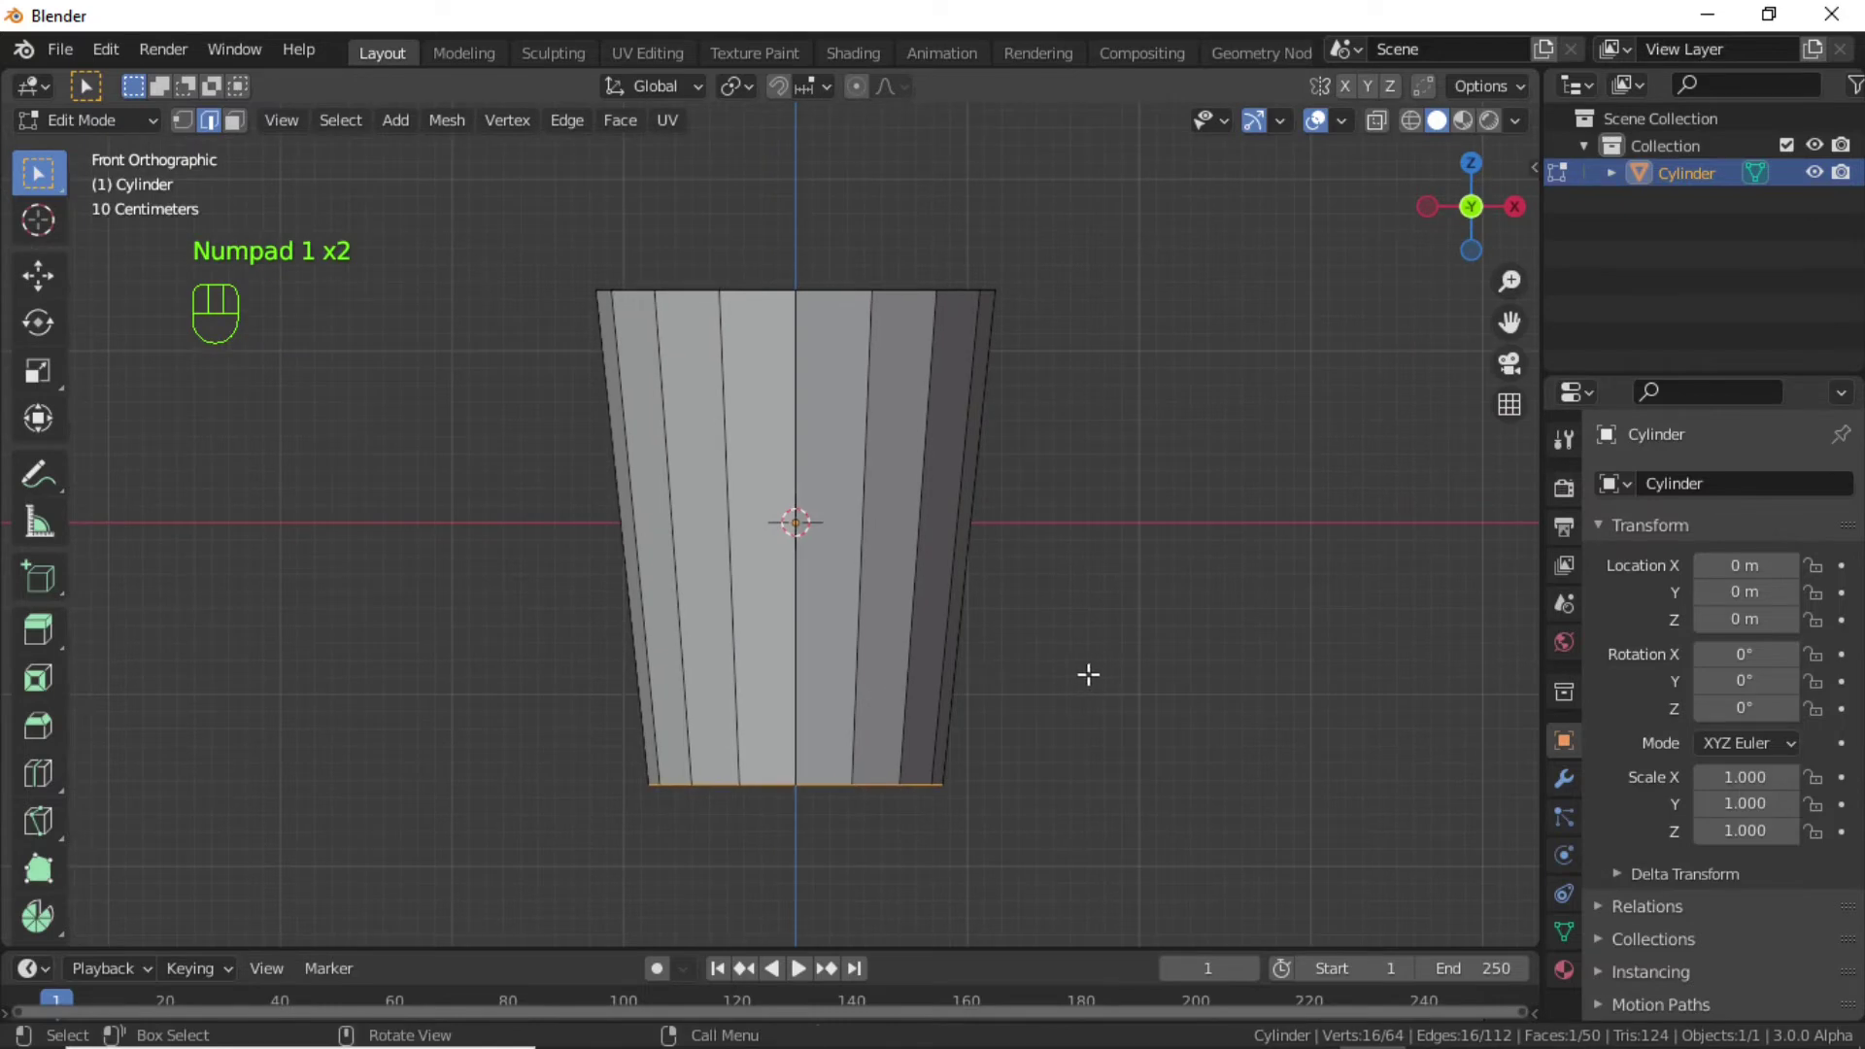
pyautogui.click(1027, 708)
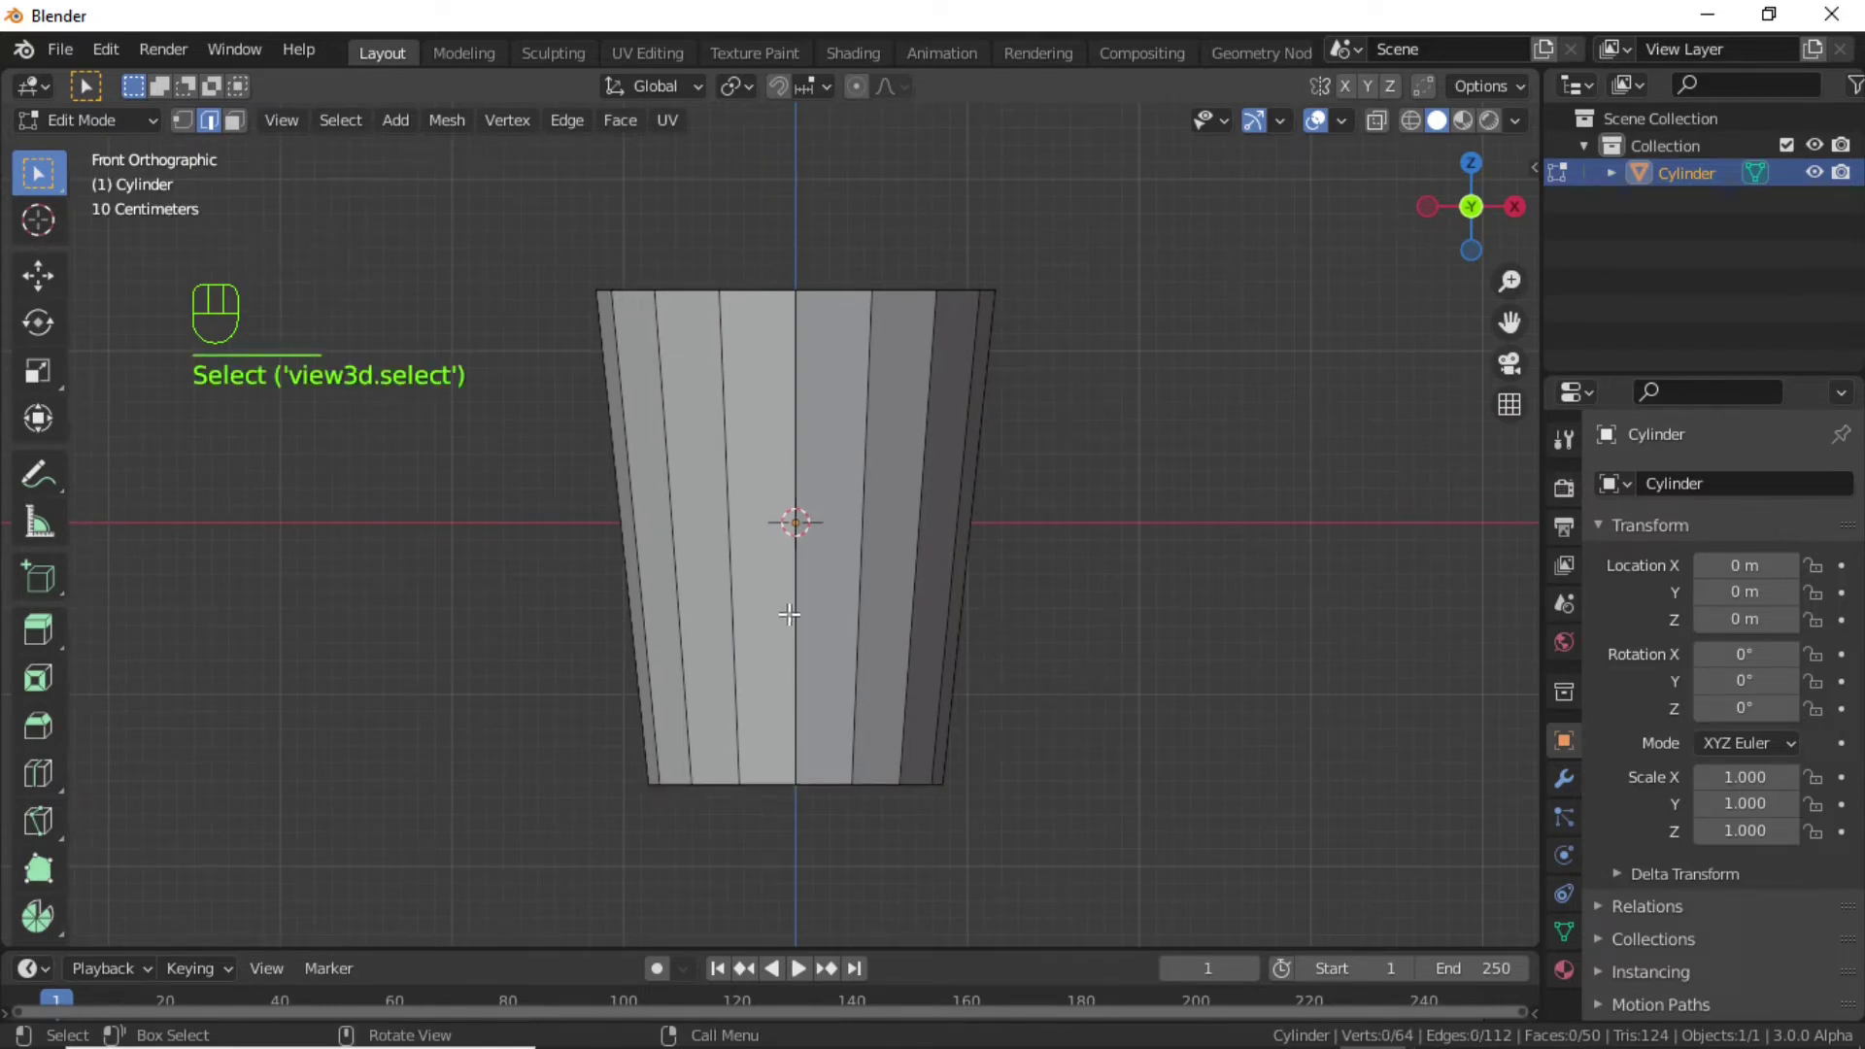
pyautogui.hotkey('ctrl', 'r')
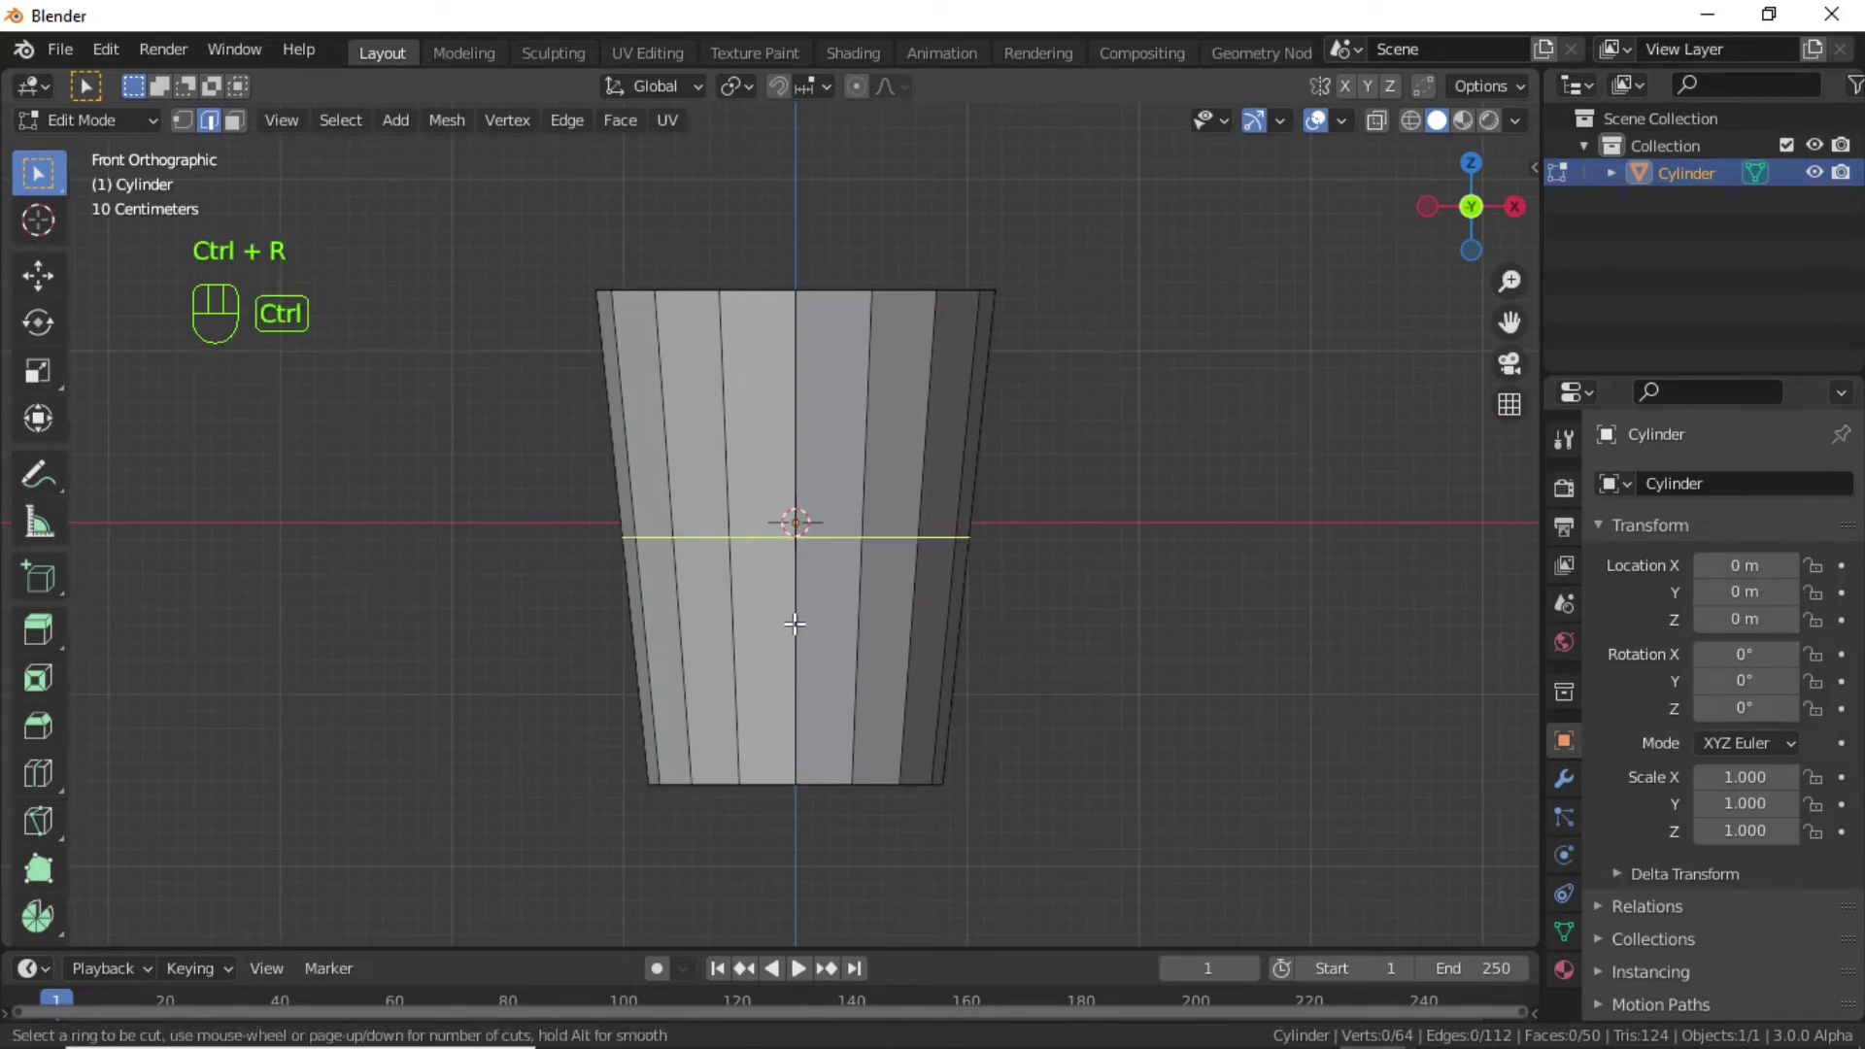
pyautogui.click(794, 624)
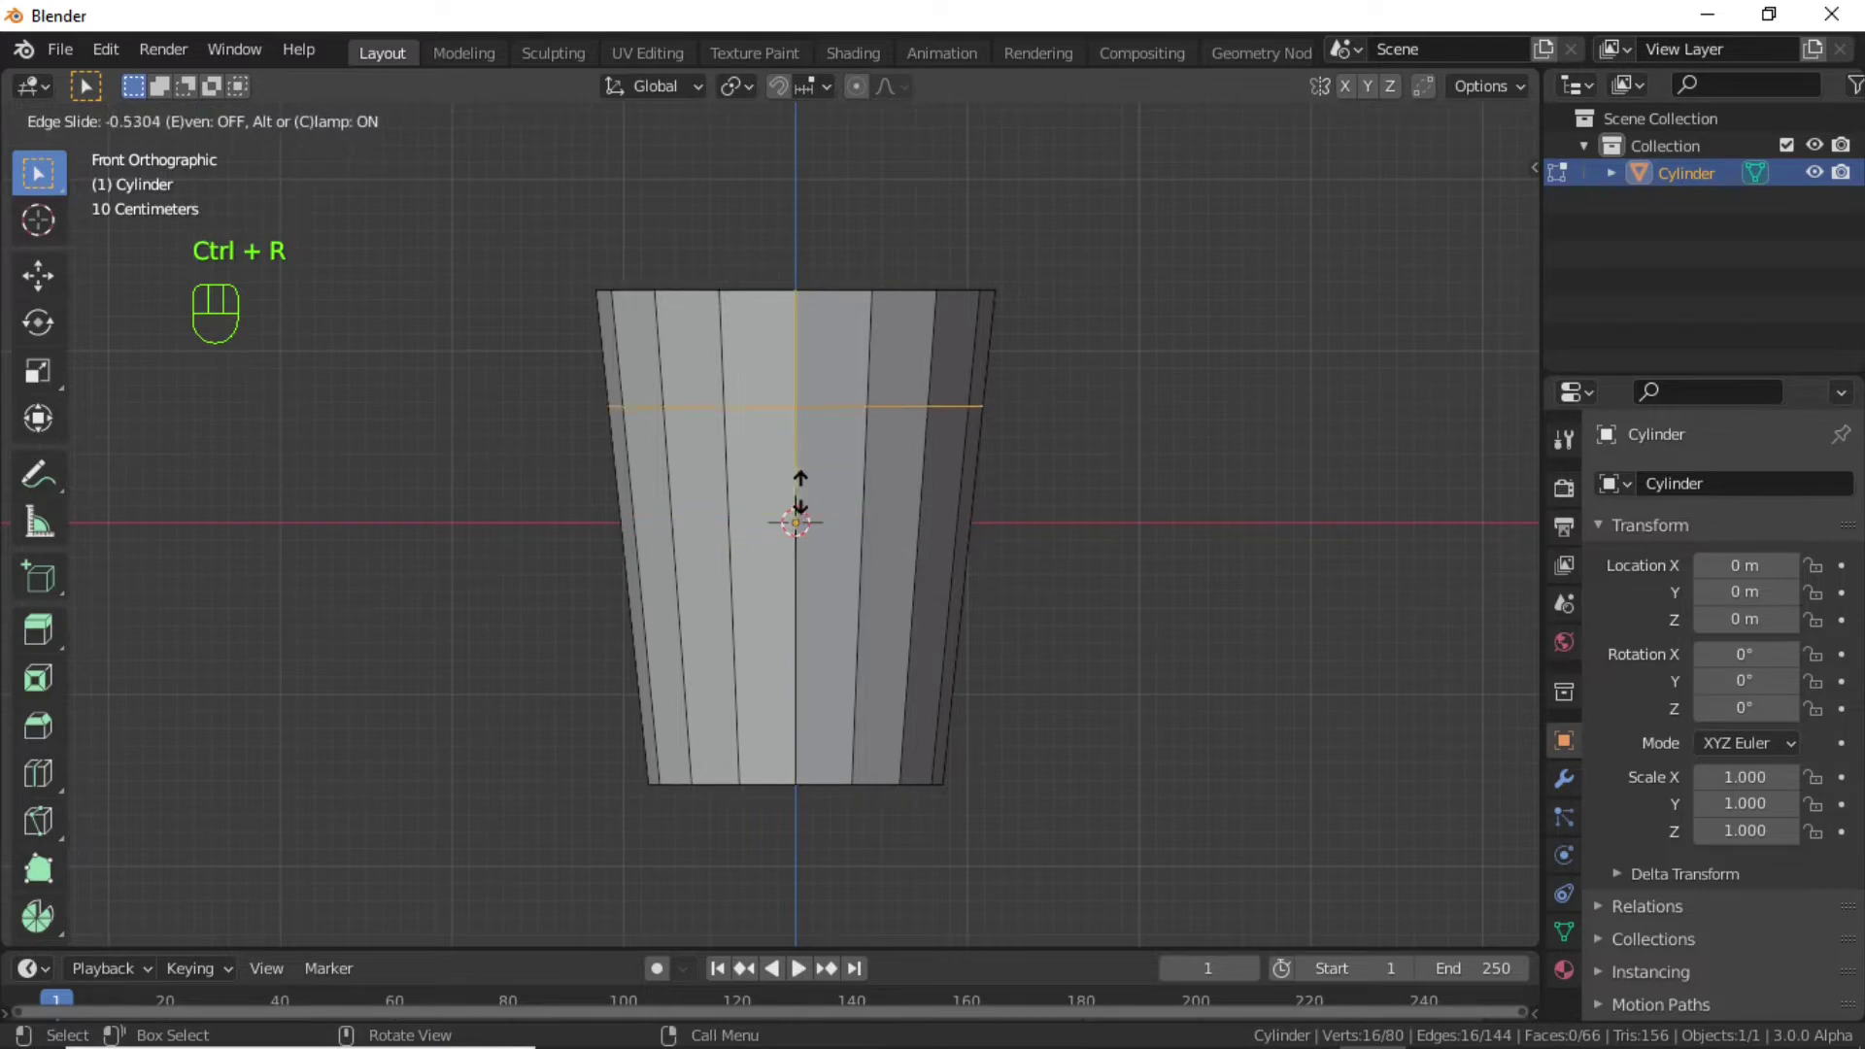
pyautogui.press('ctrl')
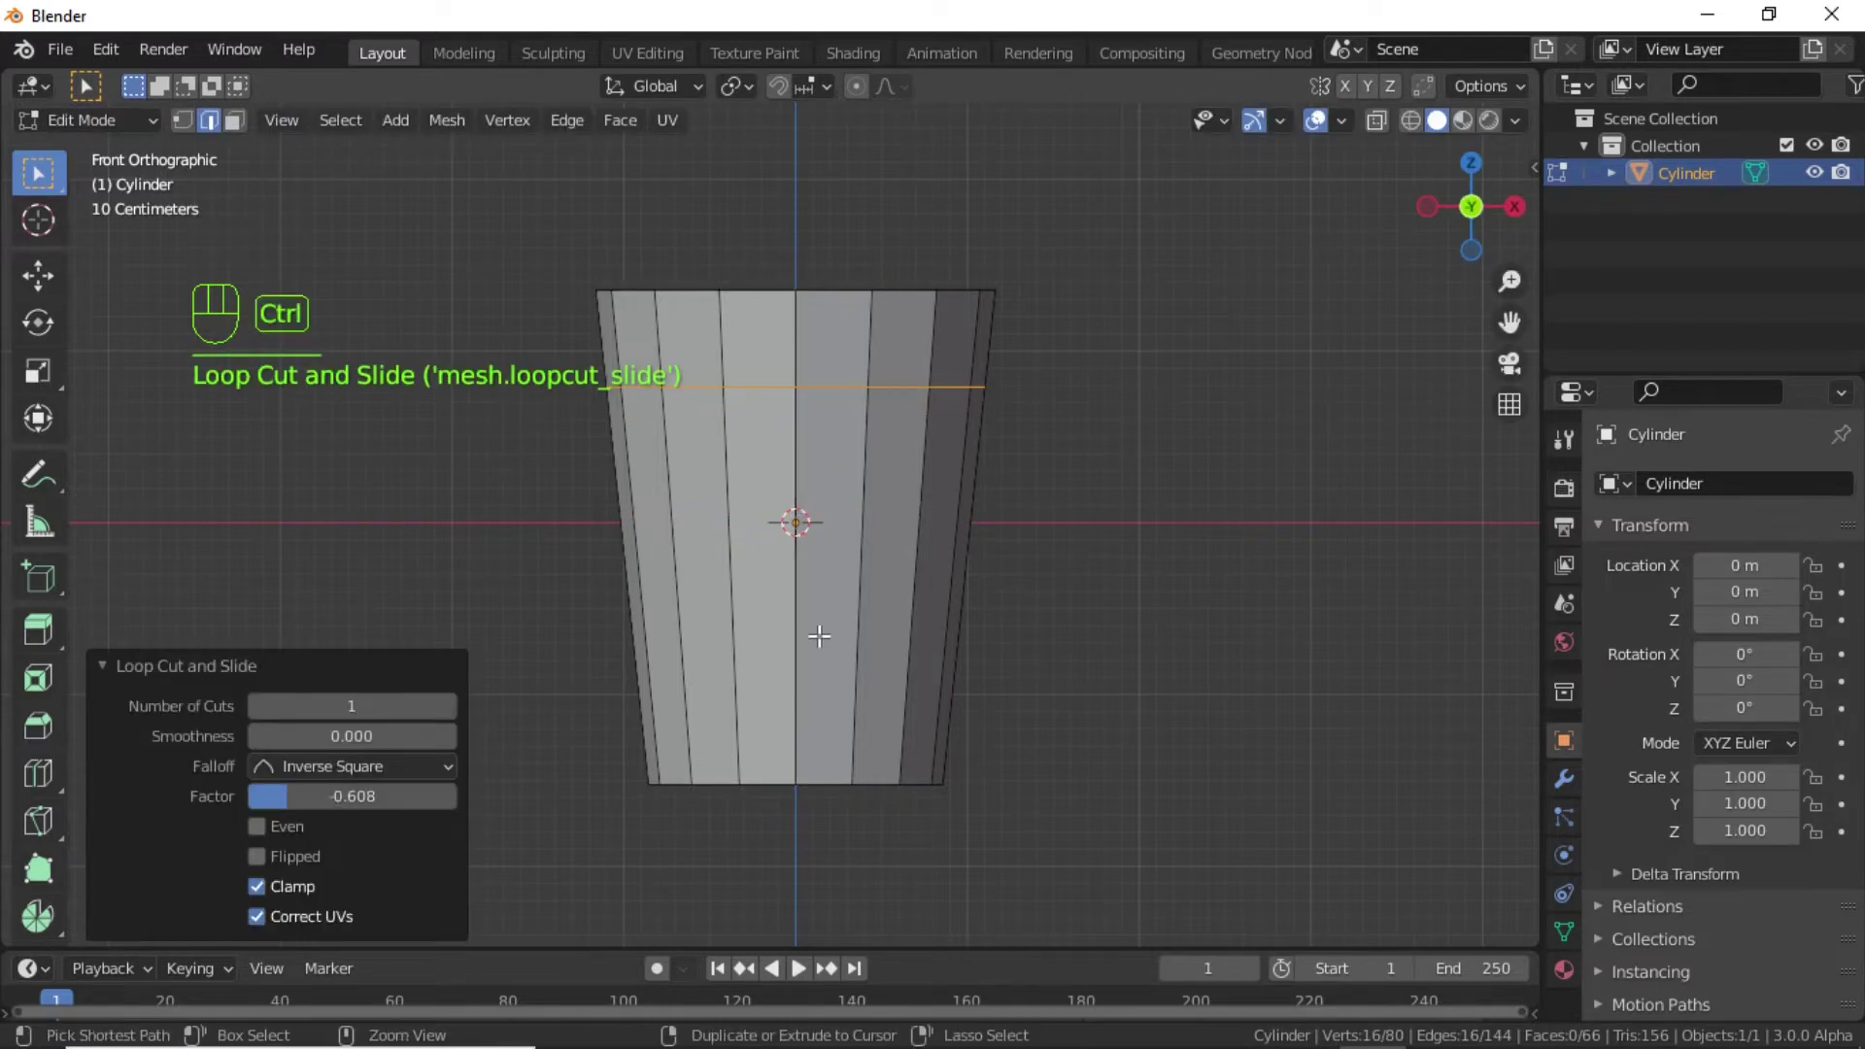
# Add a second loop cut around the outer wall, slid down toward the base to factor 0.752.
pyautogui.hotkey('ctrl', 'r')
pyautogui.click(819, 637)
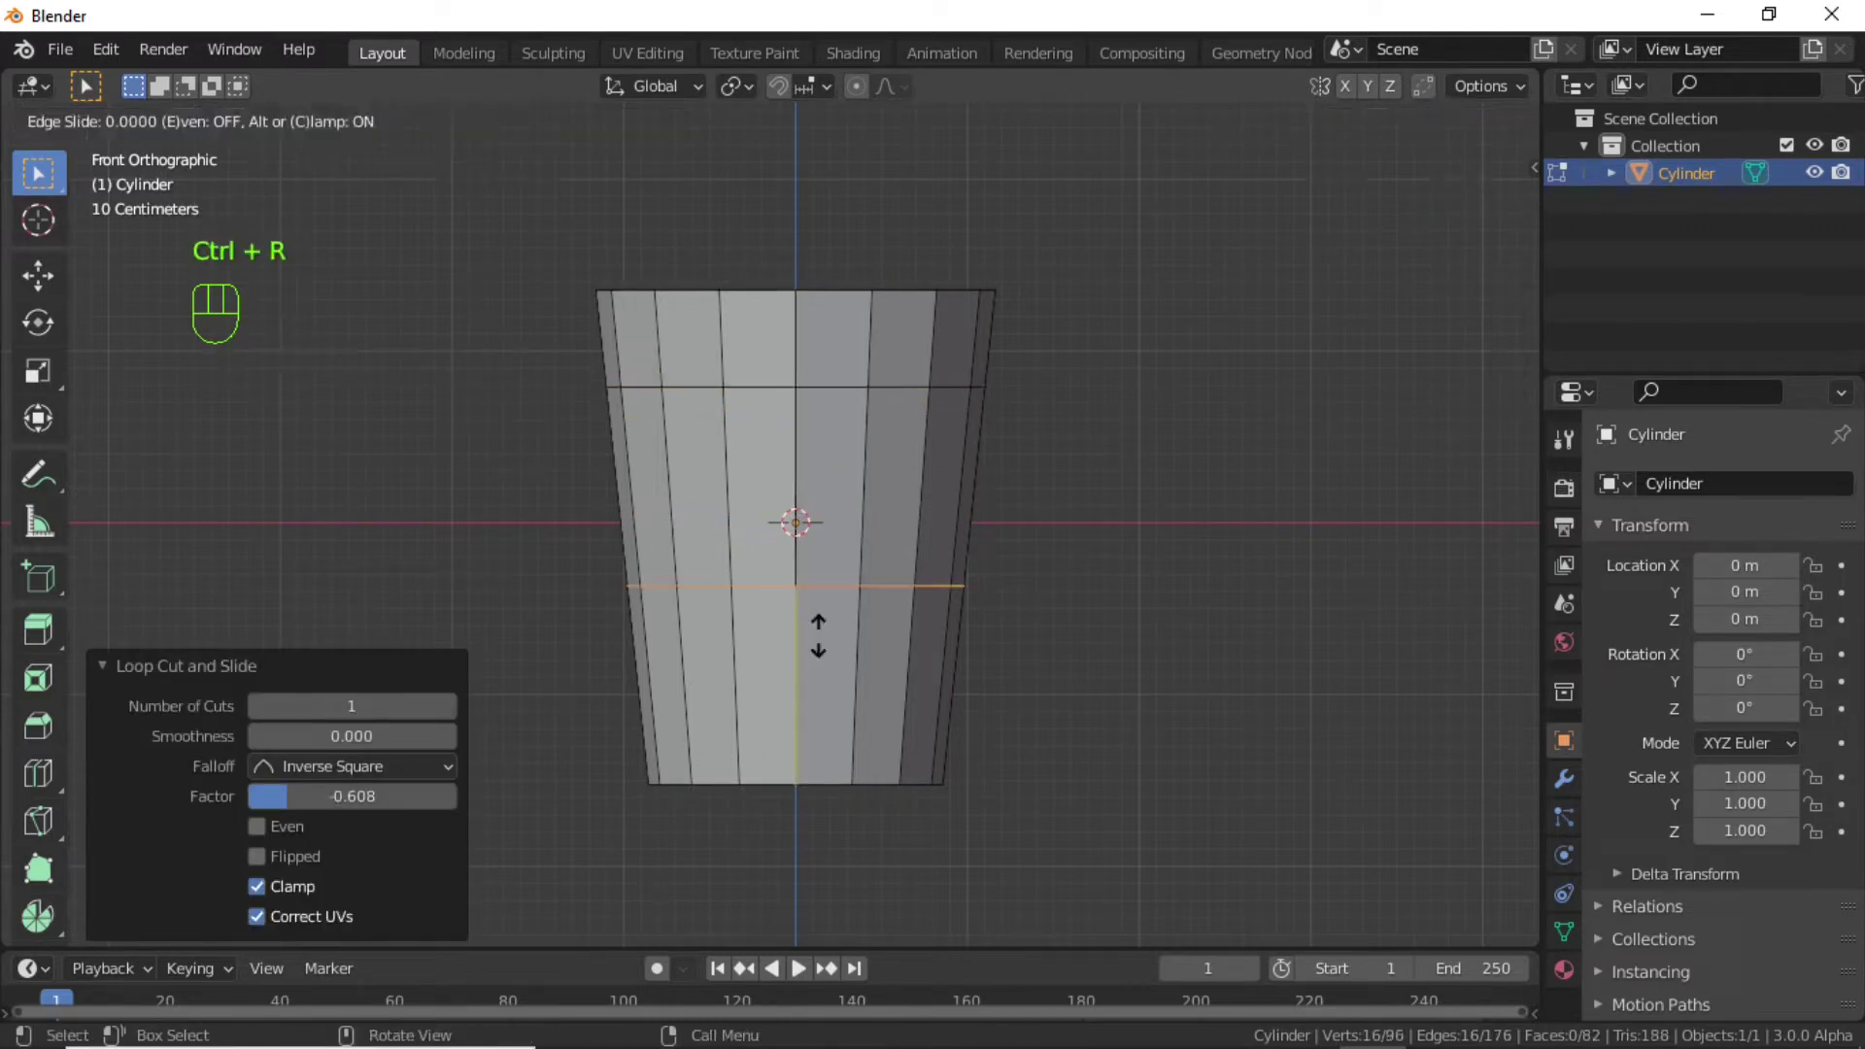
pyautogui.click(828, 785)
pyautogui.scroll(1, 828, 785)
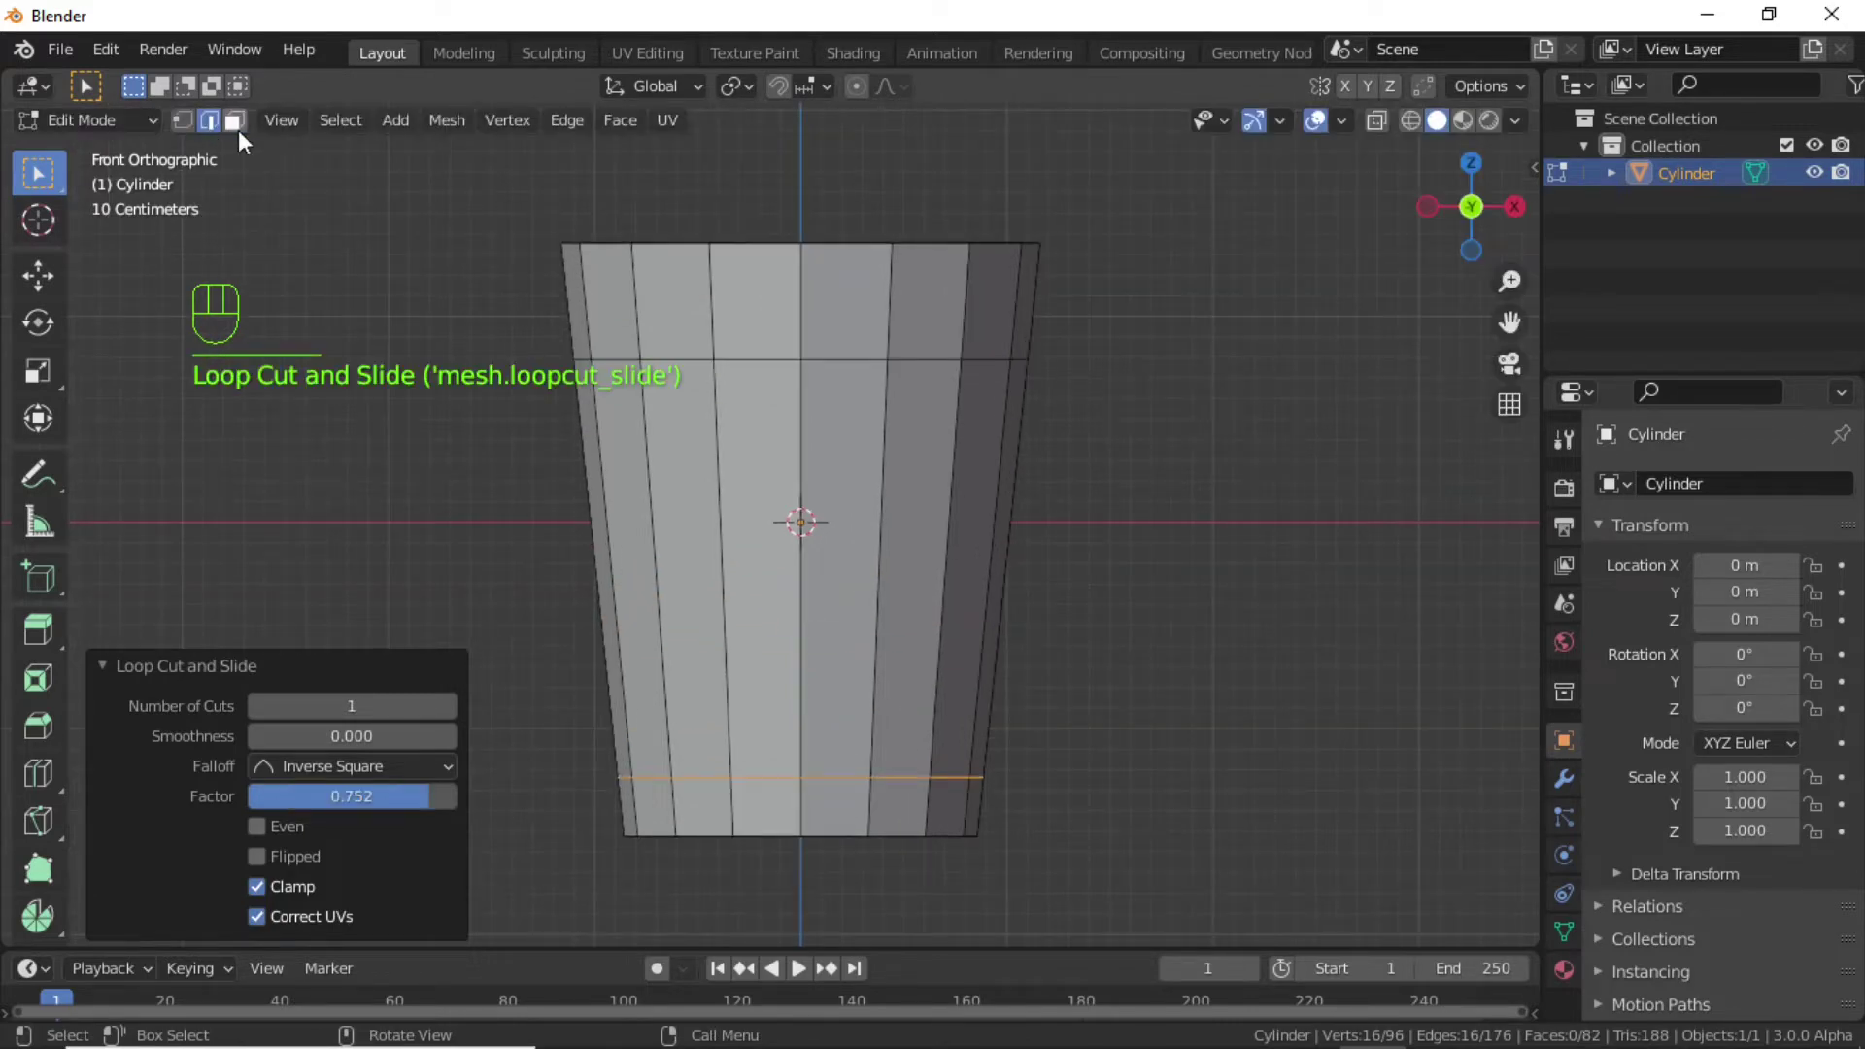
# In face select mode, select every other face of the outer wall's tall middle band all the way around, eight faces in total.
pyautogui.click(237, 129)
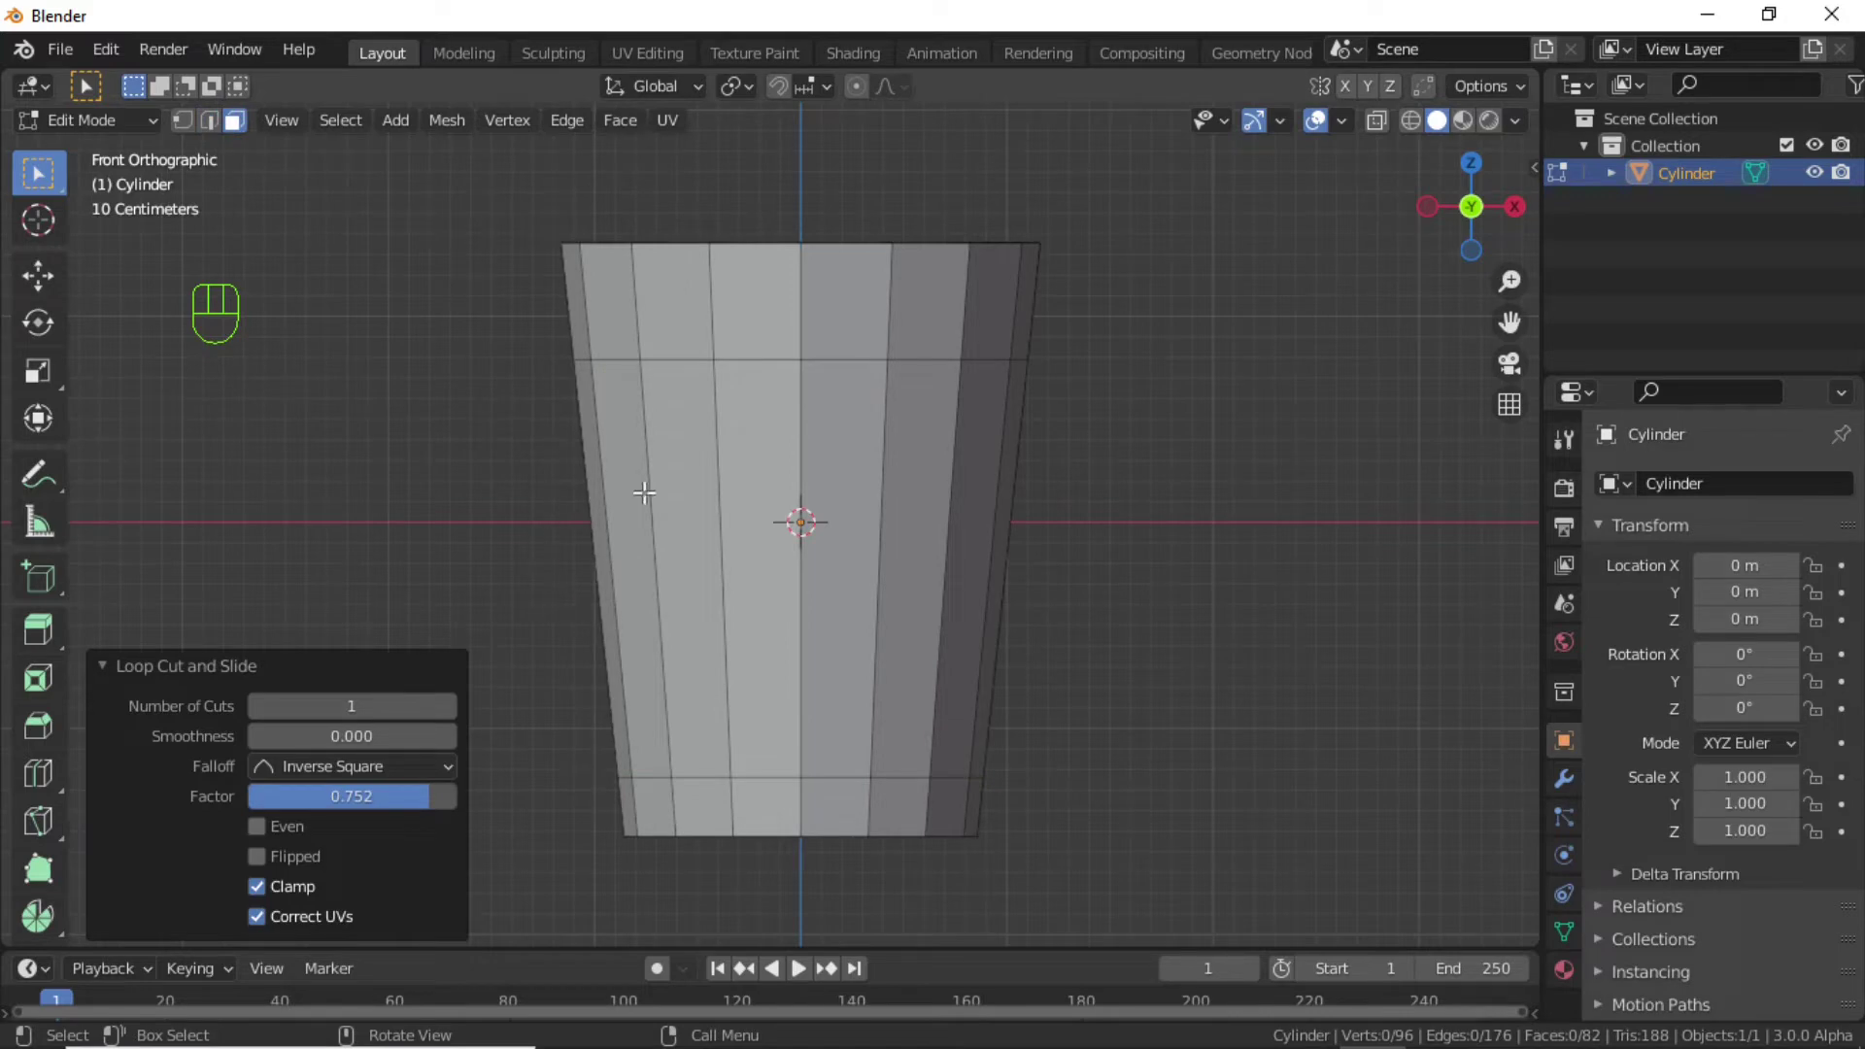
pyautogui.click(753, 486)
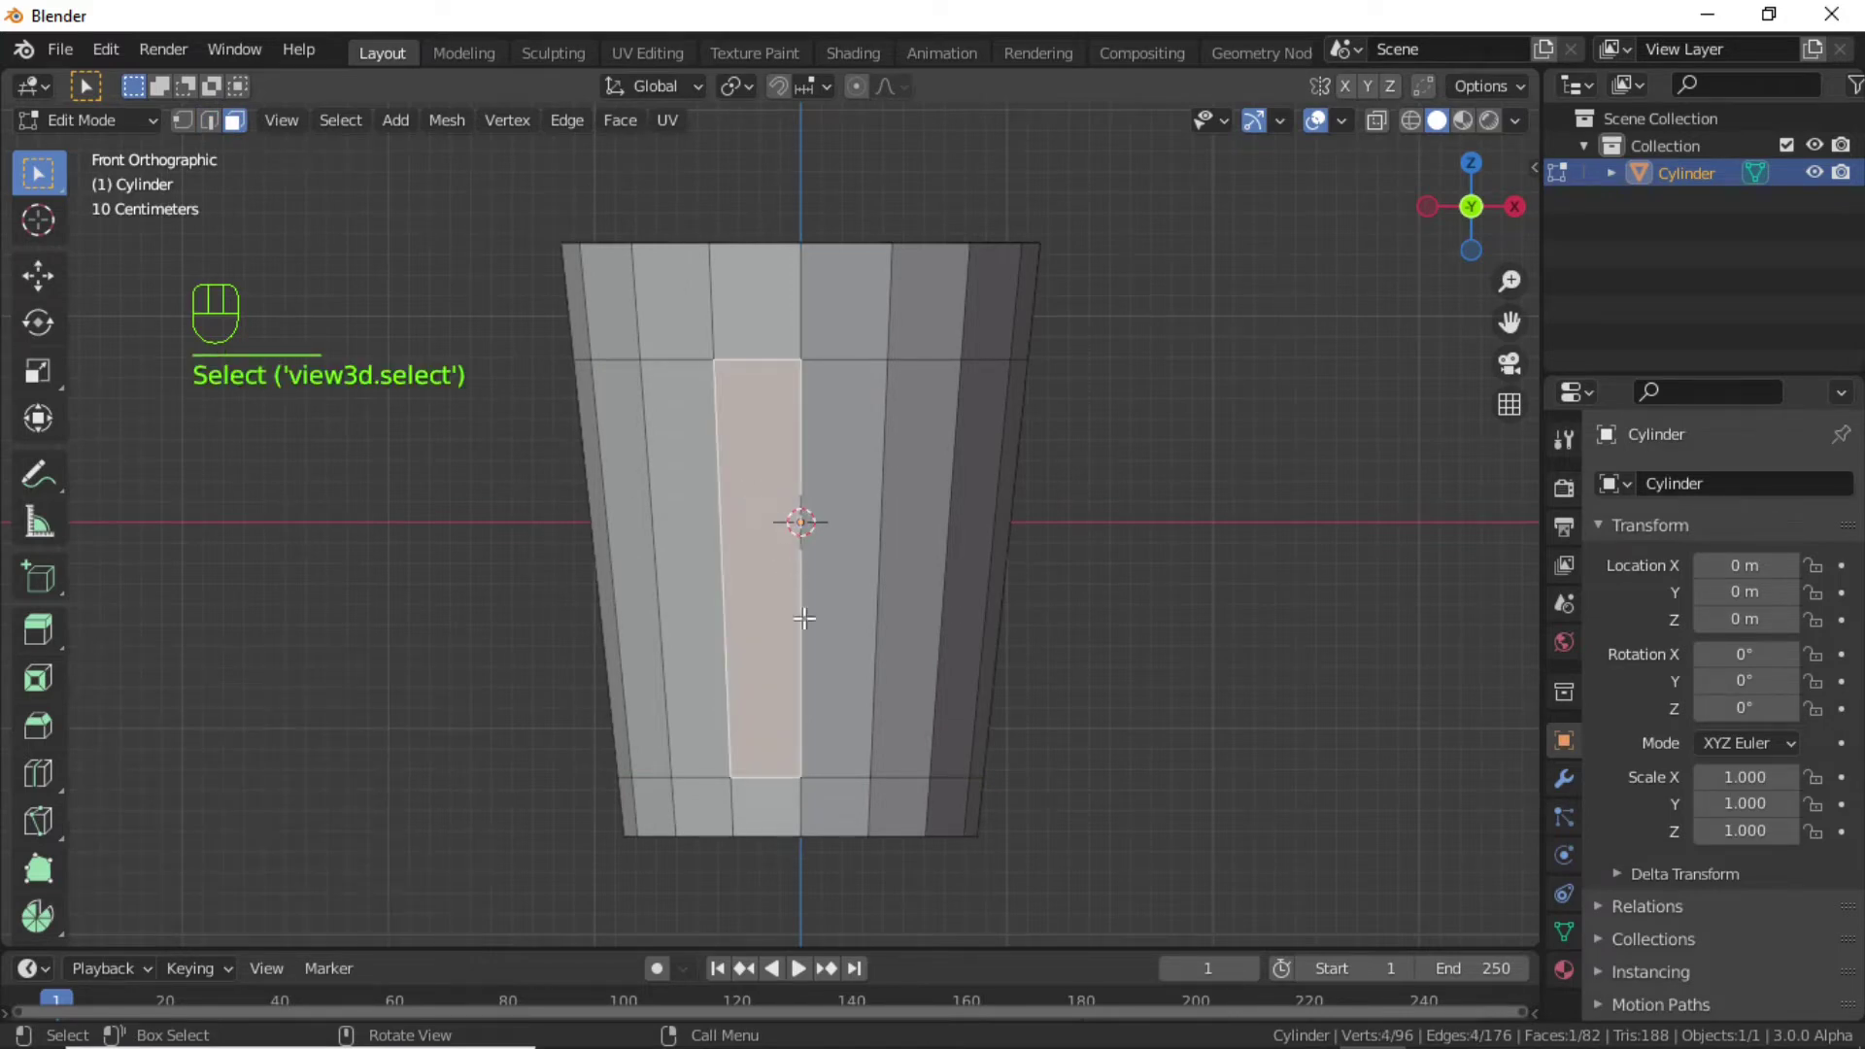
pyautogui.keyDown('shift'); pyautogui.click(916, 502); pyautogui.keyUp('shift')
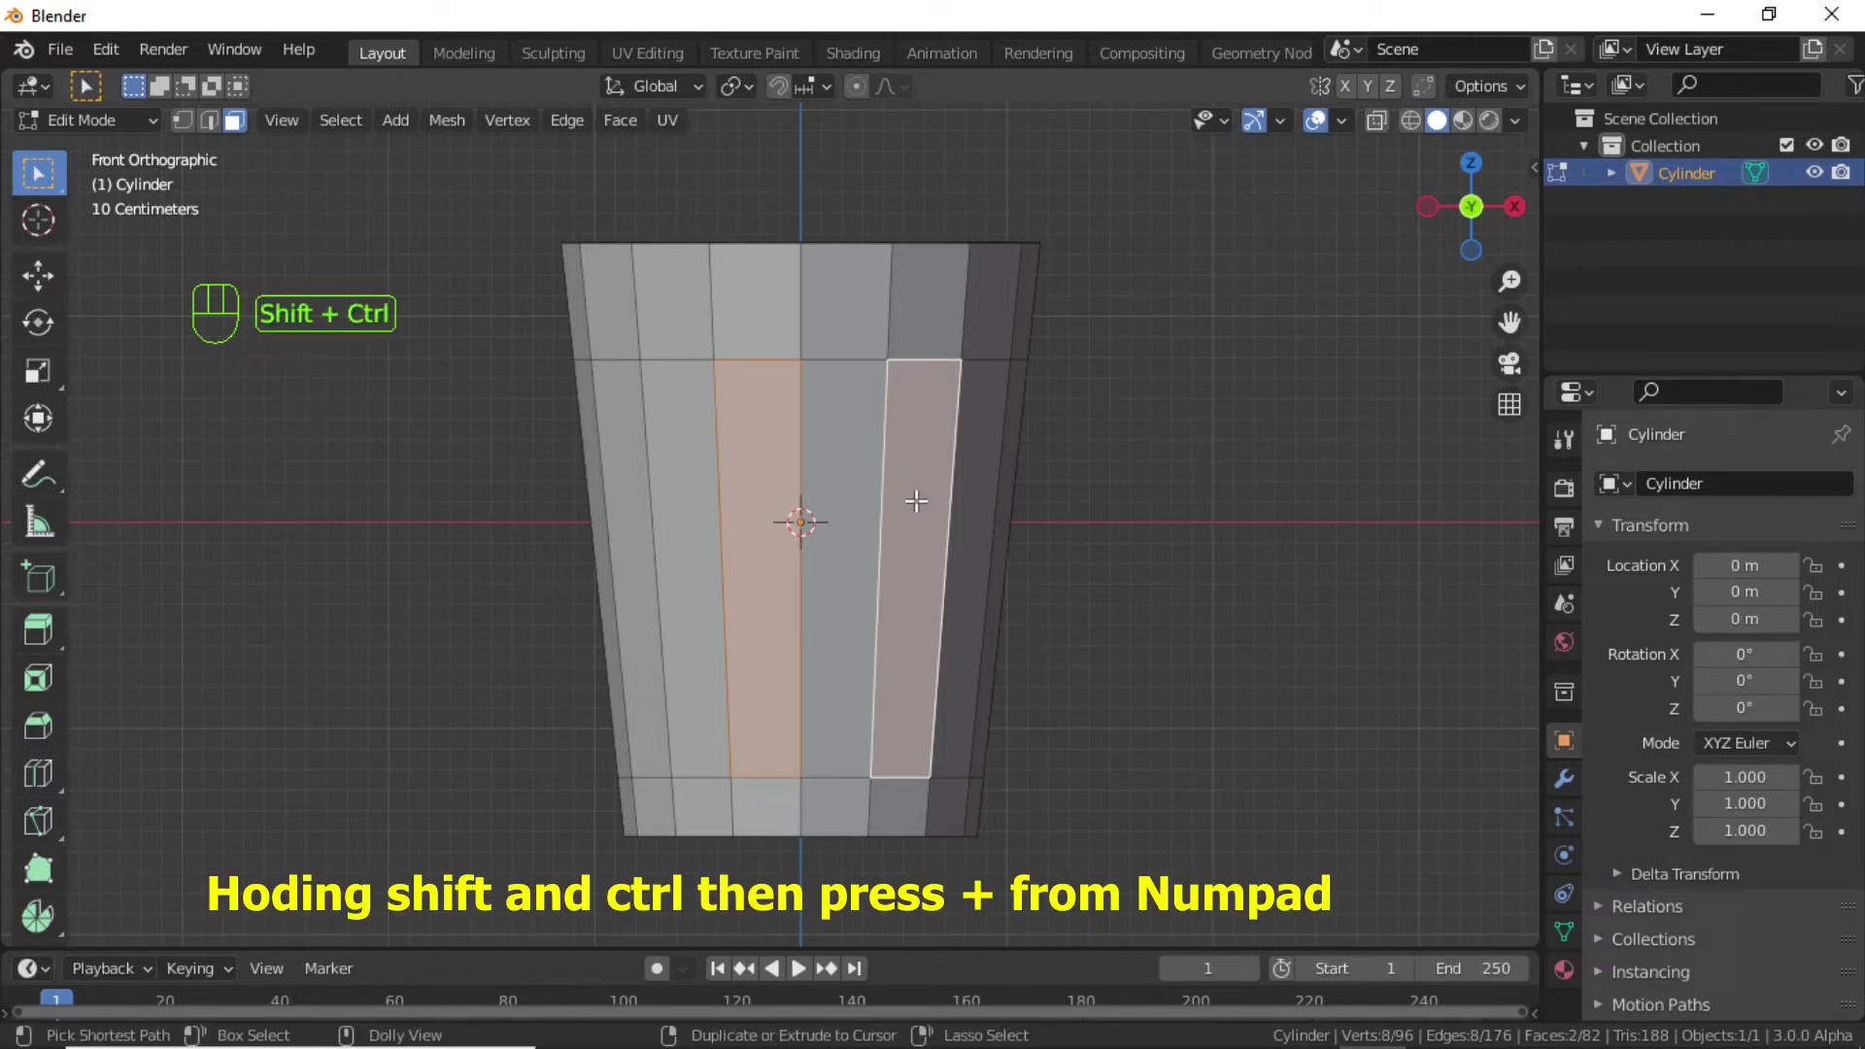
pyautogui.press('shift+ctrl+KP_Add')
pyautogui.press('shift+ctrl+KP_Add')
pyautogui.press('shift+ctrl+KP_Add')
pyautogui.press('shift+ctrl+KP_Add')
pyautogui.press('shift+ctrl+KP_Add')
pyautogui.press('shift+ctrl+KP_Add')
pyautogui.press('shift+ctrl+KP_Add')
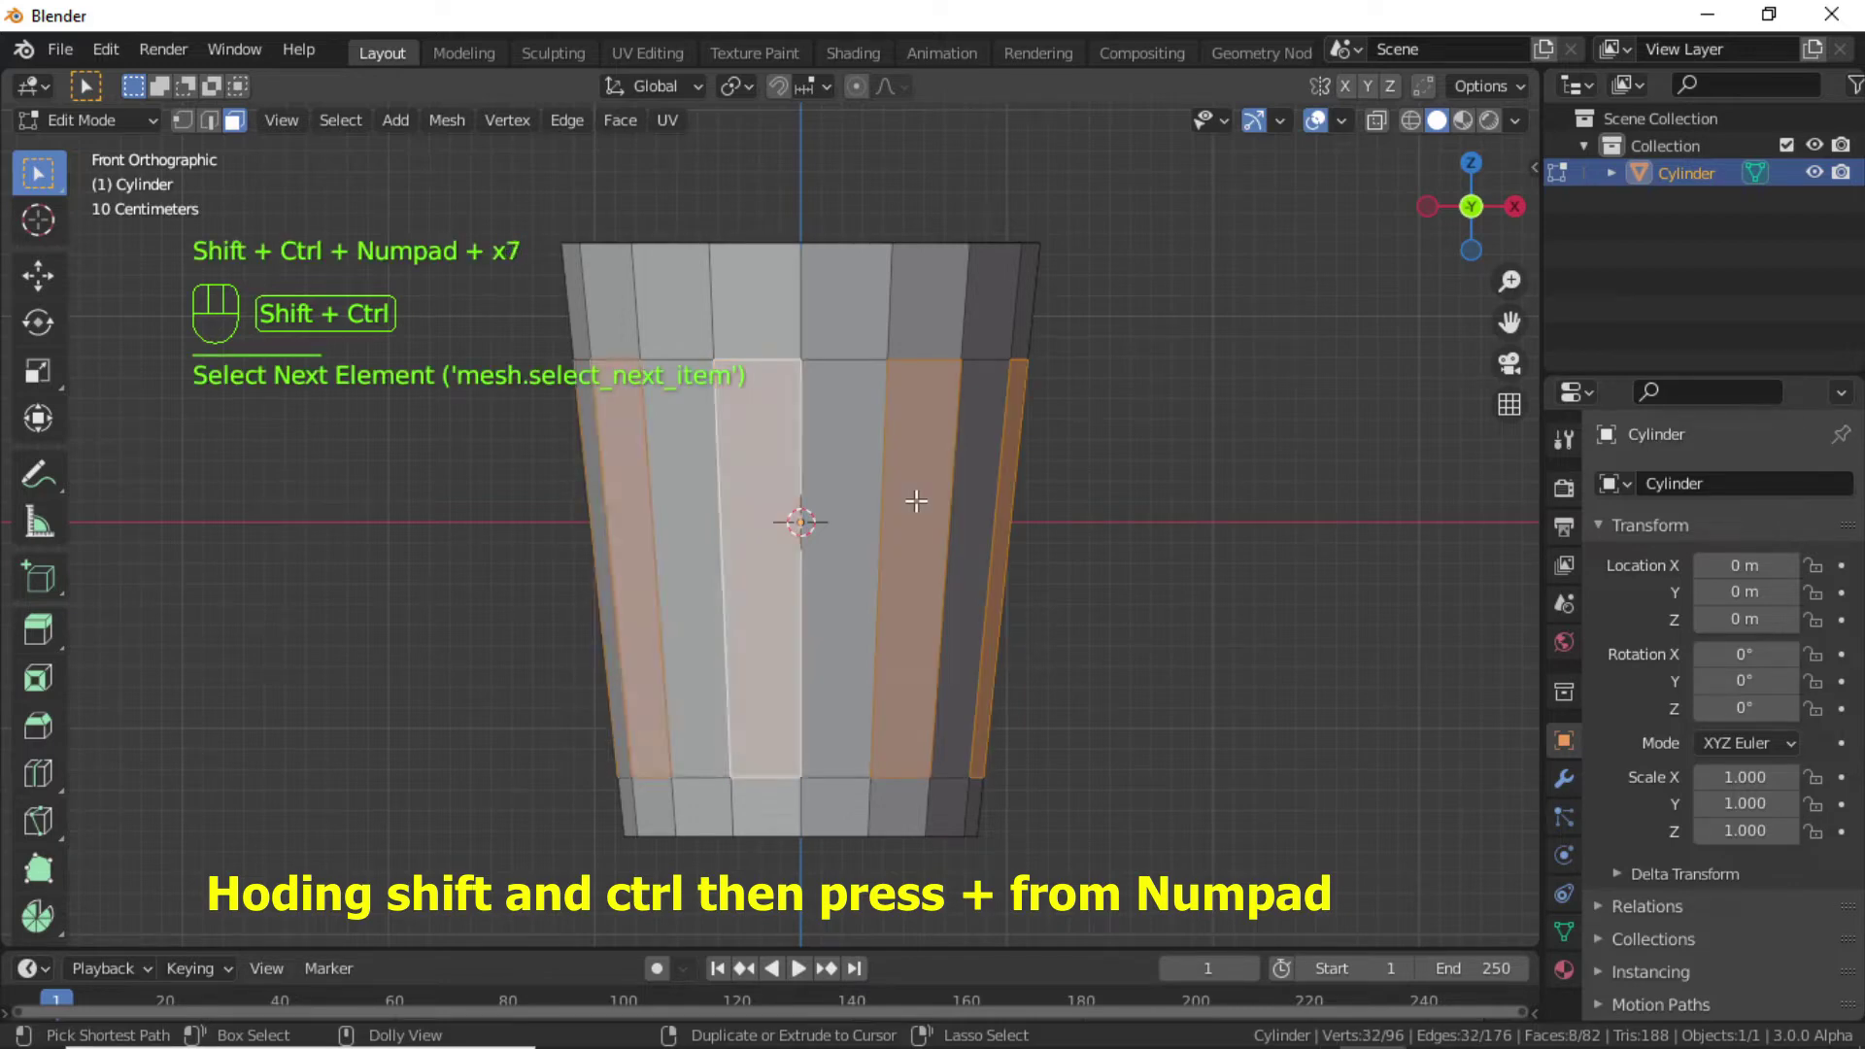
# Extrude the selected faces along their normals into the wall with an offset of -0.14 m.
pyautogui.press('KP_1')
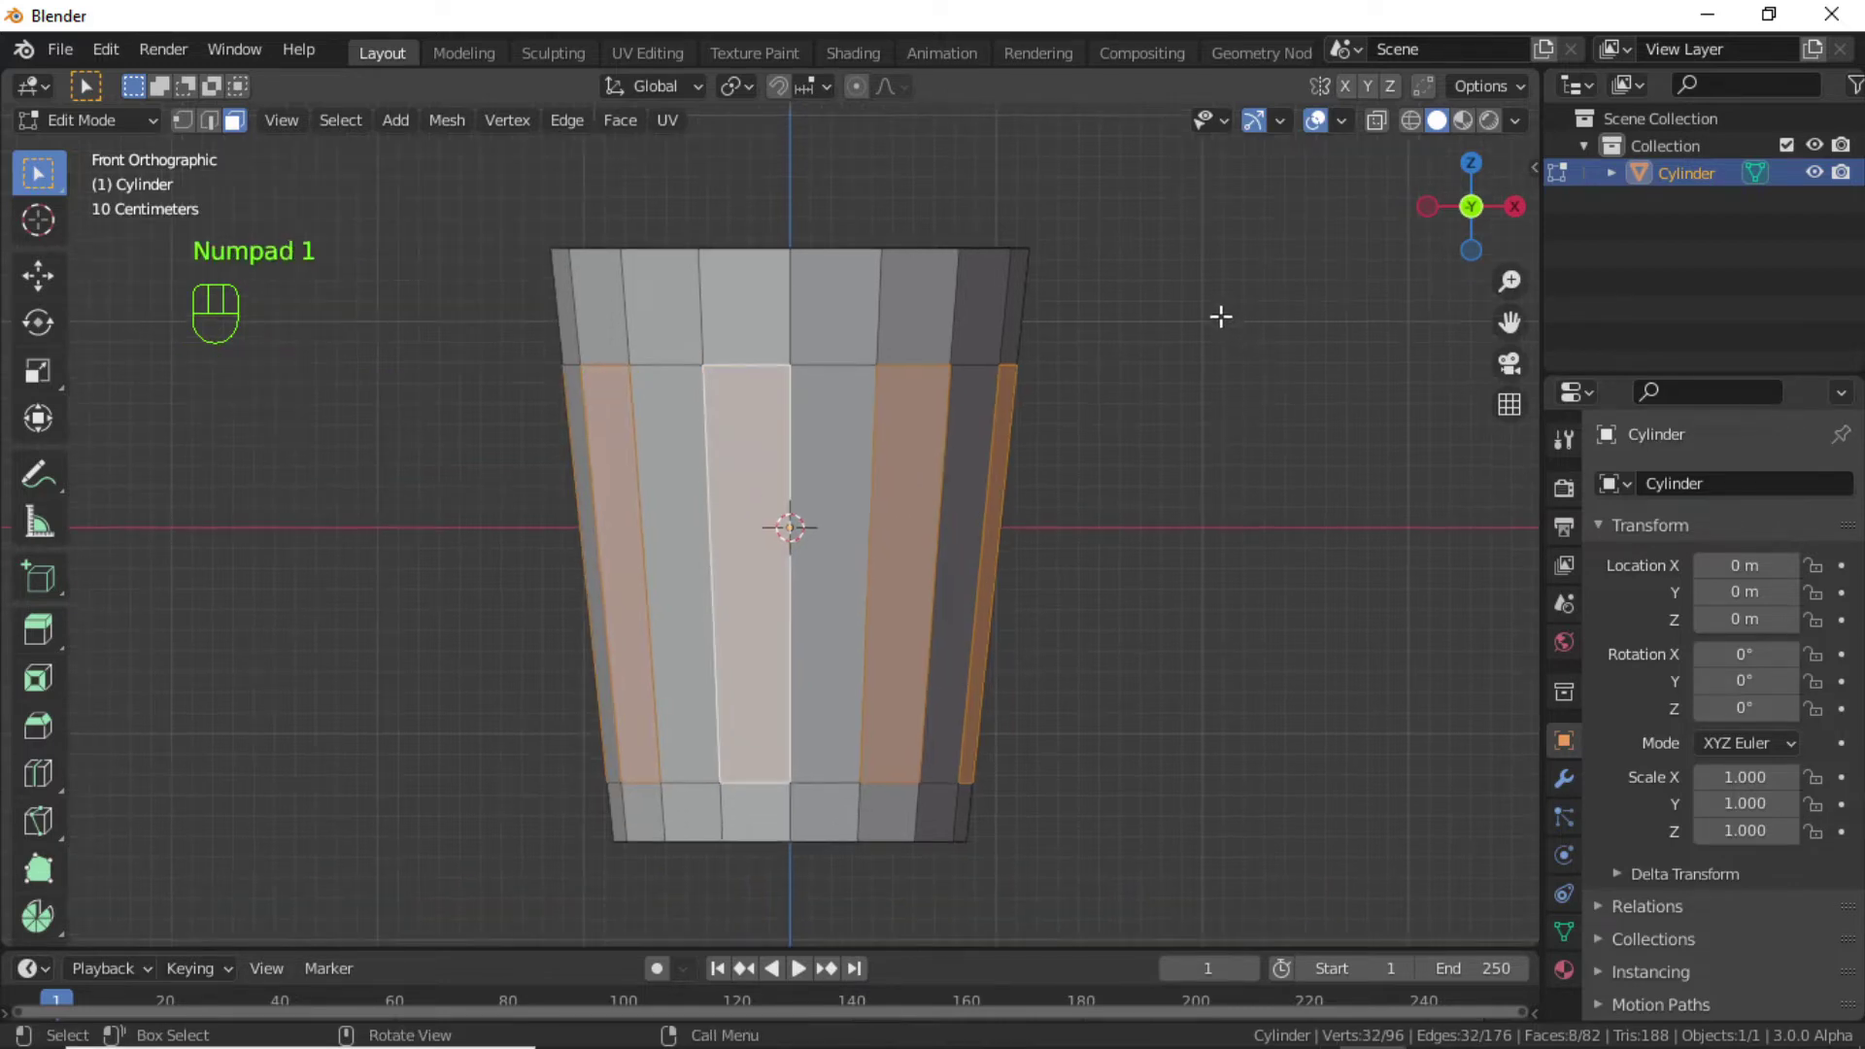
pyautogui.rightClick(1221, 311)
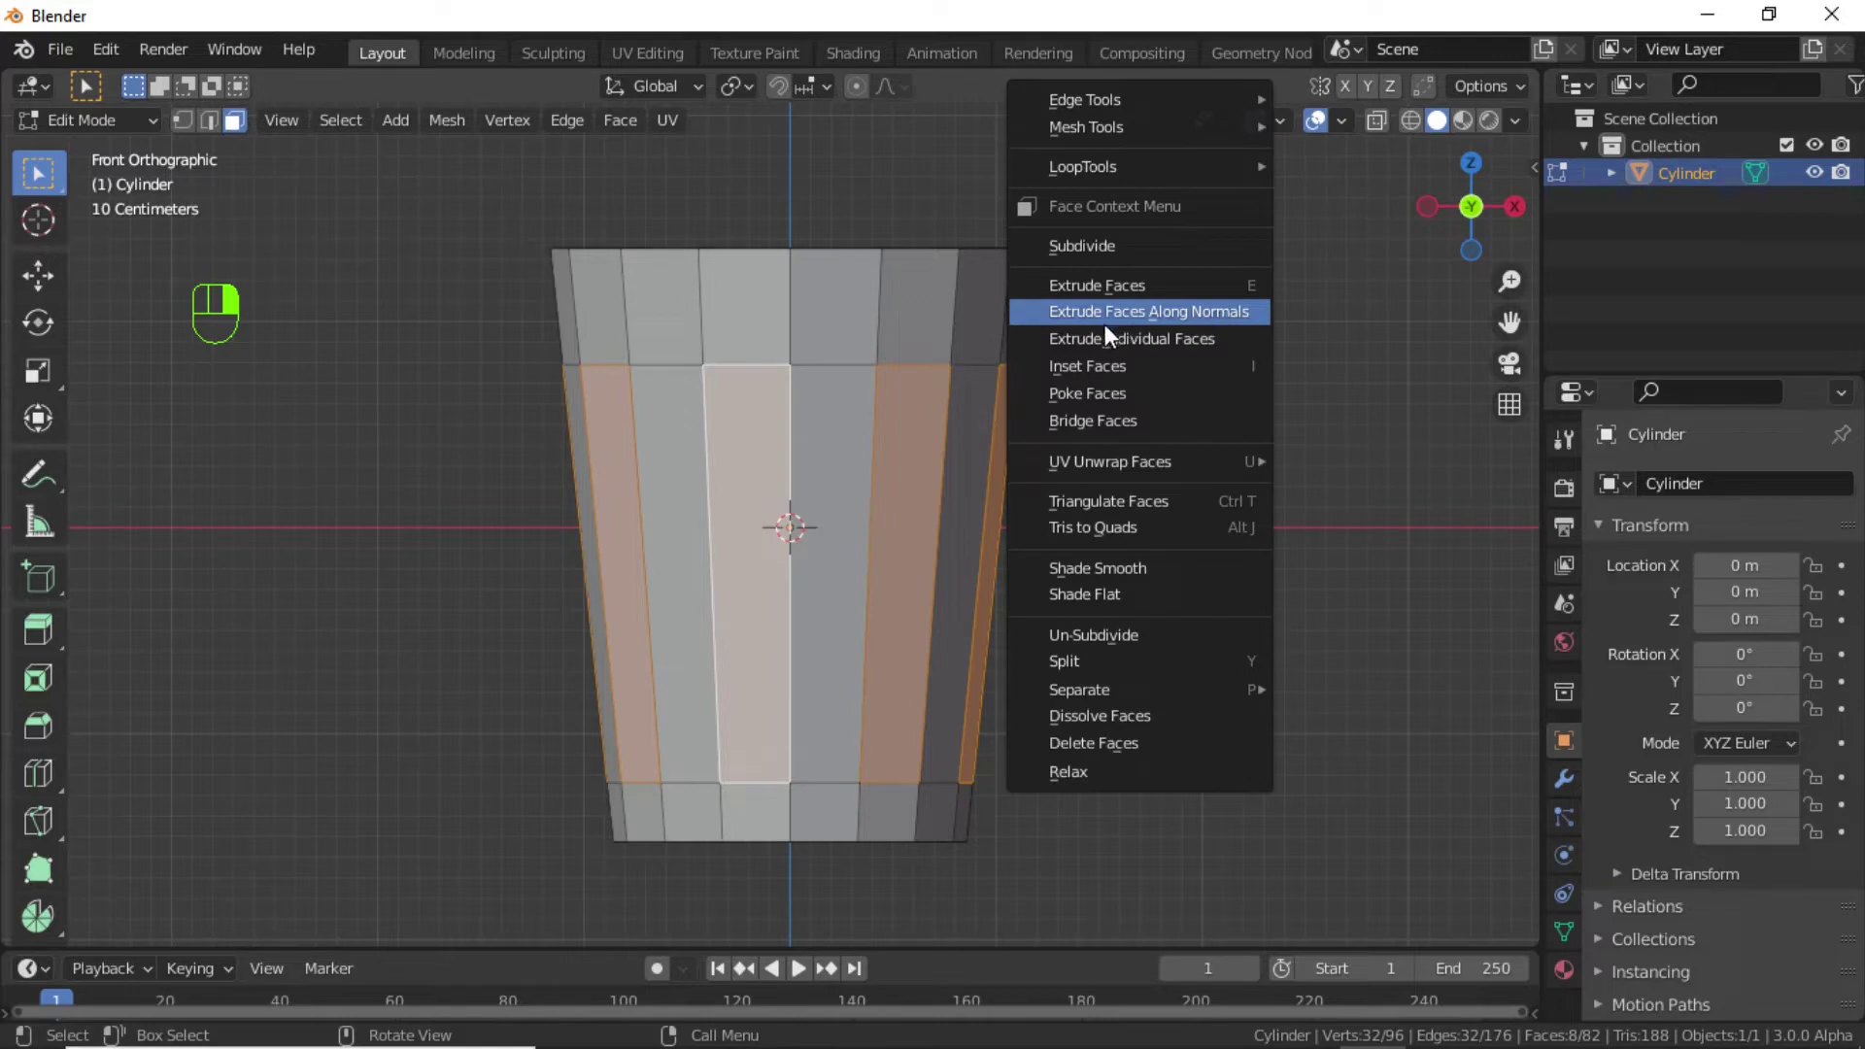
pyautogui.click(1222, 309)
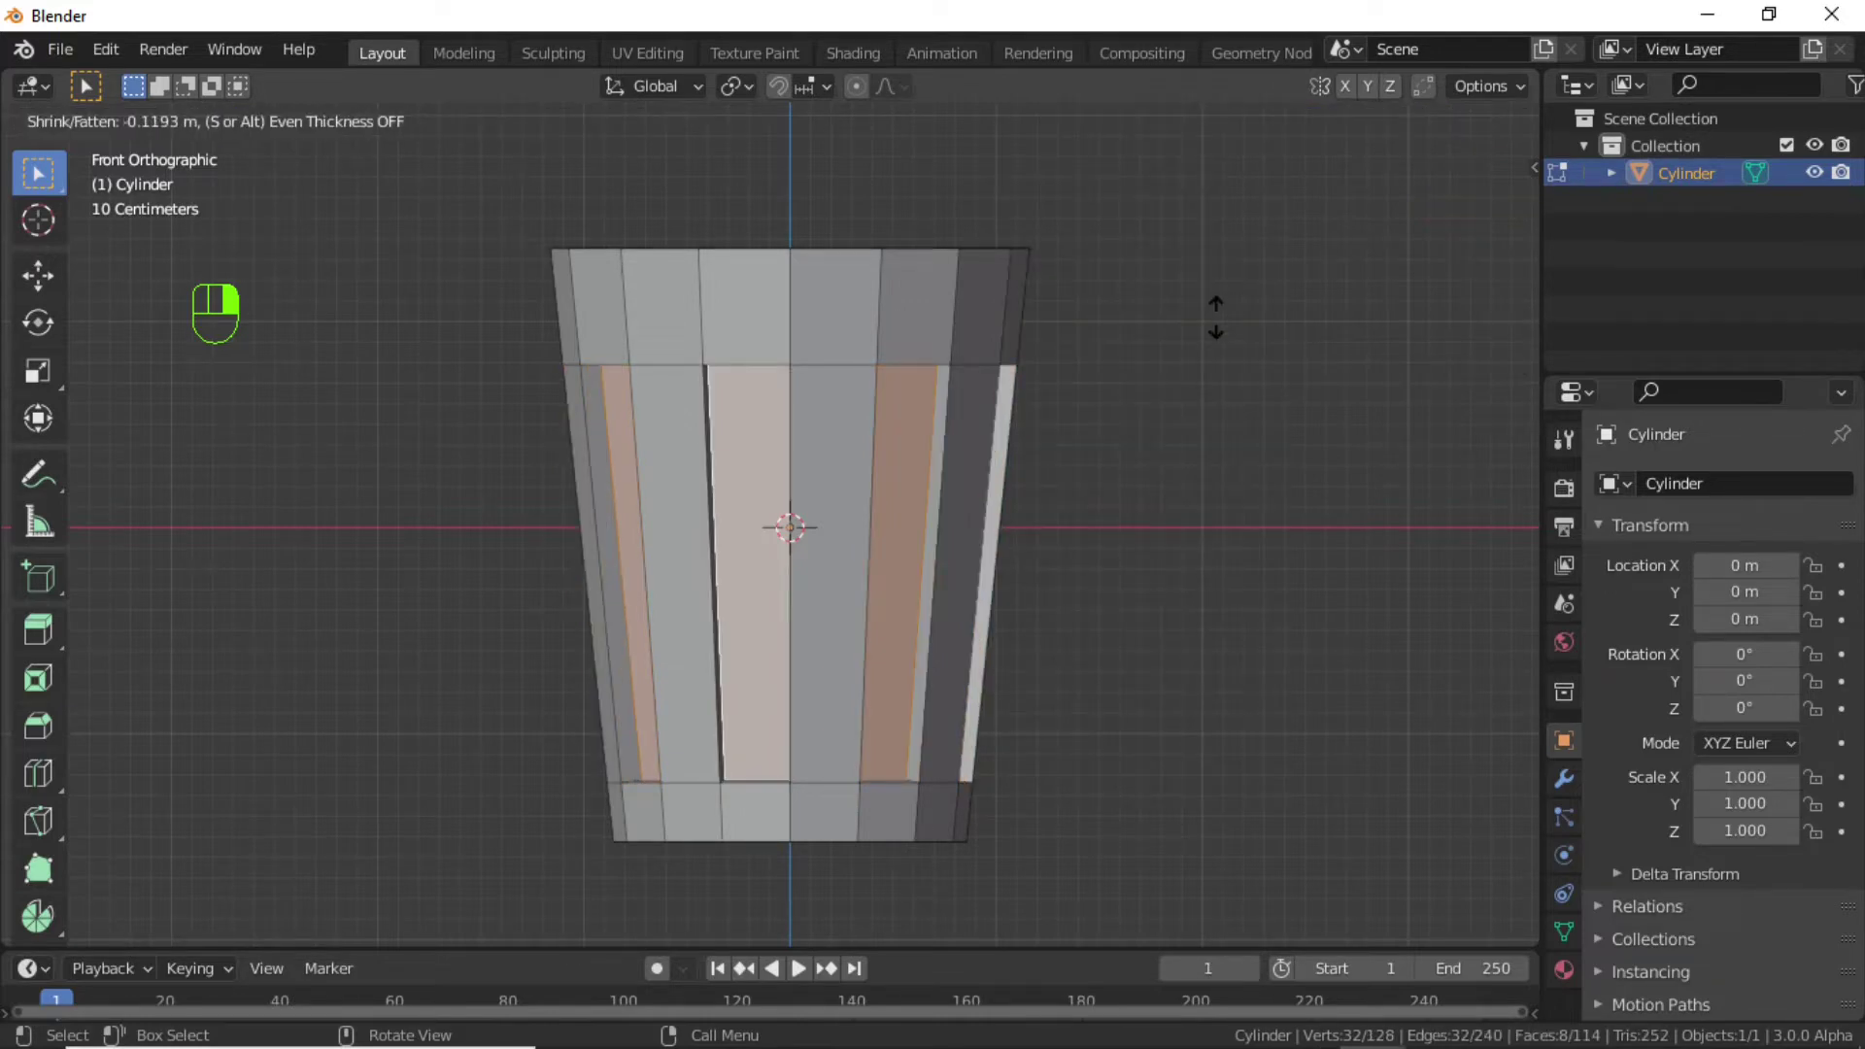
pyautogui.click(1213, 323)
pyautogui.moveTo(1212, 323); pyautogui.dragTo(1124, 512, button='middle')
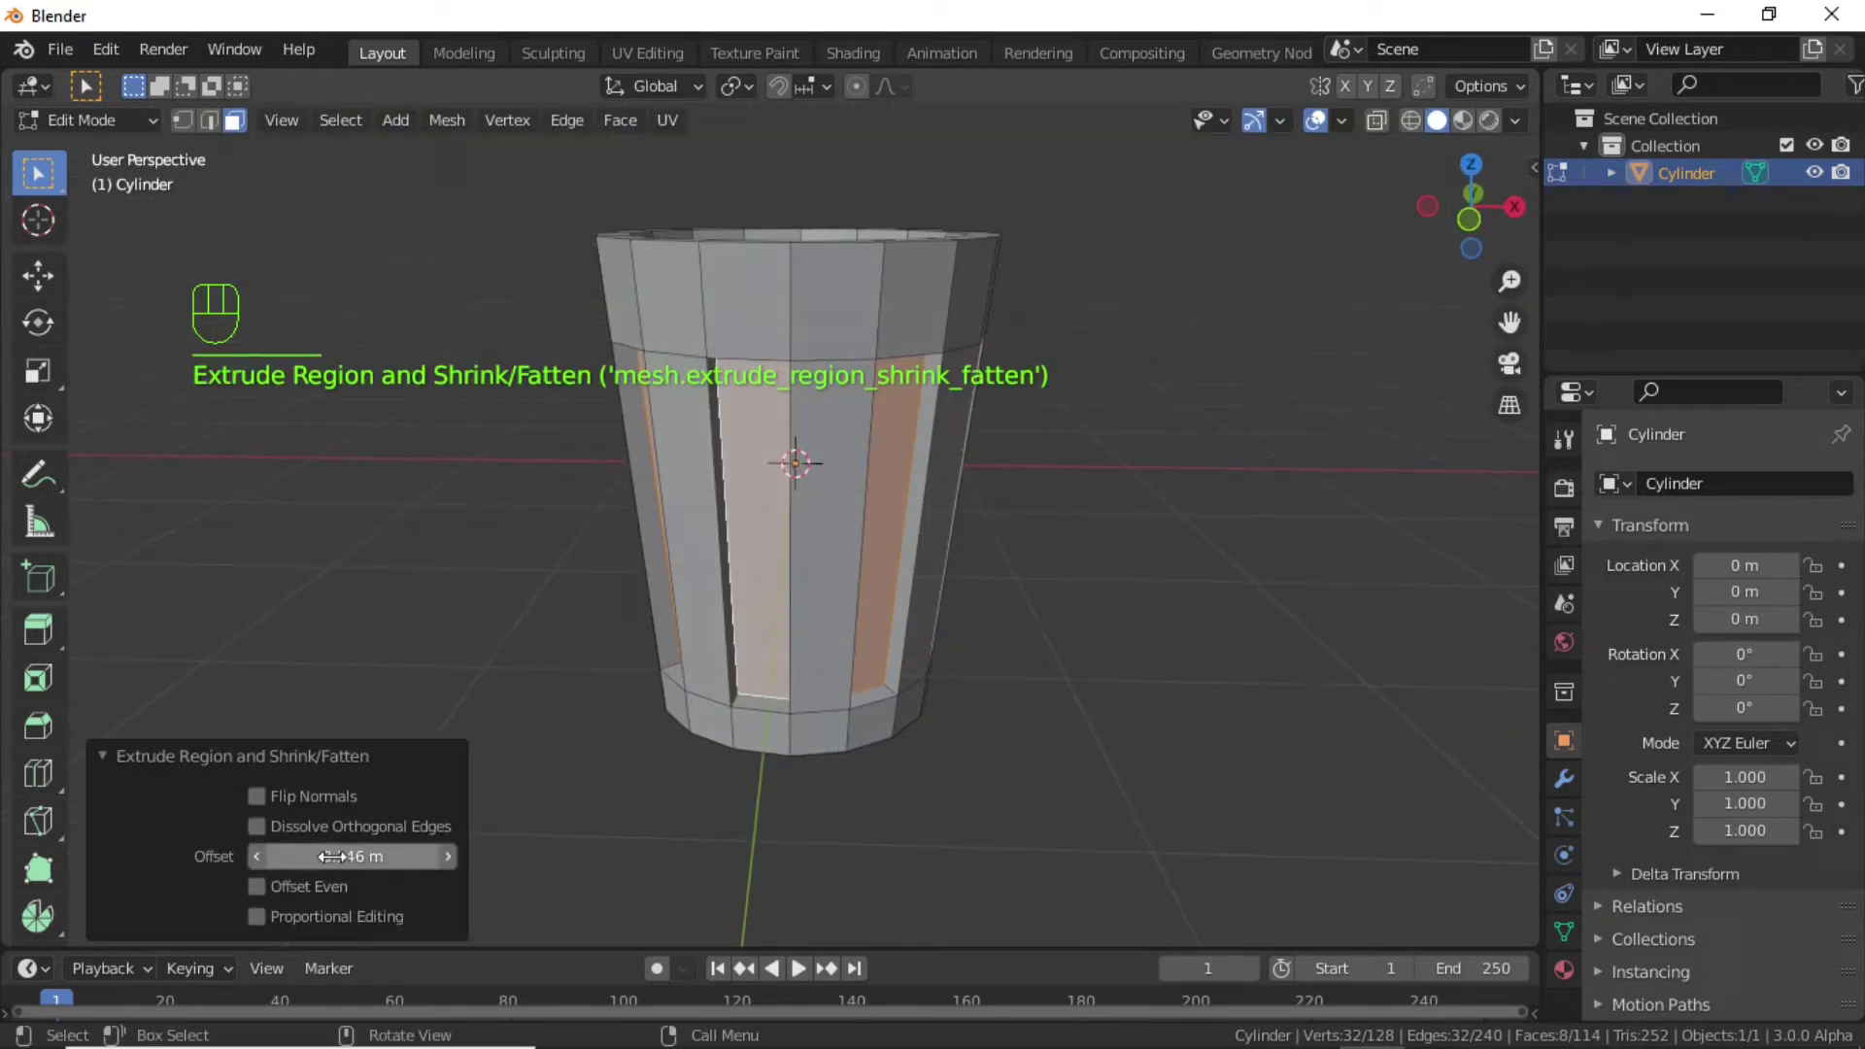
pyautogui.keyDown('shift'); pyautogui.moveTo(346, 860); pyautogui.dragTo(369, 860); pyautogui.keyUp('shift')
pyautogui.press('KP_1')
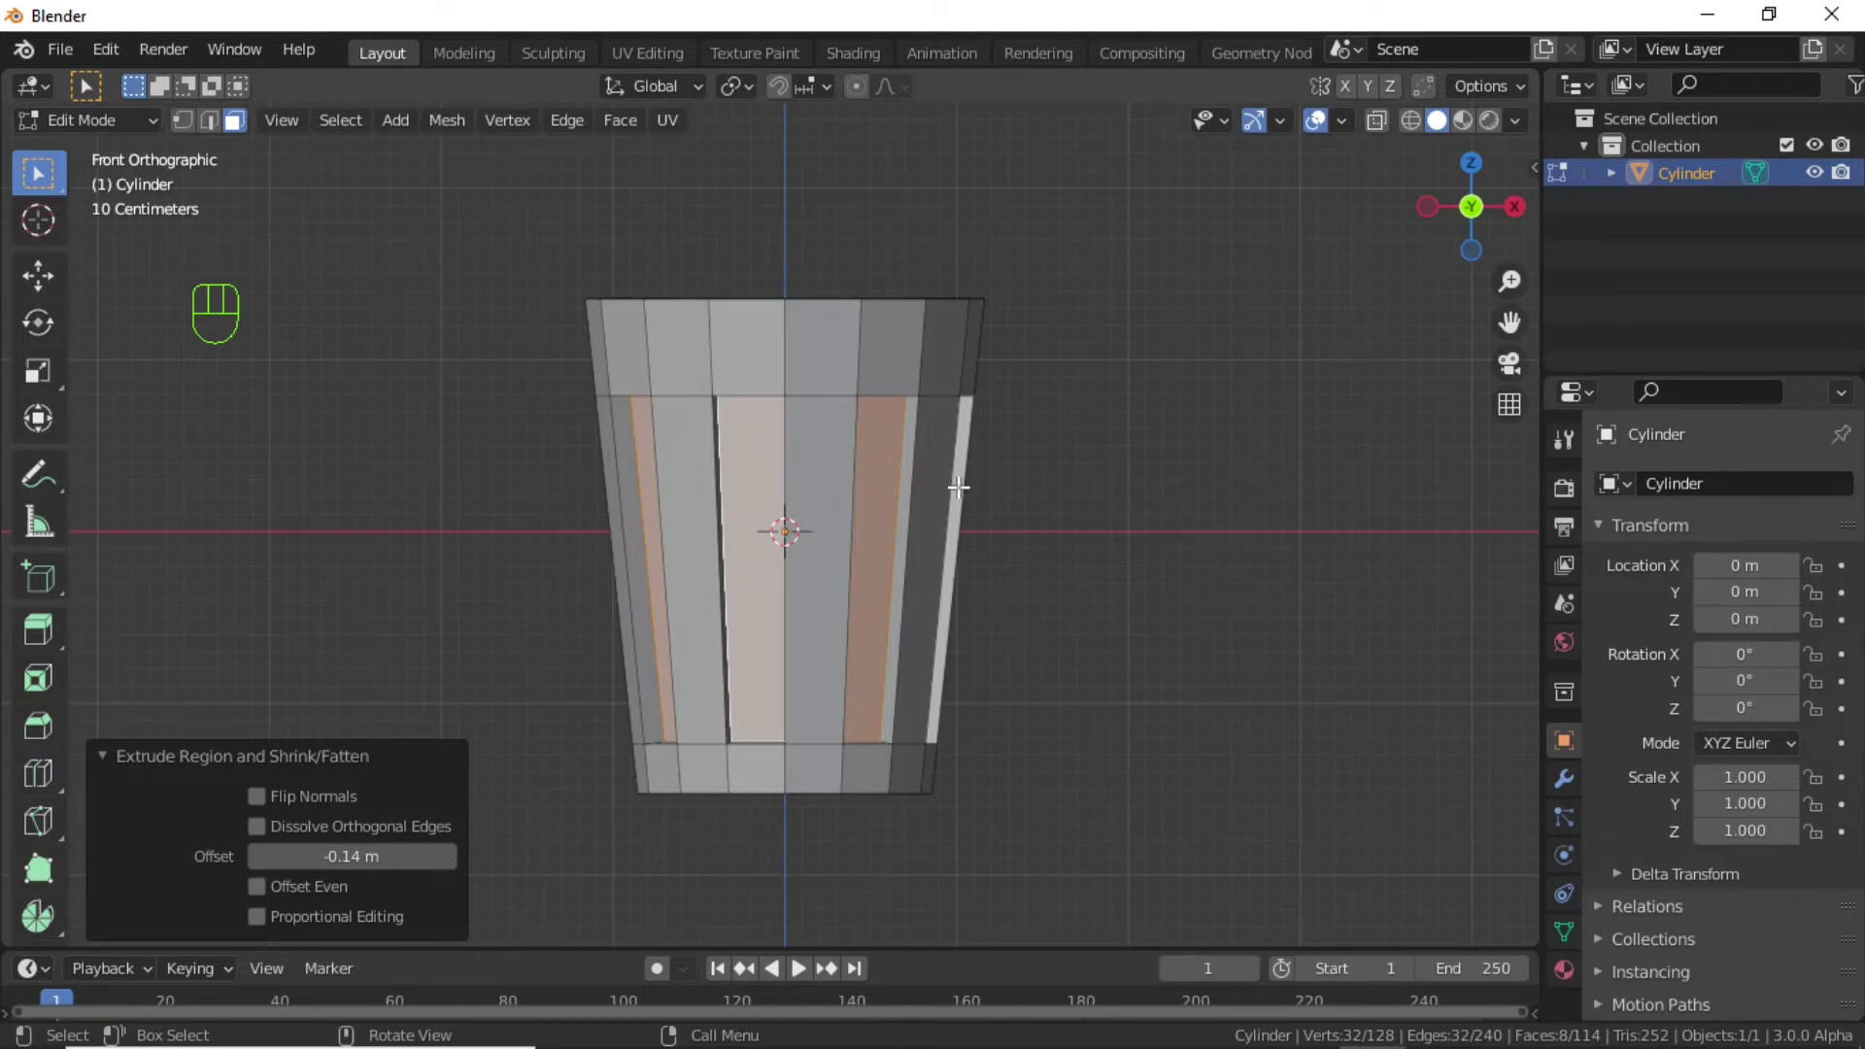
# Add a Subdivision Surface modifier to the glass with viewport and render levels both set to 3.
pyautogui.click(1564, 778)
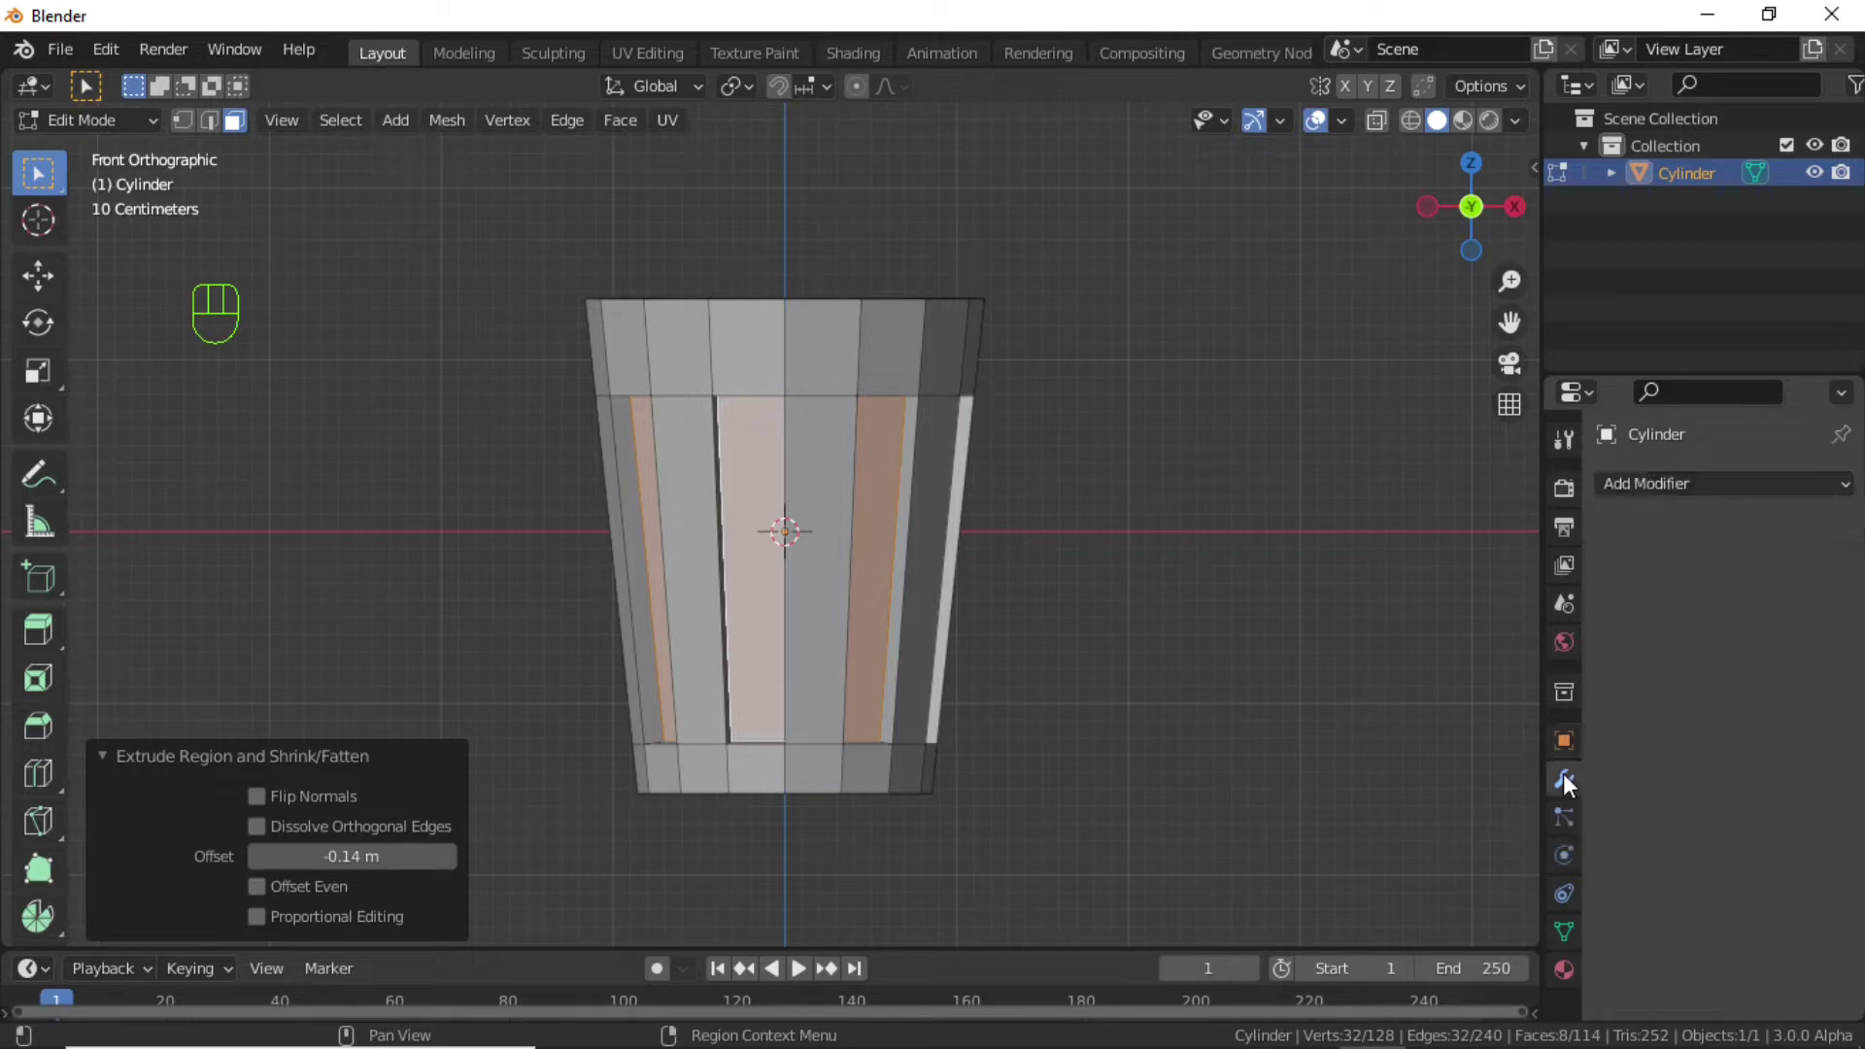
pyautogui.click(1645, 485)
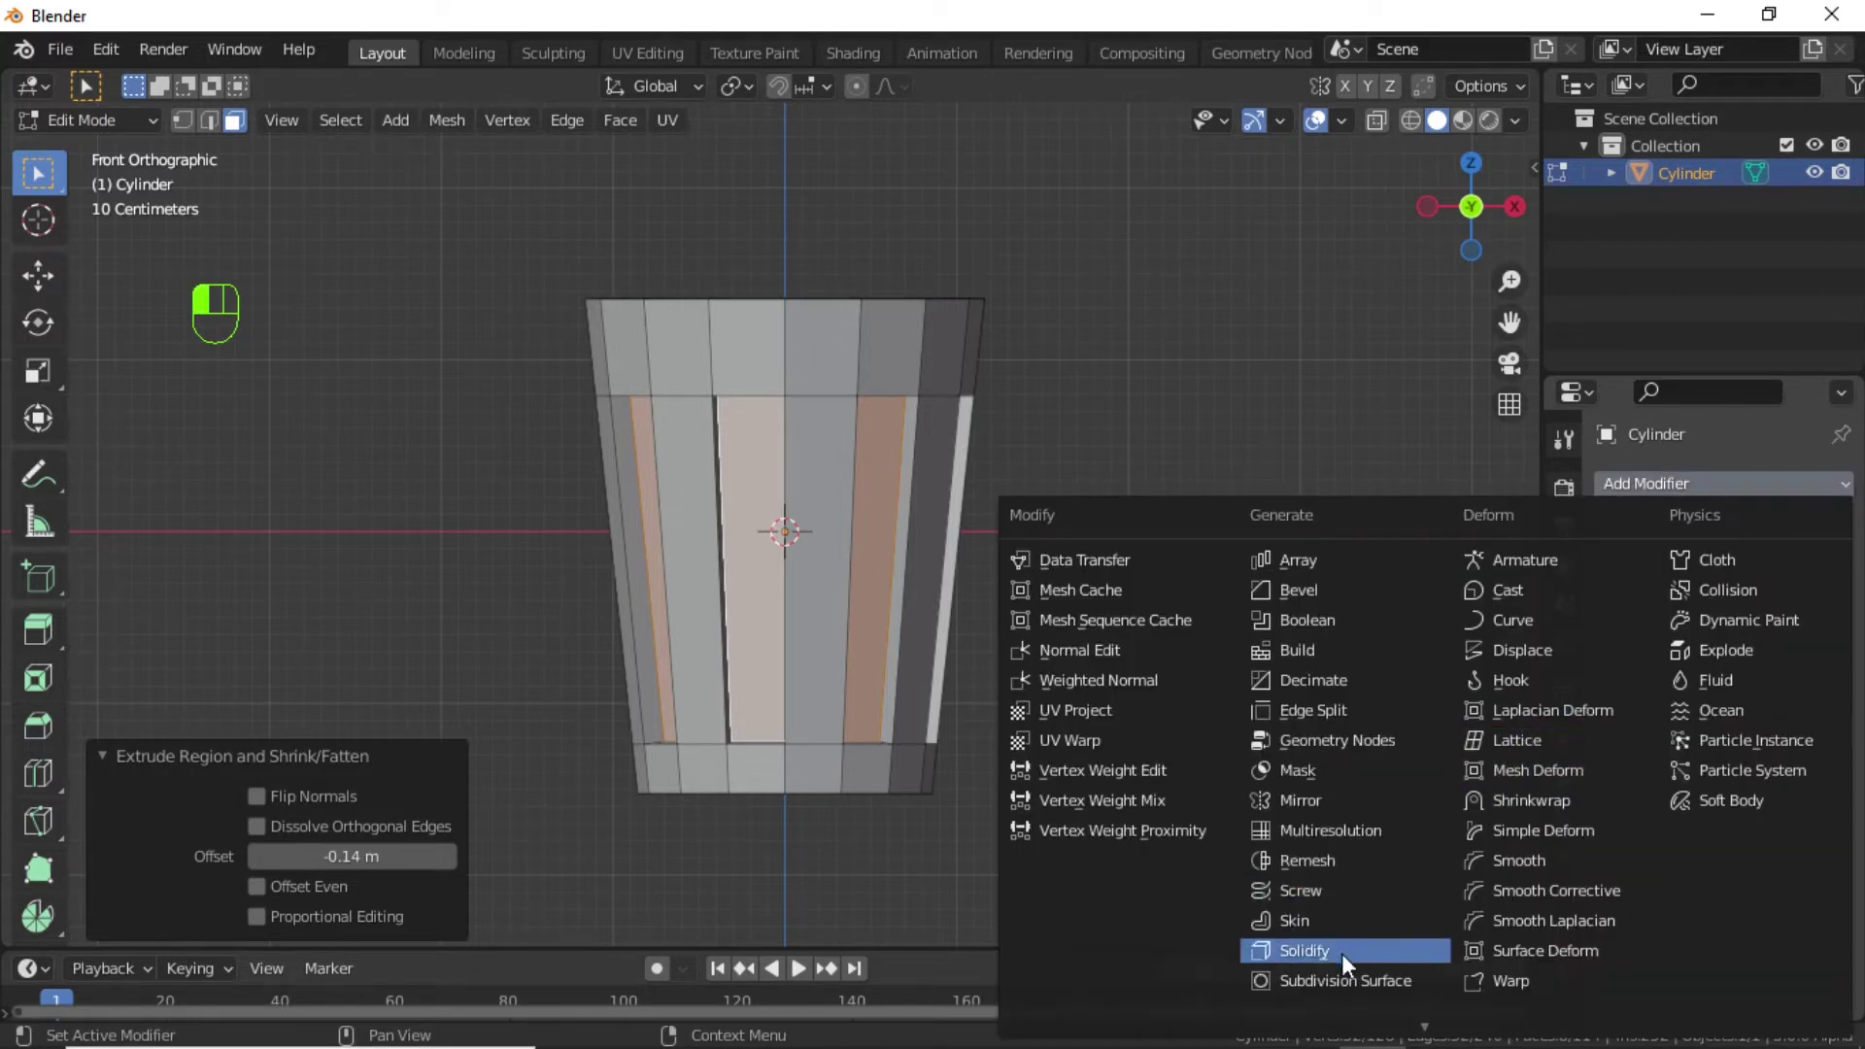
pyautogui.click(1391, 975)
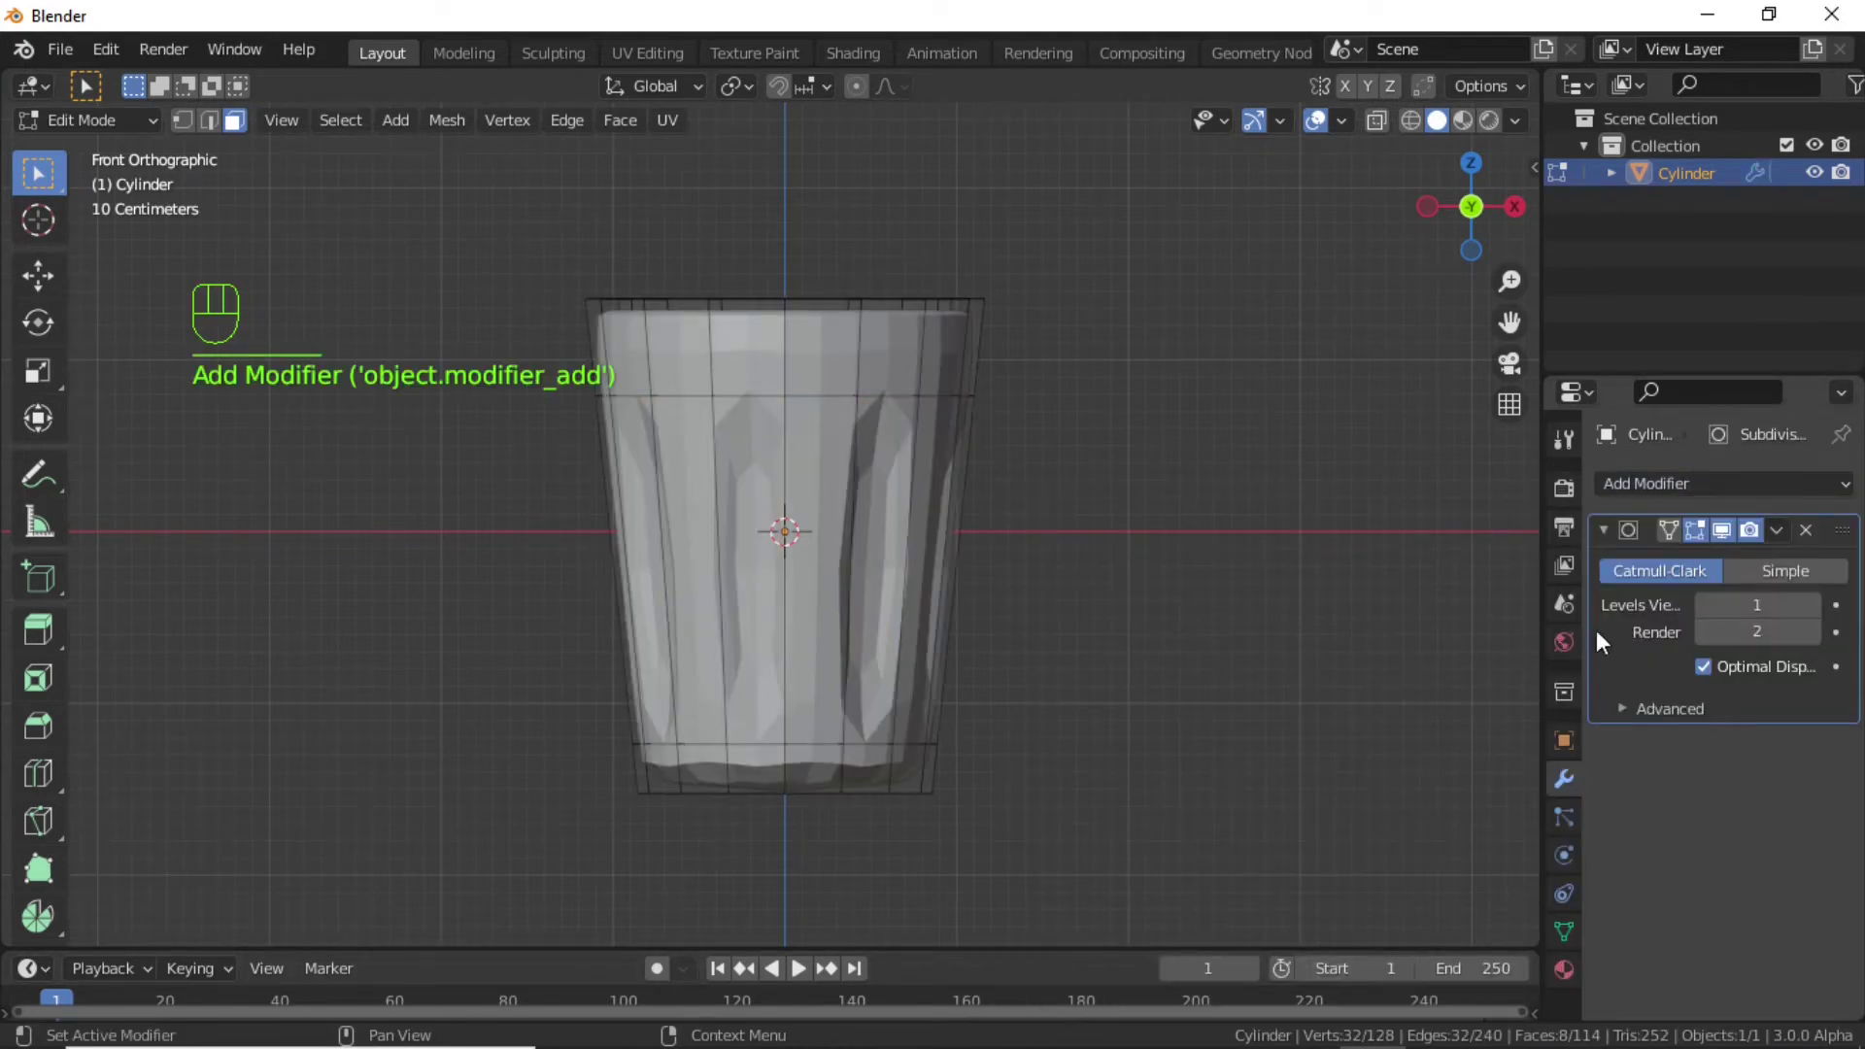
pyautogui.click(1813, 605)
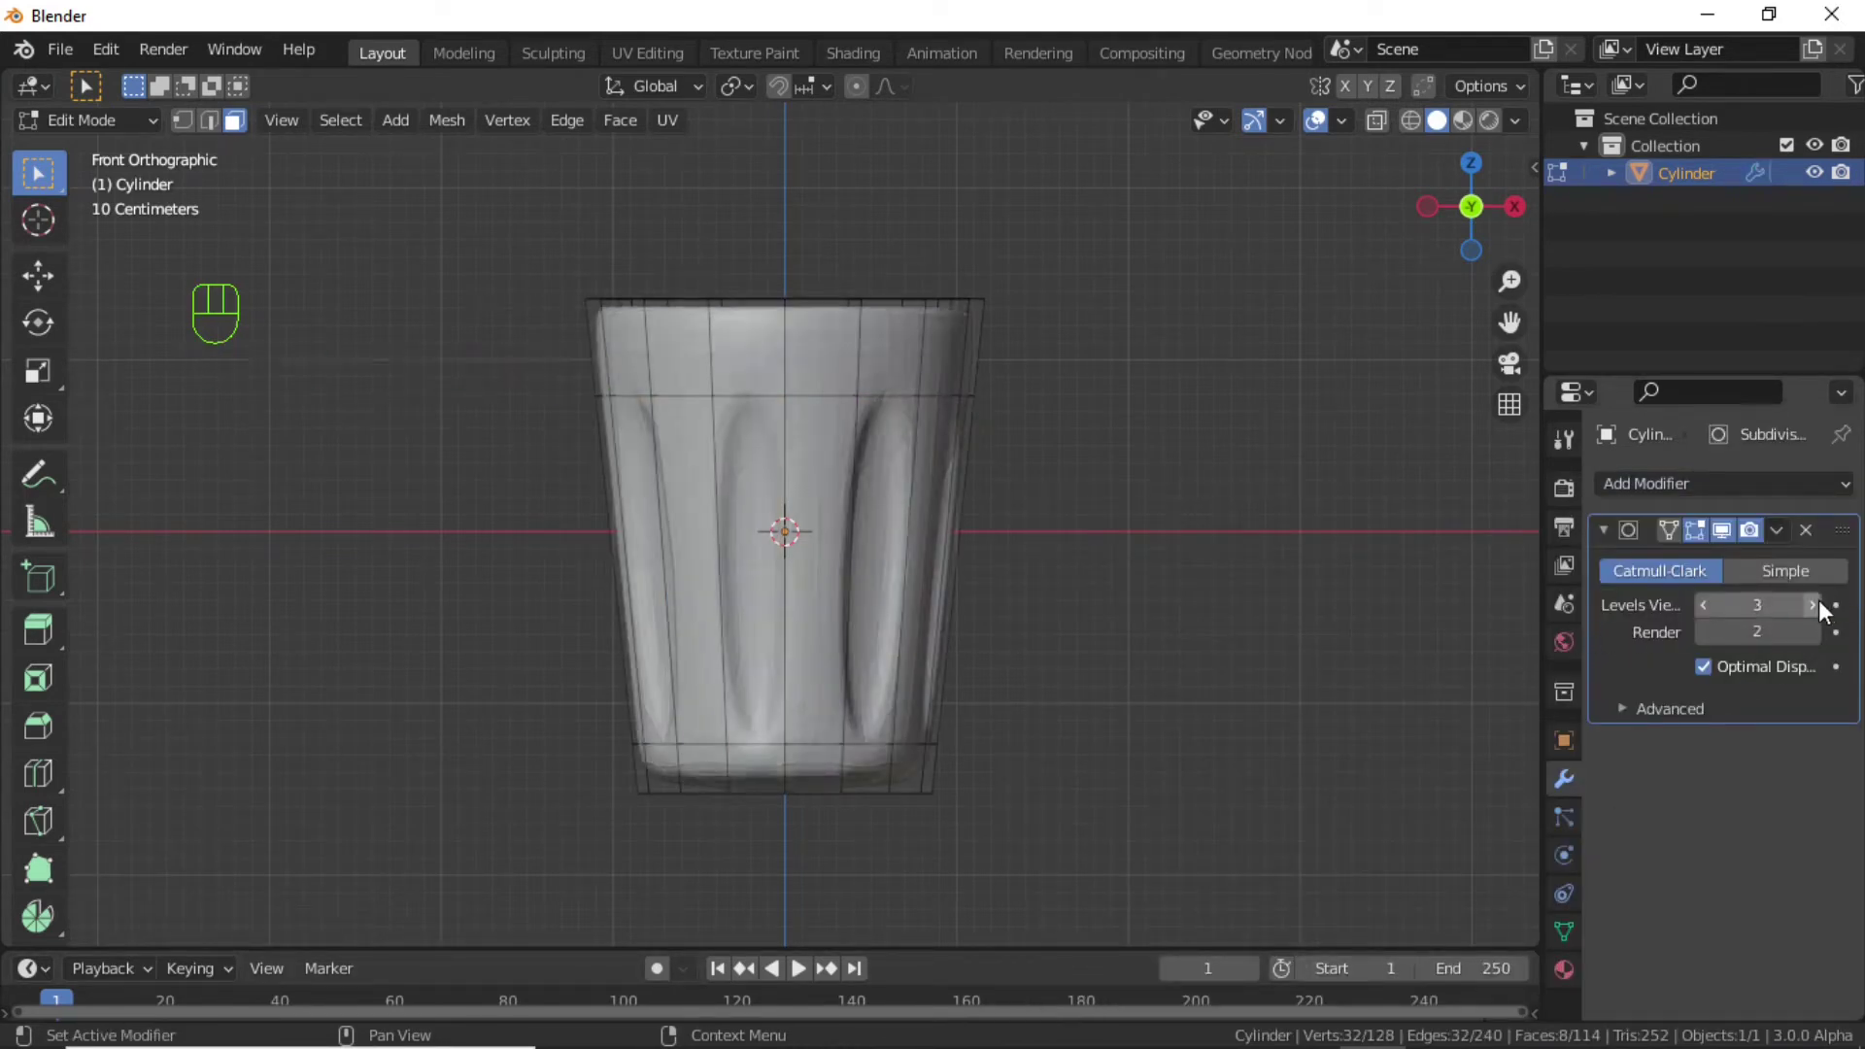
pyautogui.click(1812, 604)
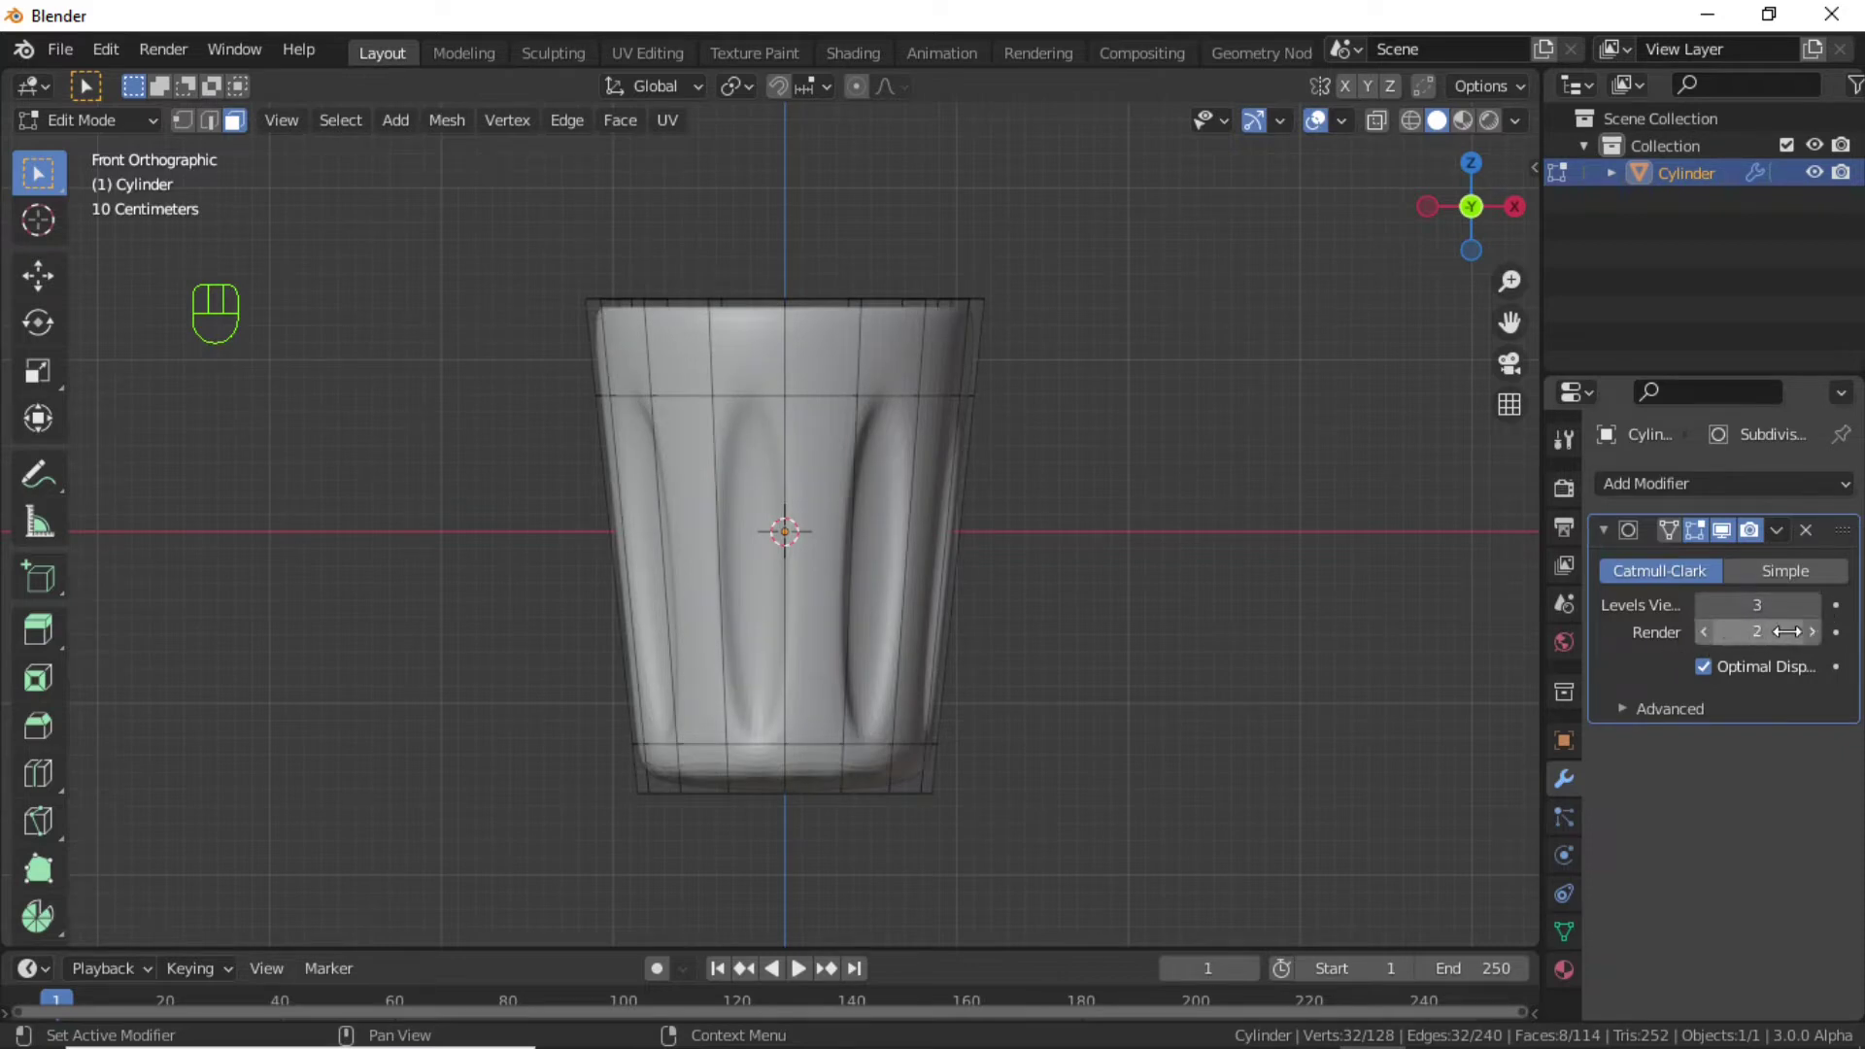
pyautogui.click(1815, 630)
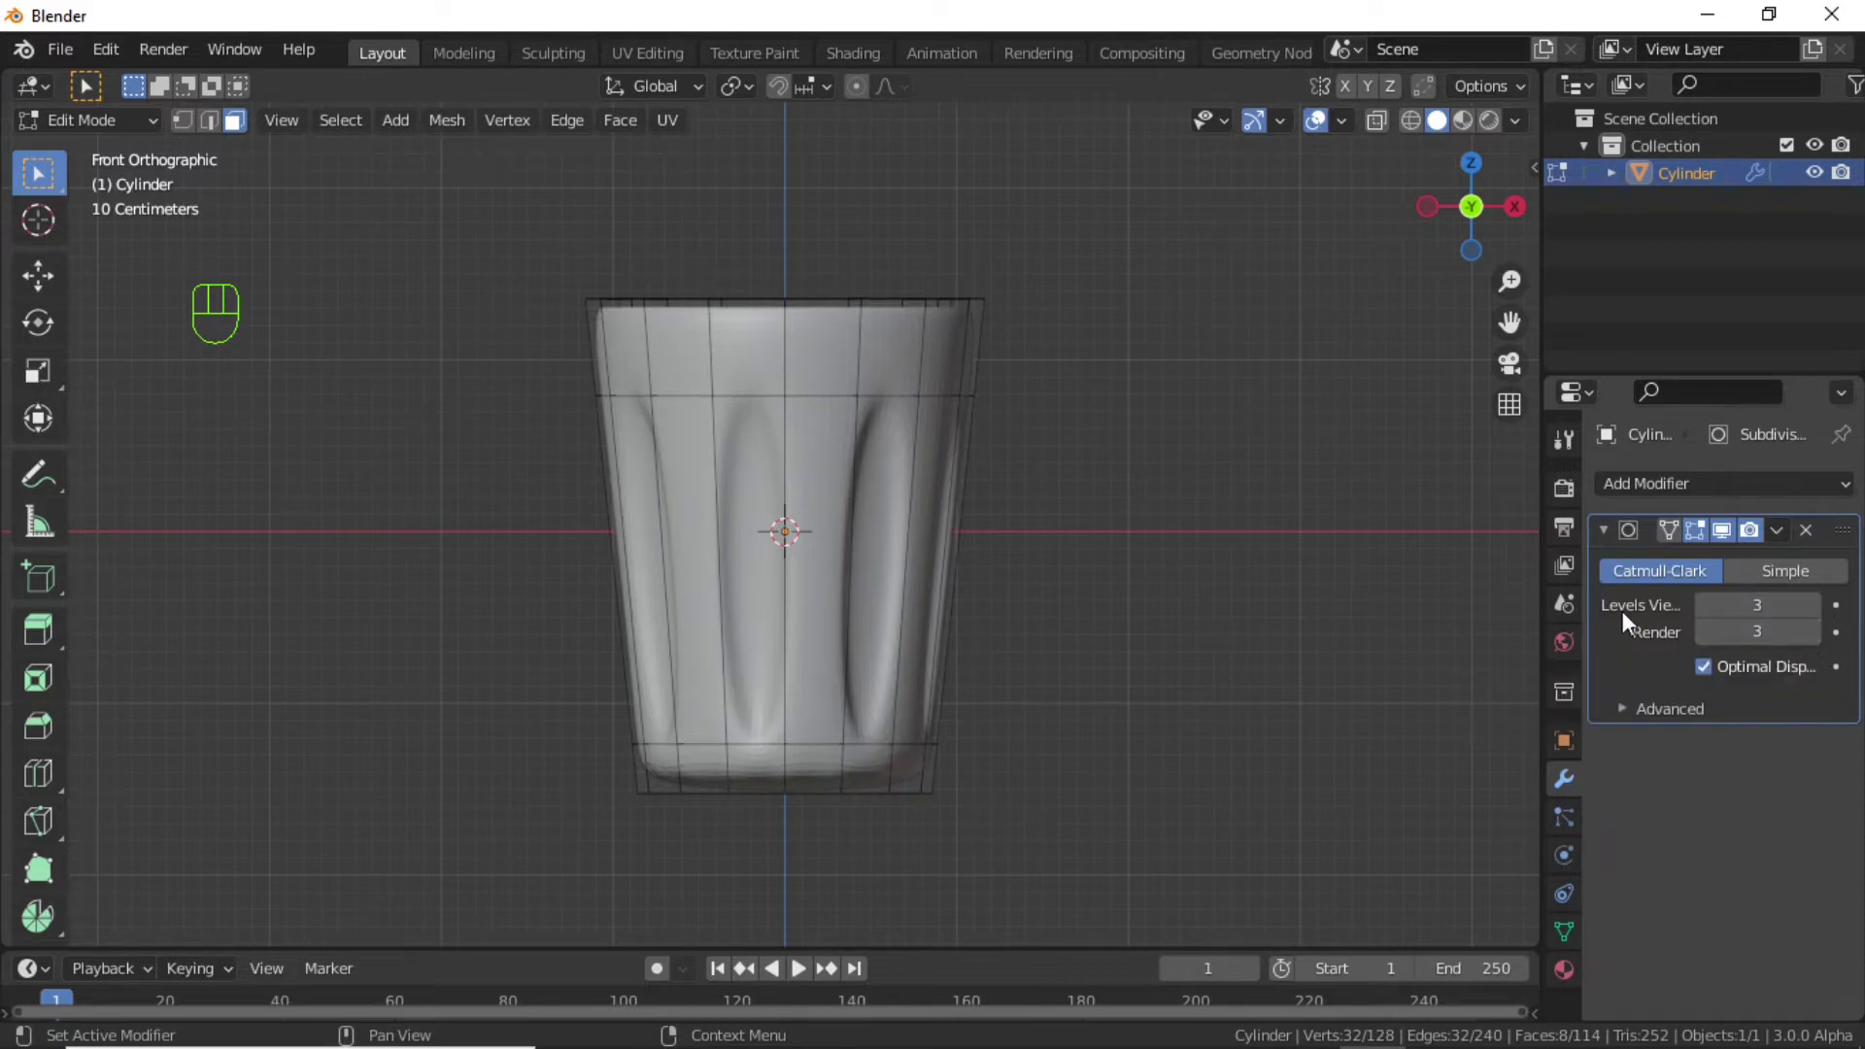
# Inspect the smoothed glass from the front, turn off the modifier's viewport display, and clear the face selection.
pyautogui.scroll(3, 1088, 664)
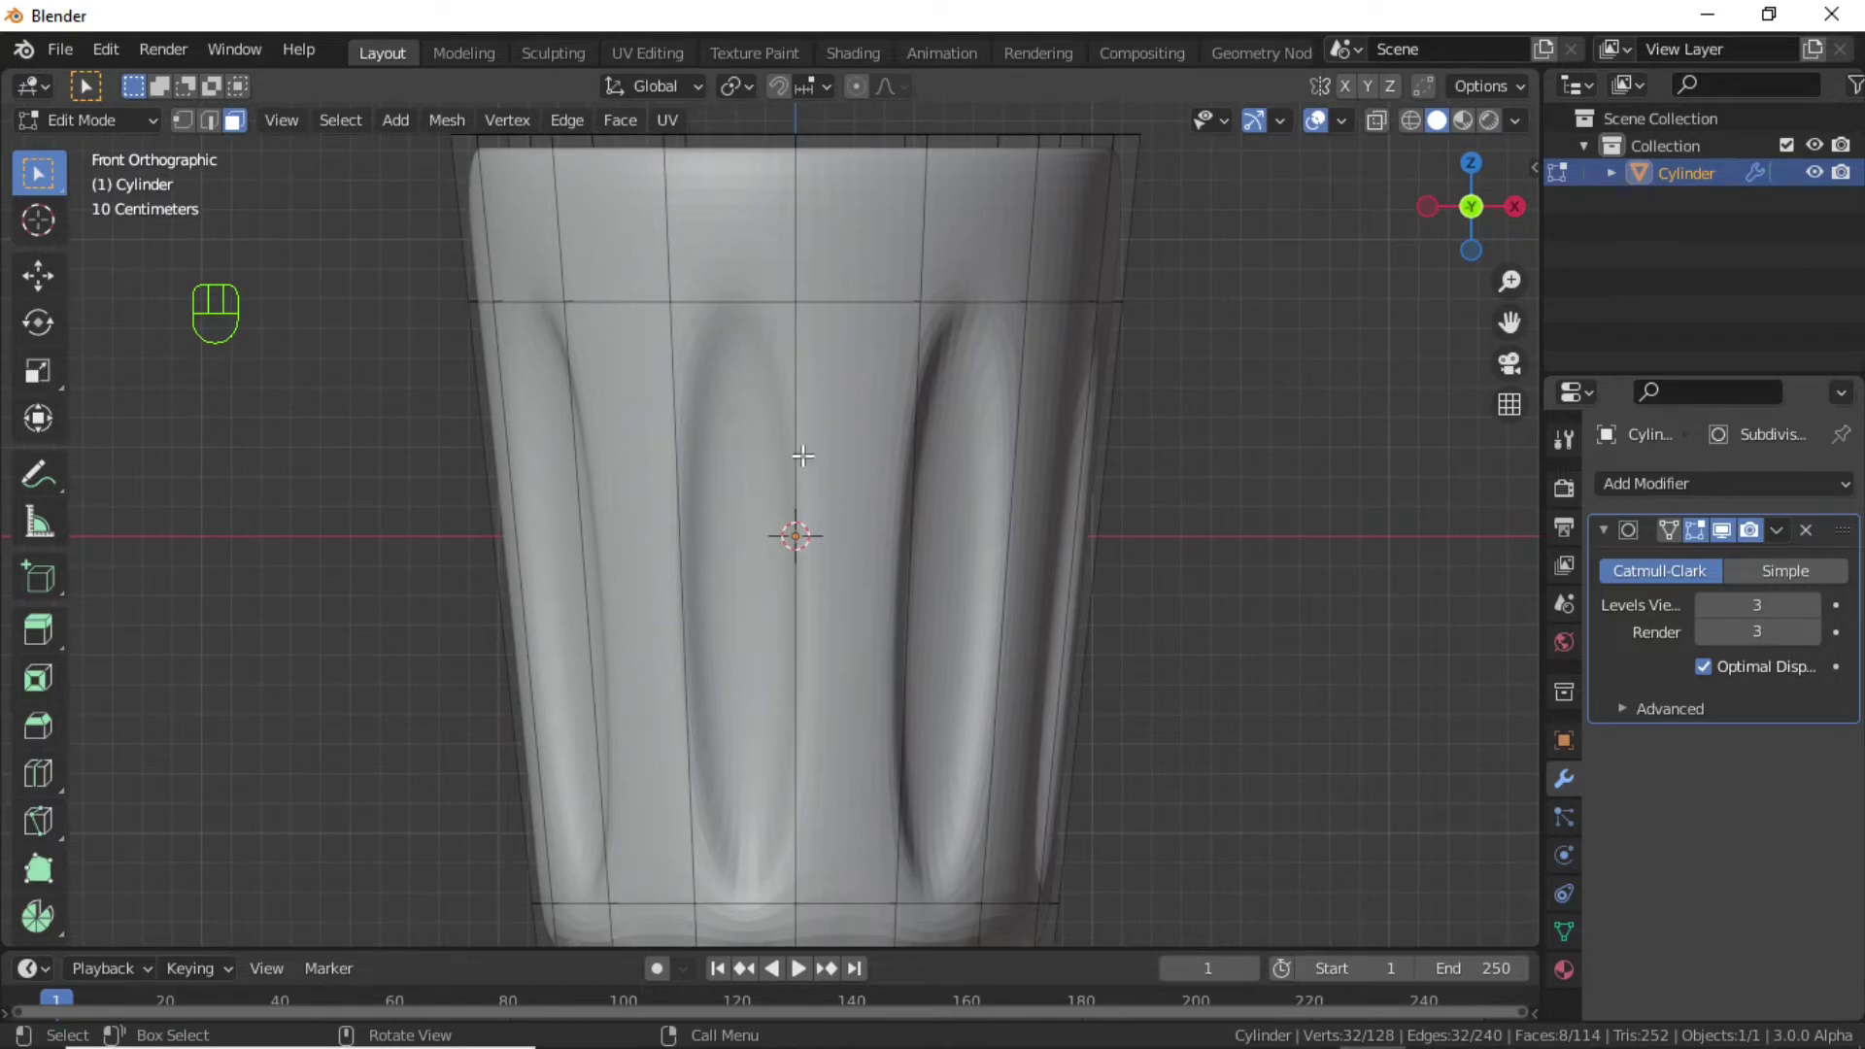
pyautogui.press('KP_1')
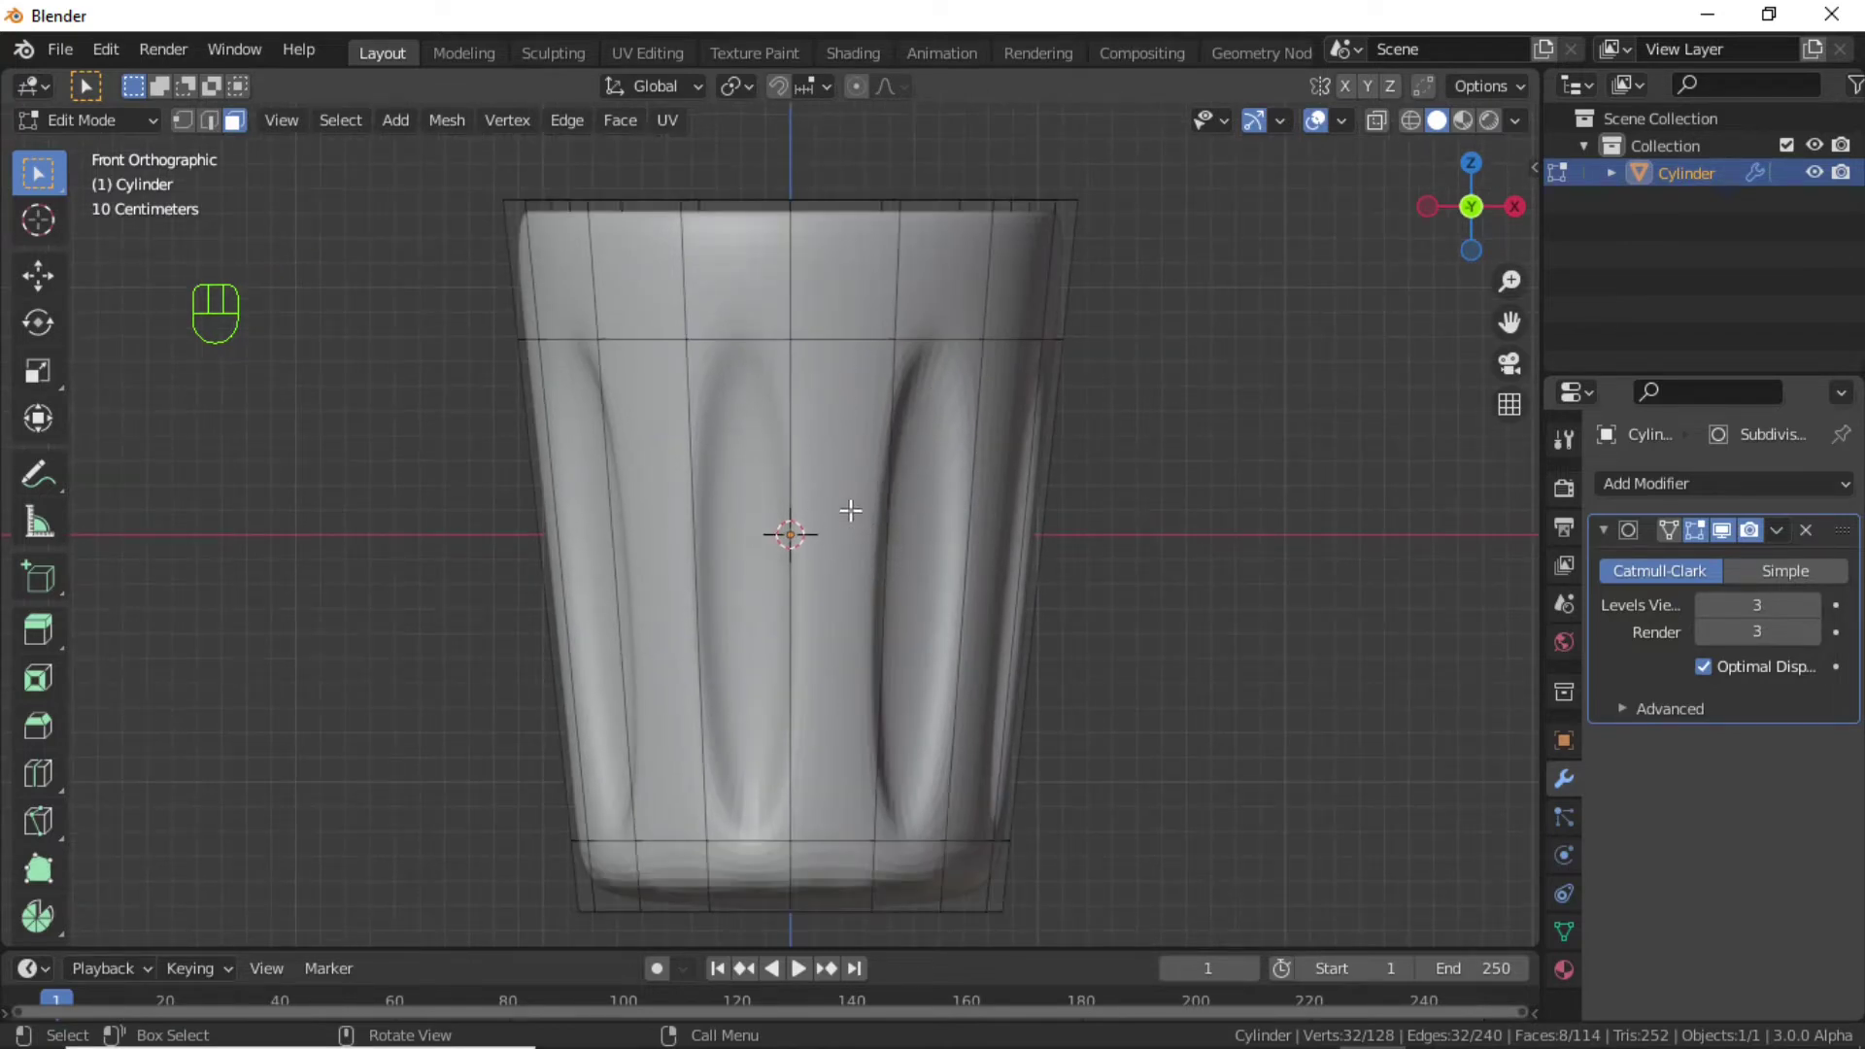
pyautogui.click(1724, 533)
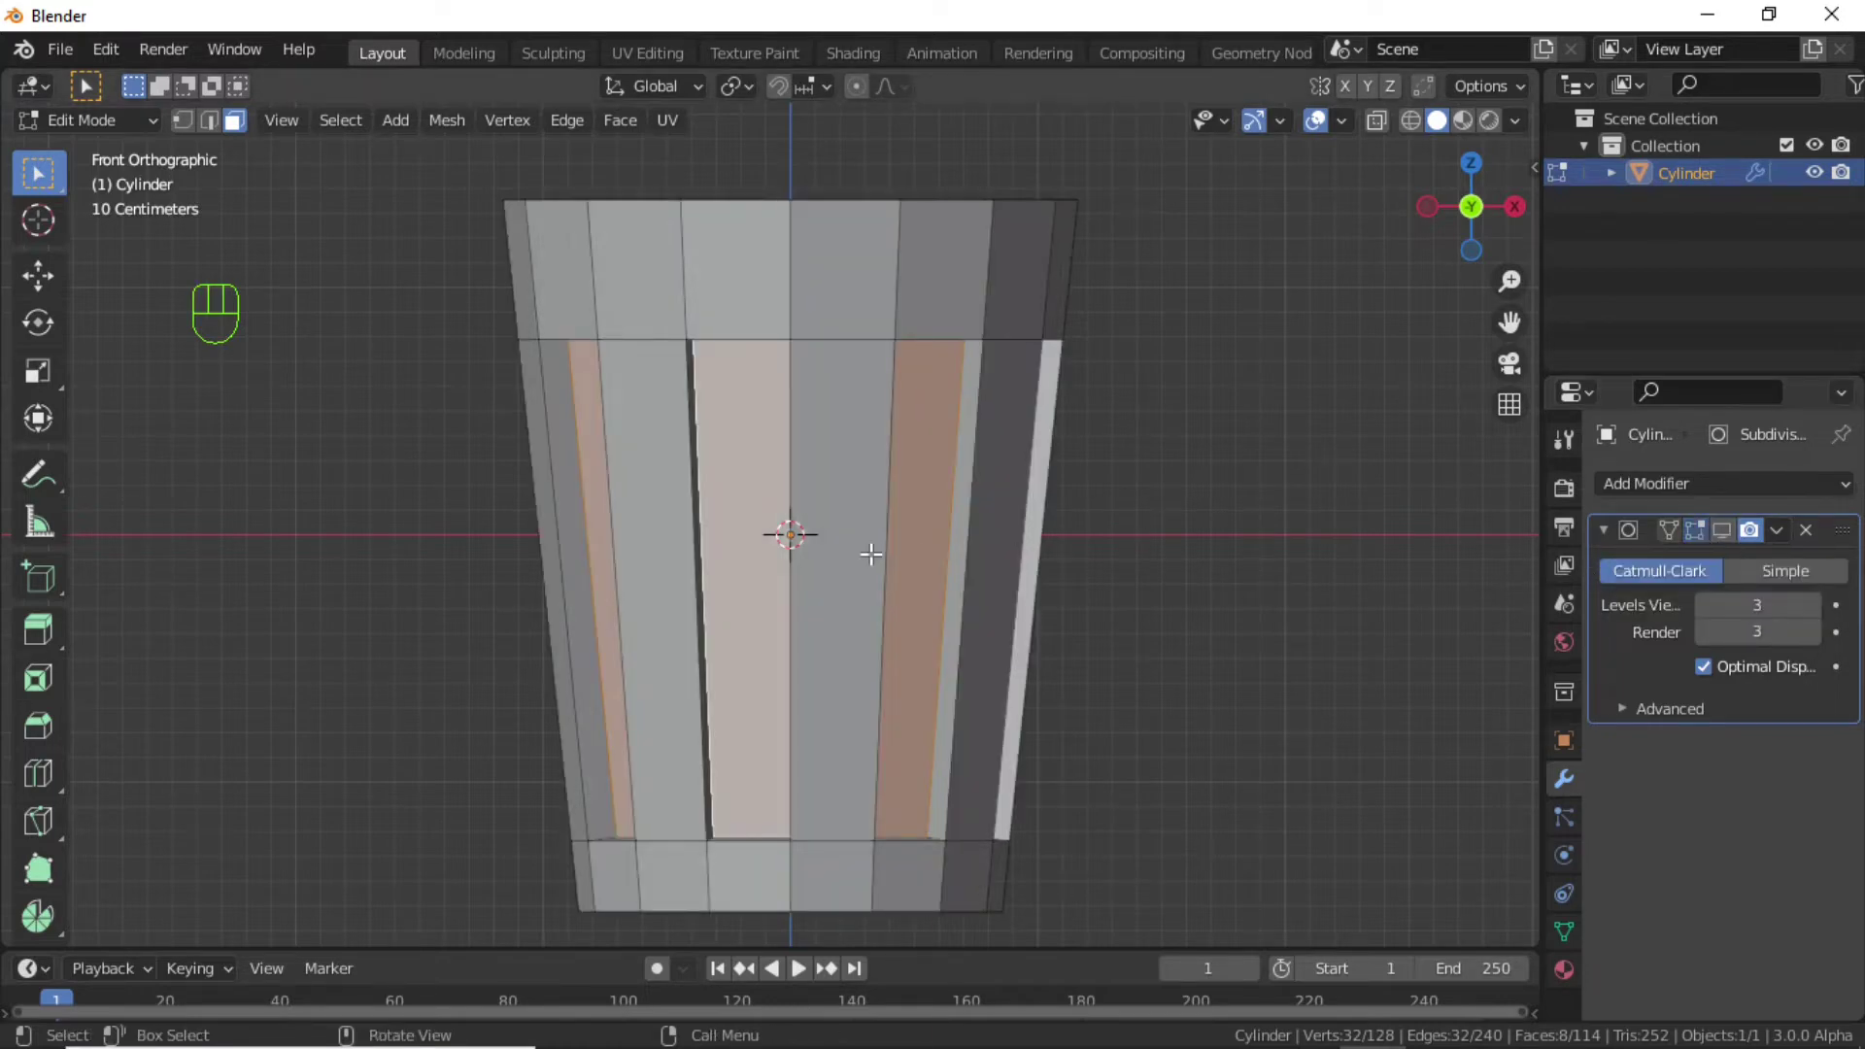
pyautogui.click(1271, 637)
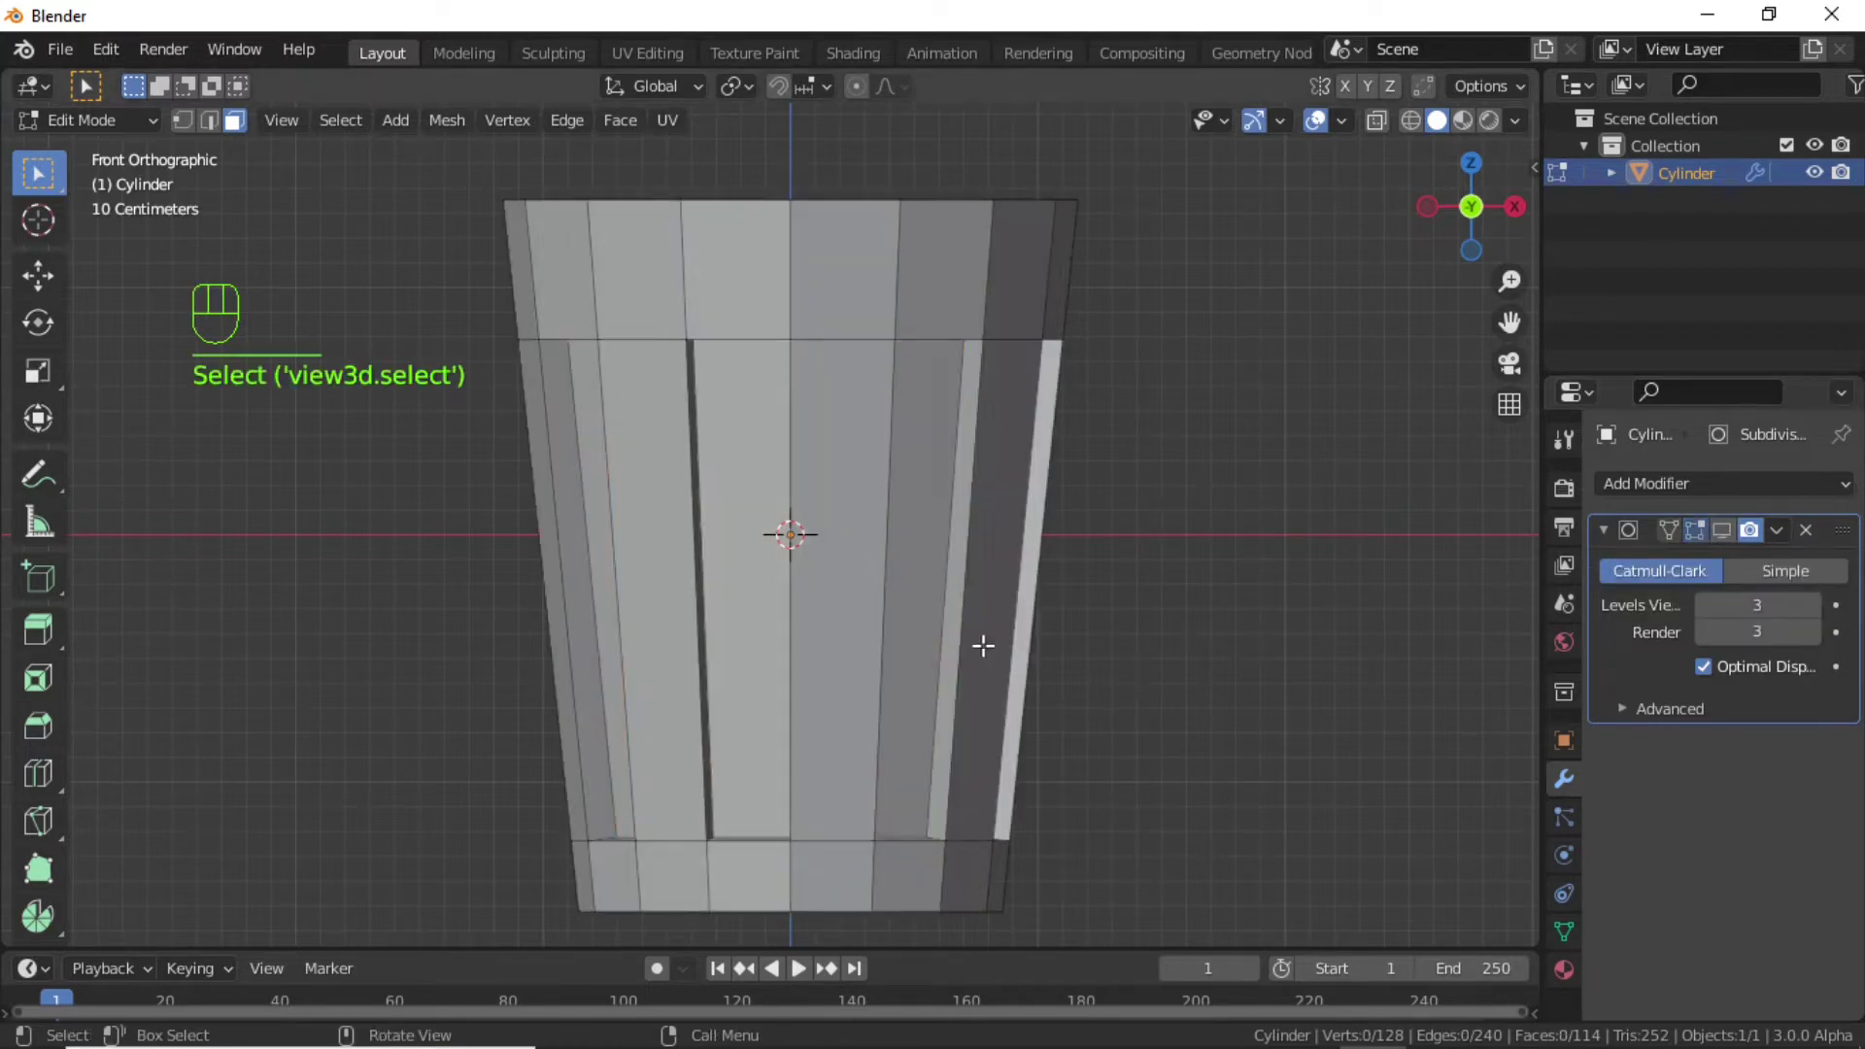
# Add supporting loop cuts around the recessed middle band, one at its upper edge with factor -0.965 and one near its lower edge.
pyautogui.hotkey('ctrl', 'r')
pyautogui.click(896, 653)
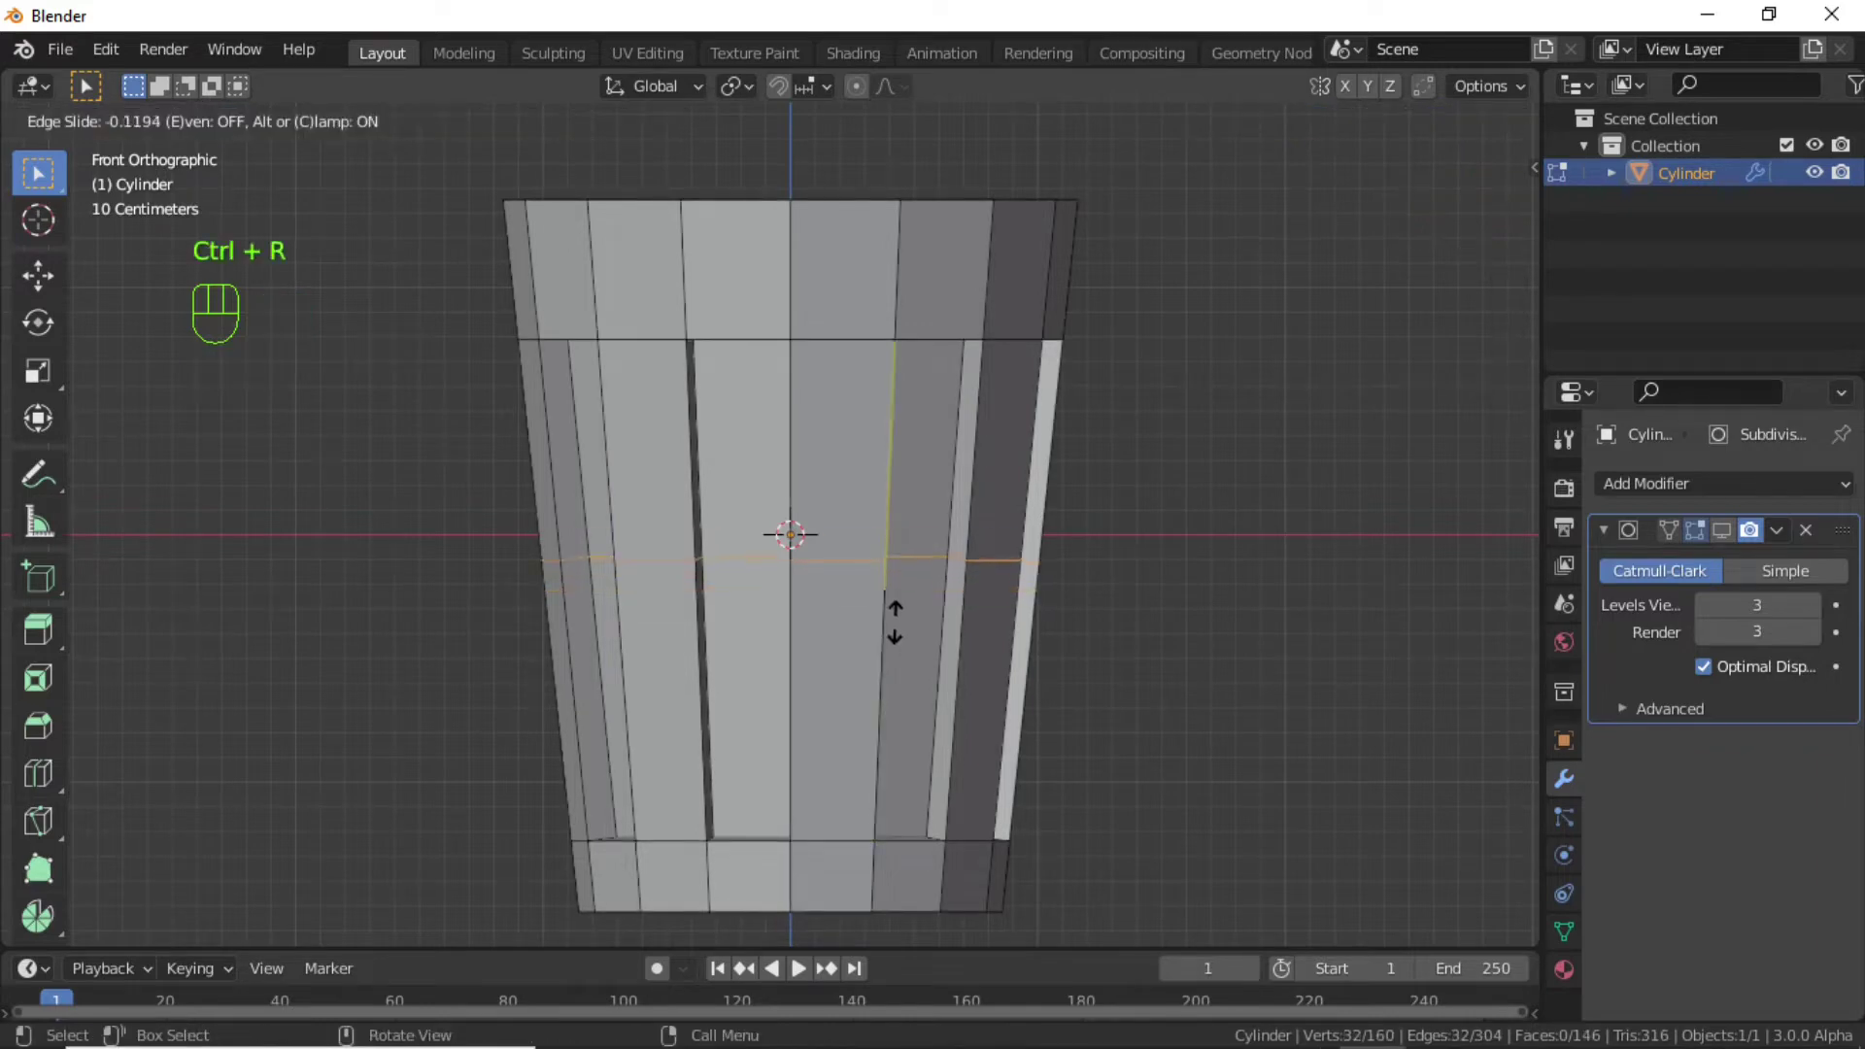
pyautogui.click(893, 413)
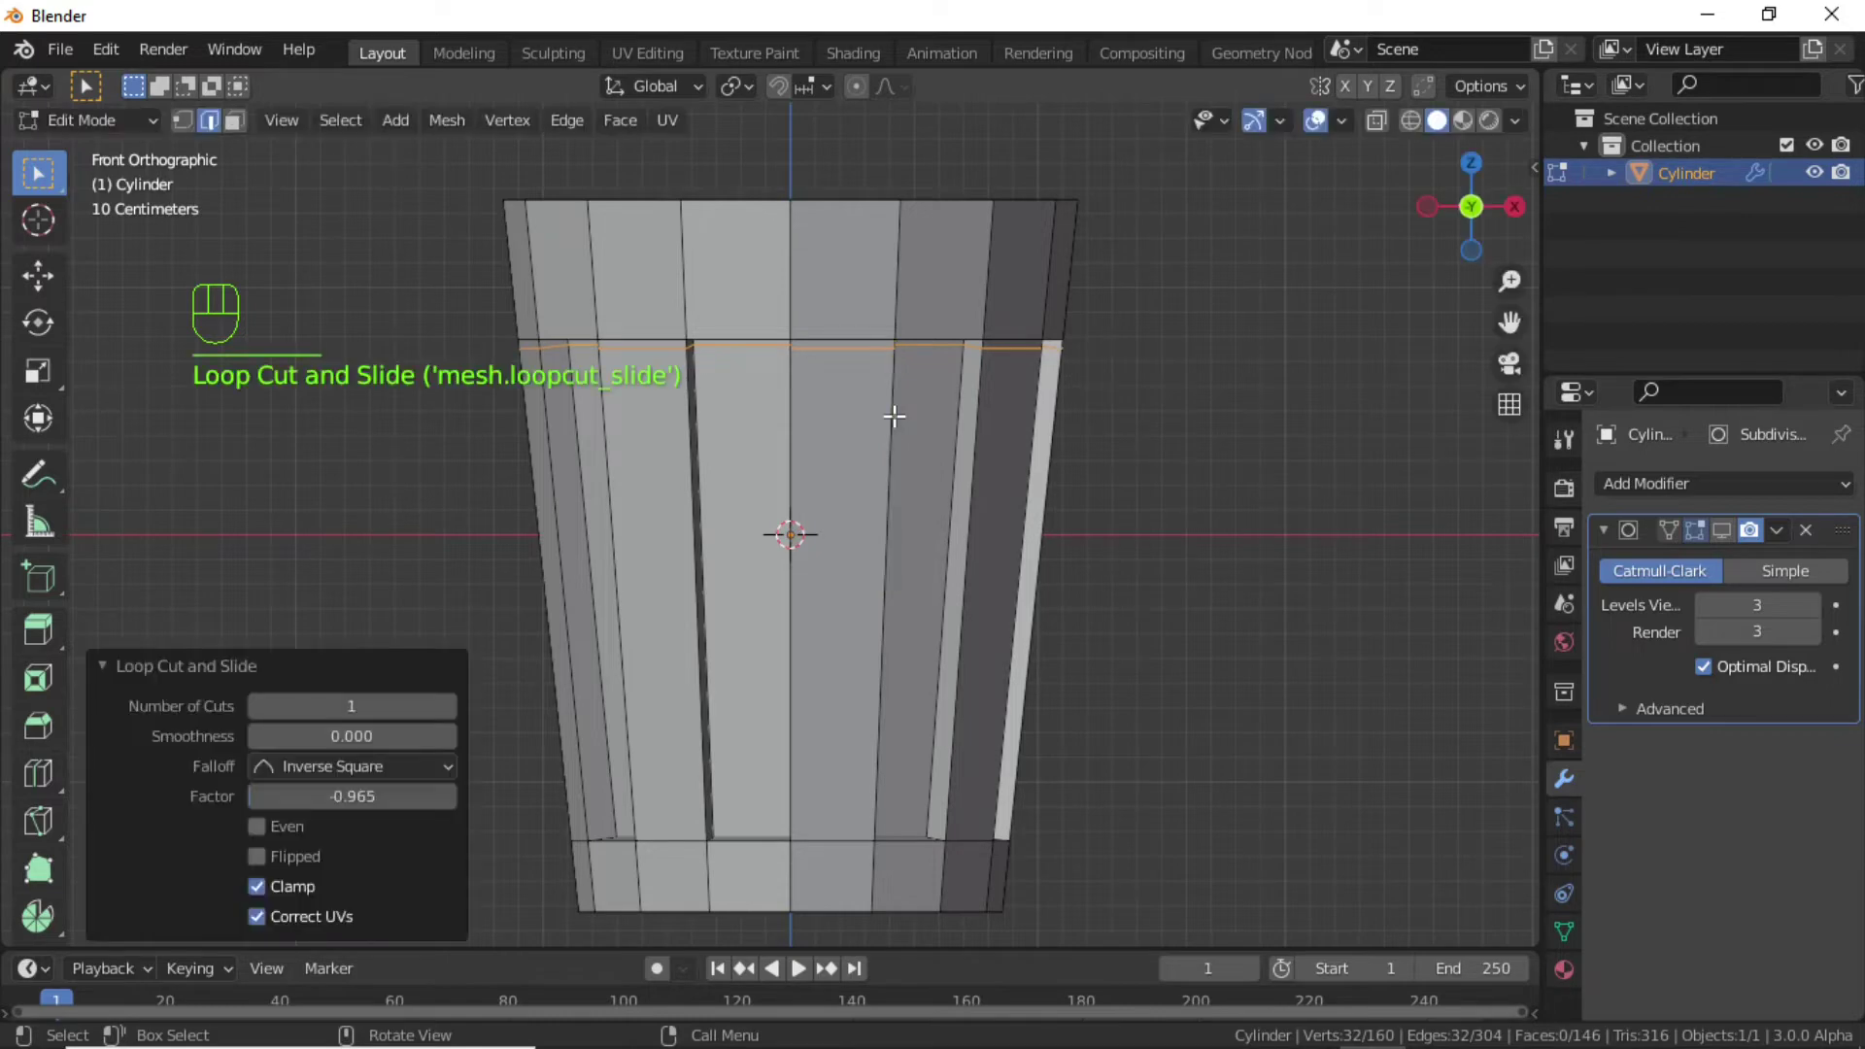
pyautogui.hotkey('ctrl', 'r')
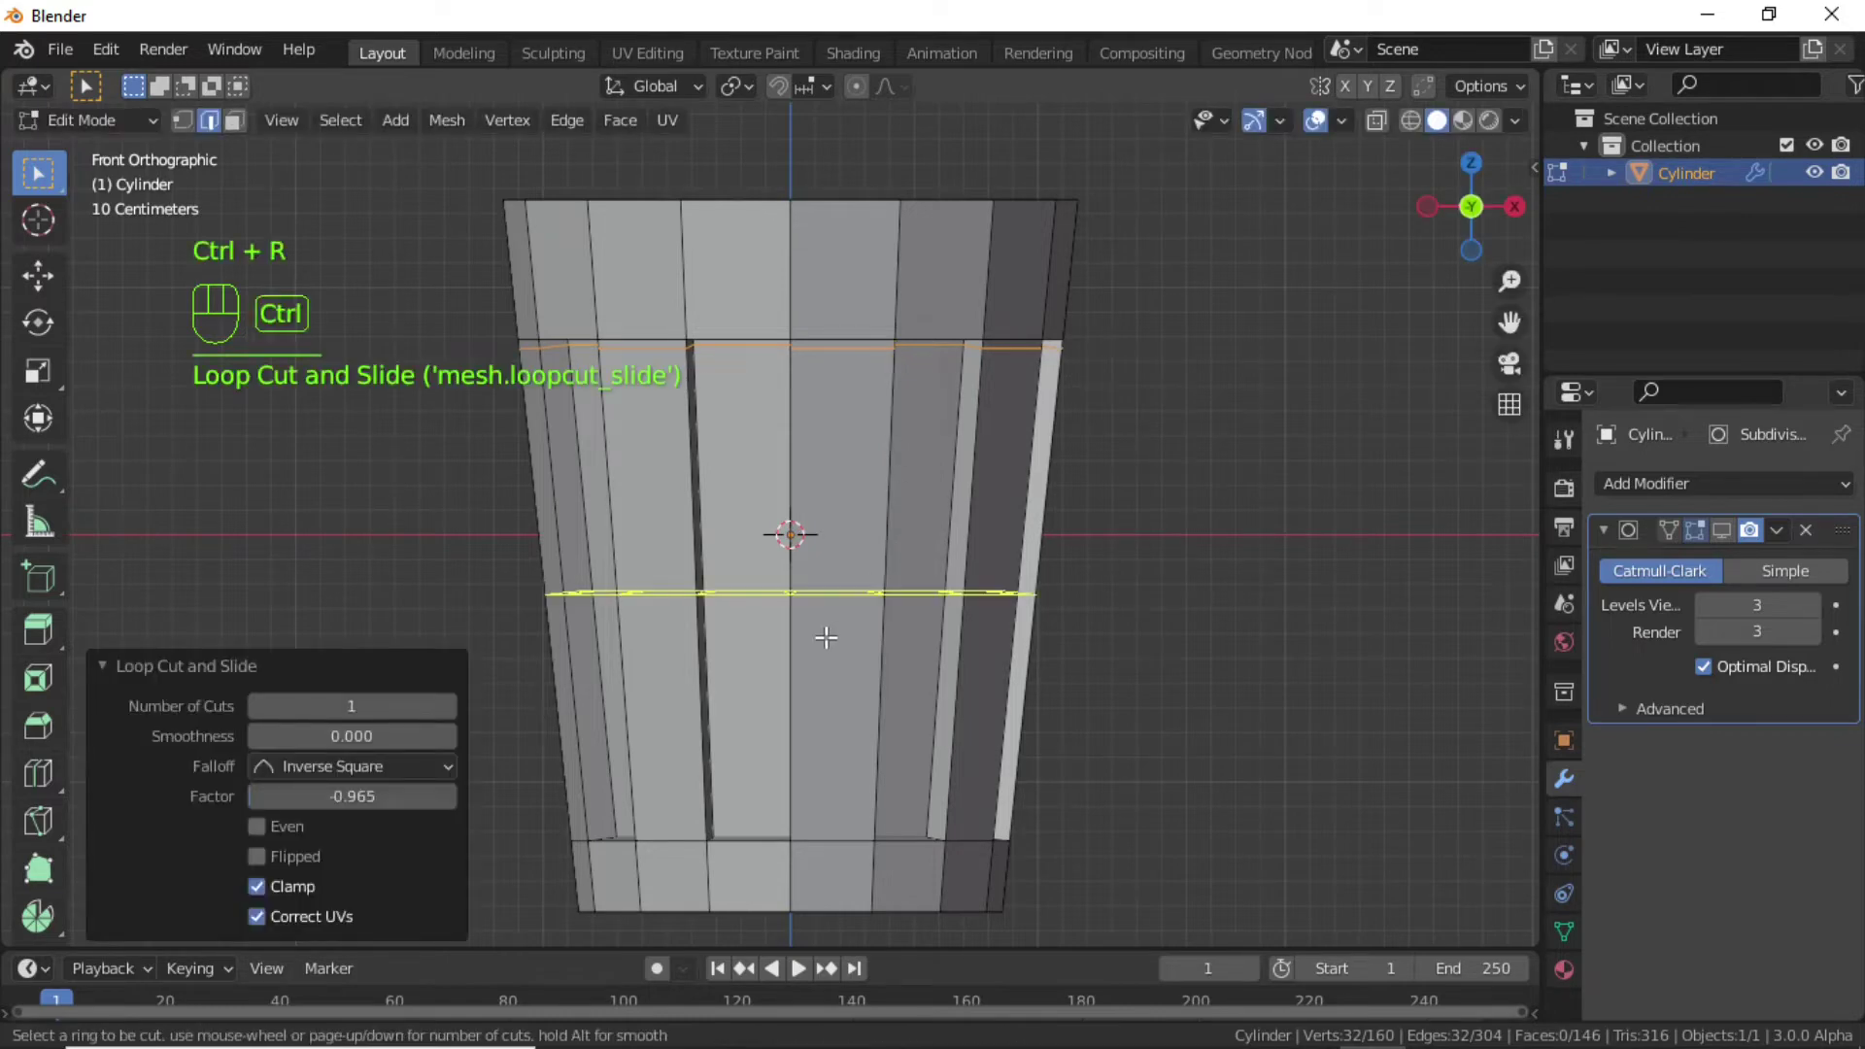
pyautogui.click(826, 637)
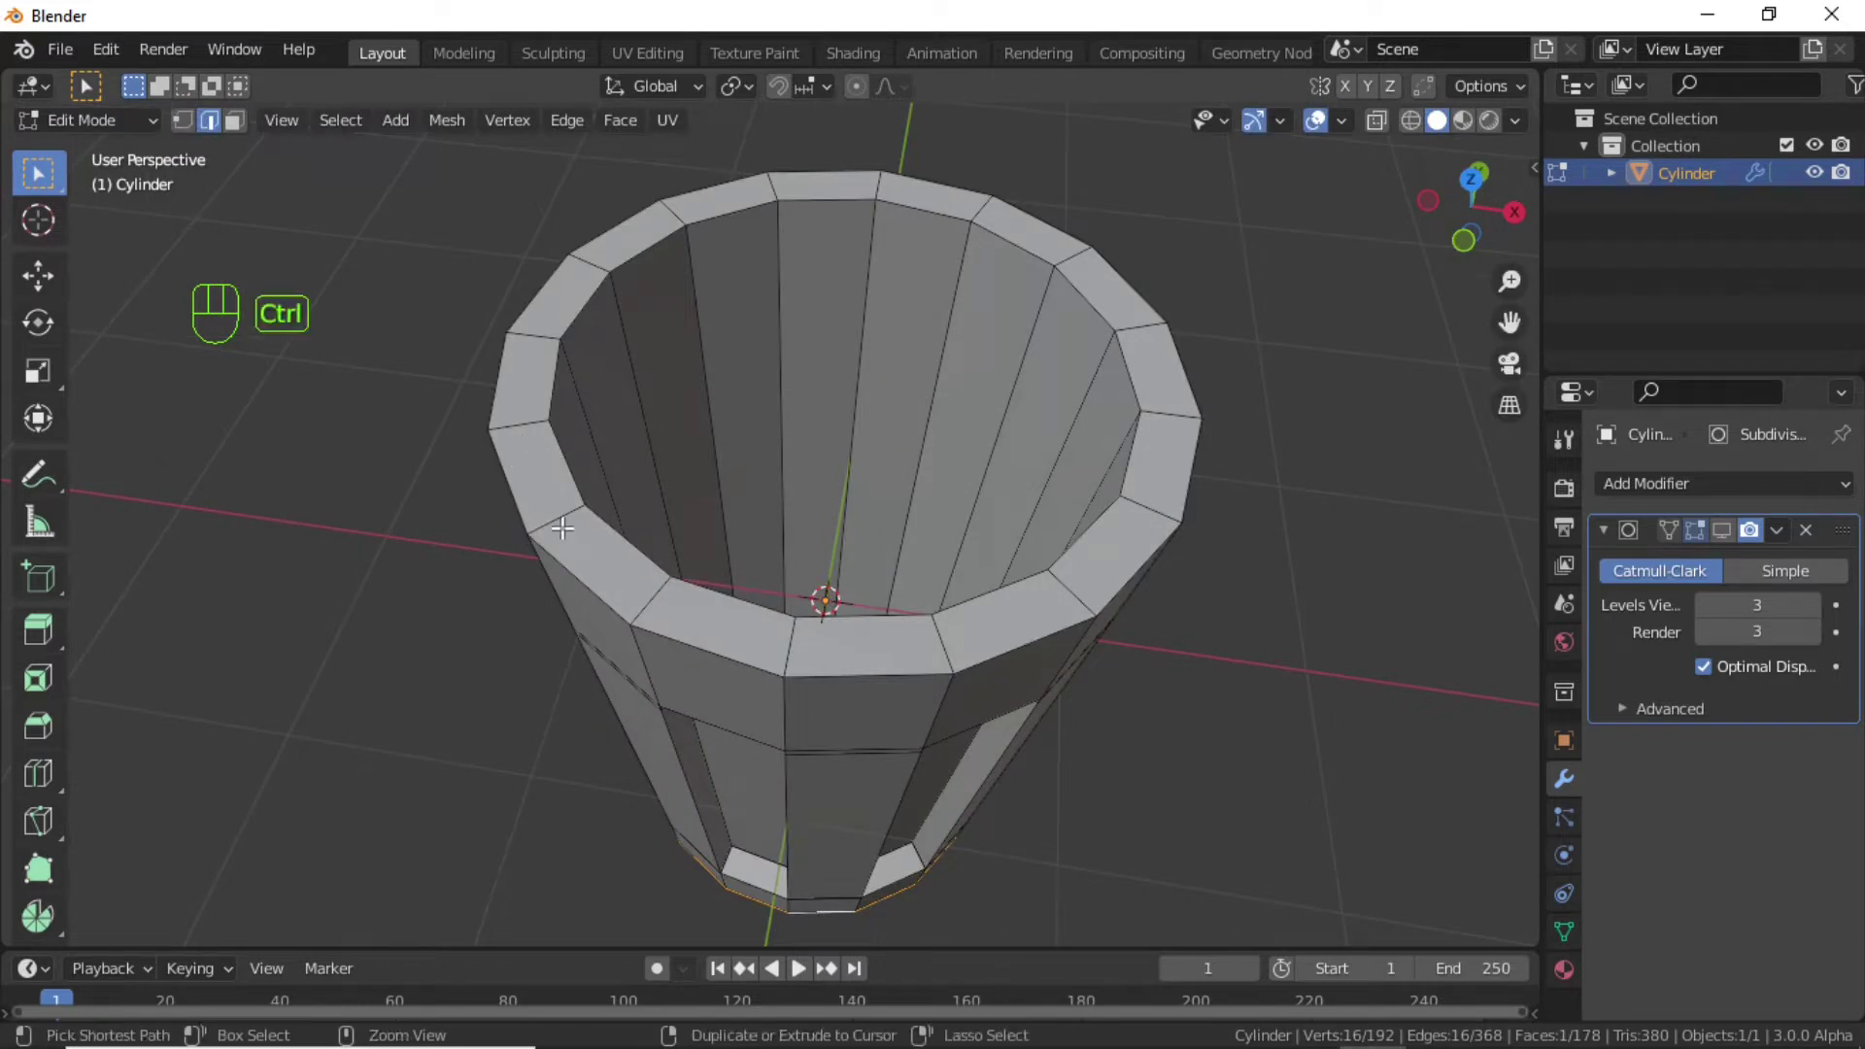
# Add two evenly spaced loop cuts around the top rim without sliding them, and clear the selection.
pyautogui.hotkey('ctrl', 'r')
pyautogui.scroll(1, 561, 528)
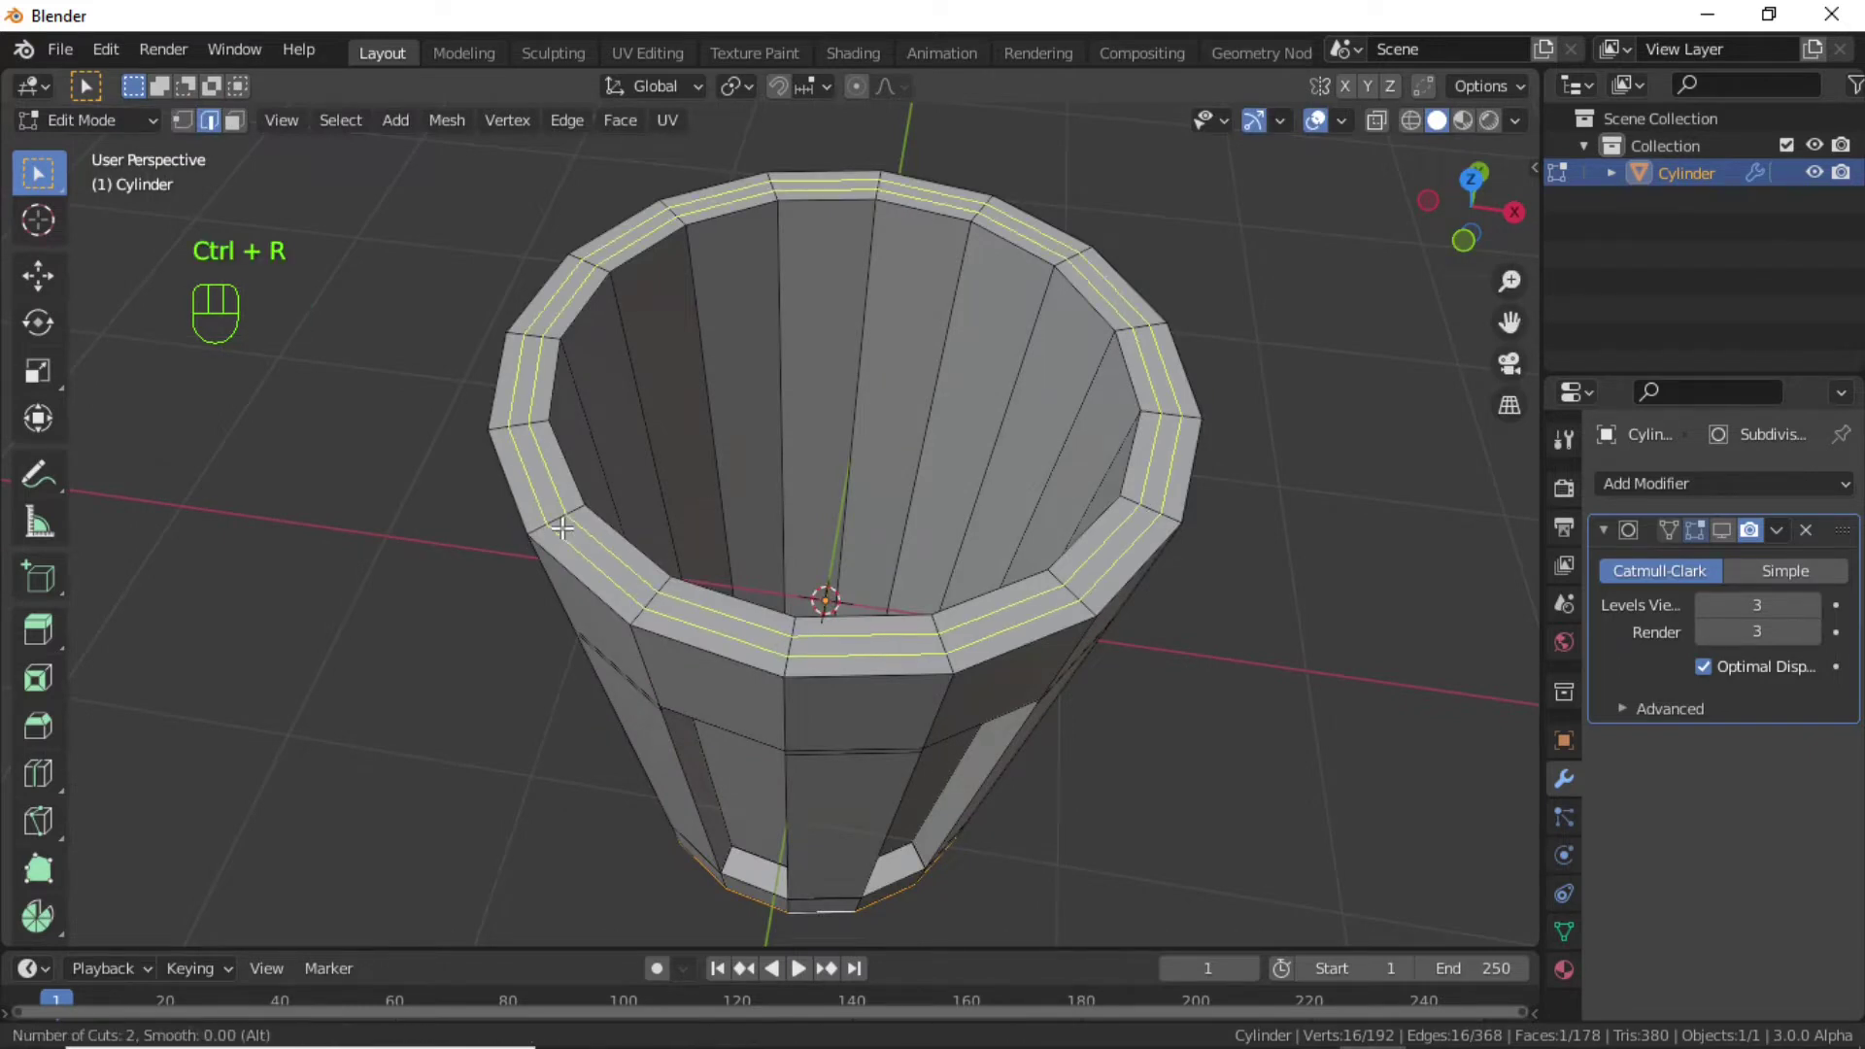
pyautogui.click(562, 527)
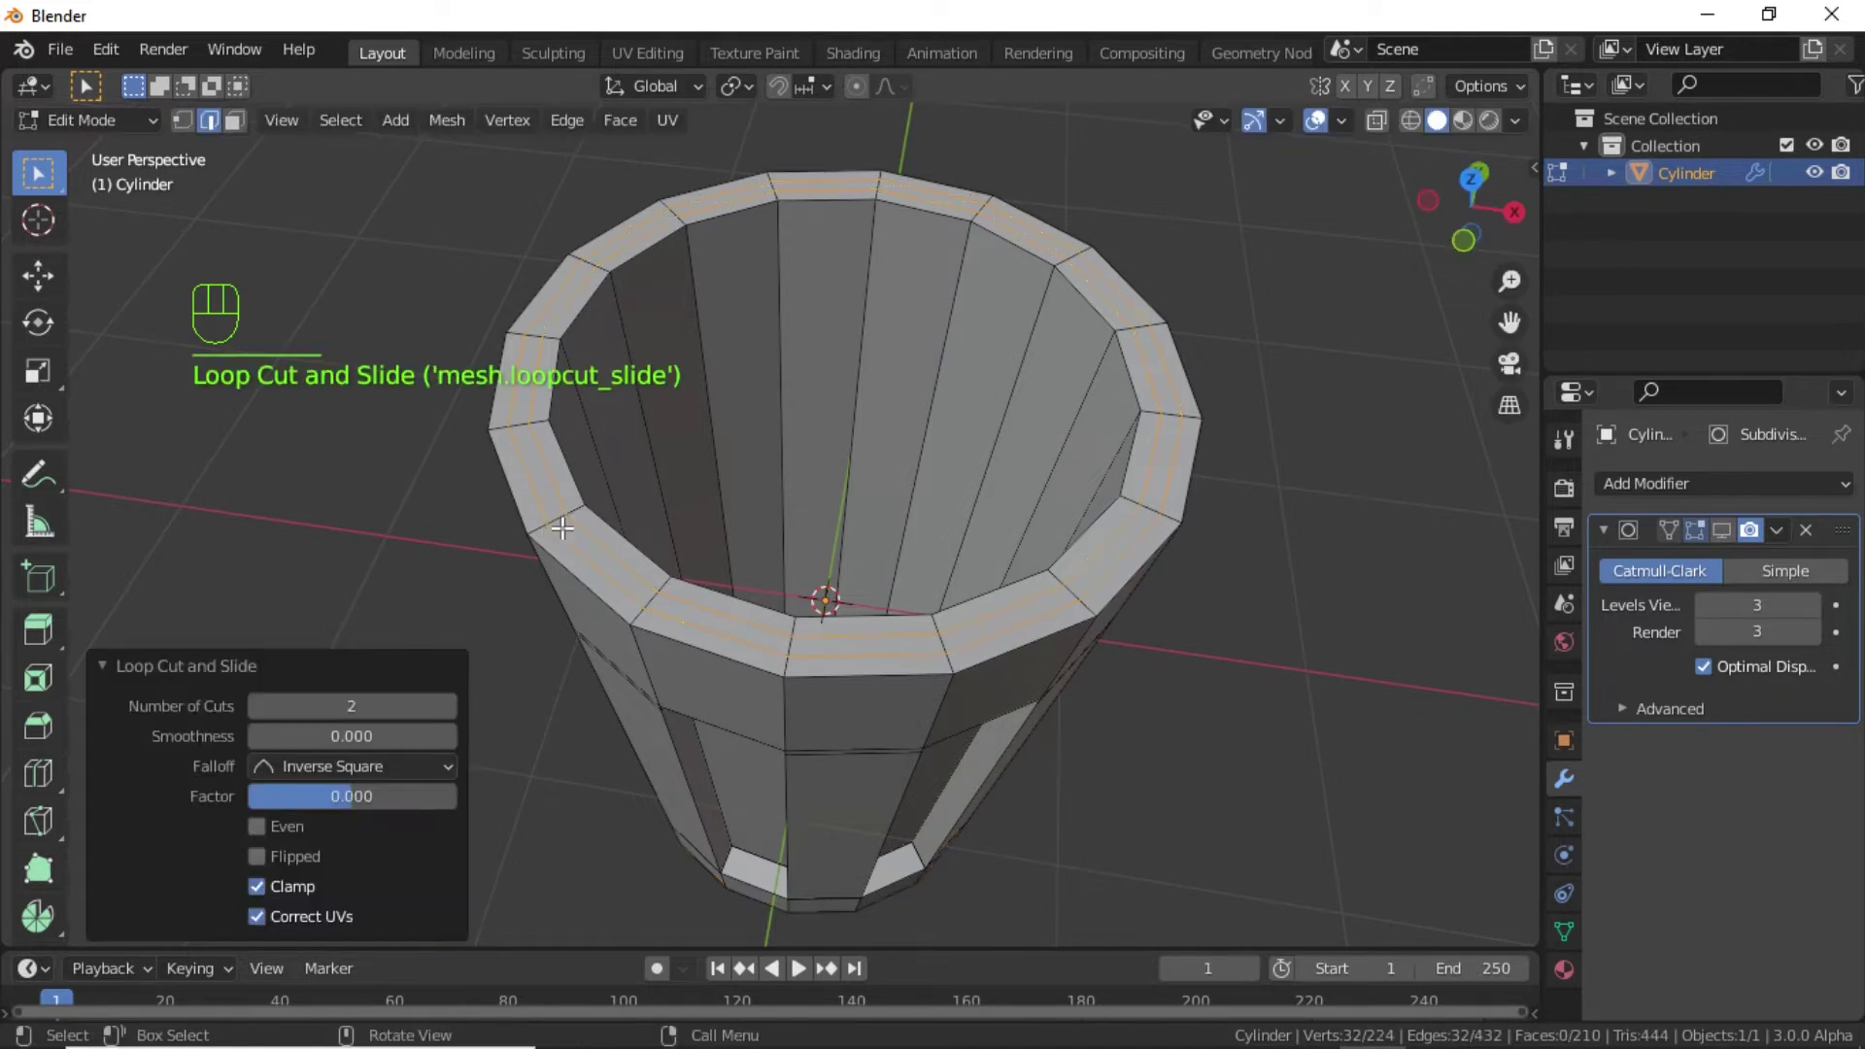
pyautogui.click(1256, 720)
# Add a supporting loop cut around the glass's inner wall, slid down close to the inside floor with factor 0.973.
pyautogui.moveTo(1256, 720); pyautogui.dragTo(971, 691, button='middle')
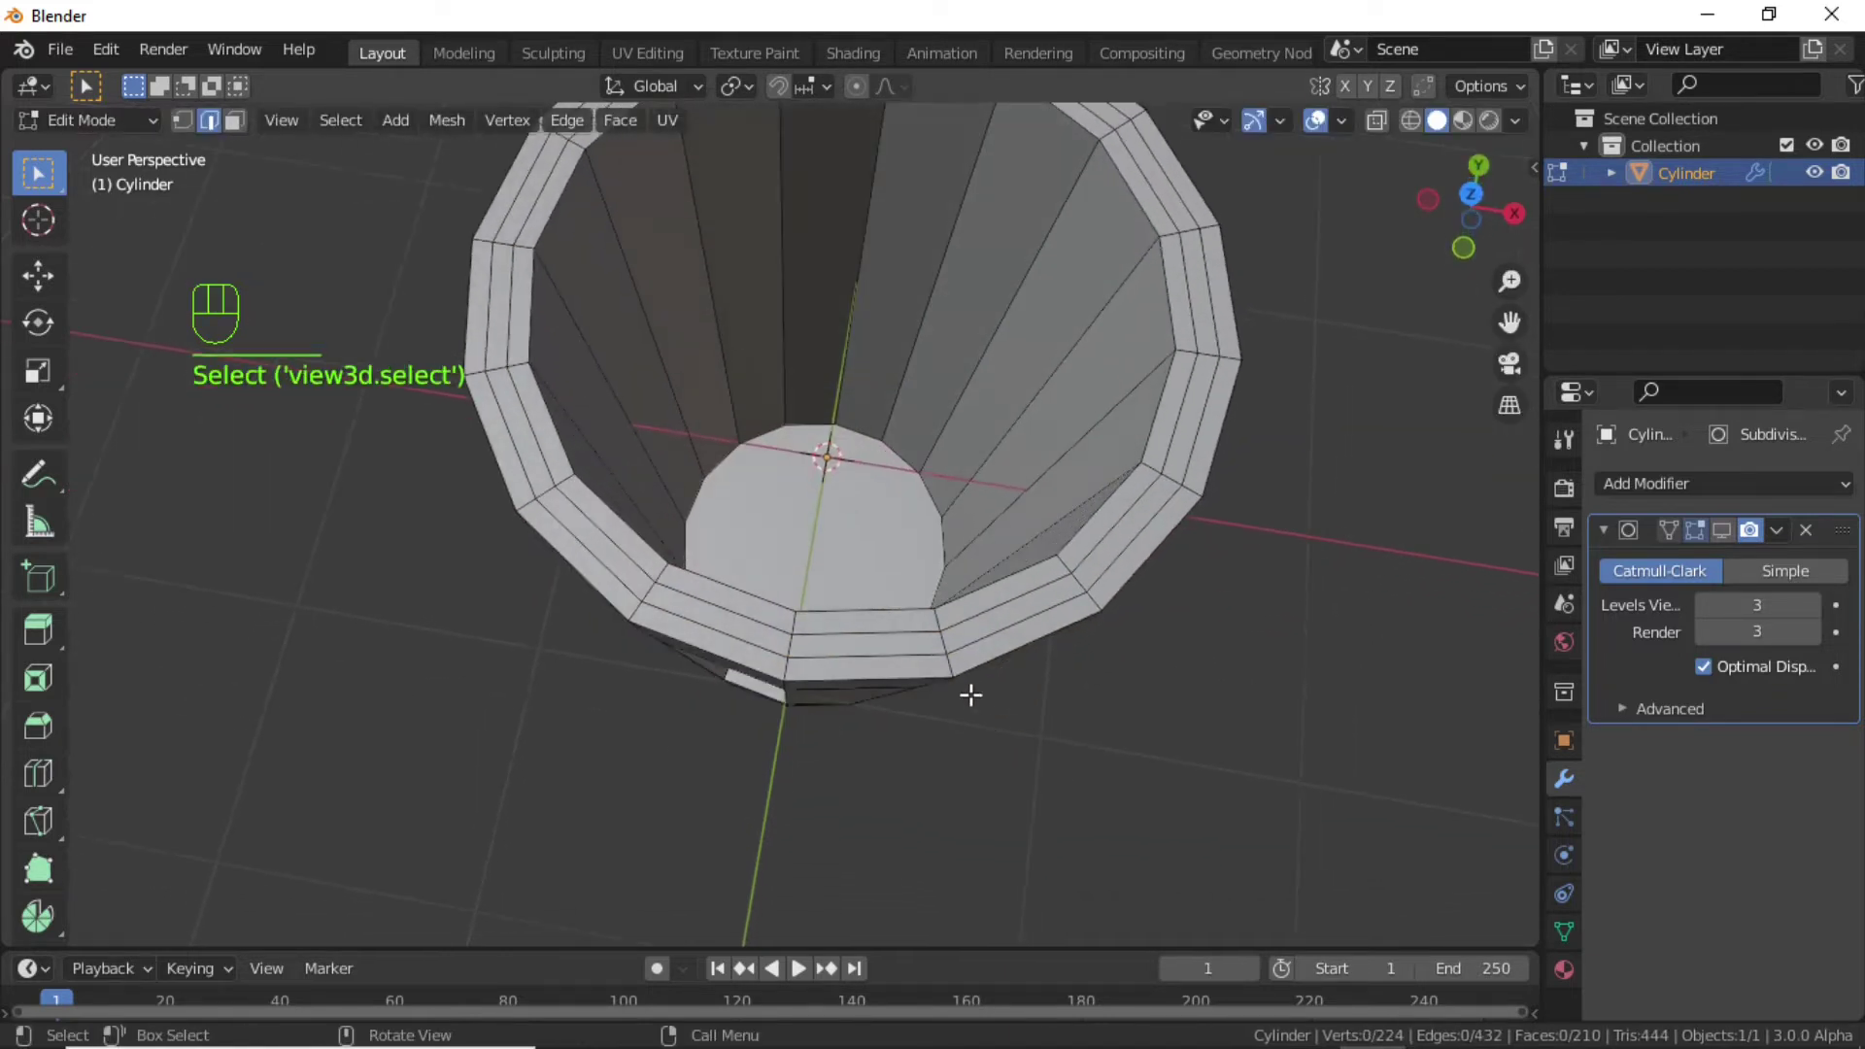
pyautogui.hotkey('ctrl', 'r')
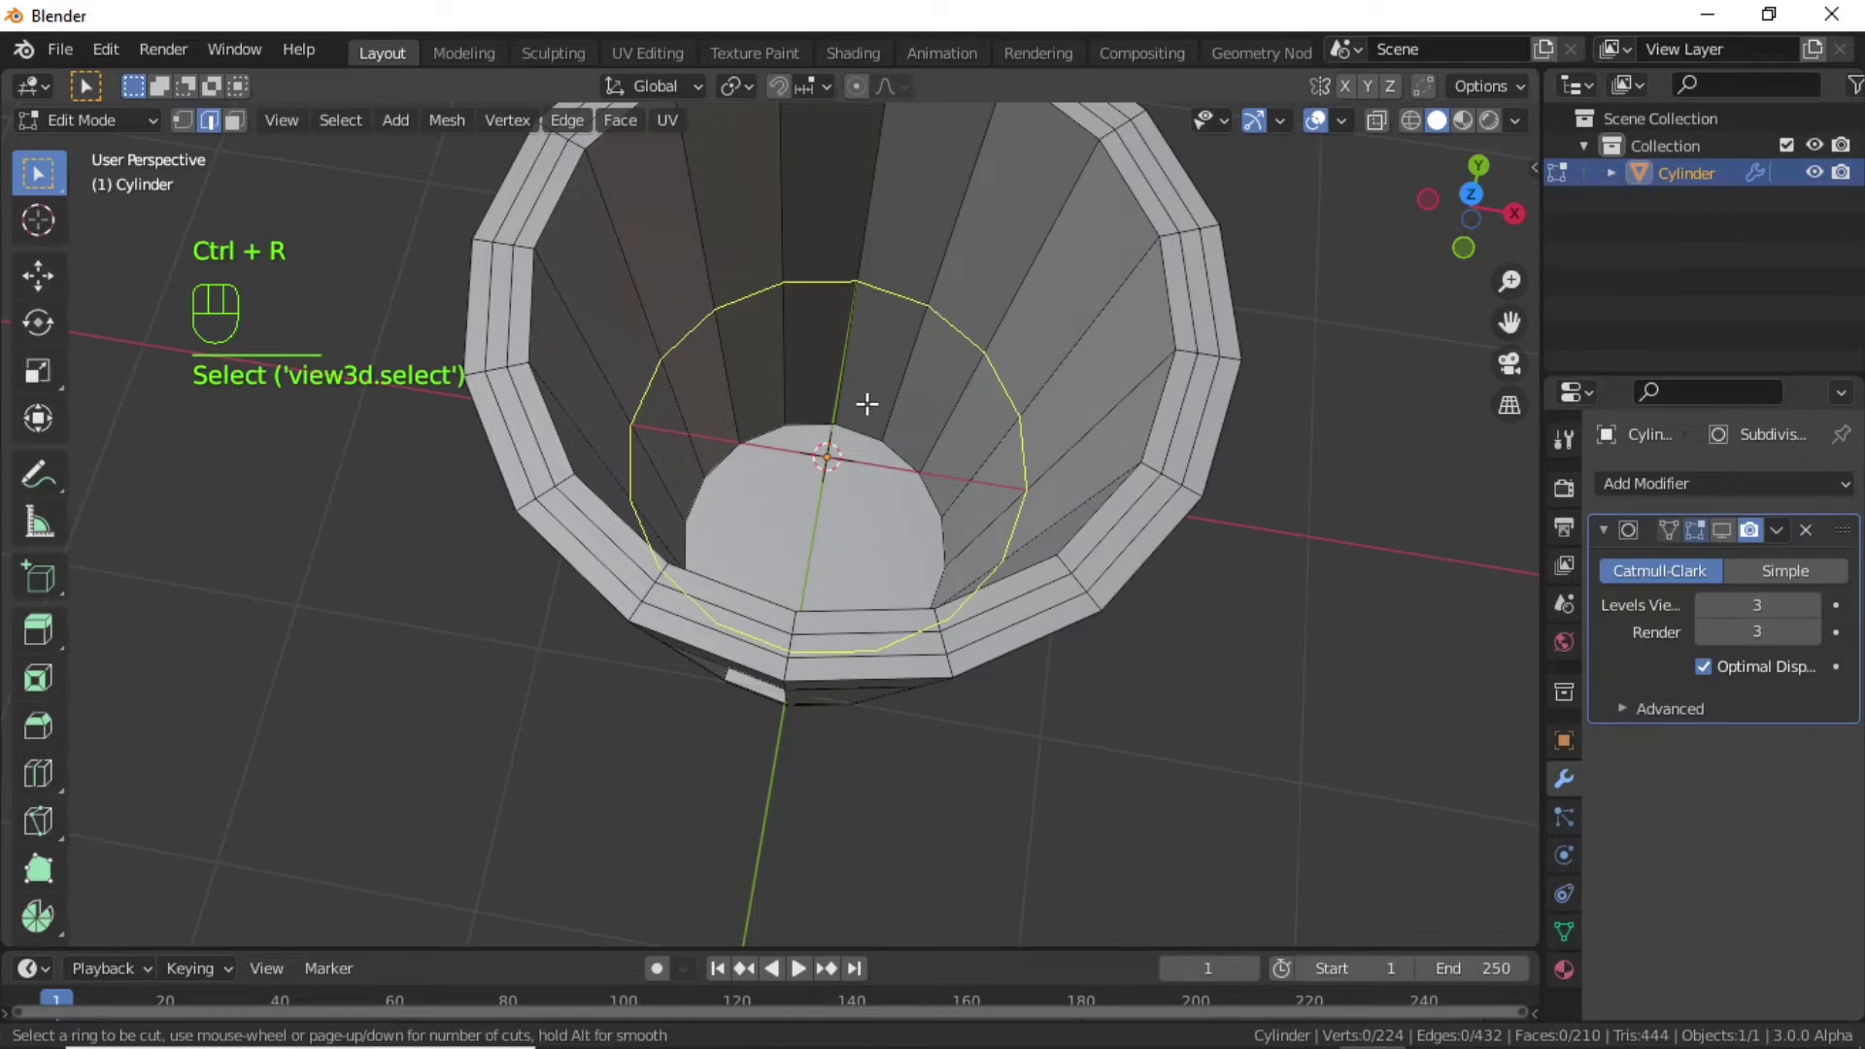
pyautogui.click(868, 401)
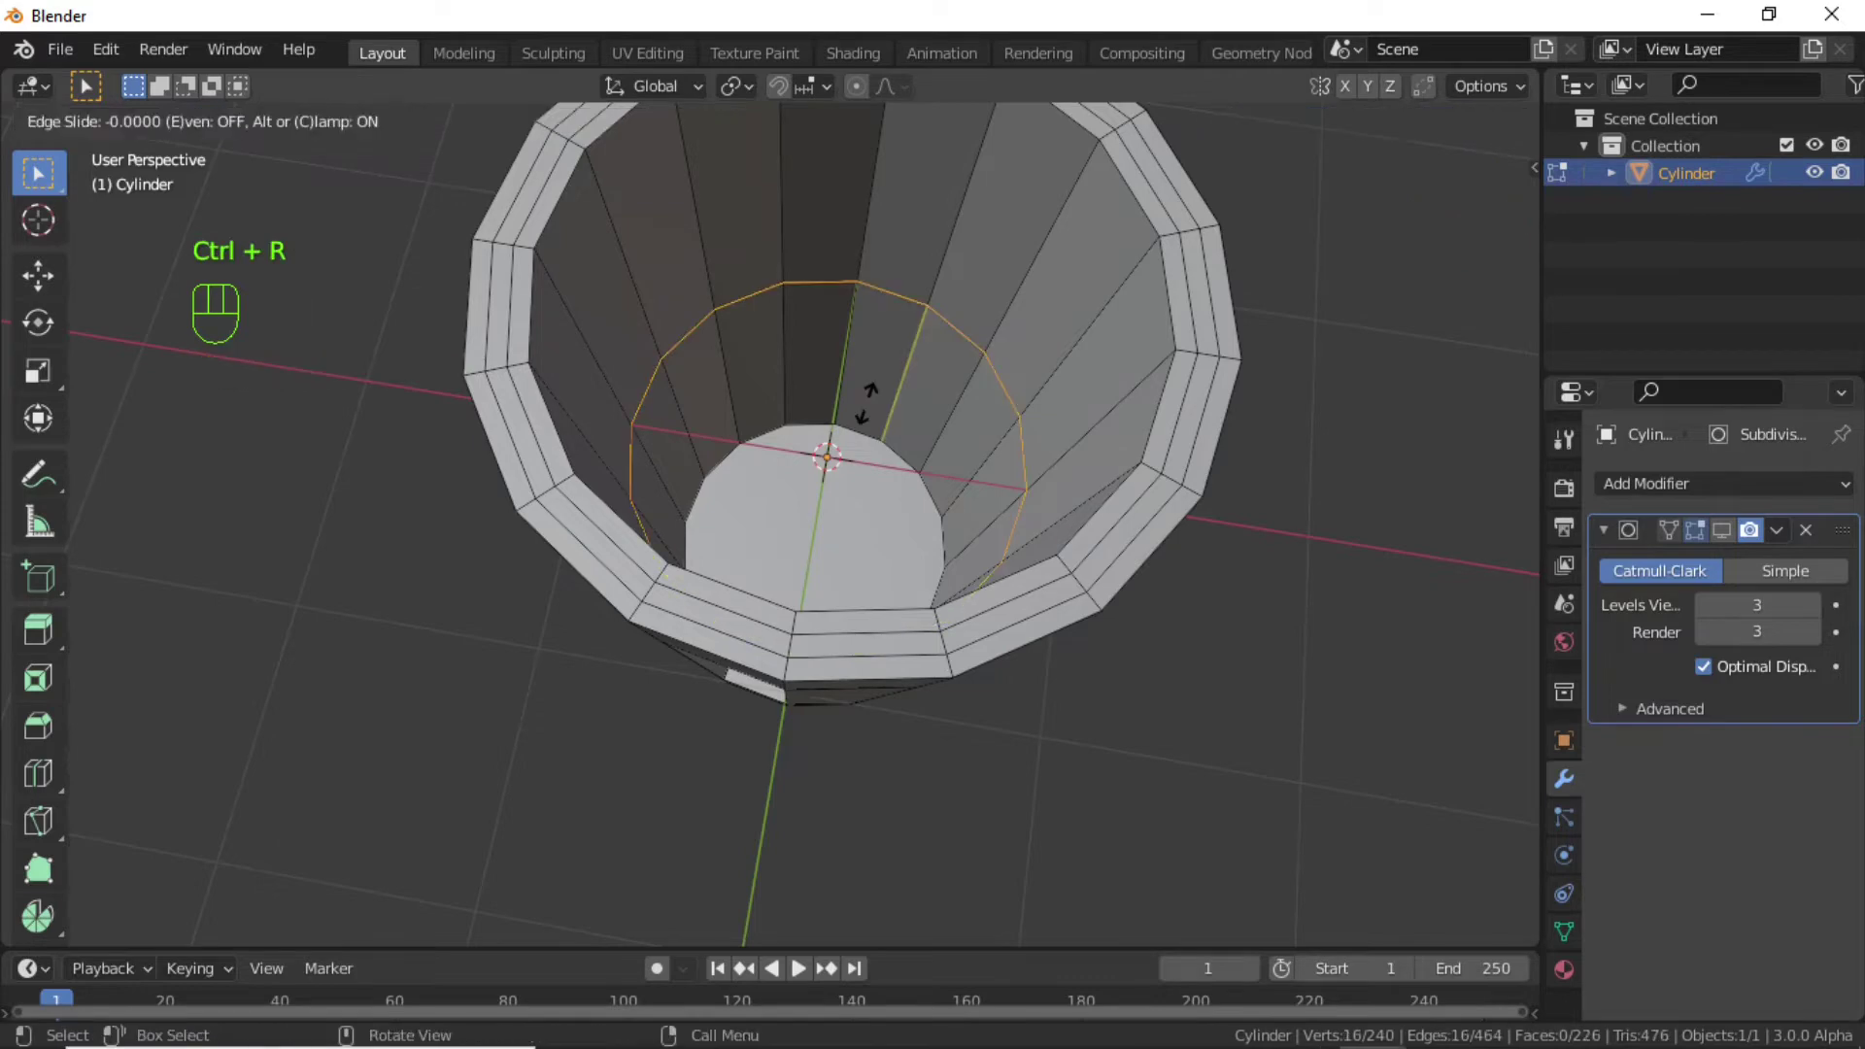
pyautogui.click(869, 604)
pyautogui.scroll(3, 880, 554)
pyautogui.scroll(-3, 877, 553)
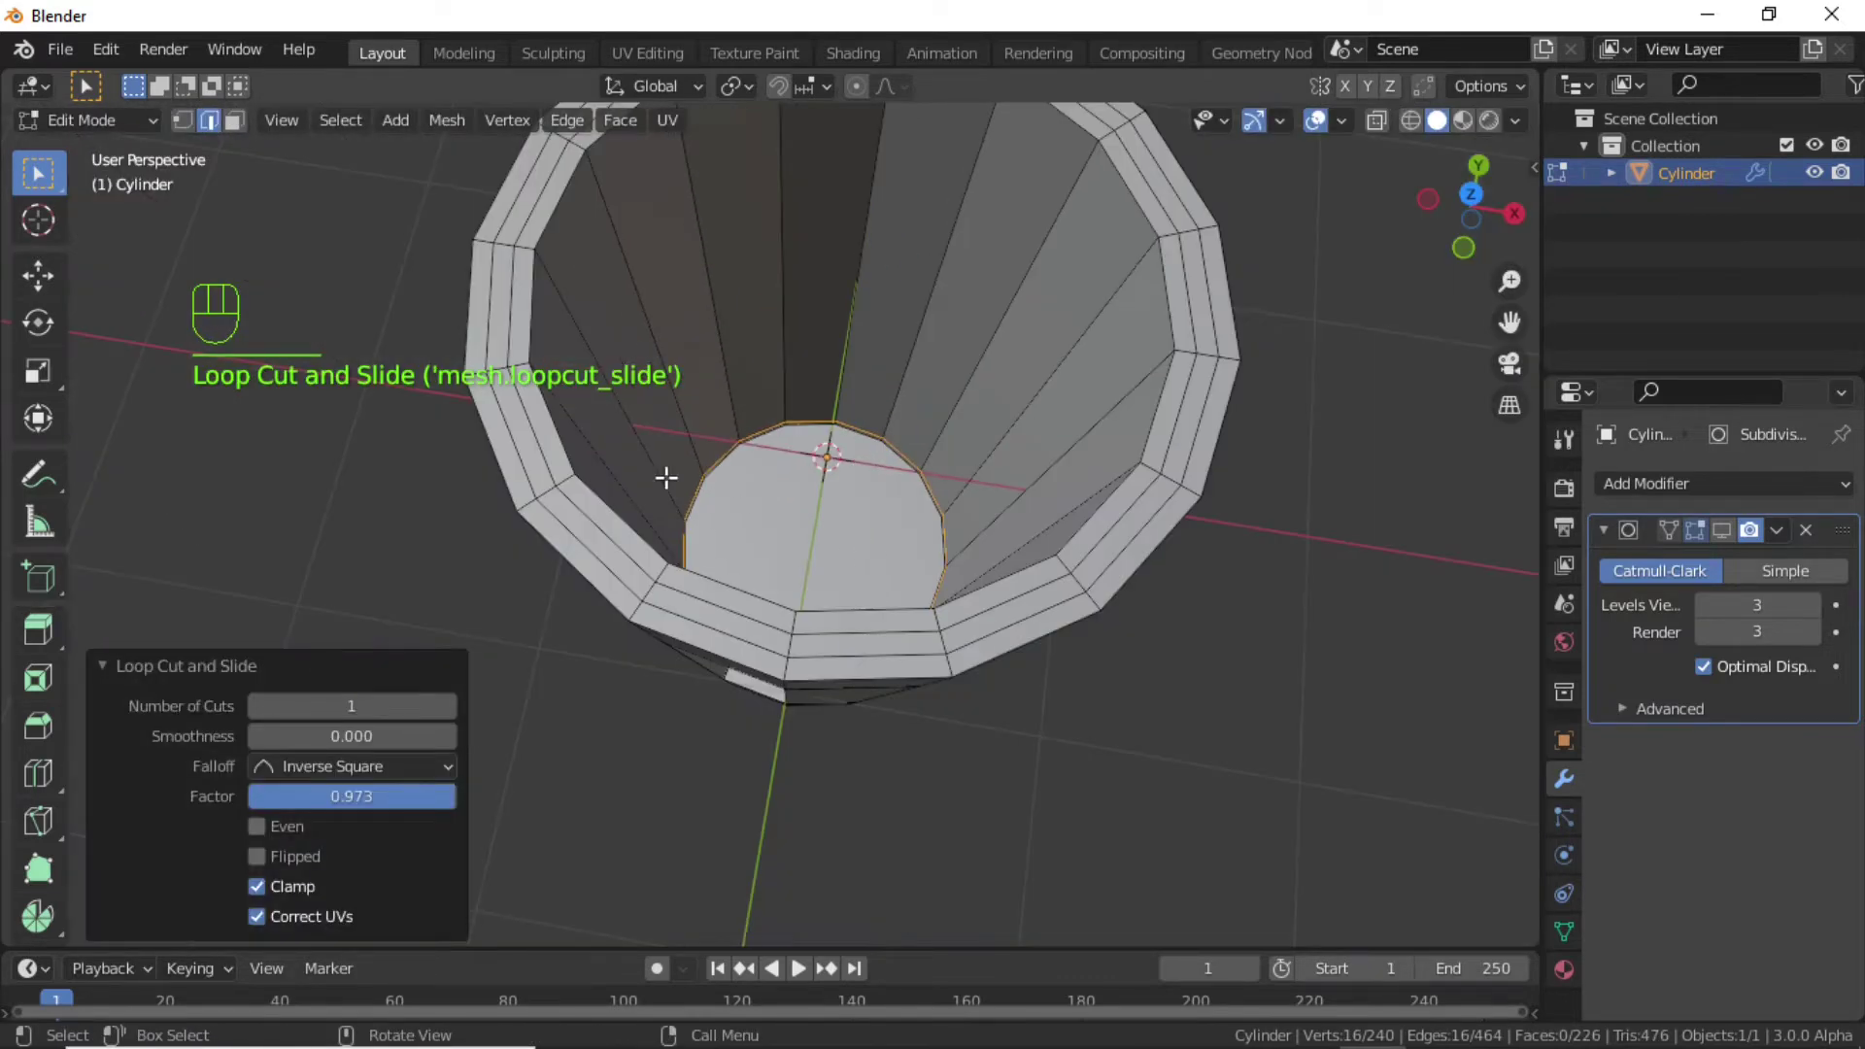
# Inset the inside floor face and the outer bottom face of the glass together by about 0.246 m.
pyautogui.click(233, 121)
pyautogui.click(814, 518)
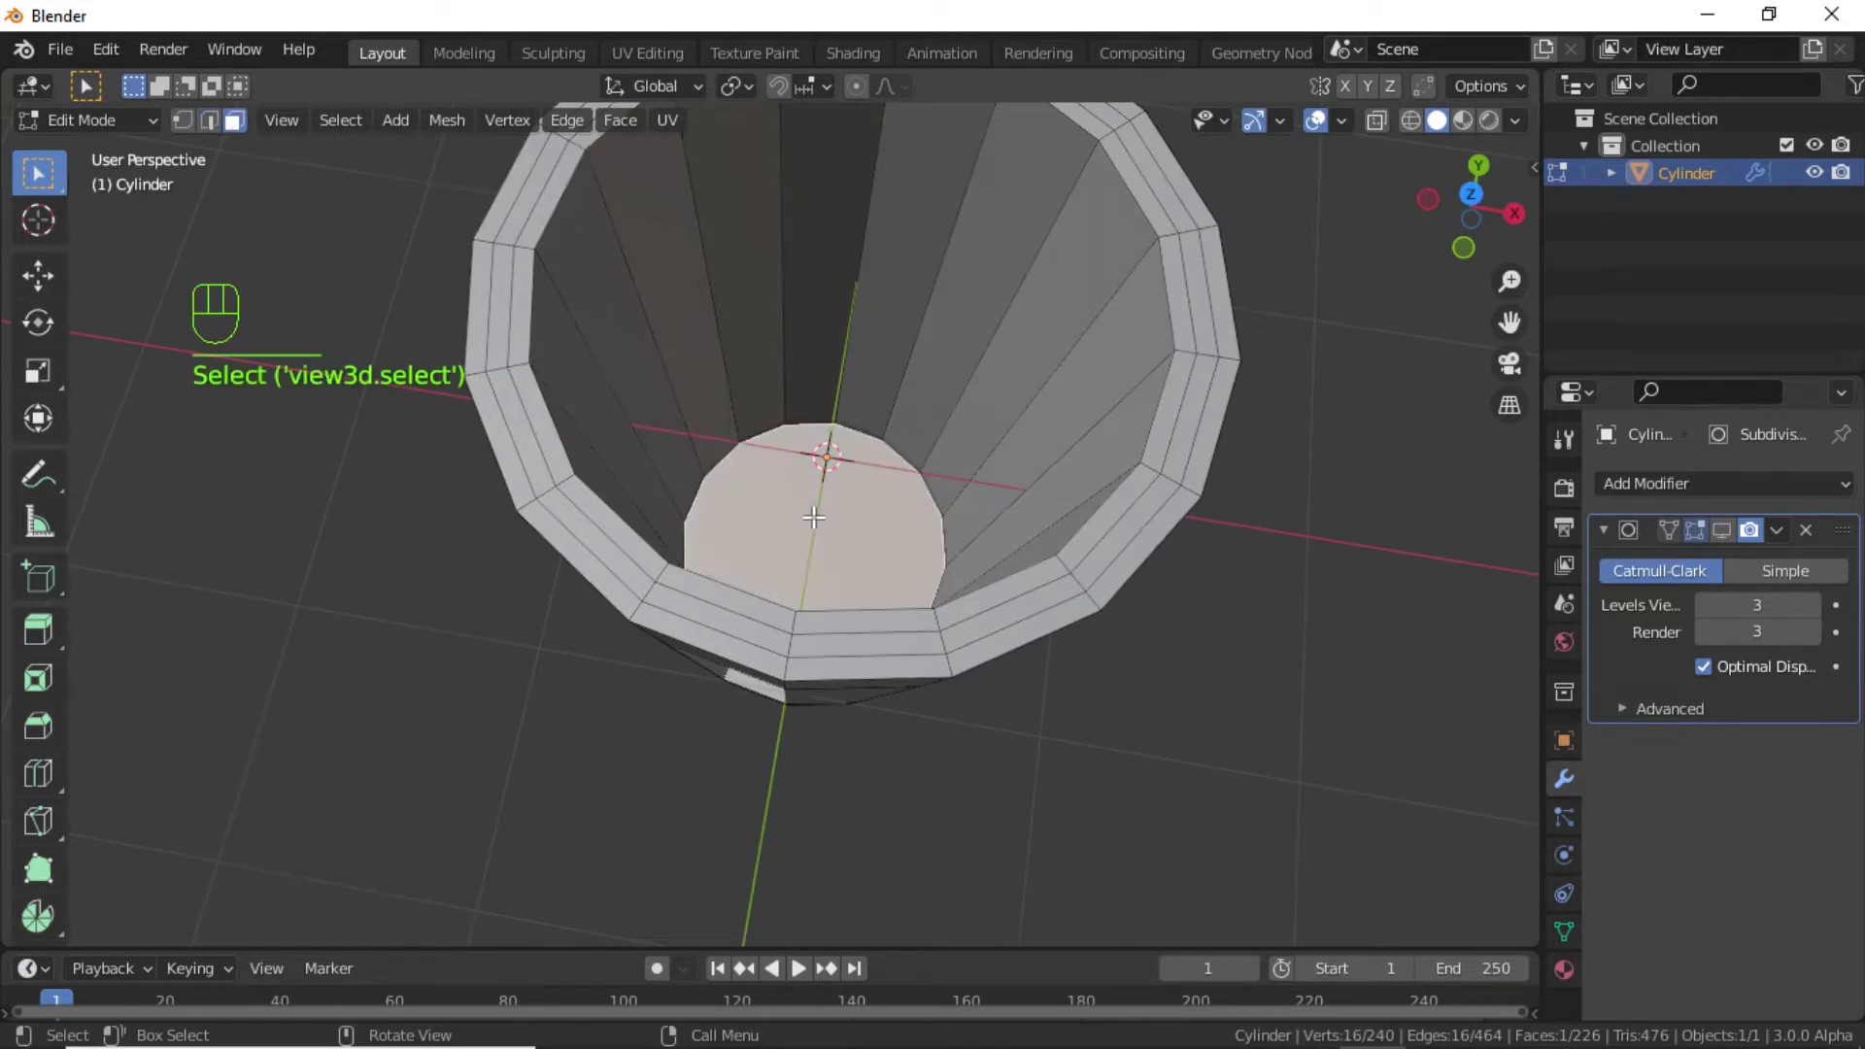
pyautogui.moveTo(820, 450); pyautogui.dragTo(829, 147, button='middle')
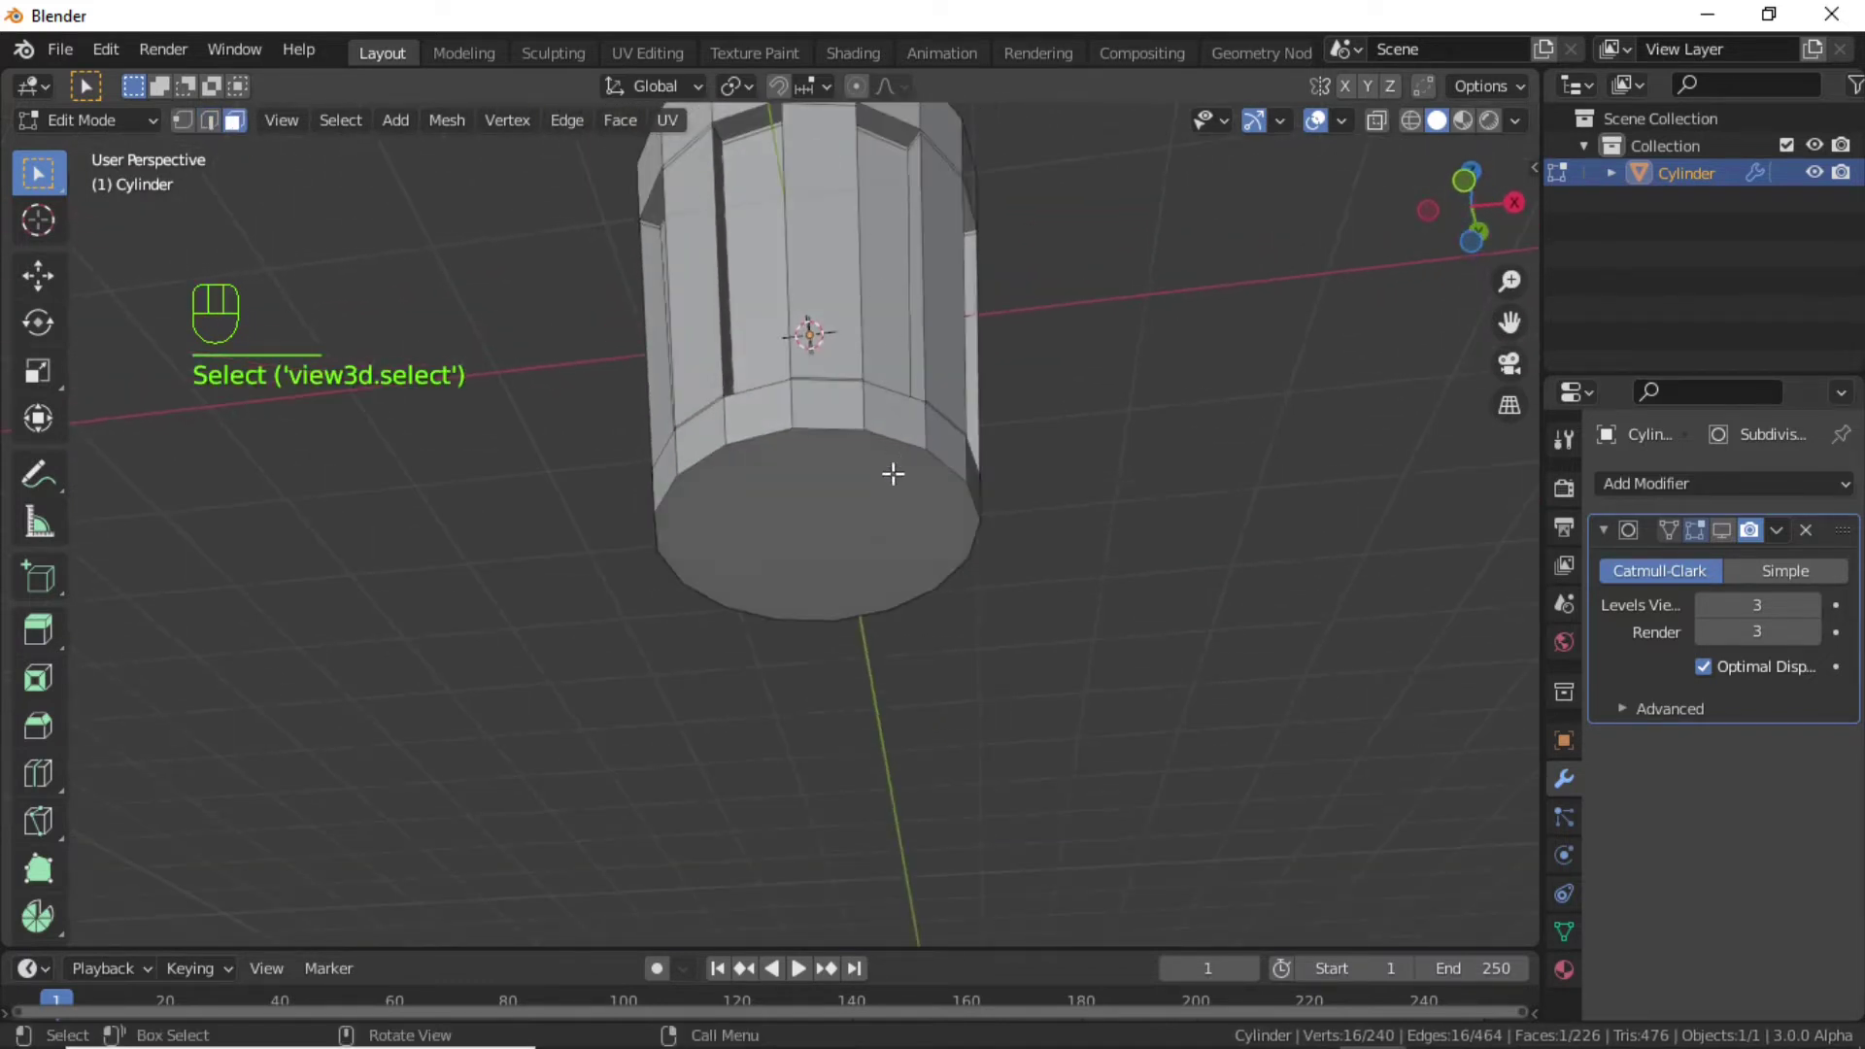
pyautogui.keyDown('shift'); pyautogui.click(864, 523); pyautogui.keyUp('shift')
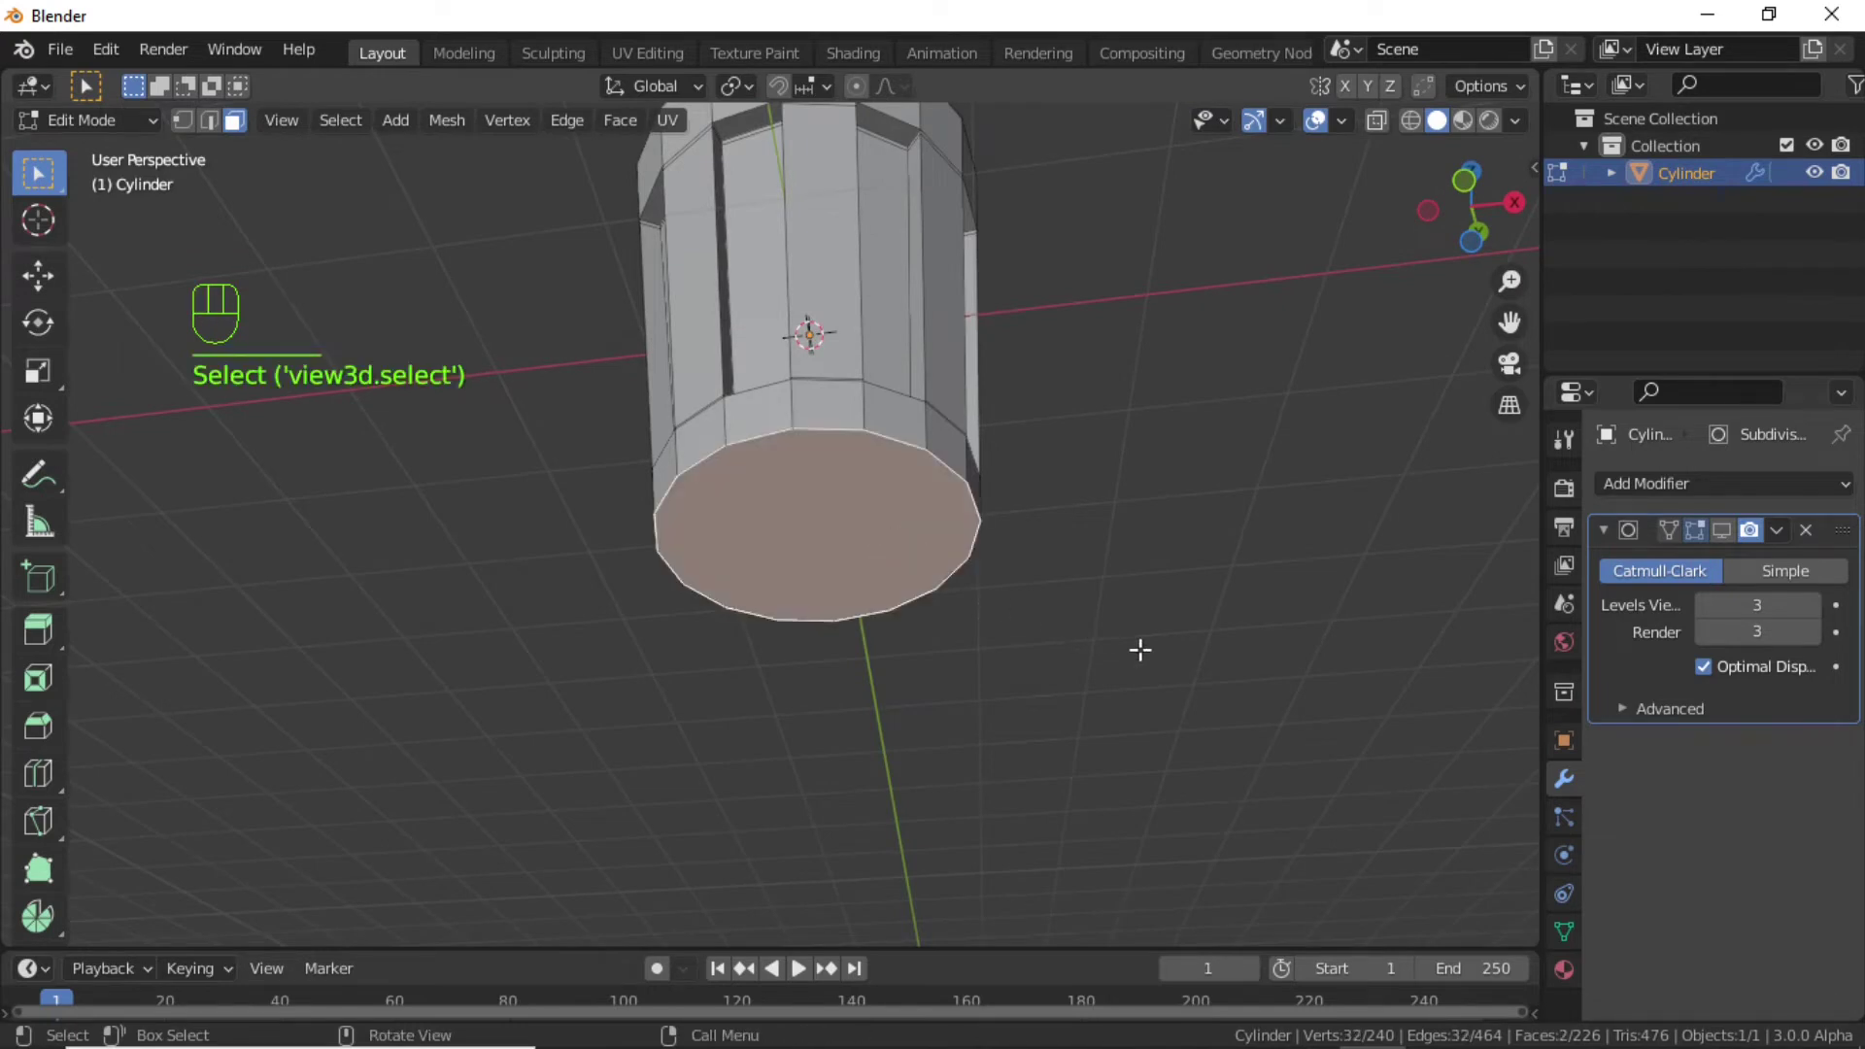
pyautogui.press('i')
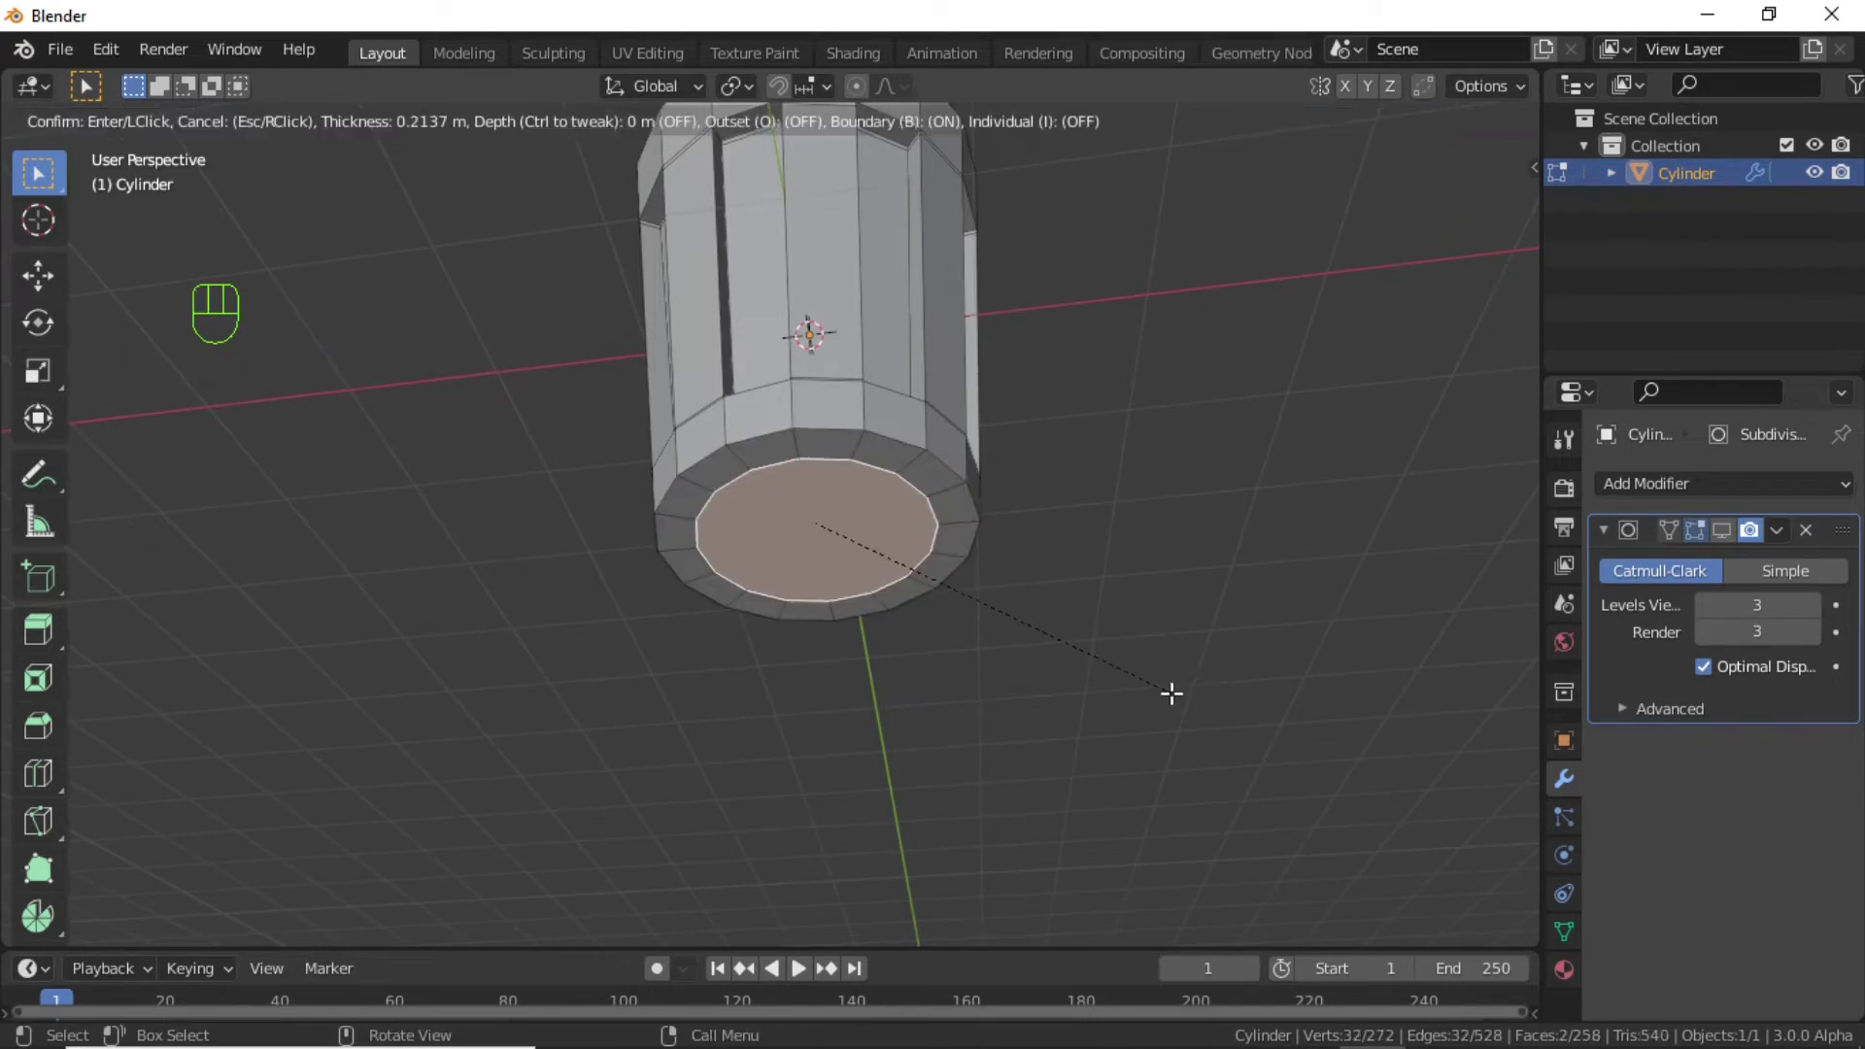
pyautogui.click(1168, 691)
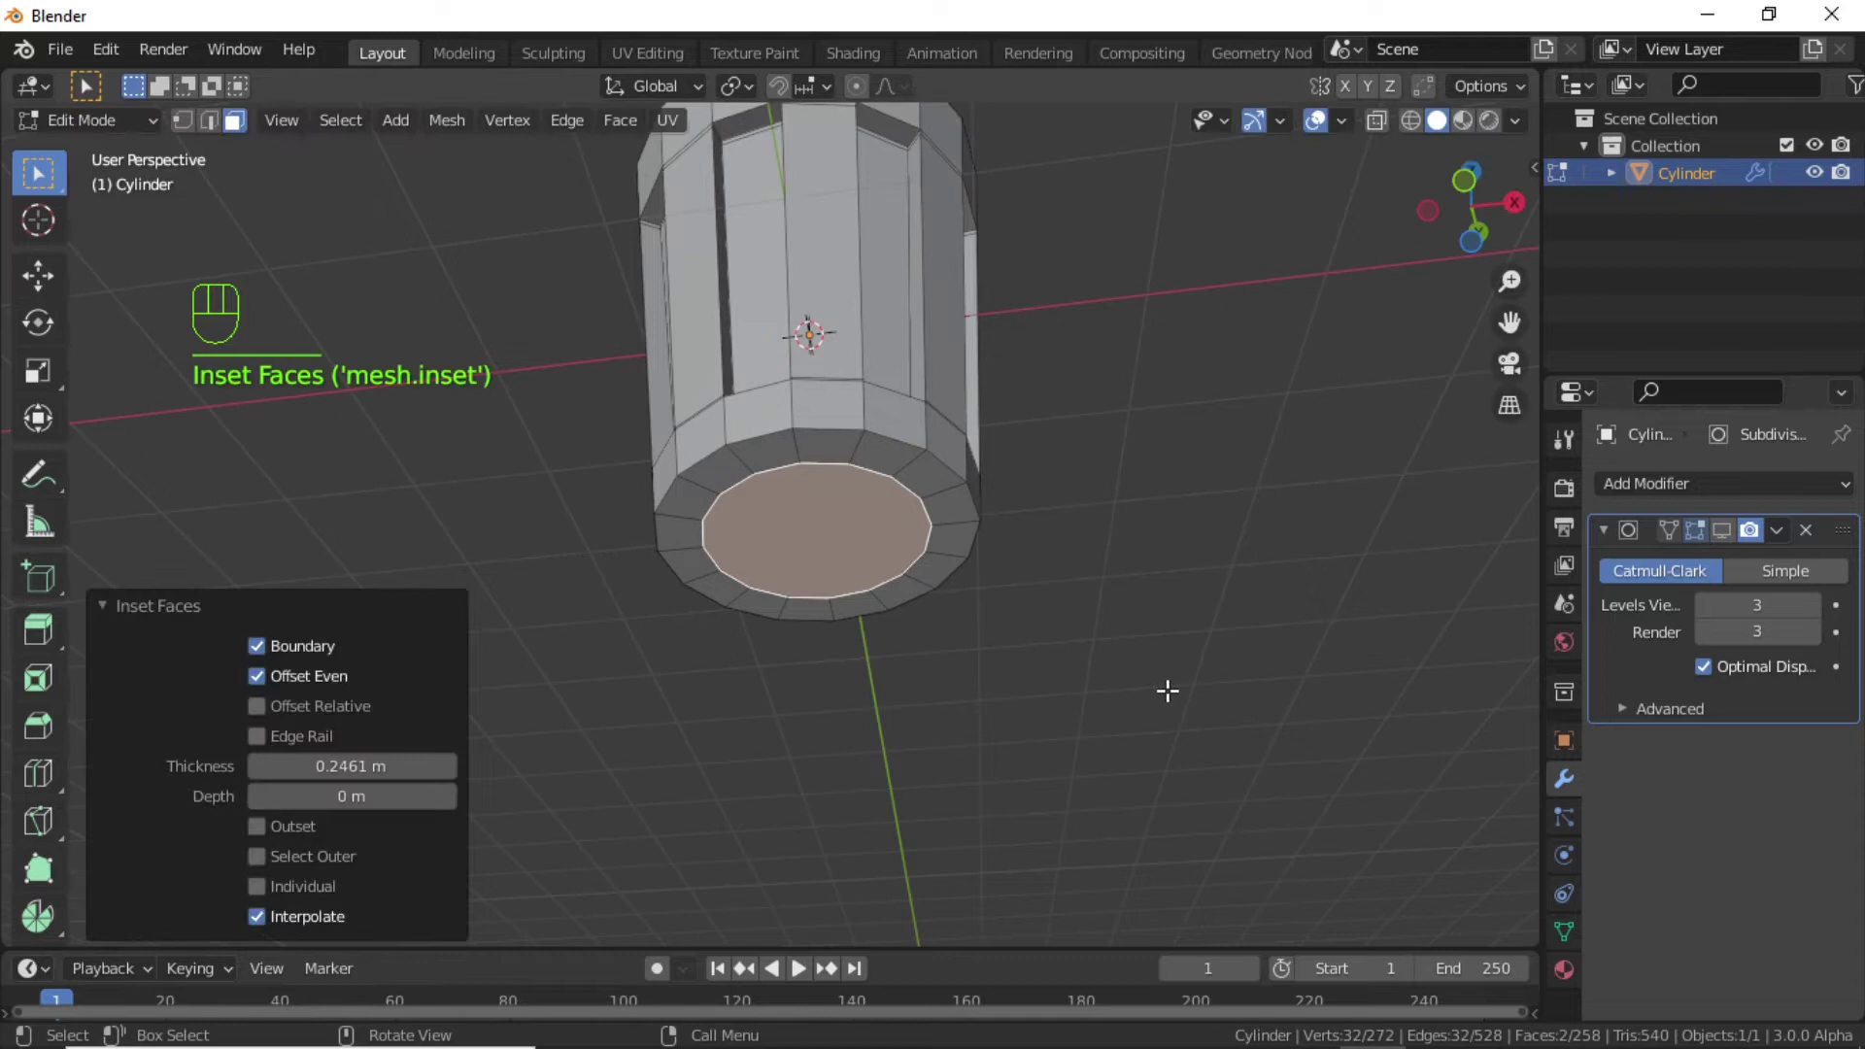
# Turn the subdivision modifier's viewport display back on, leave Edit Mode, and inspect the smoothed glass from the front.
pyautogui.click(1721, 530)
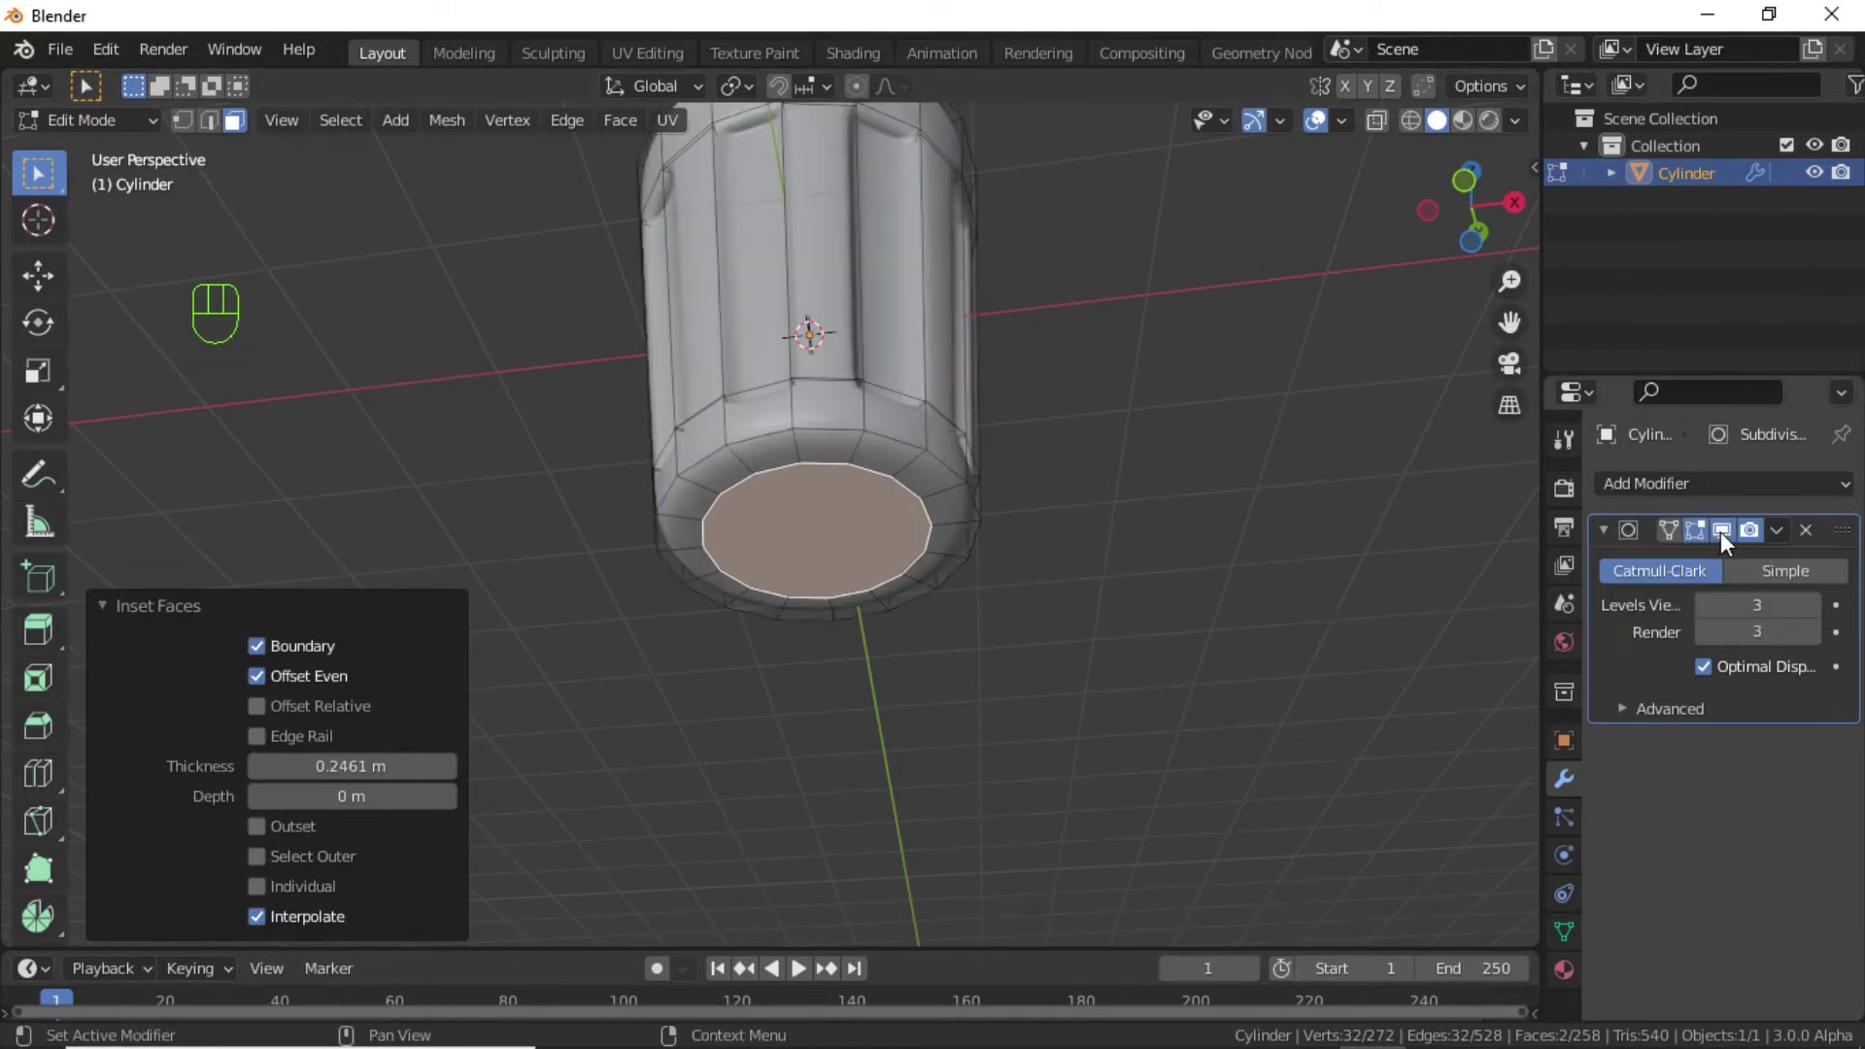
pyautogui.moveTo(828, 501); pyautogui.dragTo(861, 605, button='middle')
pyautogui.press('Tab')
pyautogui.press('KP_1')
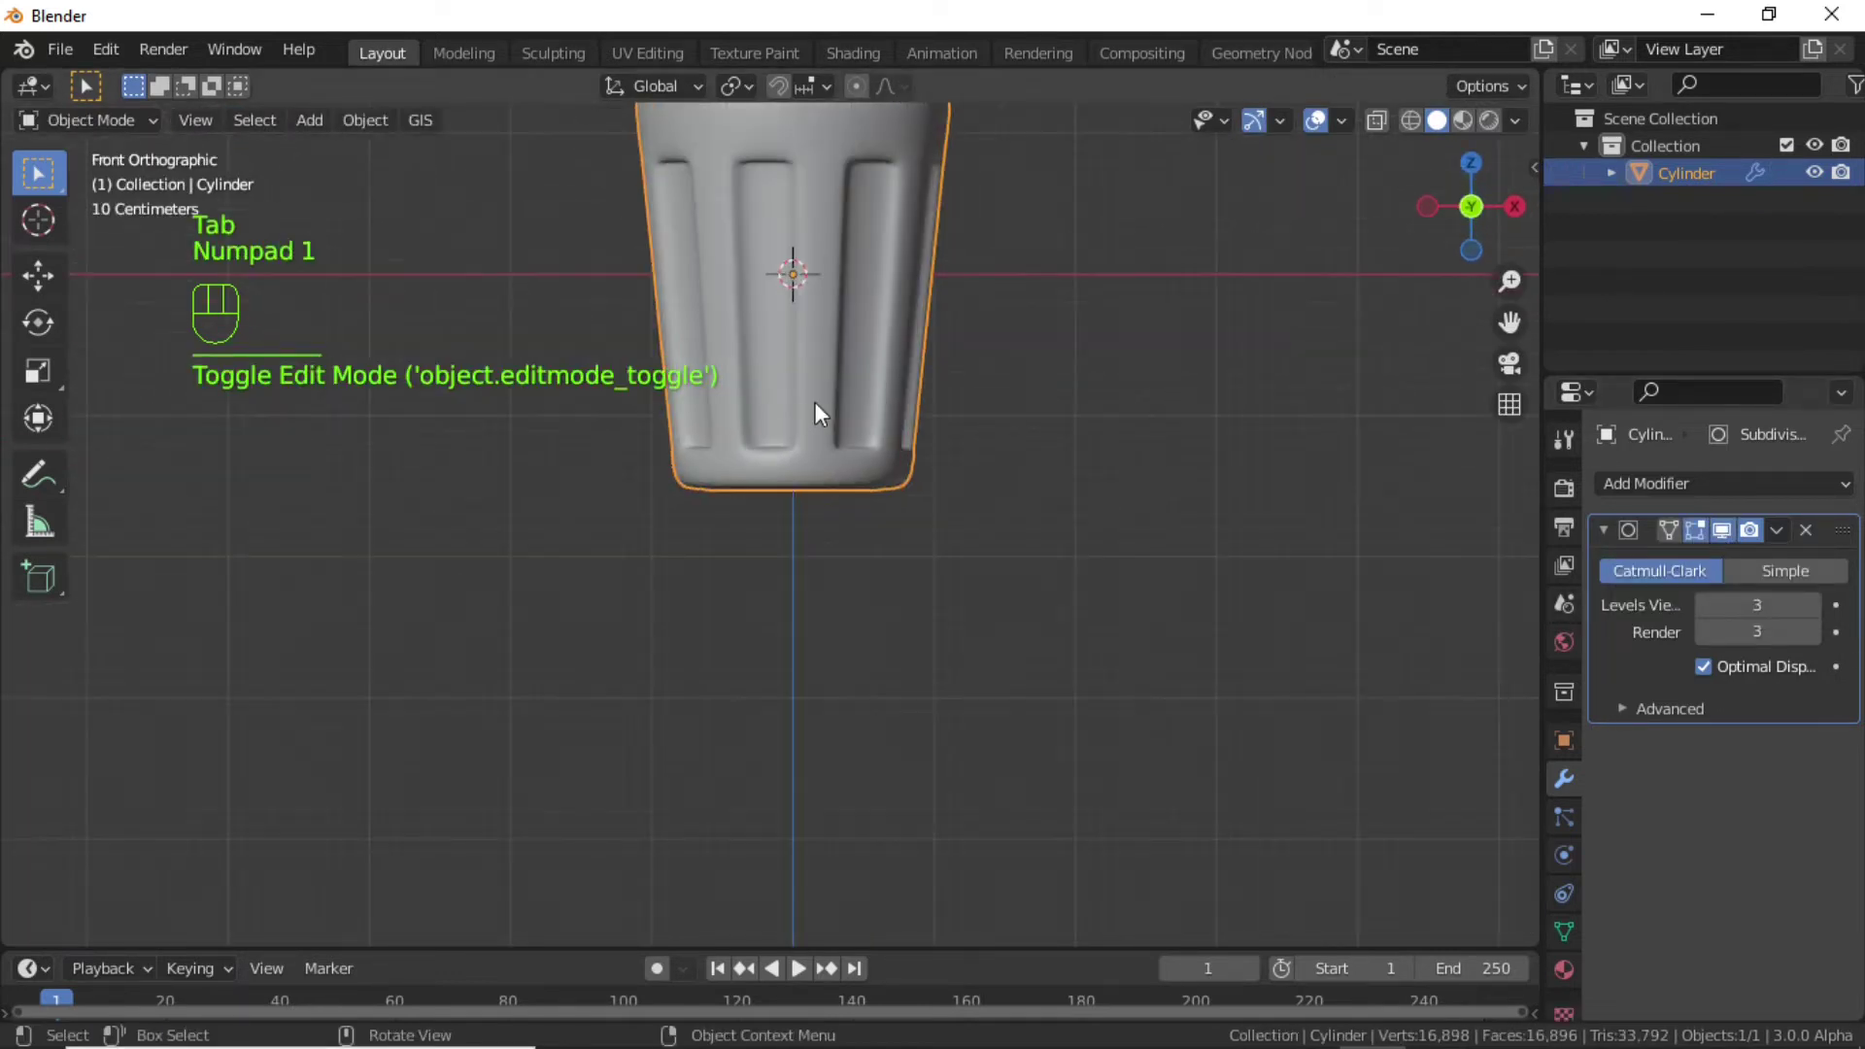
pyautogui.keyDown('shift'); pyautogui.moveTo(808, 313); pyautogui.dragTo(837, 516, button='middle'); pyautogui.keyUp('shift')
pyautogui.scroll(2, 839, 517)
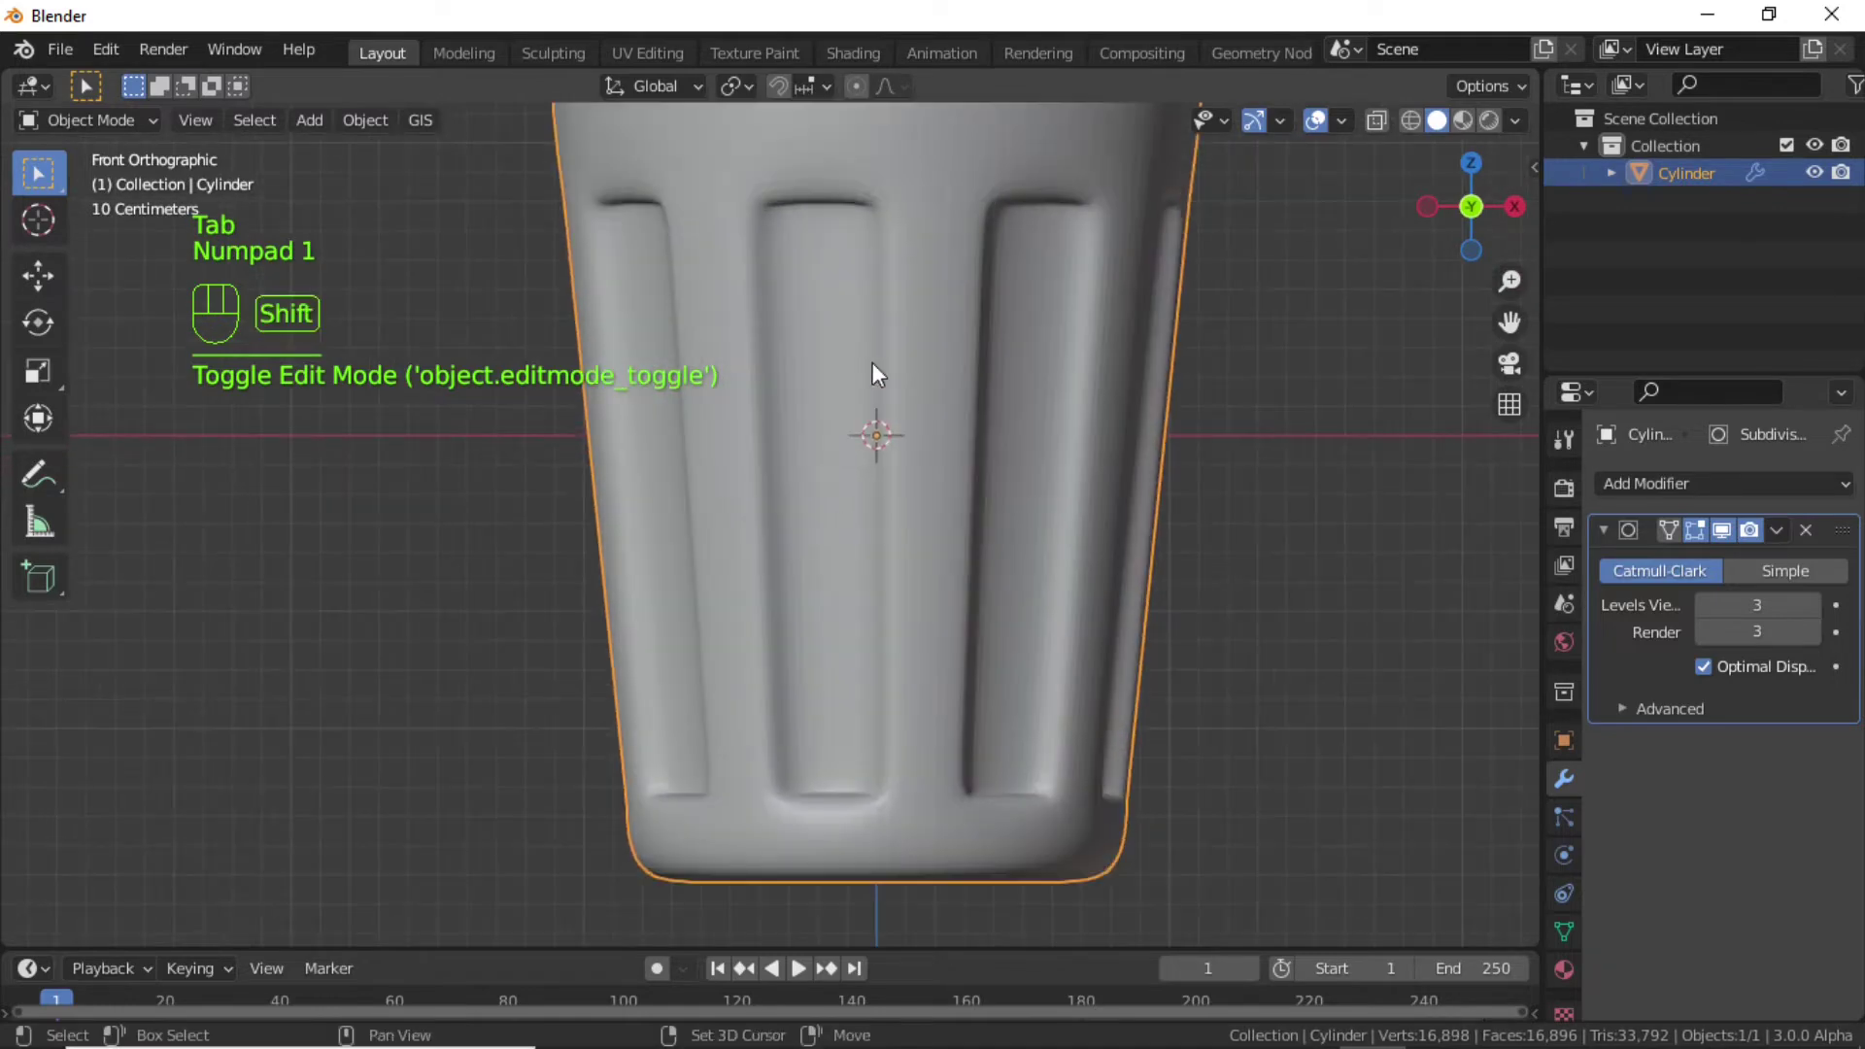
pyautogui.keyDown('shift'); pyautogui.moveTo(872, 363); pyautogui.dragTo(850, 437, button='middle'); pyautogui.keyUp('shift')
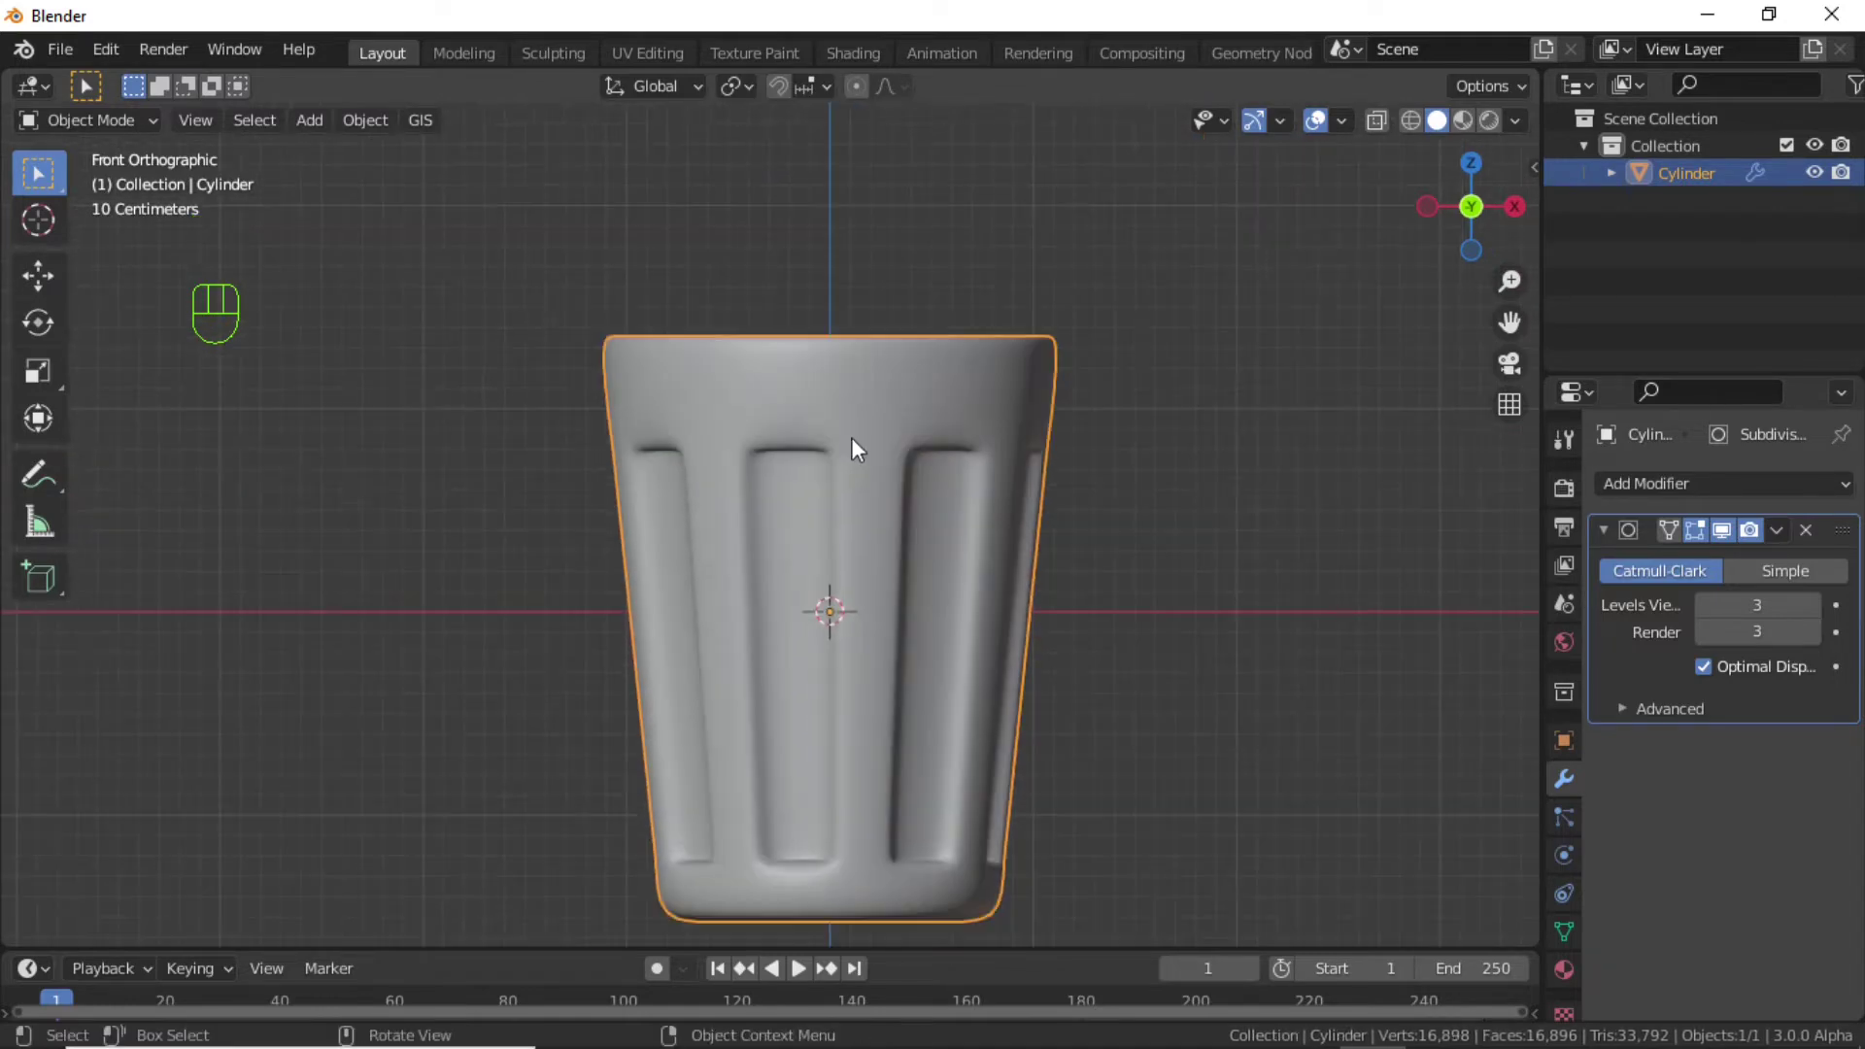
# Shade the glass smooth and enable Auto Smooth at 30° in its mesh normals.
pyautogui.rightClick(865, 383)
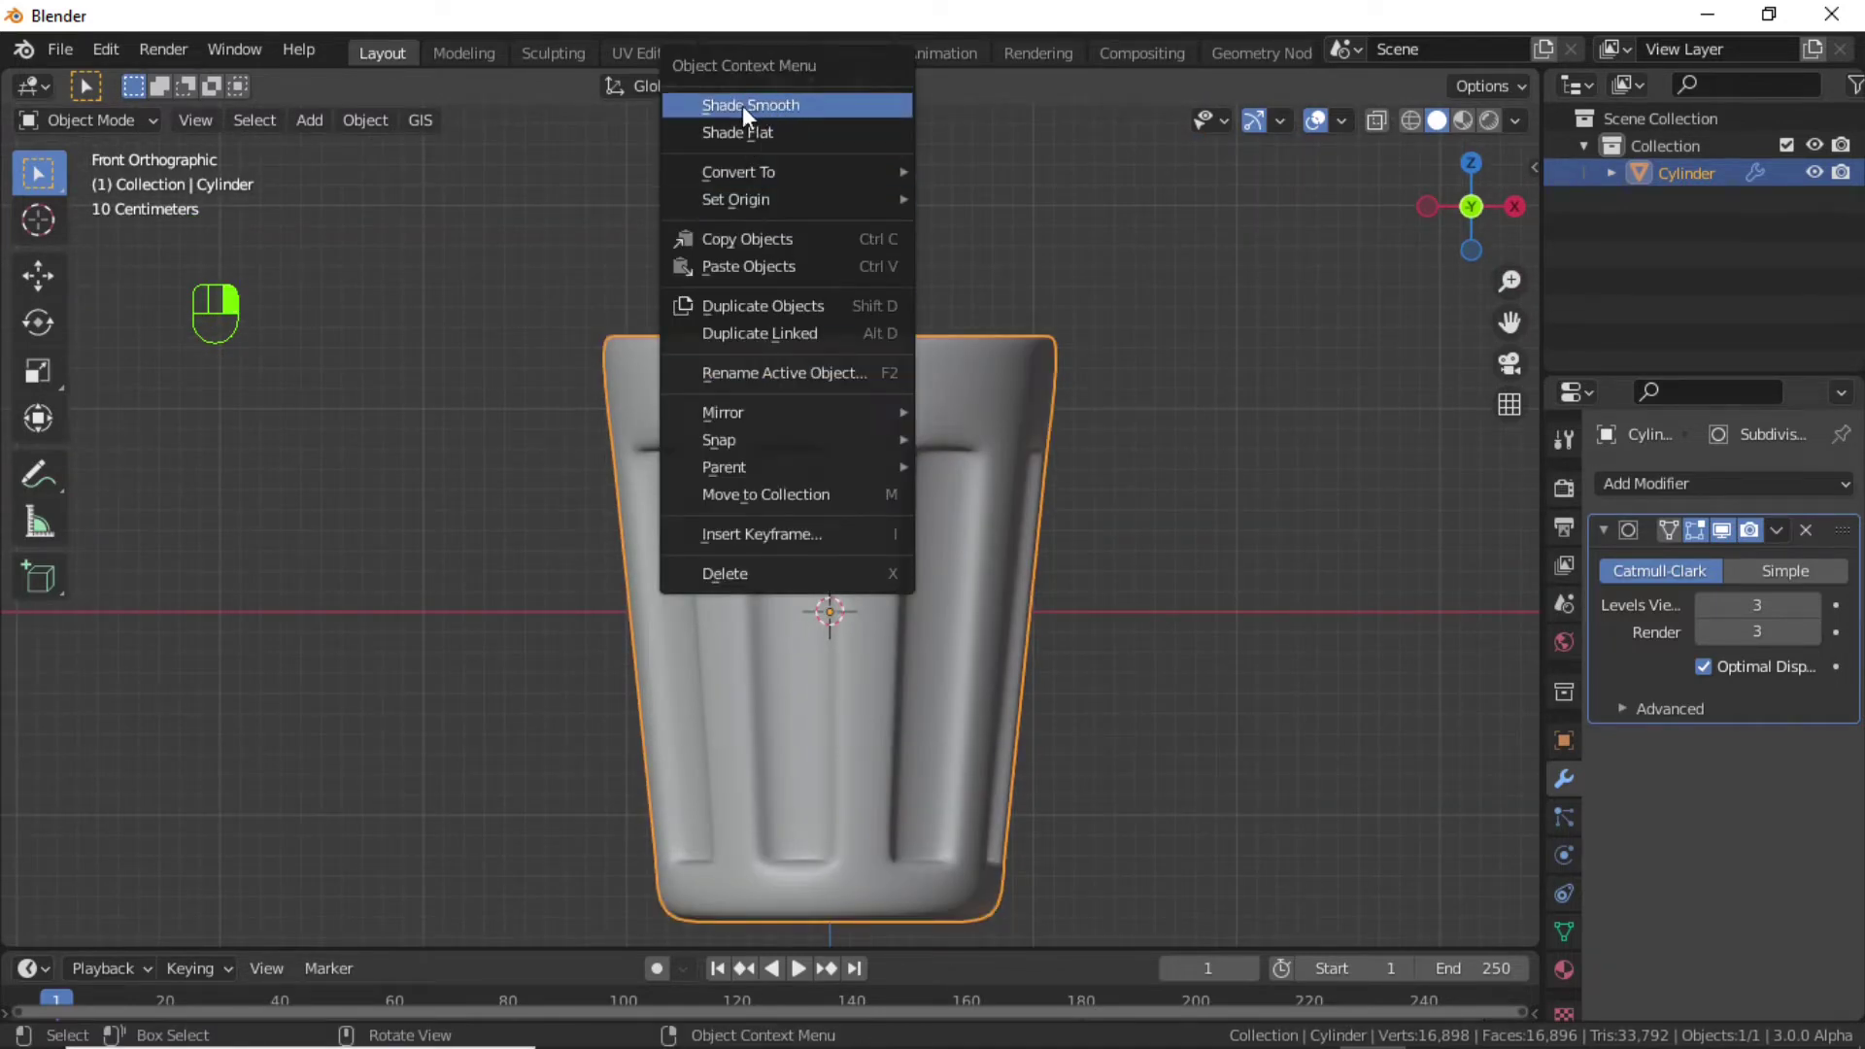
pyautogui.click(771, 104)
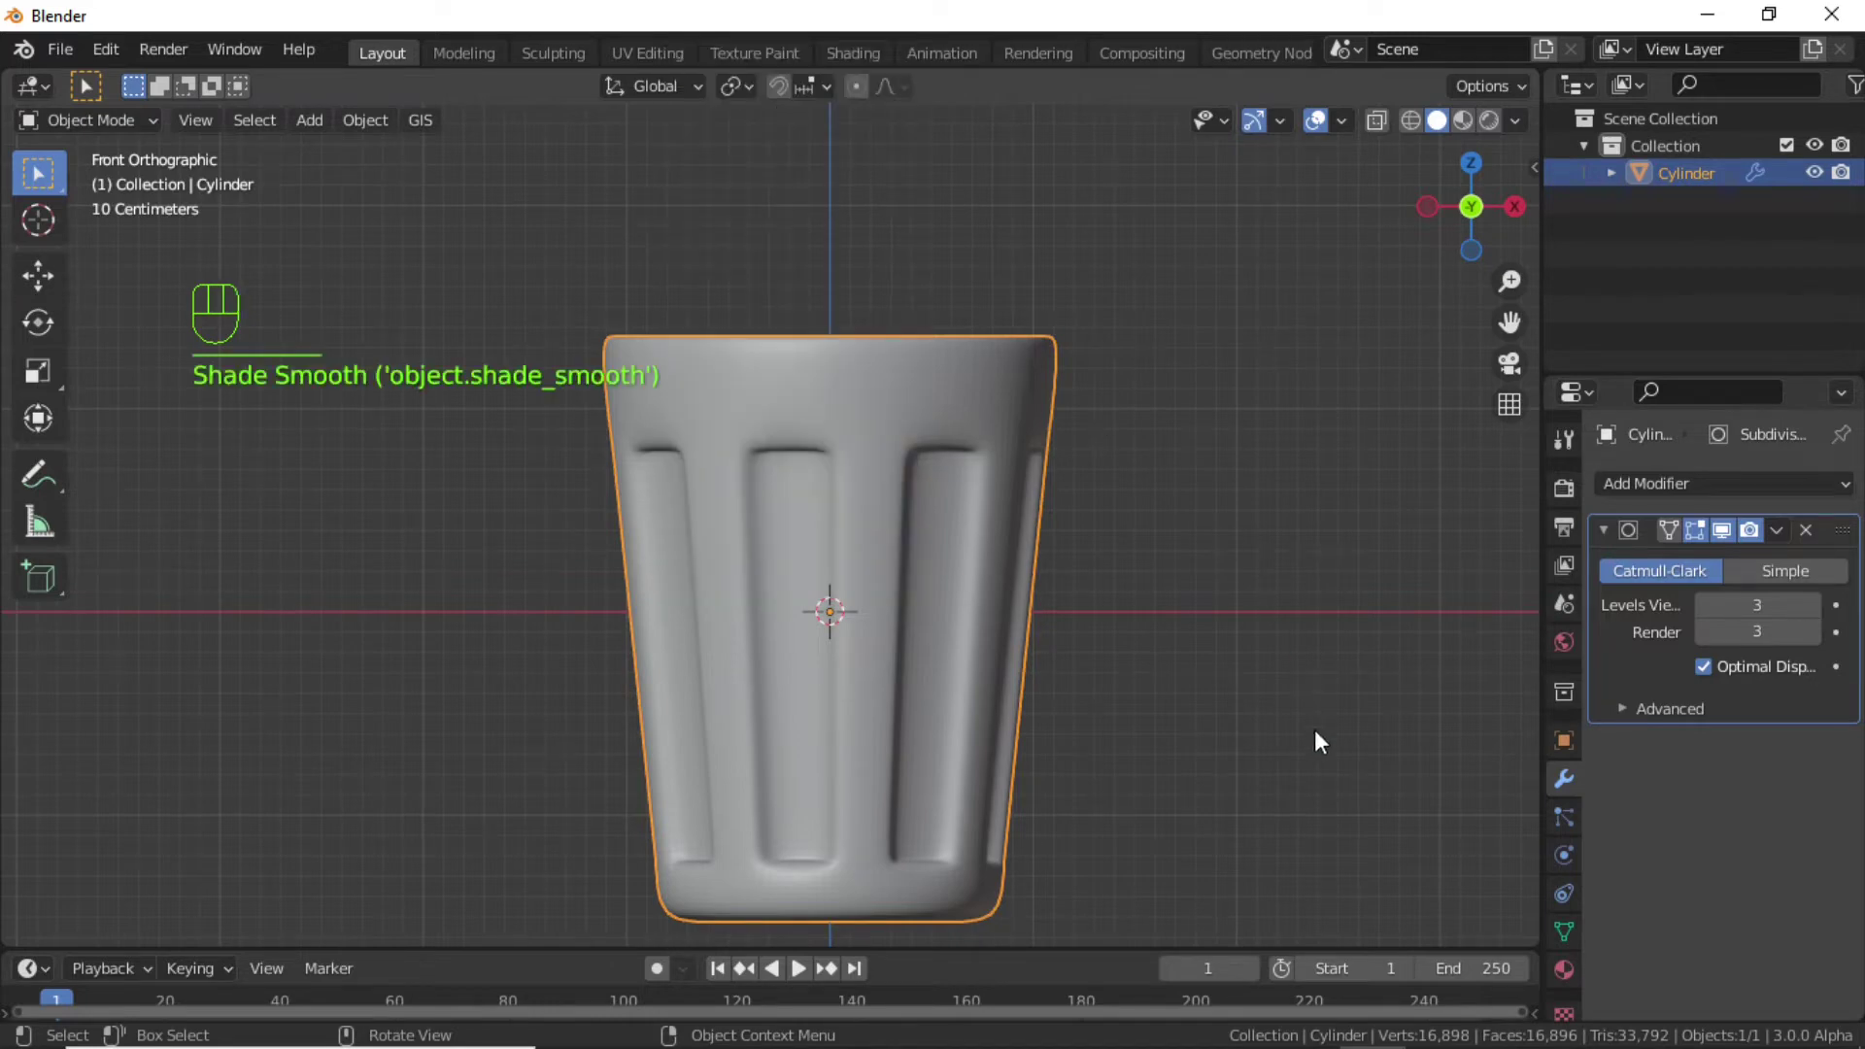
pyautogui.click(1562, 931)
pyautogui.scroll(-1, 1585, 854)
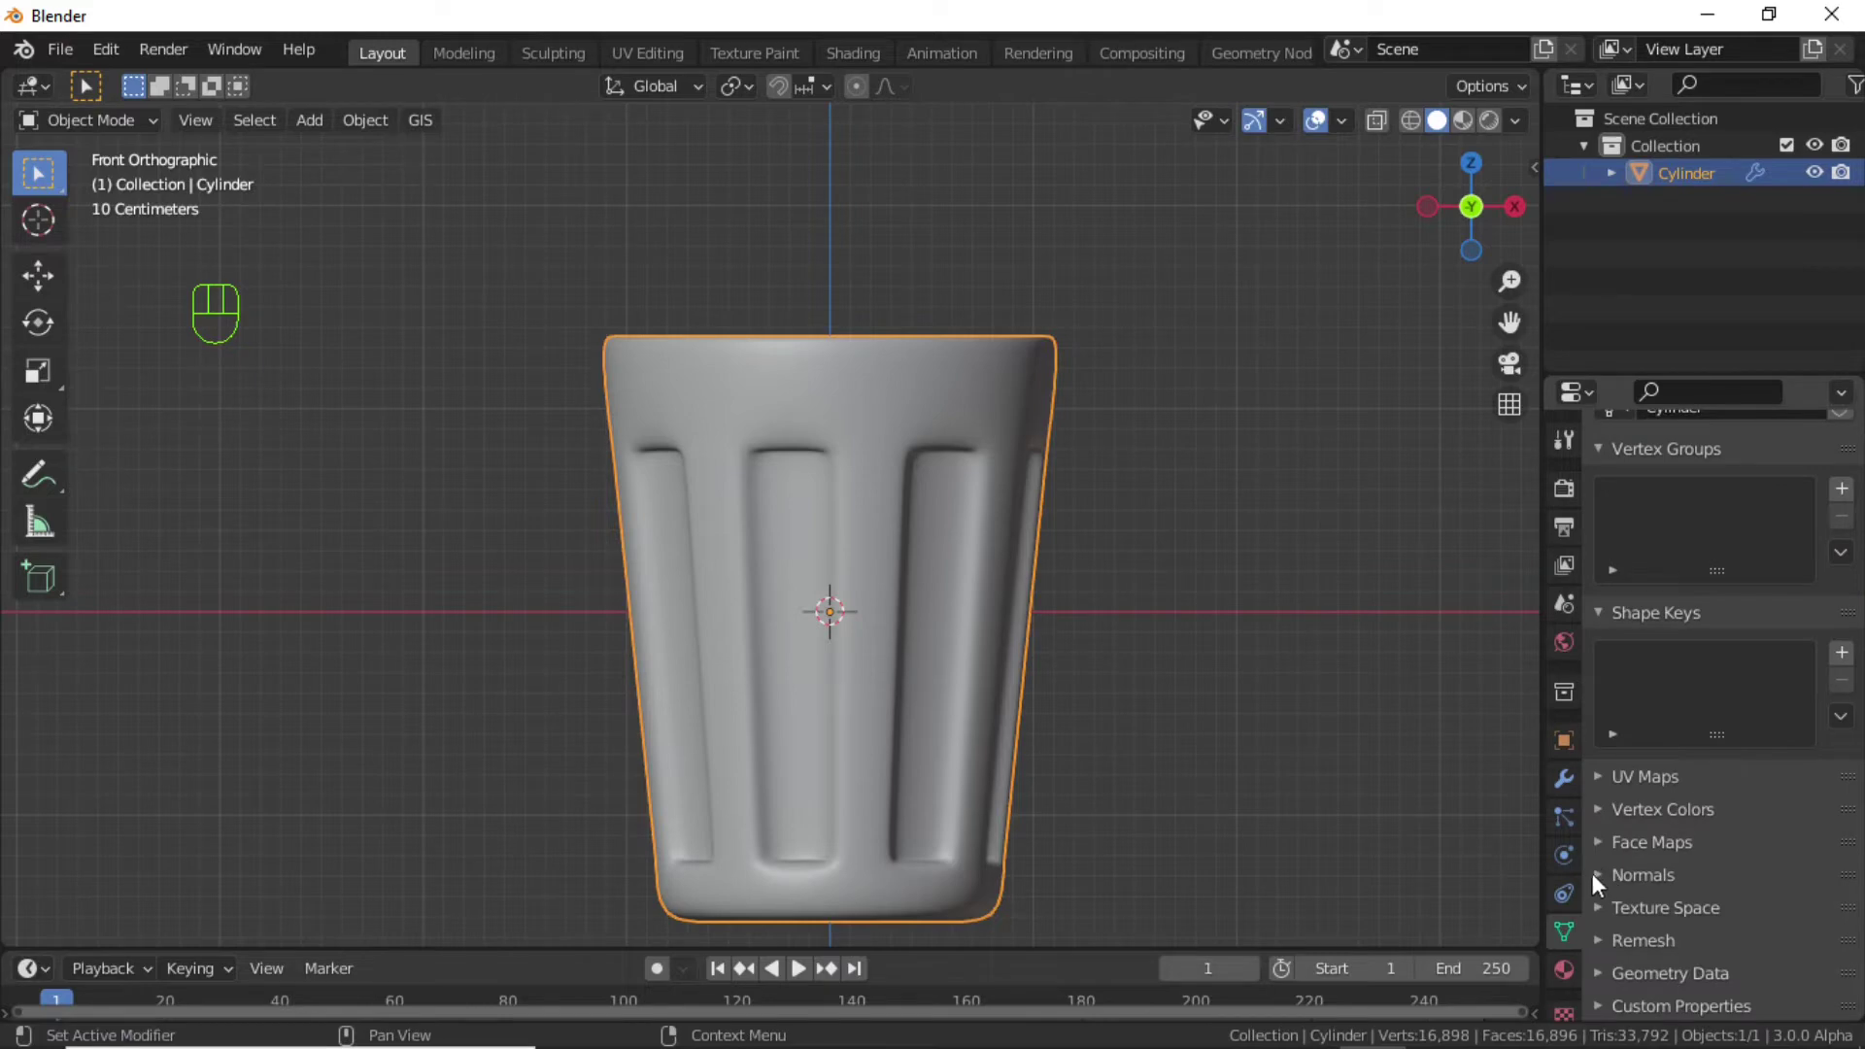
pyautogui.click(1597, 874)
pyautogui.scroll(-1, 1706, 889)
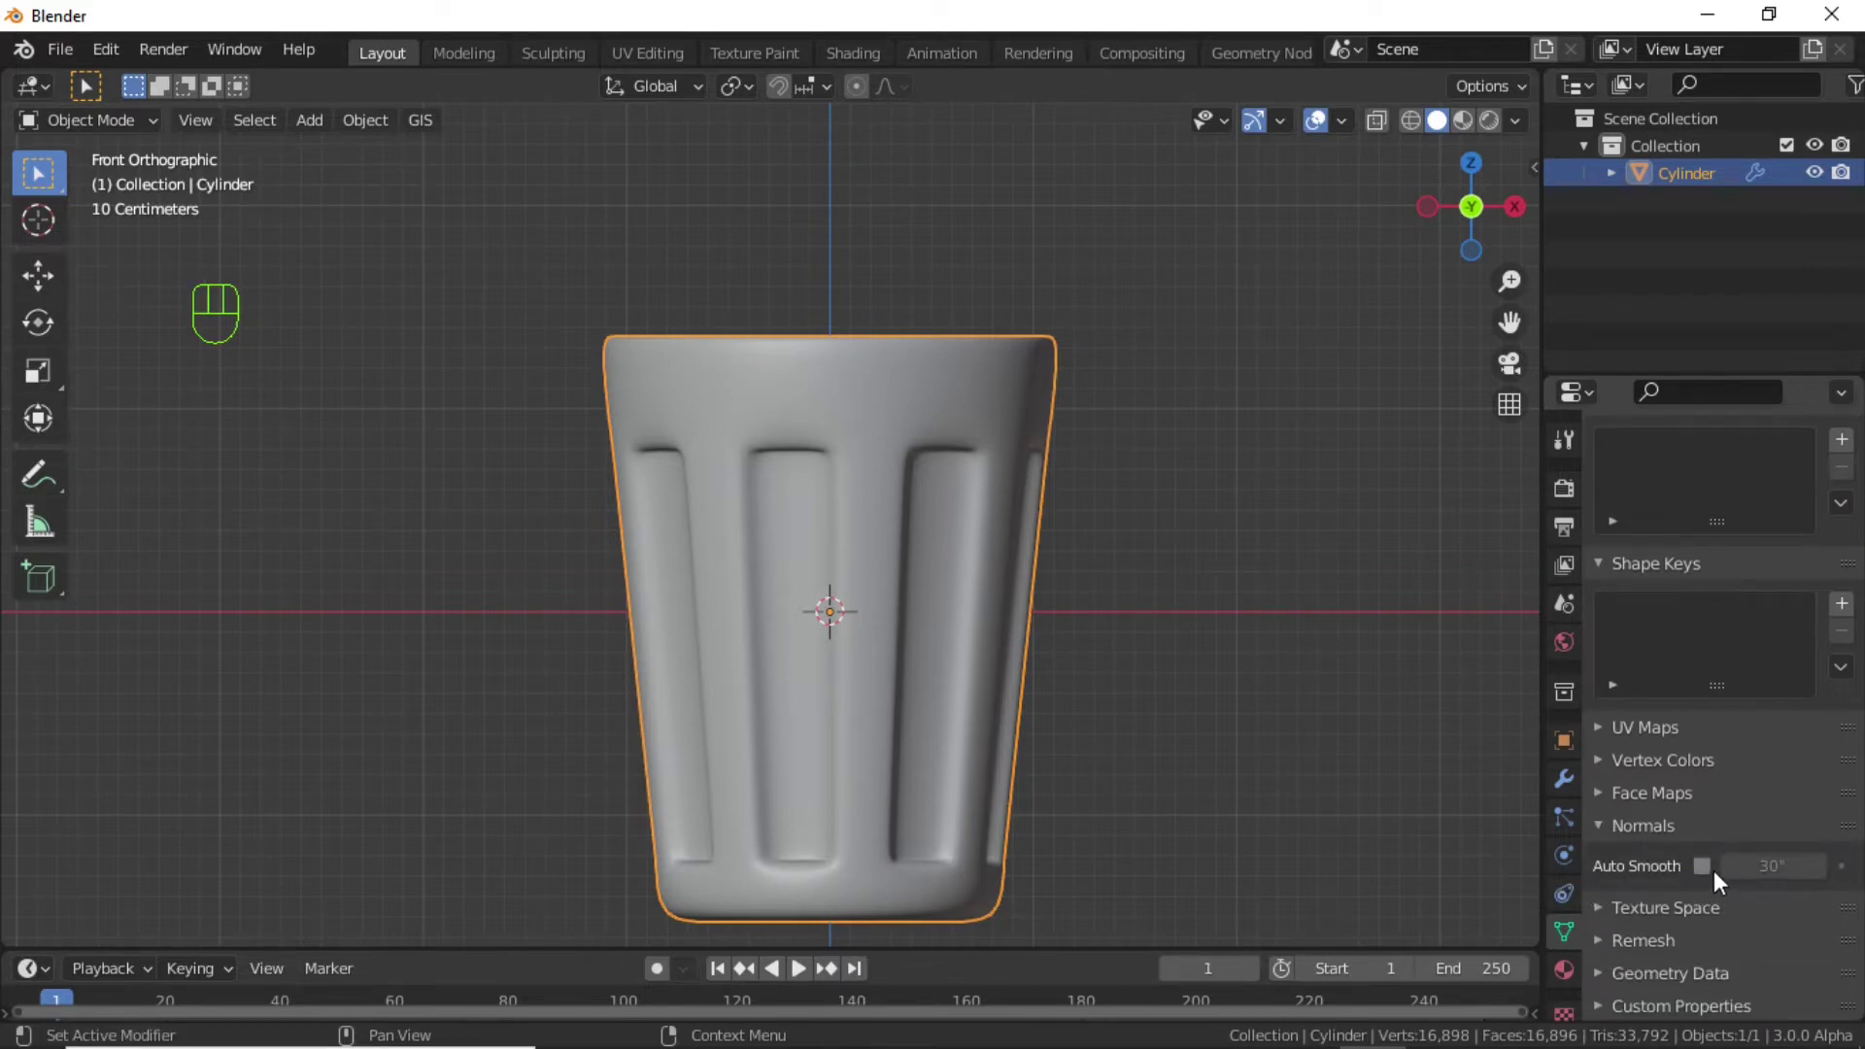
pyautogui.click(1706, 867)
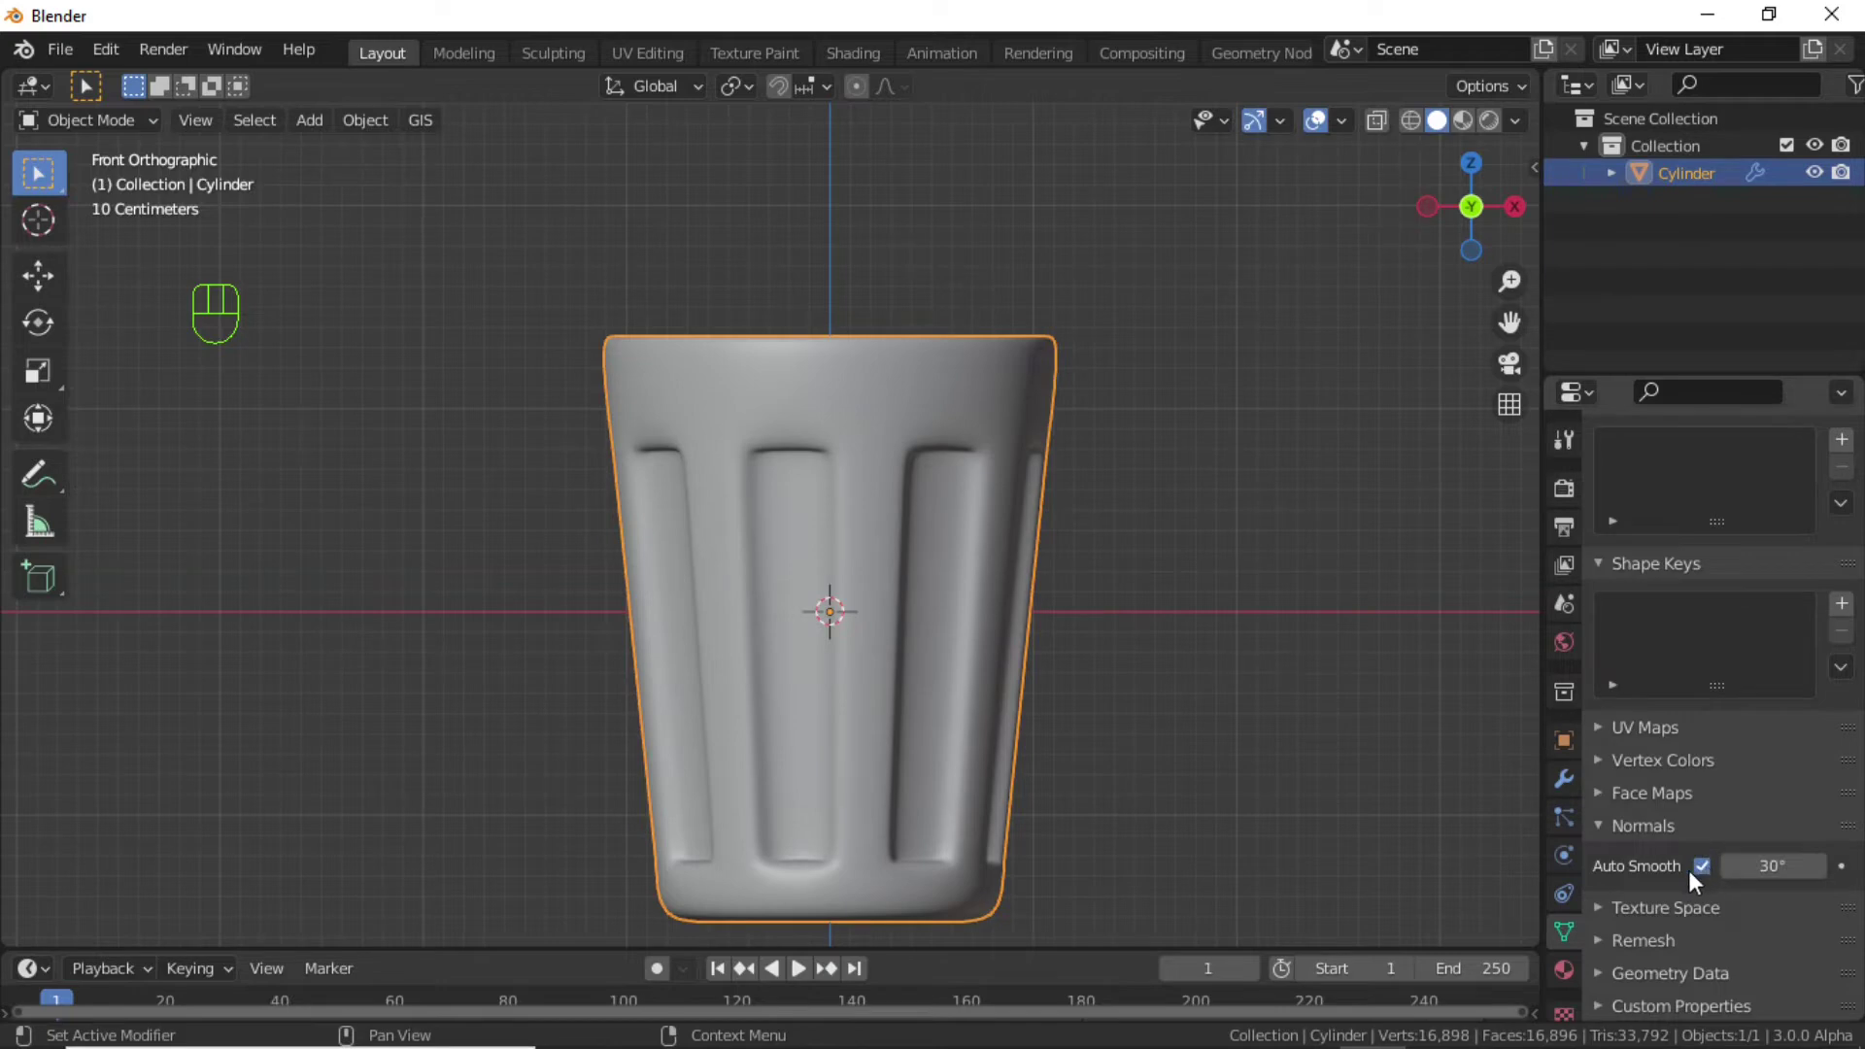
# Apply the Subdivision Surface modifier to the glass.
pyautogui.click(1559, 782)
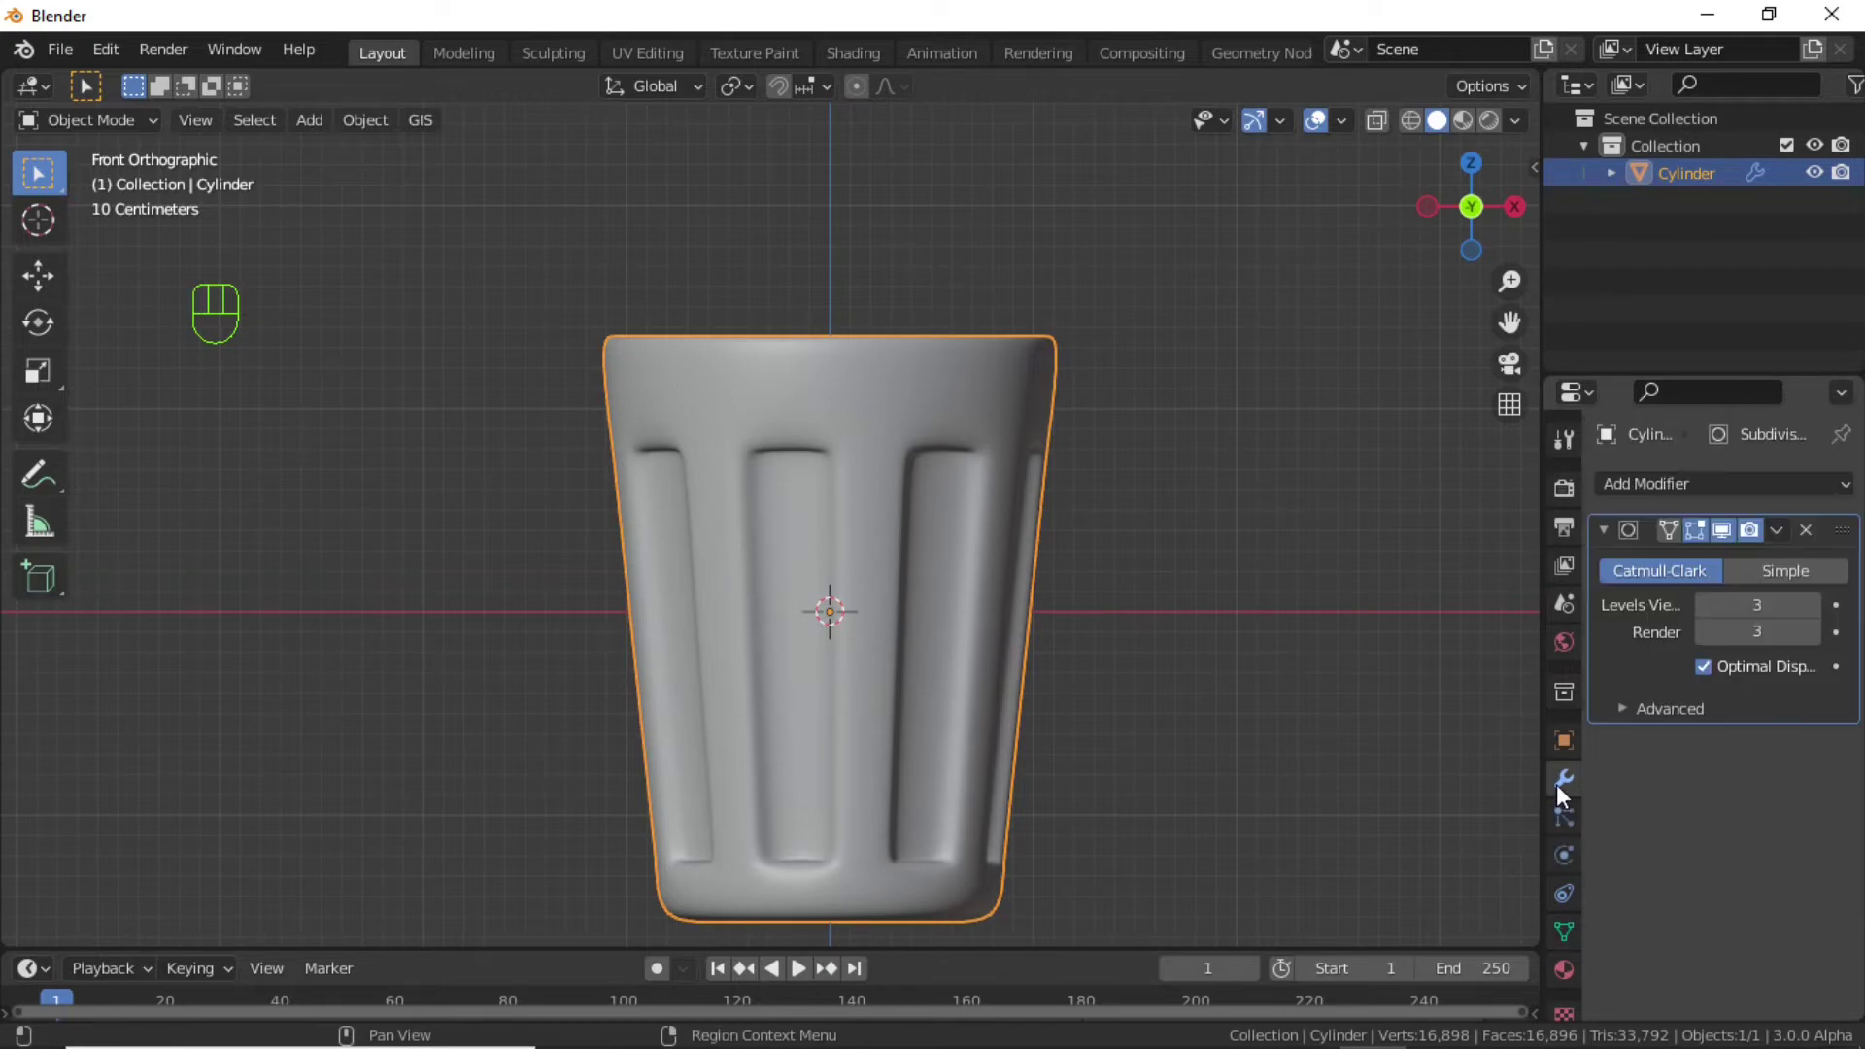
pyautogui.click(1775, 529)
pyautogui.click(1725, 562)
# Raise the glass 1.7 m along the global Z axis using incremental snapping, so it sits above the ground line.
pyautogui.scroll(-3, 872, 645)
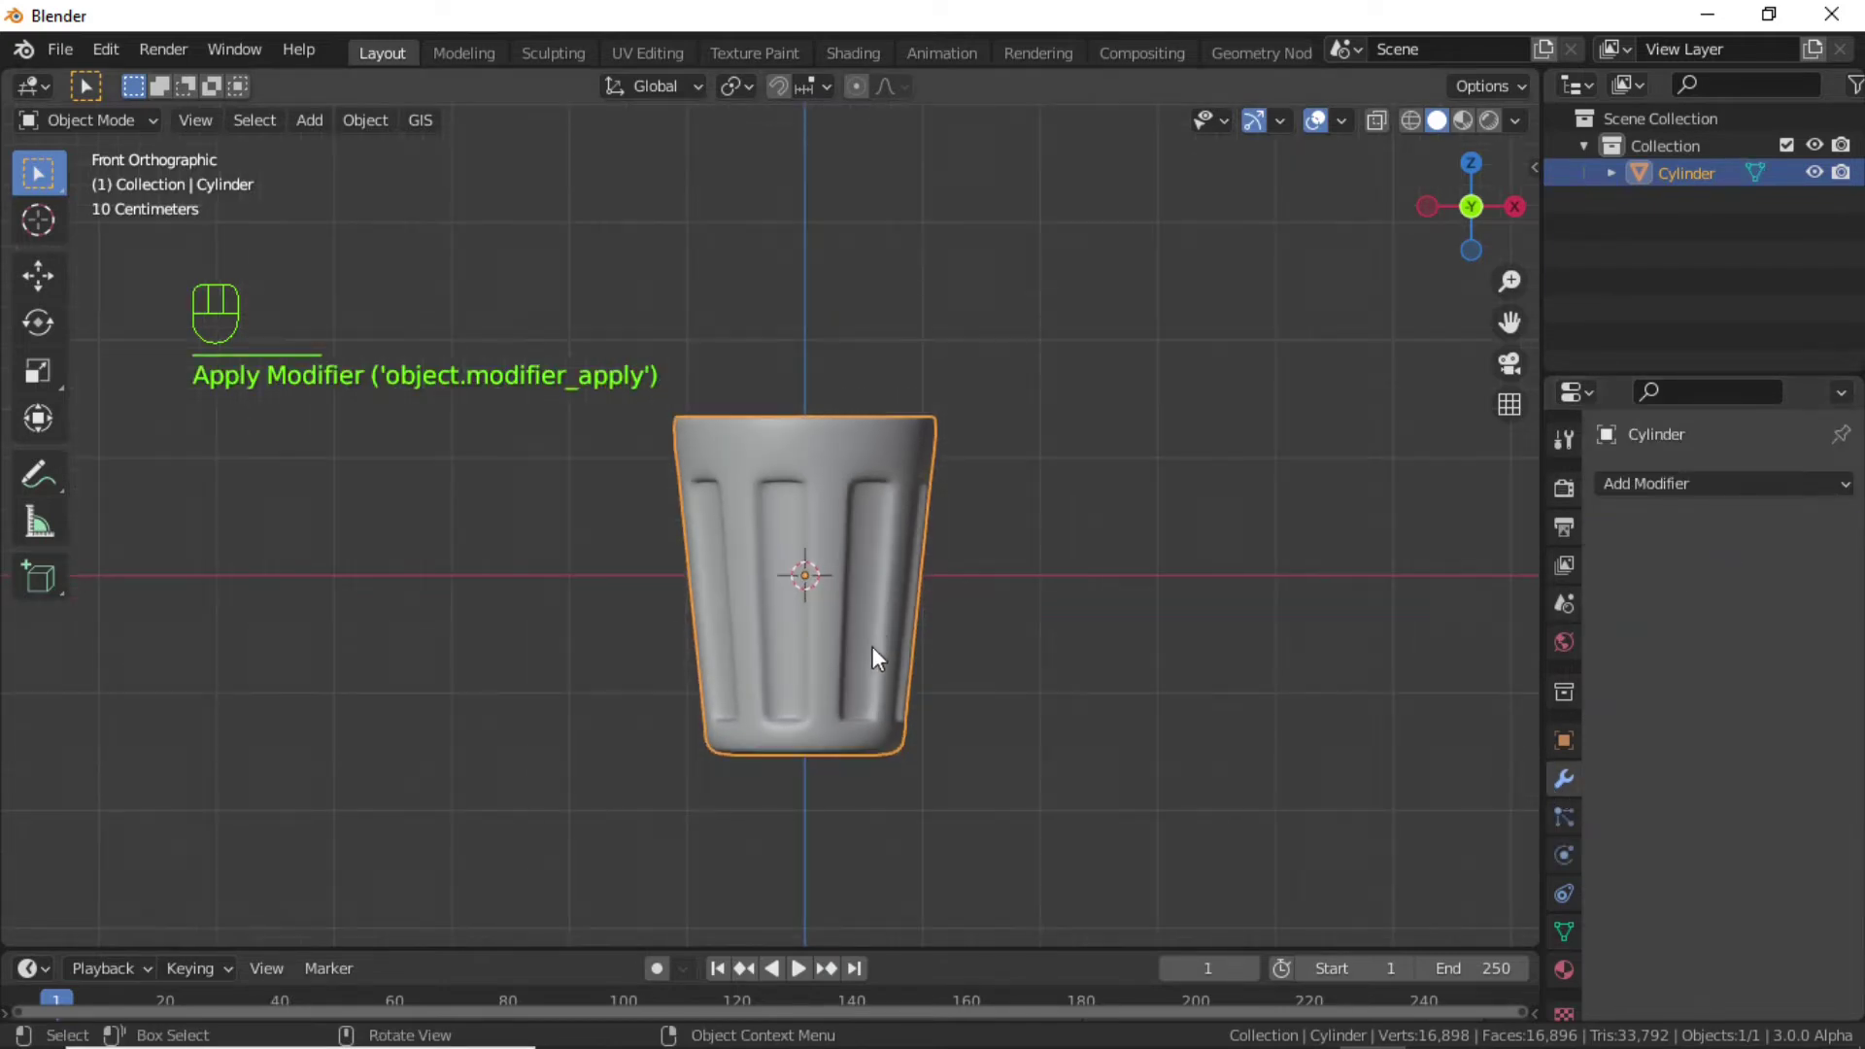
pyautogui.scroll(2, 965, 707)
pyautogui.press('g')
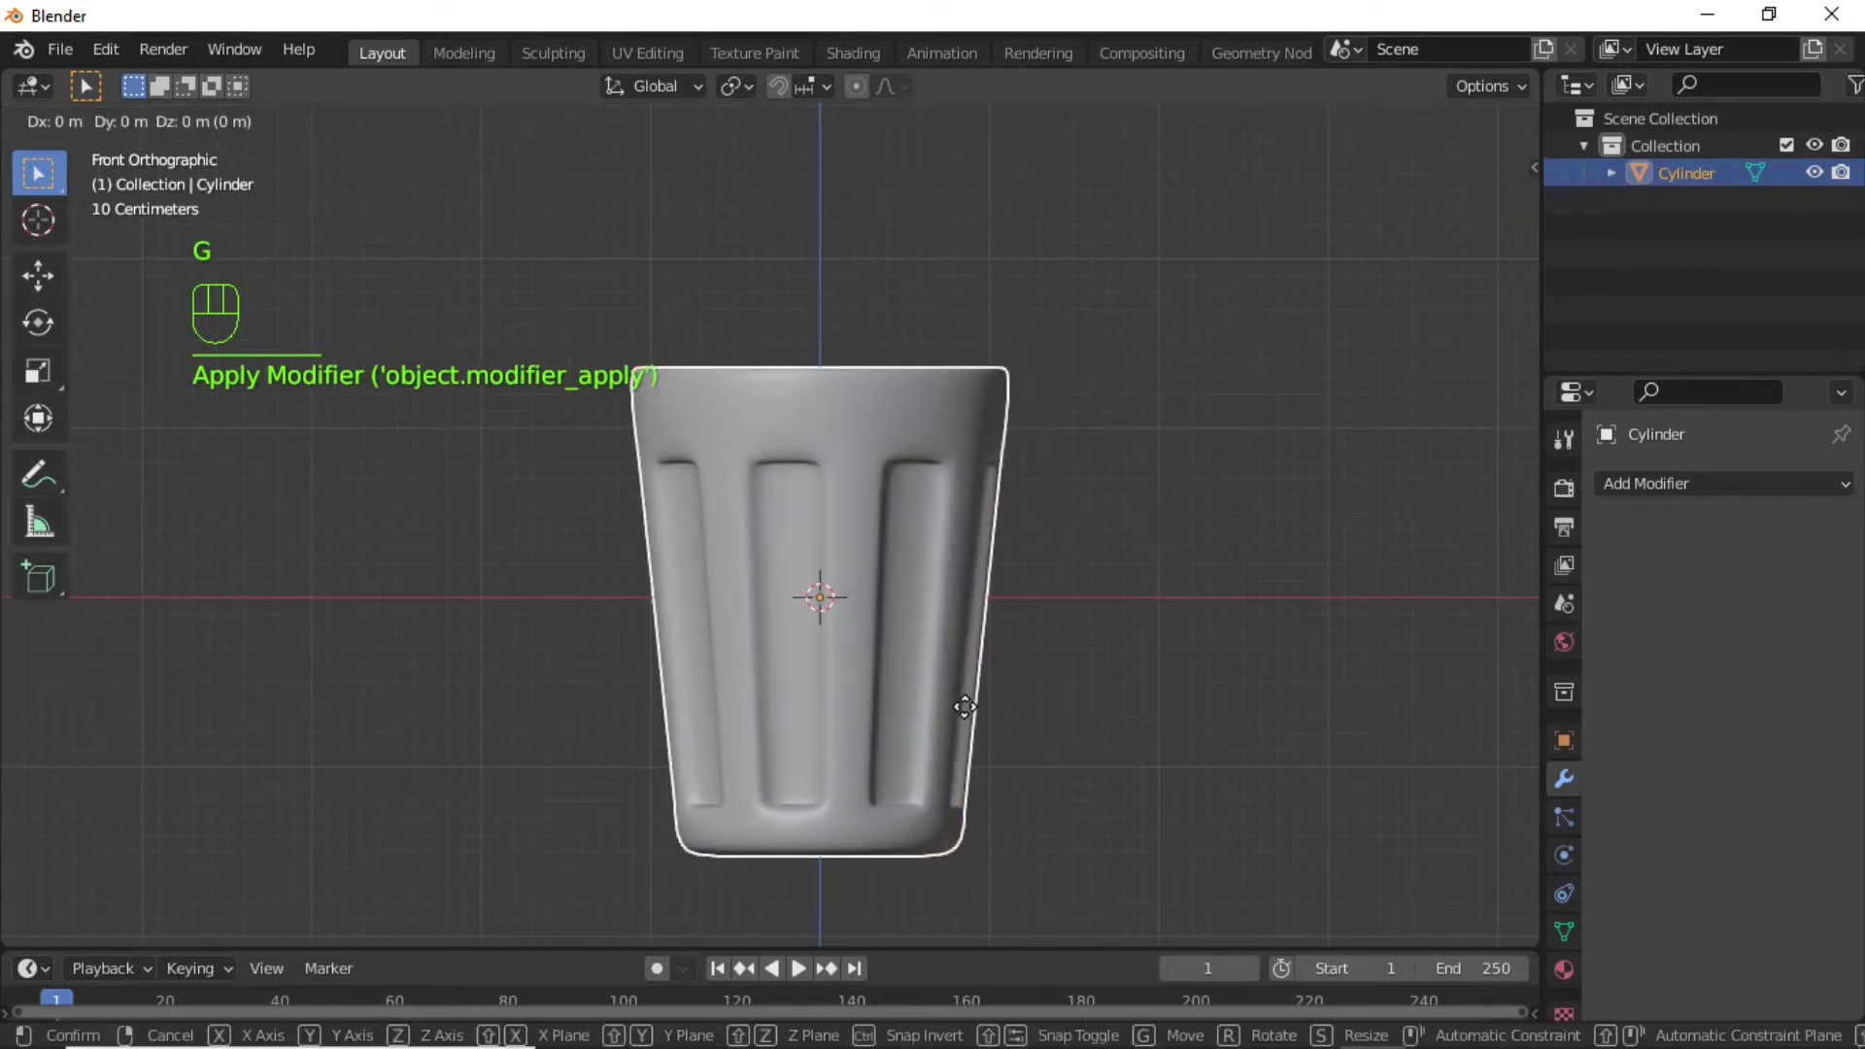
pyautogui.press('z')
pyautogui.press('ctrl')
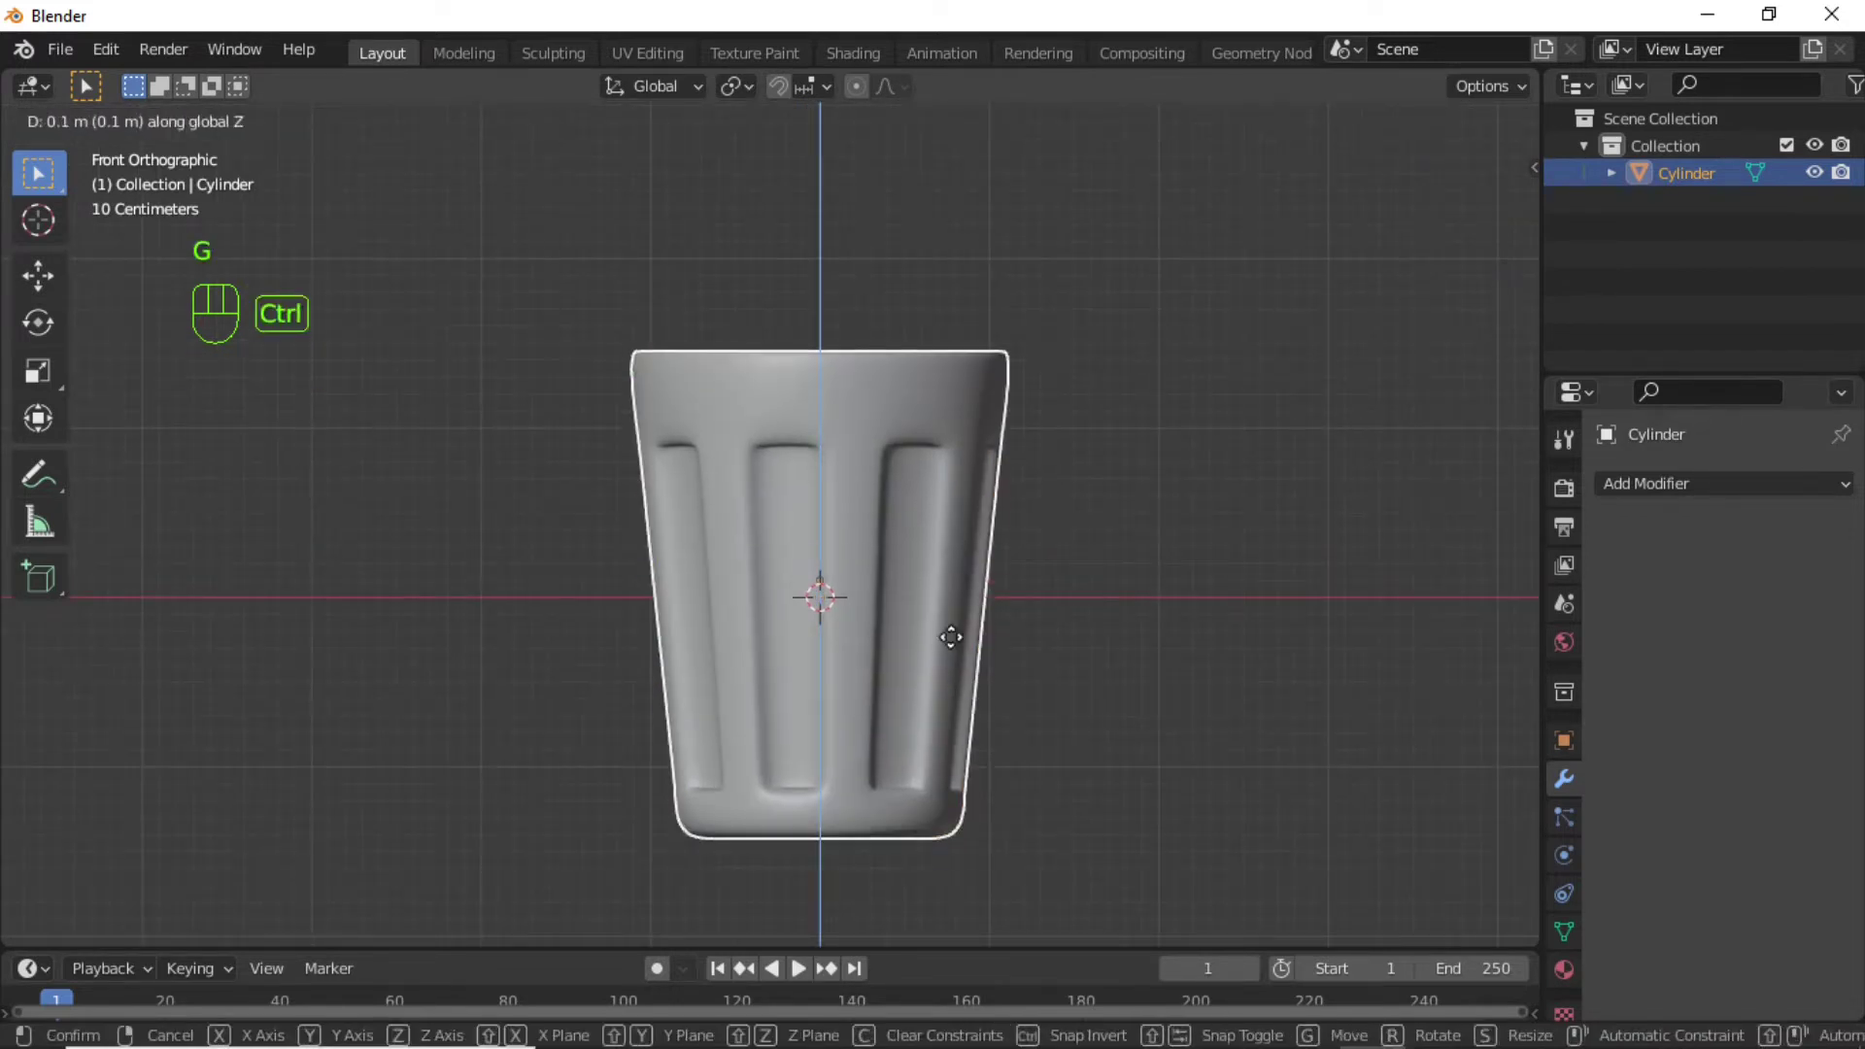
pyautogui.keyDown('ctrl'); pyautogui.click(903, 417); pyautogui.keyUp('ctrl')
pyautogui.keyDown('shift'); pyautogui.moveTo(680, 479); pyautogui.dragTo(674, 626, button='middle'); pyautogui.keyUp('shift')
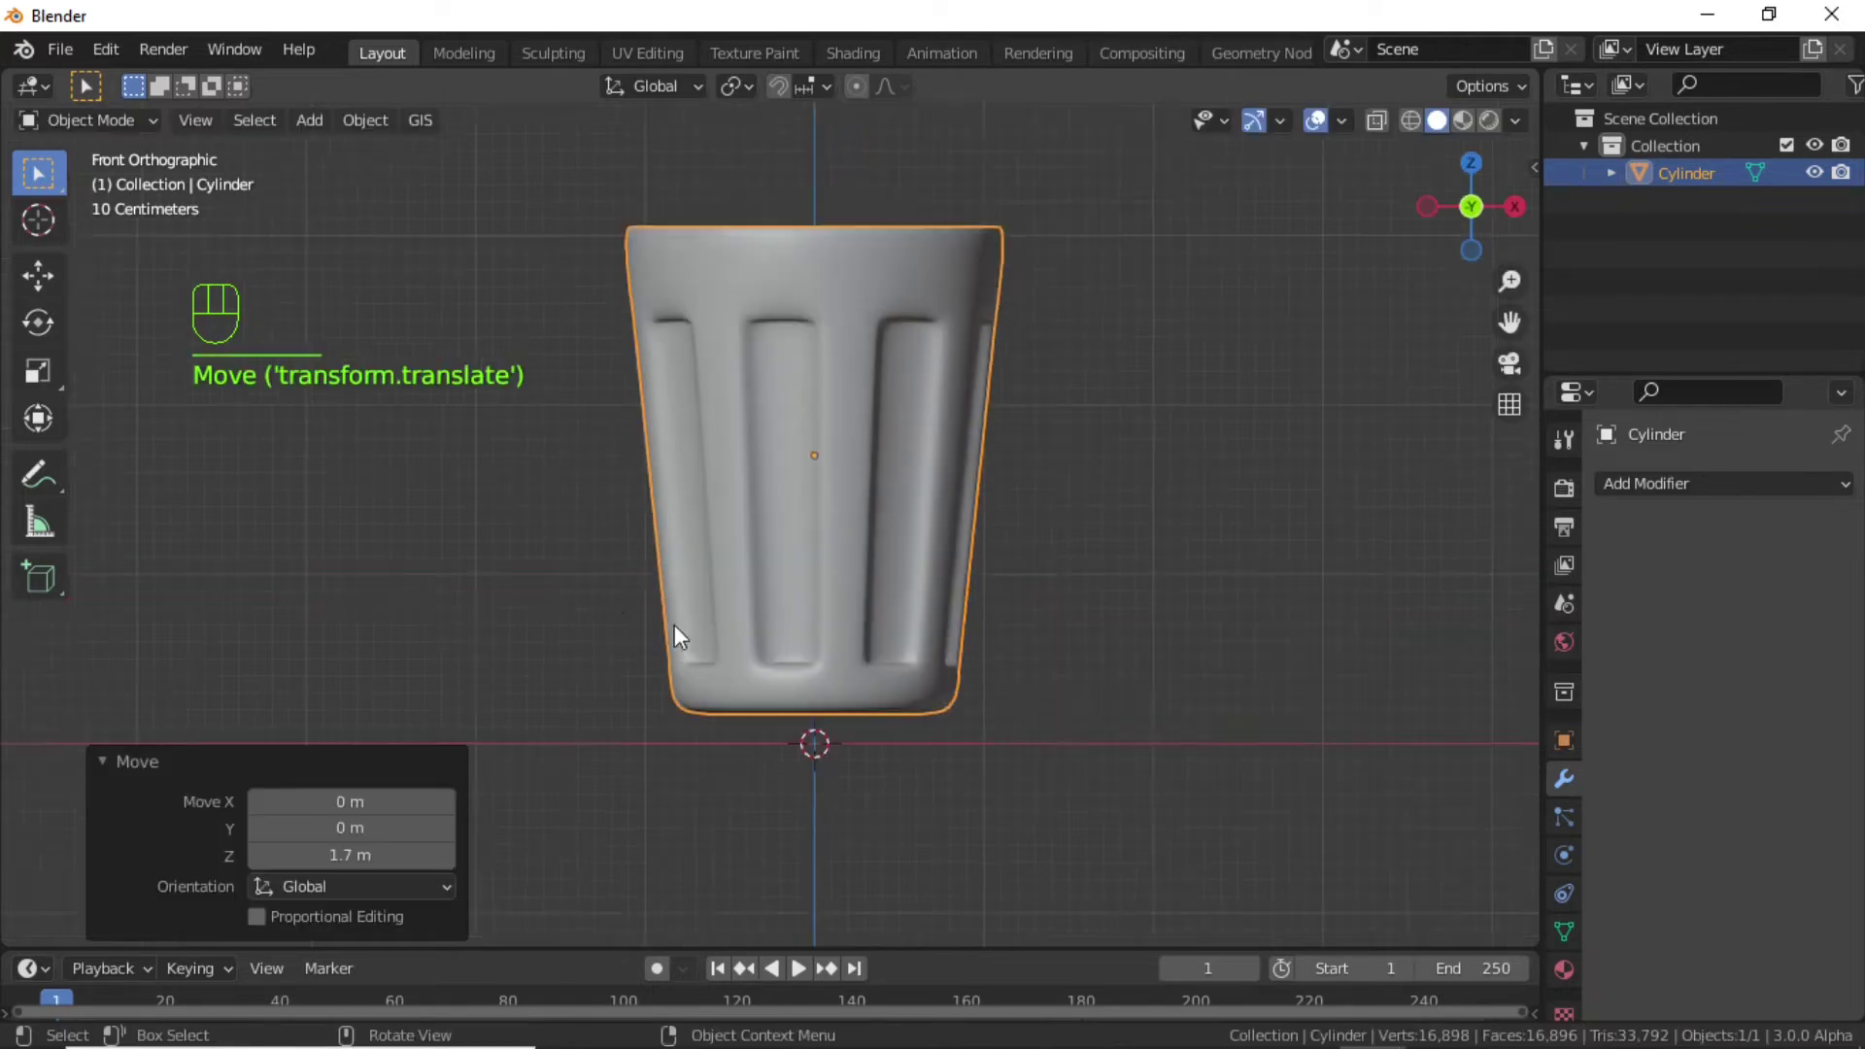
# Add a 2 m plane at the origin beneath the glass and scale it up by 7.225.
pyautogui.scroll(-2, 674, 627)
pyautogui.hotkey('shift', 'a')
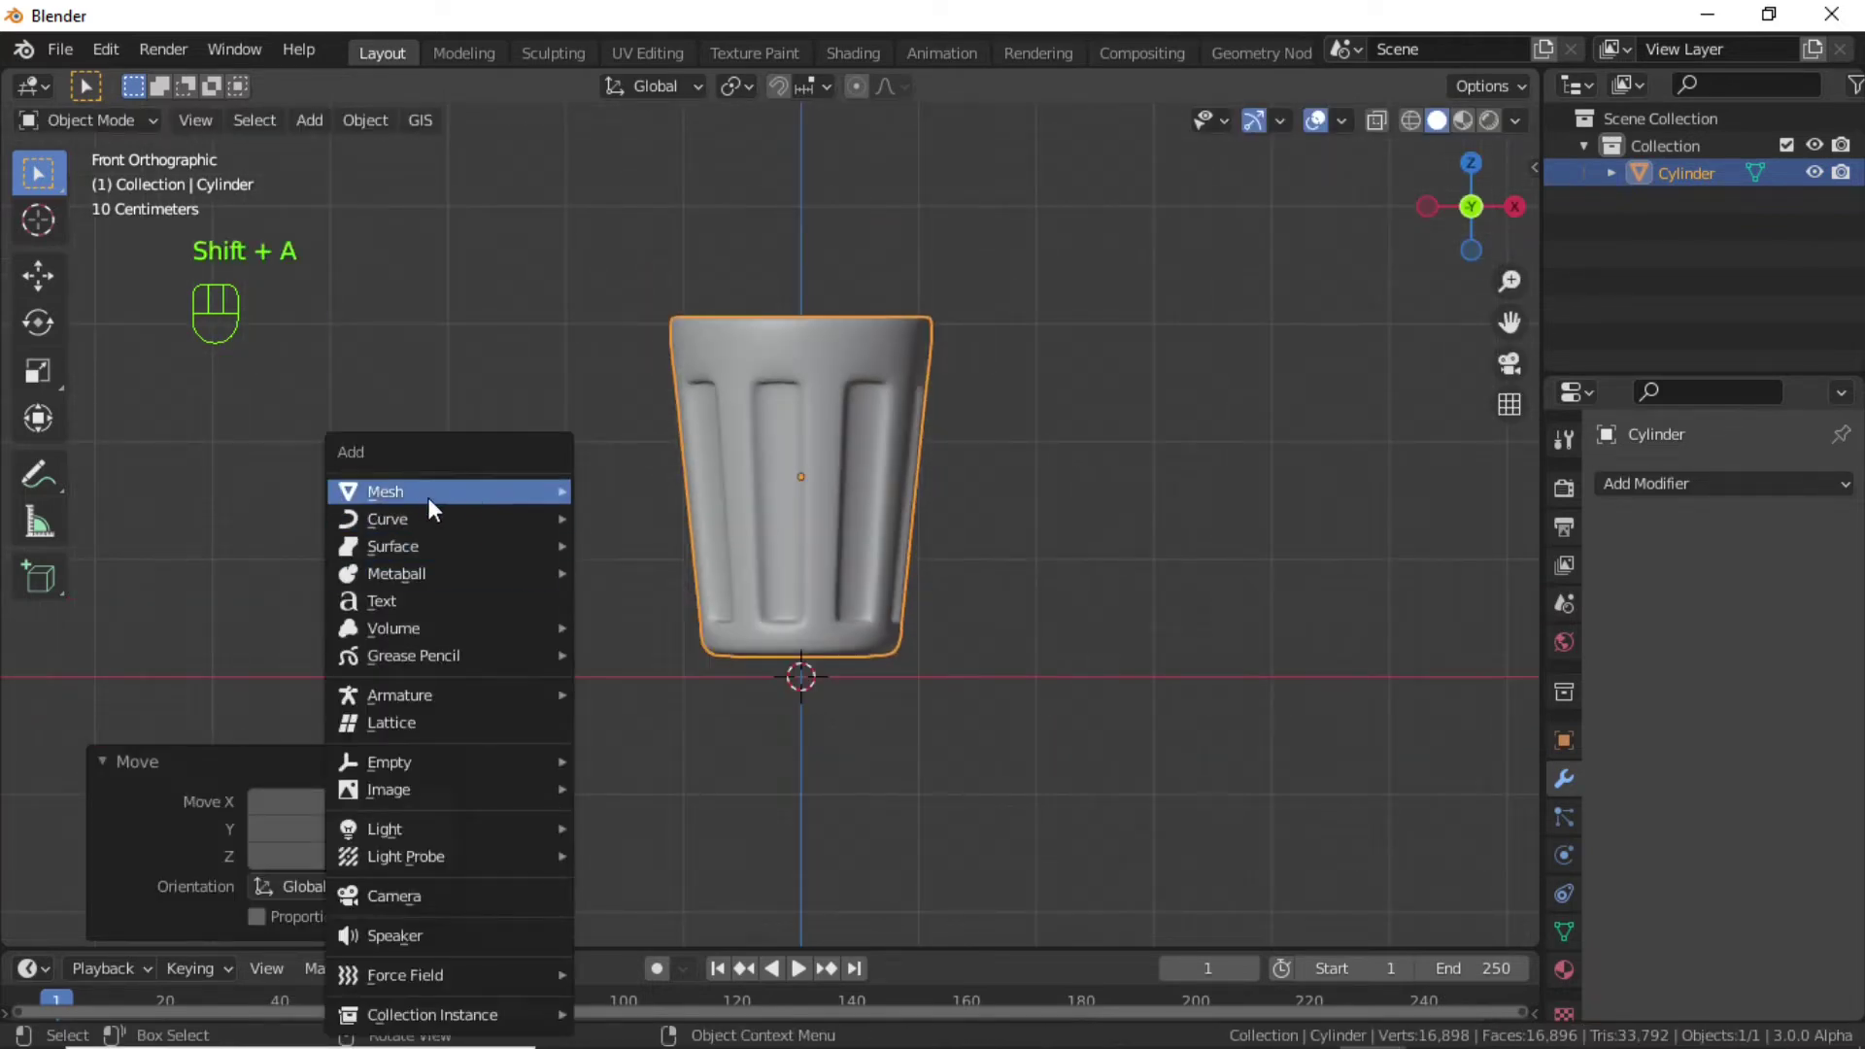
pyautogui.moveTo(484, 490)
pyautogui.click(642, 482)
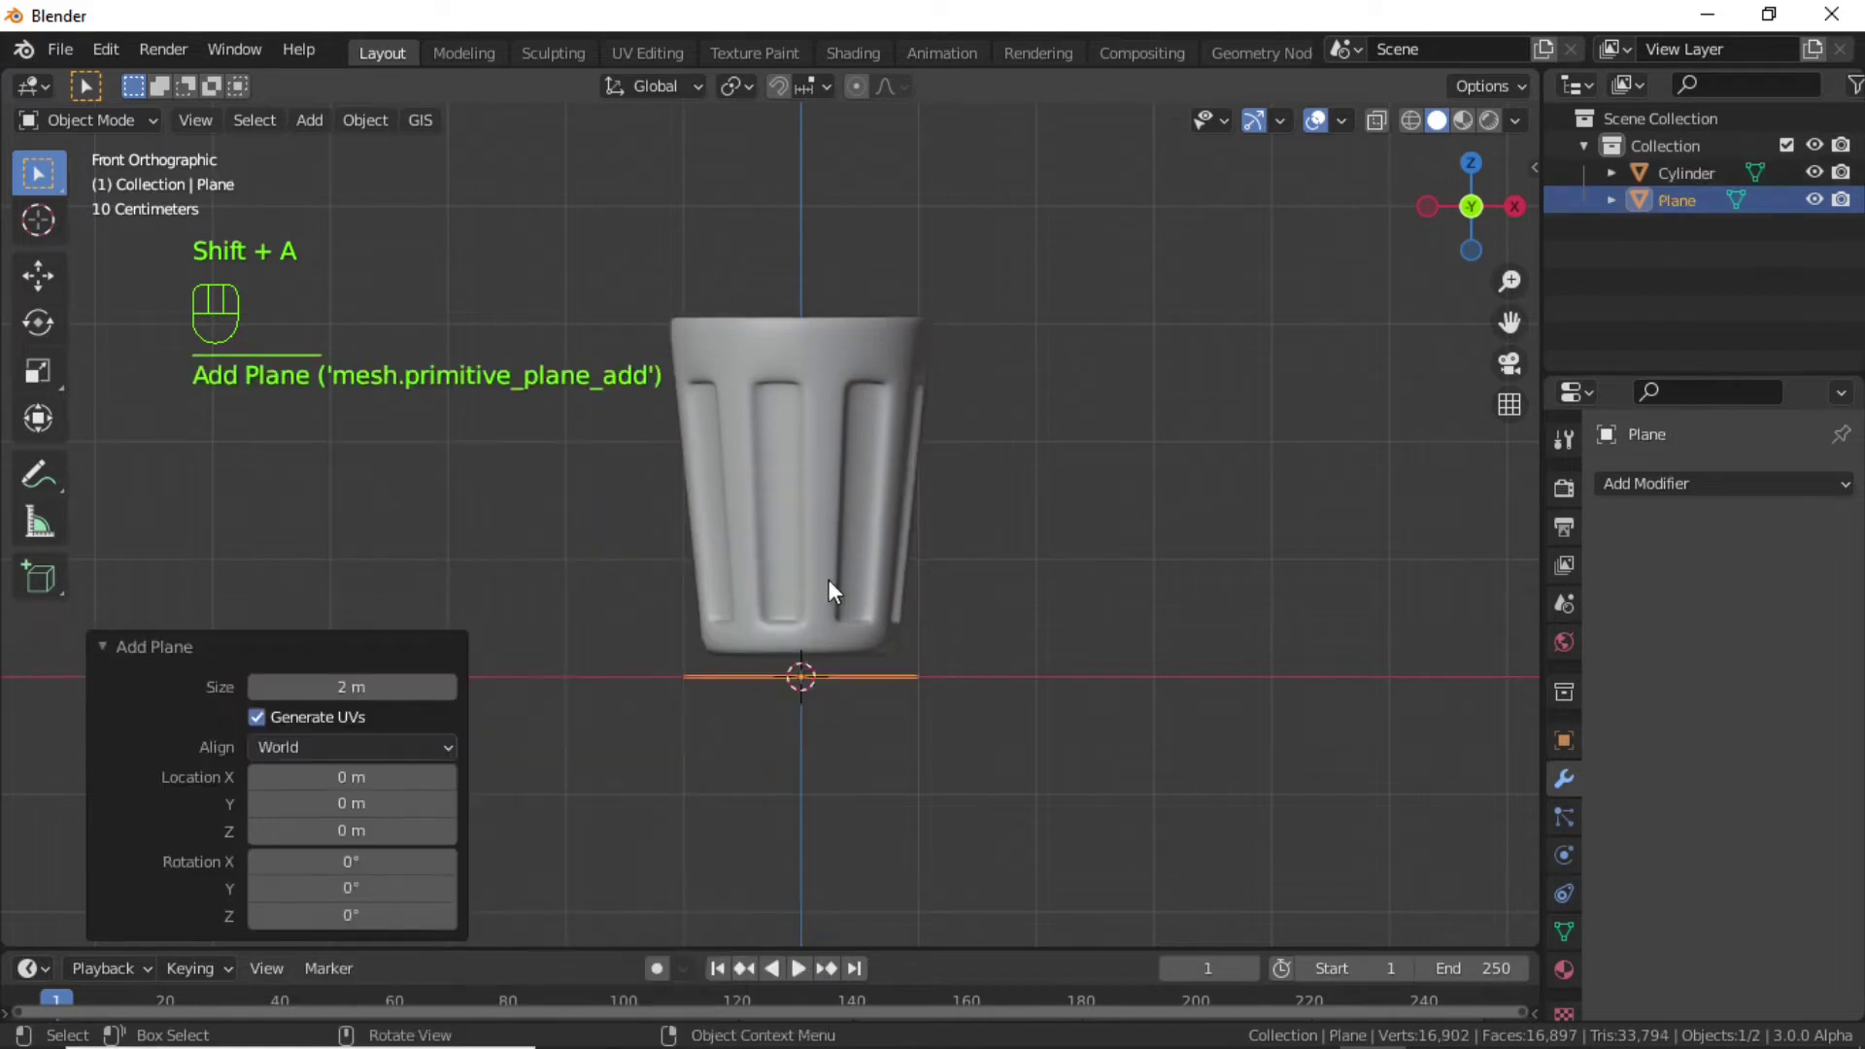
pyautogui.press('s')
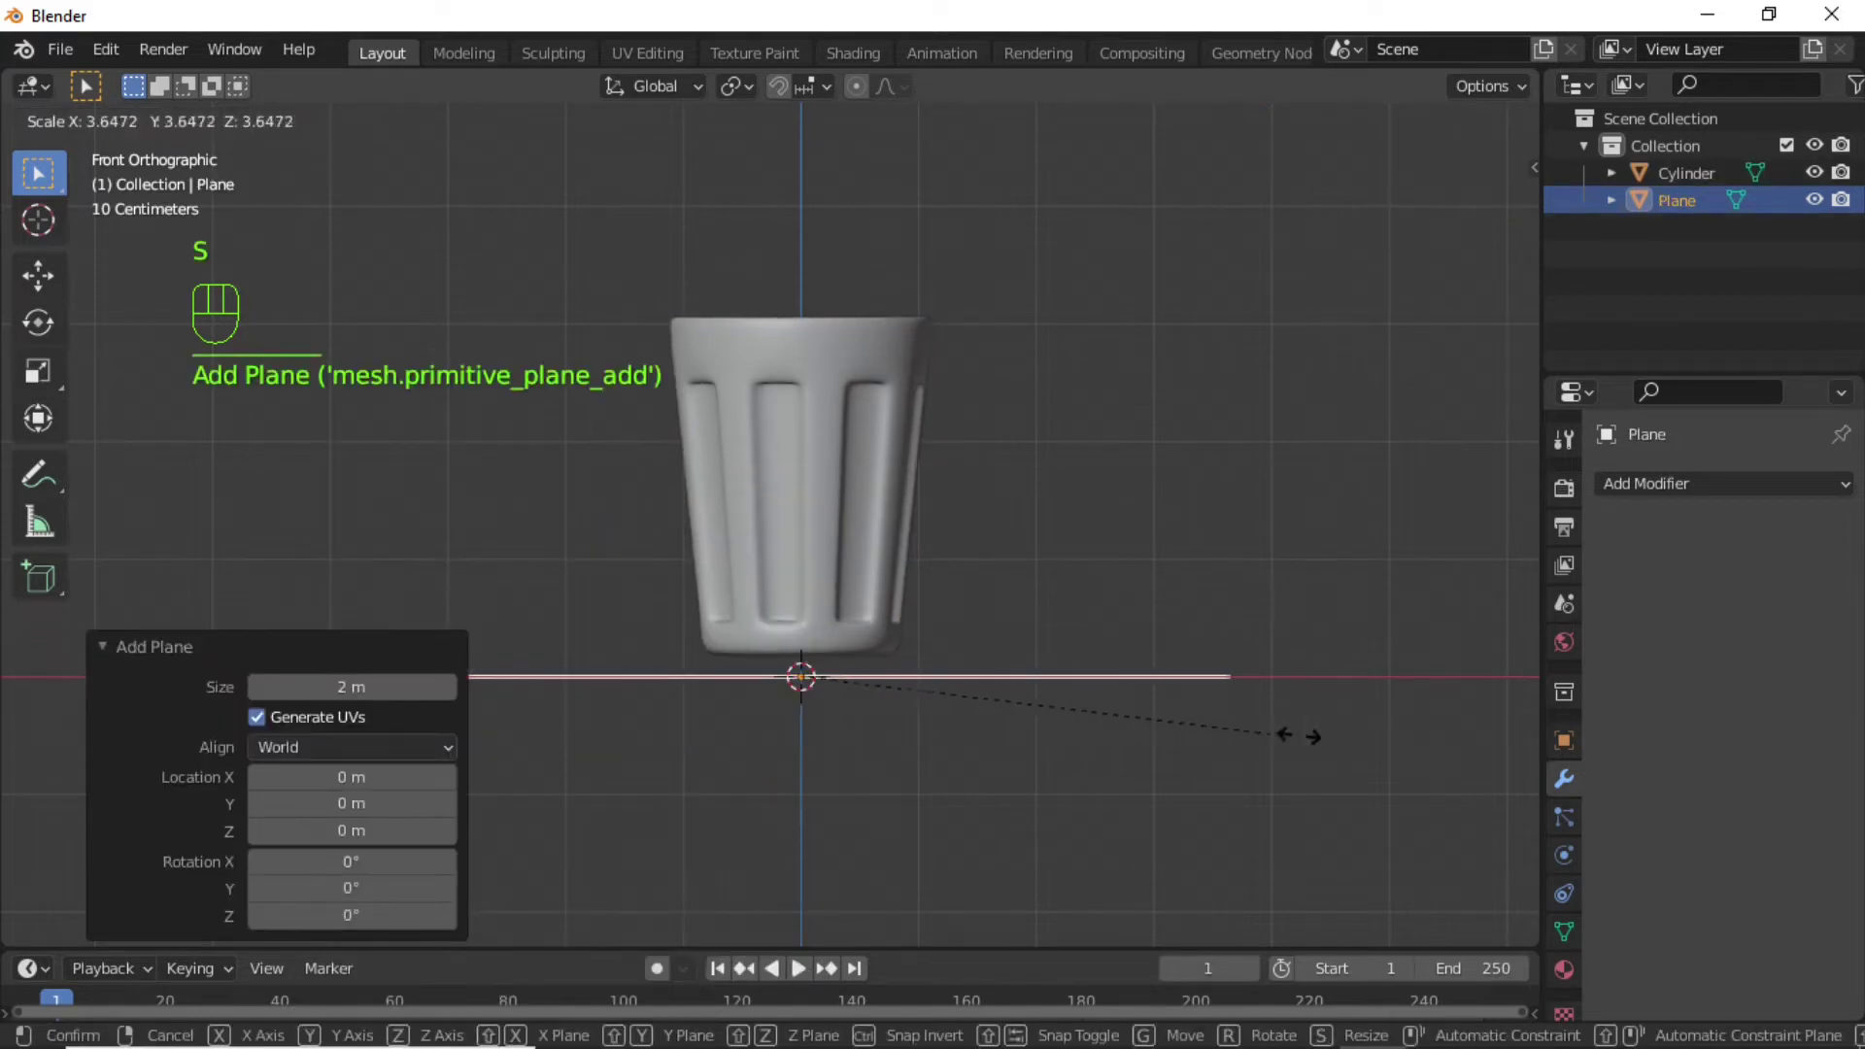
pyautogui.click(226, 697)
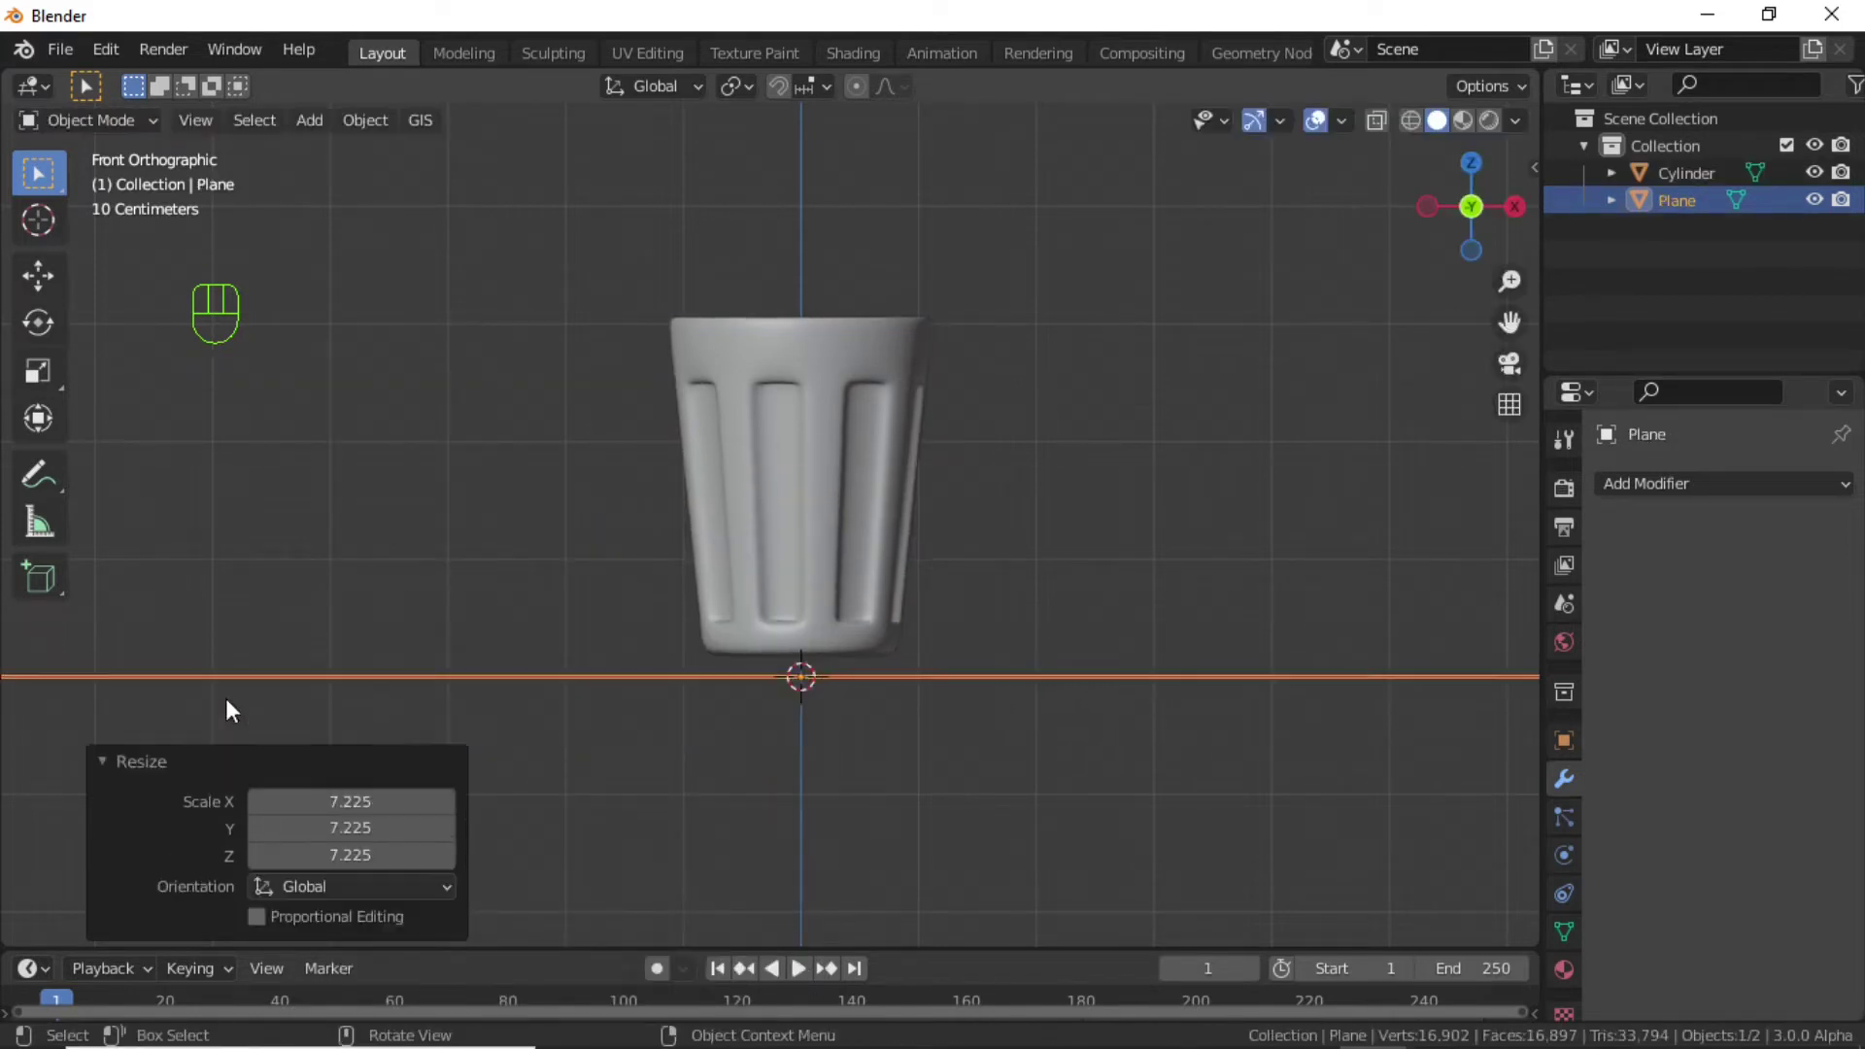
# Enlarge the ground plane by a further factor of 1.542 and apply its scale.
pyautogui.moveTo(597, 713); pyautogui.dragTo(672, 645, button='middle')
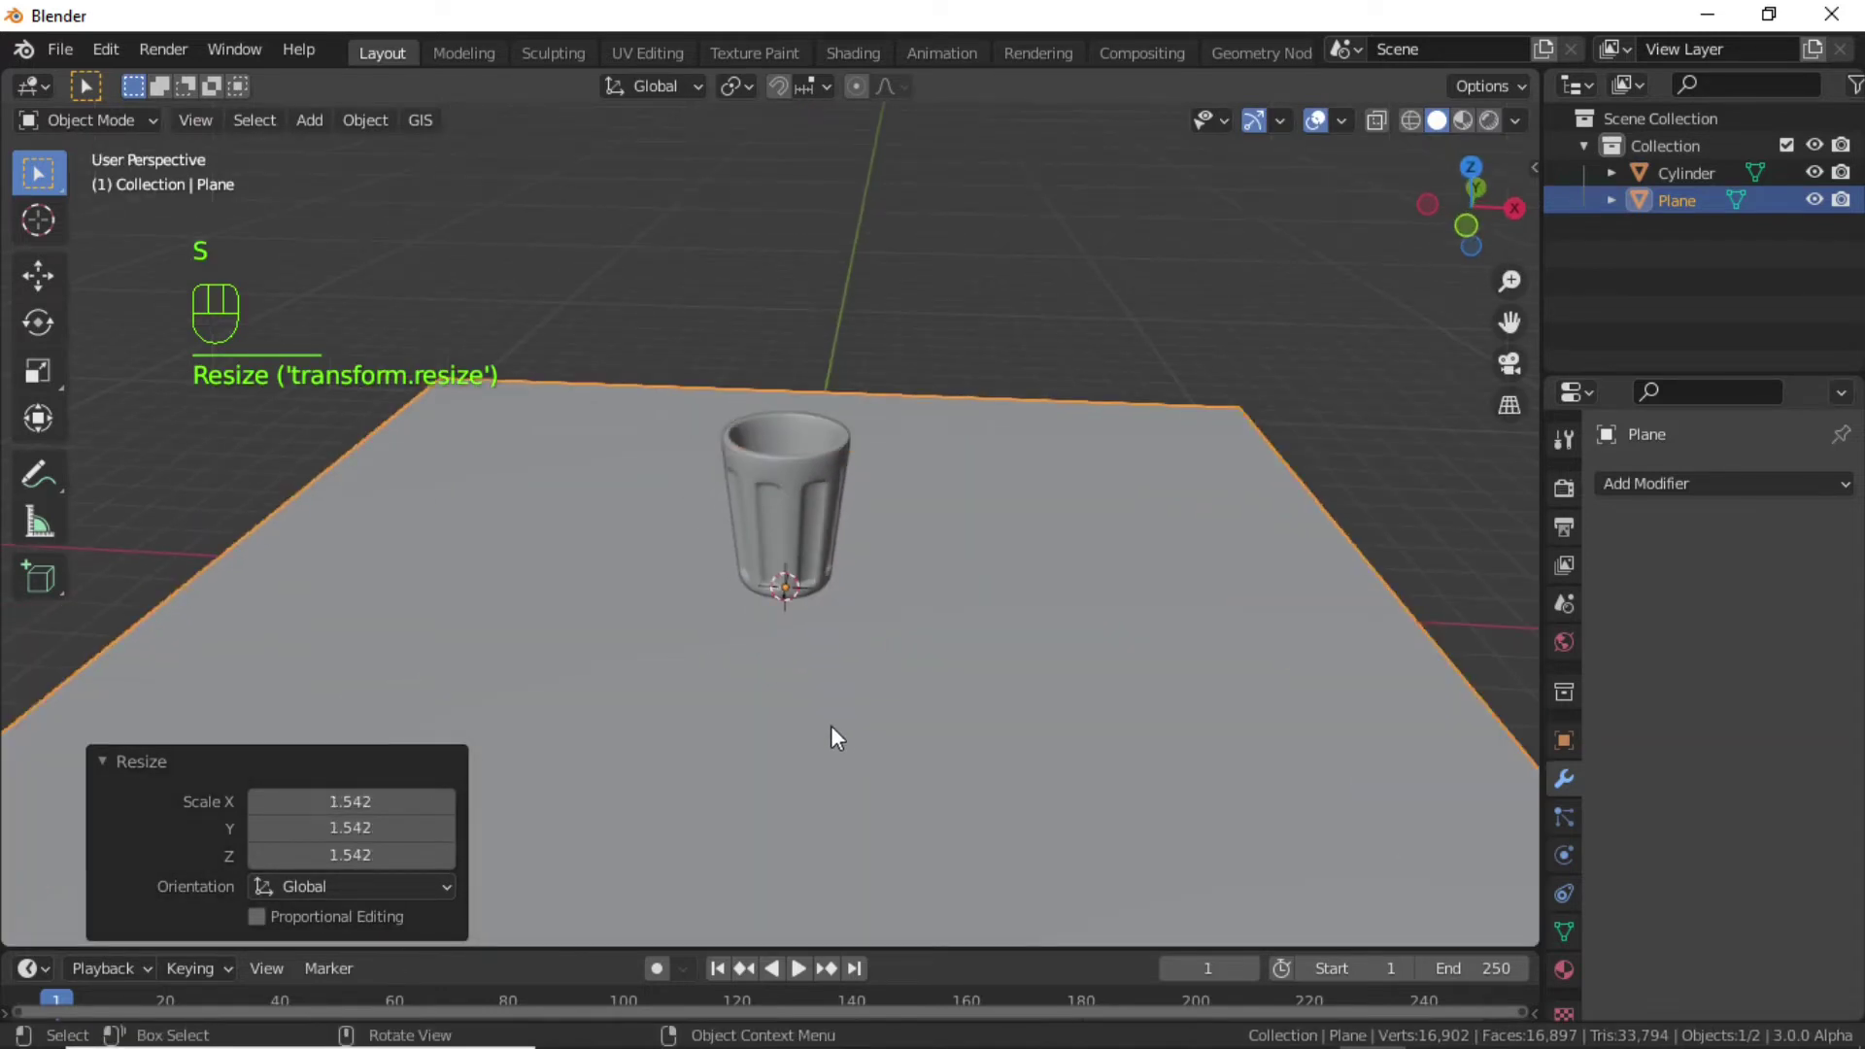
pyautogui.hotkey('ctrl', 'a')
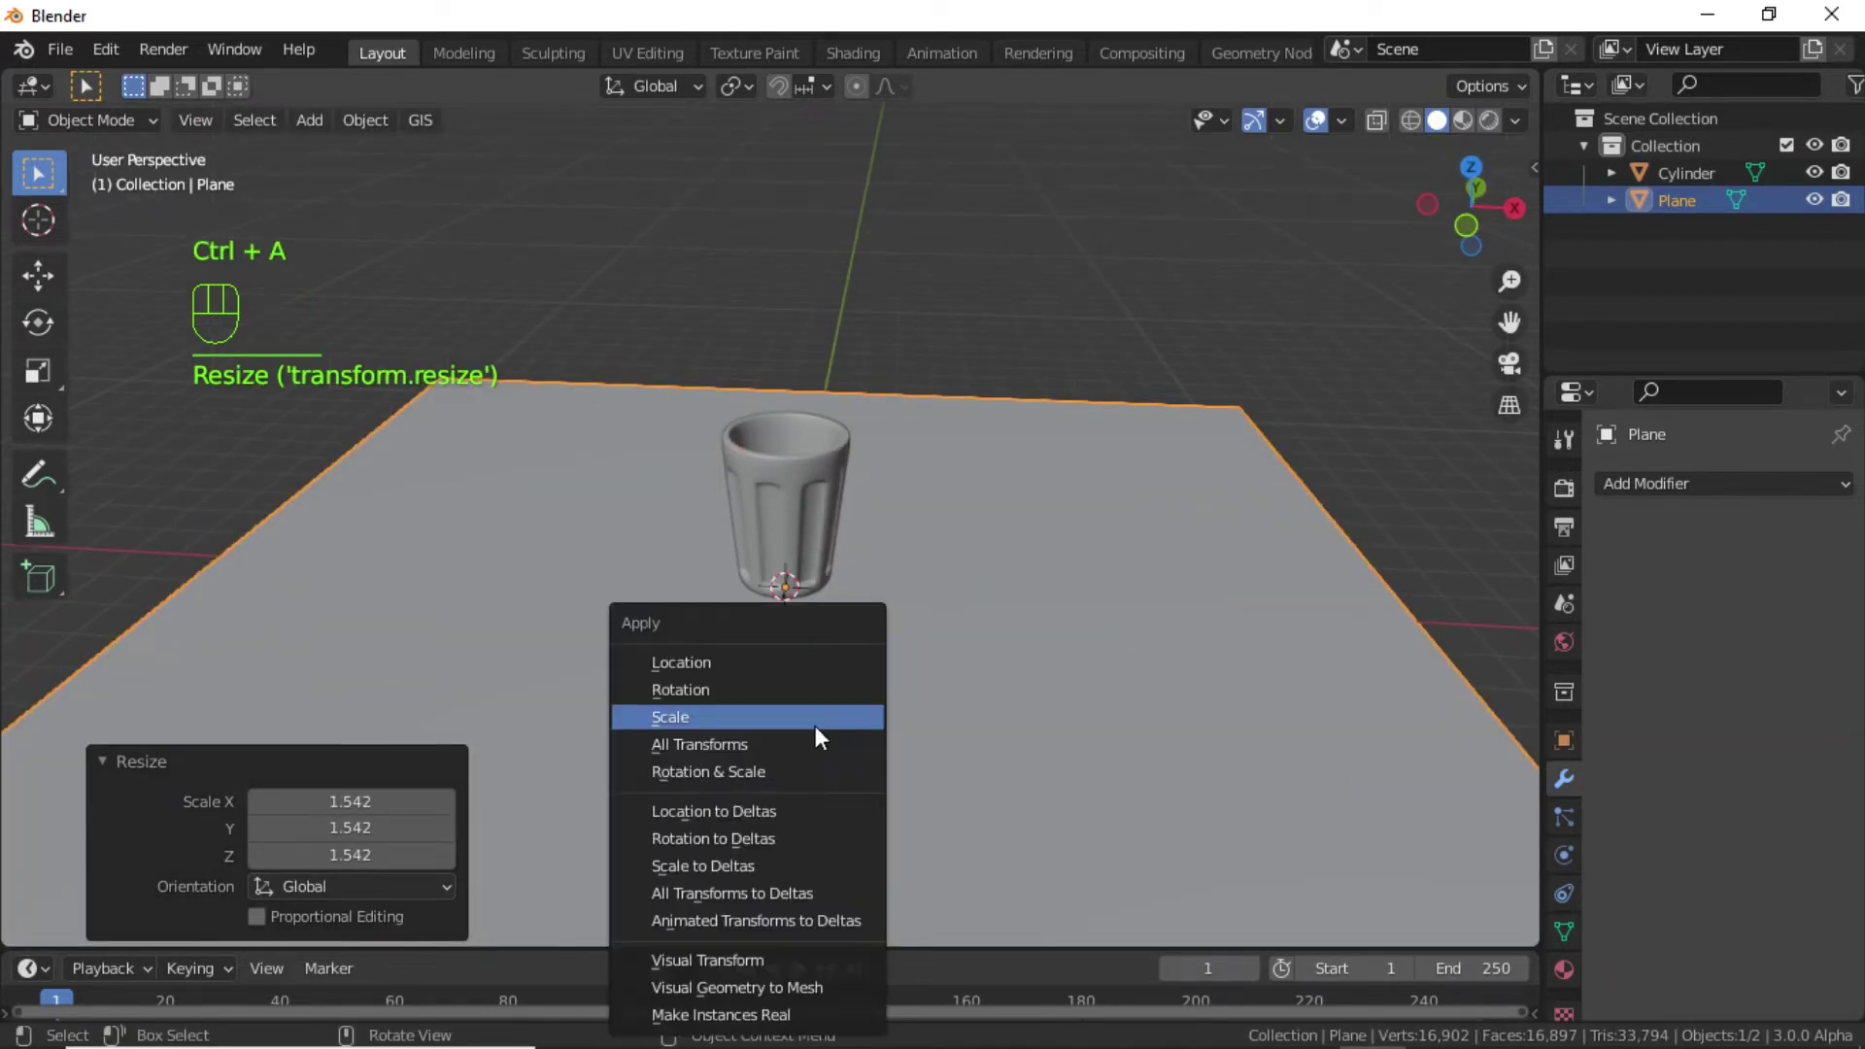
pyautogui.click(713, 717)
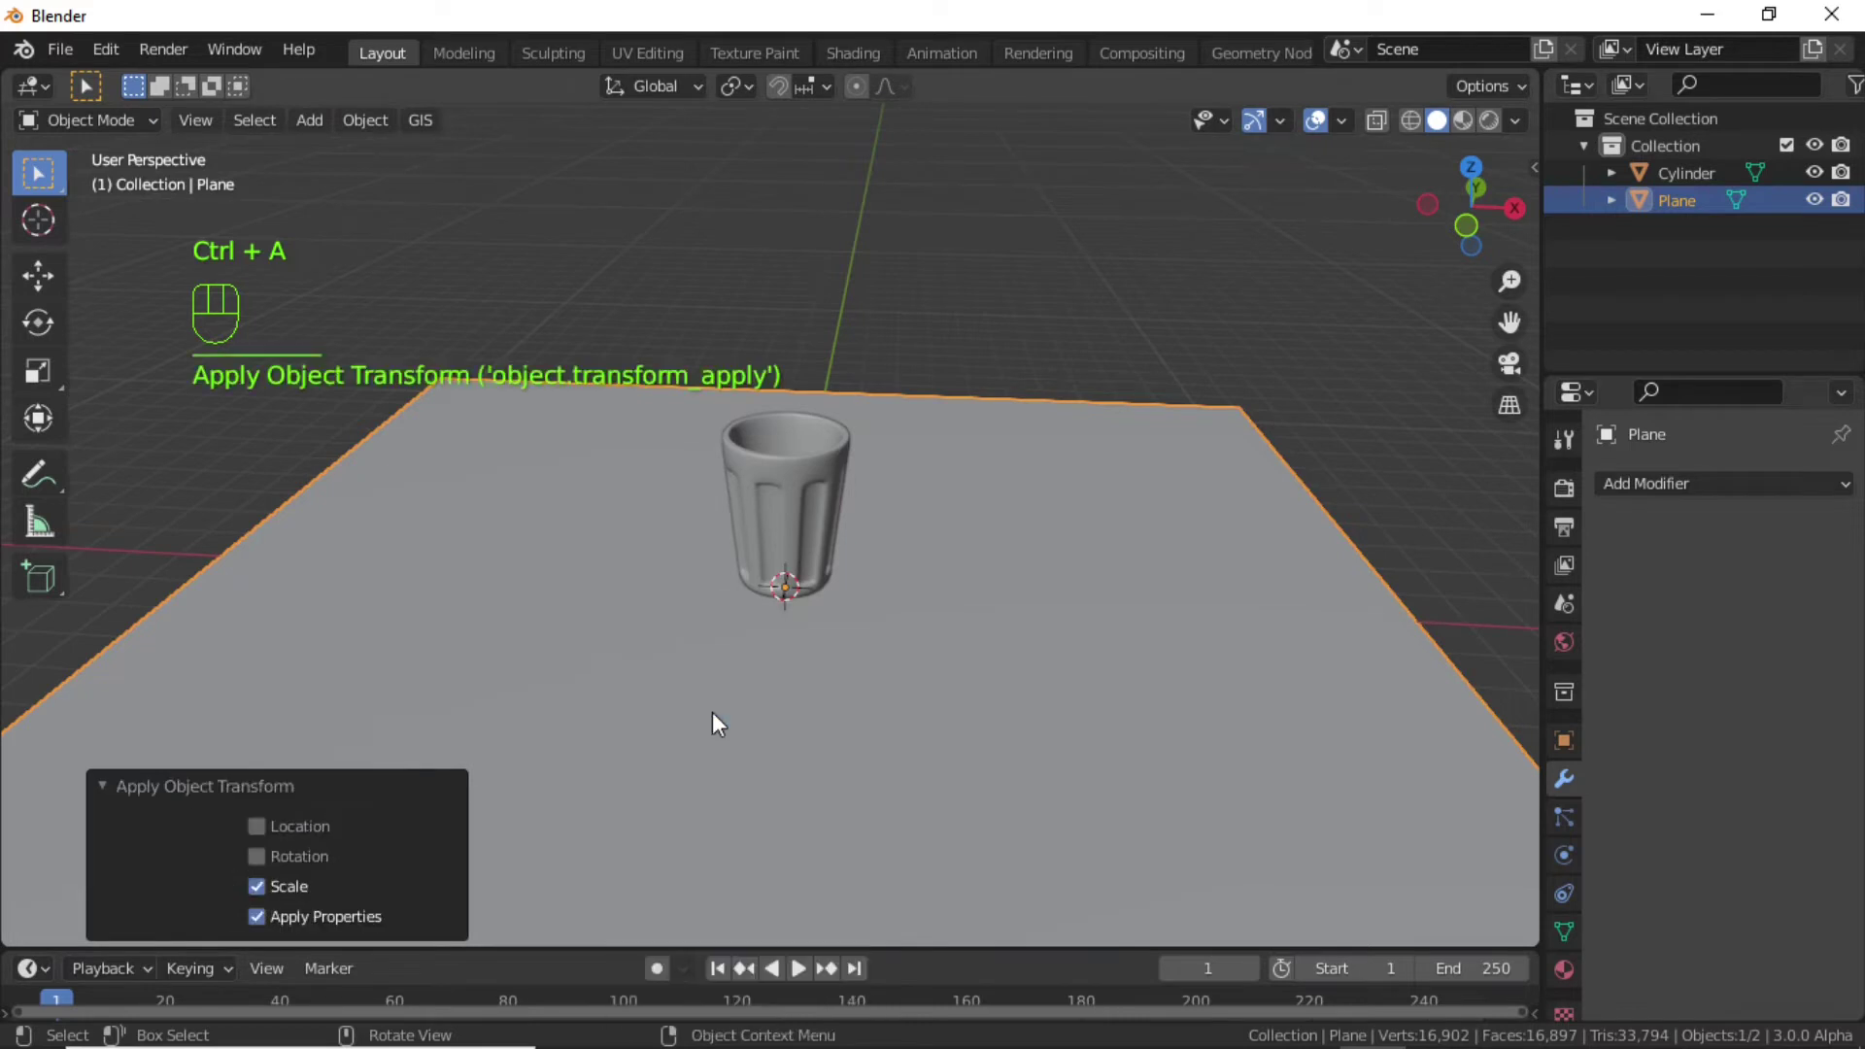
# Select the glass, create a new material for it in the Shading workspace, and select the material's Principled BSDF node.
pyautogui.press('KP_1')
pyautogui.scroll(3, 772, 498)
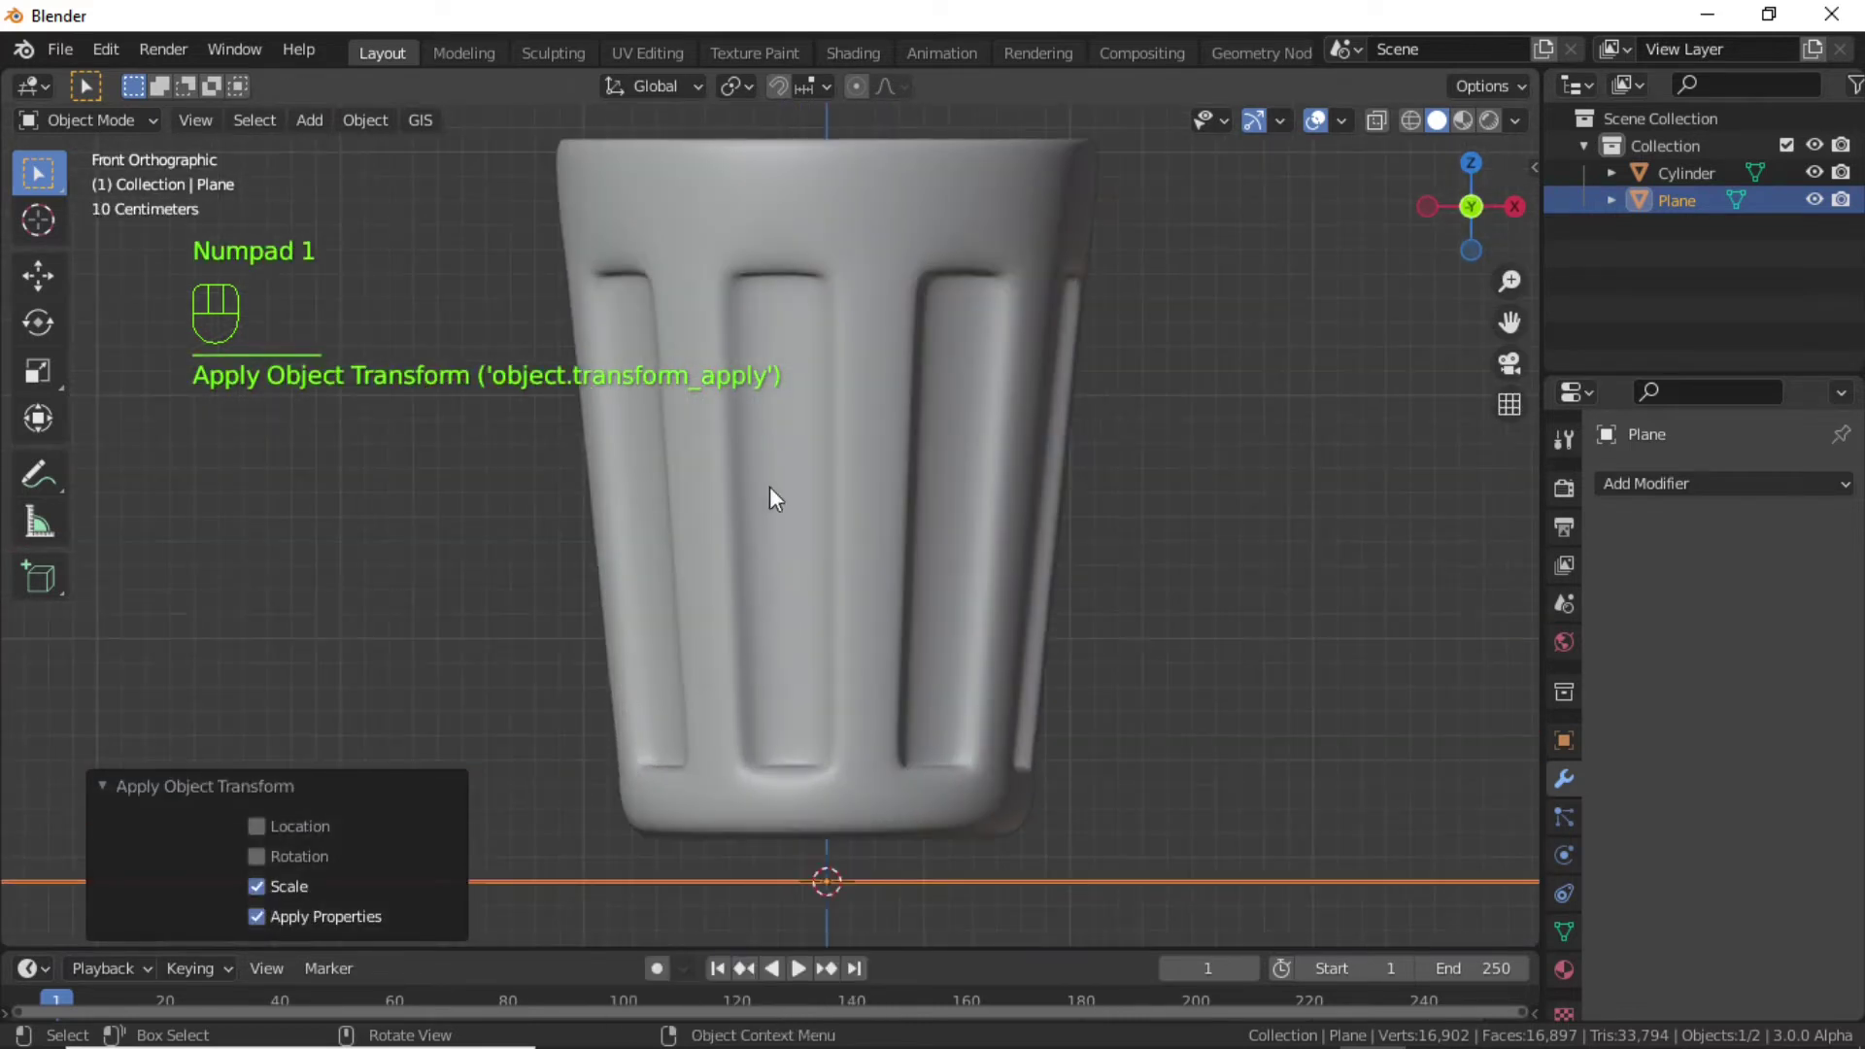
pyautogui.click(861, 208)
pyautogui.scroll(-2, 861, 208)
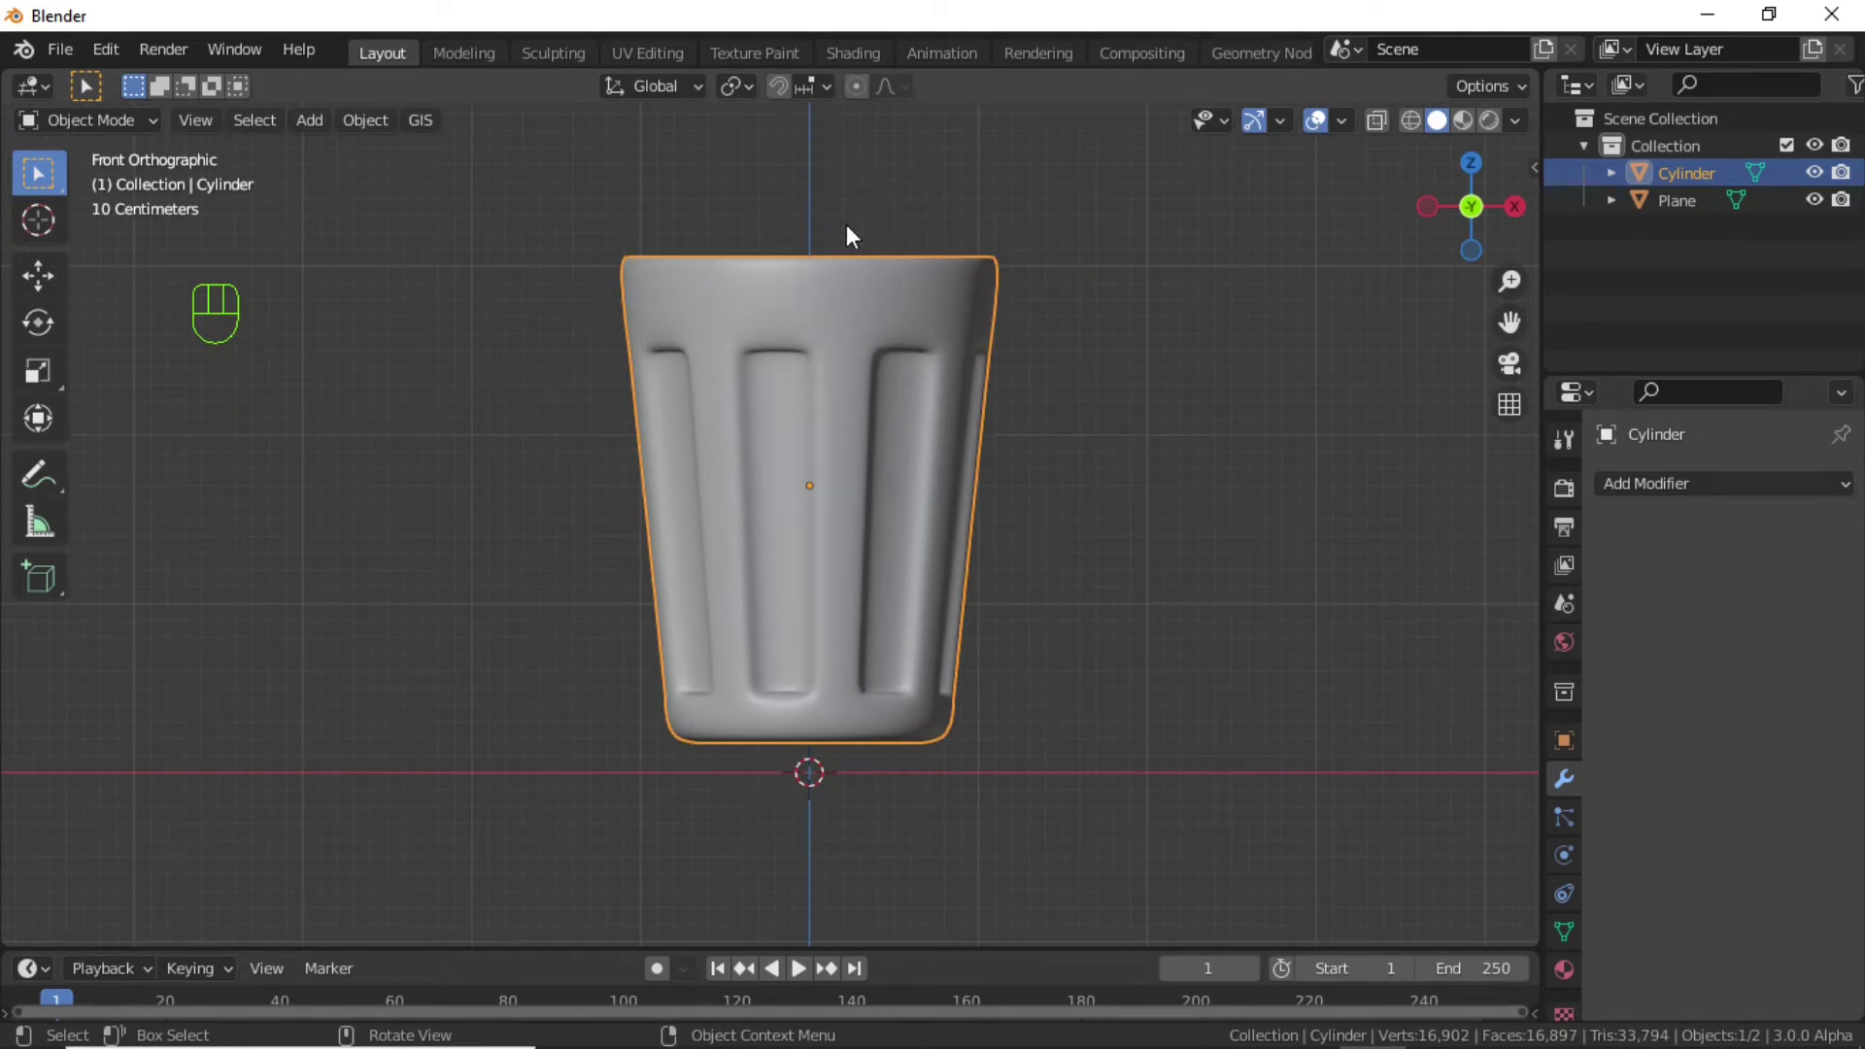
pyautogui.click(855, 52)
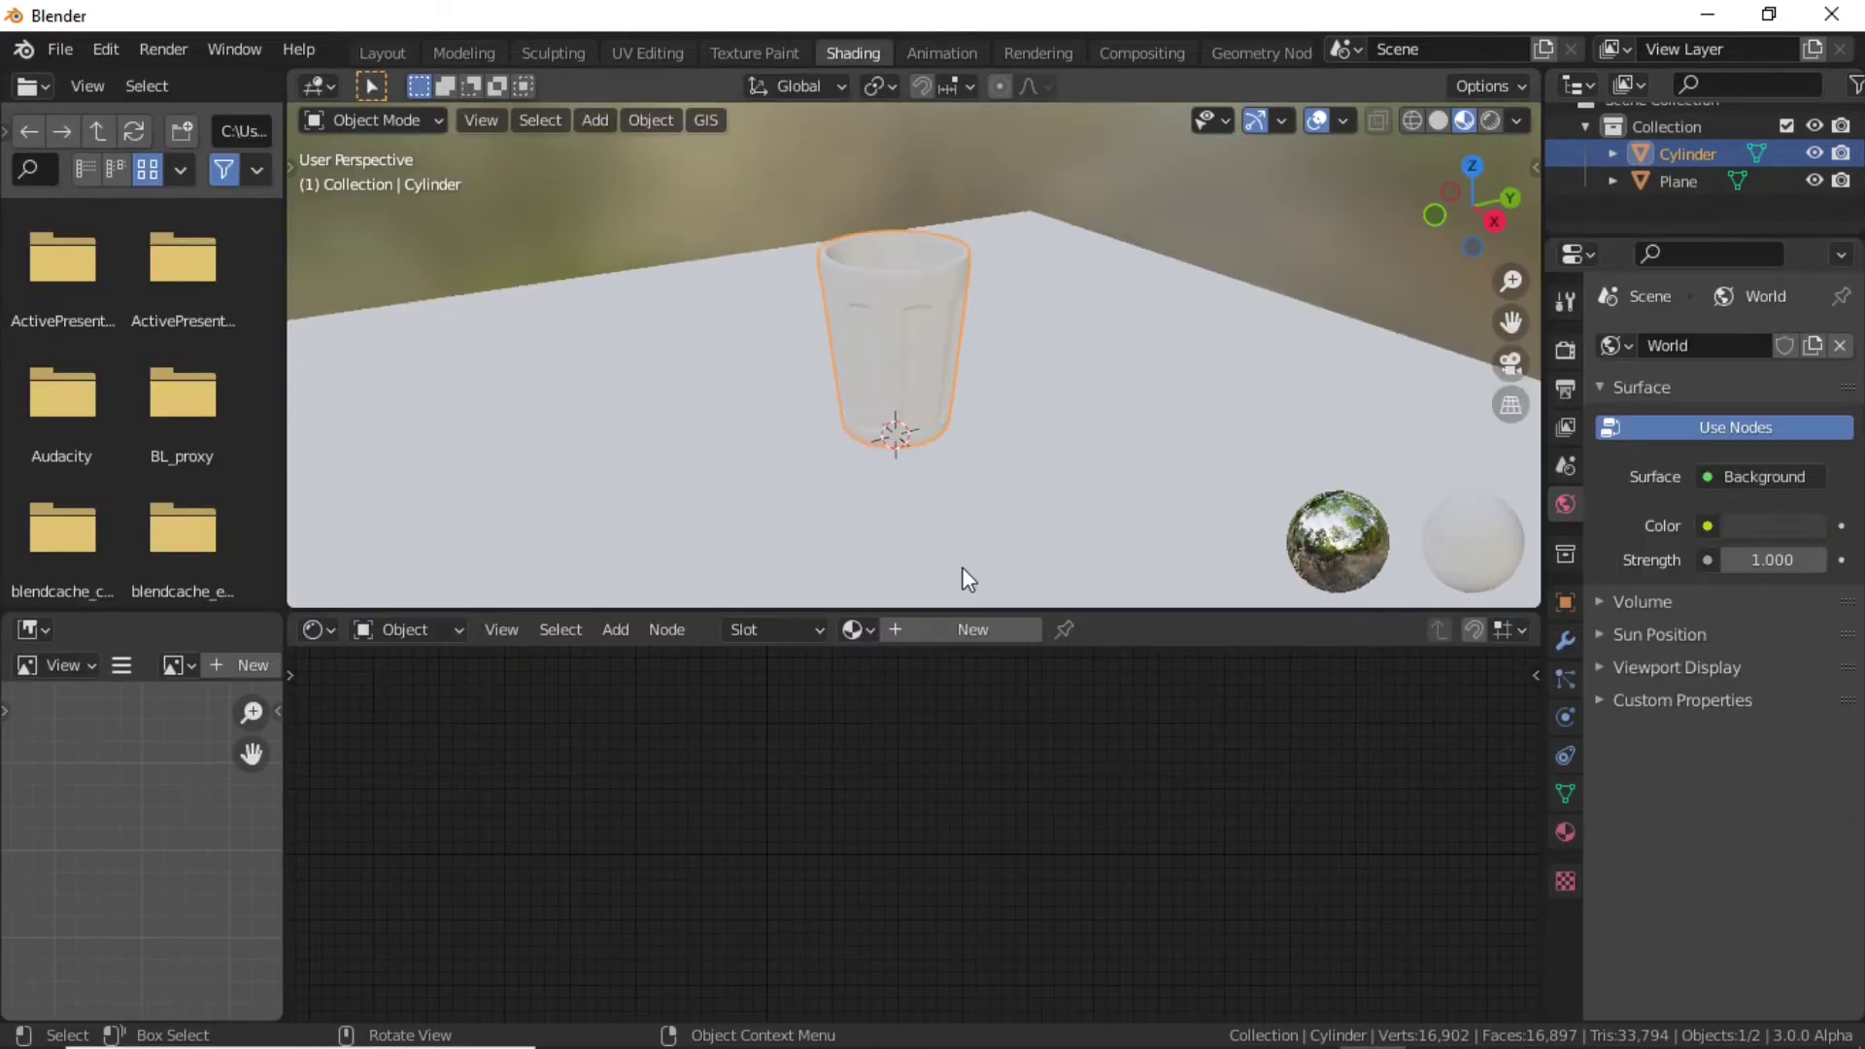
pyautogui.click(960, 633)
pyautogui.scroll(3, 818, 768)
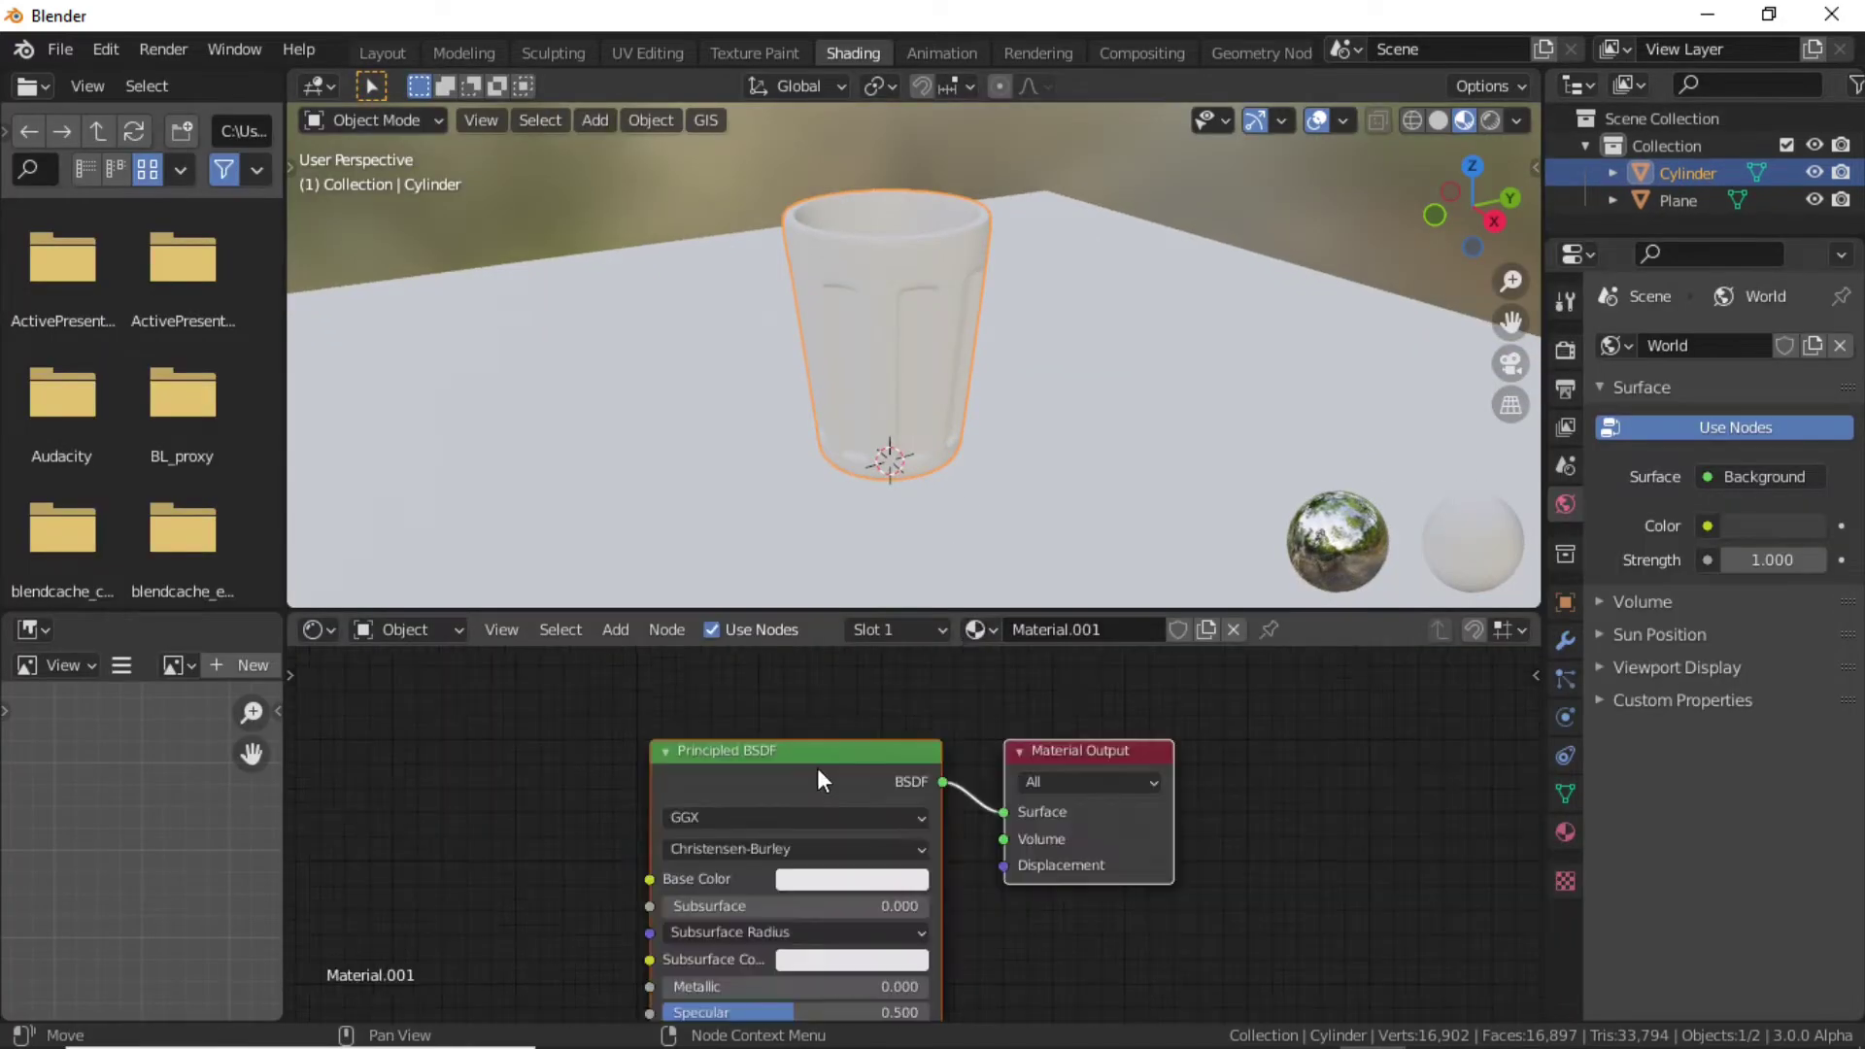
pyautogui.click(818, 768)
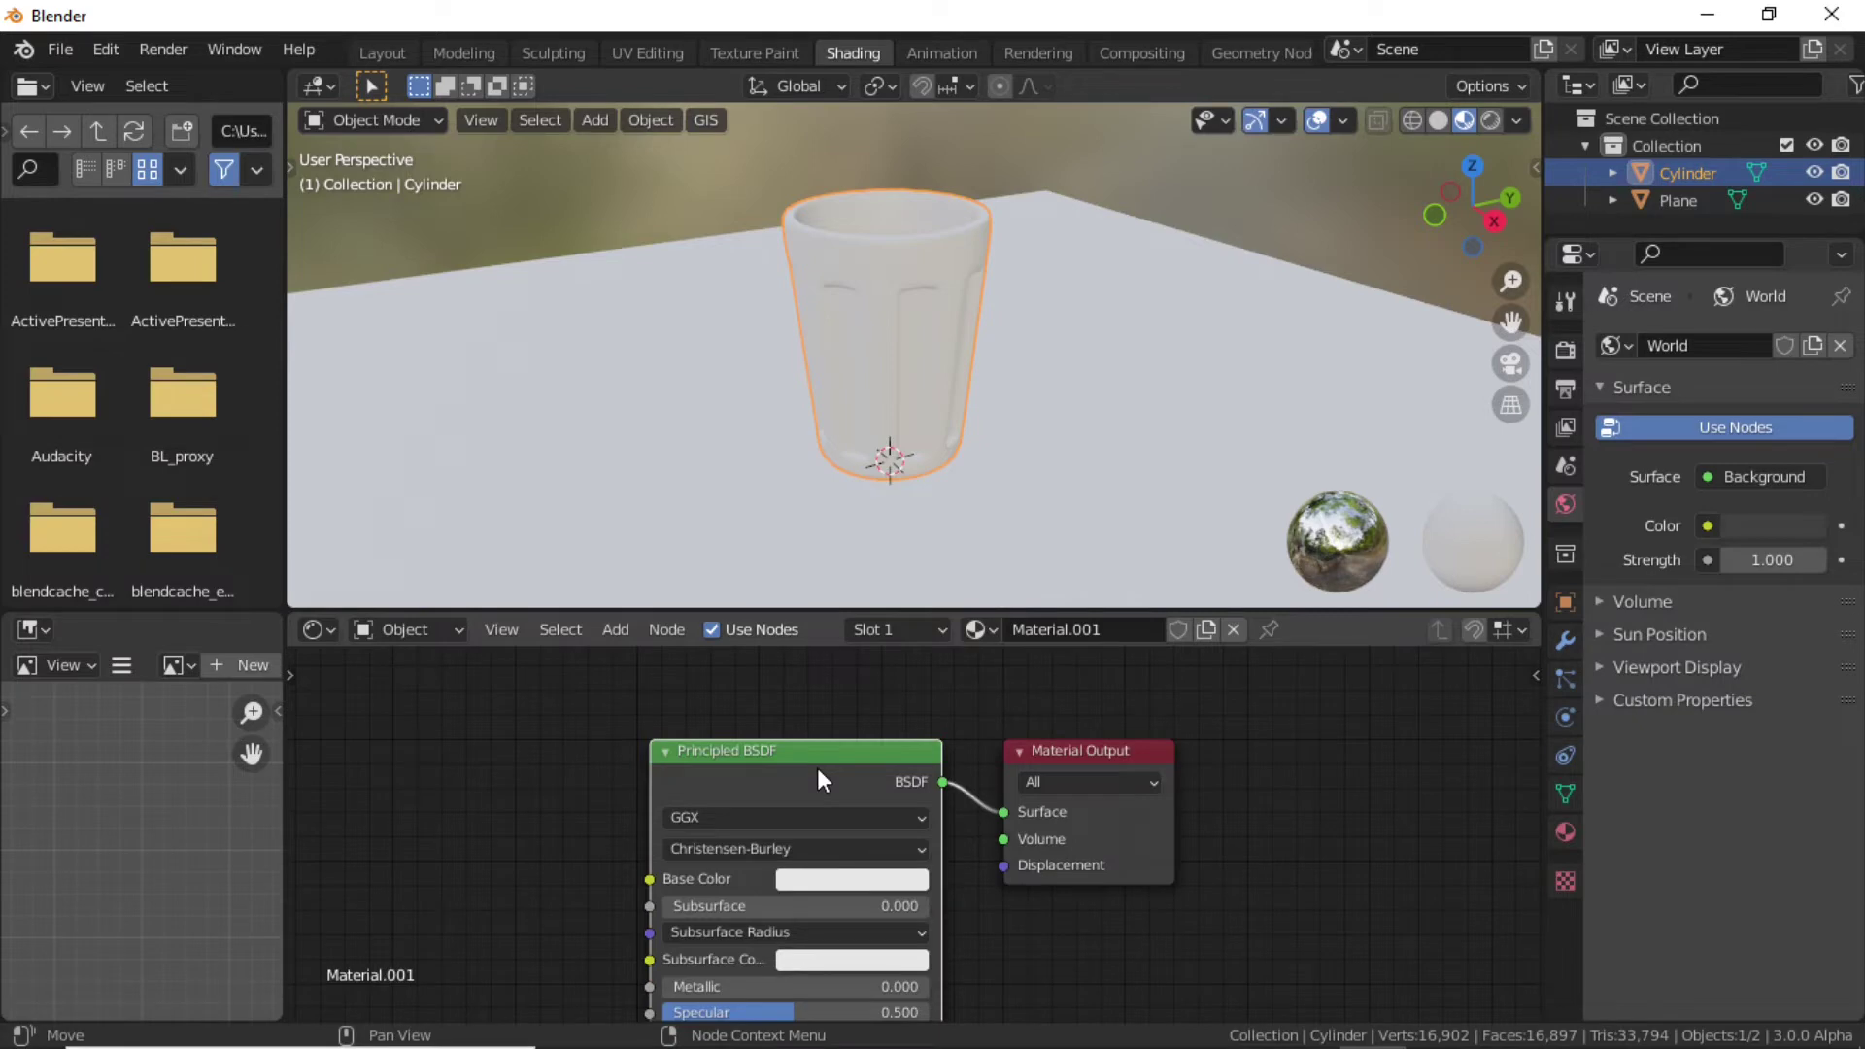
# Replace the glass material's Principled BSDF with a Glass BSDF node and connect it to the Material Output's Surface.
pyautogui.press('Delete')
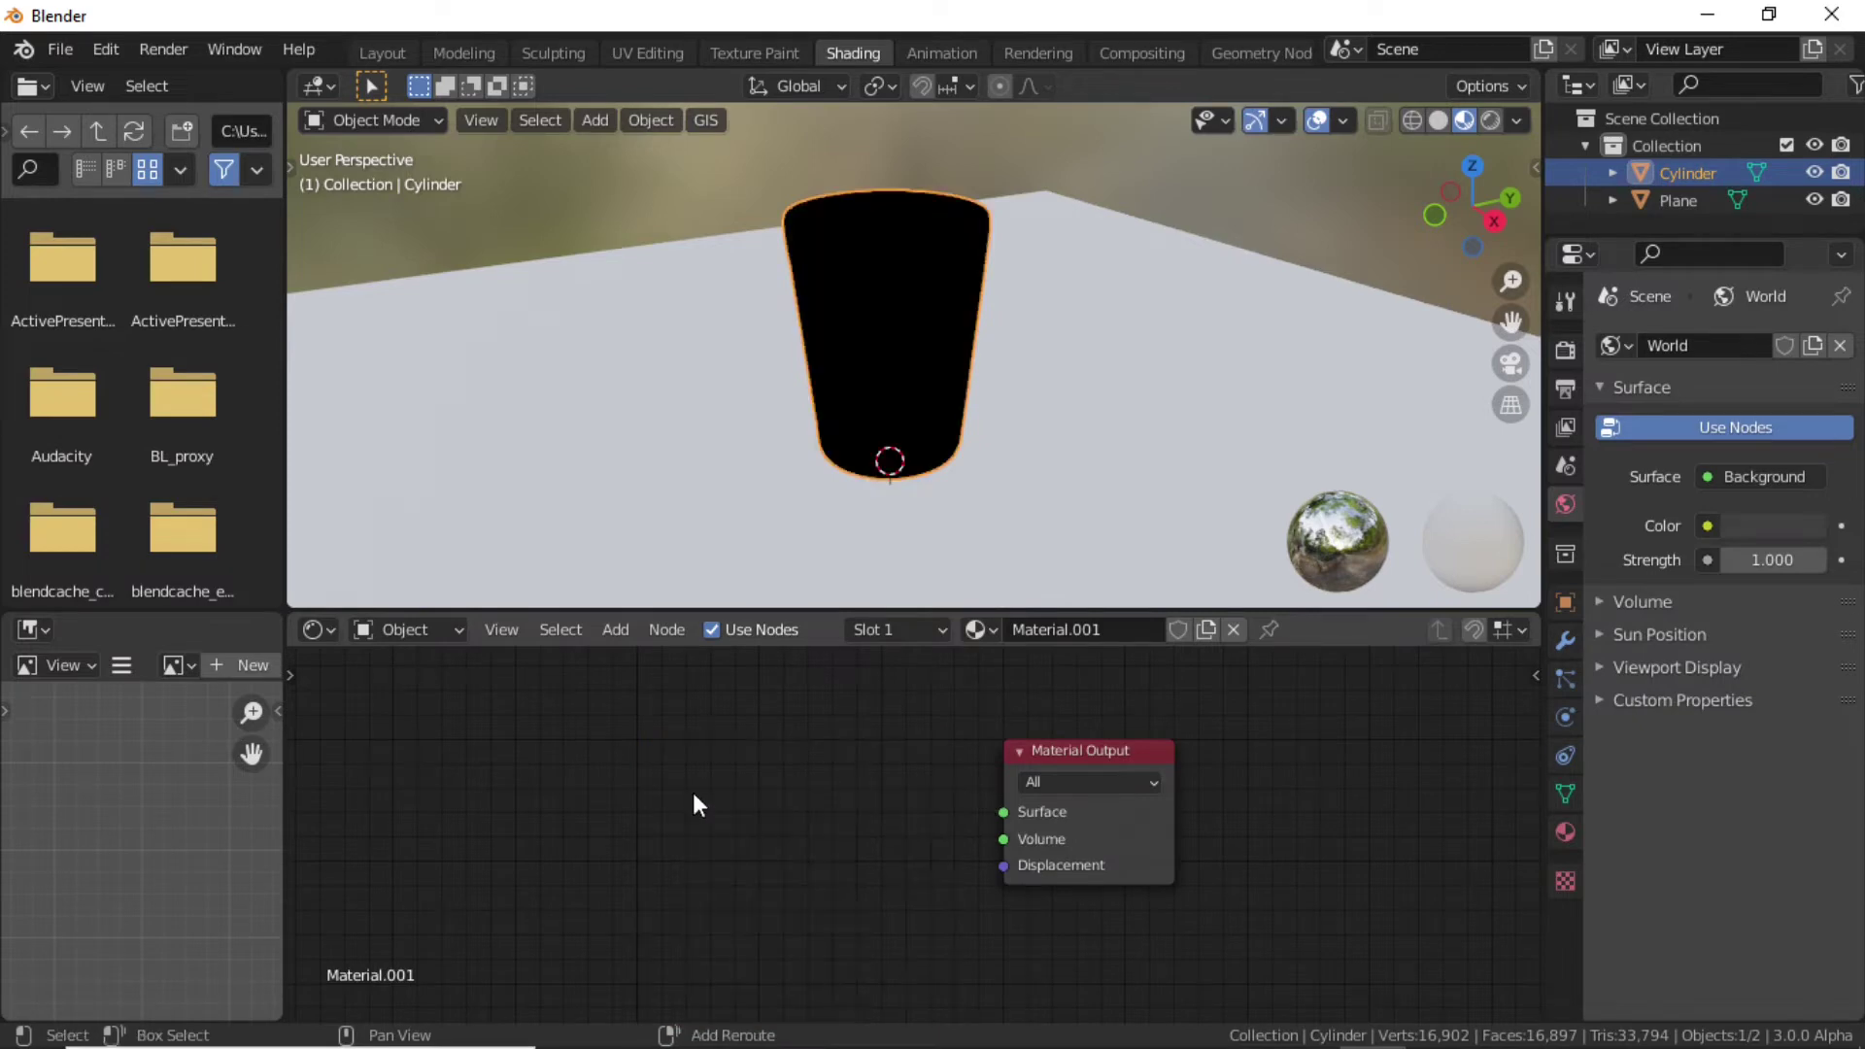
pyautogui.hotkey('shift', 'a')
pyautogui.moveTo(691, 805)
pyautogui.click(628, 729)
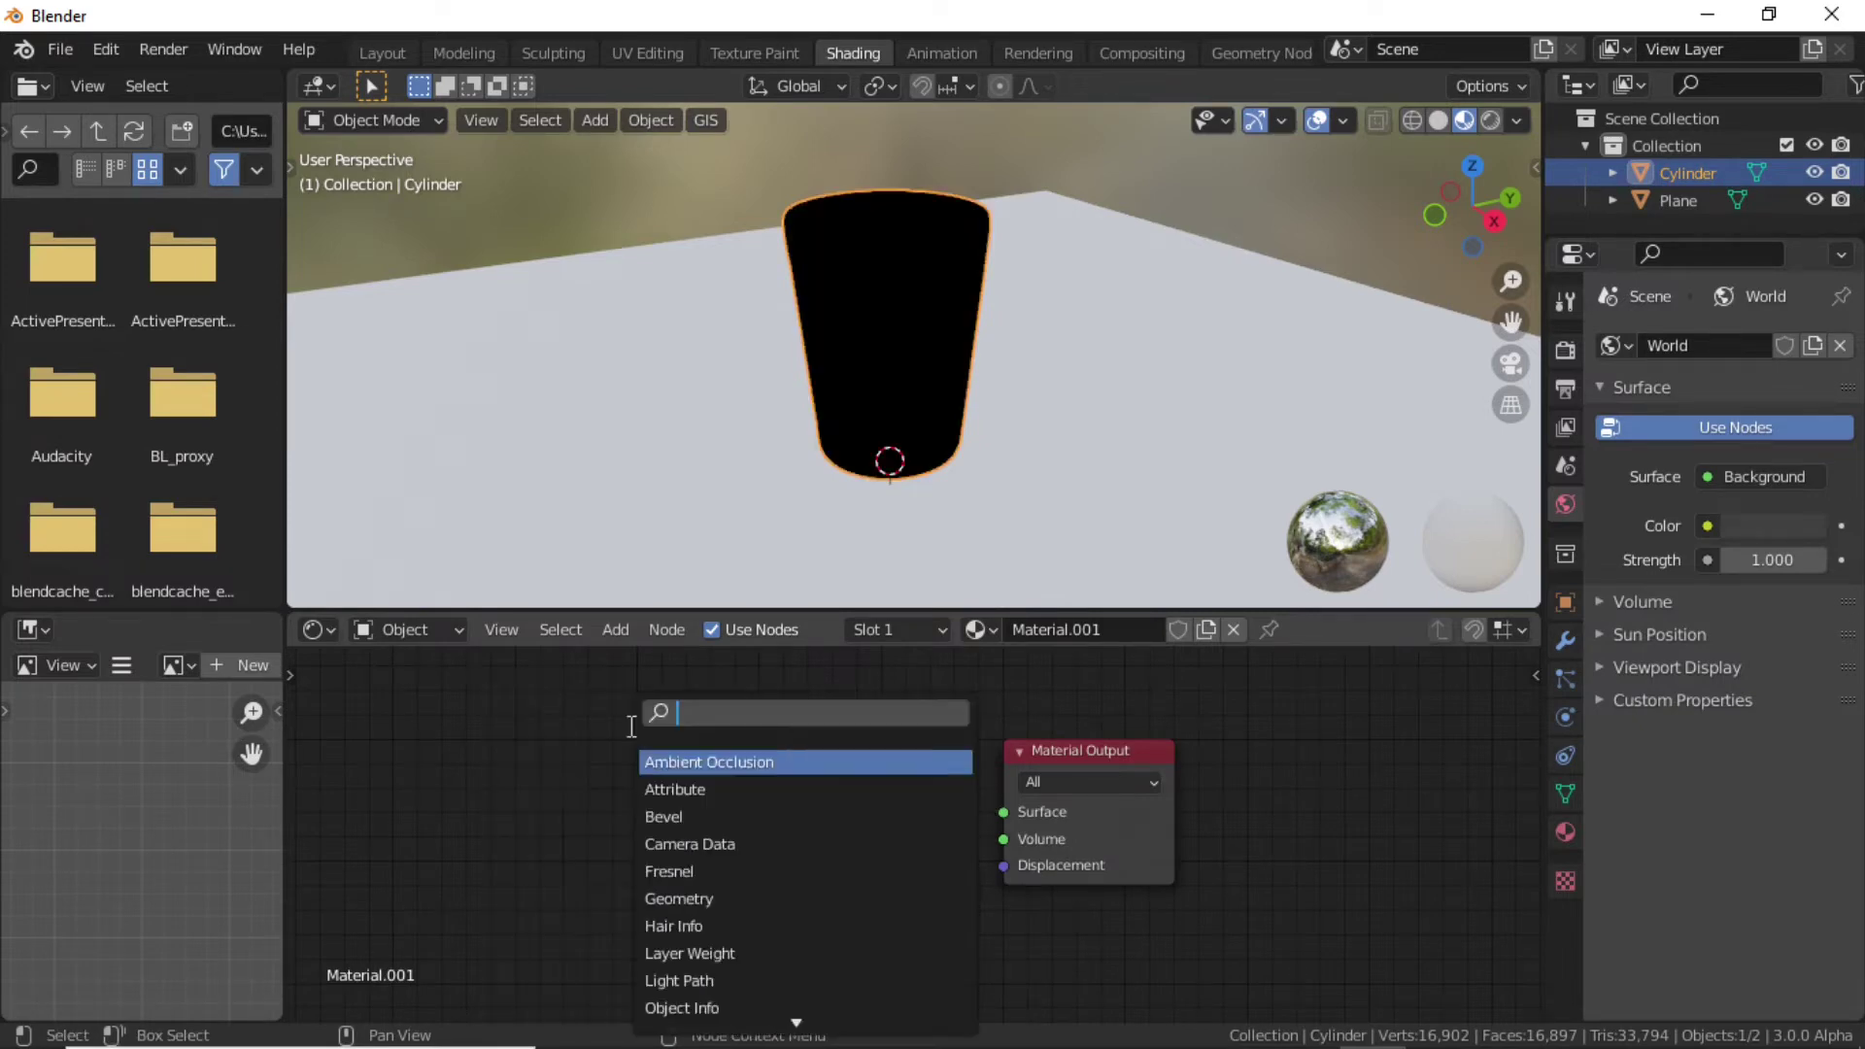
pyautogui.write('GLASS')
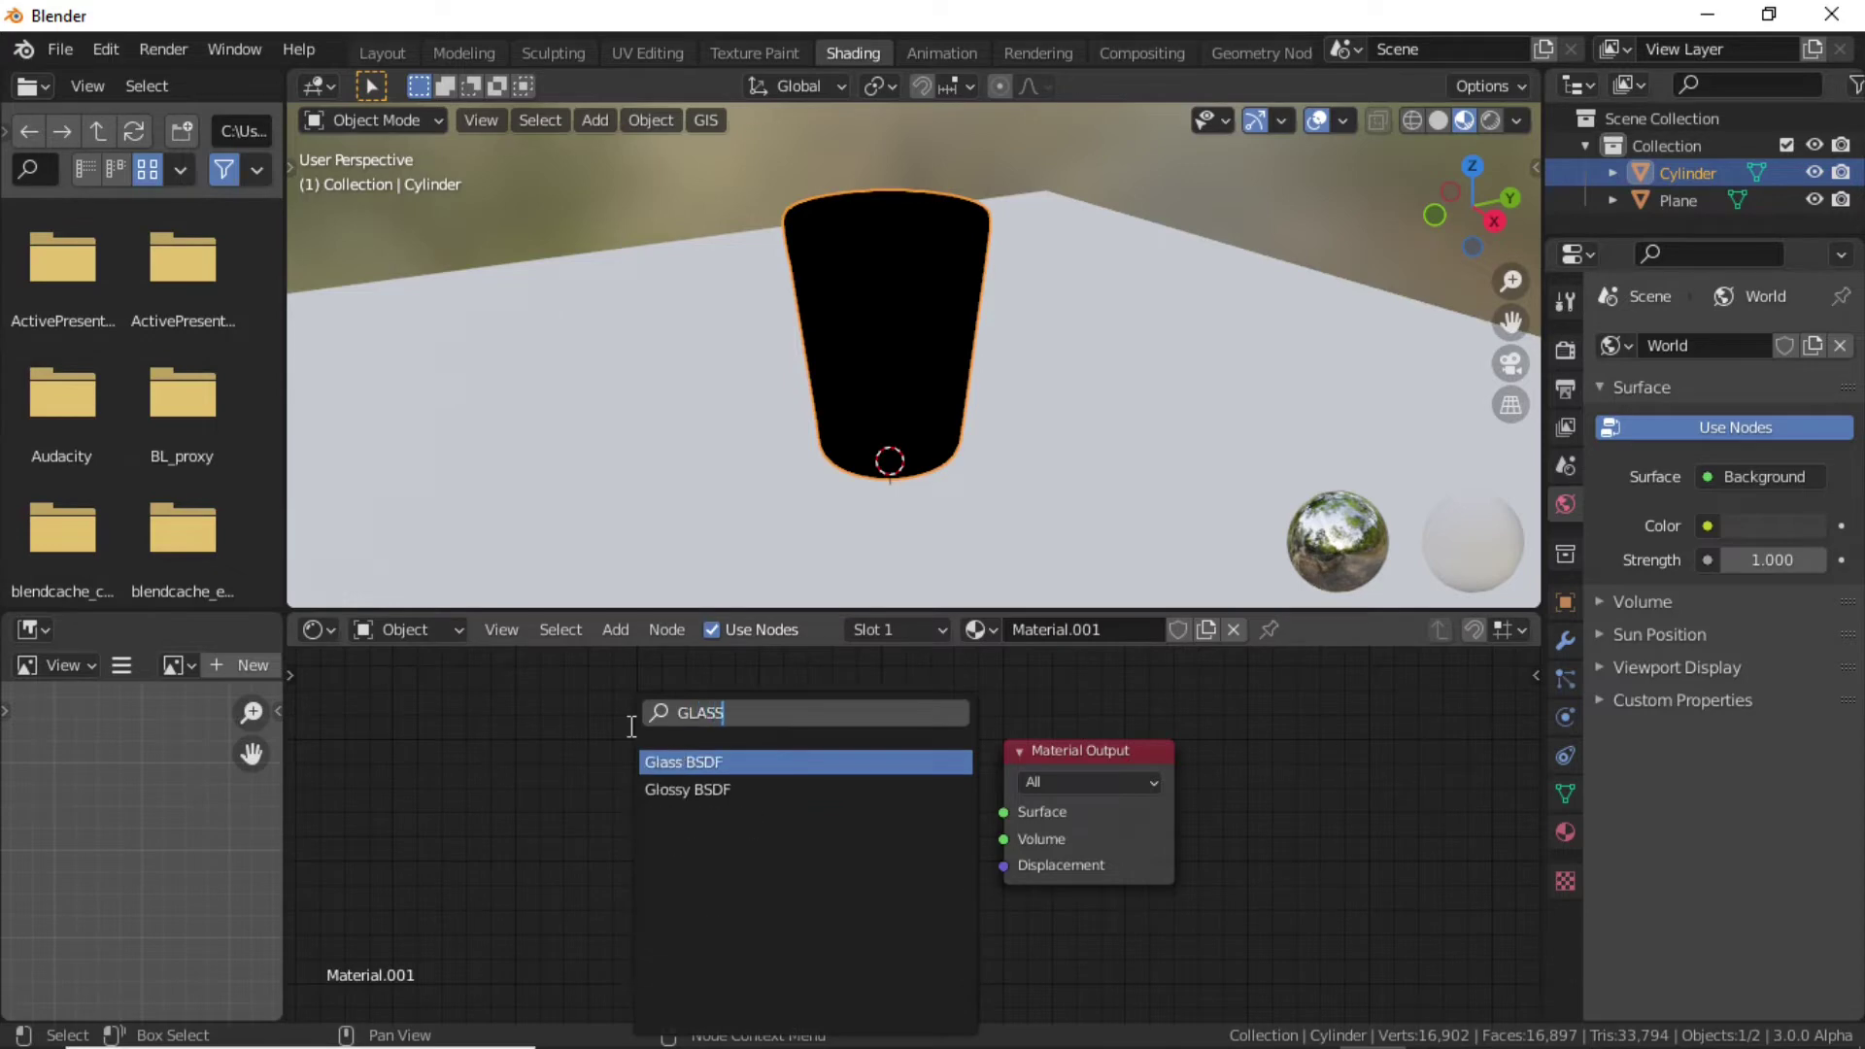
pyautogui.click(692, 762)
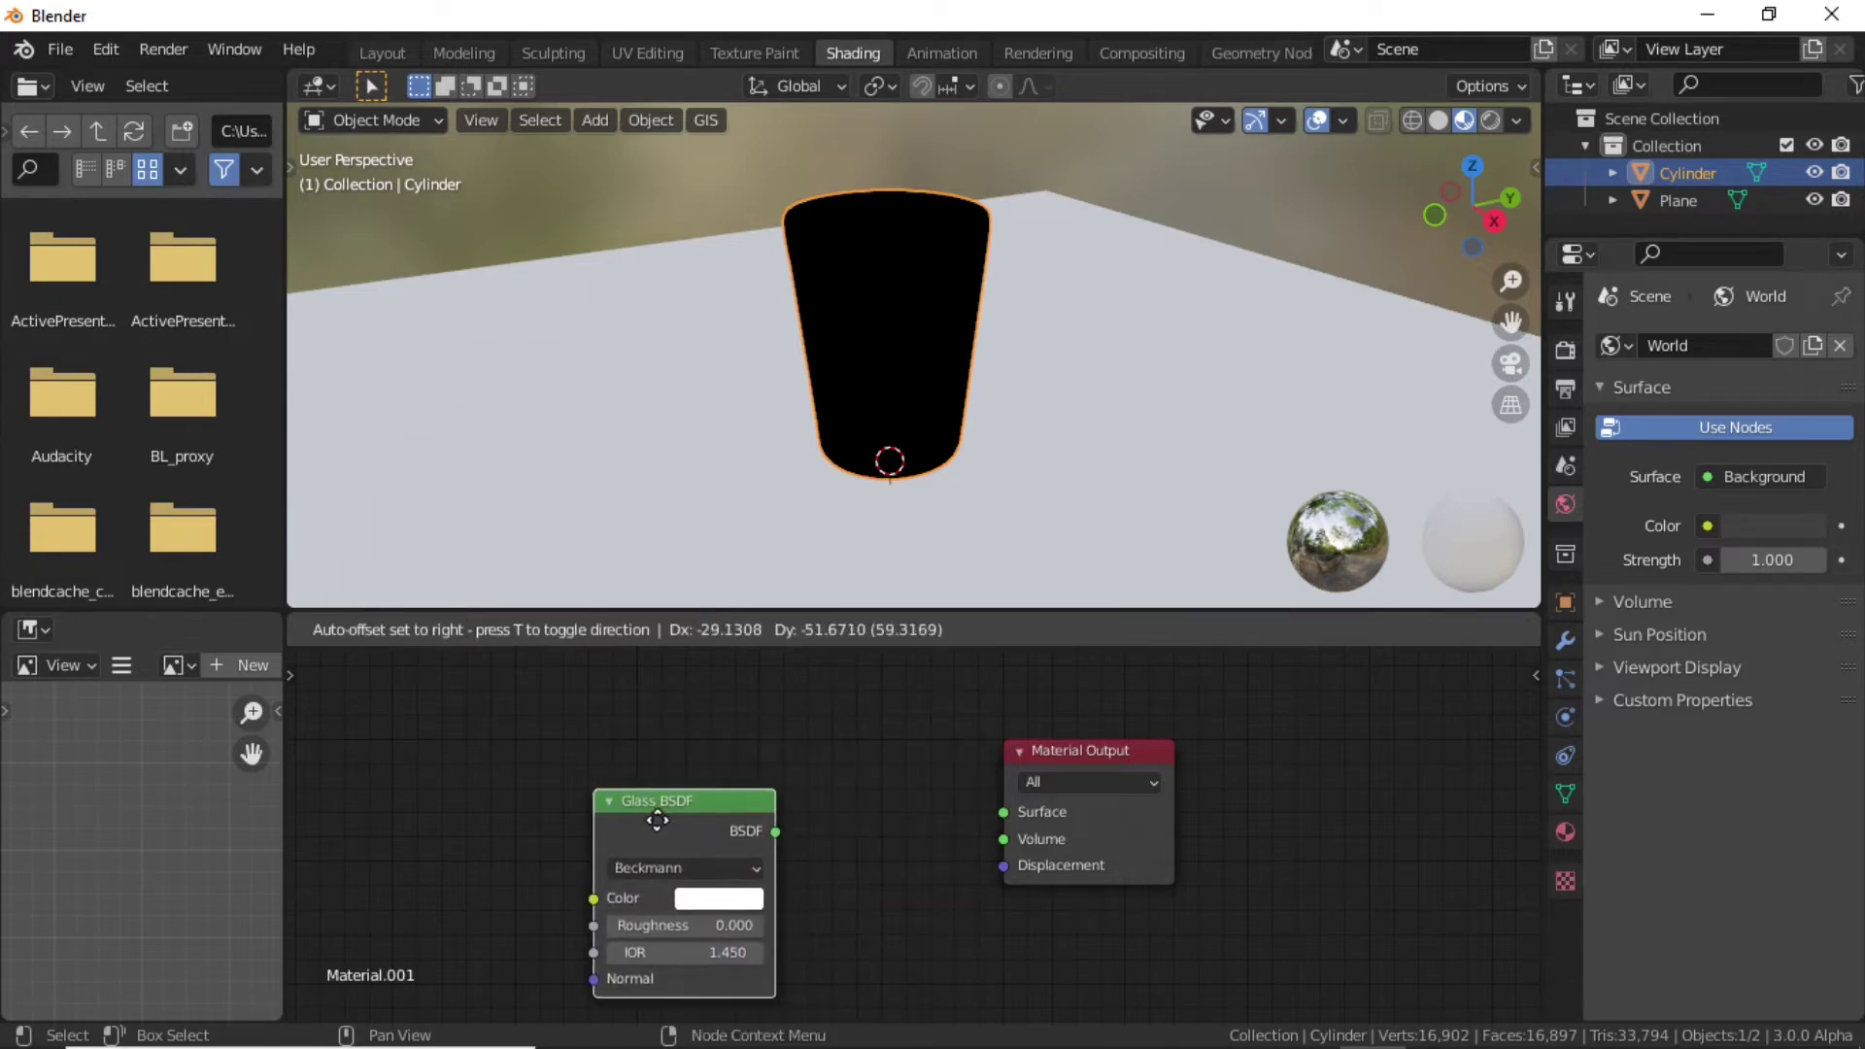
pyautogui.click(774, 833)
pyautogui.moveTo(777, 828); pyautogui.dragTo(1000, 802)
pyautogui.moveTo(891, 425)
pyautogui.mouseDown(button='middle')
pyautogui.moveTo(883, 377)
pyautogui.moveTo(915, 373)
pyautogui.moveTo(913, 402)
pyautogui.mouseUp(button='middle')
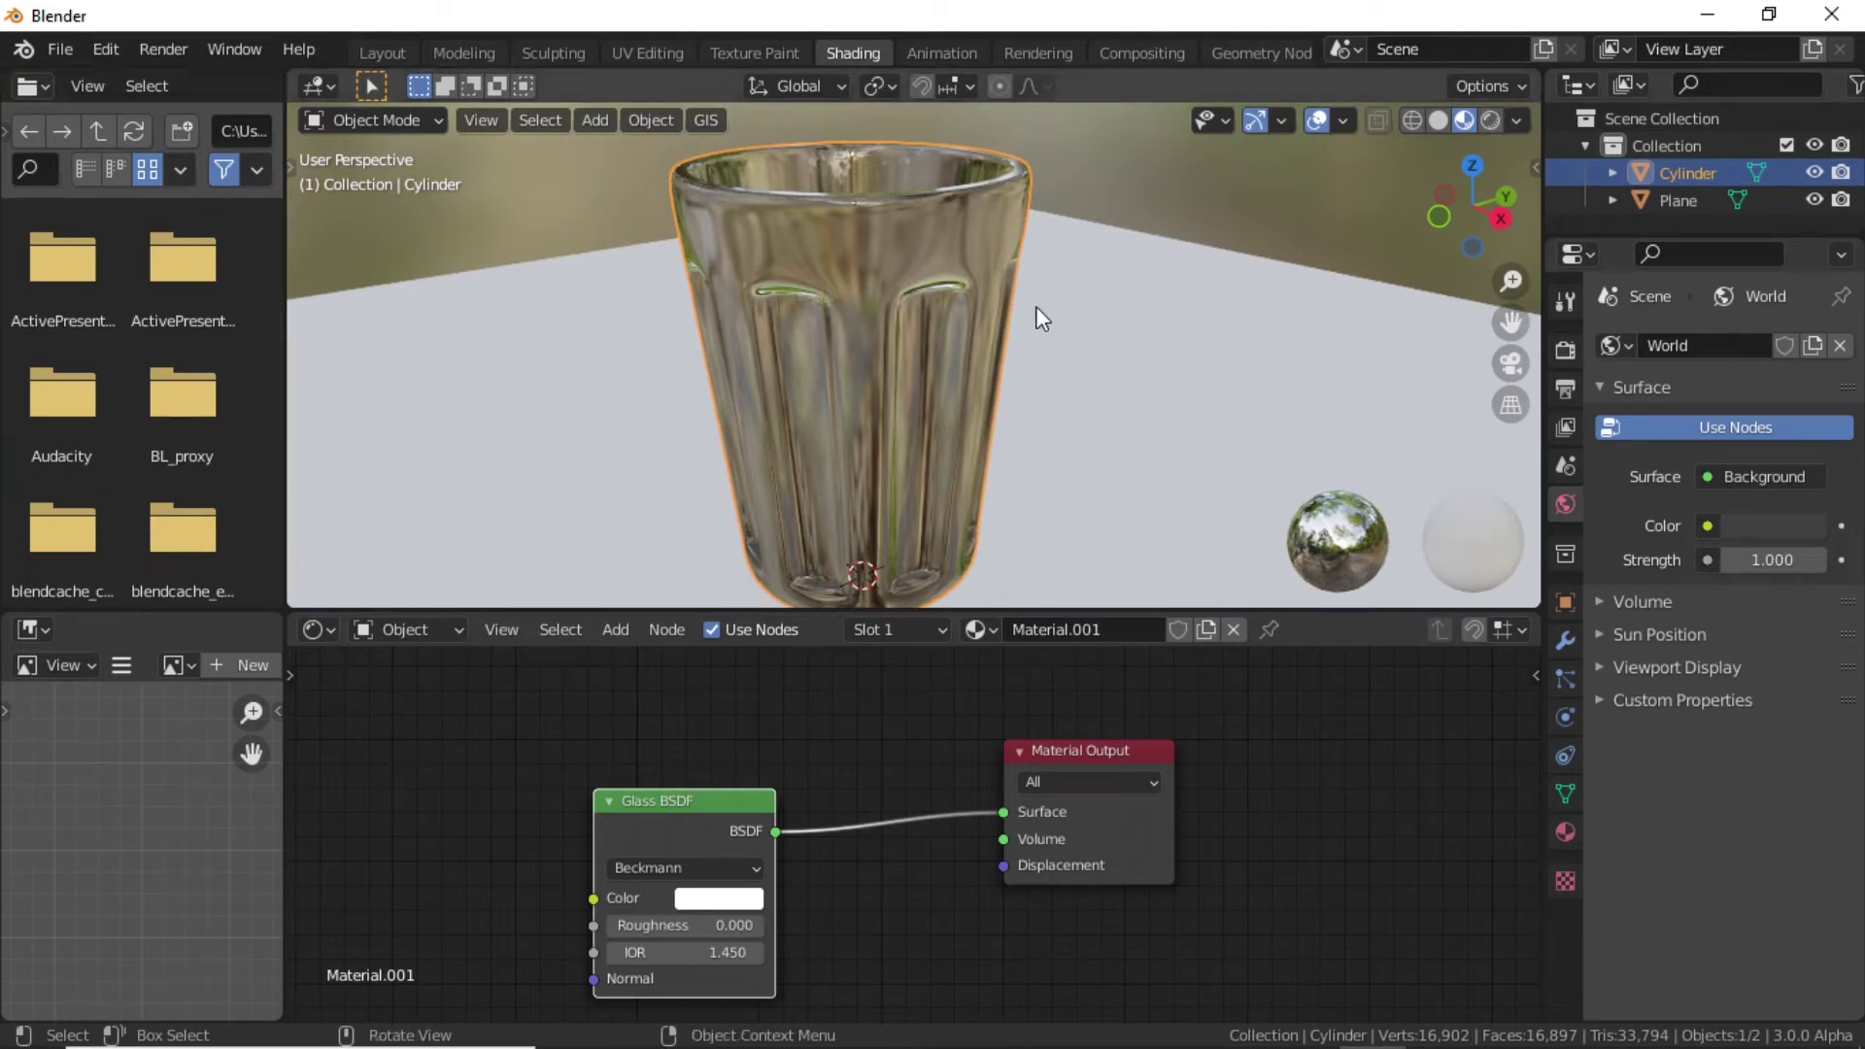
# Show the viewport in rendered shading and assign an Environment Texture to the world's background color.
pyautogui.click(1493, 119)
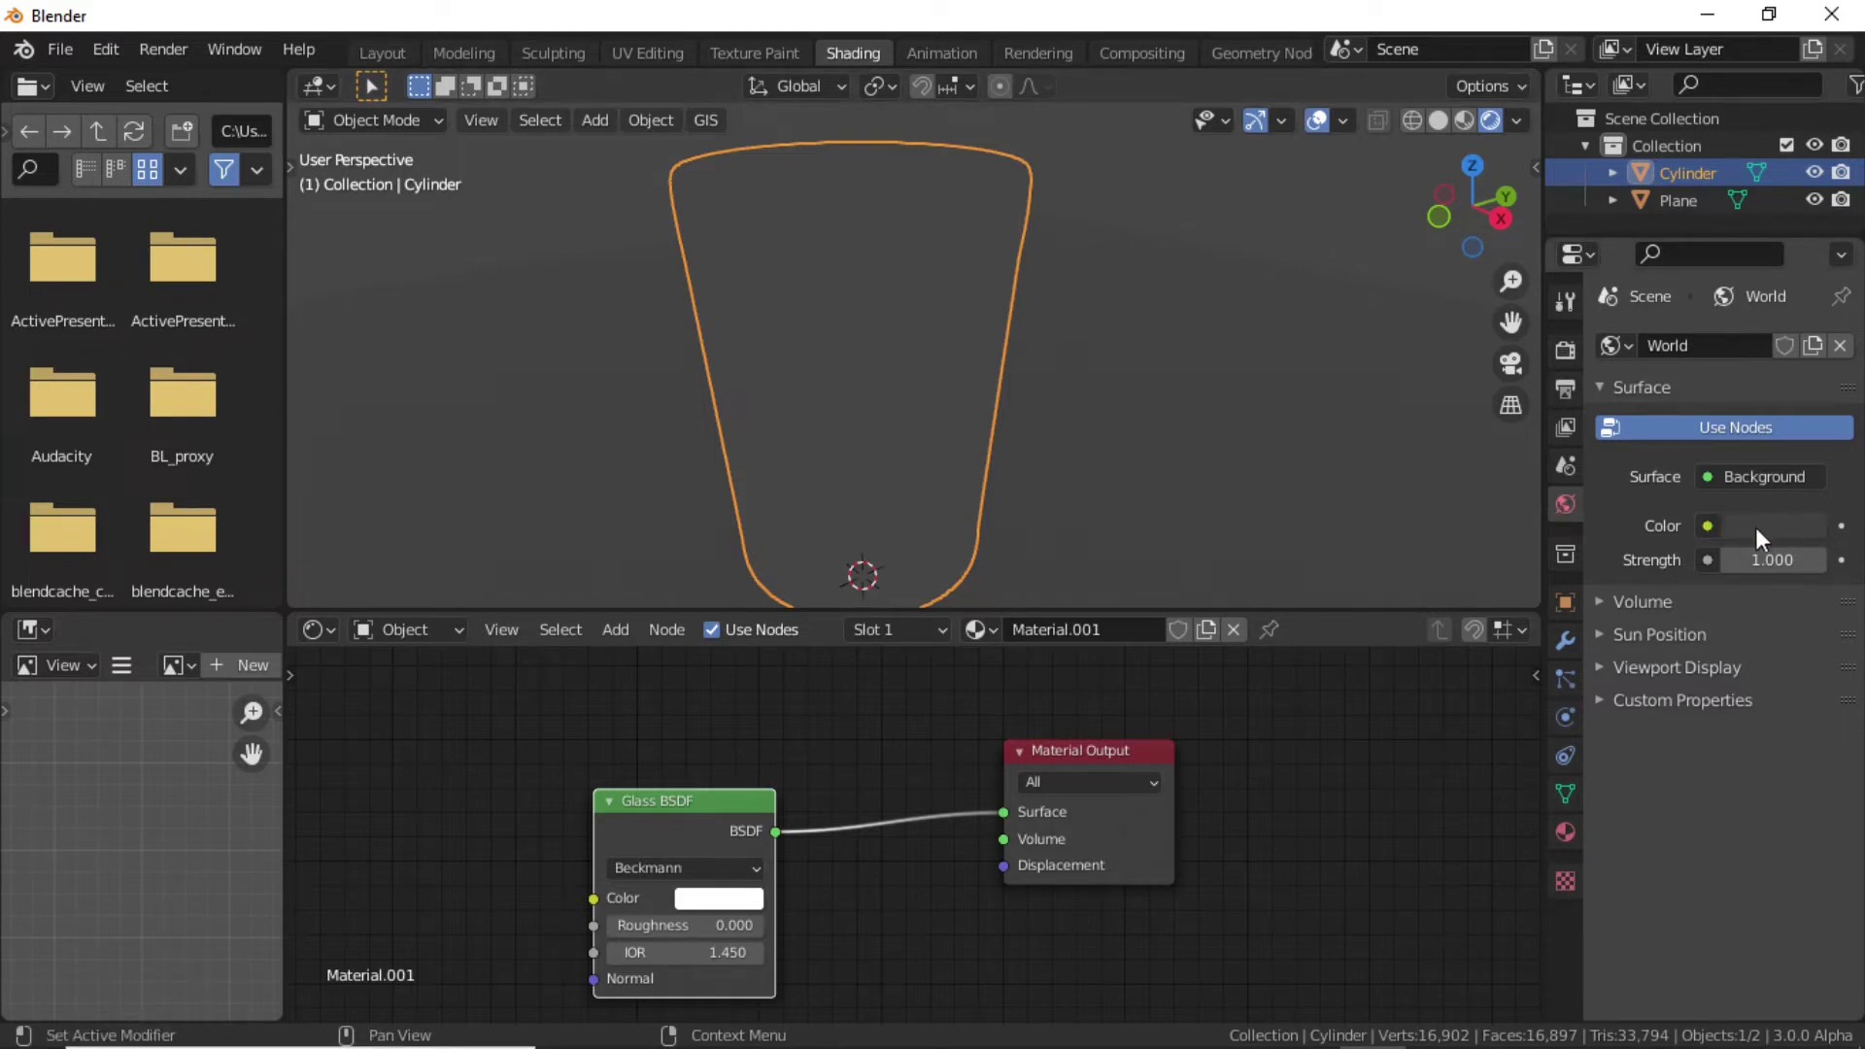
pyautogui.click(1707, 525)
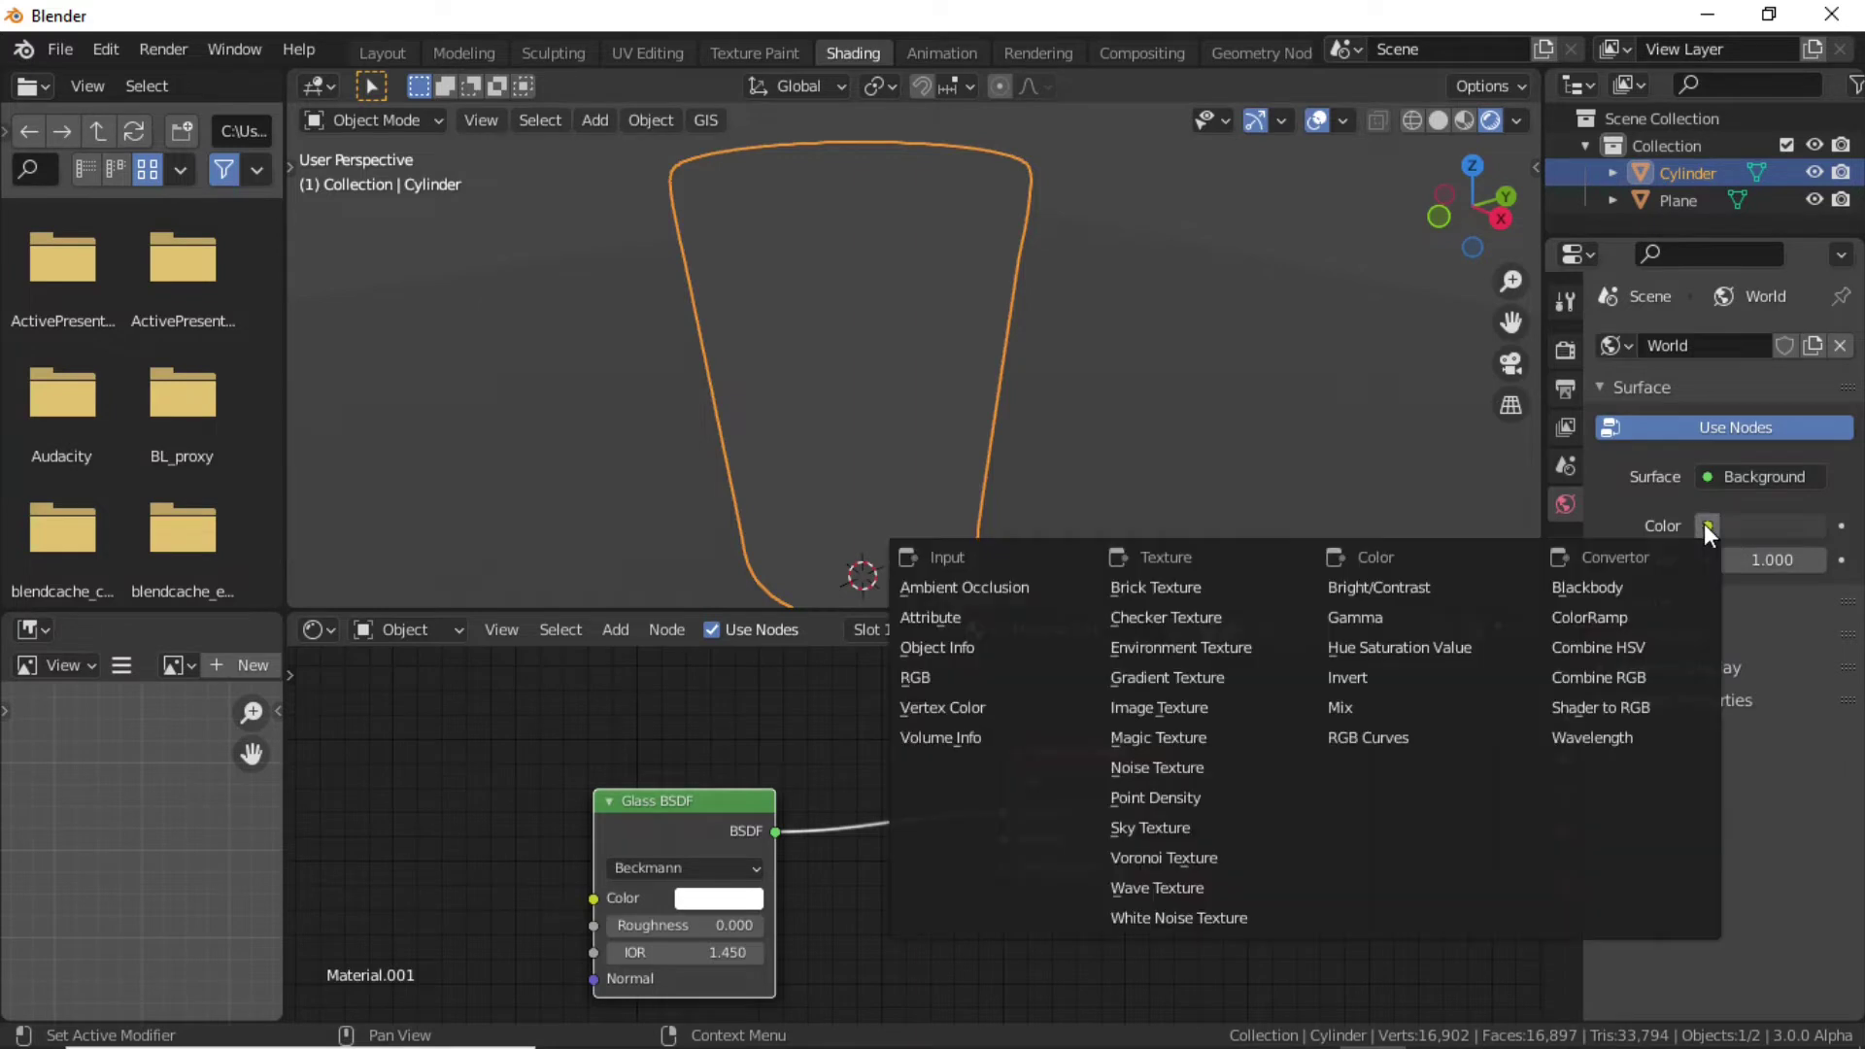
pyautogui.click(1213, 649)
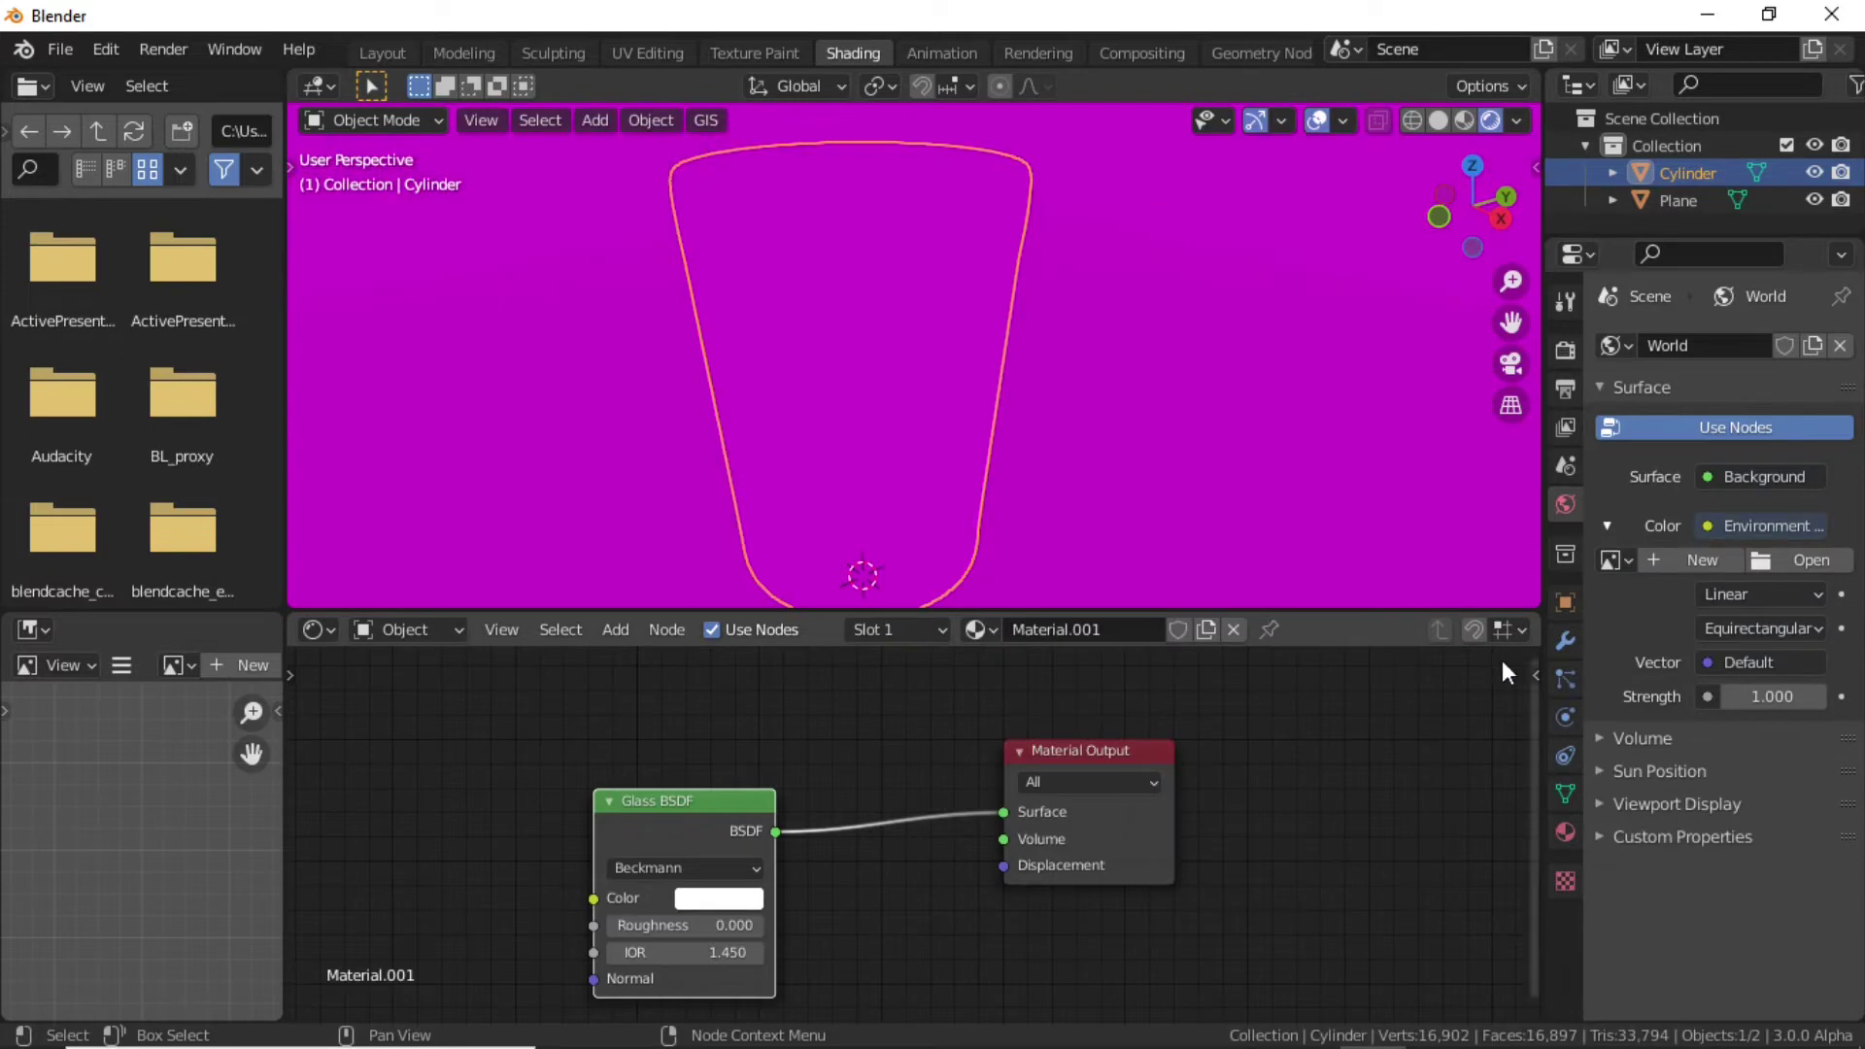
# Load lilienstein_4k.hdr from the Downloads folder as the world's environment image.
pyautogui.click(1793, 562)
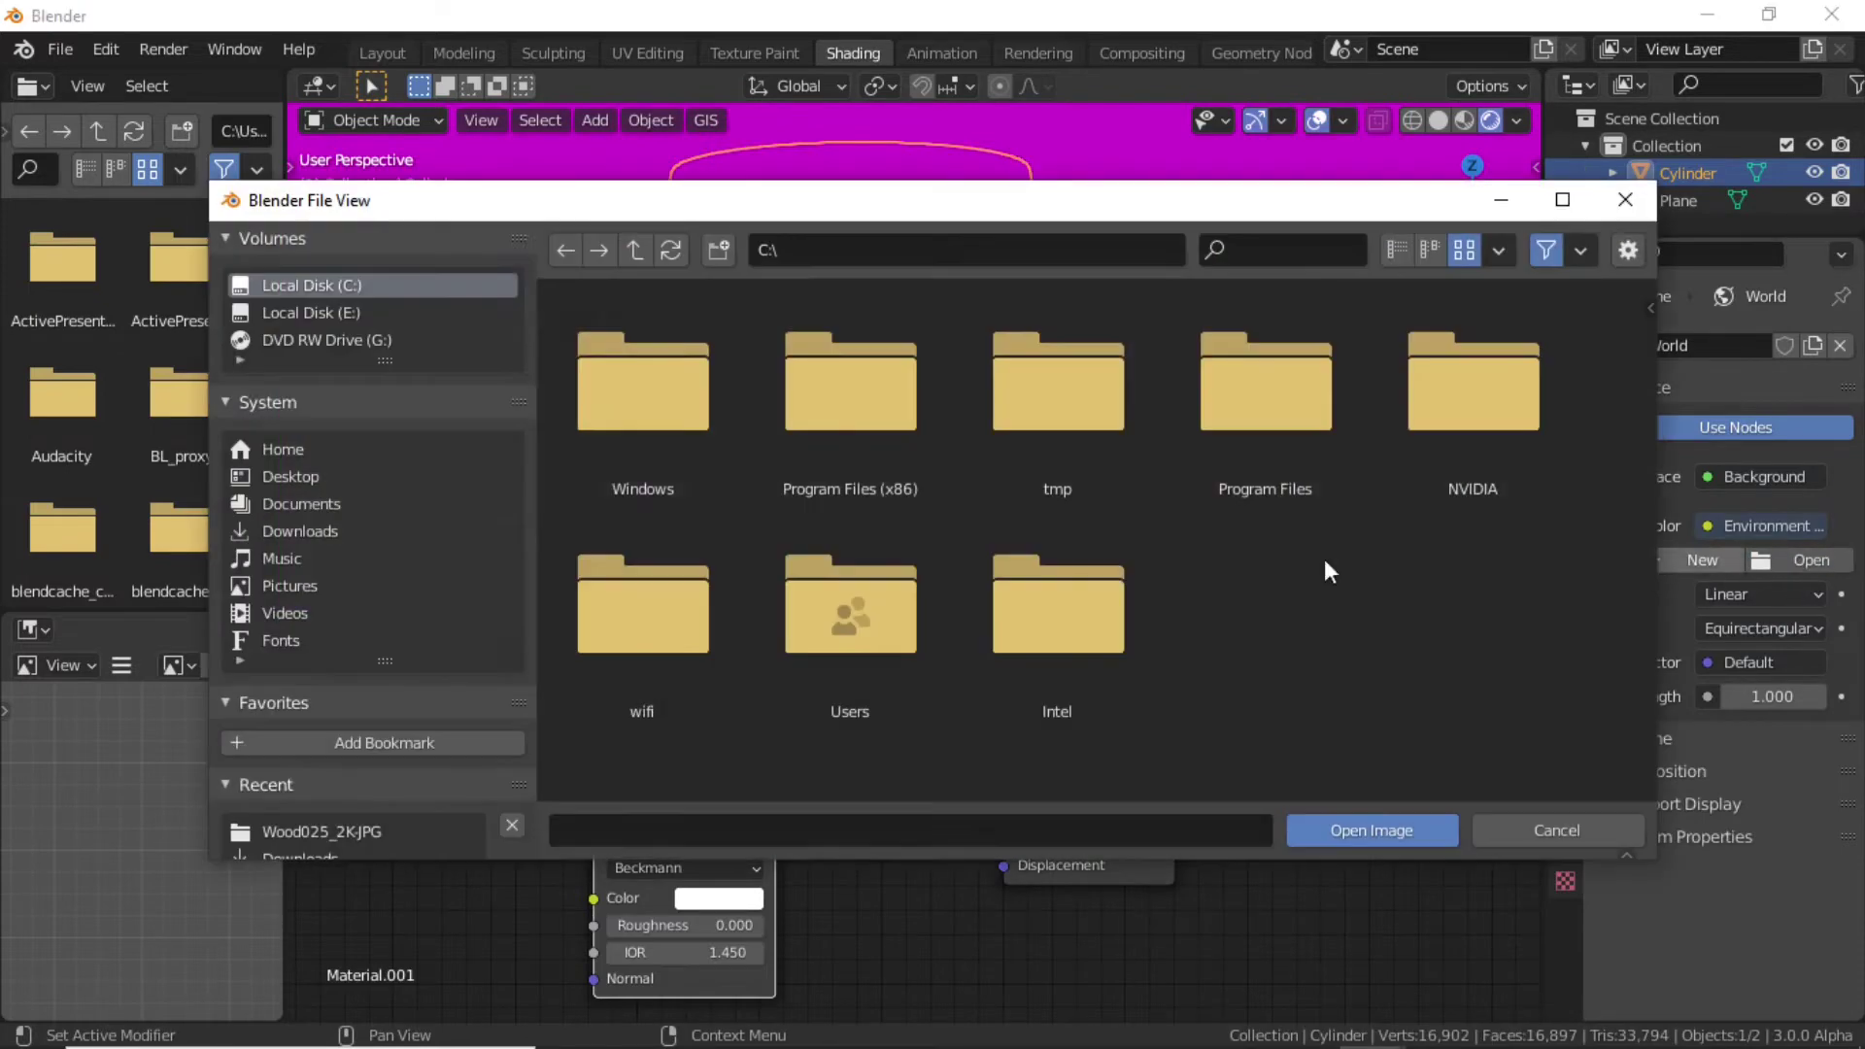
pyautogui.click(325, 530)
pyautogui.scroll(-10, 785, 561)
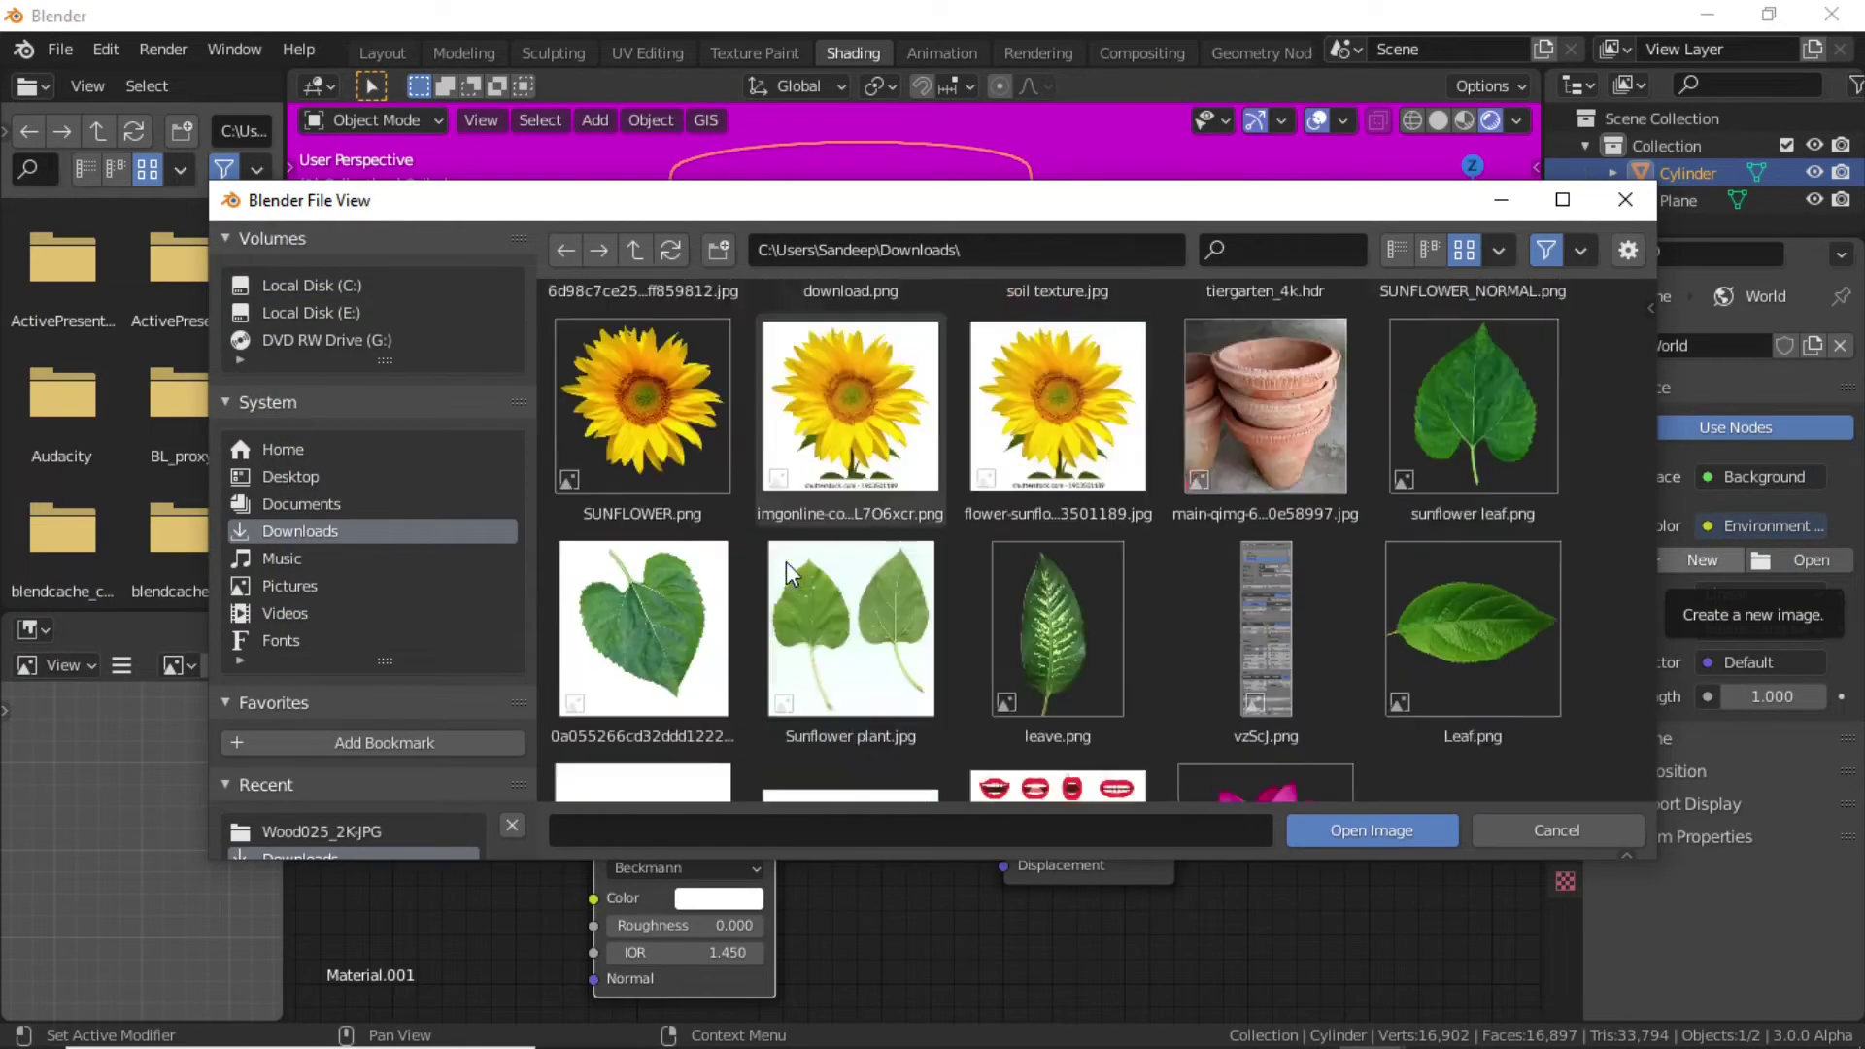
pyautogui.scroll(-6, 785, 562)
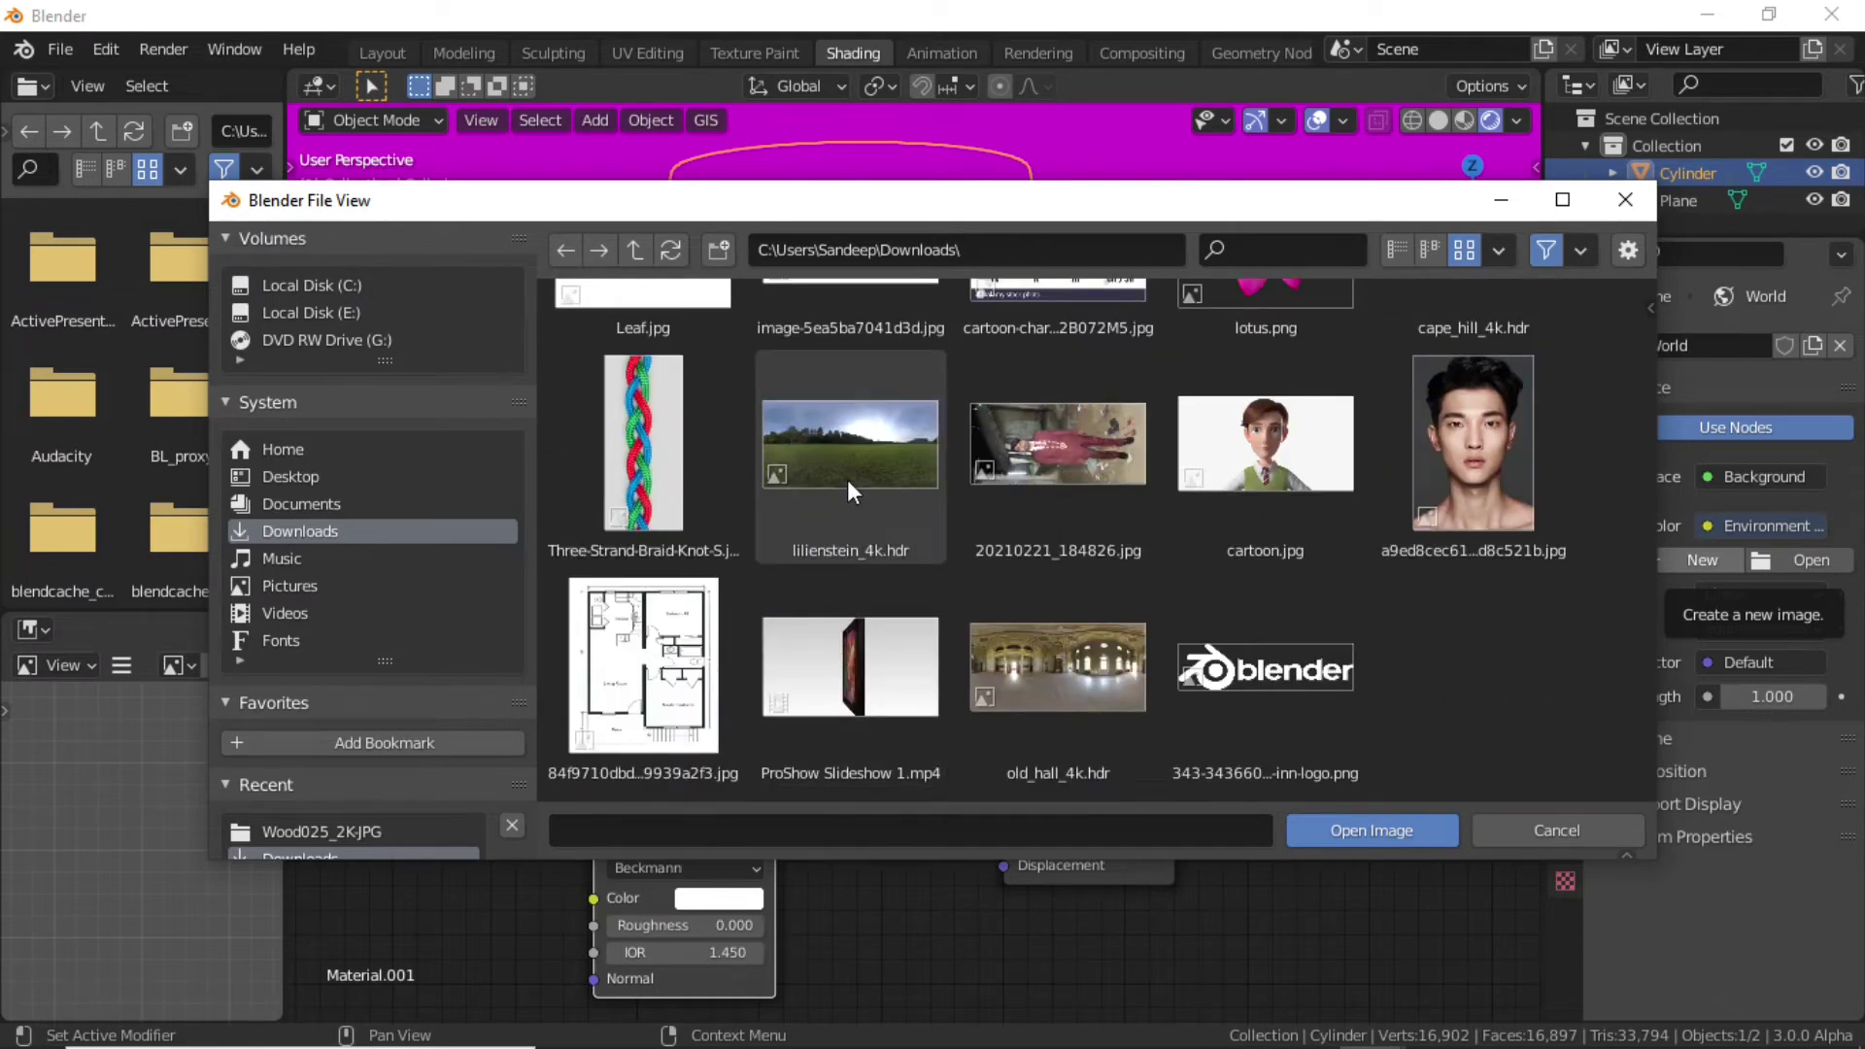
pyautogui.click(847, 480)
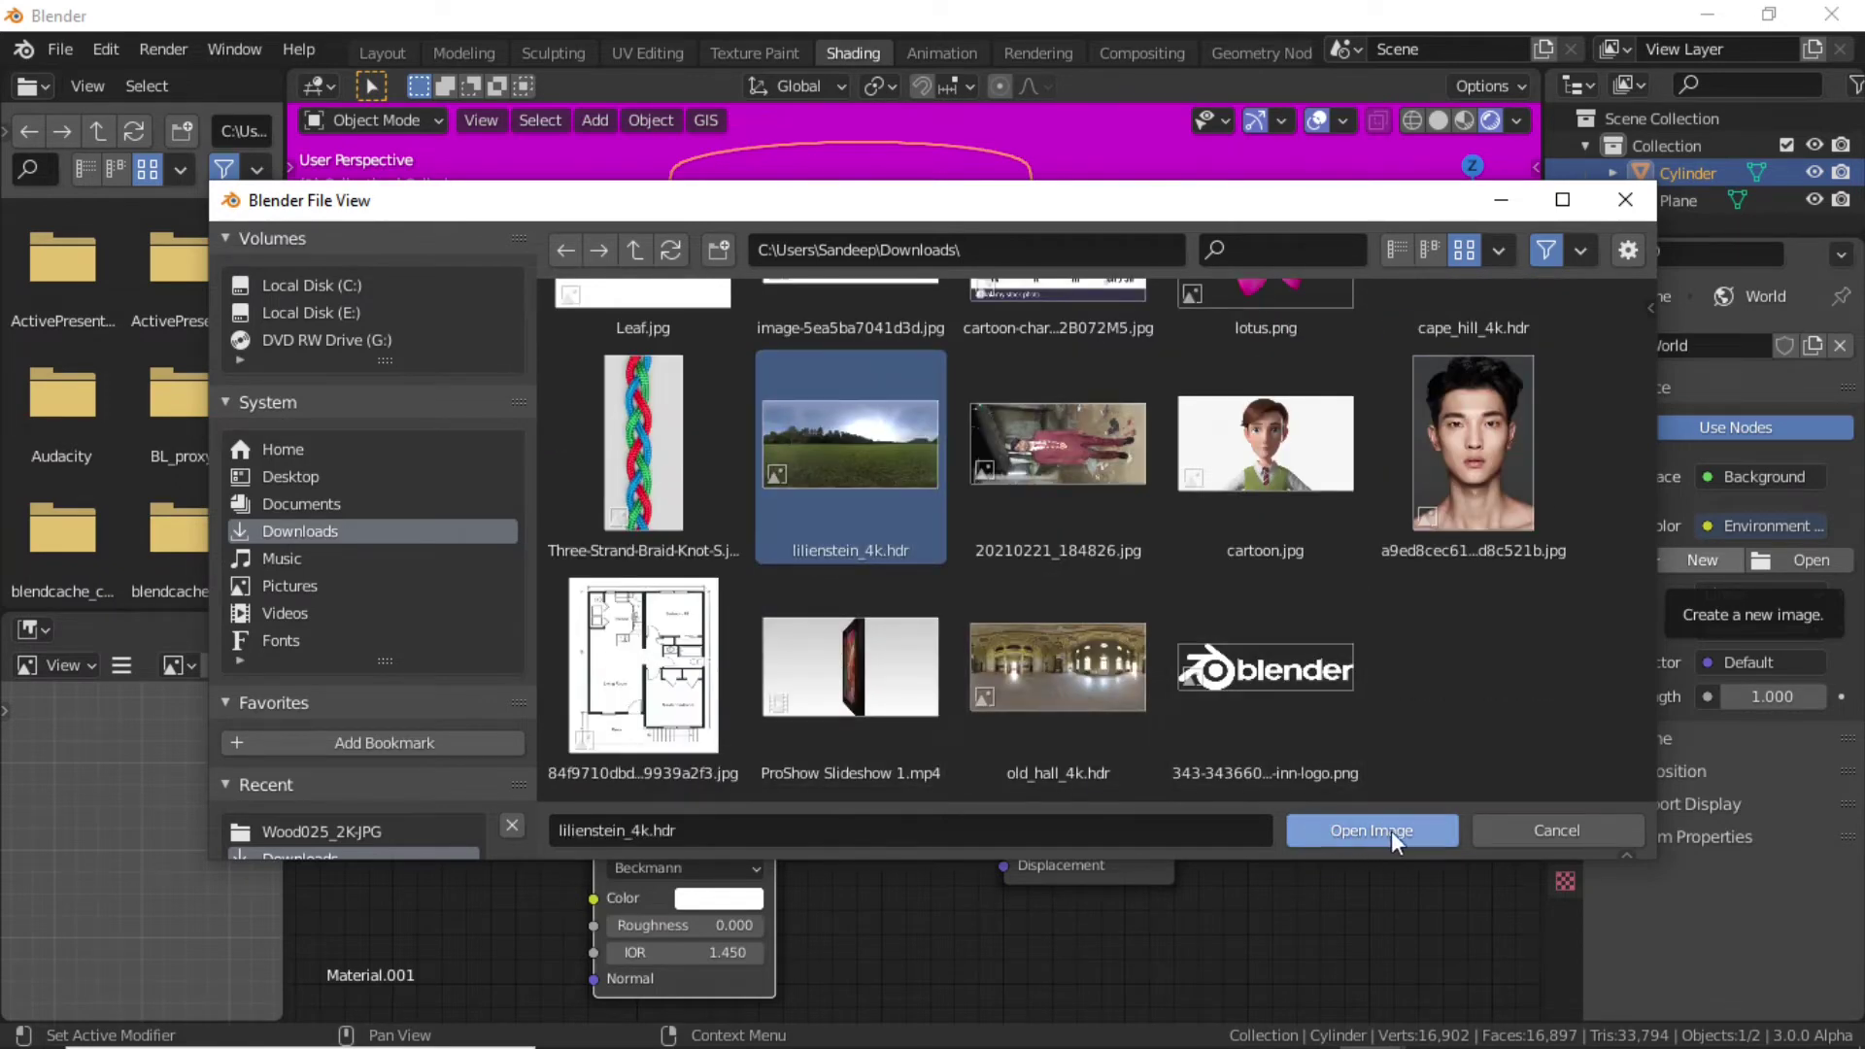
pyautogui.click(1356, 830)
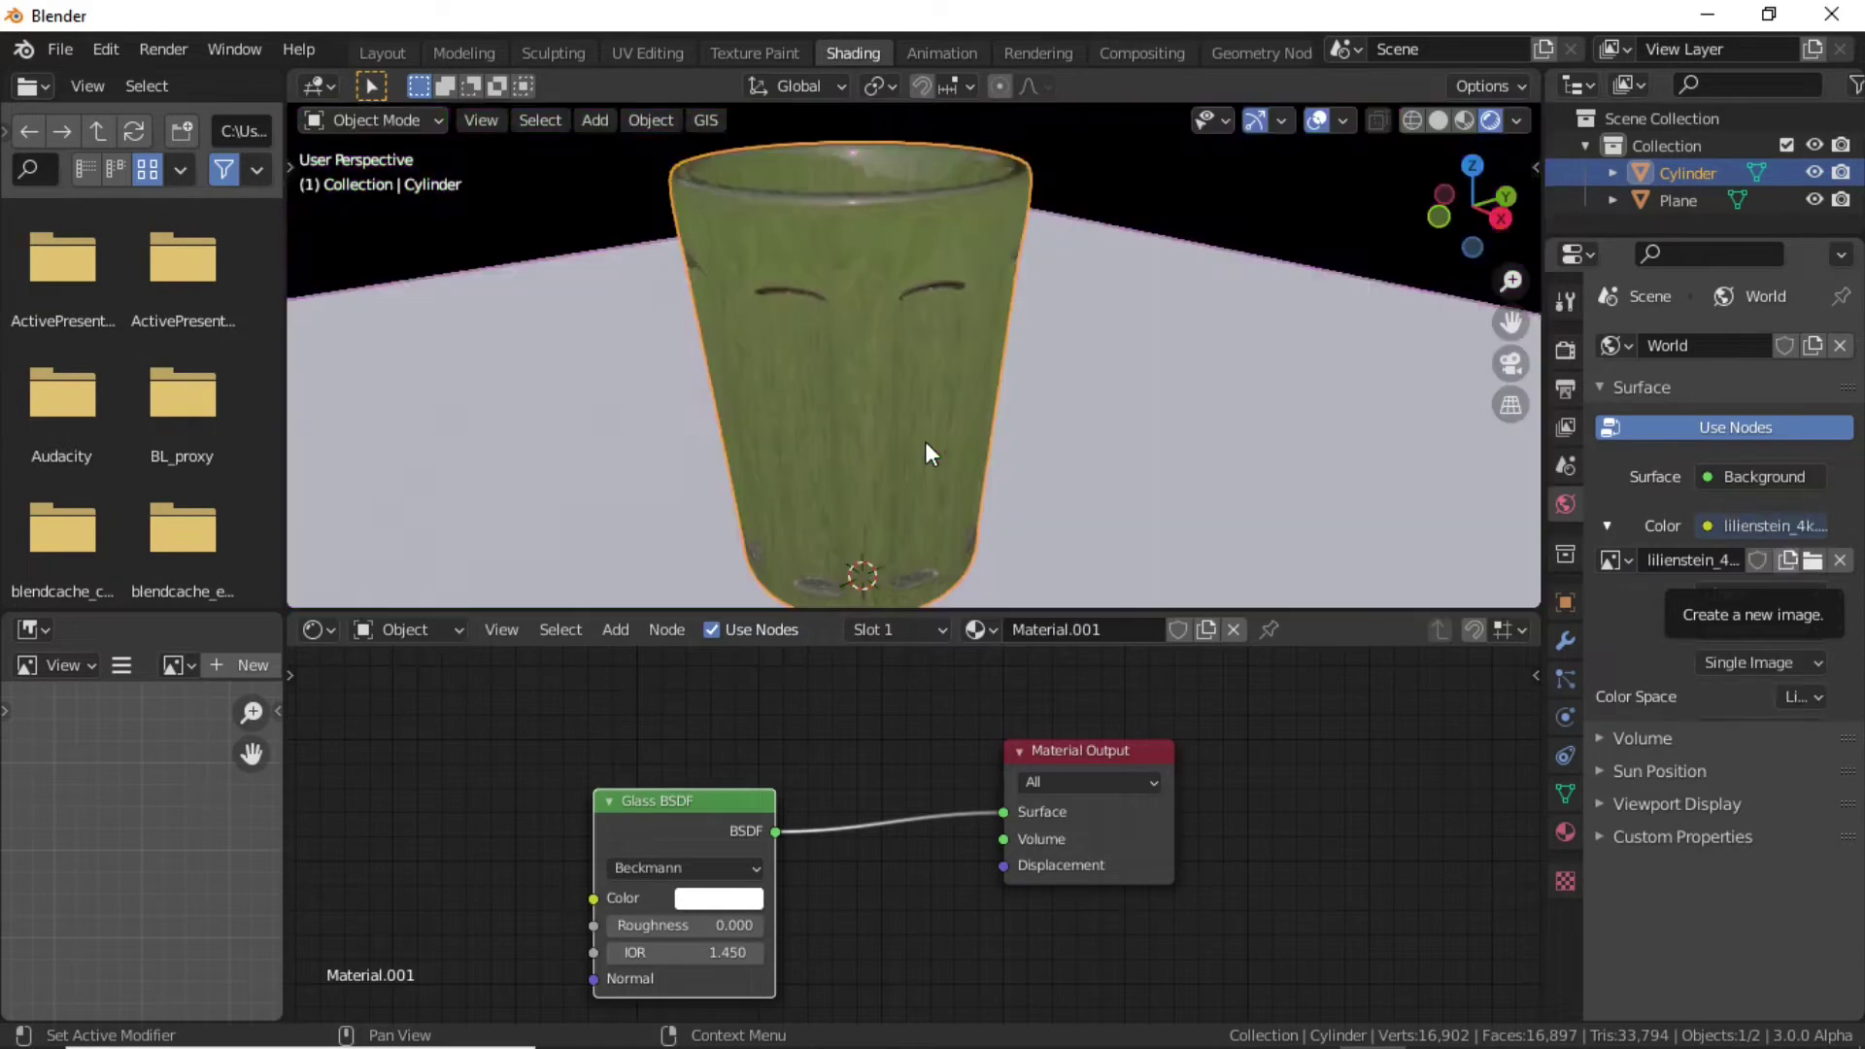
pyautogui.moveTo(924, 440); pyautogui.dragTo(981, 306, button='middle')
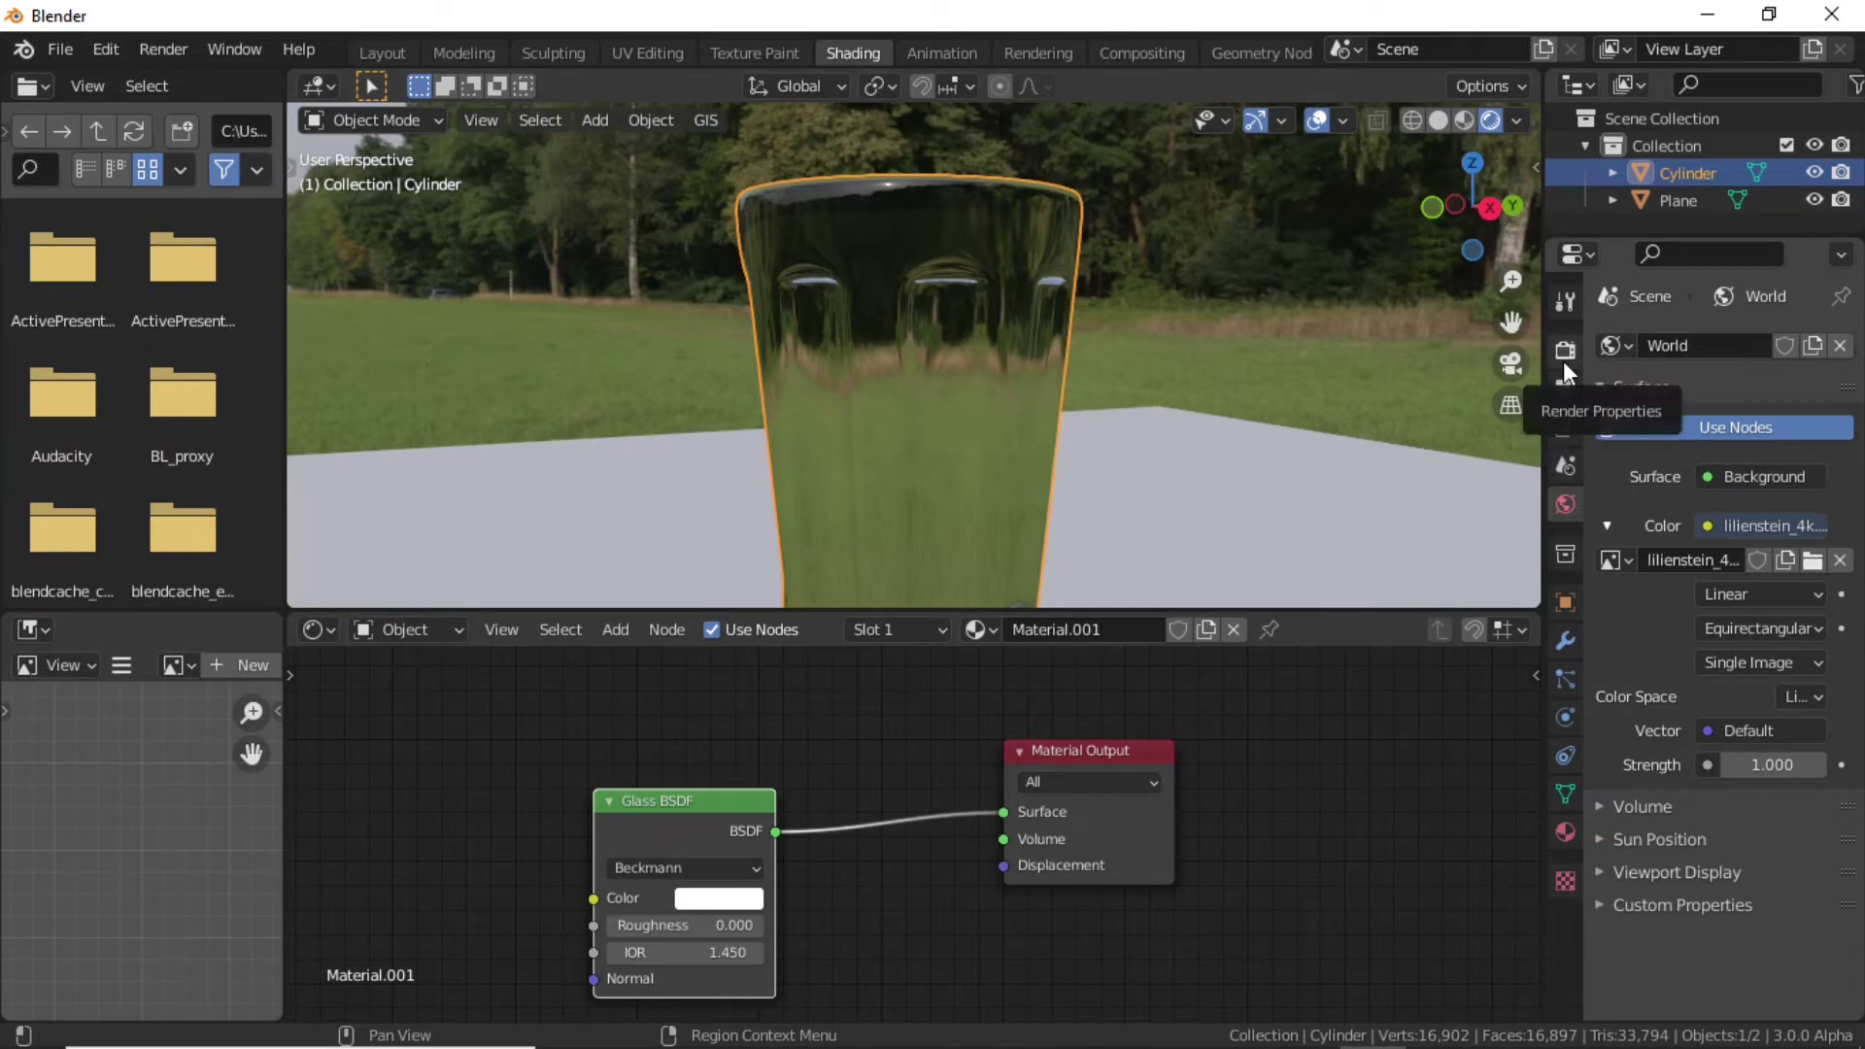
# Enable Ambient Occlusion and Screen Space Reflections with Refraction in the Eevee render settings.
pyautogui.click(1564, 359)
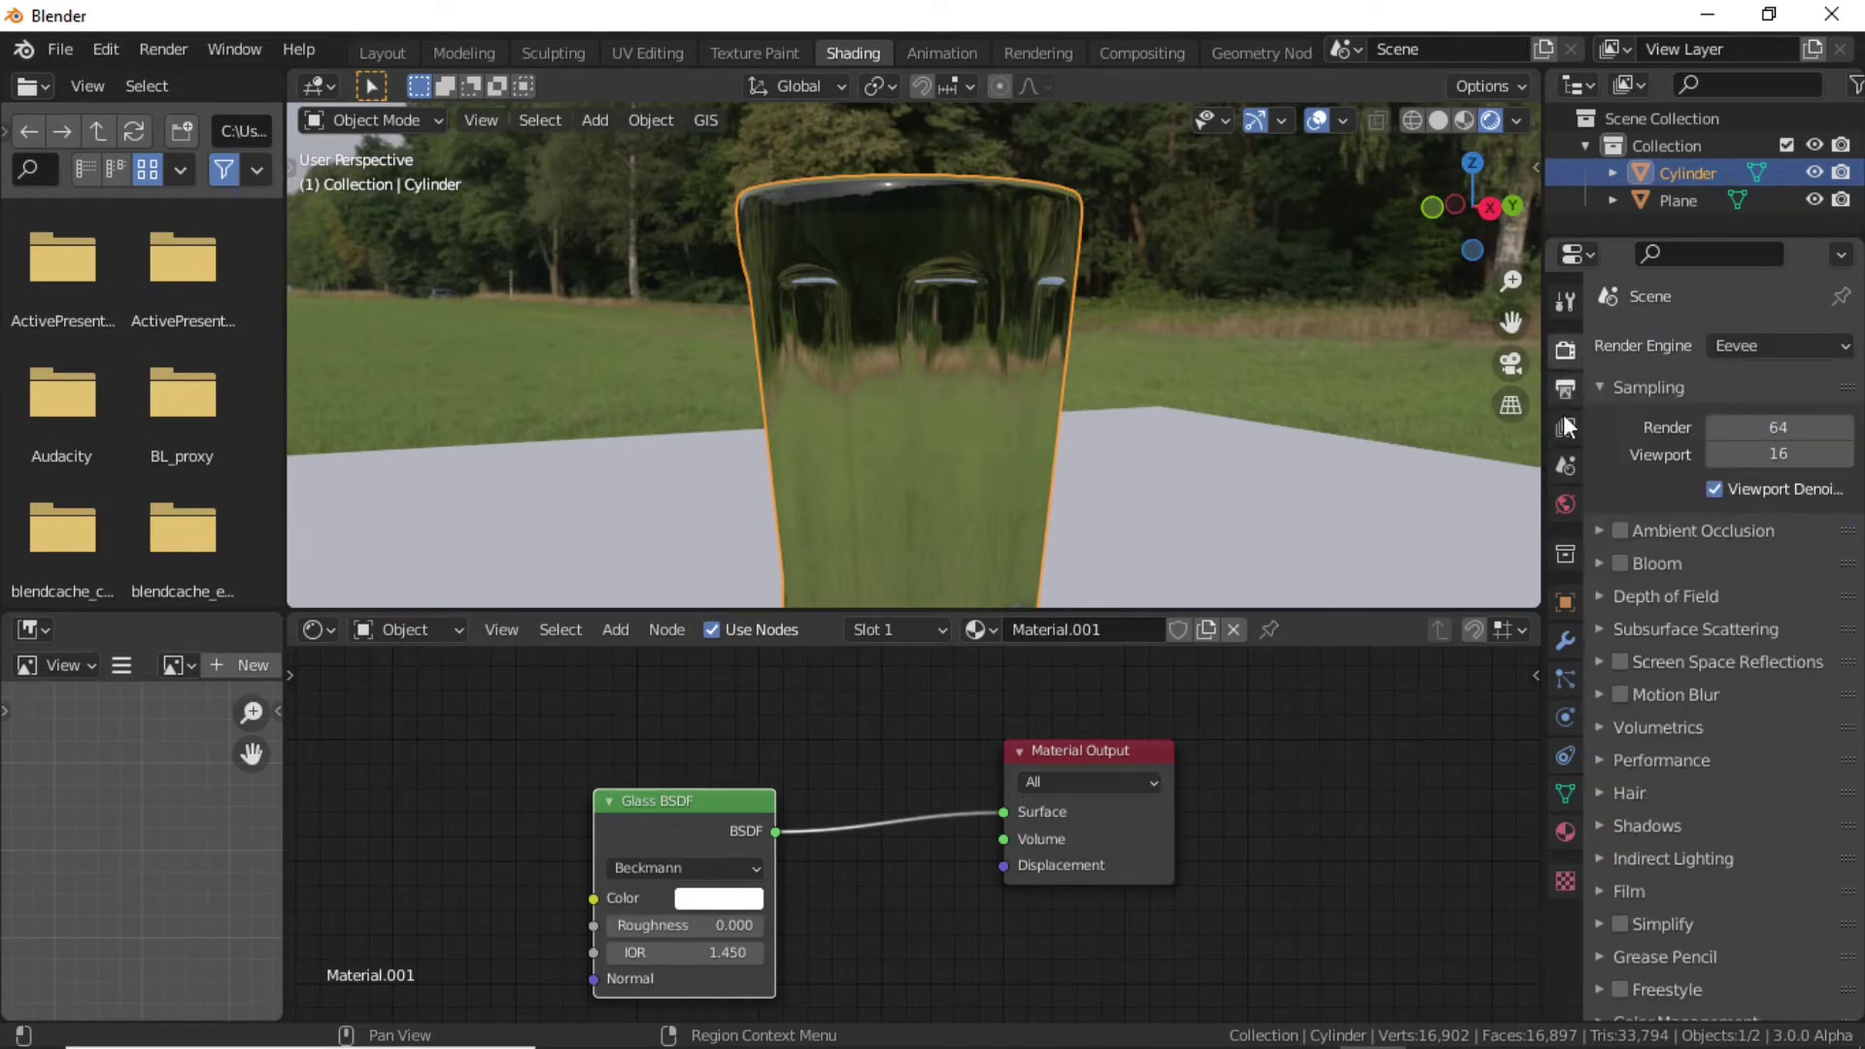
pyautogui.click(1620, 532)
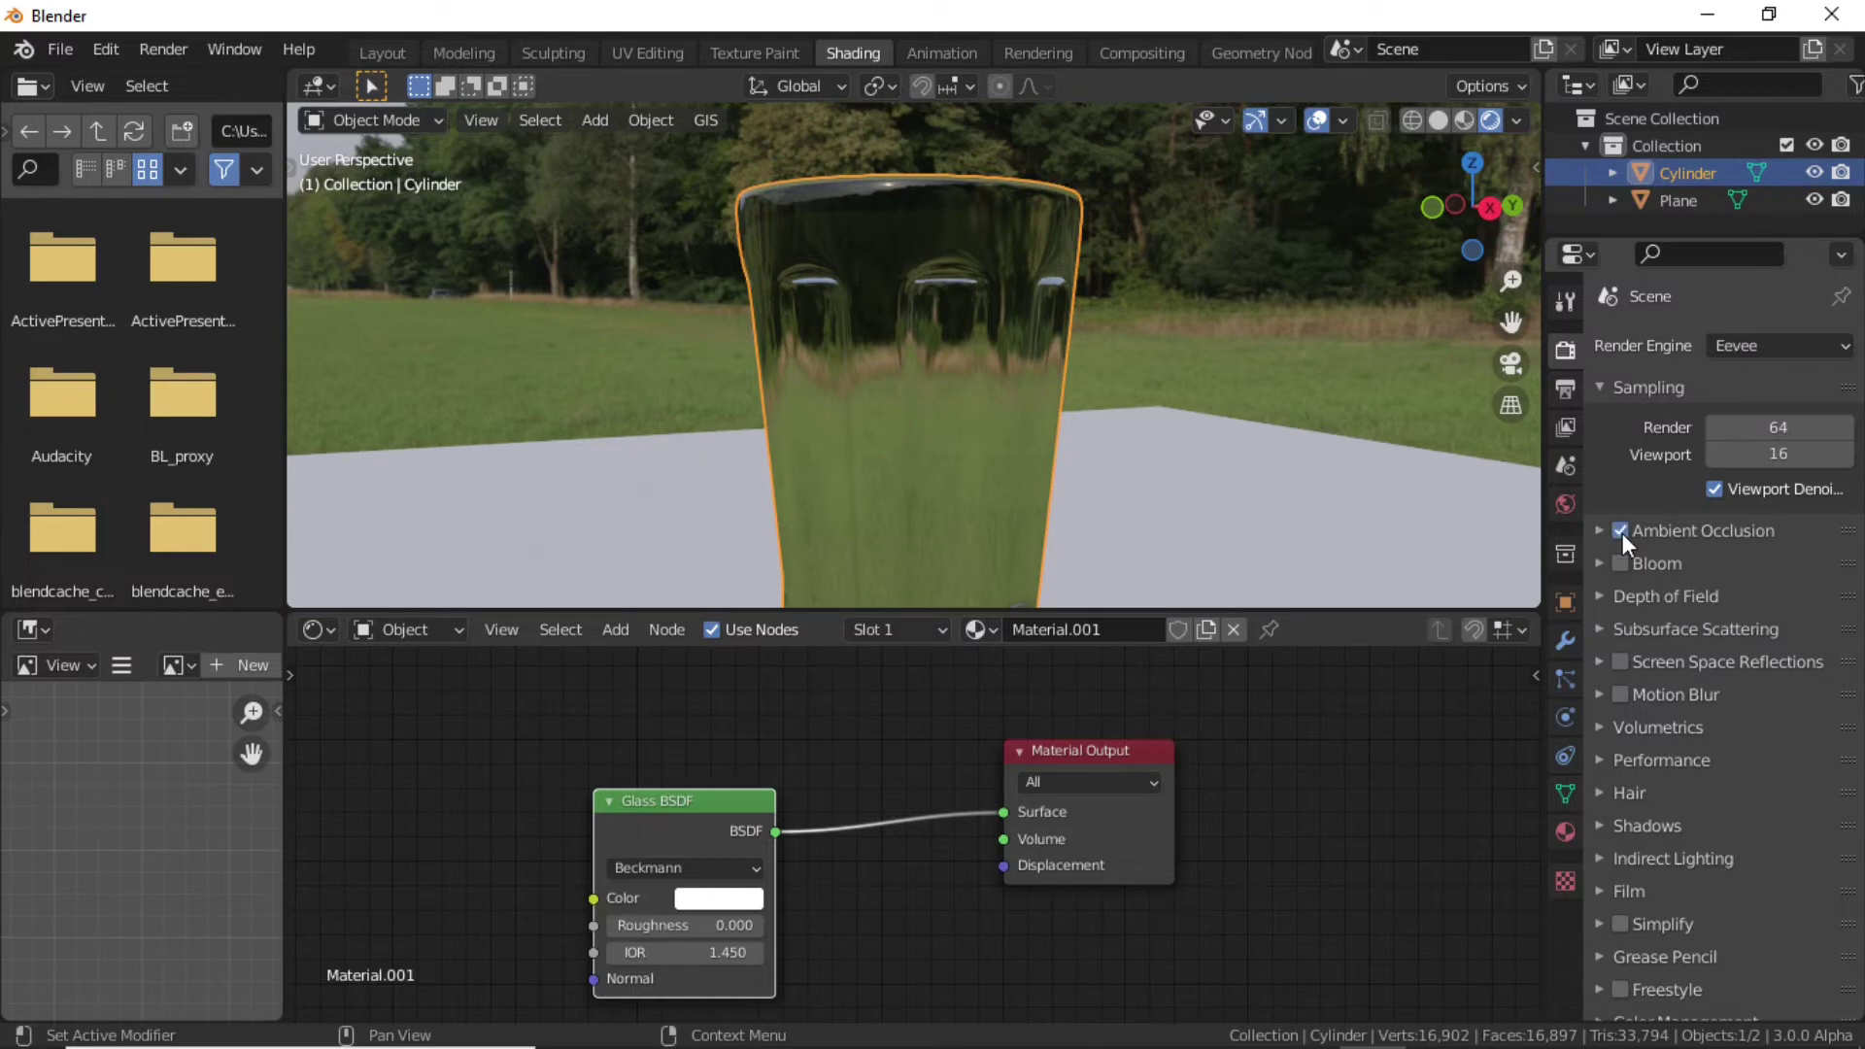
pyautogui.click(1619, 664)
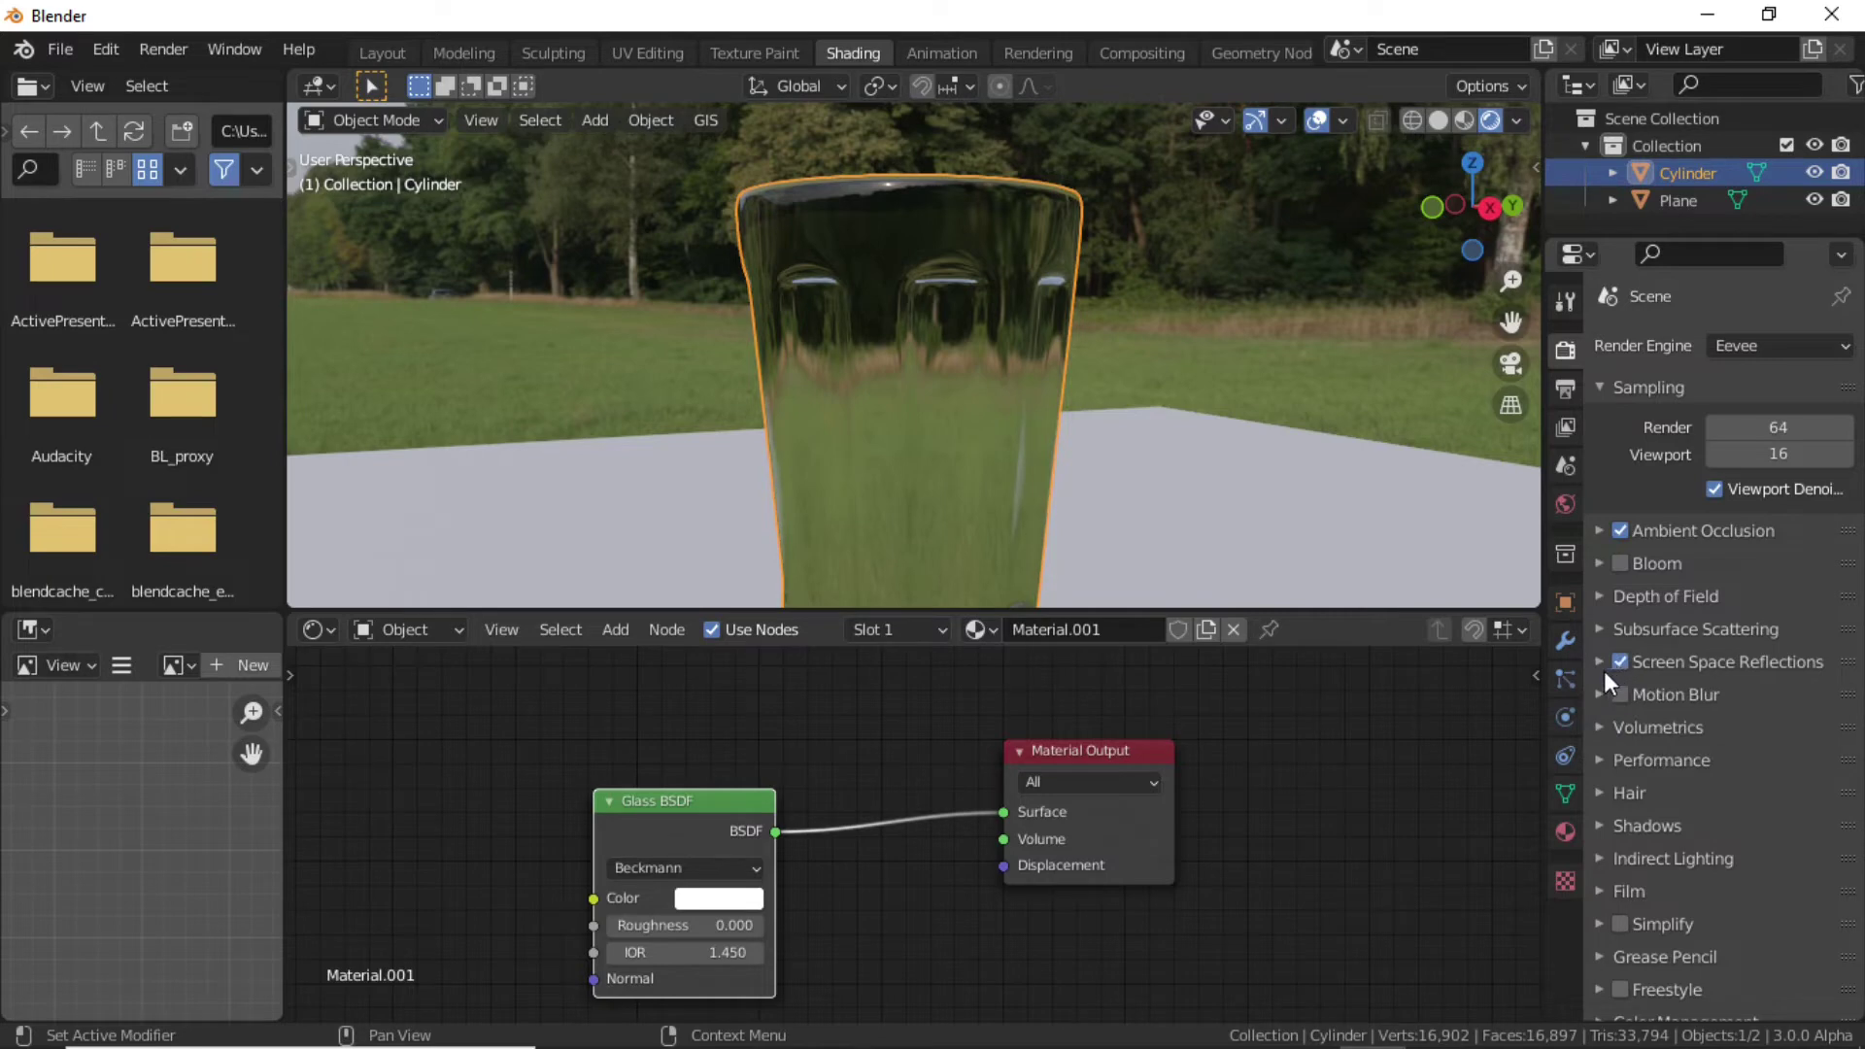
pyautogui.click(1598, 661)
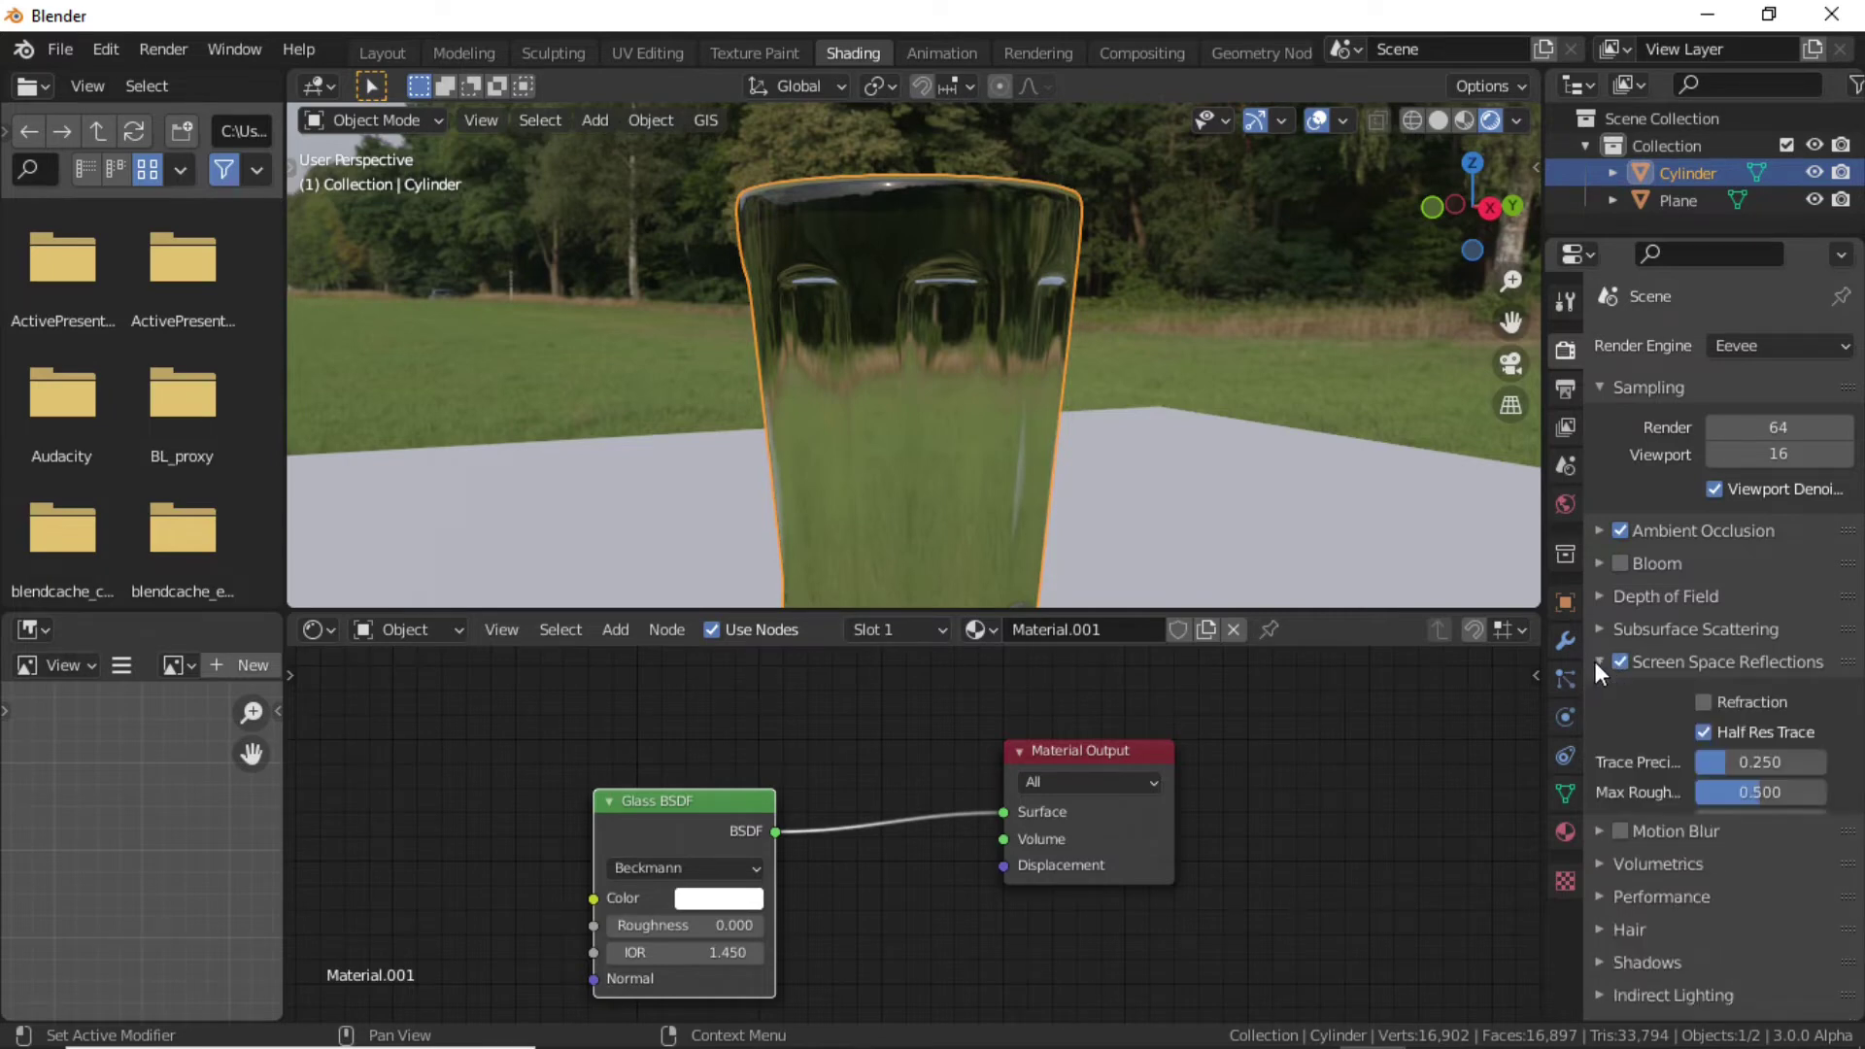
pyautogui.click(1700, 701)
# Make the film background transparent in the render settings.
pyautogui.scroll(-4, 1636, 750)
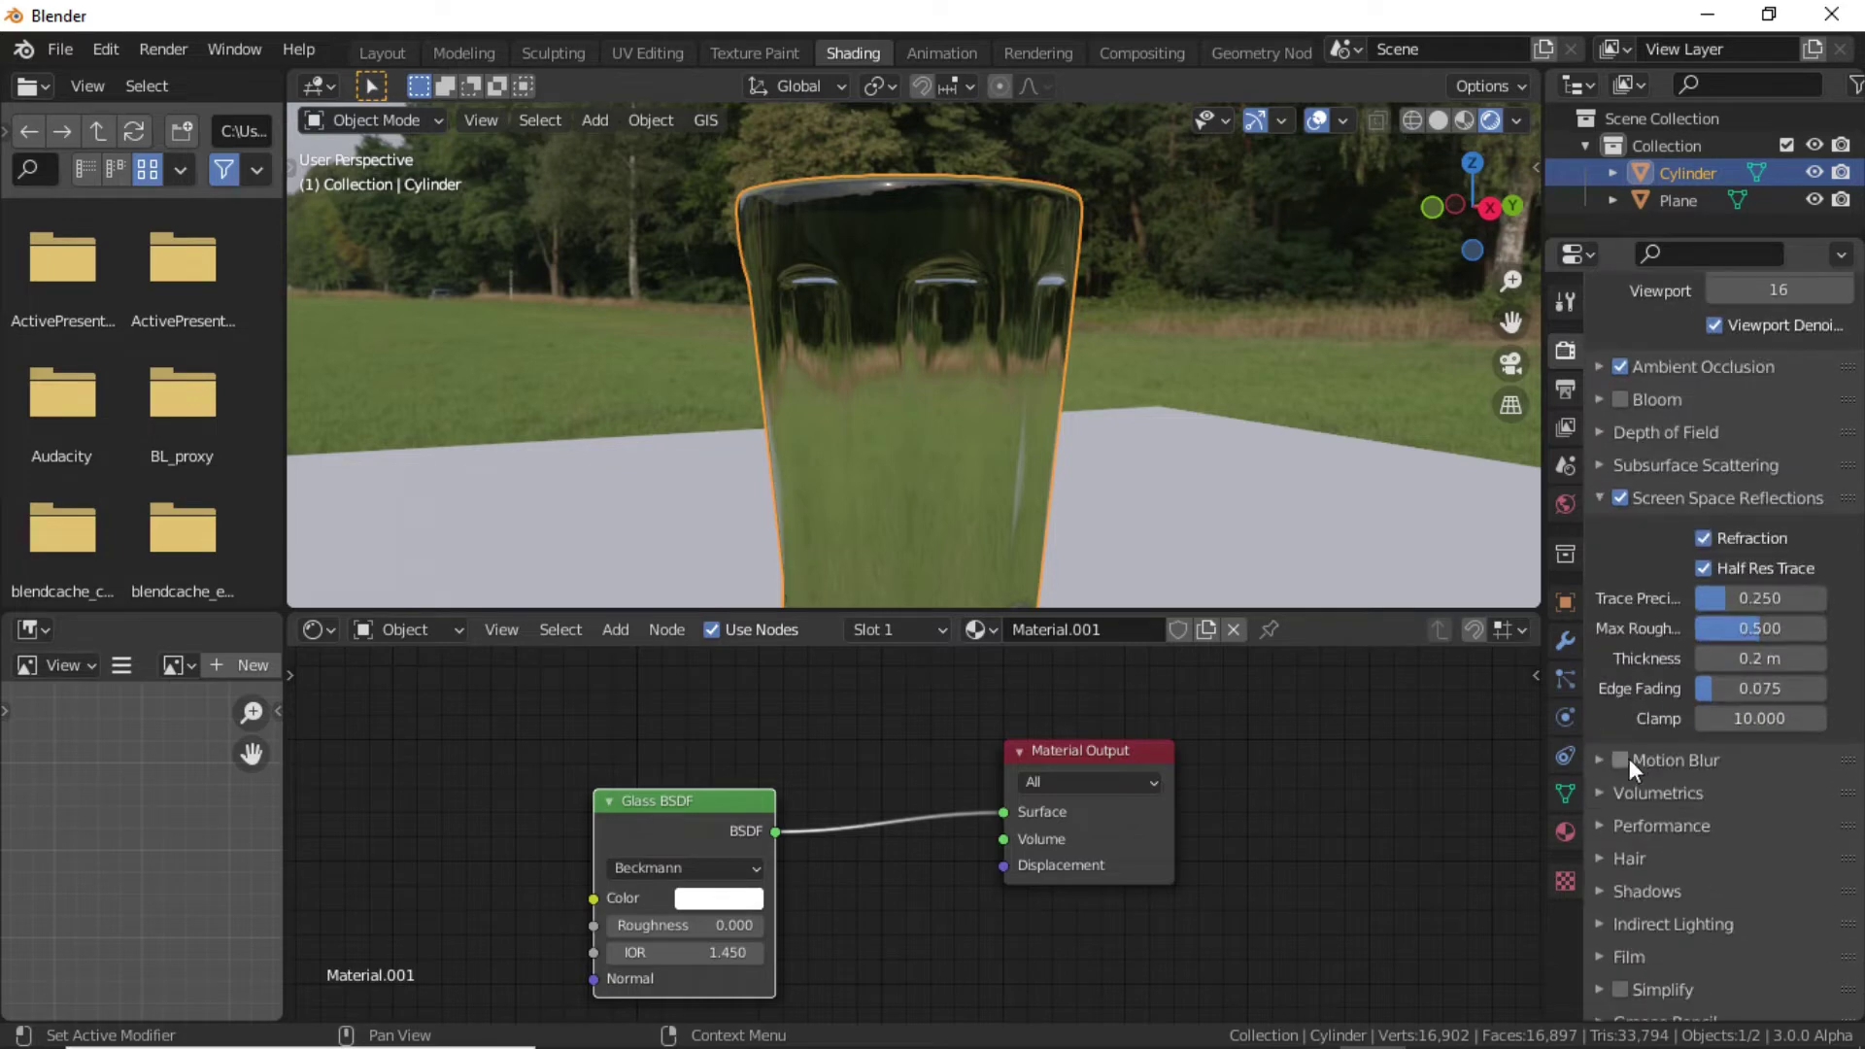
pyautogui.scroll(-2, 1621, 816)
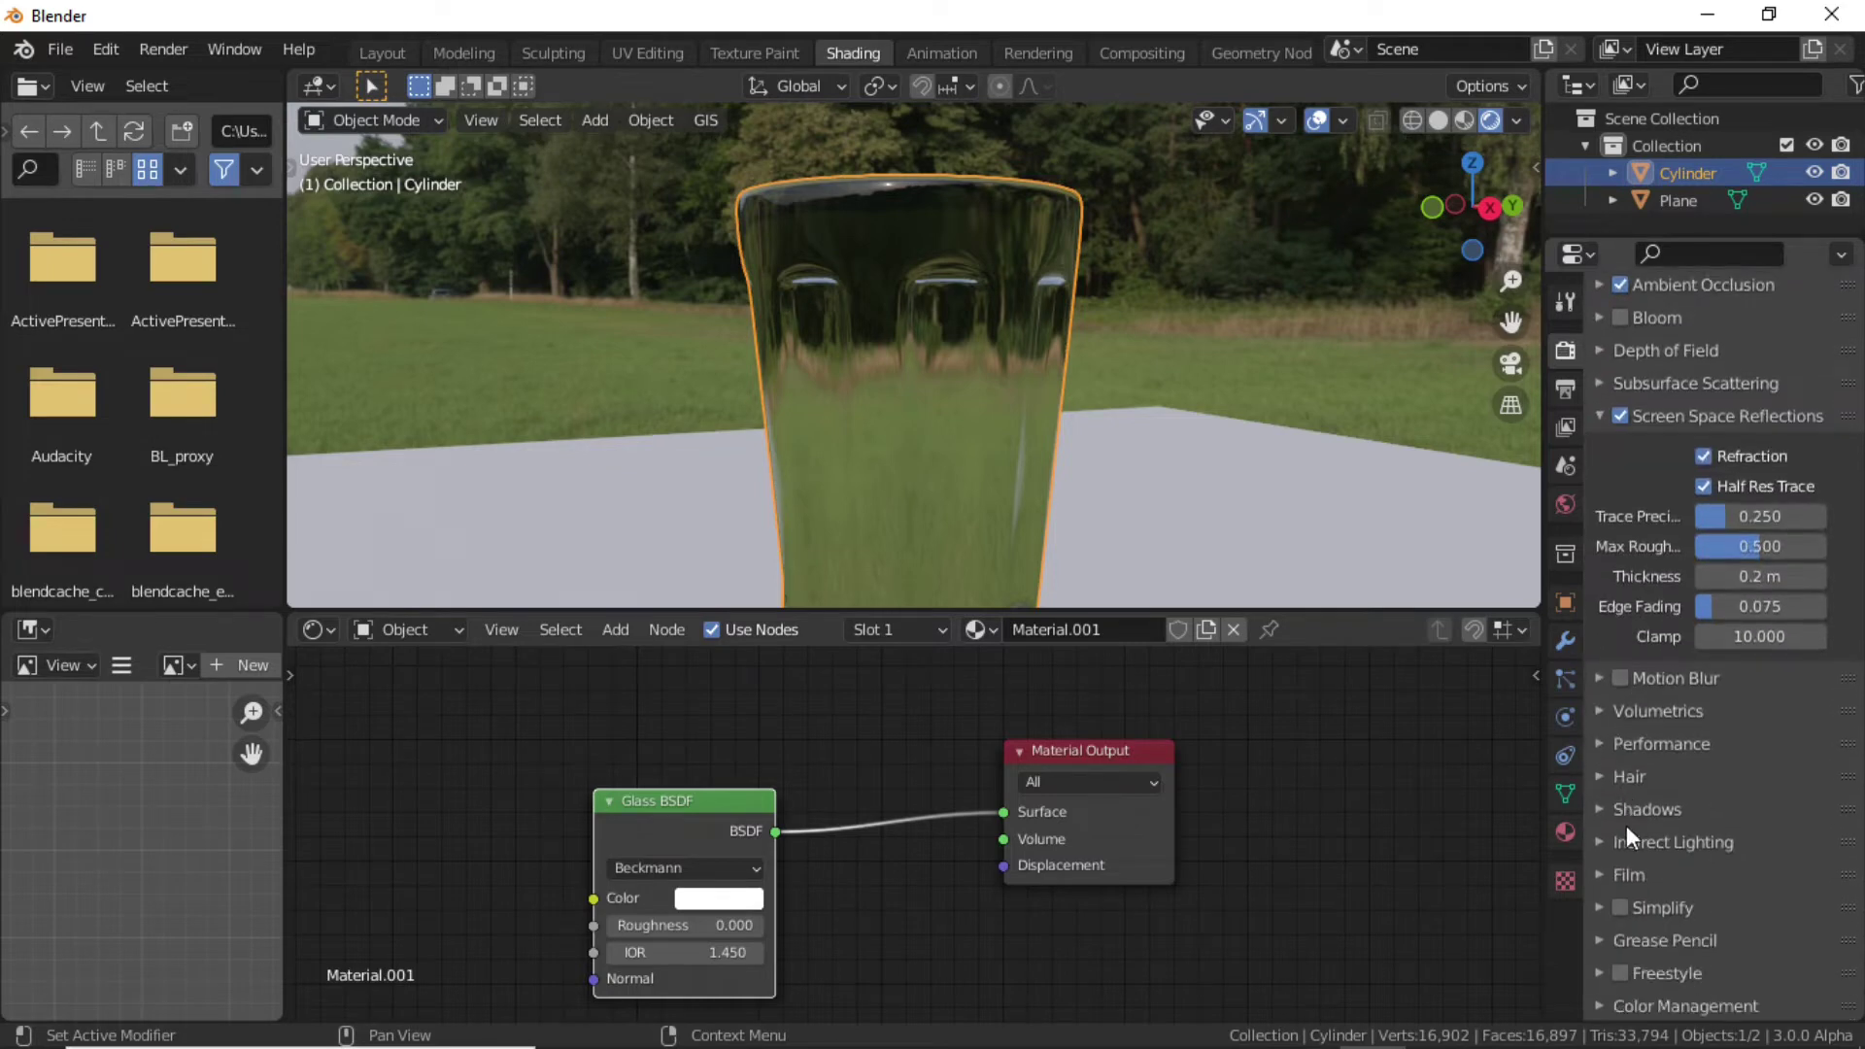
pyautogui.click(1601, 877)
pyautogui.scroll(-2, 1651, 889)
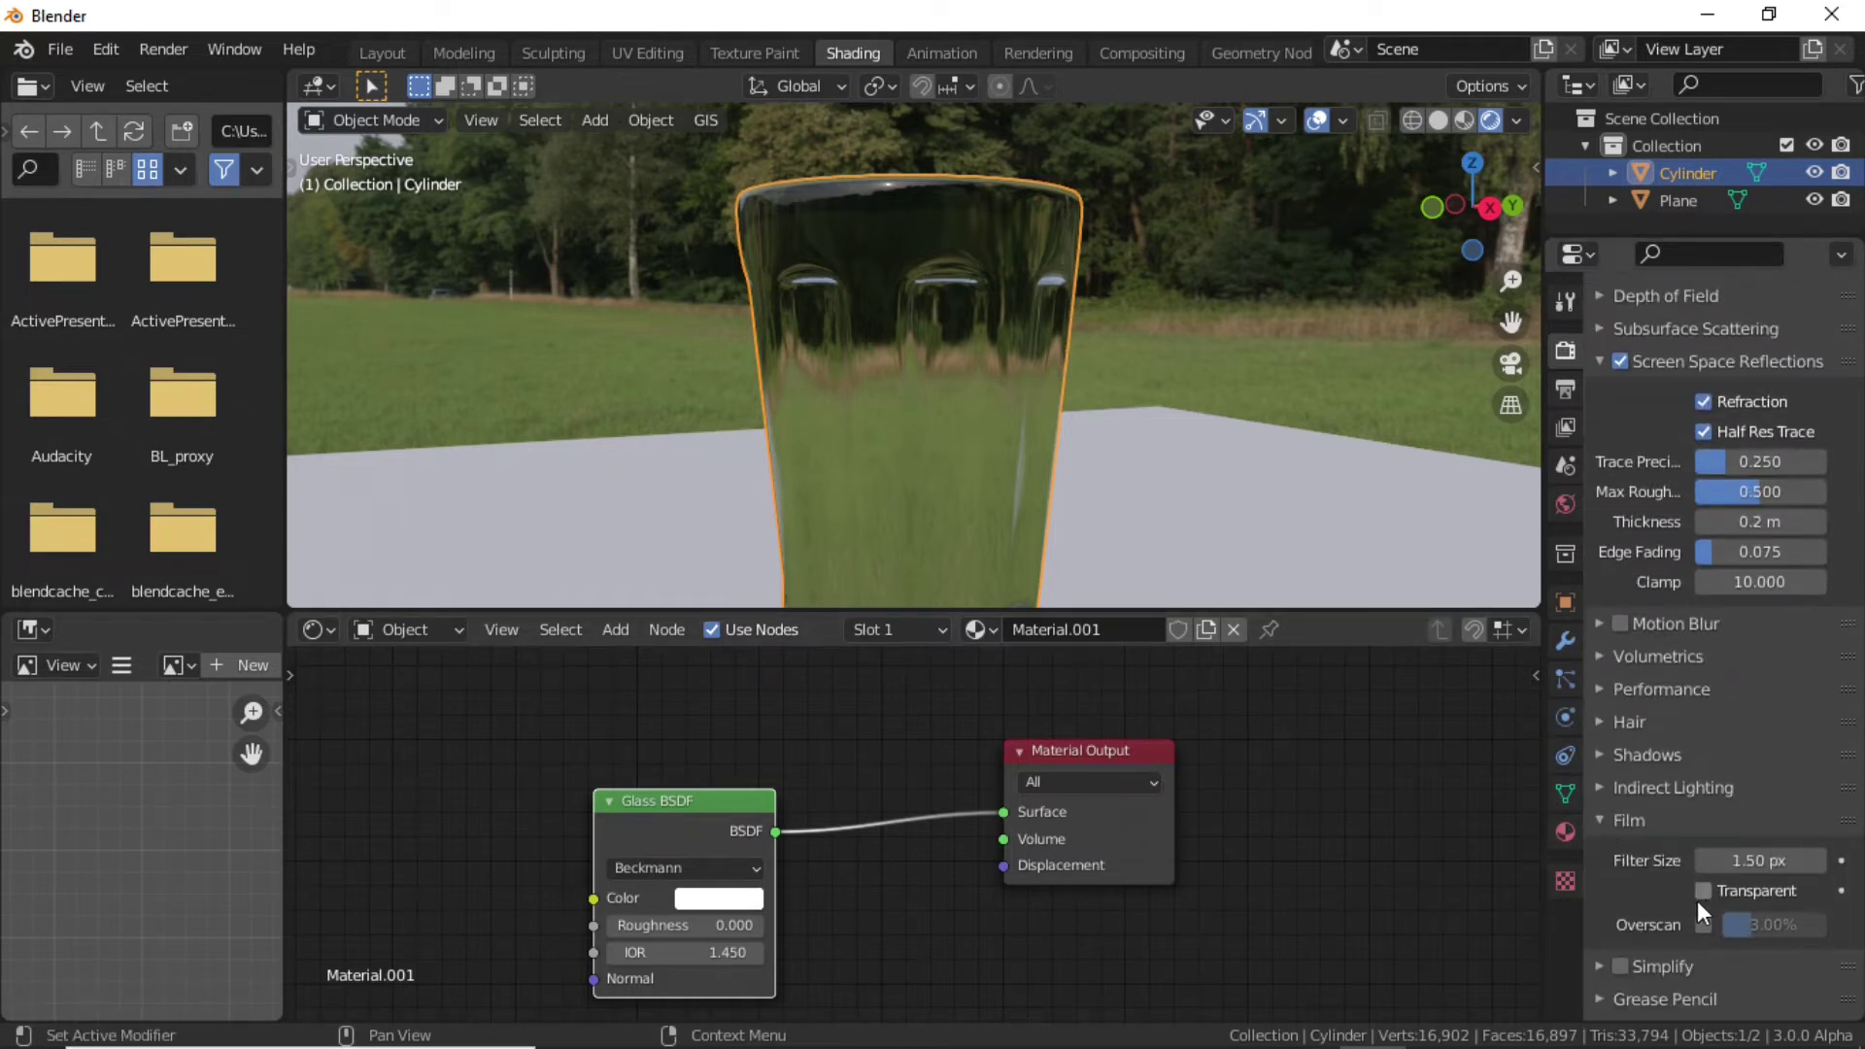
pyautogui.click(1704, 889)
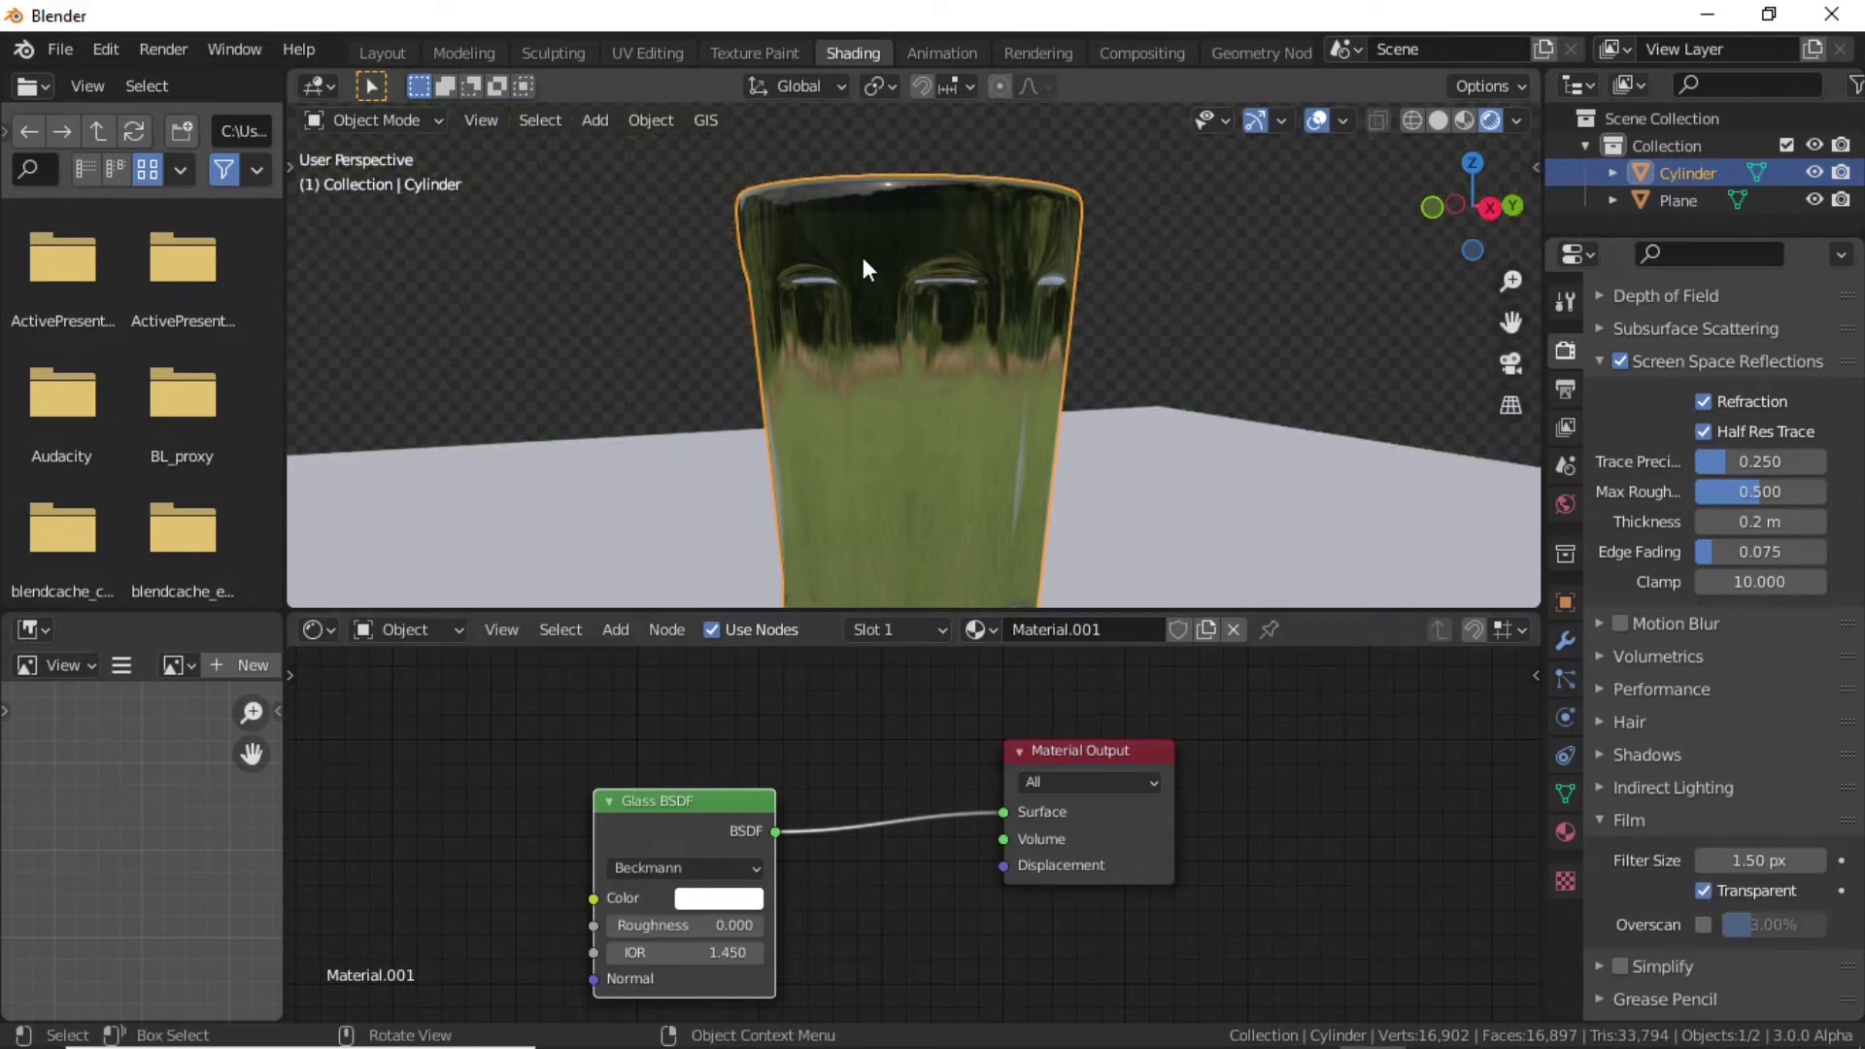
# Set the color management view transform to Standard.
pyautogui.scroll(-2, 1749, 748)
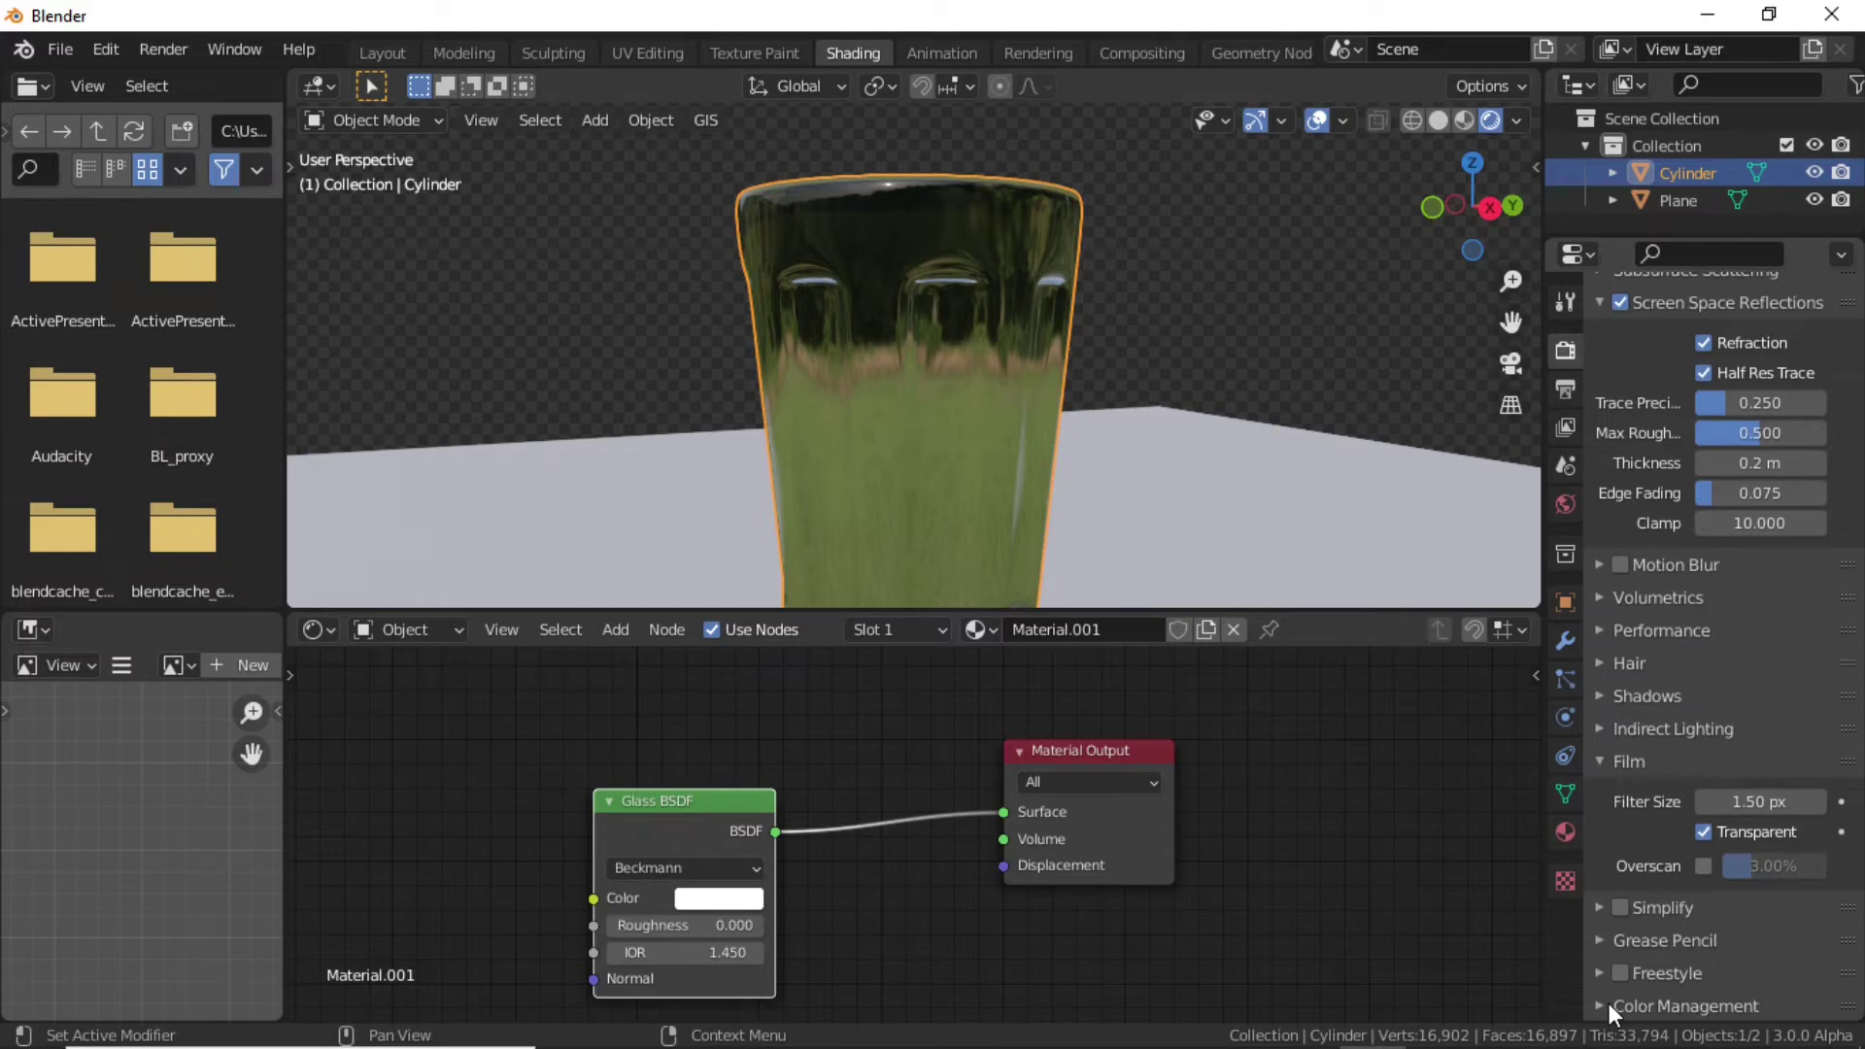
pyautogui.scroll(-8, 1663, 954)
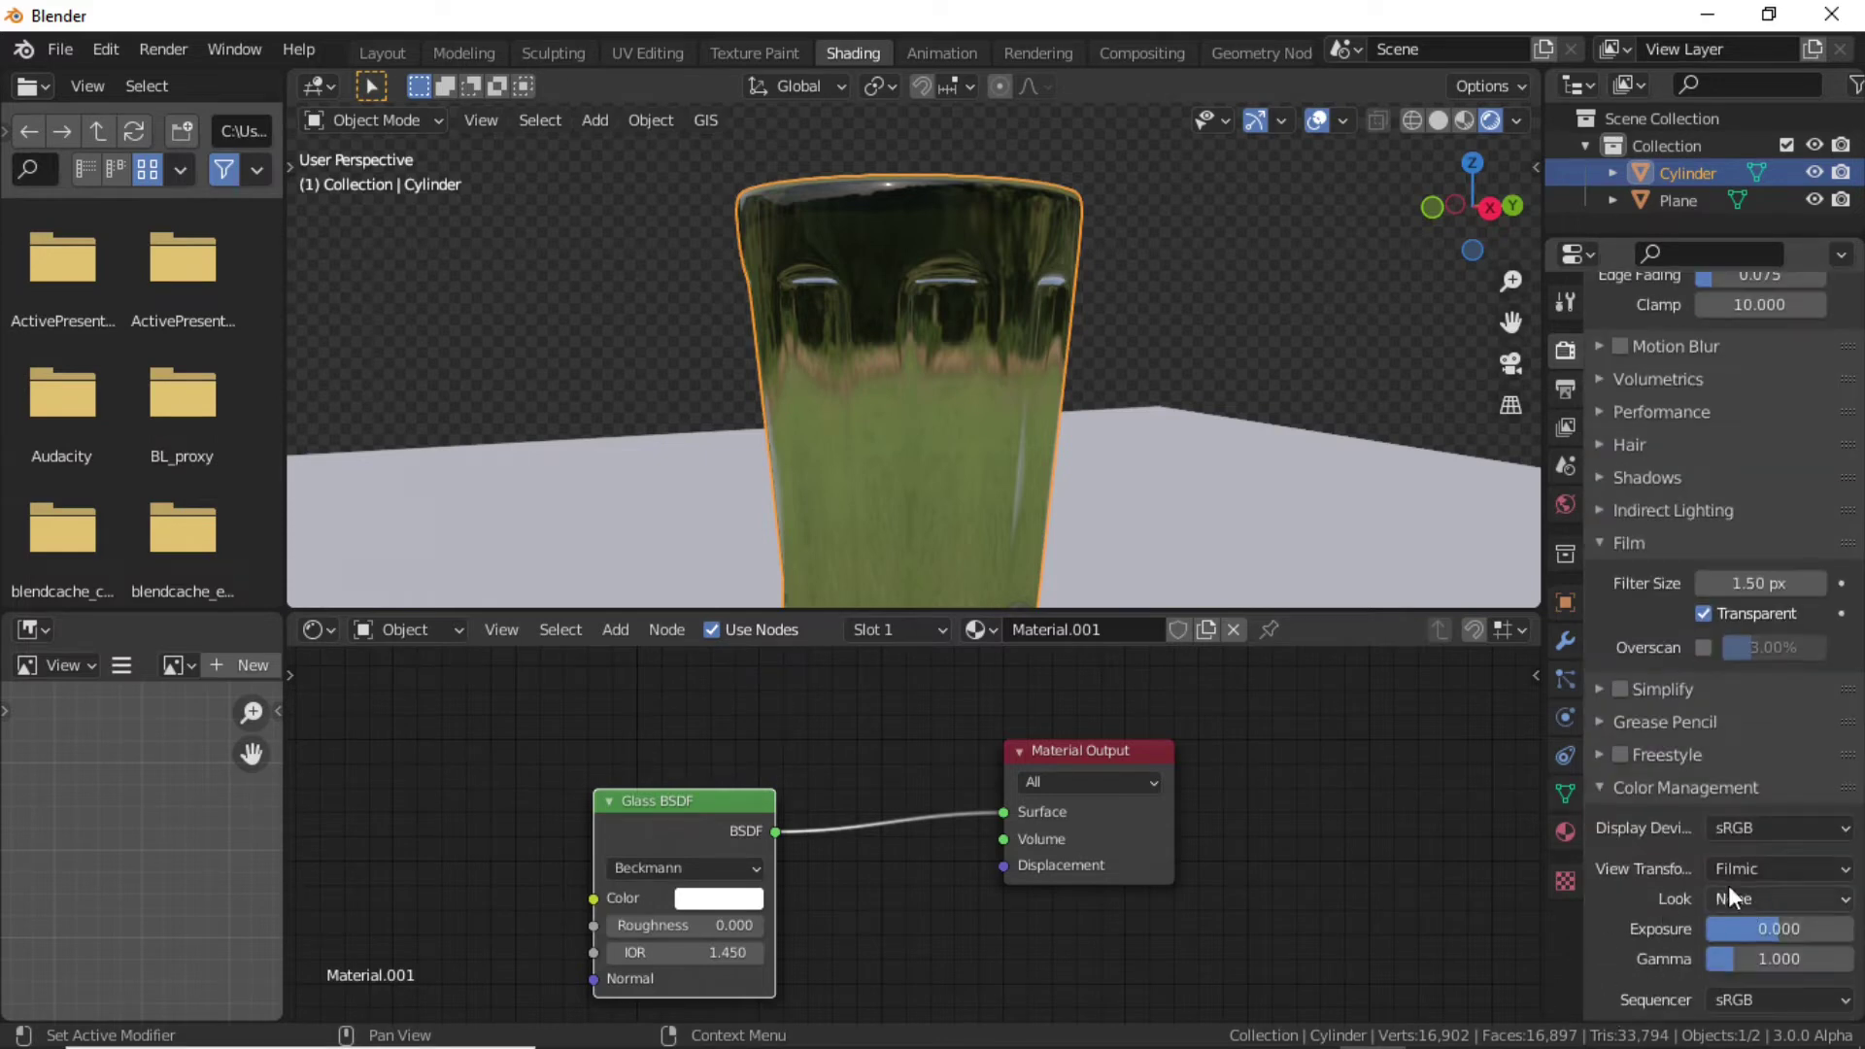
pyautogui.click(1761, 860)
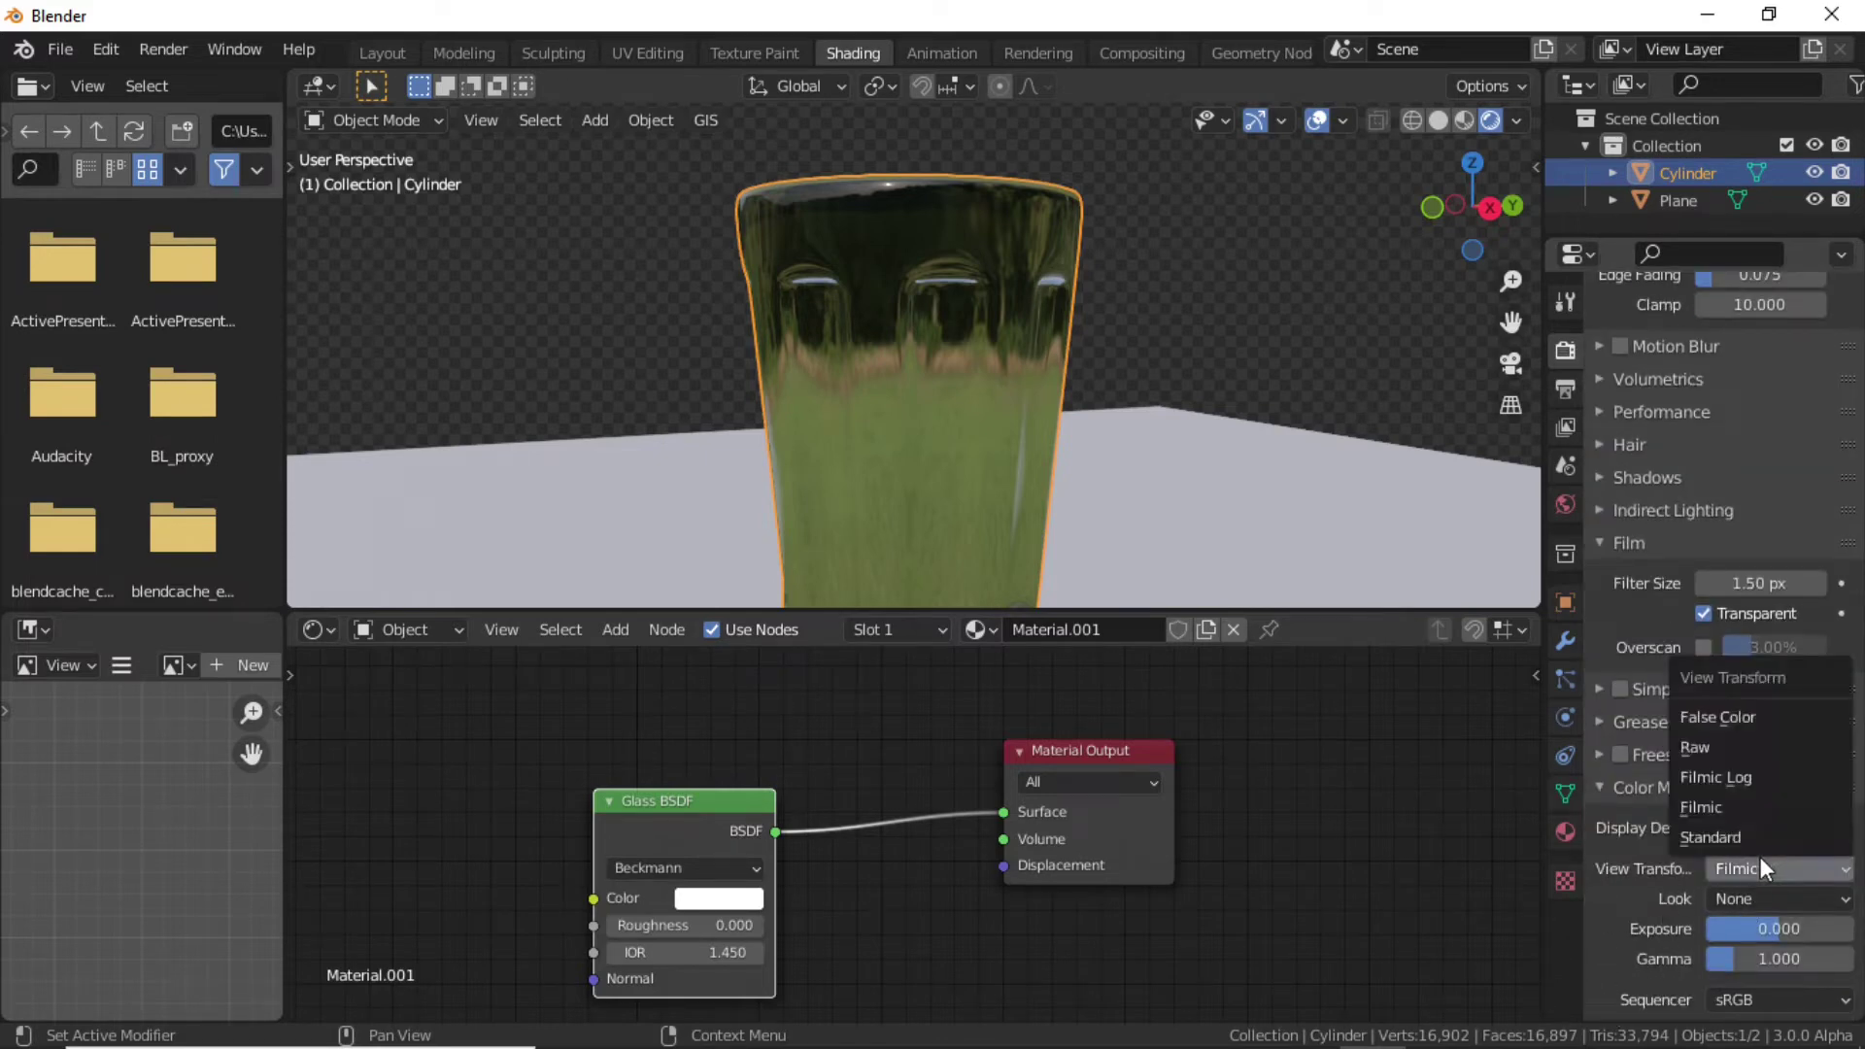
pyautogui.click(1725, 838)
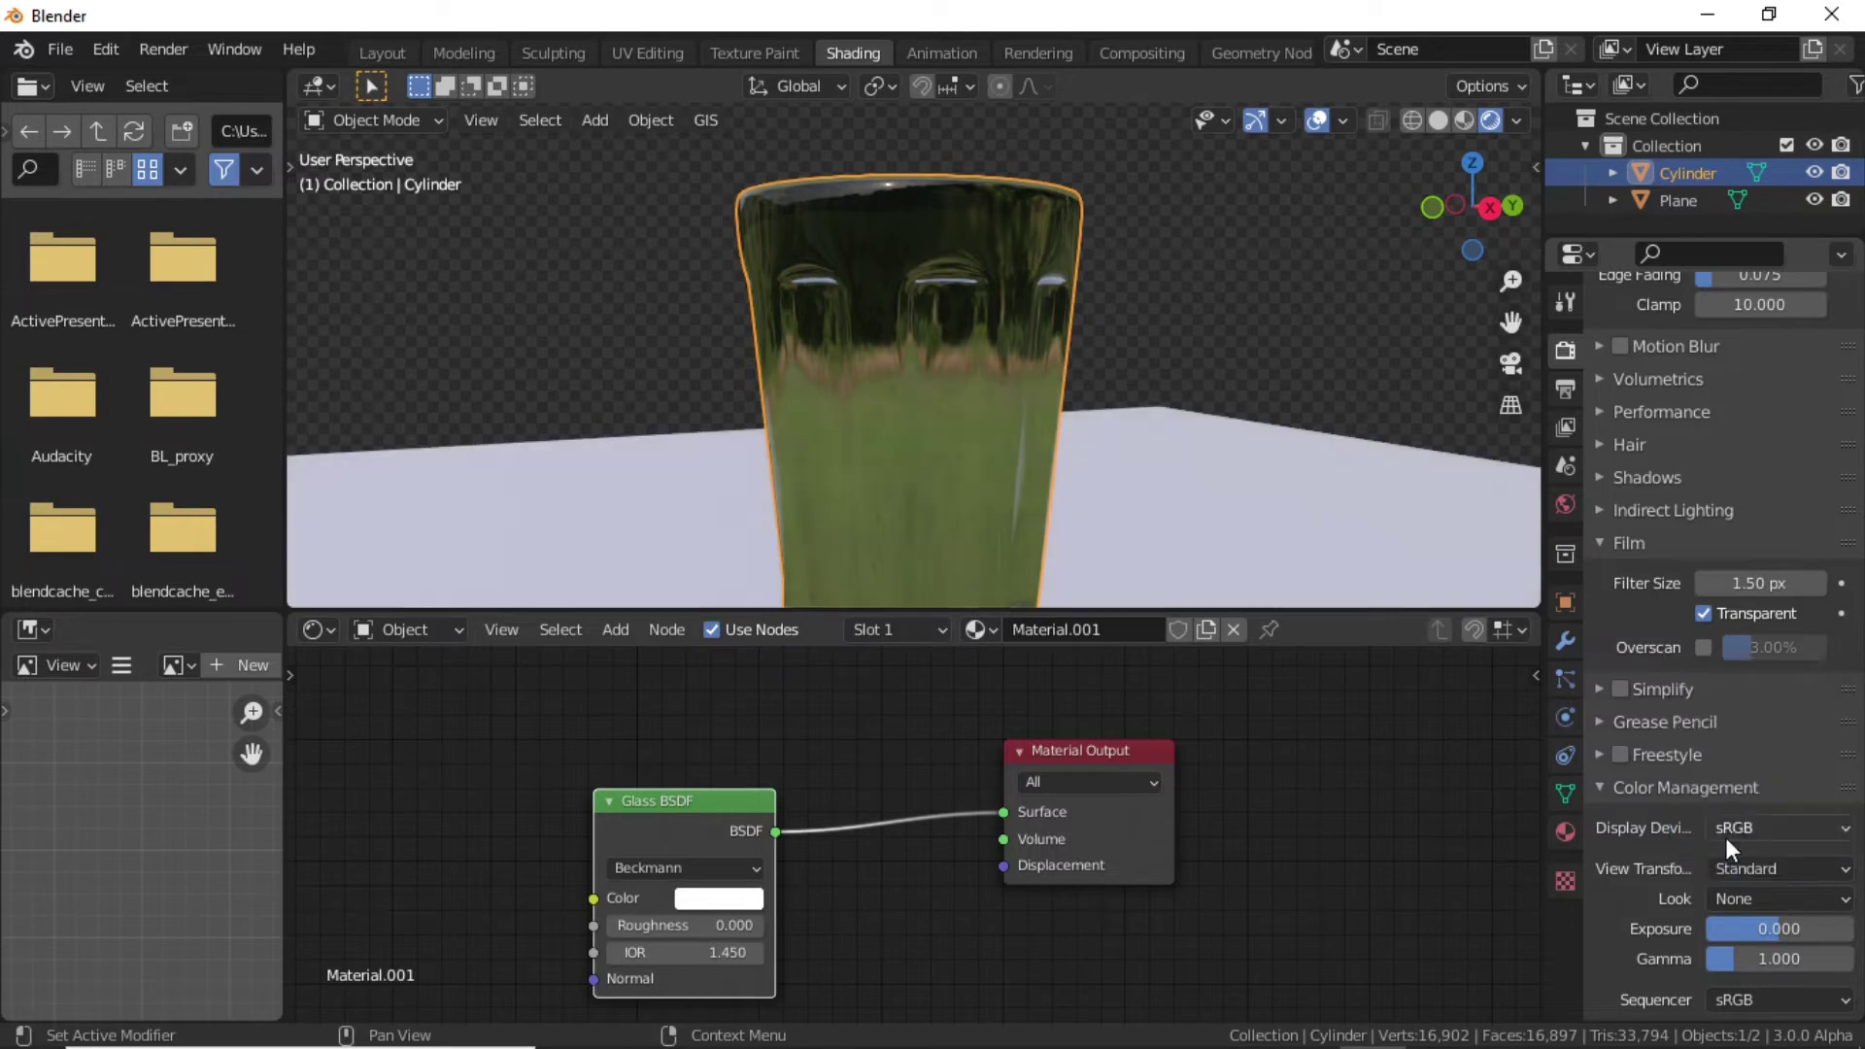
# Enable High Bit Depth shadows, disable Soft Shadows, and set the shadow cube and cascade sizes to 2048 px.
pyautogui.scroll(2, 1636, 682)
pyautogui.scroll(2, 1618, 661)
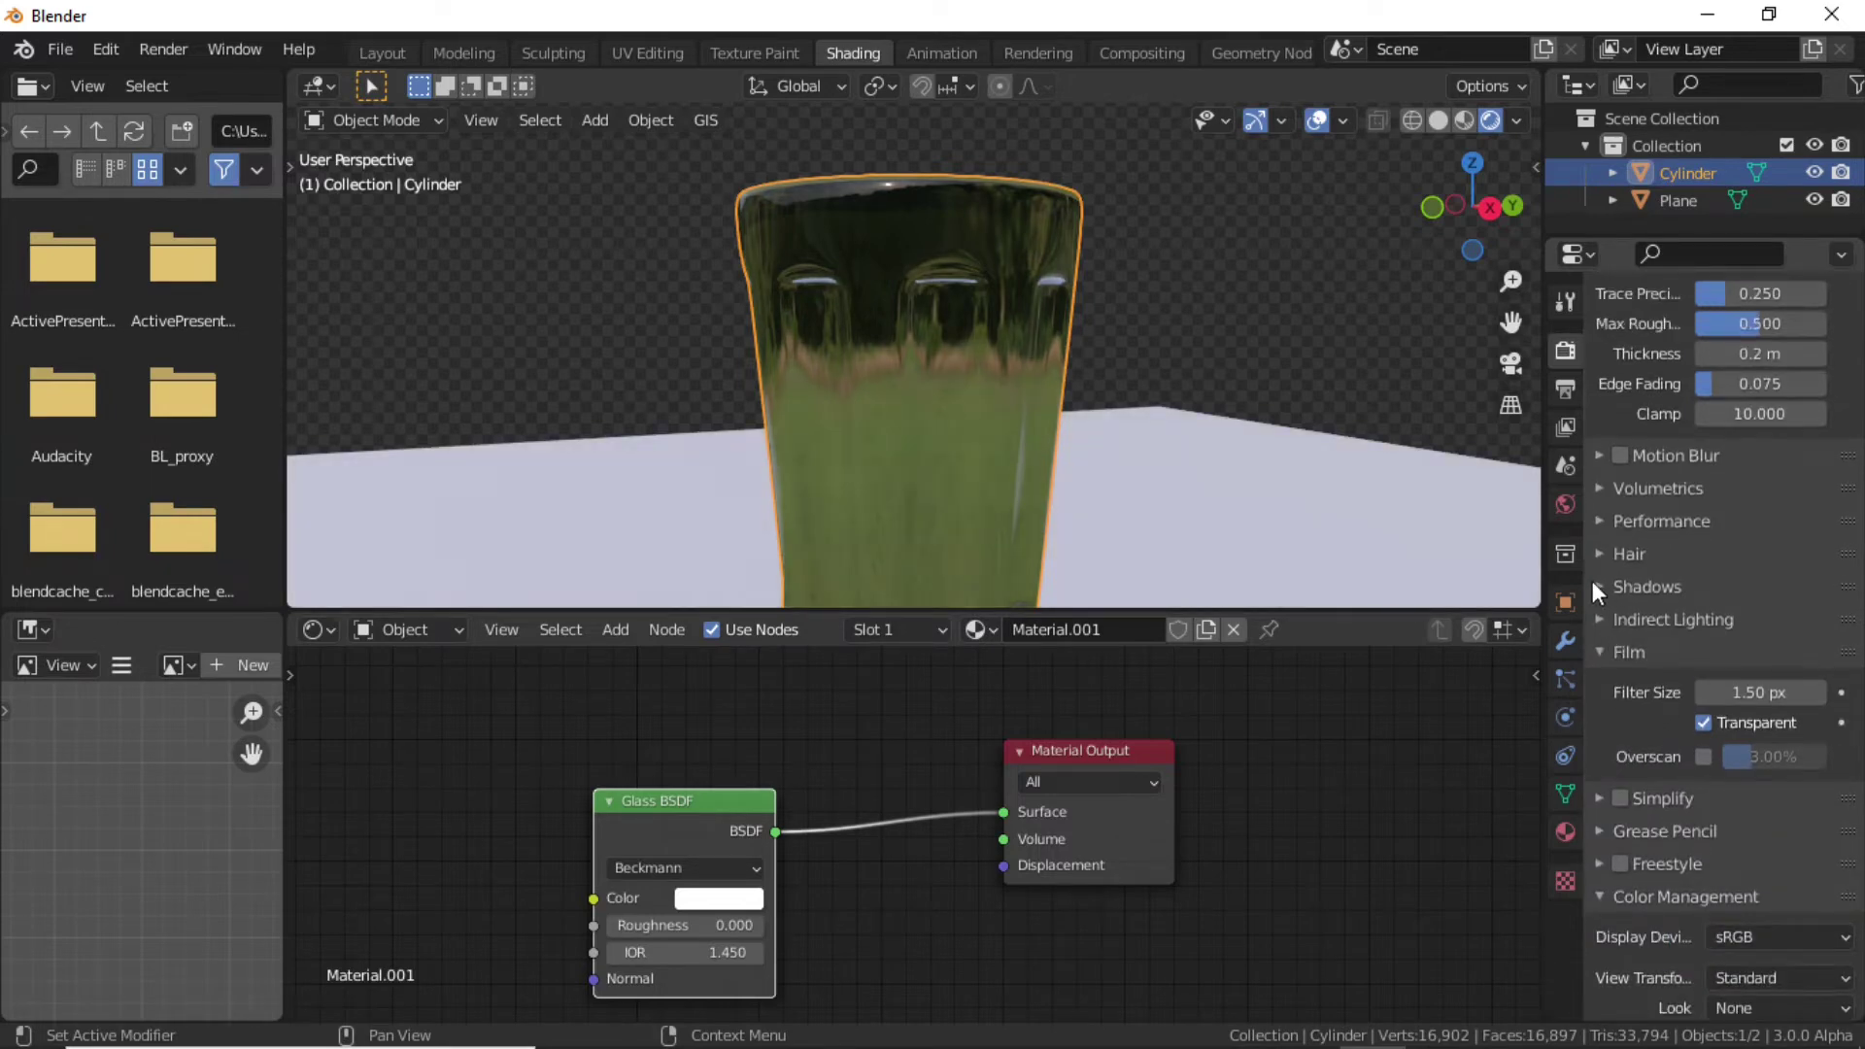
pyautogui.click(1605, 586)
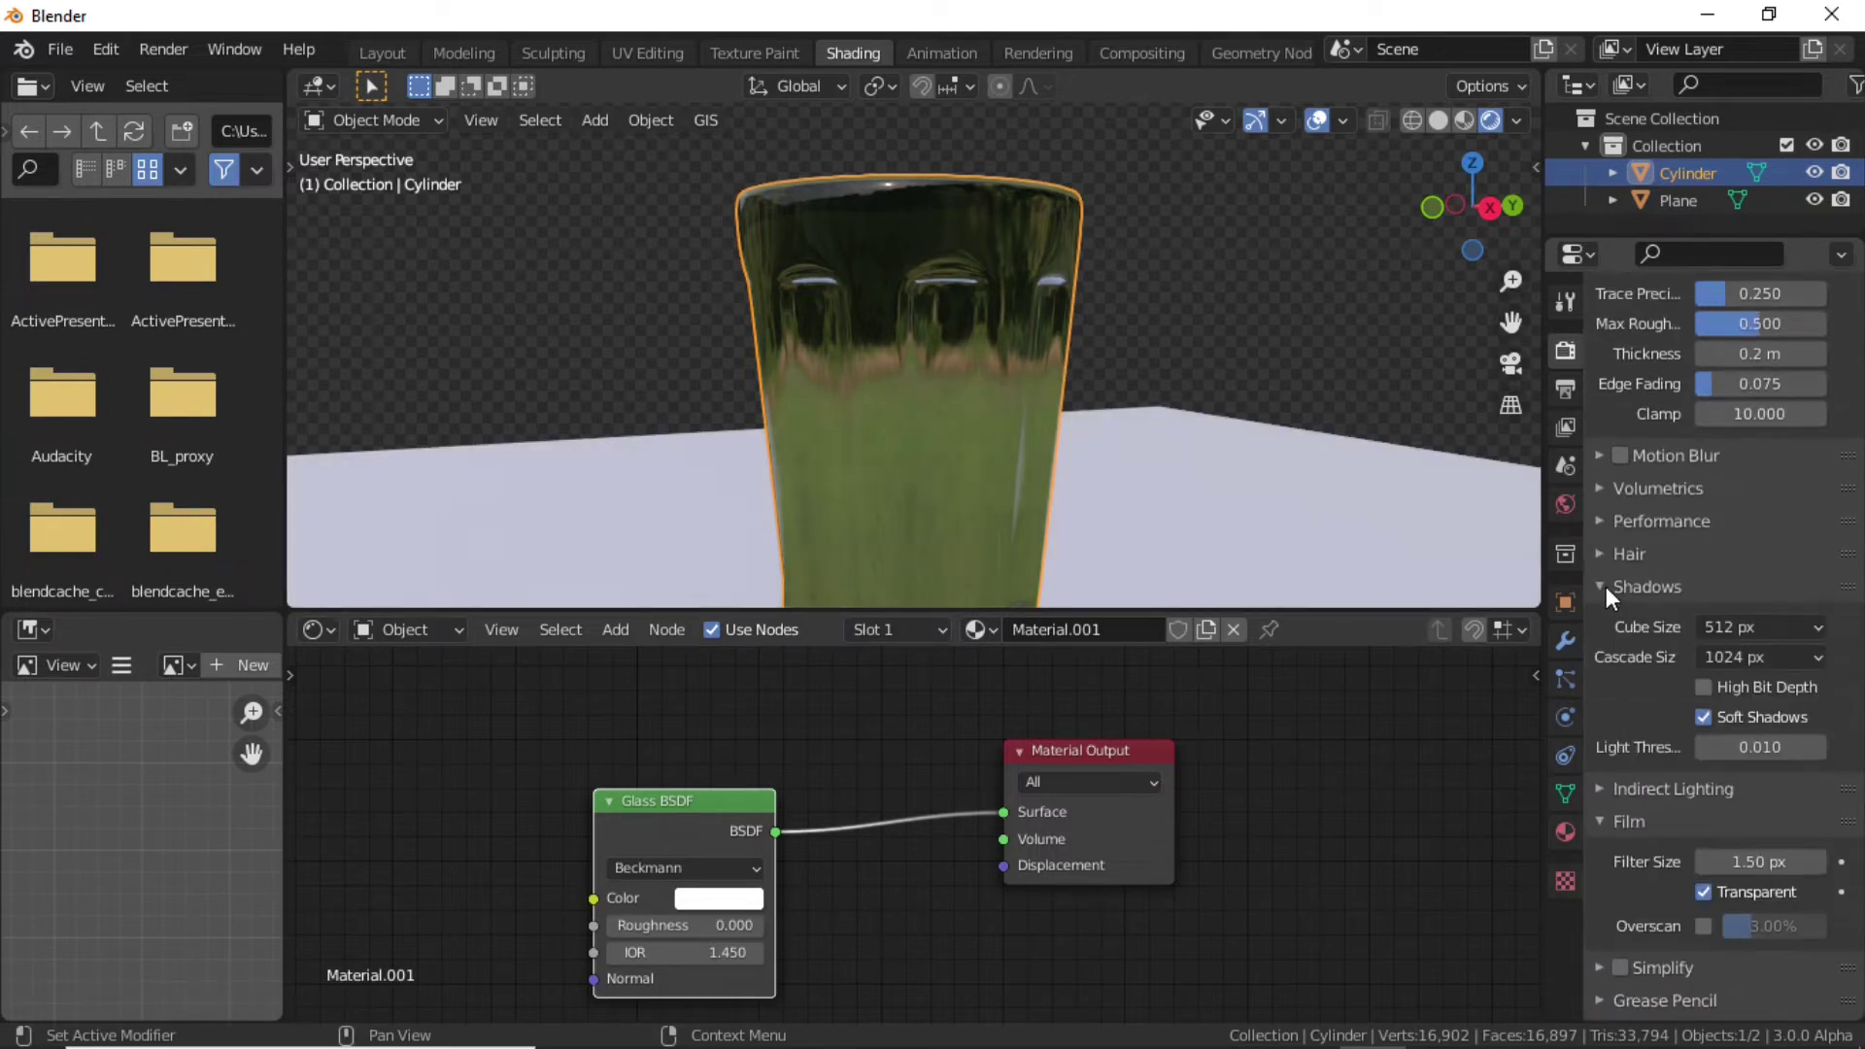
pyautogui.click(1703, 688)
pyautogui.click(1746, 622)
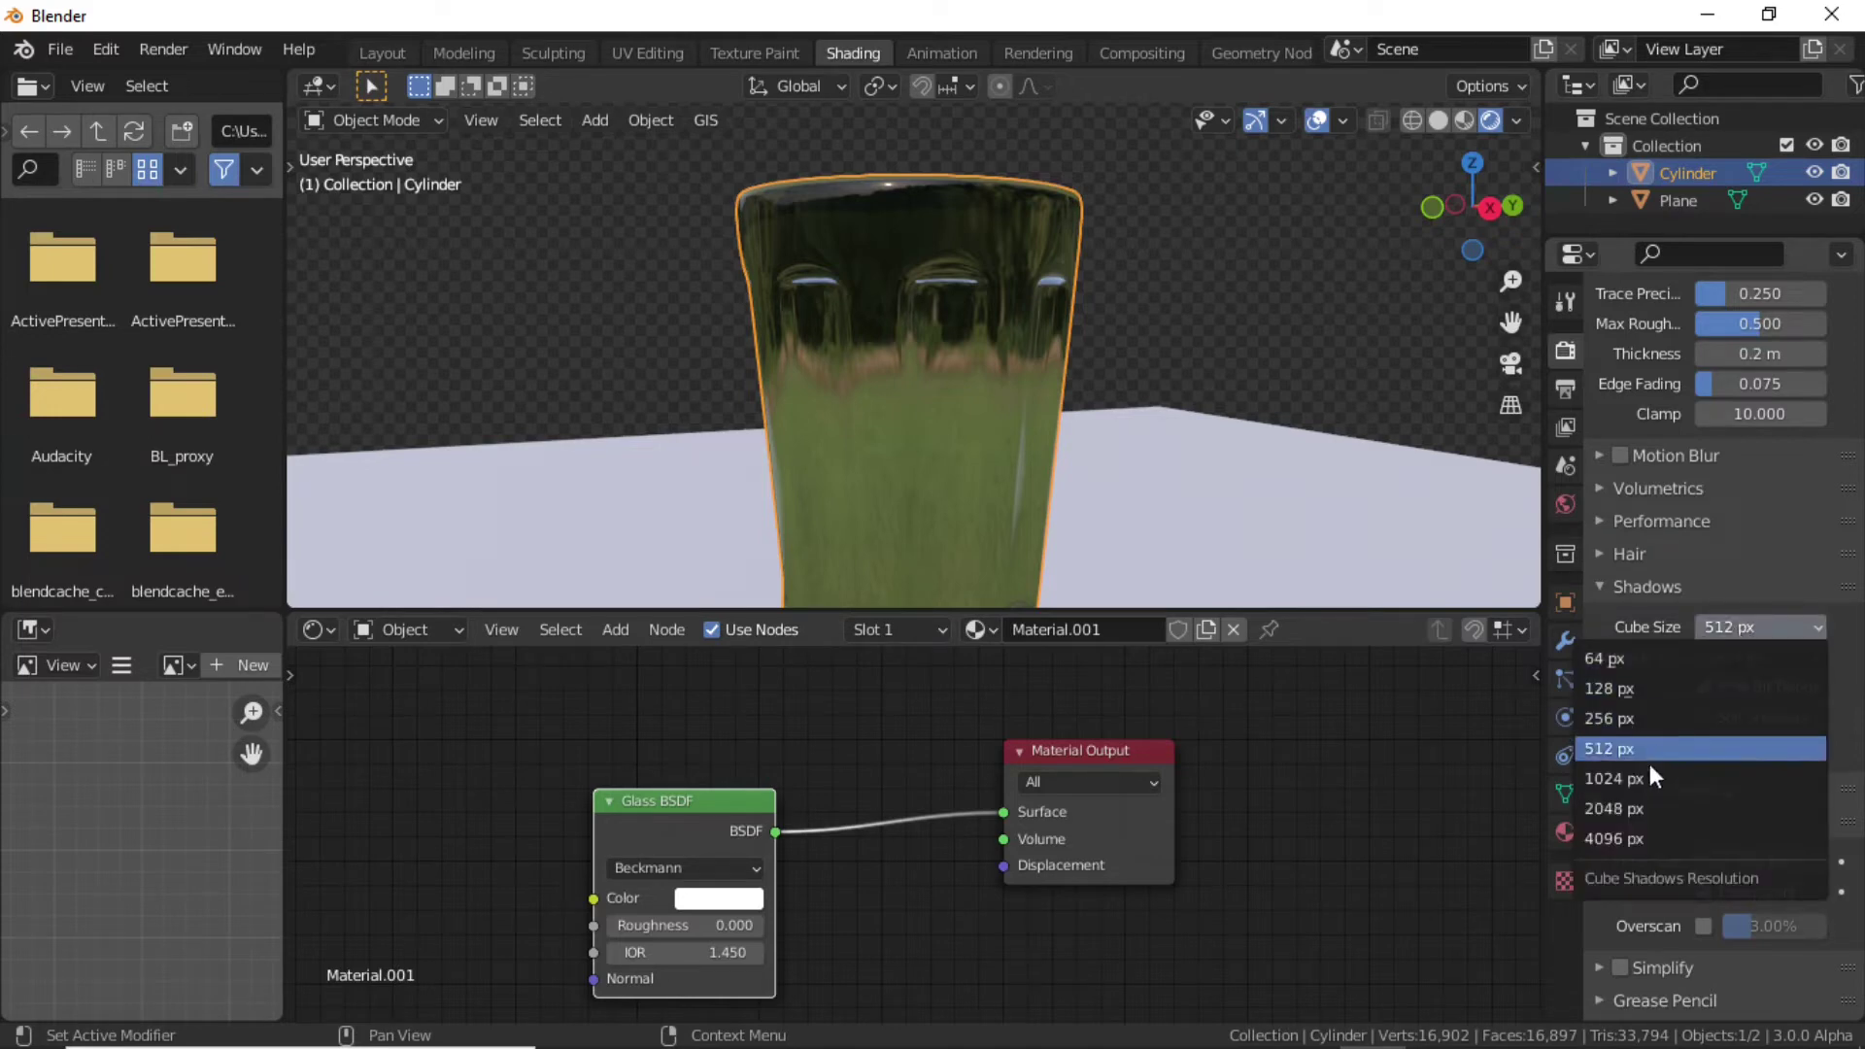
pyautogui.click(1634, 808)
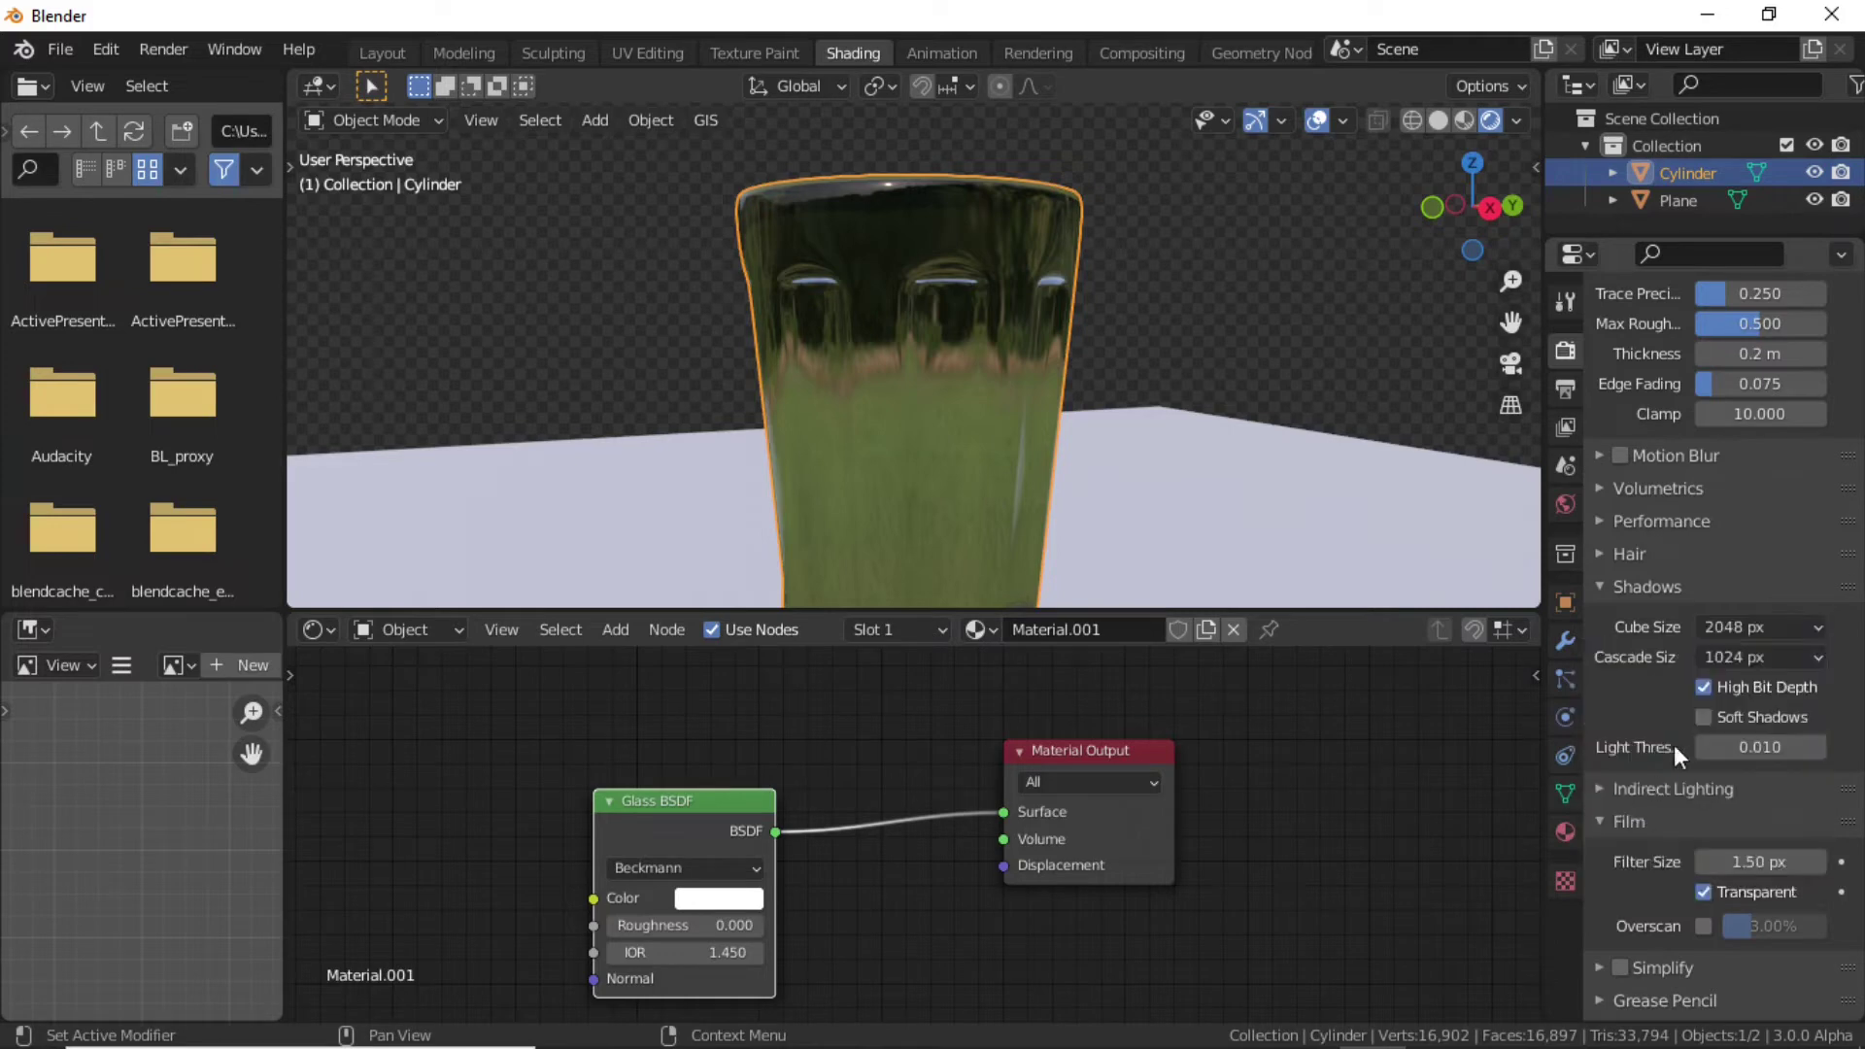
pyautogui.click(1754, 657)
pyautogui.click(1748, 712)
# Enable Screen Space Refraction in the glass material's settings.
pyautogui.moveTo(1068, 544); pyautogui.dragTo(1049, 320, button='middle')
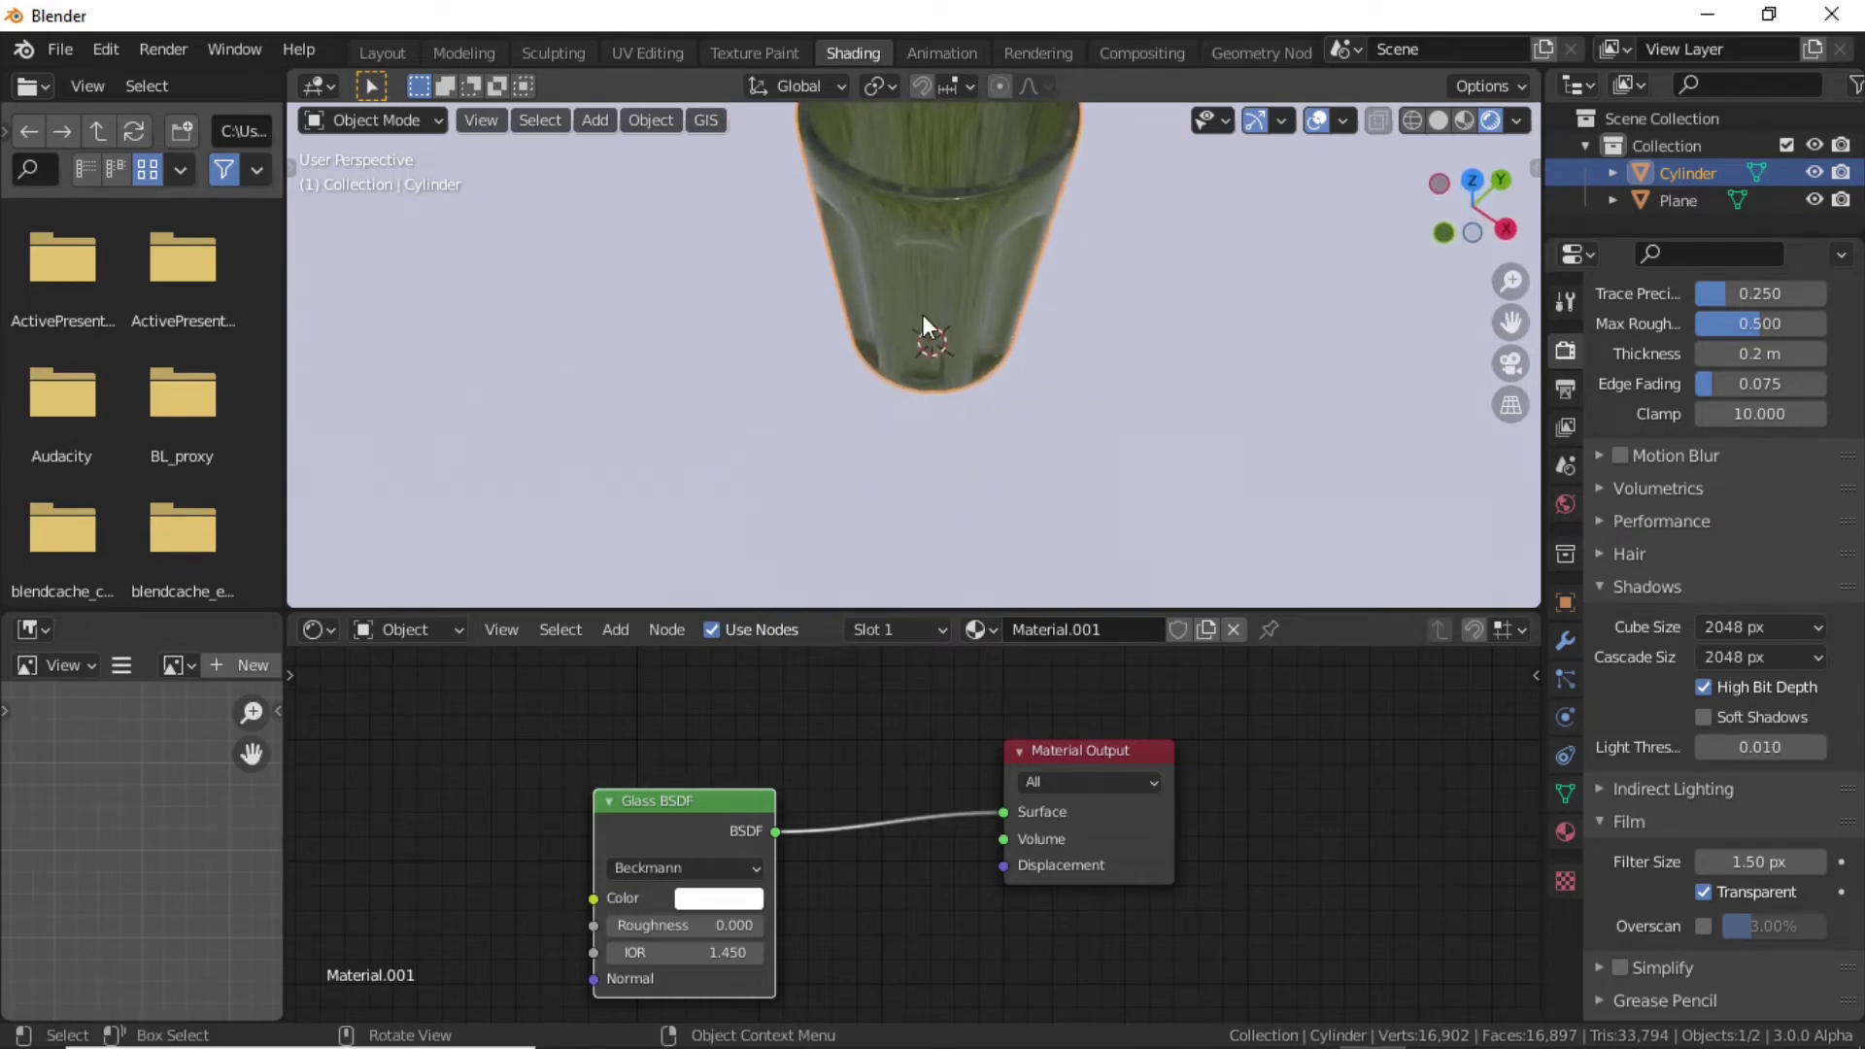
pyautogui.click(1568, 836)
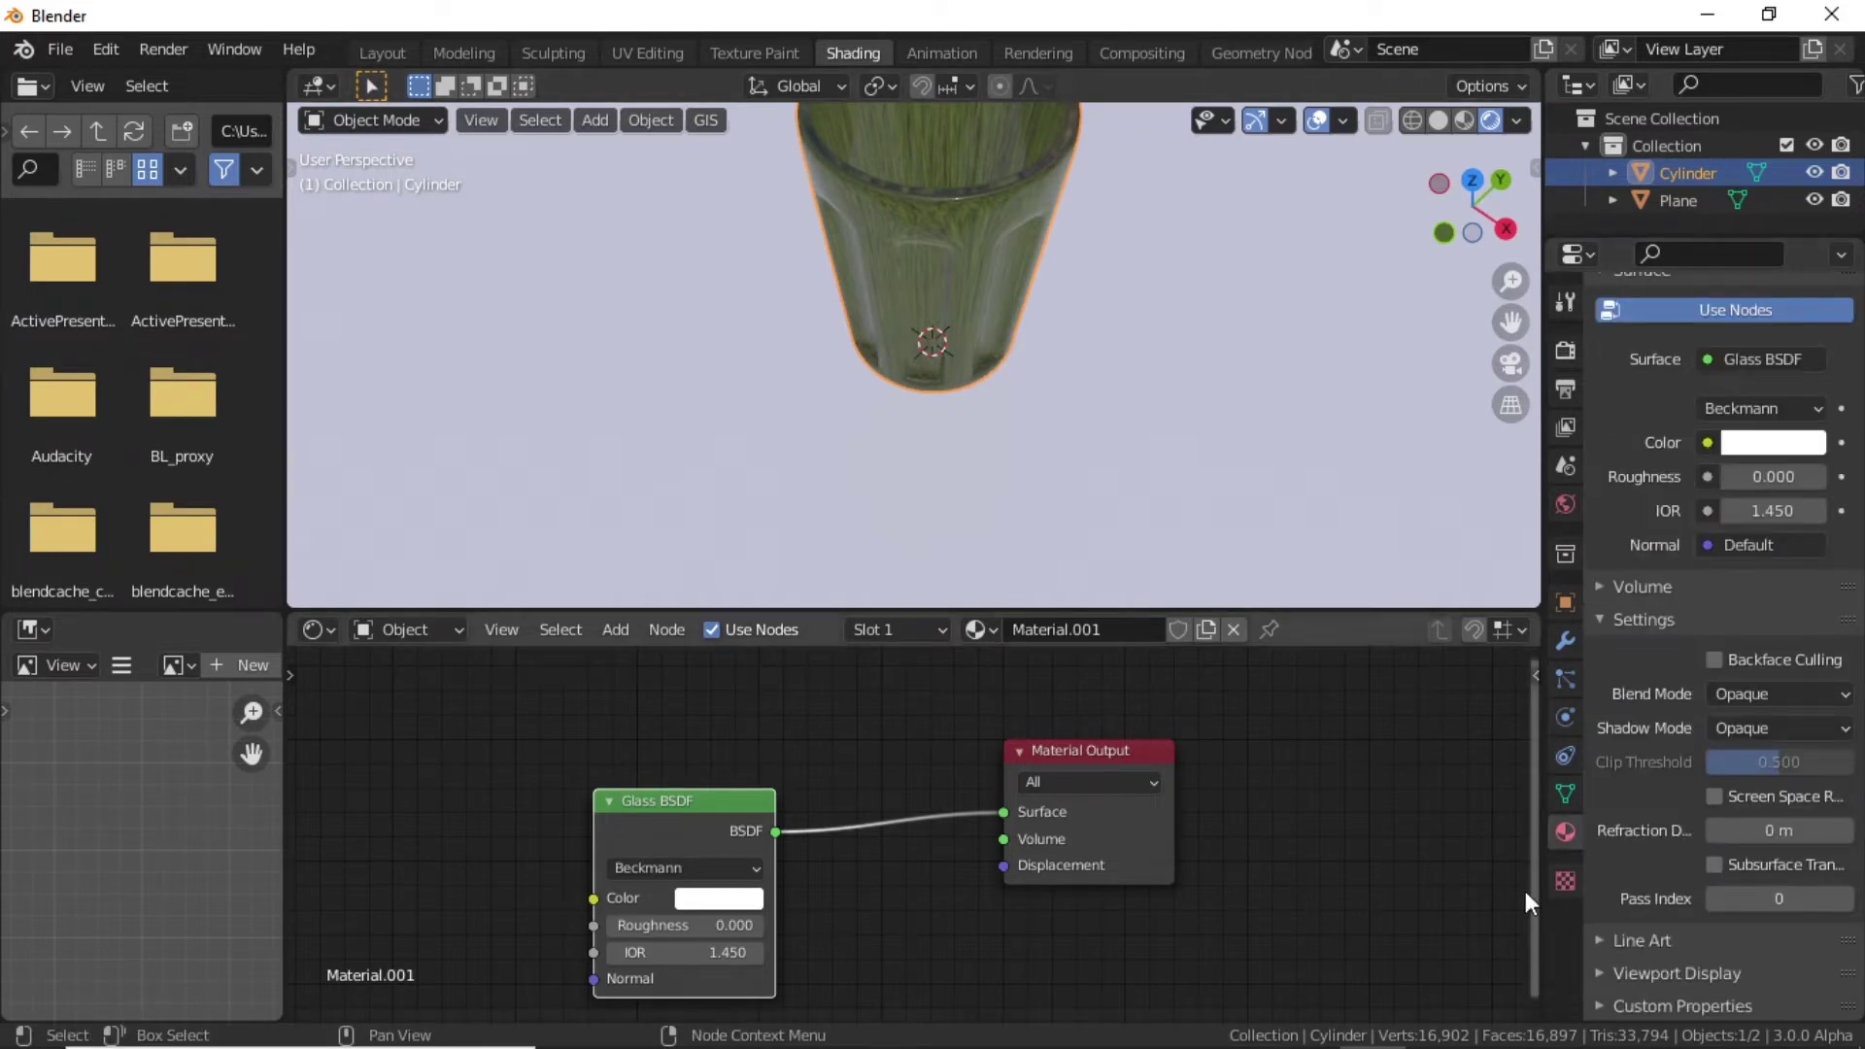
pyautogui.click(1714, 801)
pyautogui.moveTo(994, 336); pyautogui.dragTo(879, 469, button='middle')
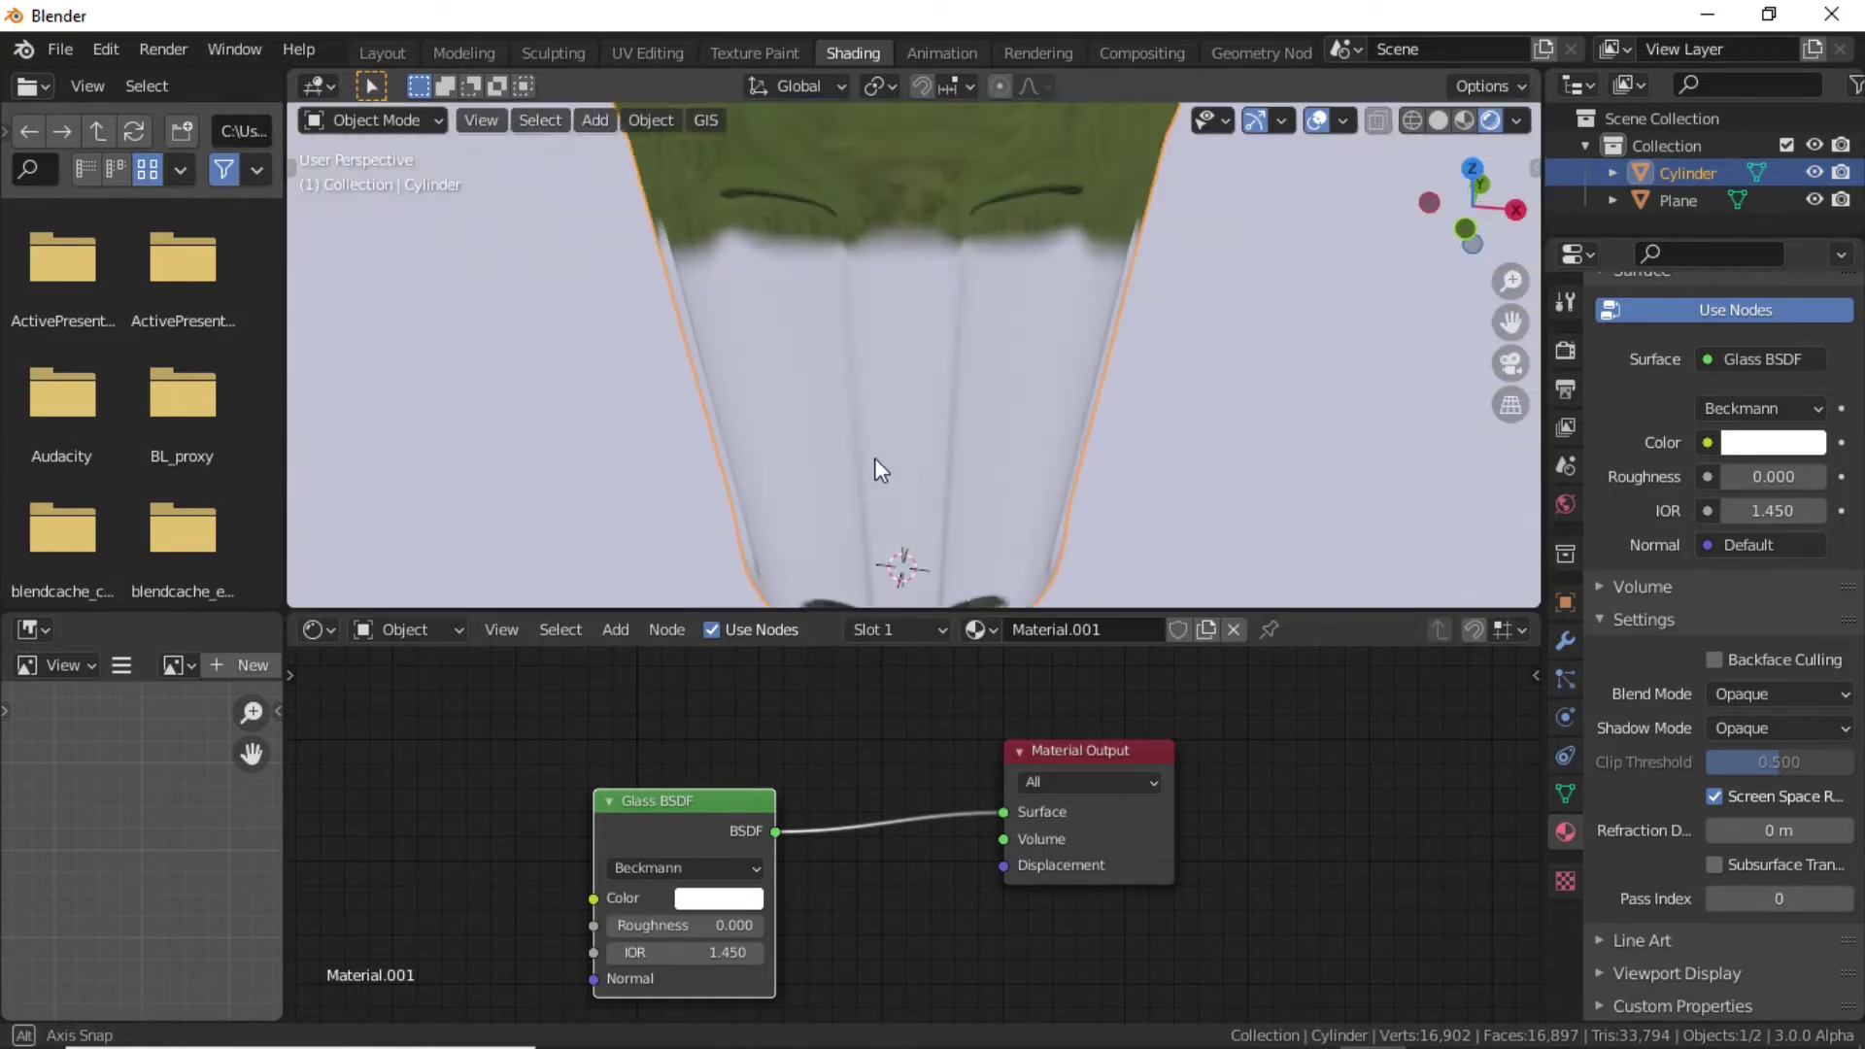
pyautogui.scroll(-3, 875, 458)
# Tint the Glass BSDF color a pale orange-yellow.
pyautogui.click(708, 897)
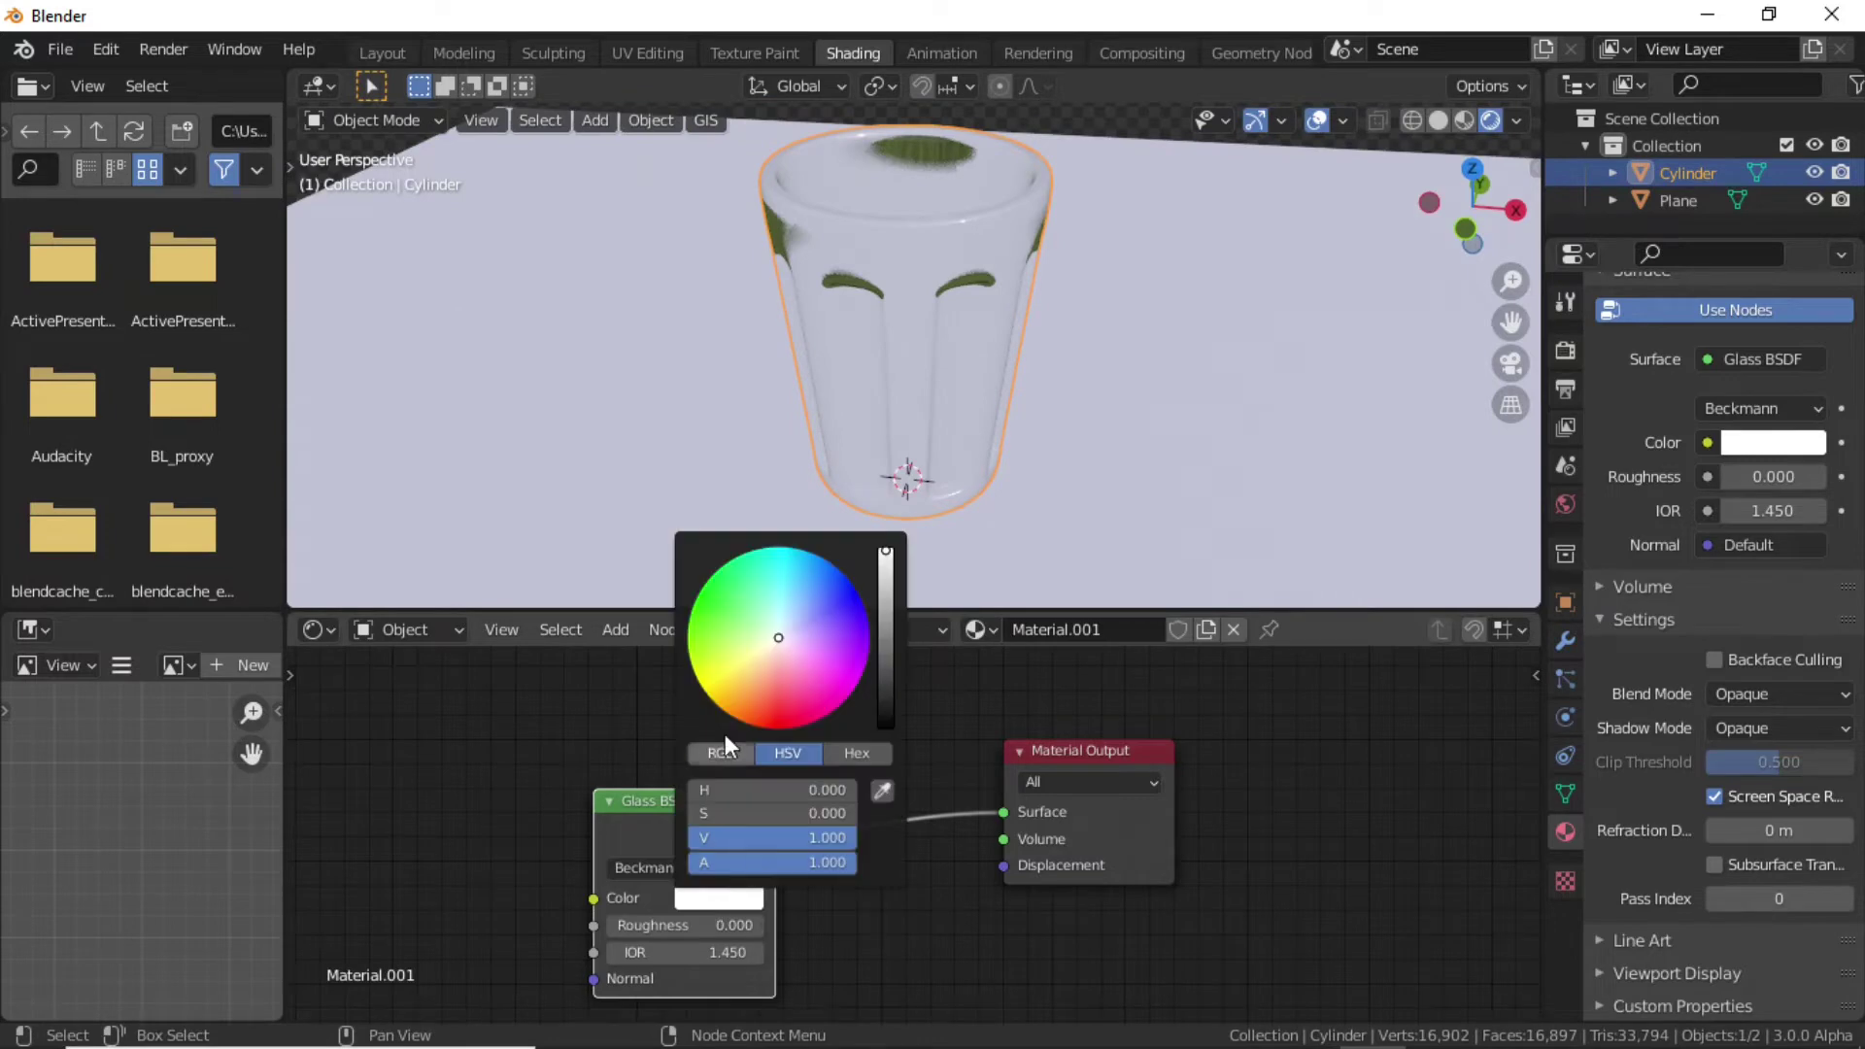
pyautogui.click(757, 661)
pyautogui.scroll(-1, 1165, 506)
pyautogui.scroll(5, 1826, 377)
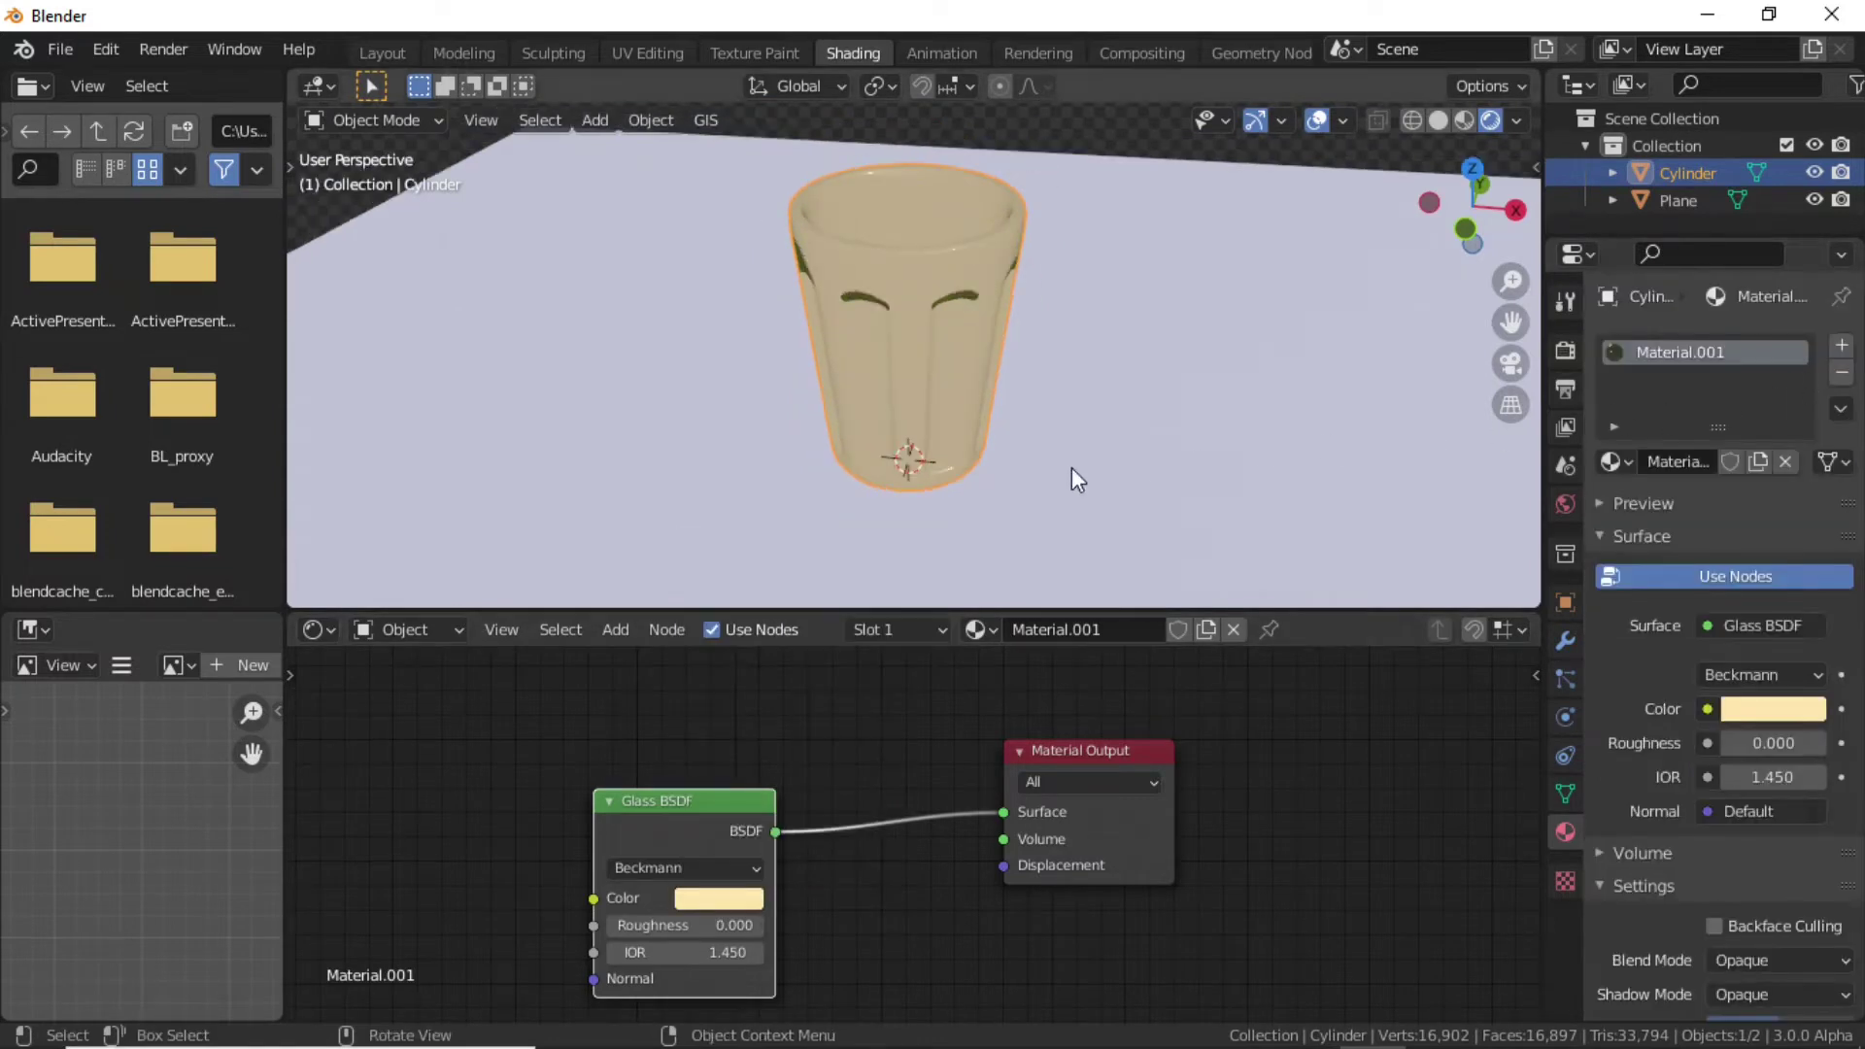
# Add a second material slot to the glass holding a single-user copy of Material.001, and darken its Glass BSDF color to a value of about 0.285.
pyautogui.click(1842, 351)
pyautogui.click(1707, 520)
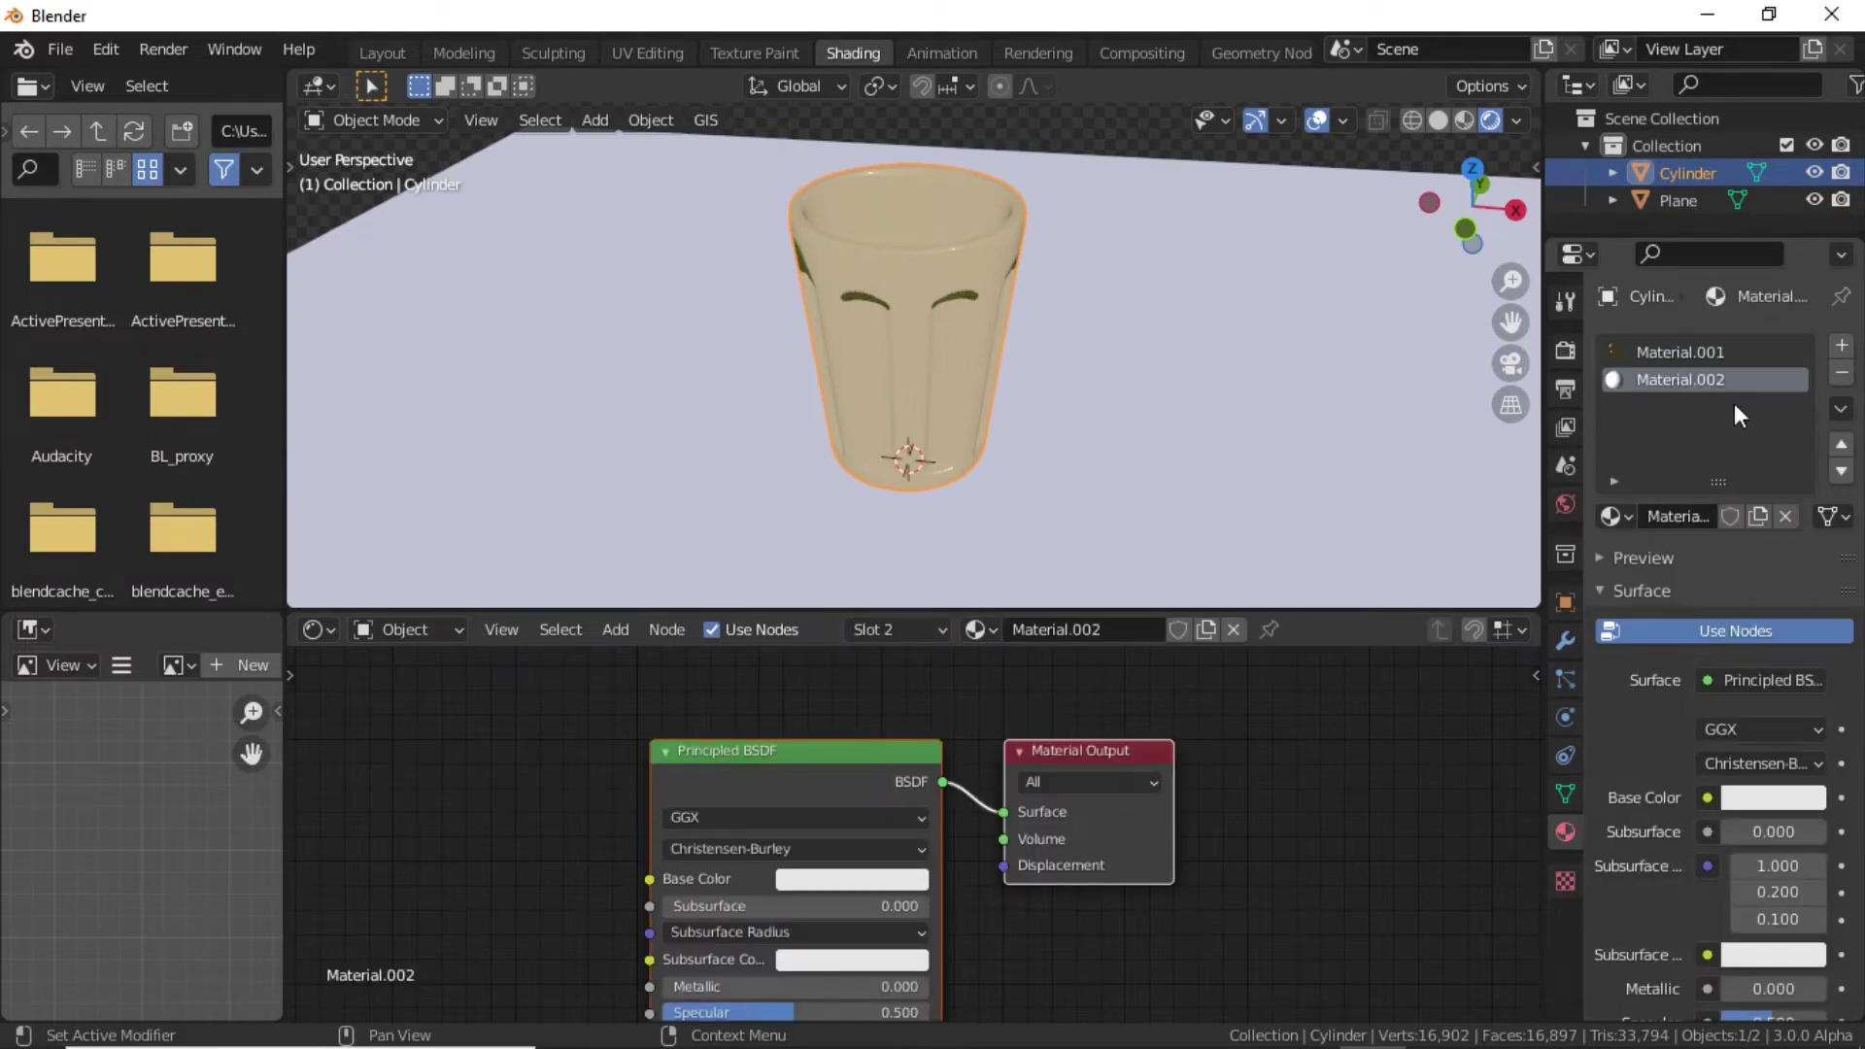
pyautogui.click(1626, 519)
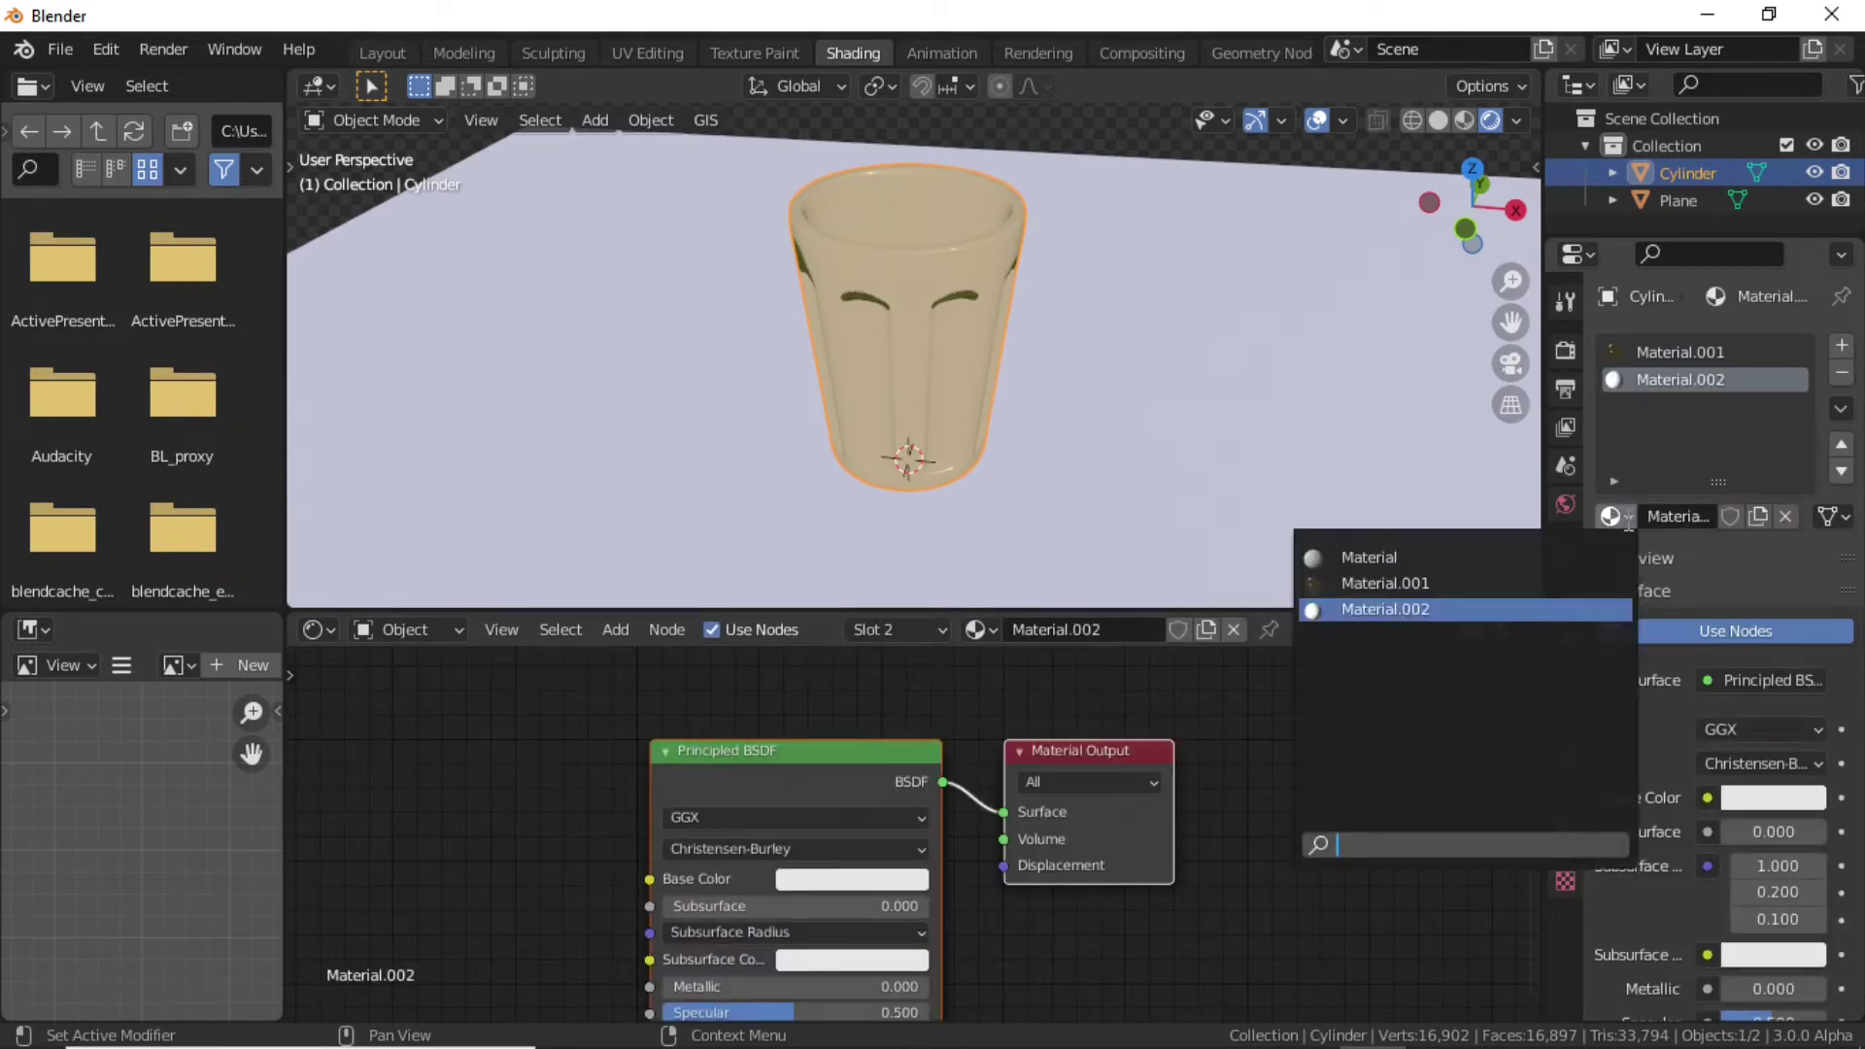
pyautogui.click(1451, 584)
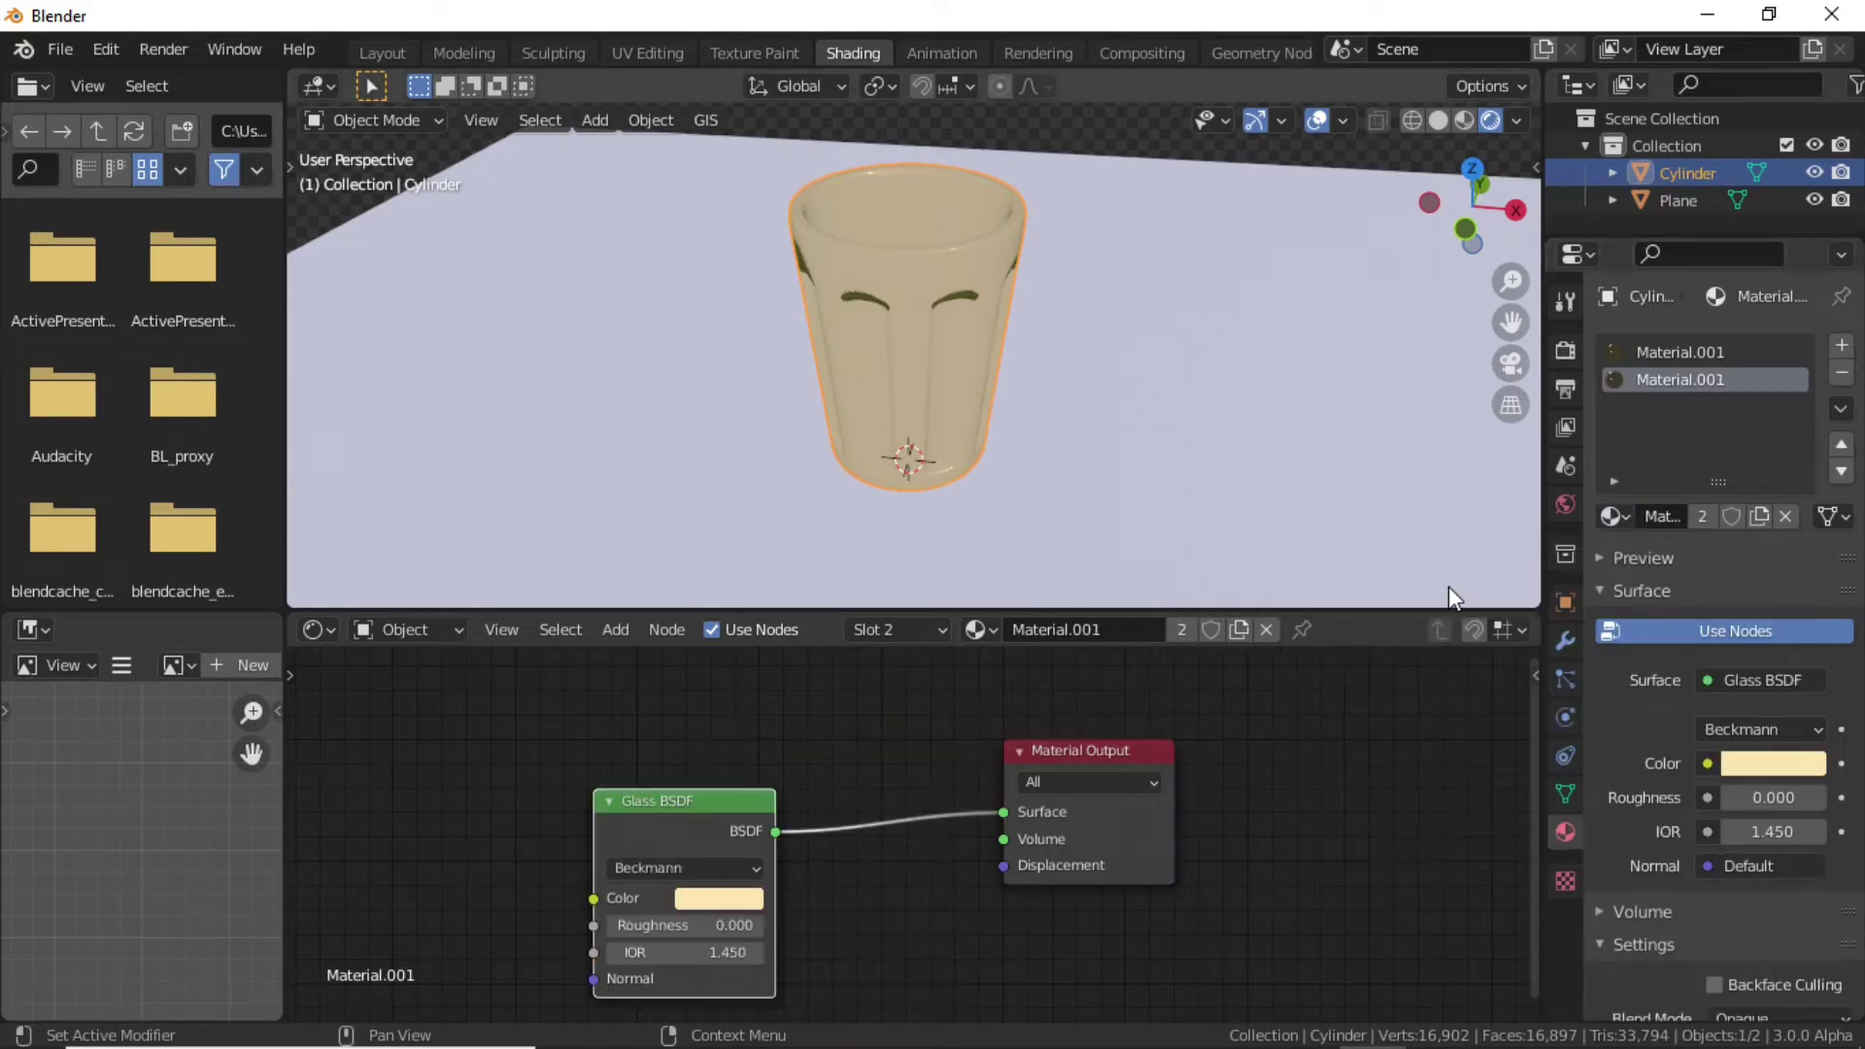
pyautogui.click(1759, 516)
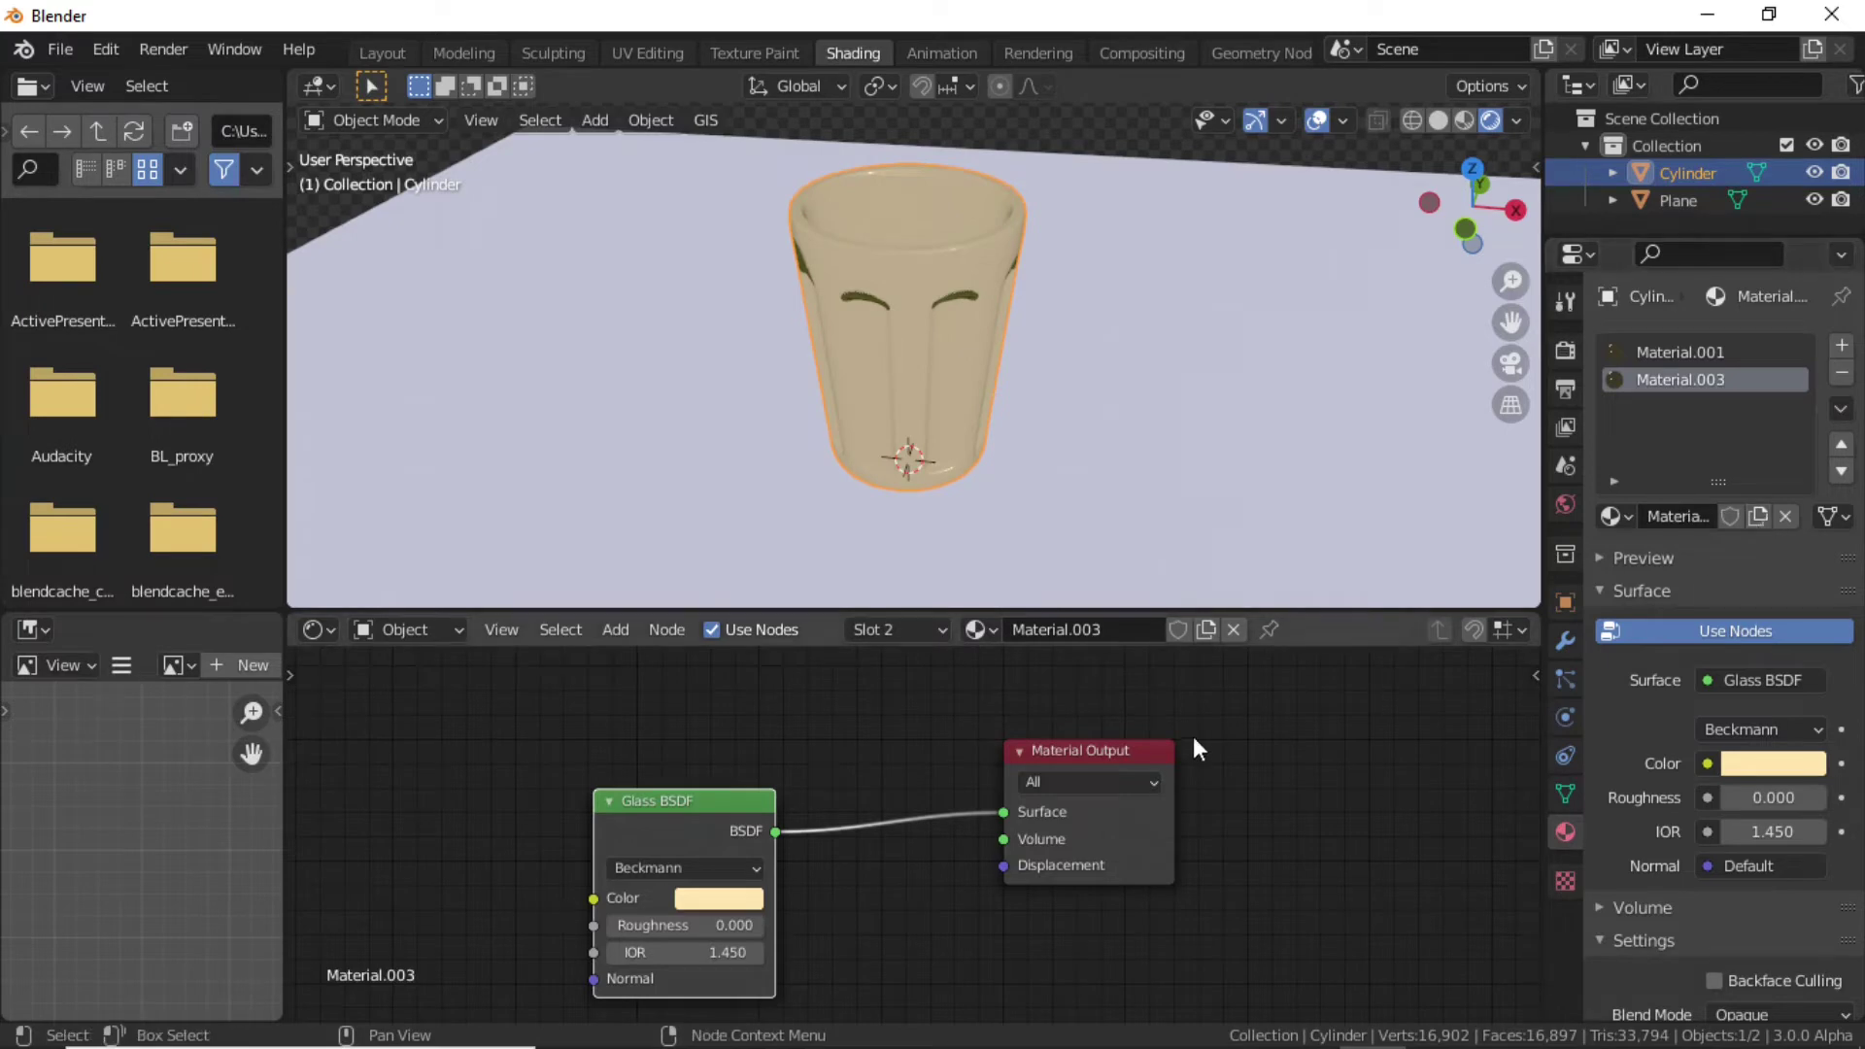
pyautogui.click(679, 913)
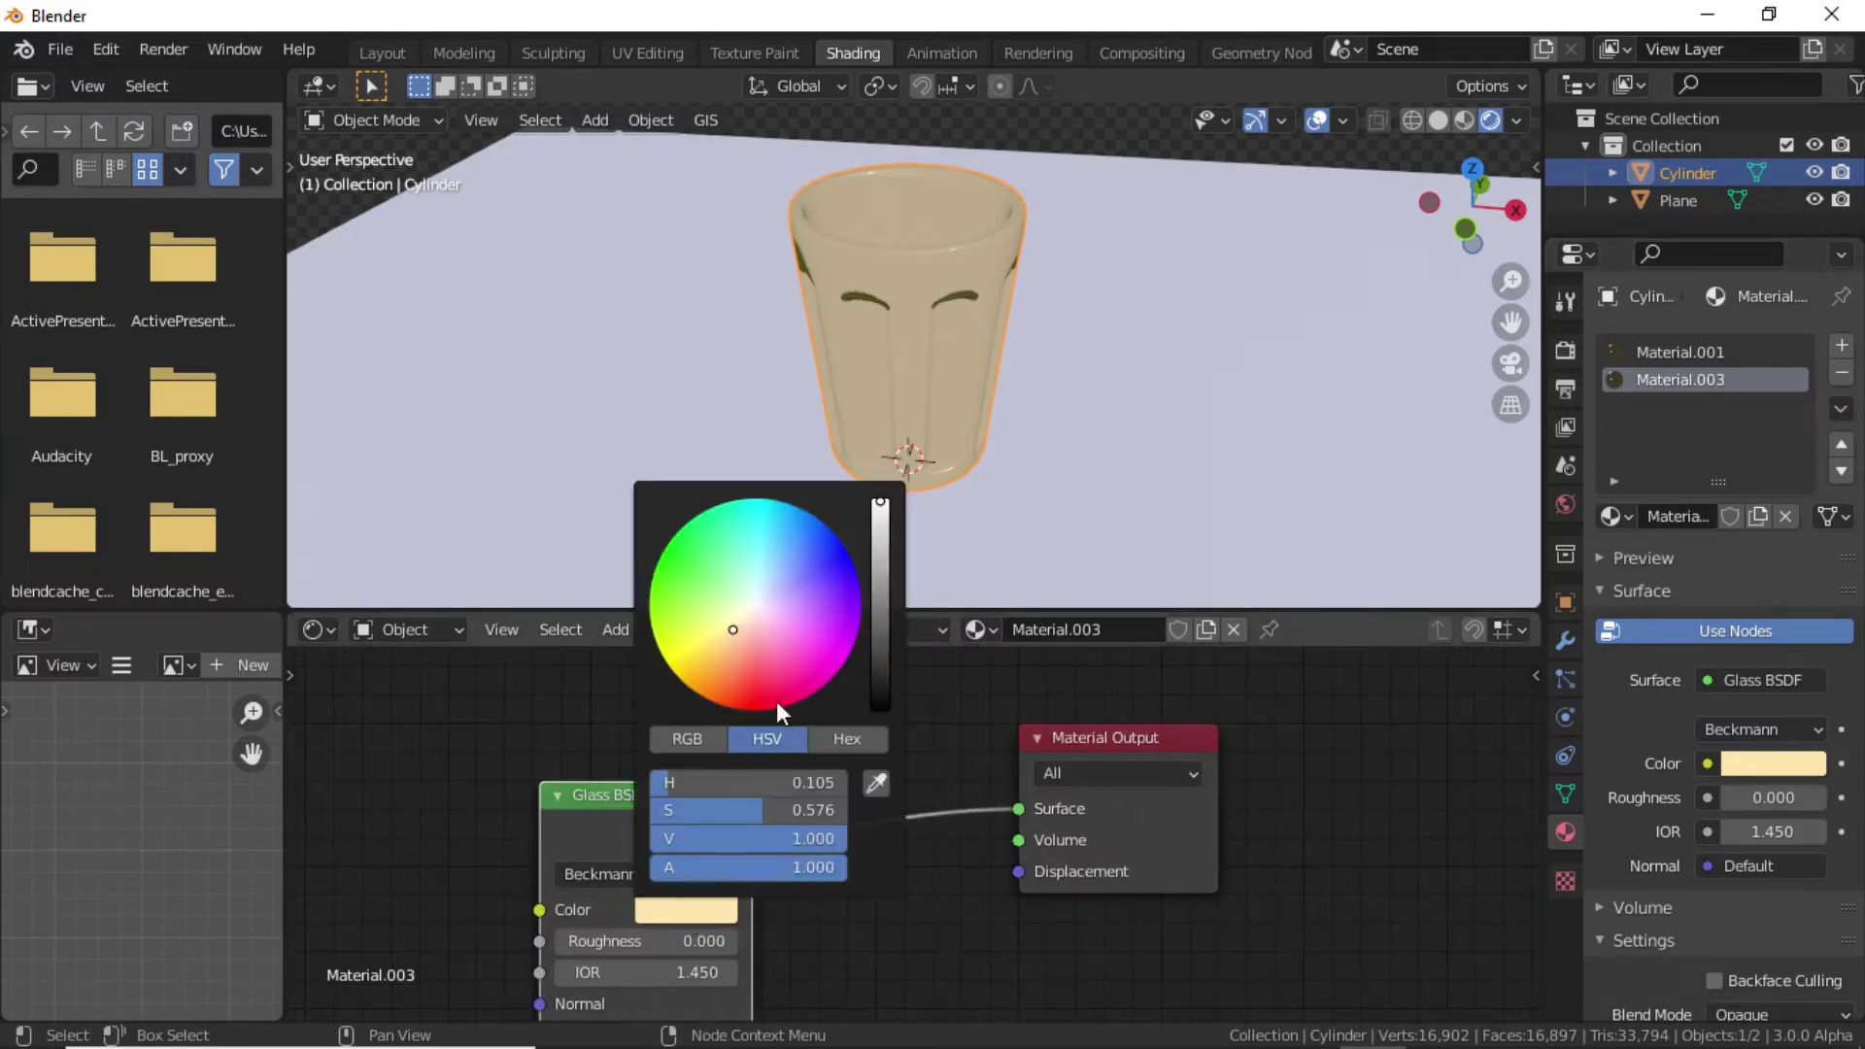
pyautogui.moveTo(876, 524); pyautogui.dragTo(877, 602)
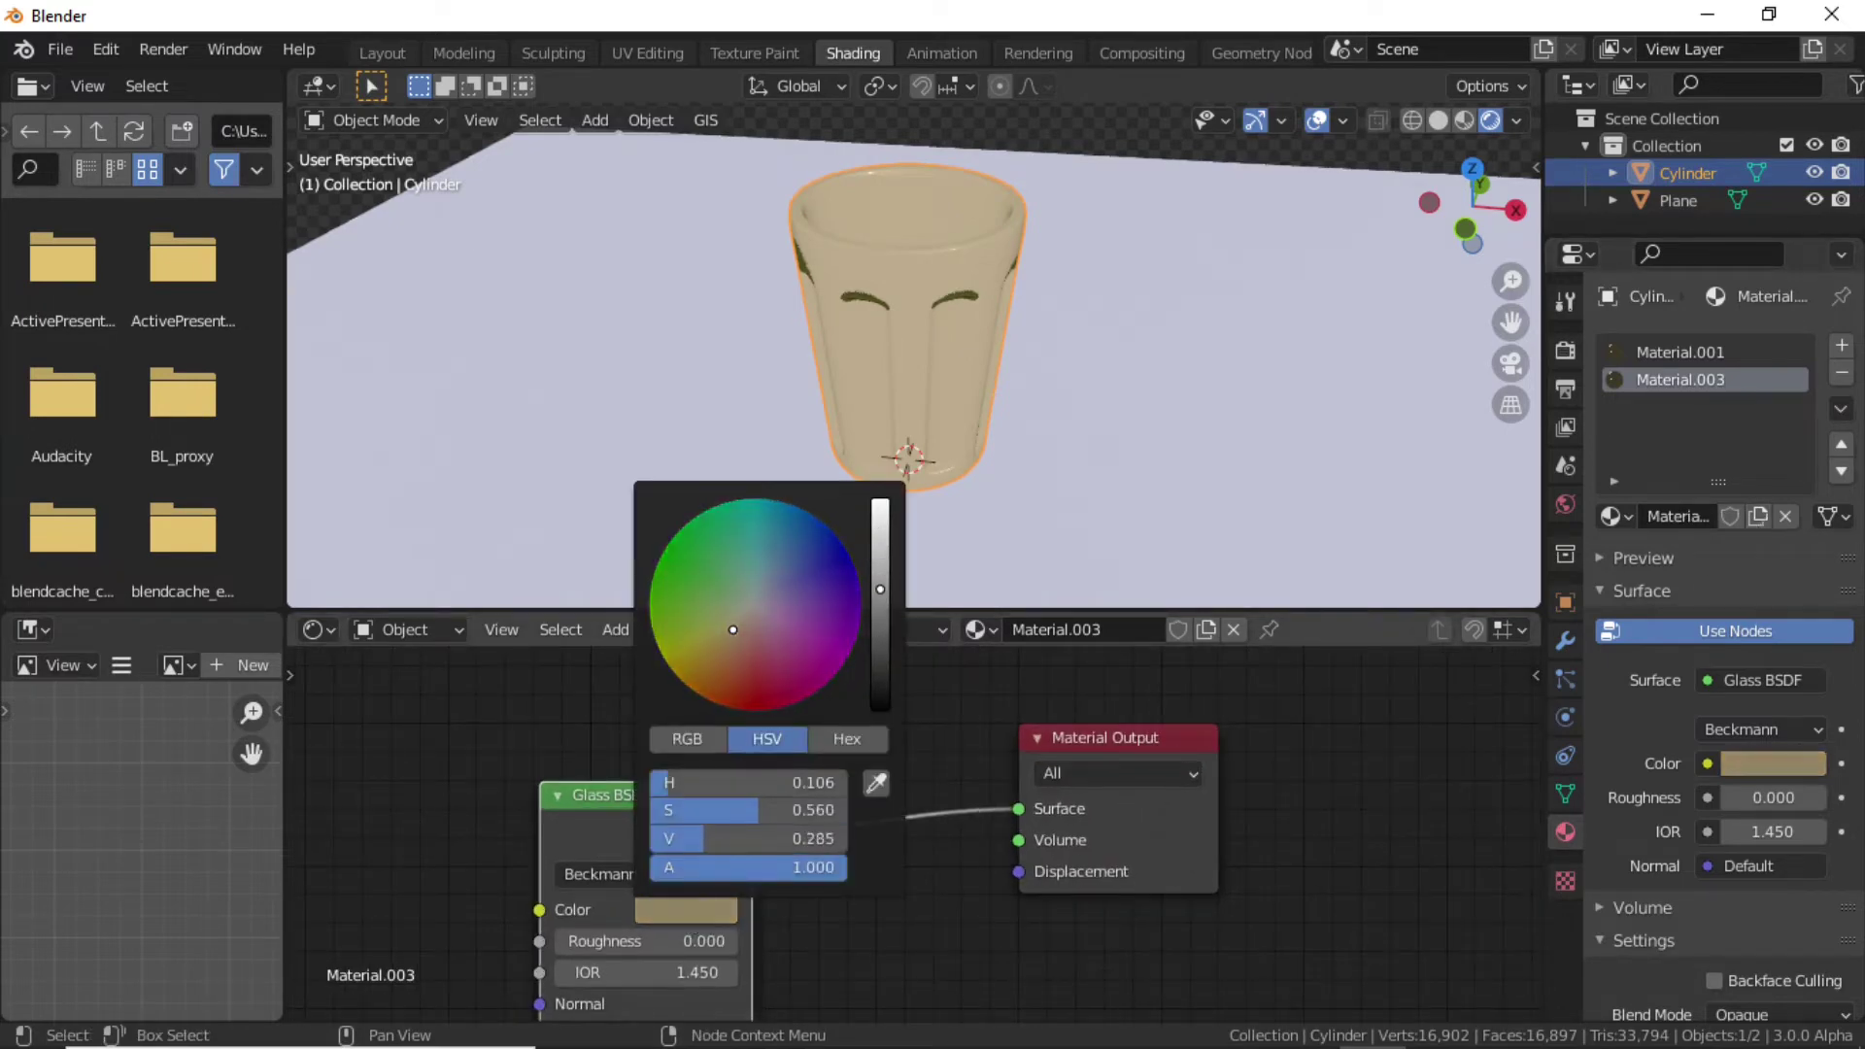
# Select the ground plane and give it a new material.
pyautogui.click(610, 307)
pyautogui.click(579, 287)
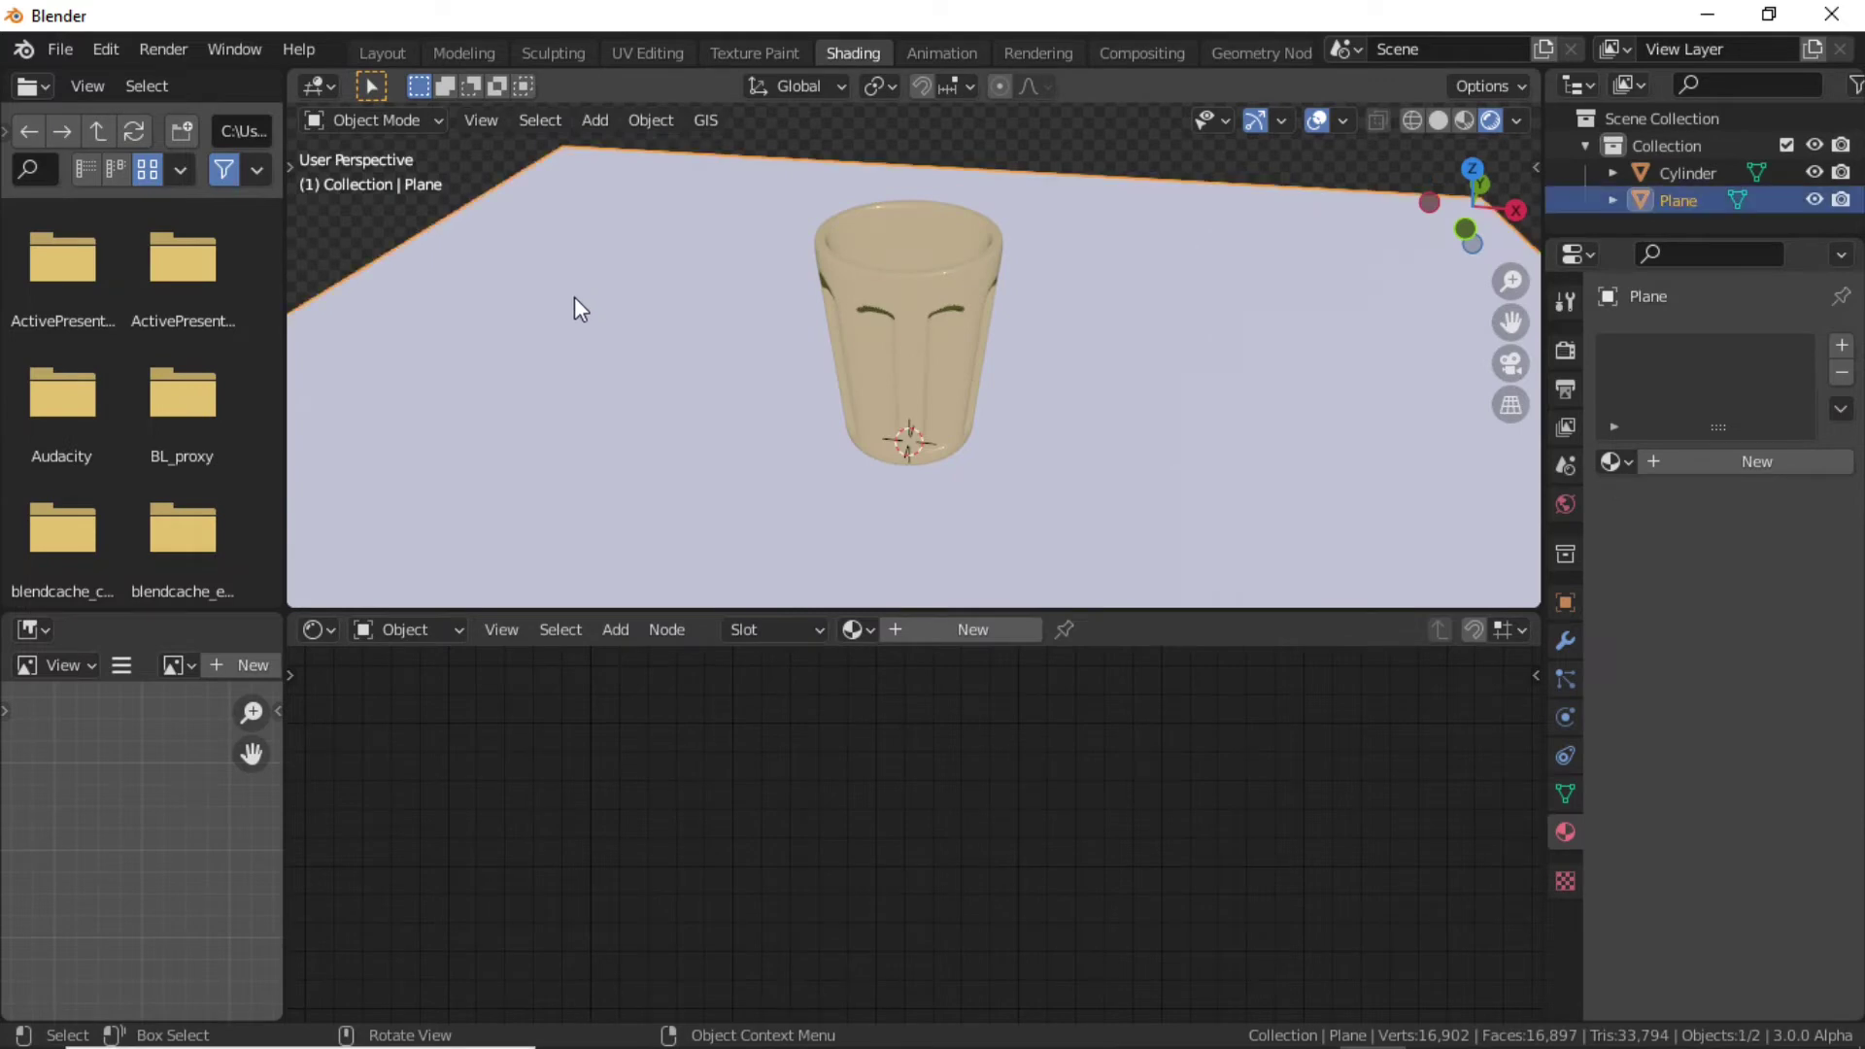
pyautogui.click(970, 634)
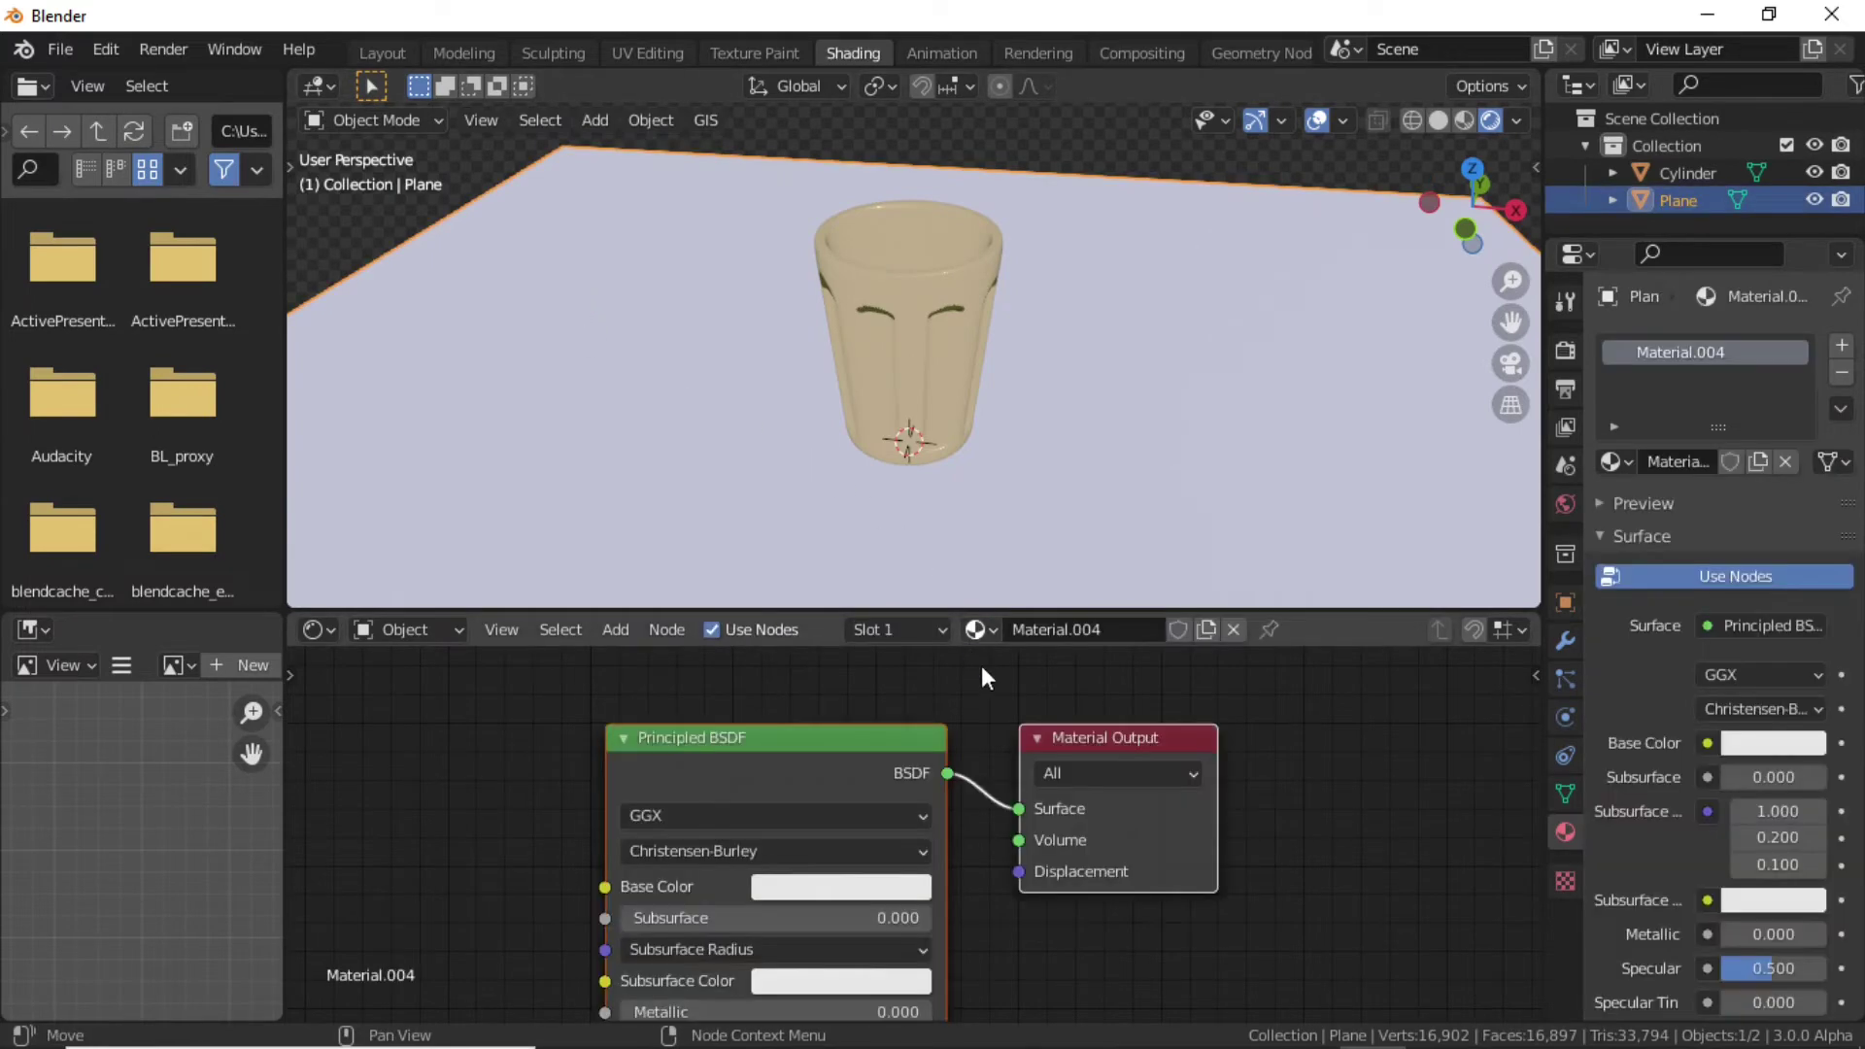
# Texture the plane's Principled BSDF with all four Wood025_2K maps from the Downloads folder using Principled Texture Setup.
pyautogui.moveTo(944, 729); pyautogui.dragTo(981, 709, button='middle')
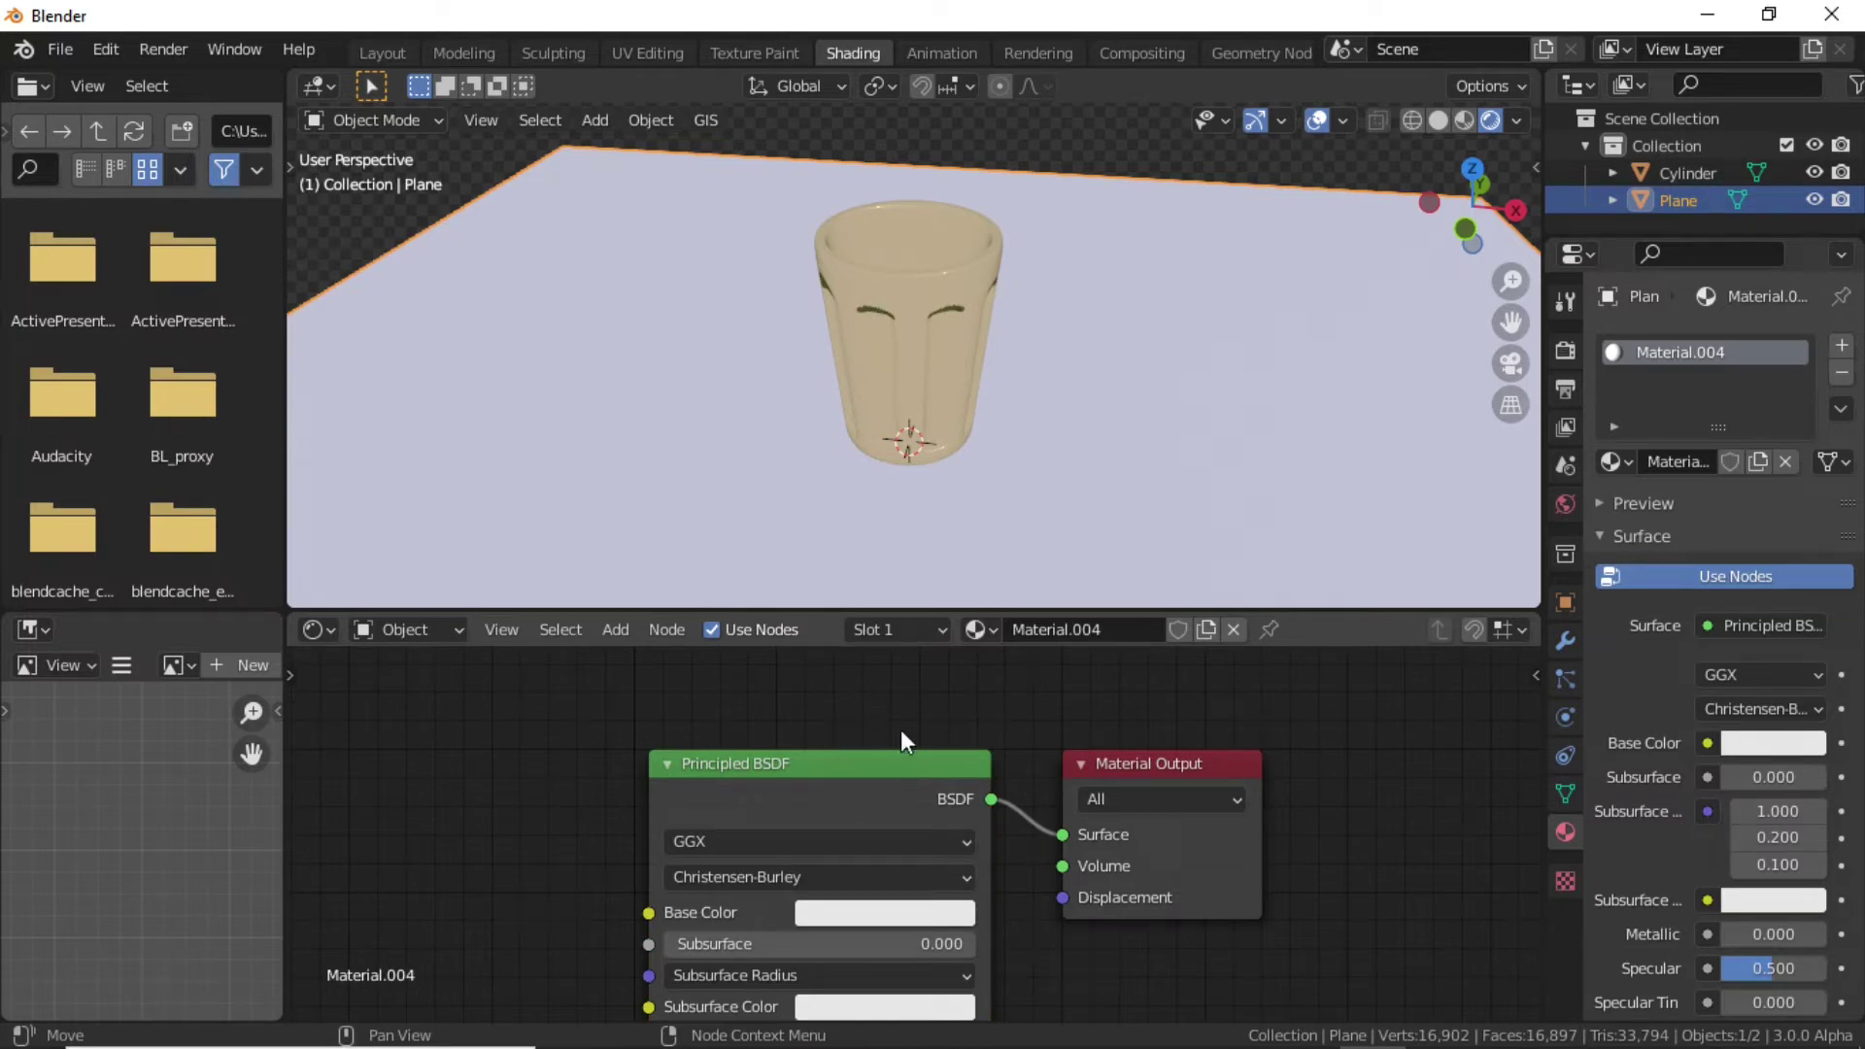
pyautogui.click(824, 779)
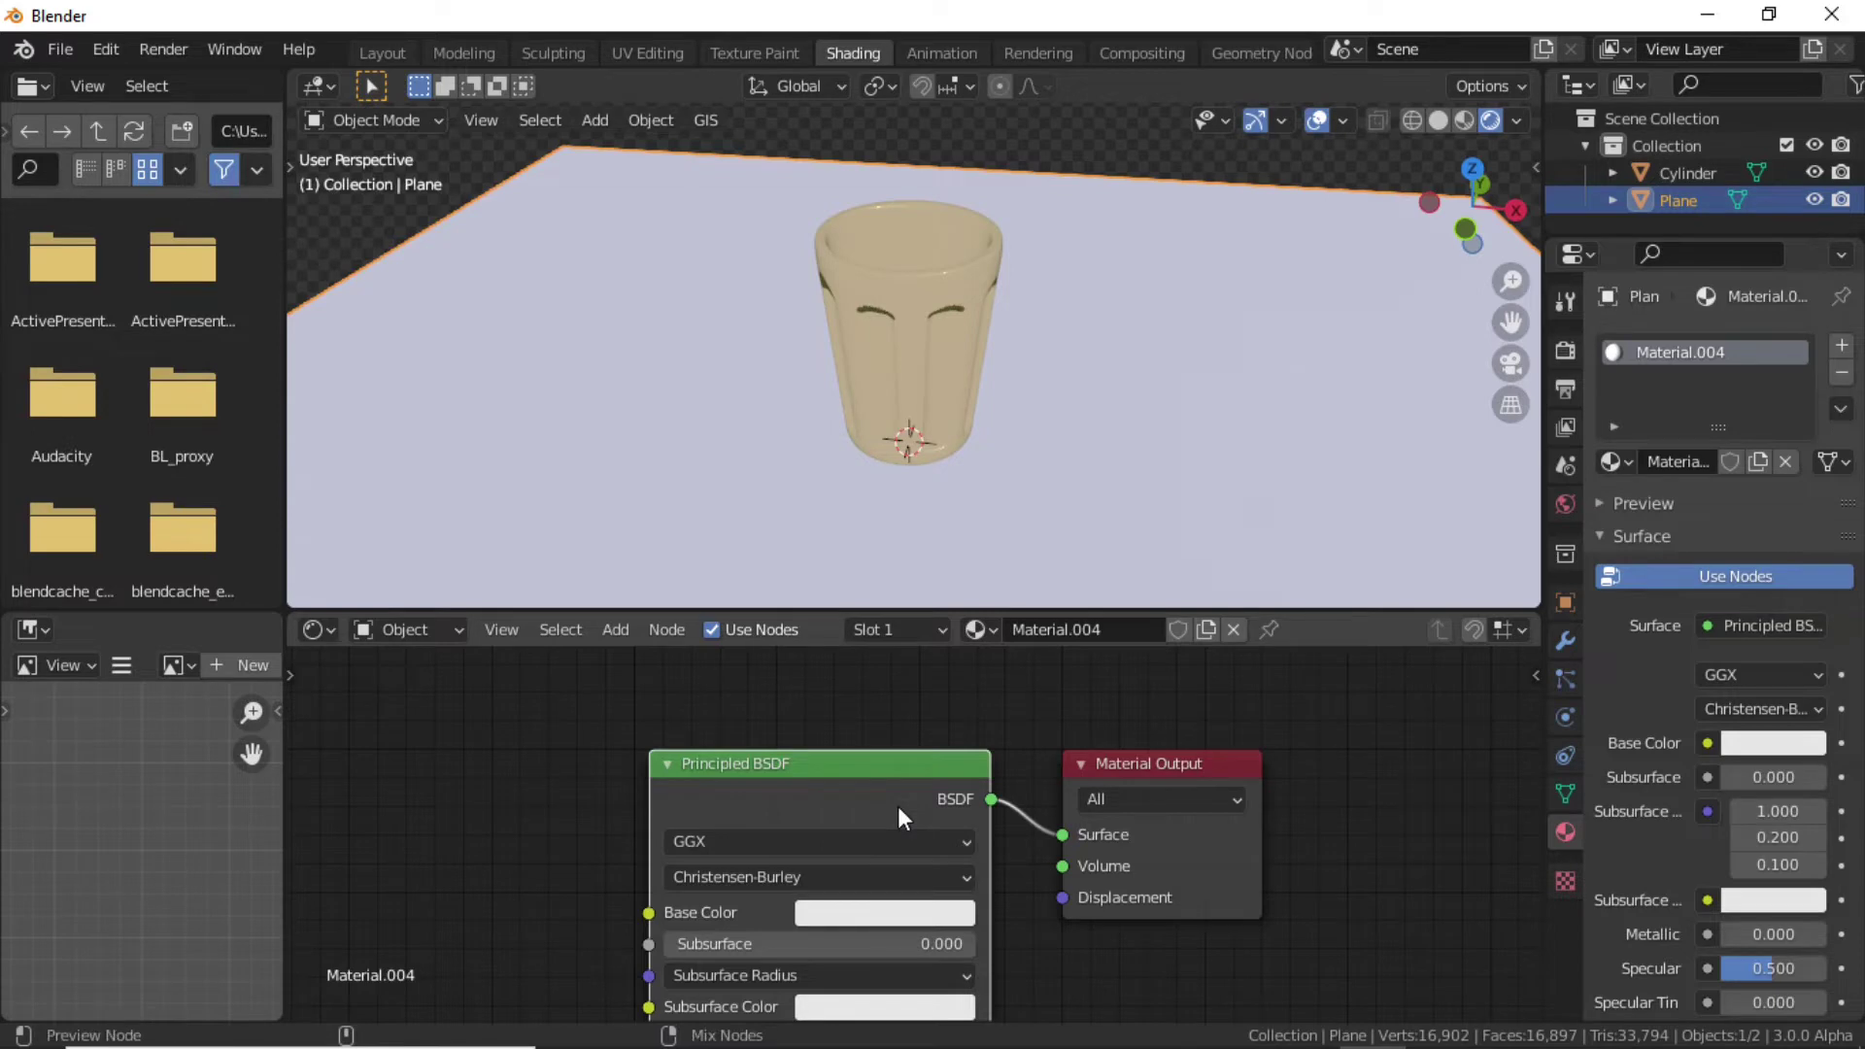
pyautogui.hotkey('ctrl', 'shift', 't')
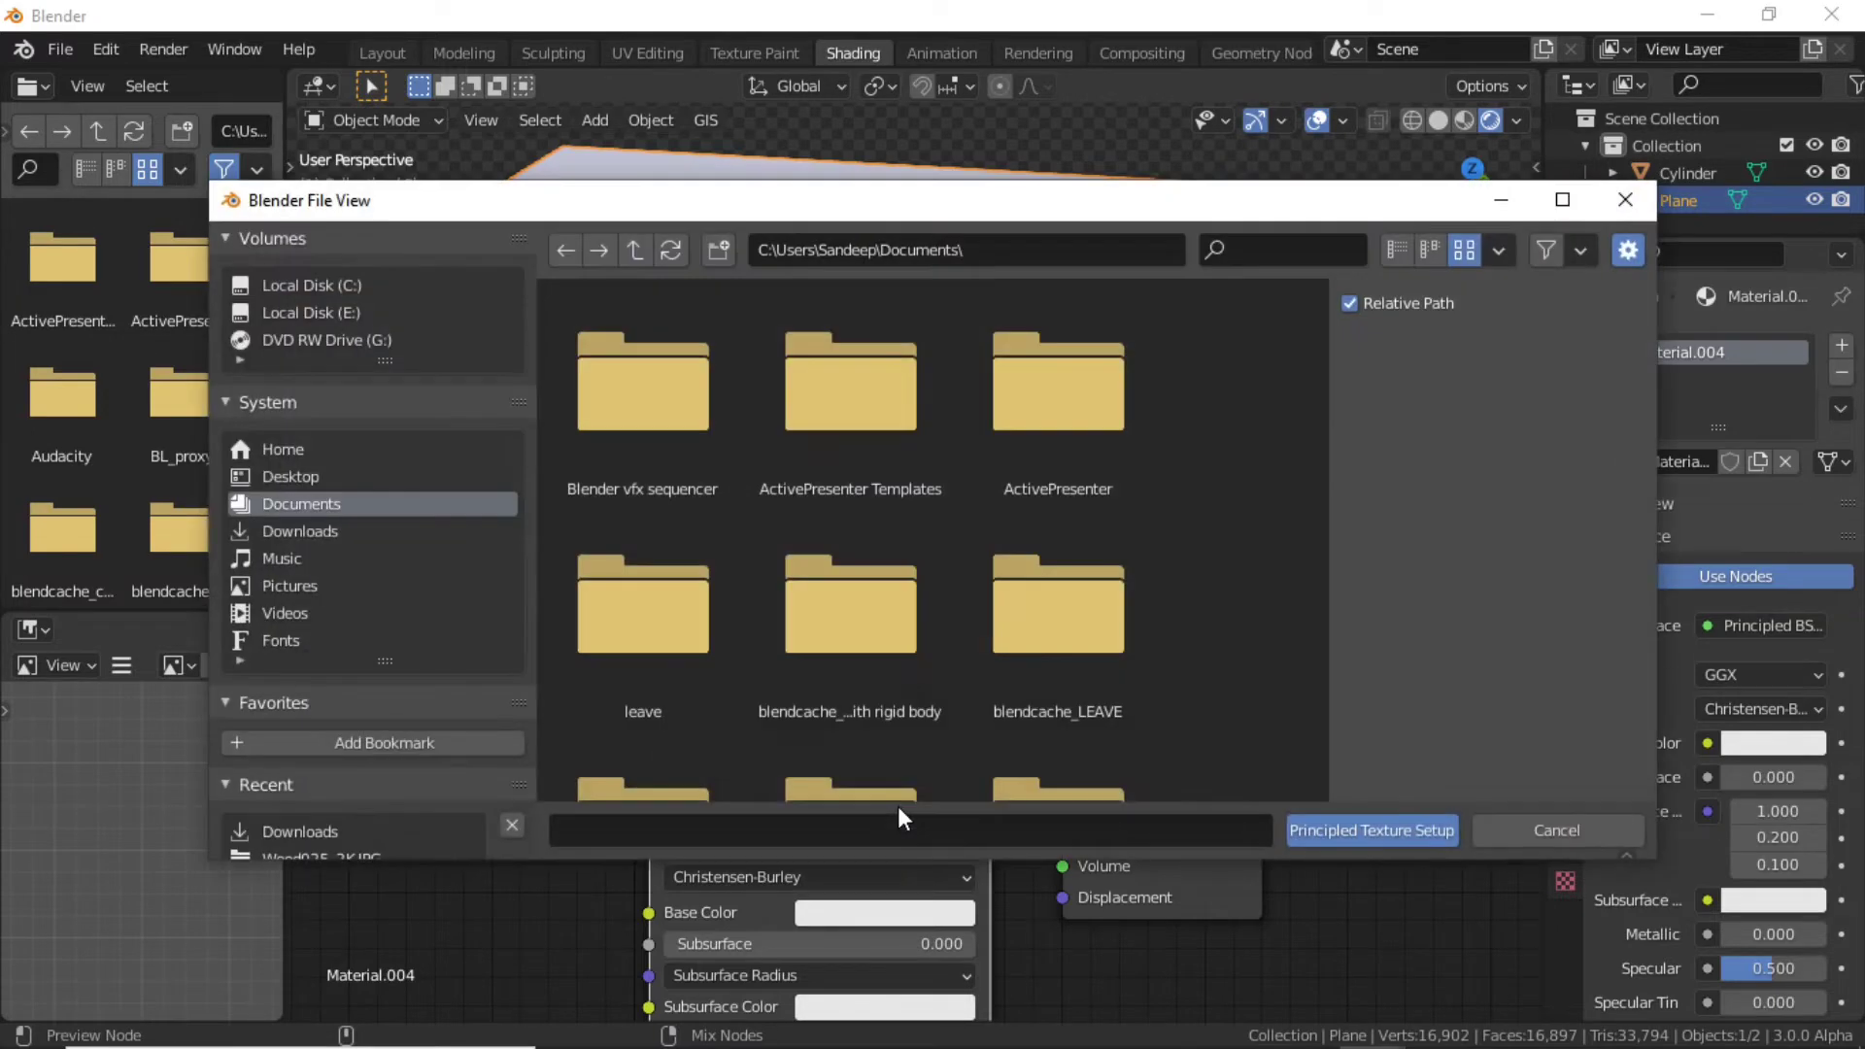
pyautogui.click(348, 530)
pyautogui.doubleClick(632, 442)
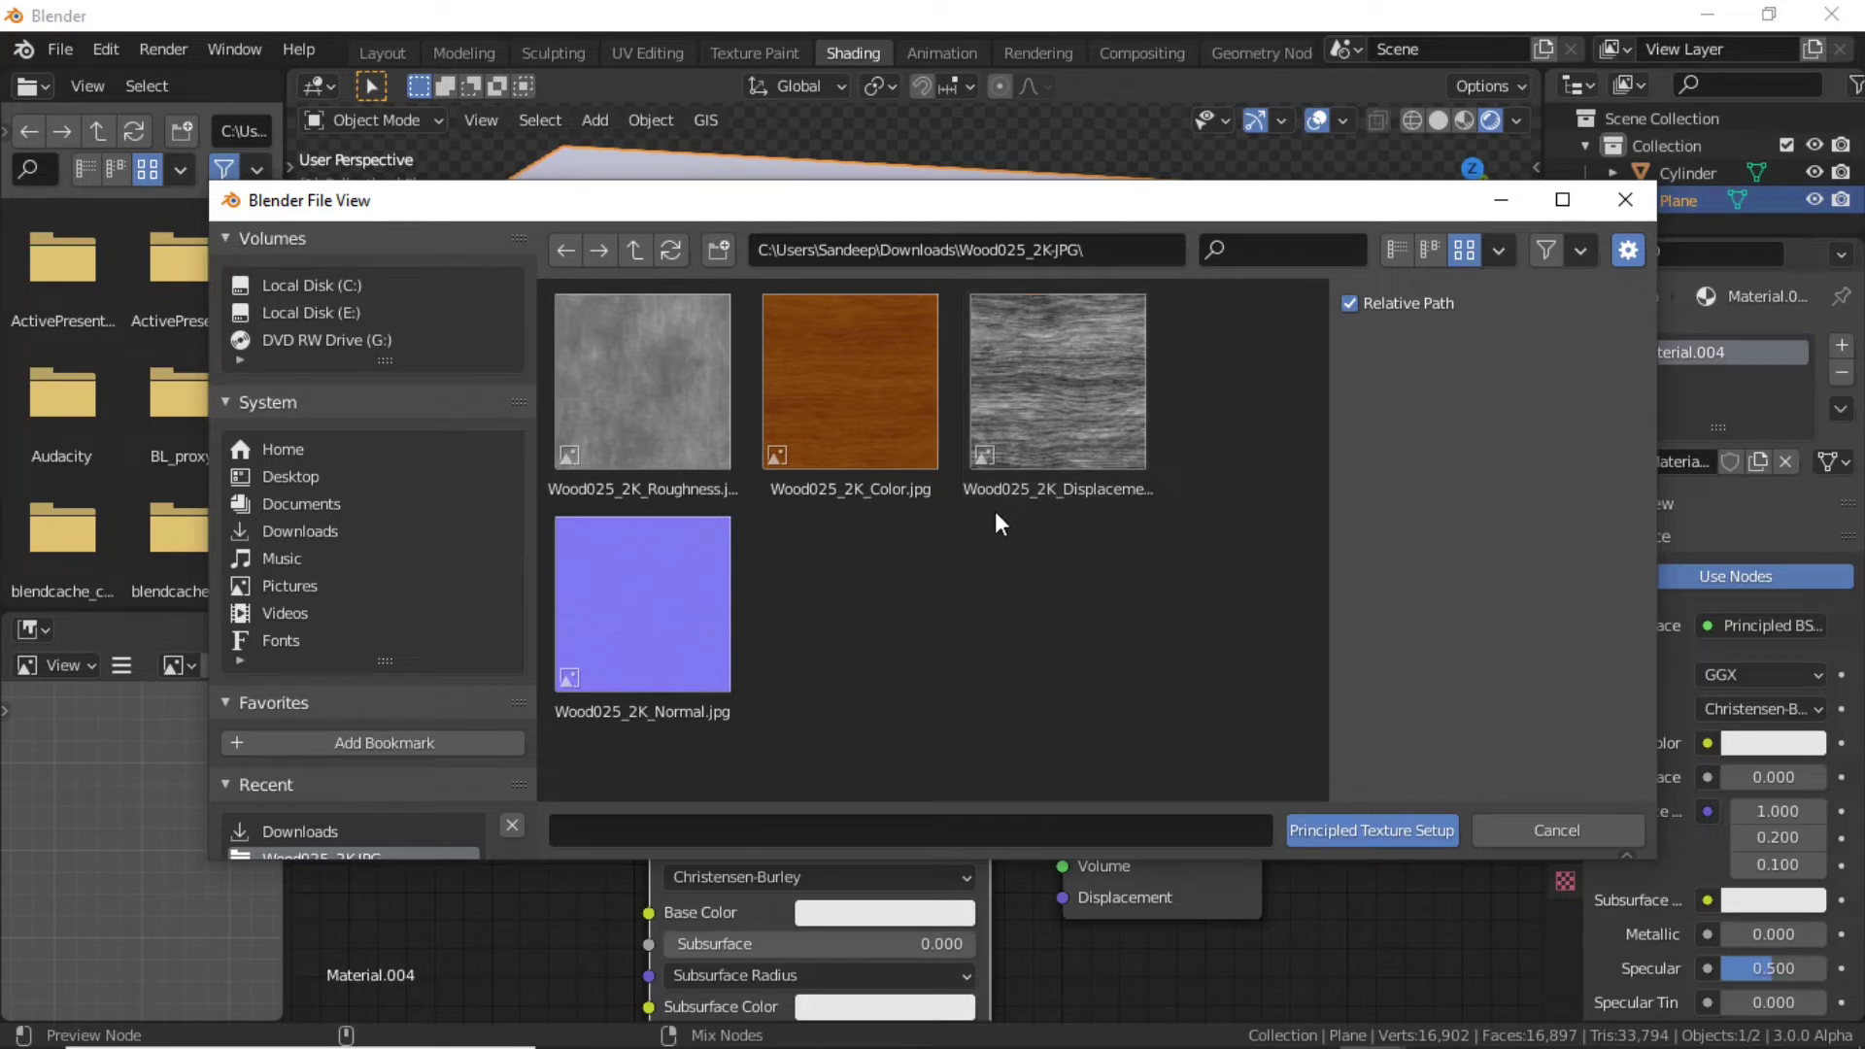
pyautogui.press('a')
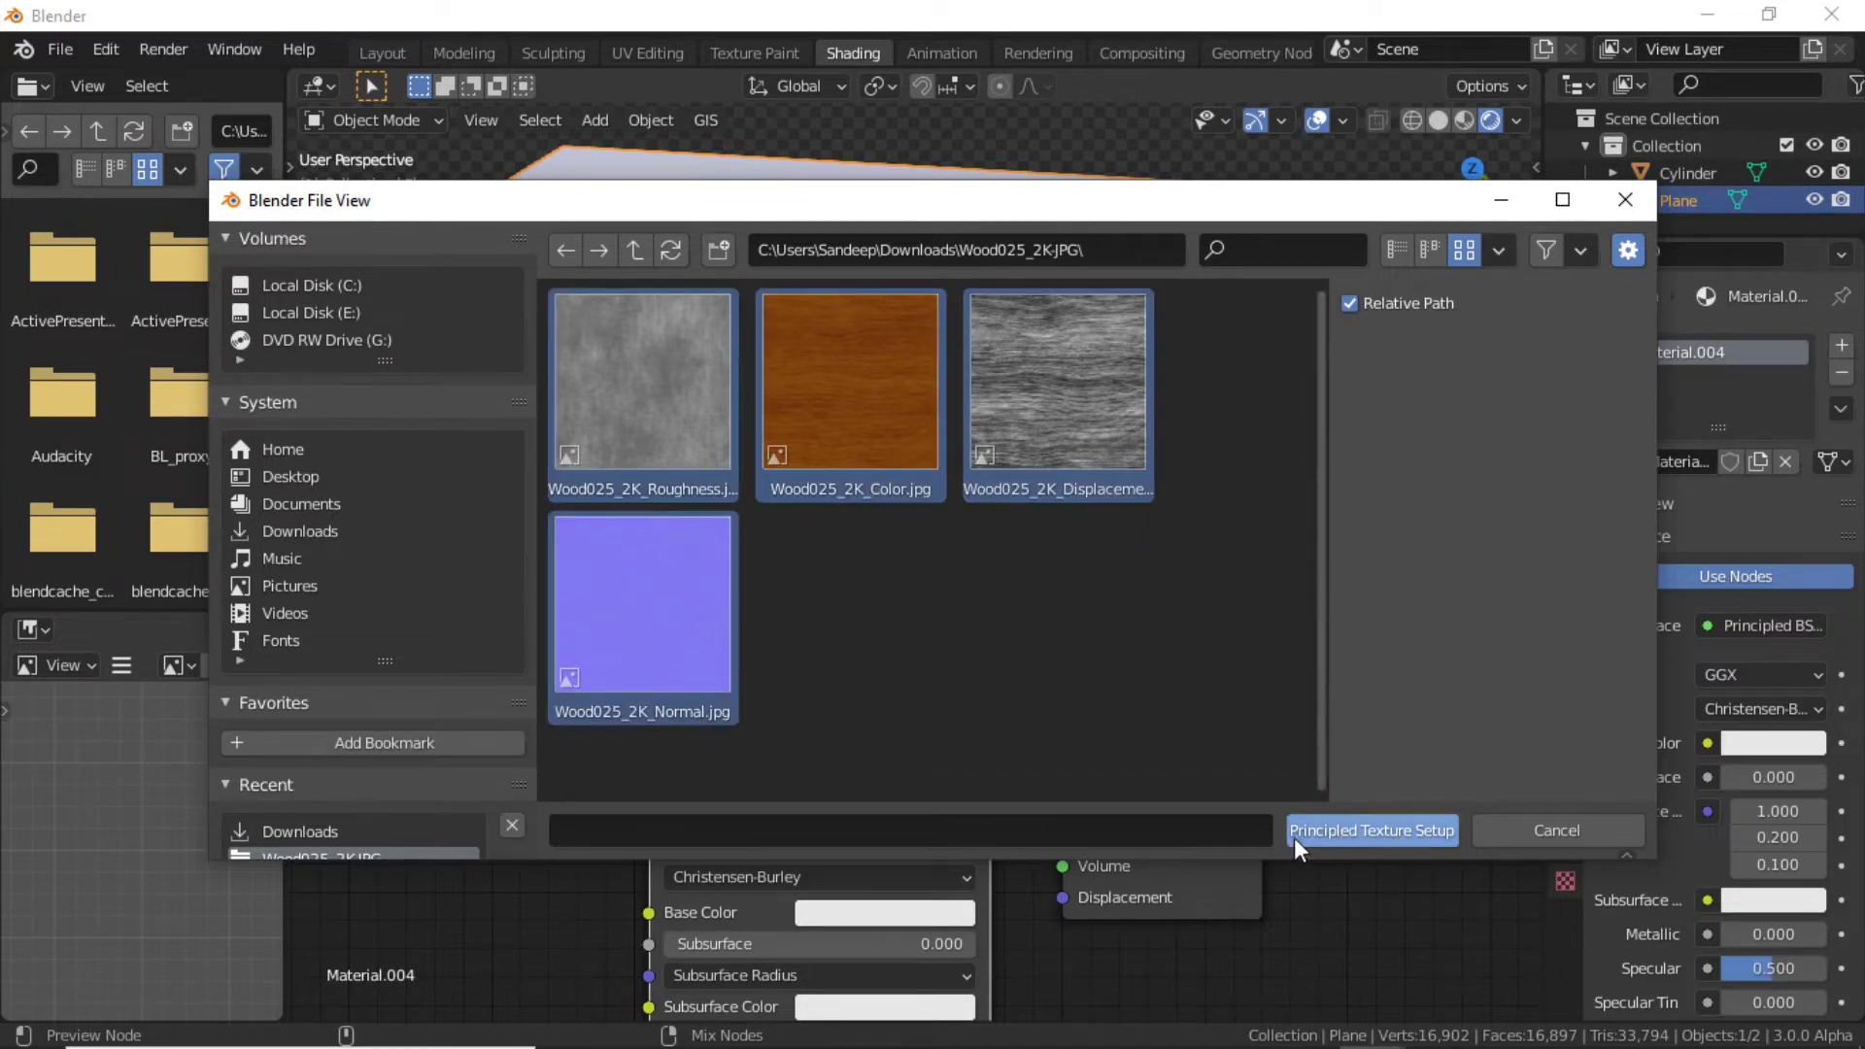
pyautogui.click(1412, 841)
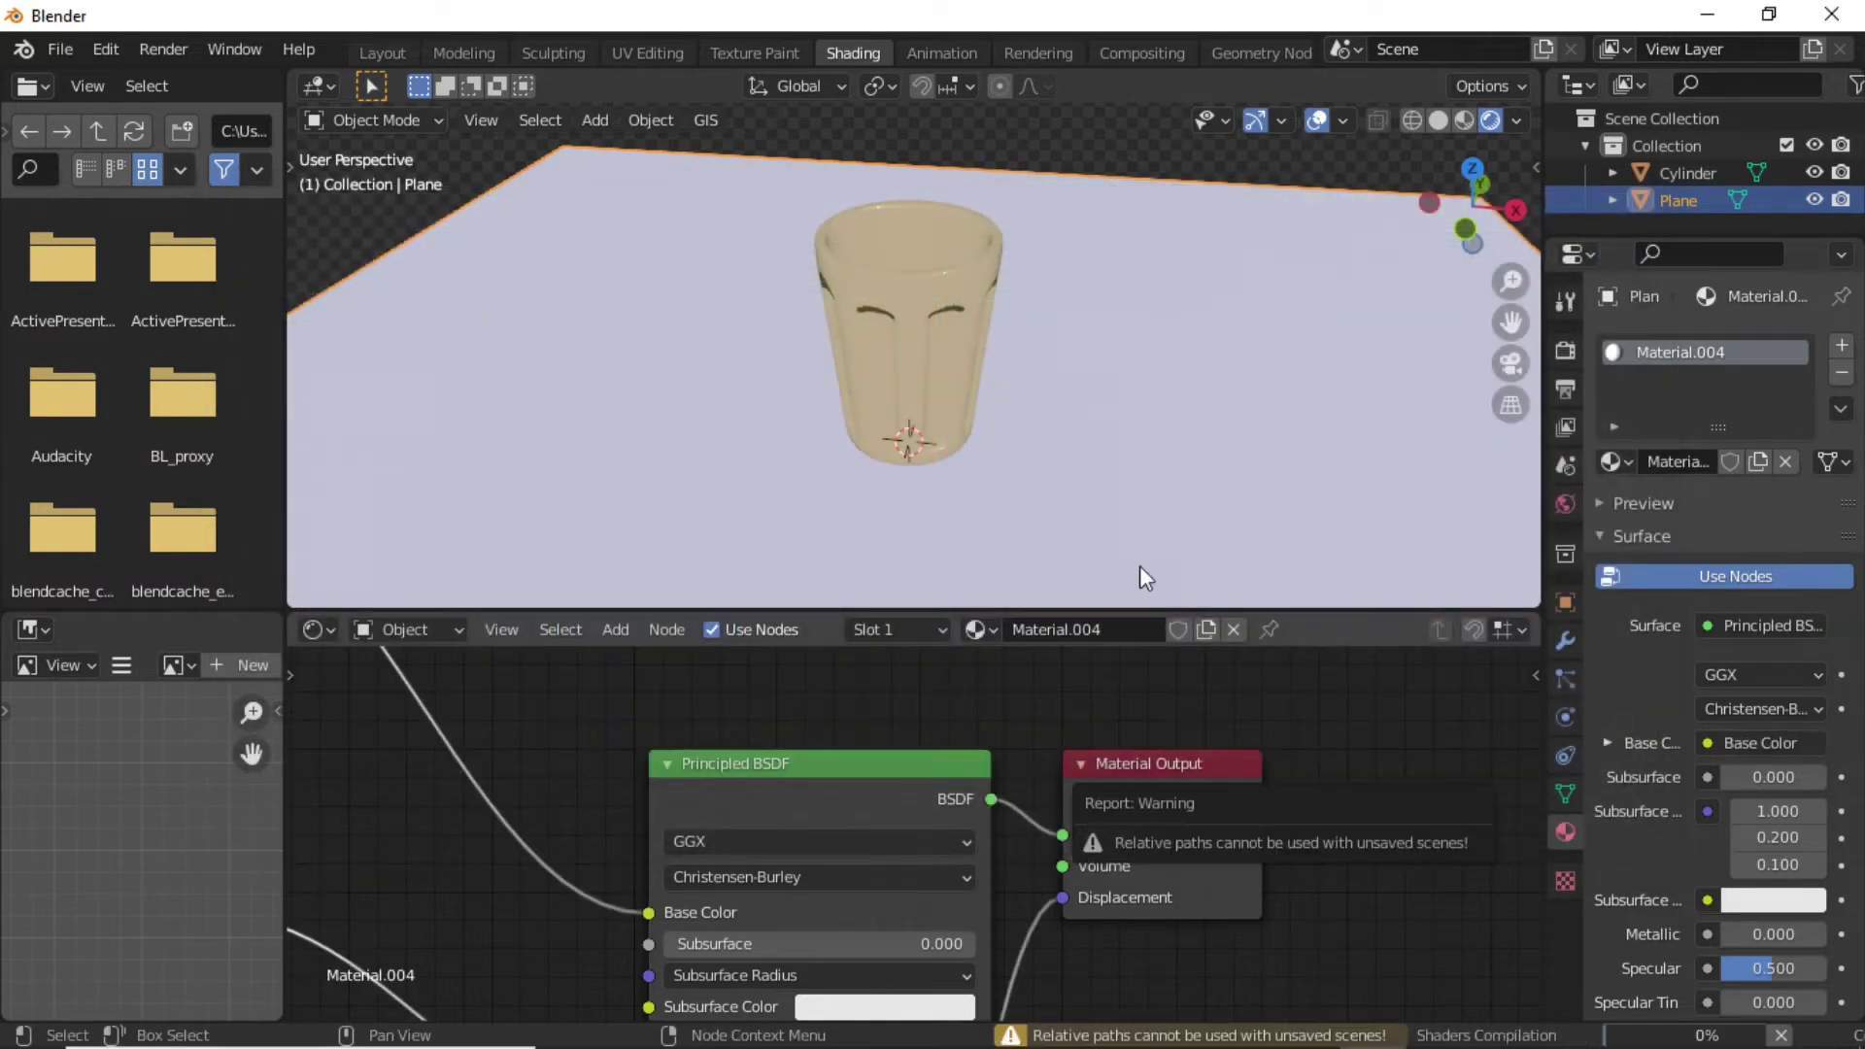
pyautogui.moveTo(1043, 411); pyautogui.dragTo(872, 431, button='middle')
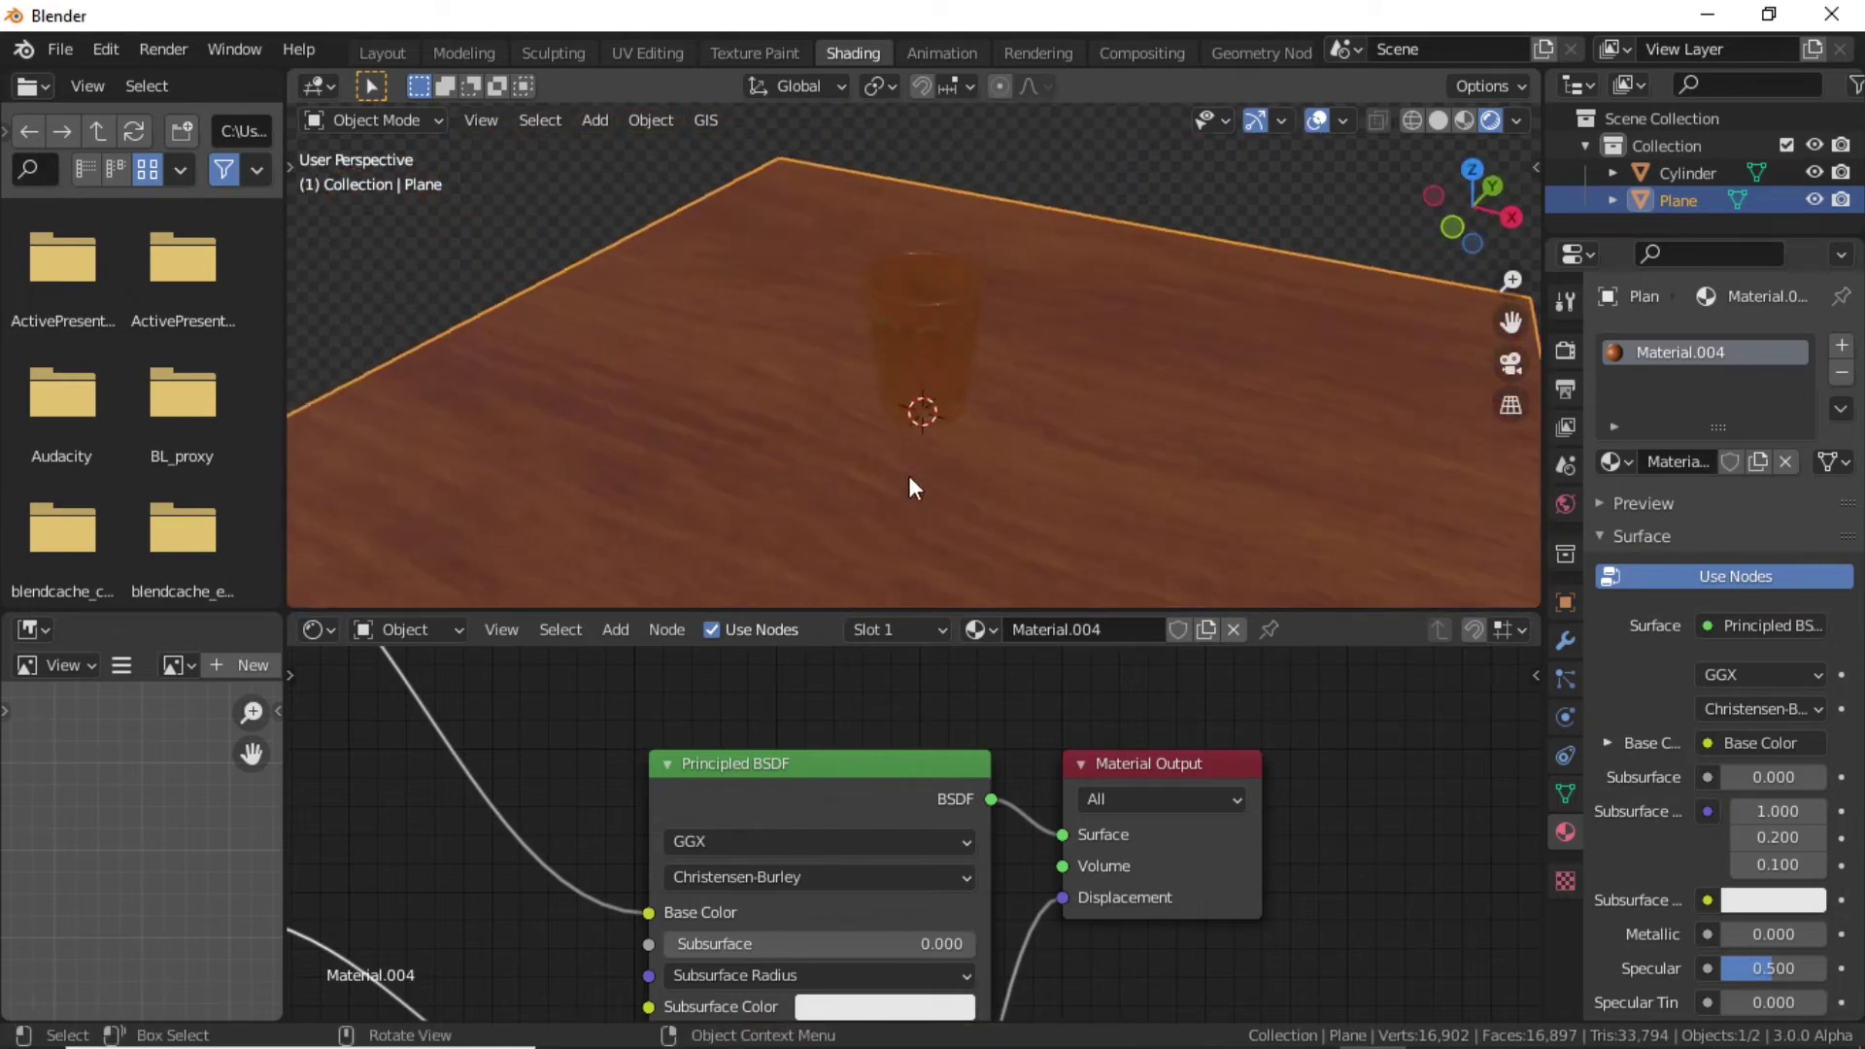
pyautogui.scroll(3, 890, 460)
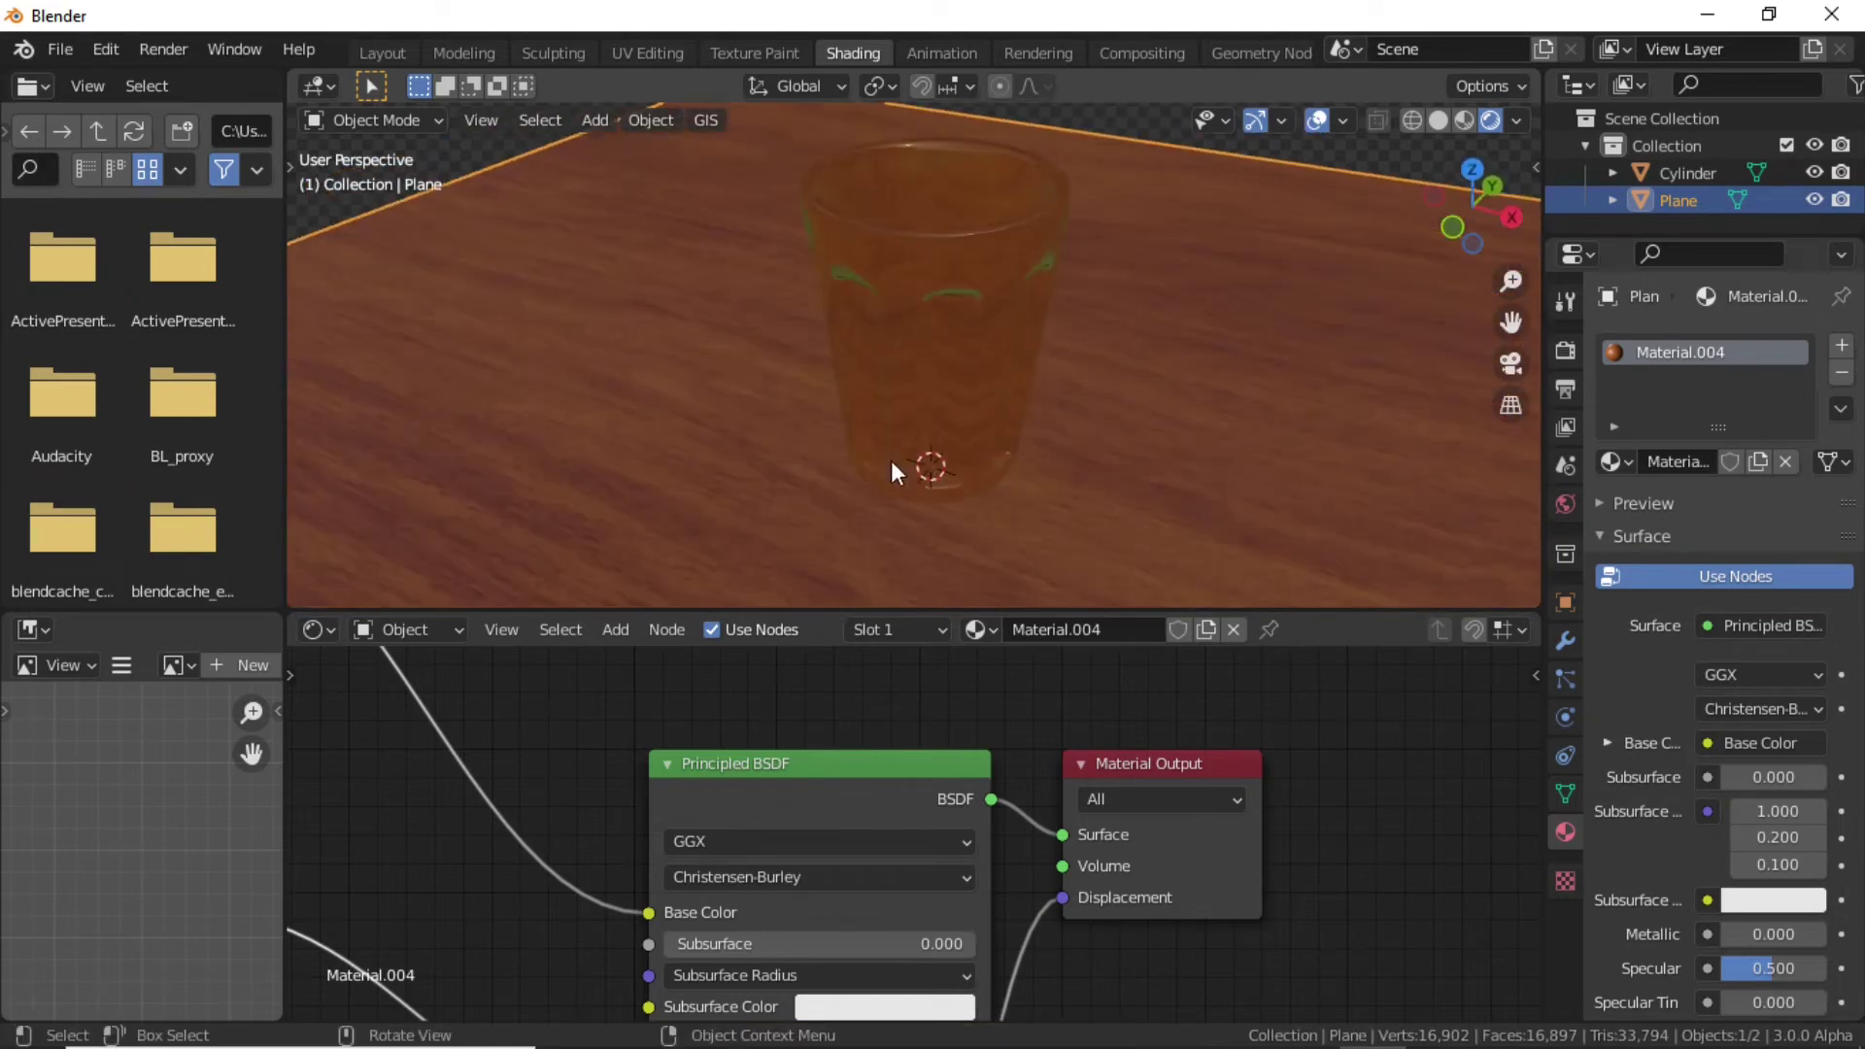
# Select the glass in the Layout workspace and check in the add-on preferences that Object: Cell Fracture is enabled.
pyautogui.click(383, 55)
pyautogui.click(692, 348)
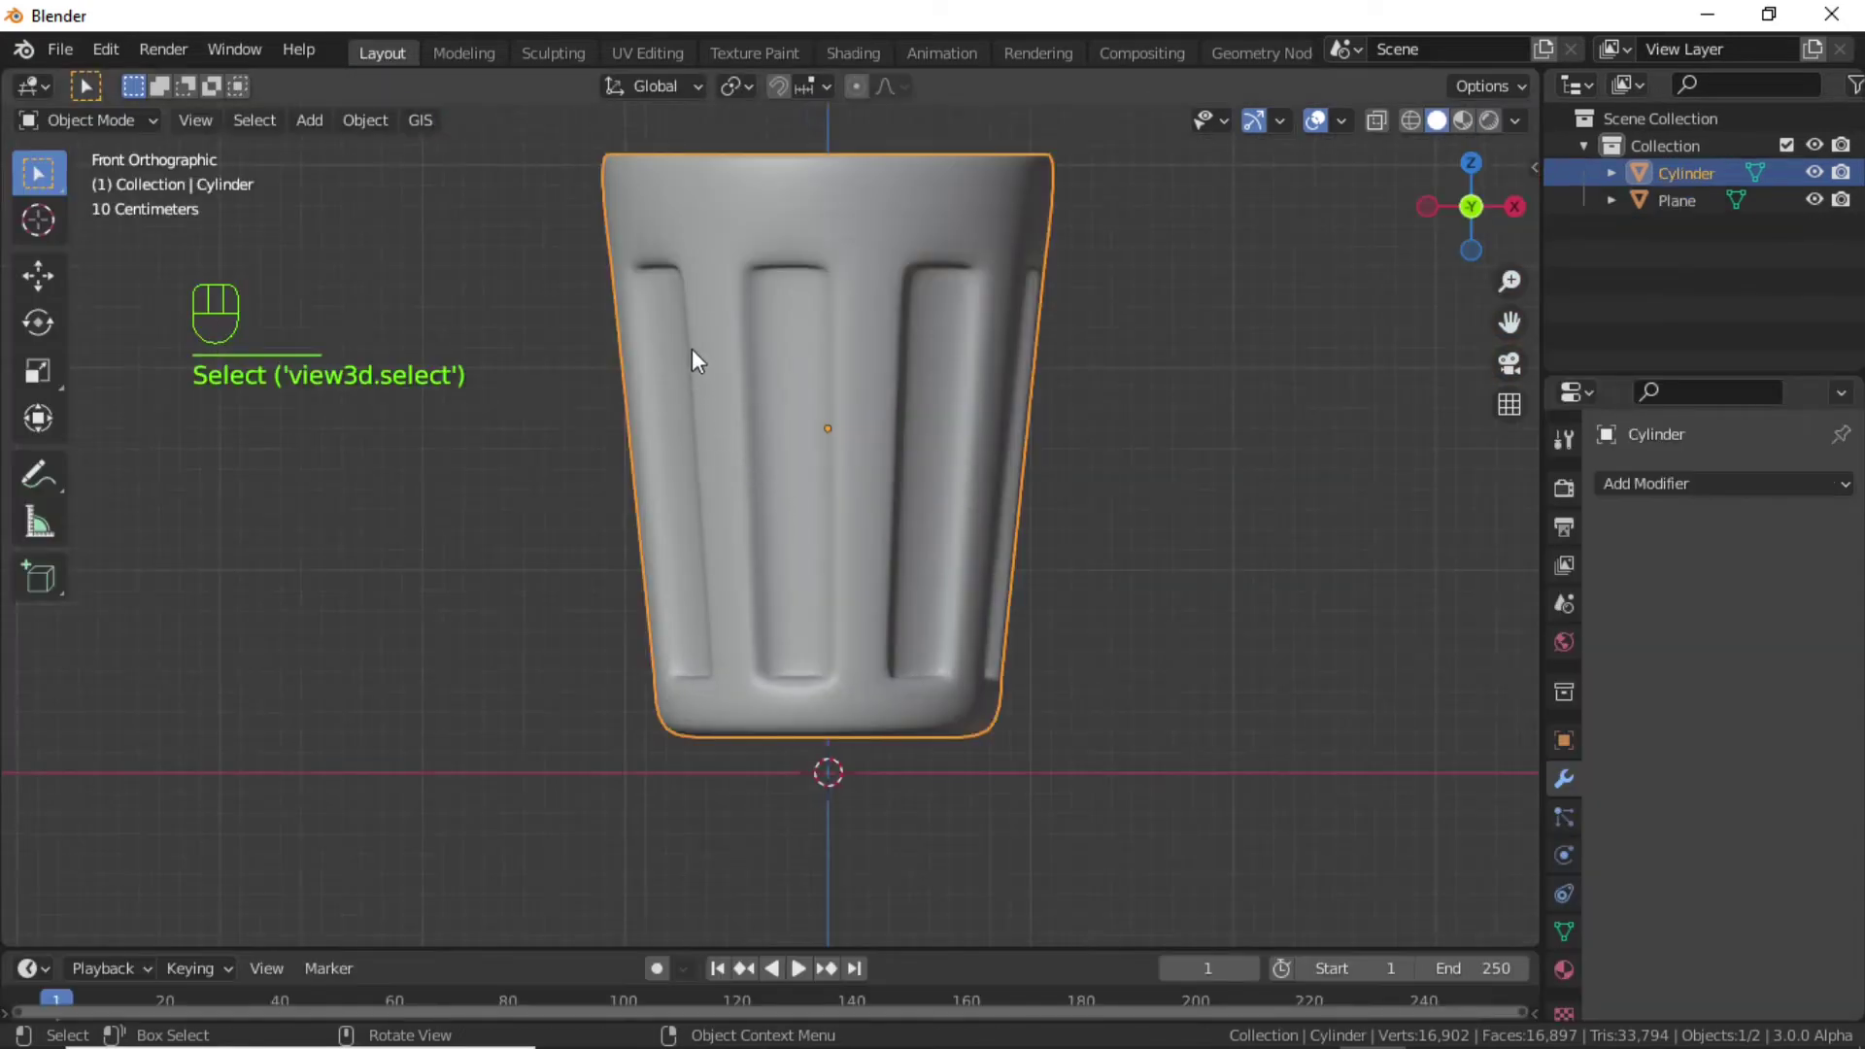
pyautogui.click(106, 51)
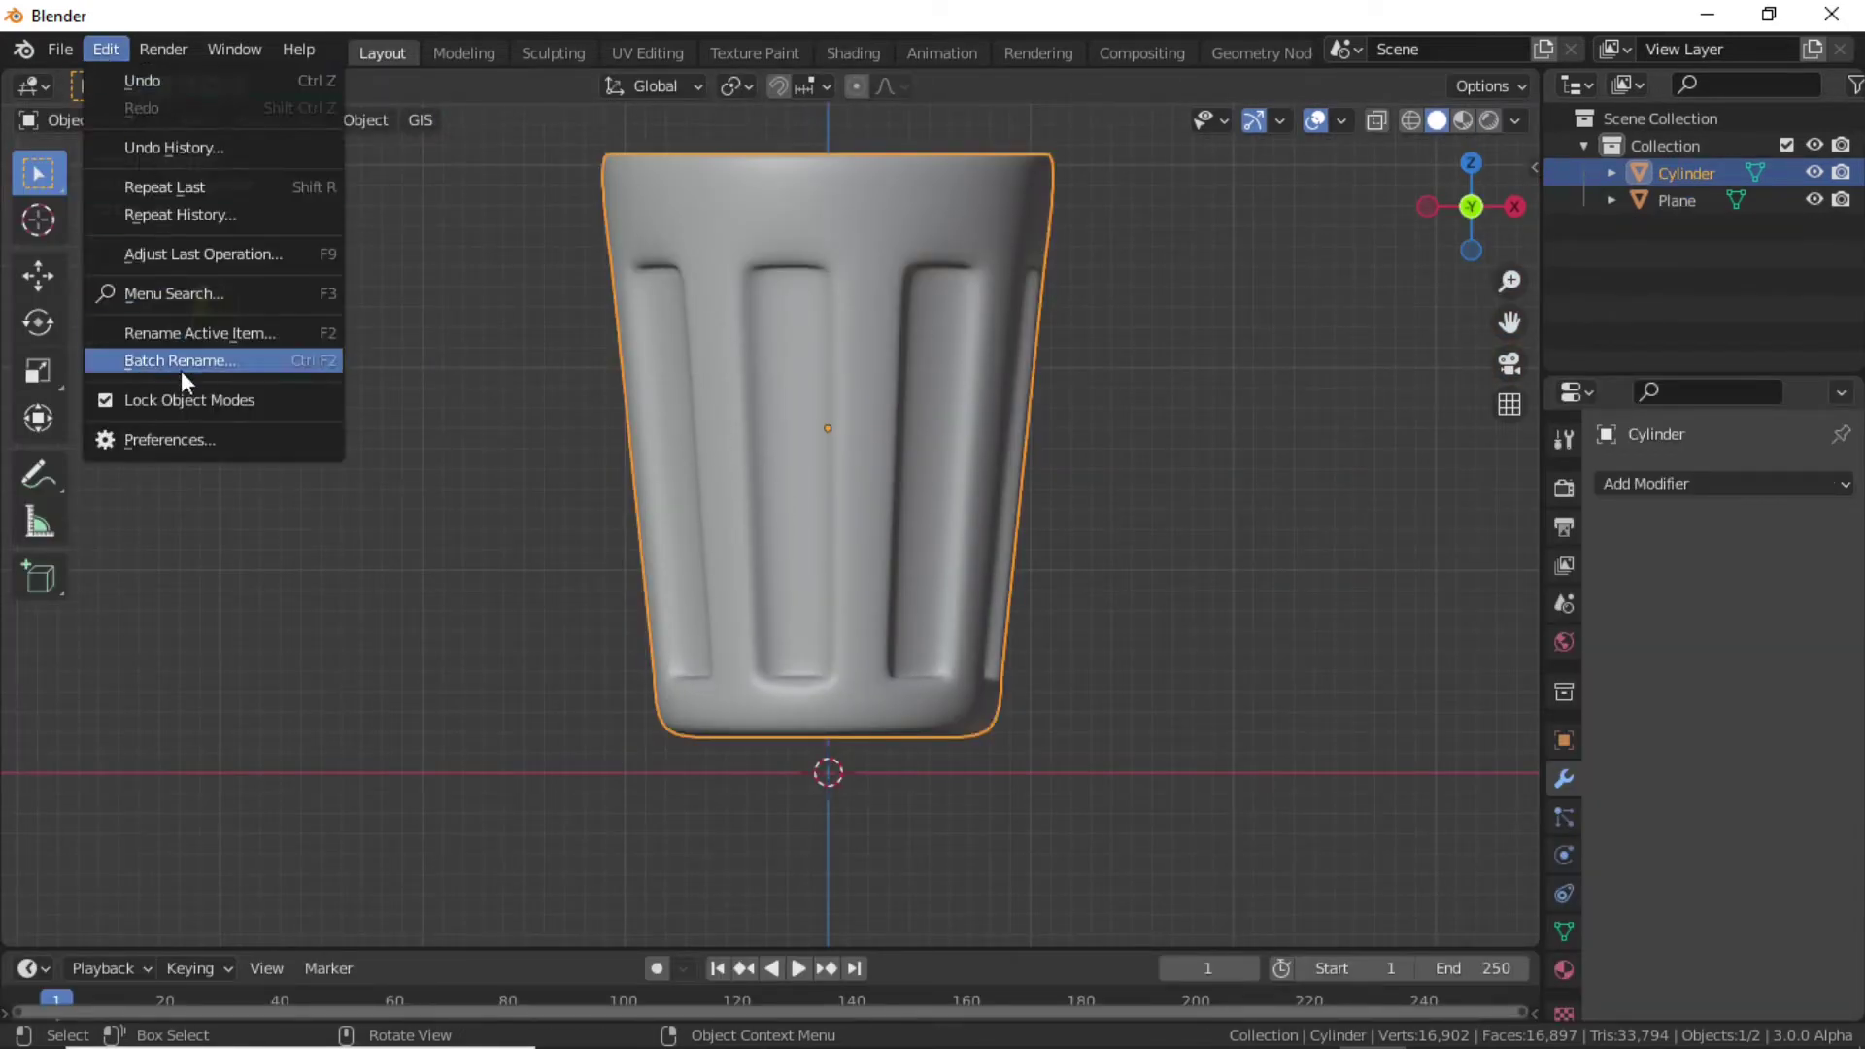
pyautogui.click(208, 440)
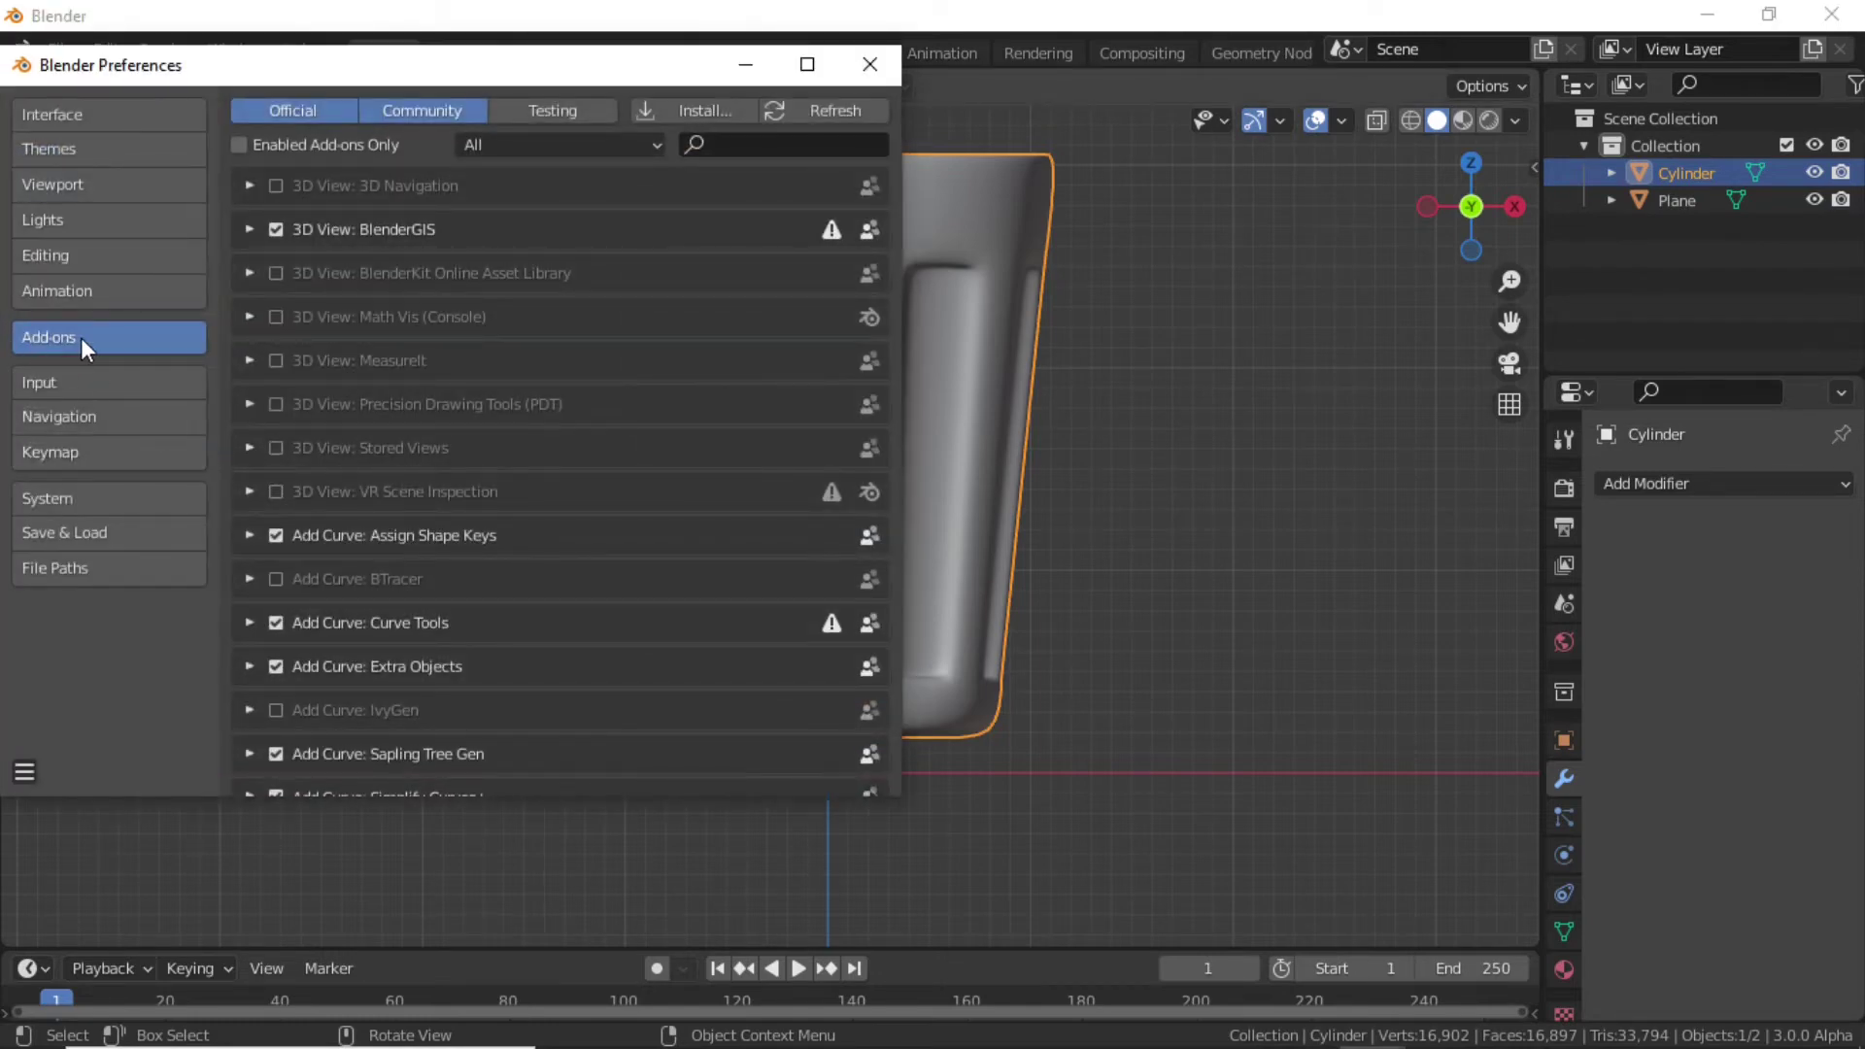
pyautogui.click(766, 143)
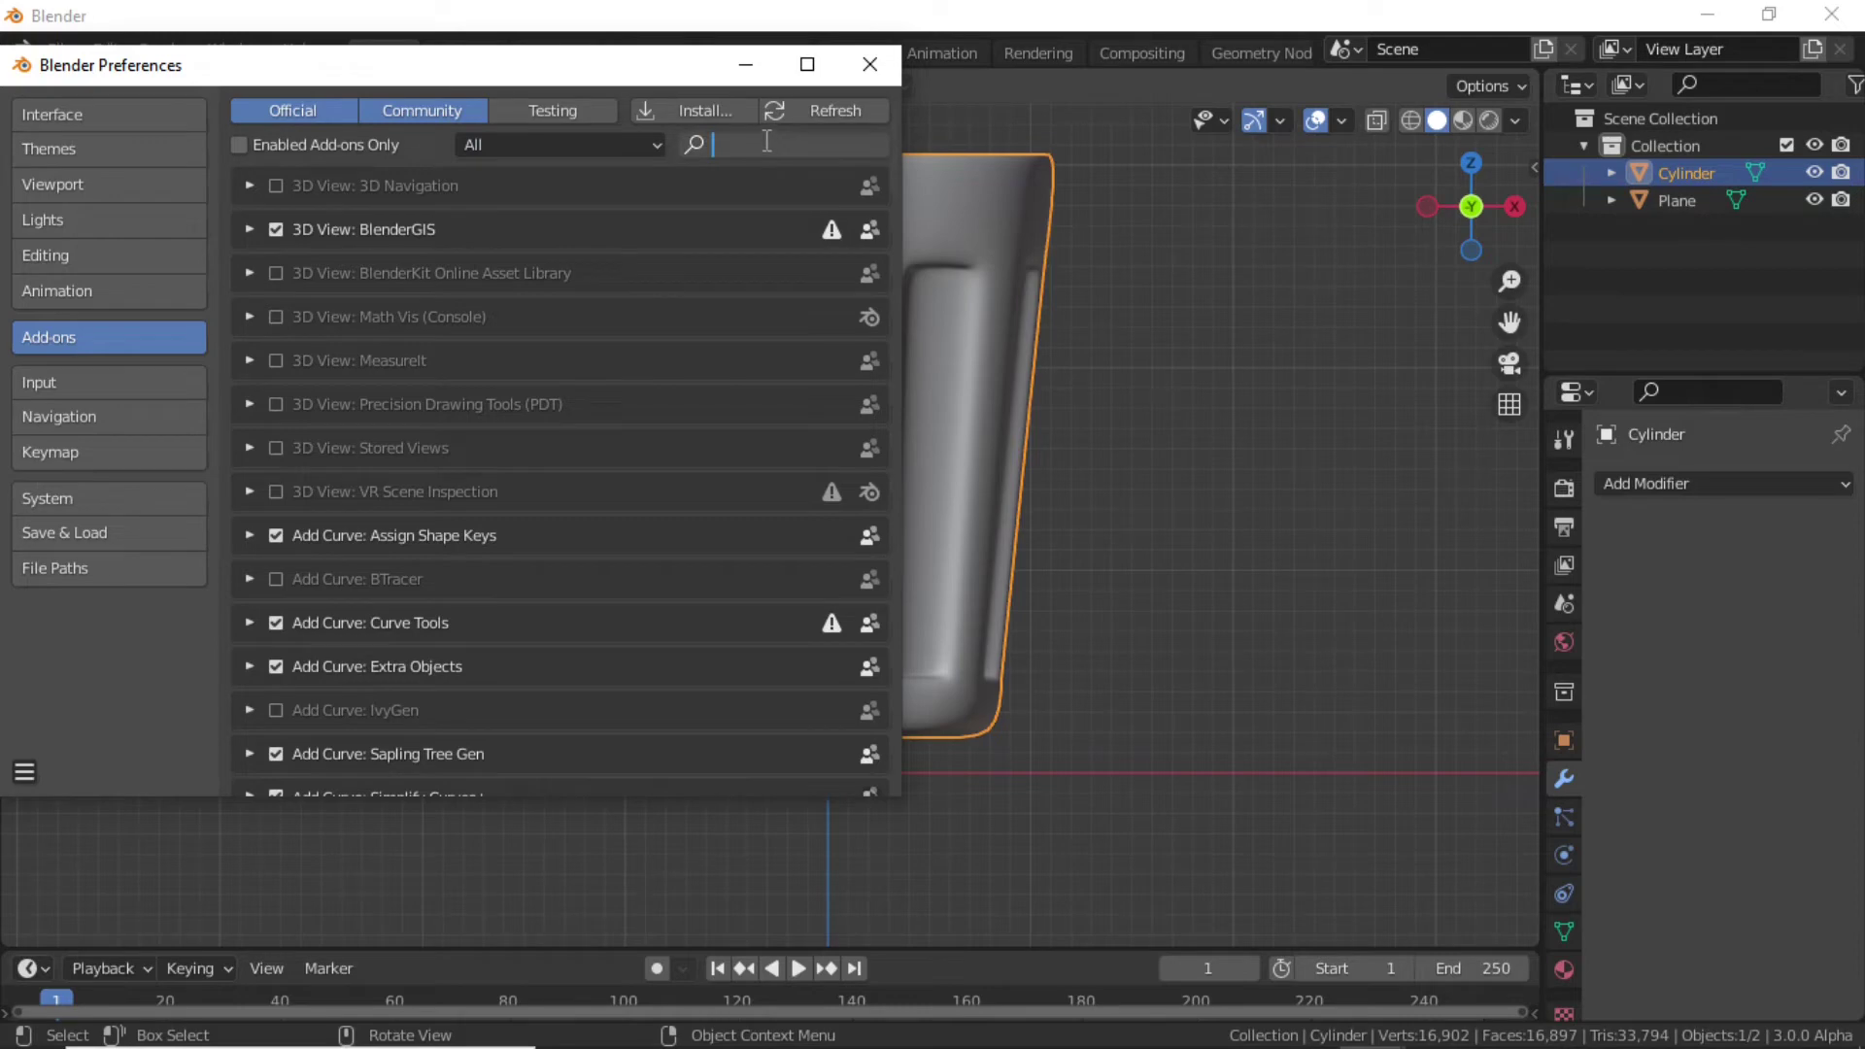
pyautogui.write('CELL')
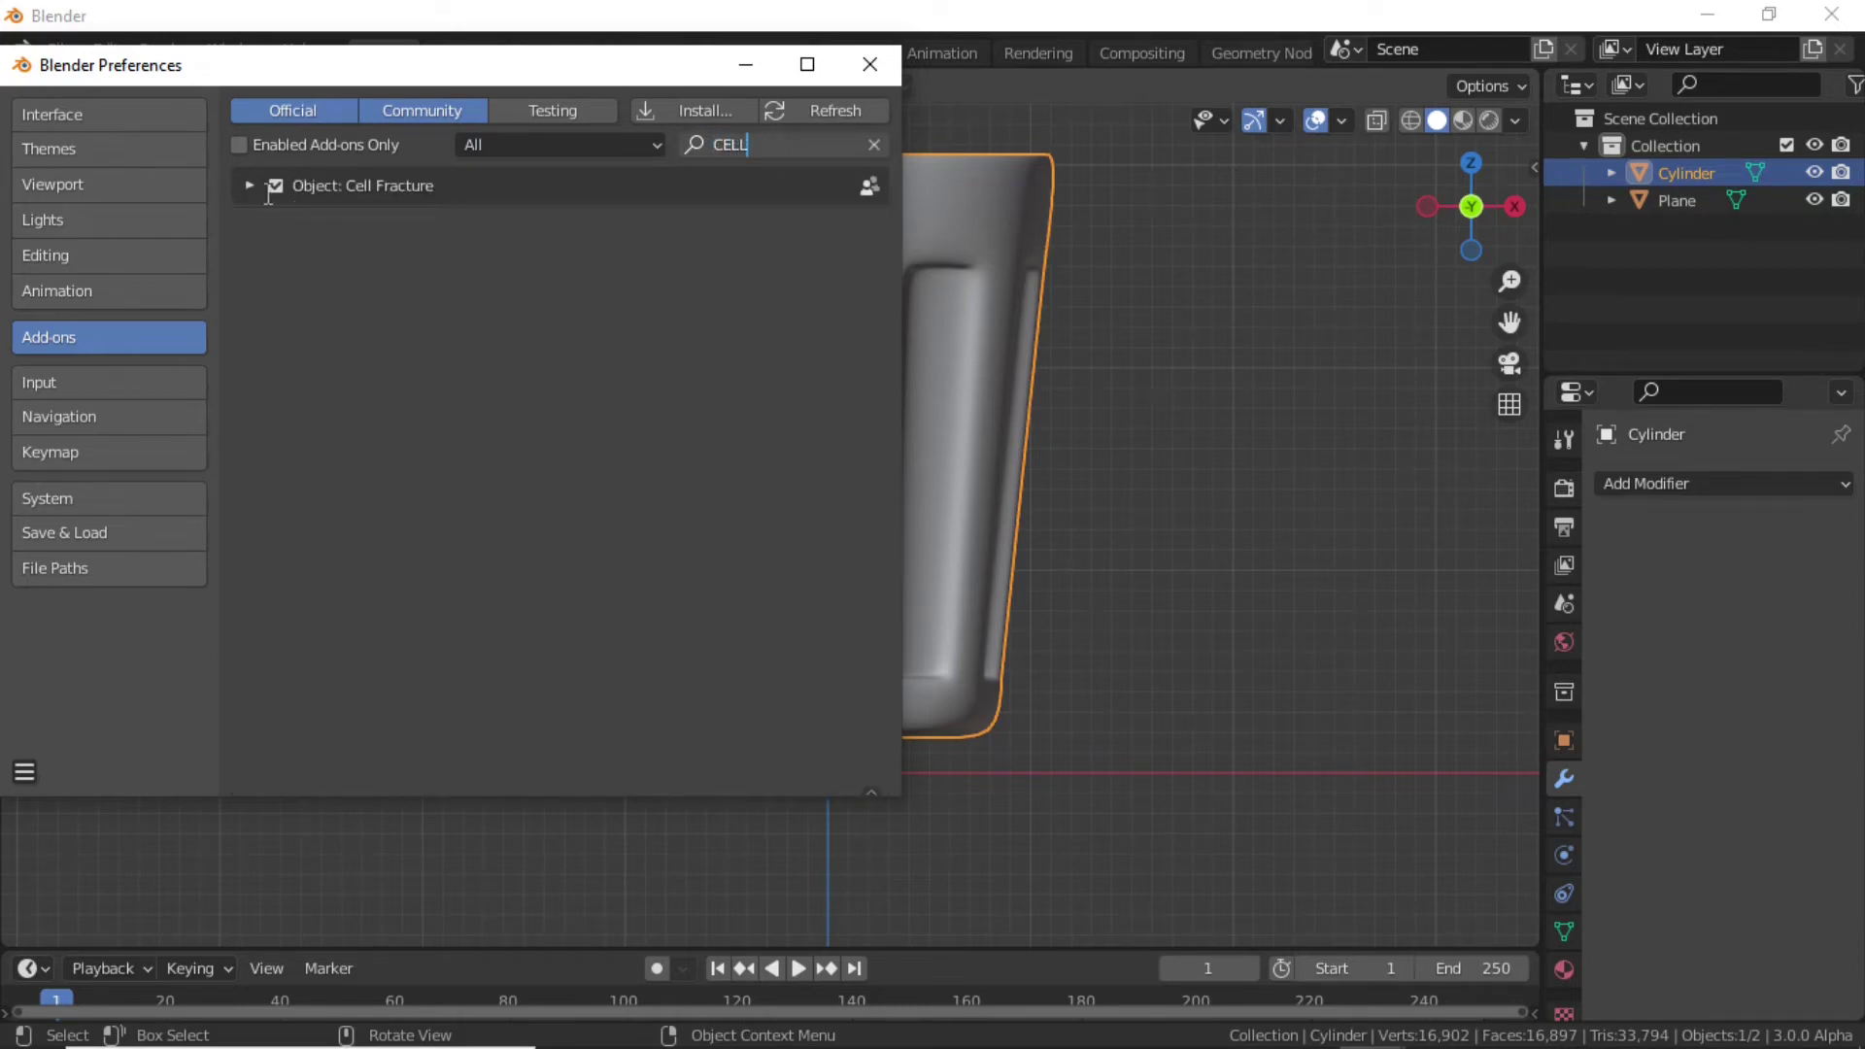
pyautogui.click(870, 65)
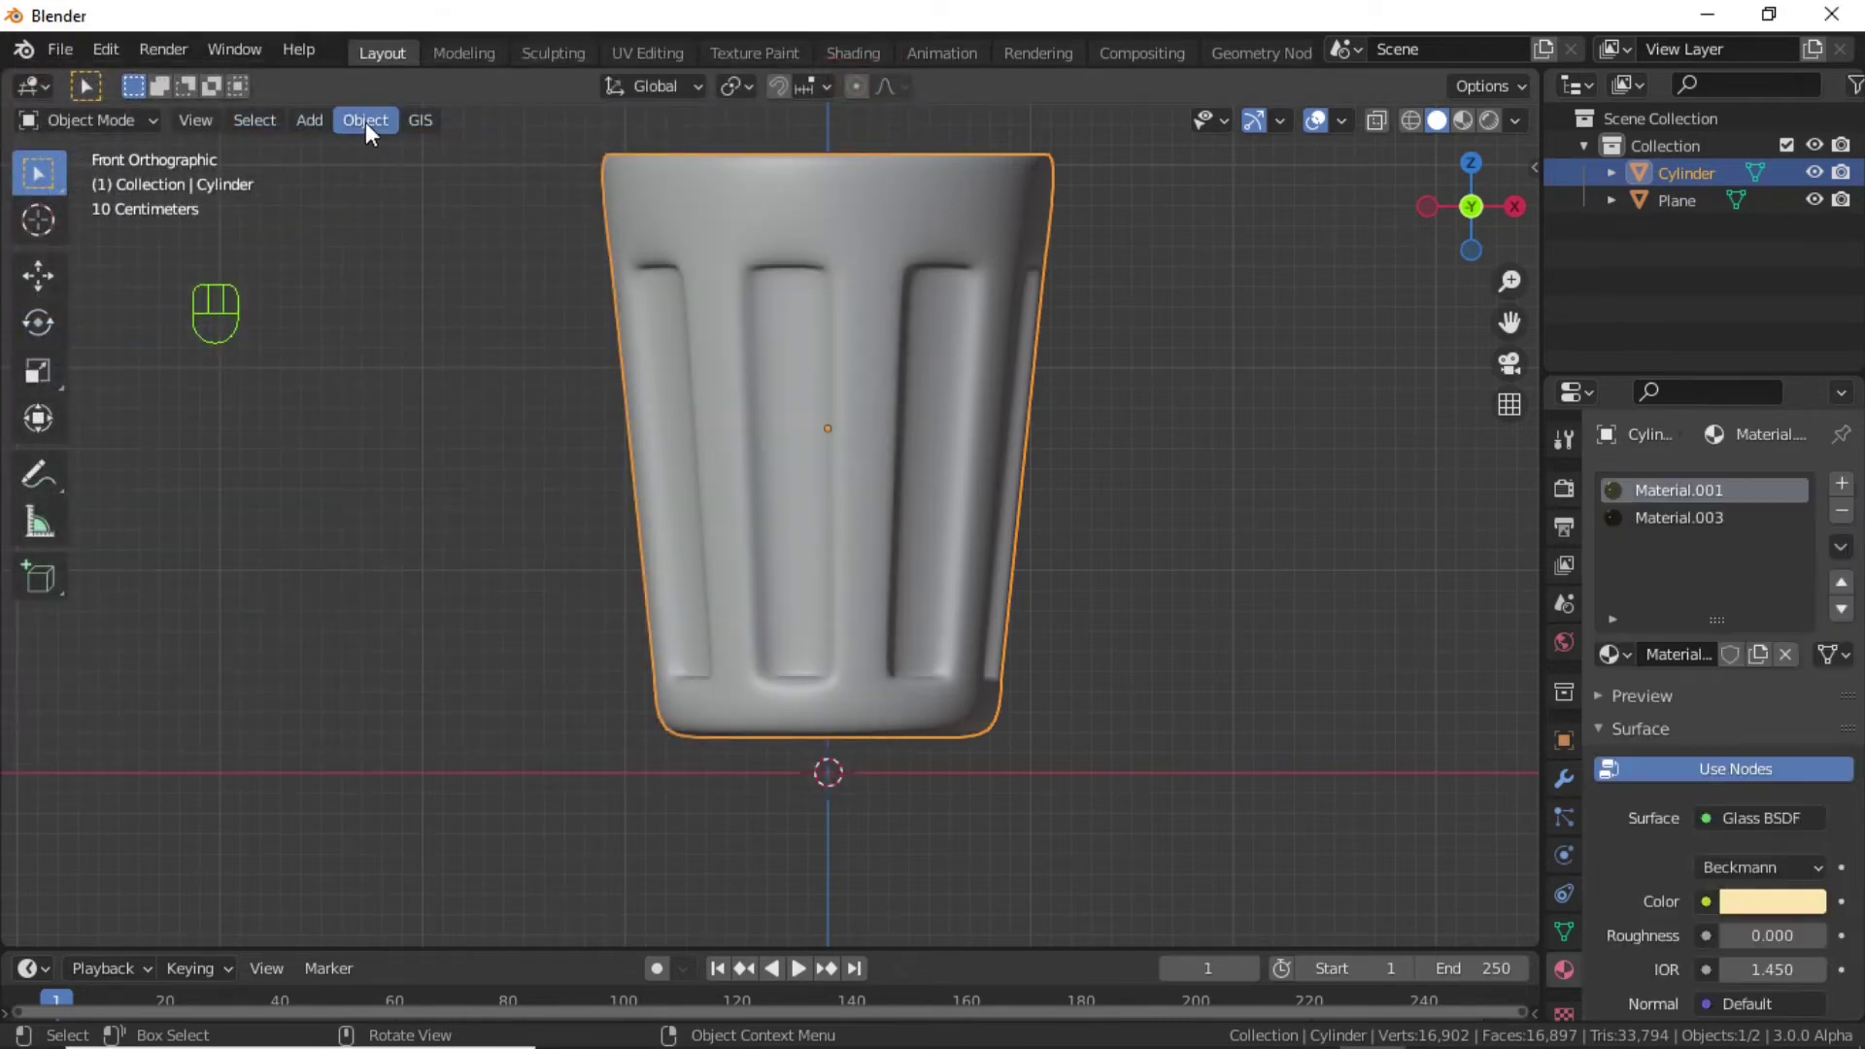
# Cell-fracture the glass from Own Verts and Own Particles, with a point source limit of 8 and interior material index 1.
pyautogui.click(366, 120)
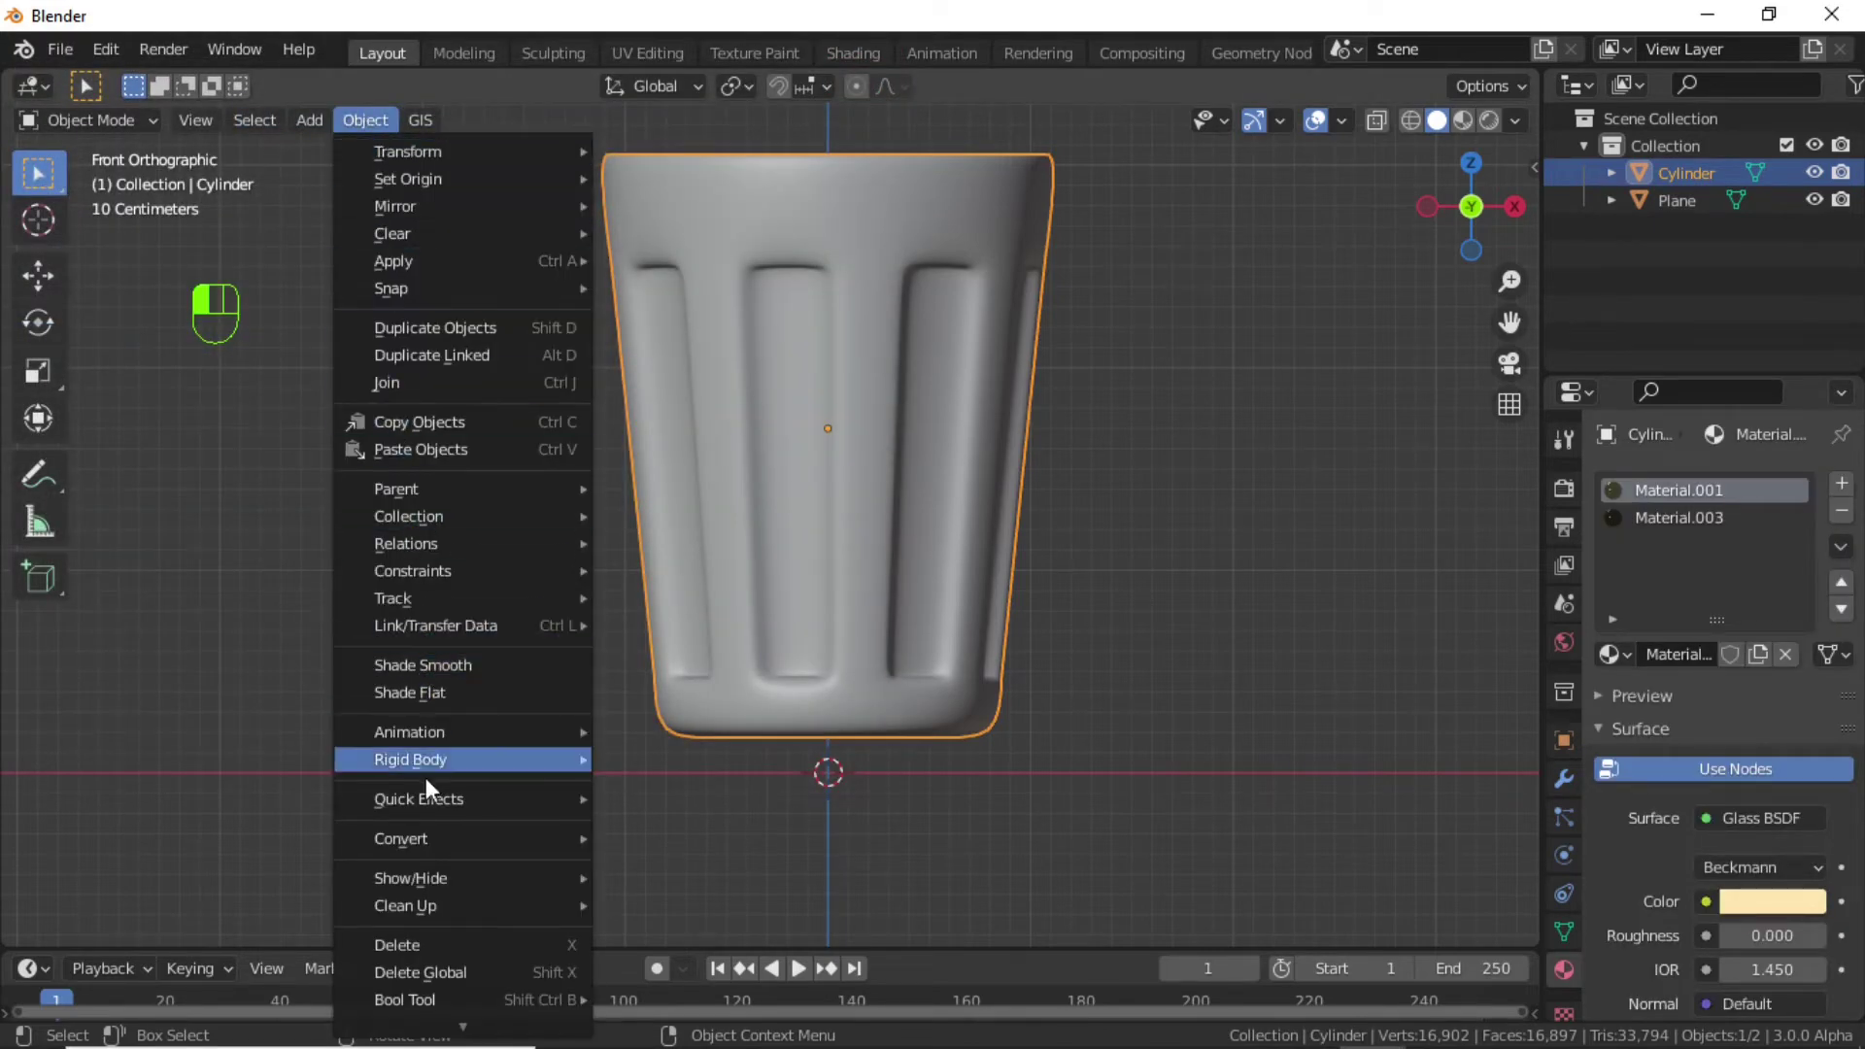
pyautogui.moveTo(392, 802)
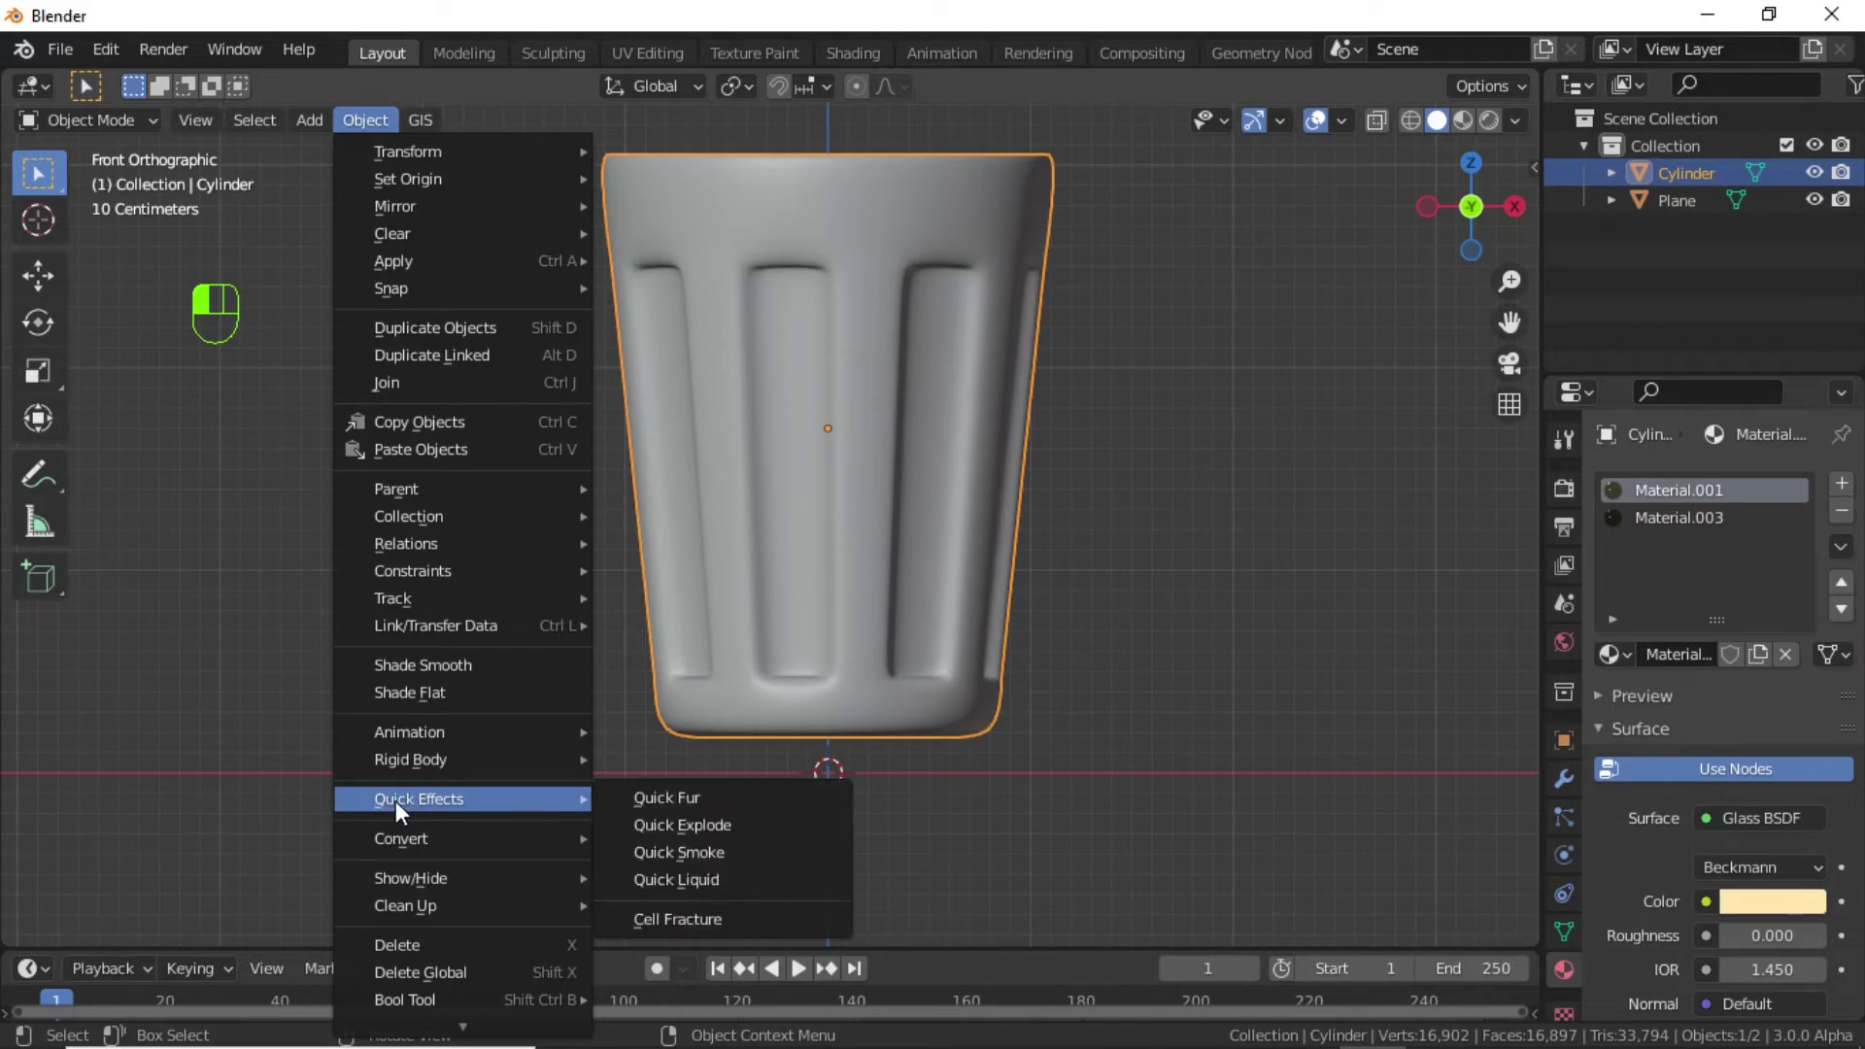
pyautogui.click(665, 915)
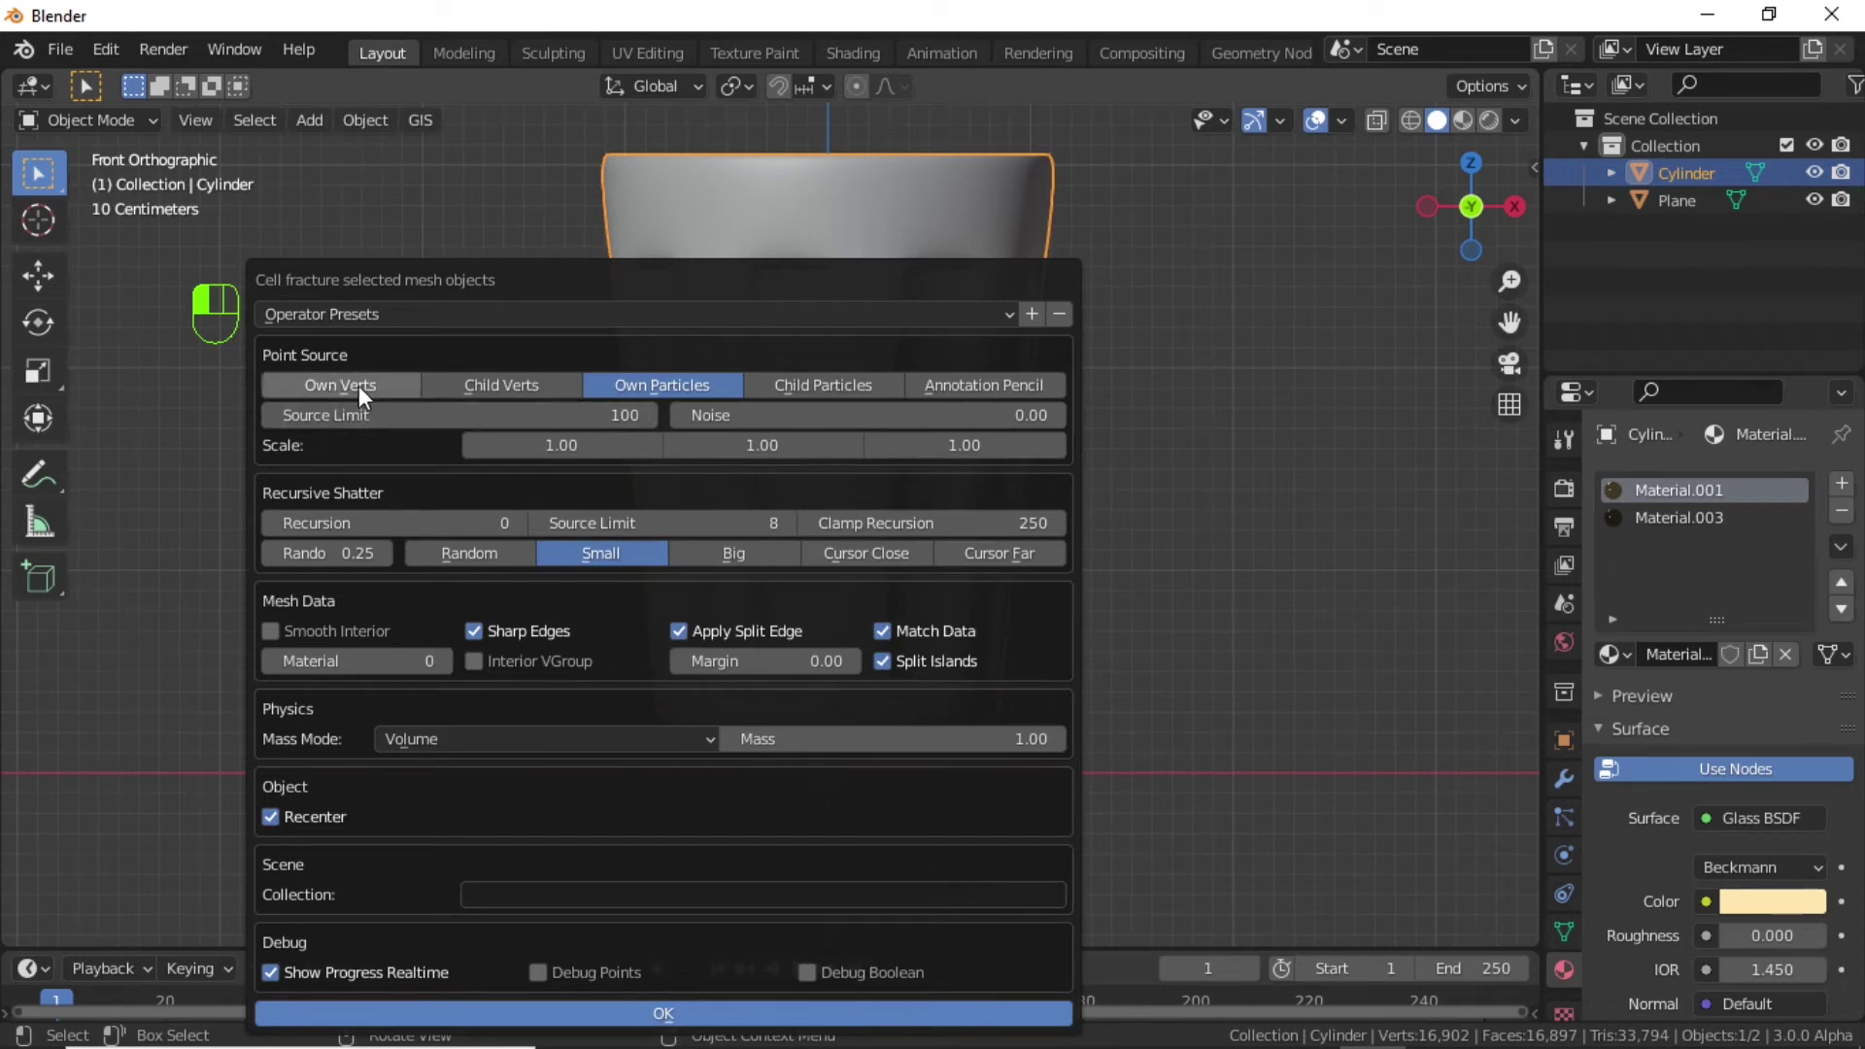
pyautogui.click(460, 416)
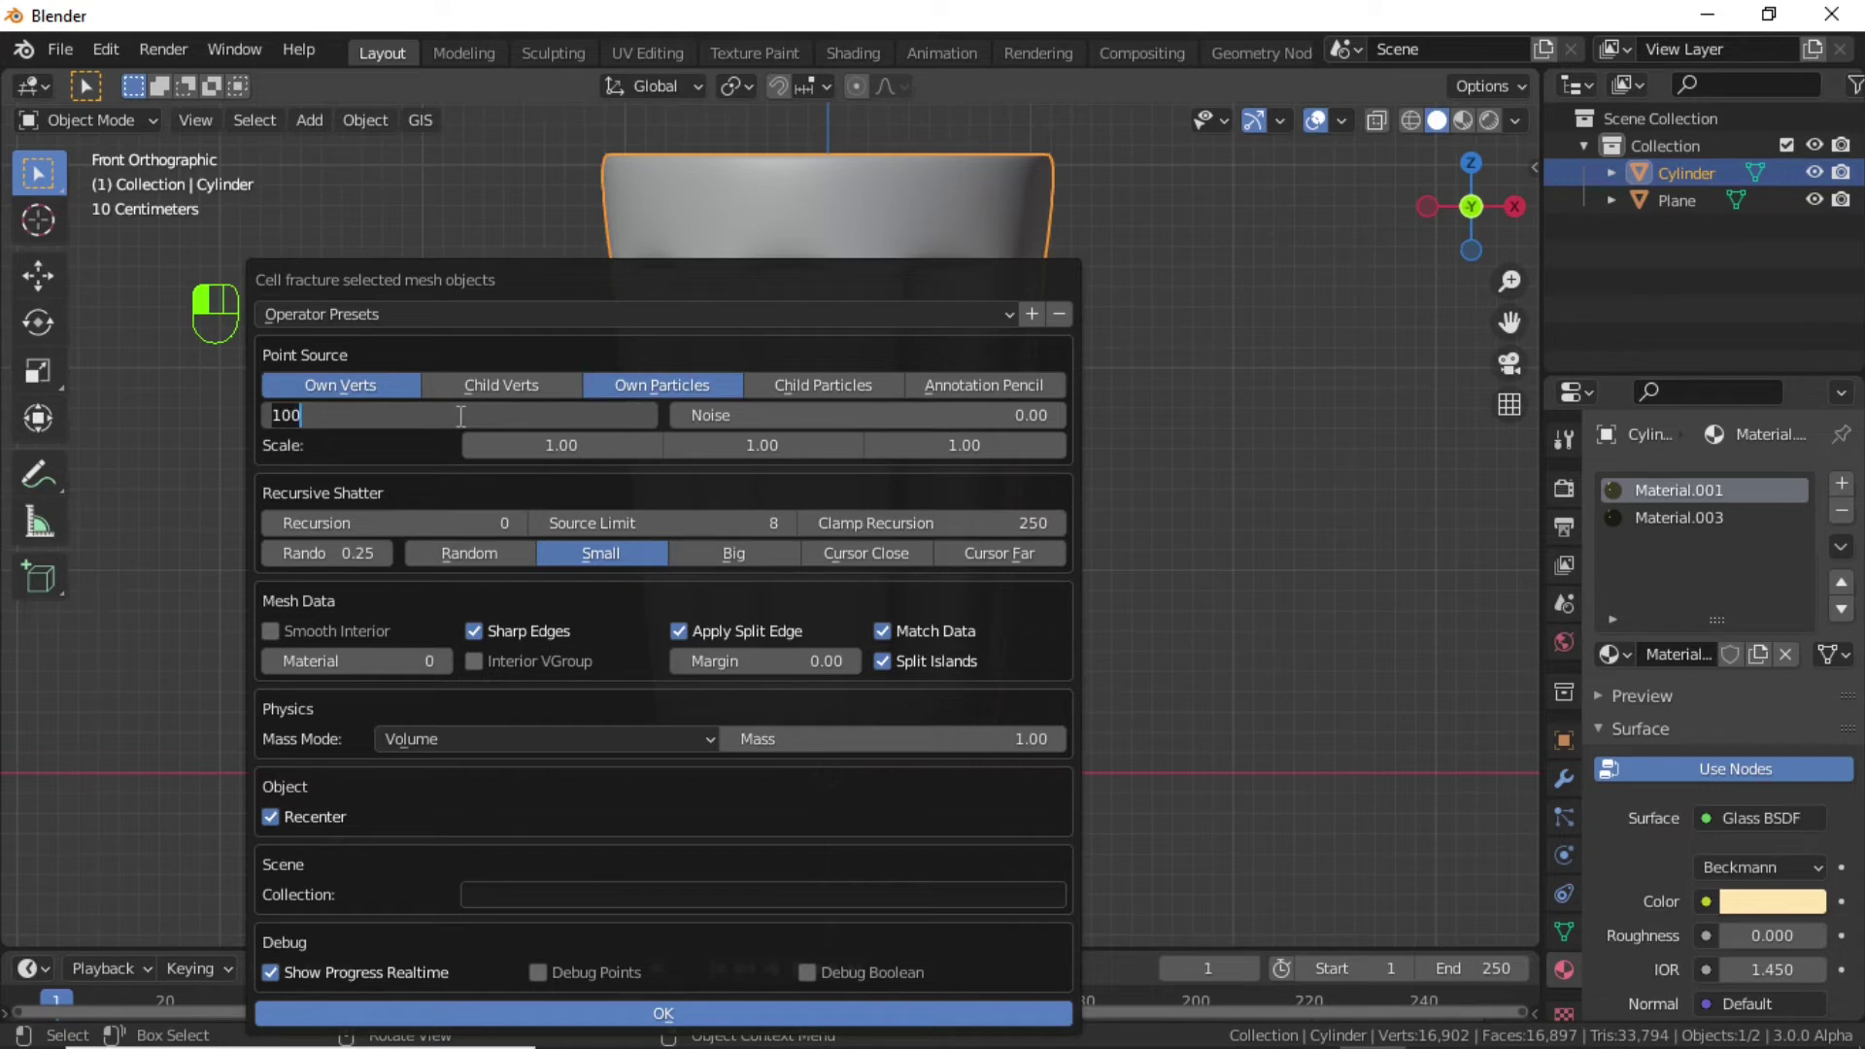
pyautogui.write('8')
pyautogui.press('Return')
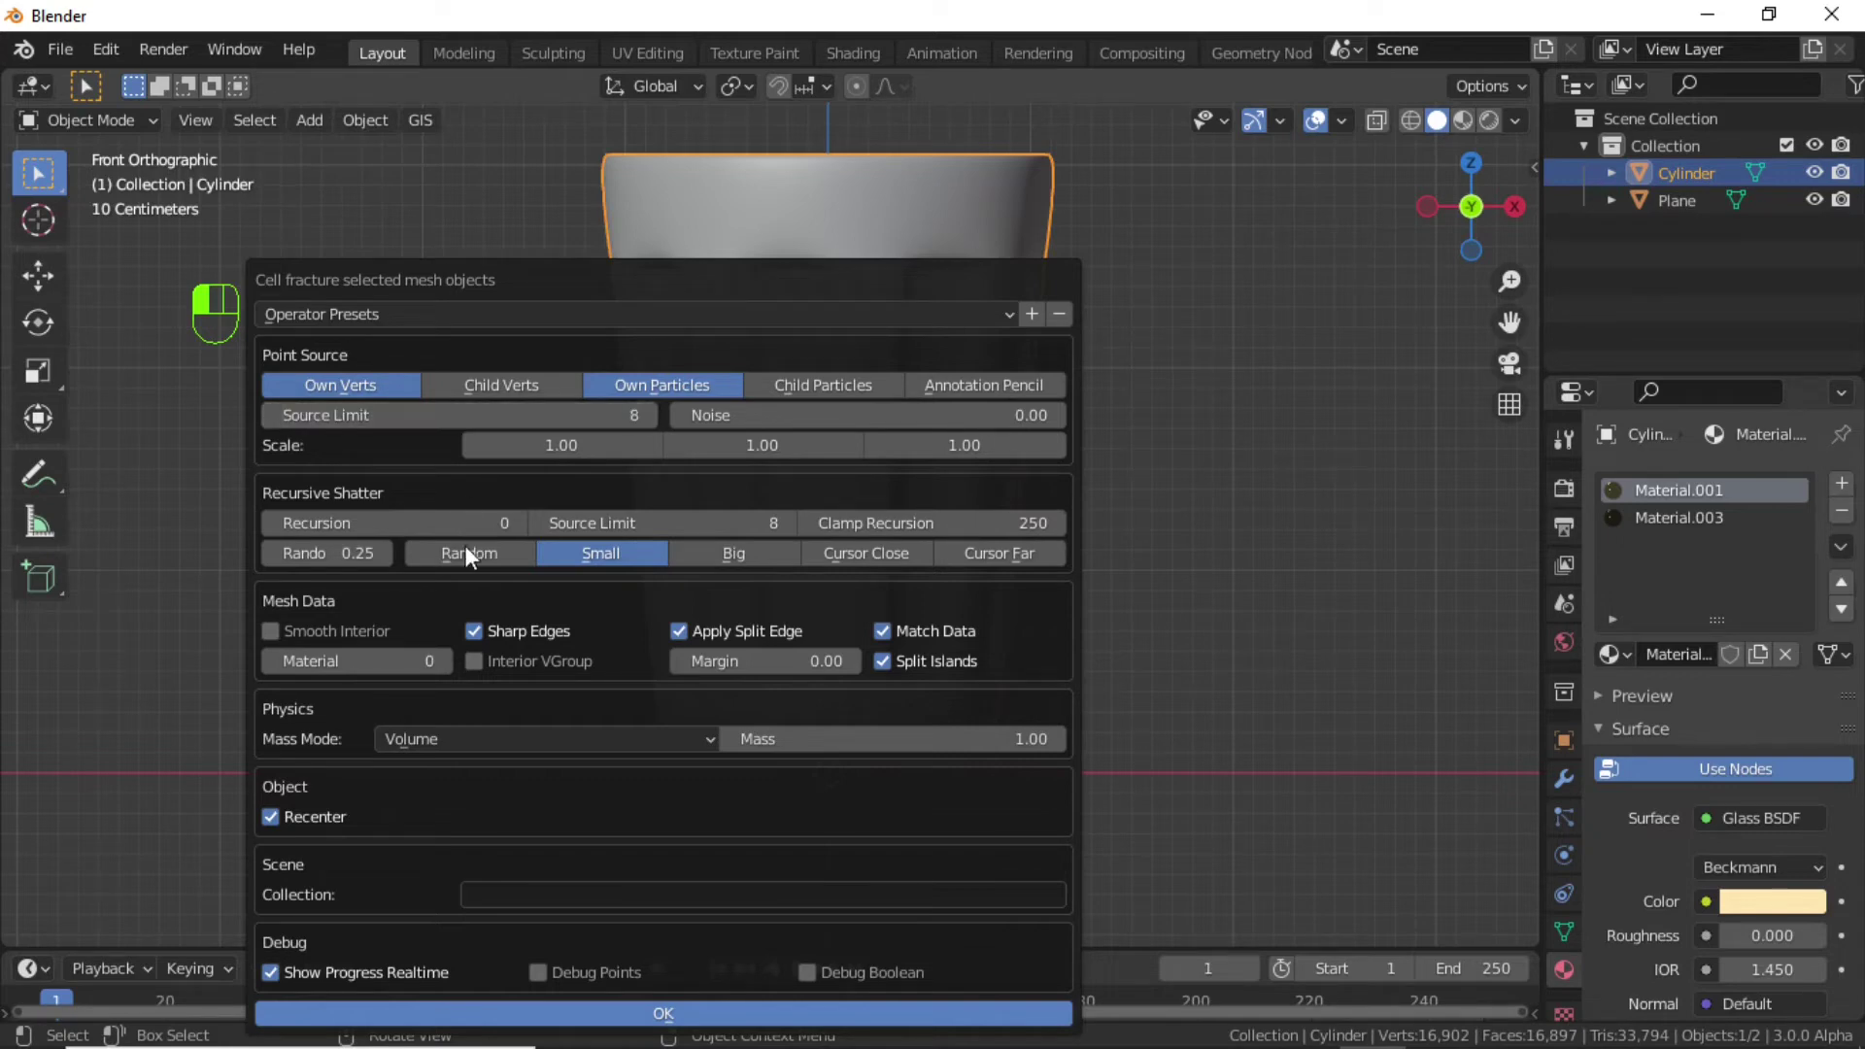
pyautogui.click(449, 666)
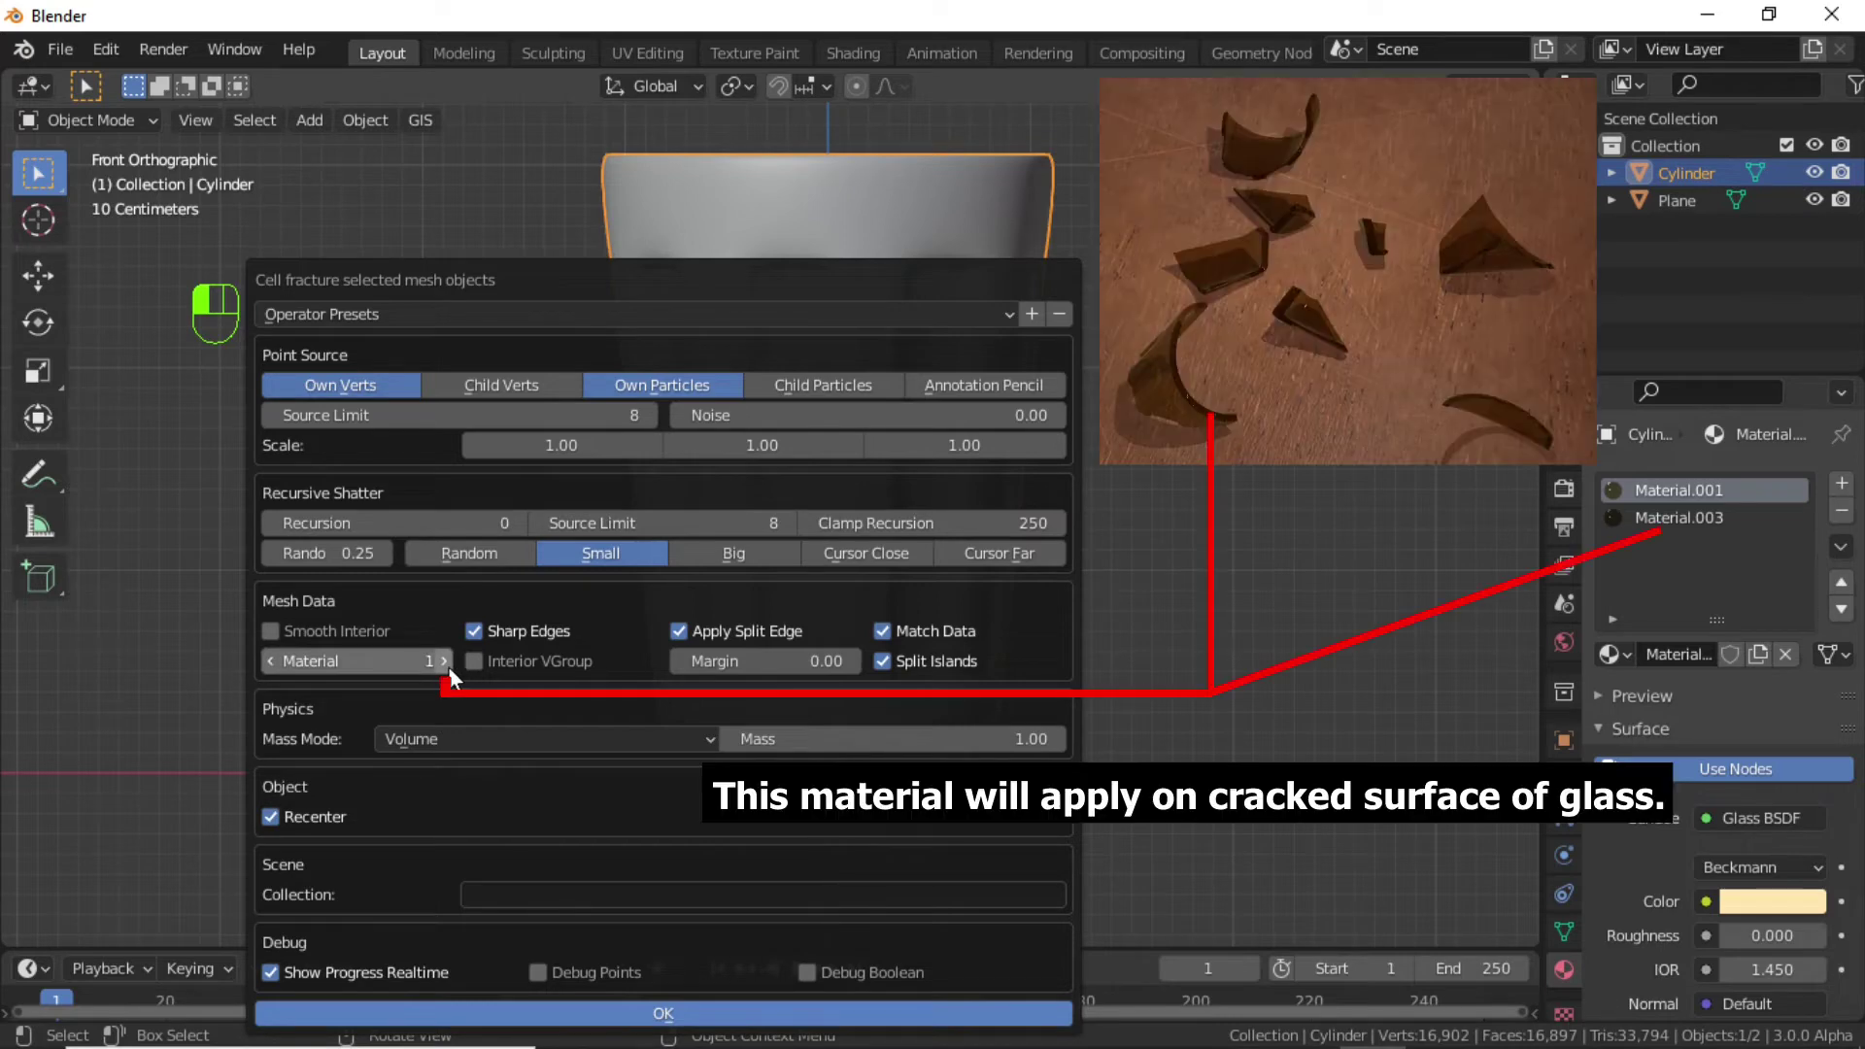
pyautogui.click(663, 1015)
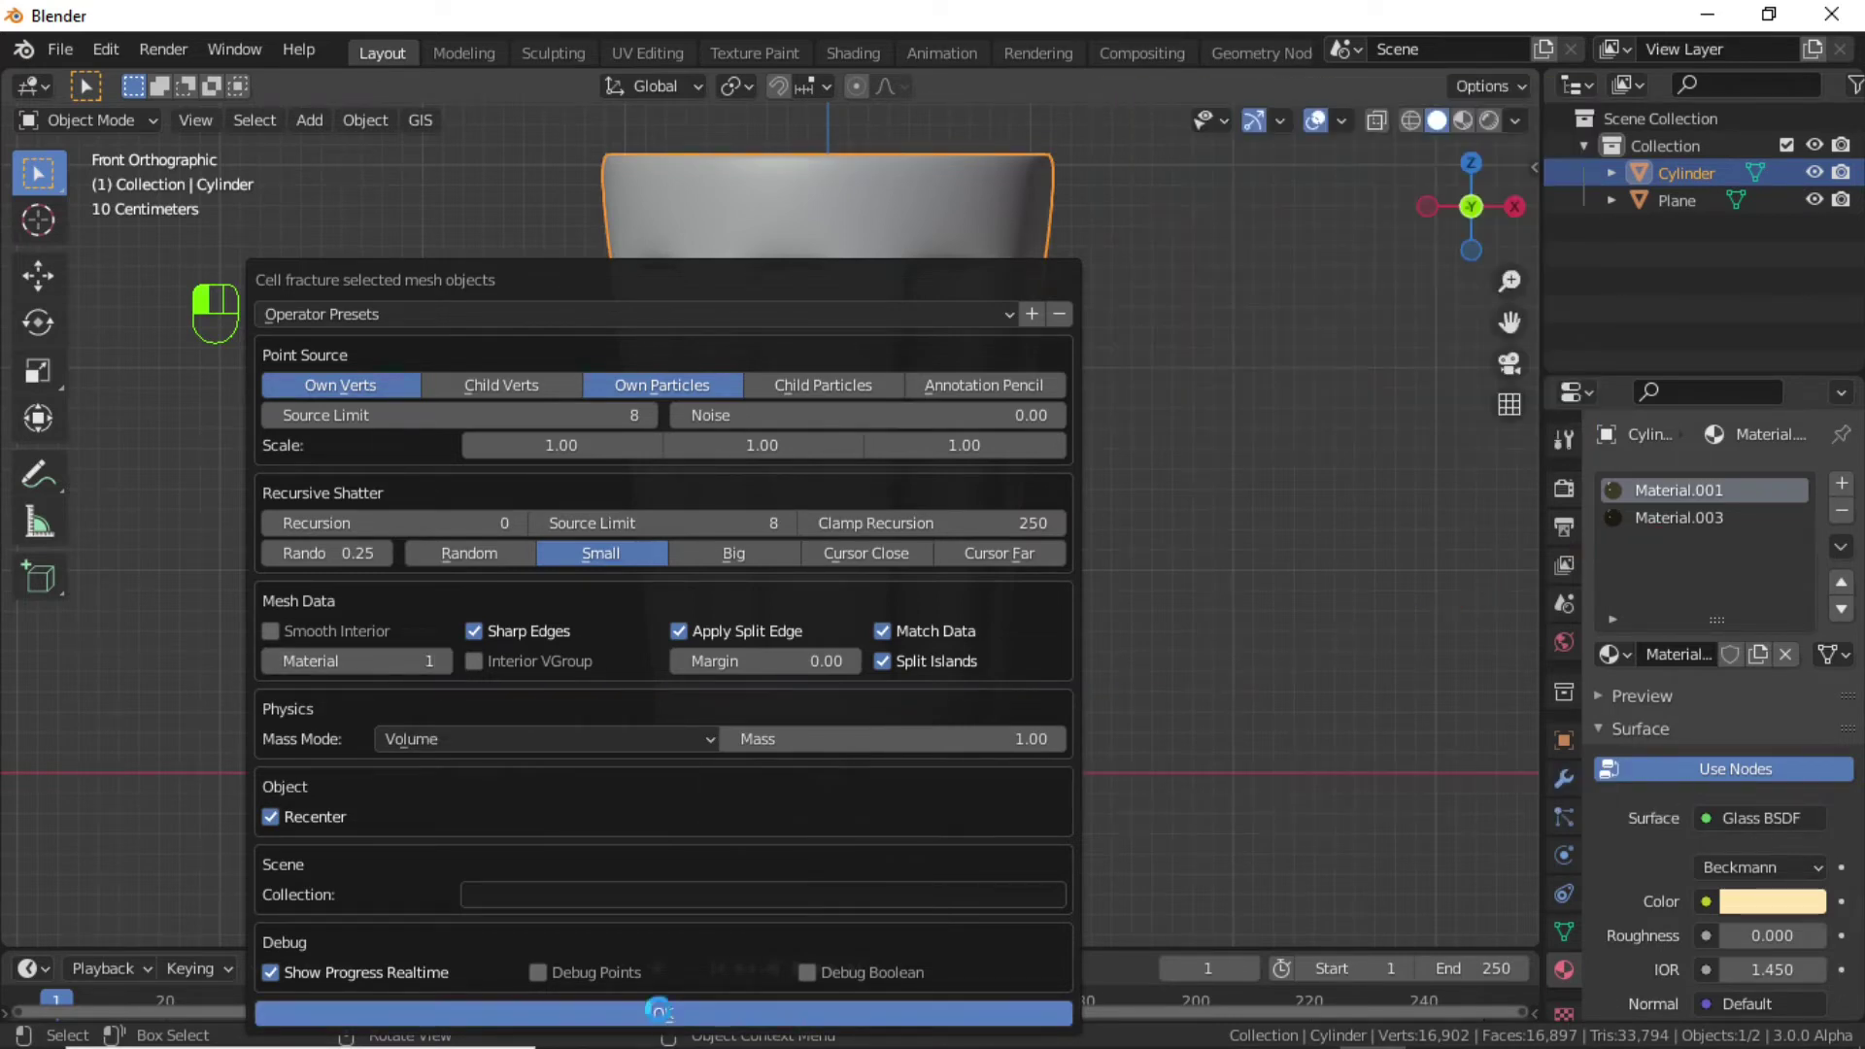
# Set the origins of all the fractured glass pieces to their own geometry.
pyautogui.moveTo(749, 583); pyautogui.dragTo(838, 424, button='middle')
pyautogui.rightClick(851, 404)
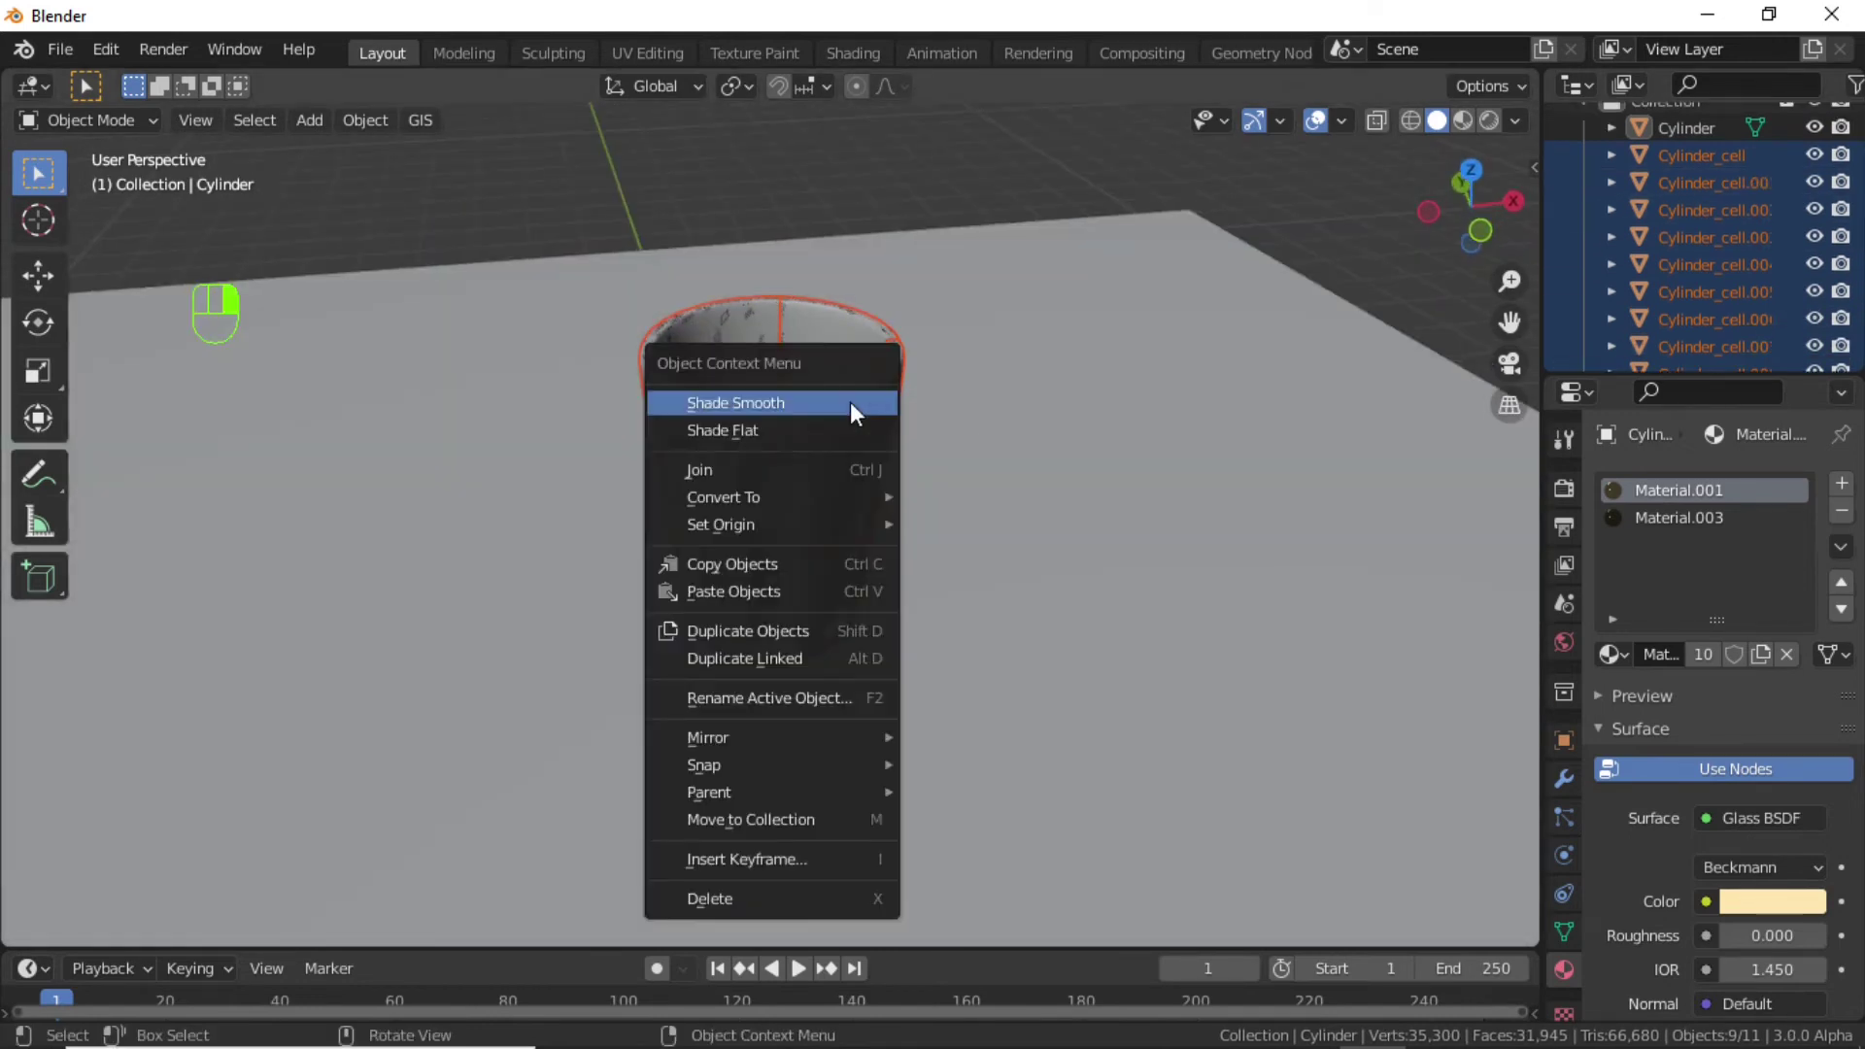
pyautogui.moveTo(707, 524)
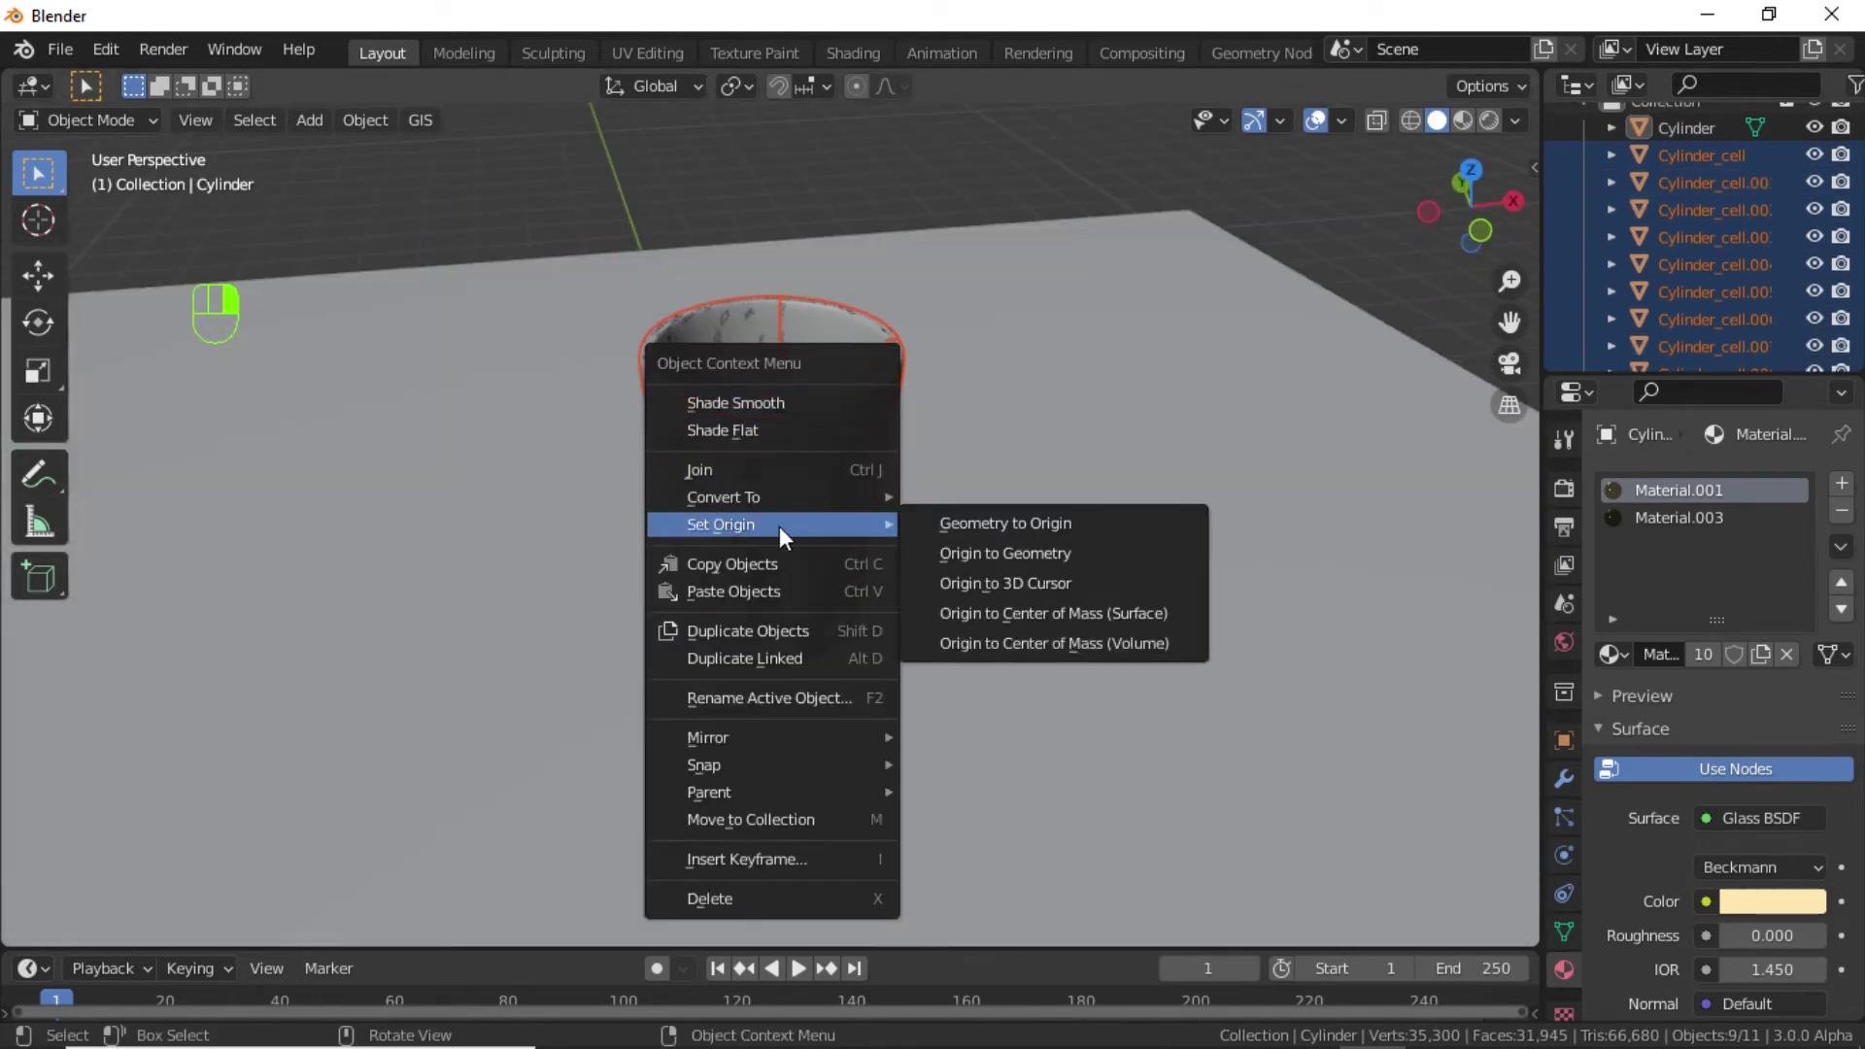
pyautogui.click(1068, 554)
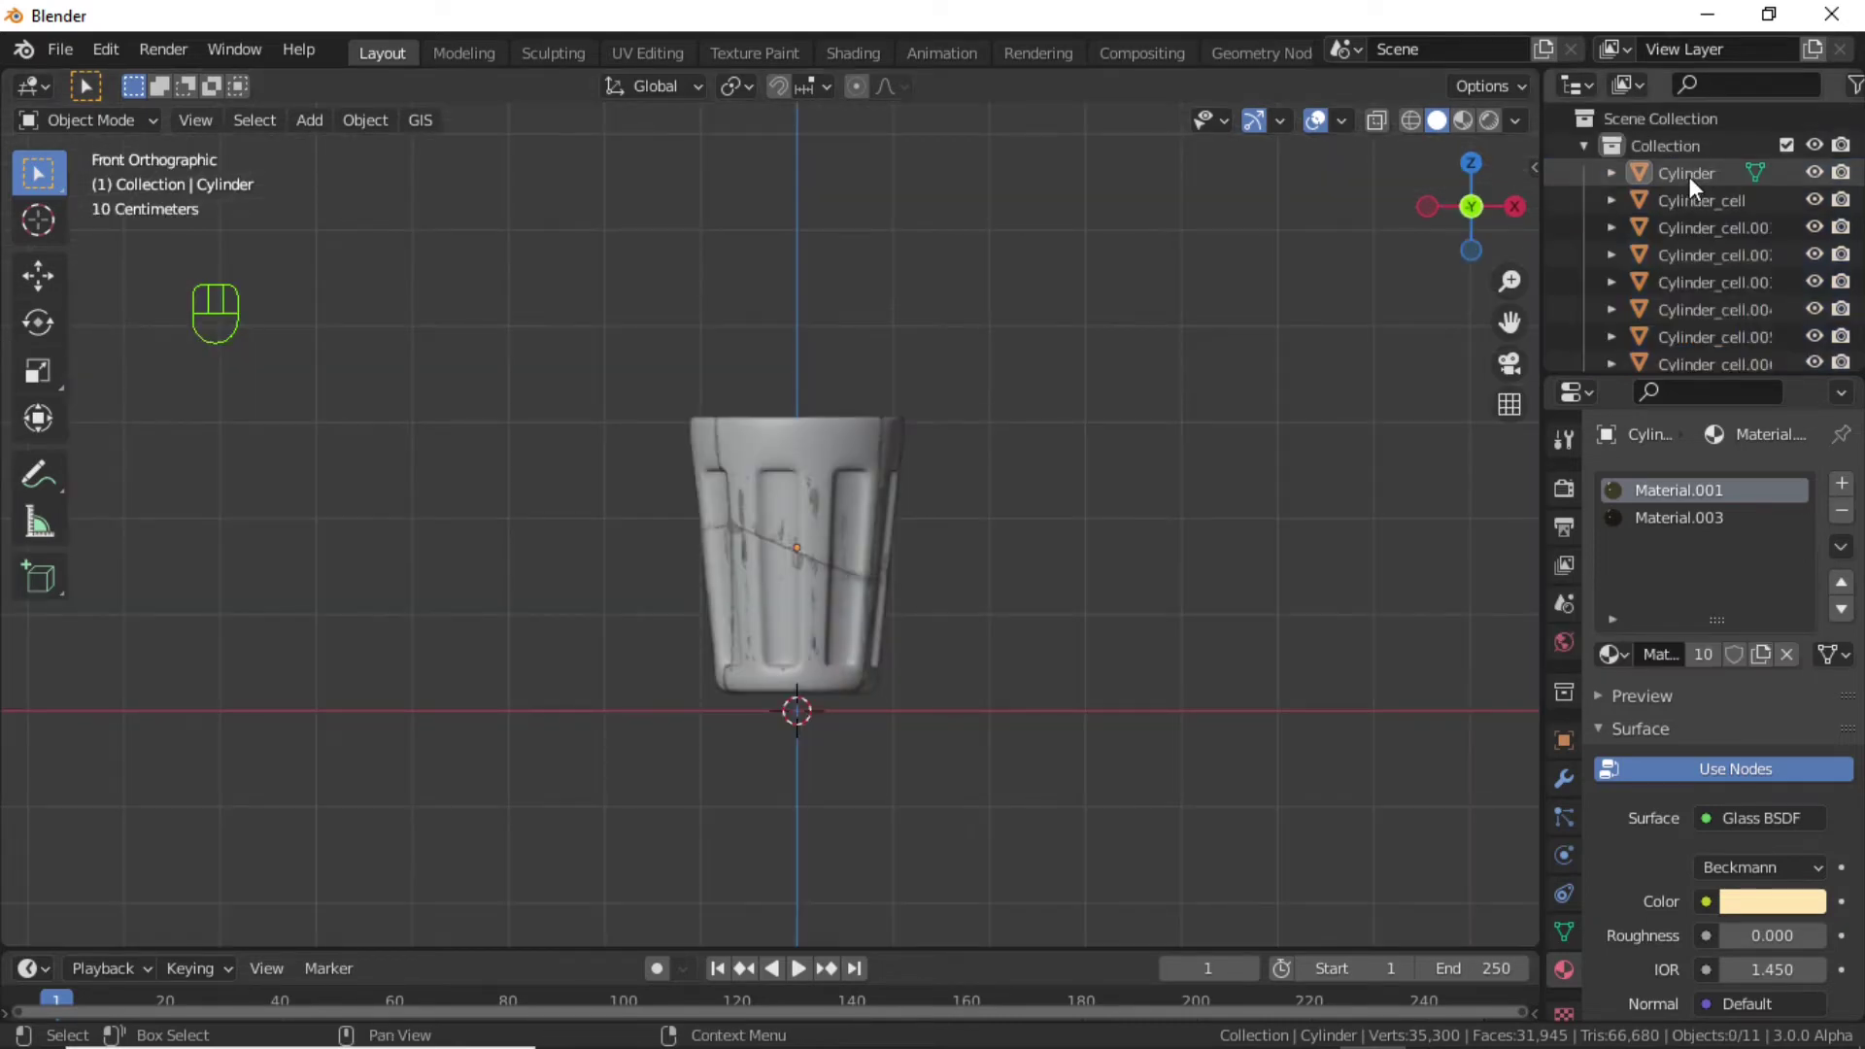
# Try moving the original Cylinder away from the fractured pieces in the front view.
pyautogui.click(1688, 175)
pyautogui.press('g')
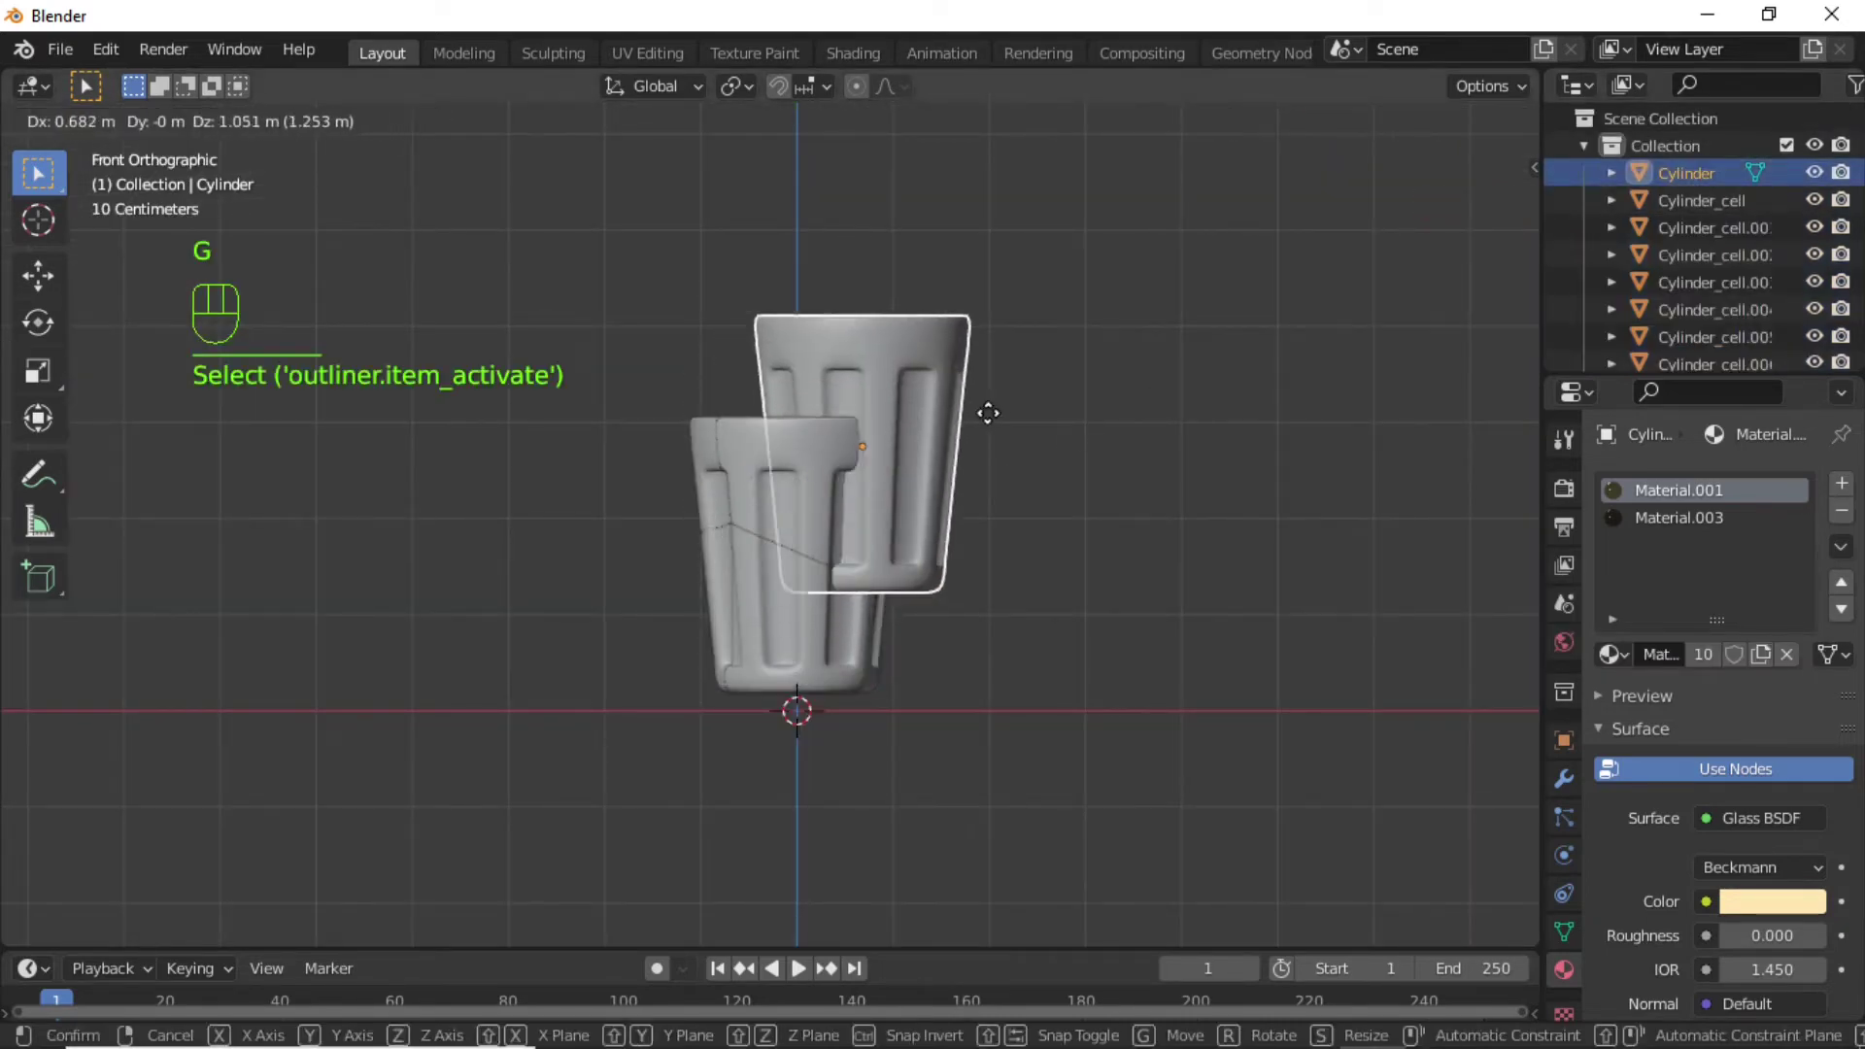
# Parent all nine fractured Cylinder_cell pieces to the original Cylinder with Object (Keep Transform).
pyautogui.click(1618, 201)
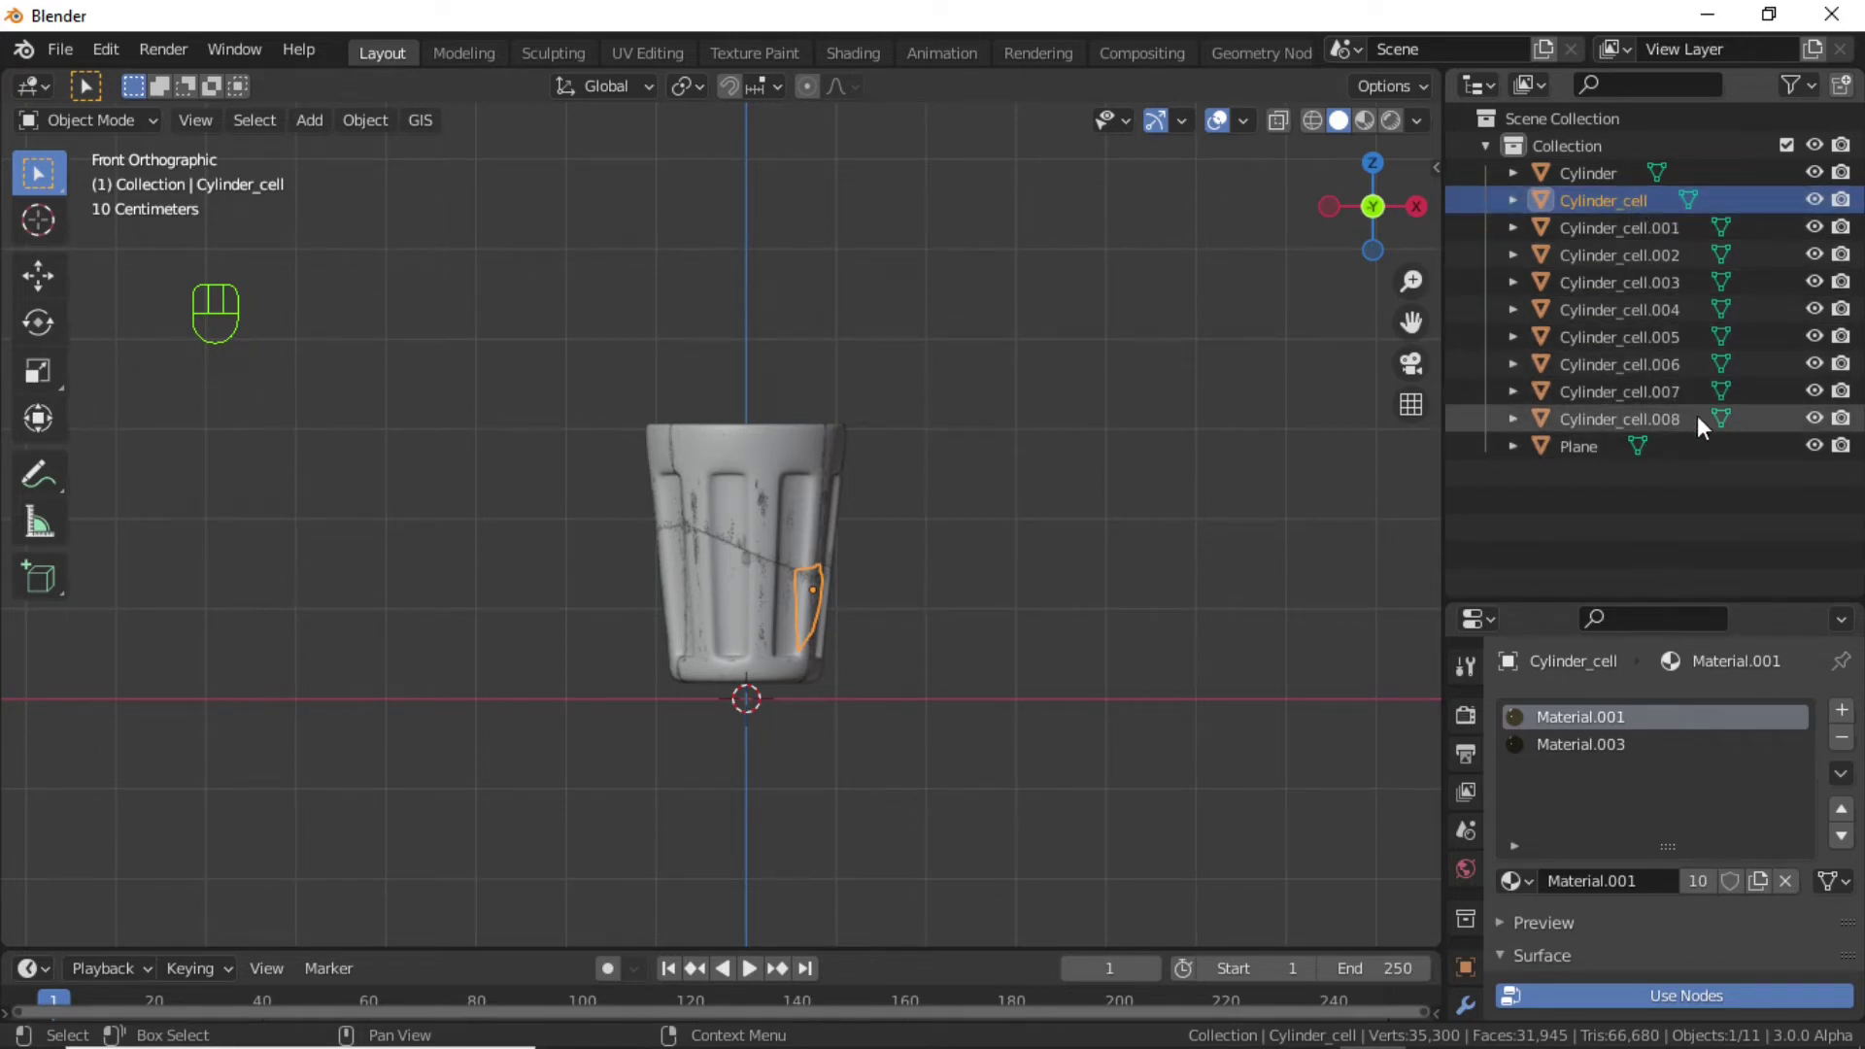
pyautogui.click(1605, 424)
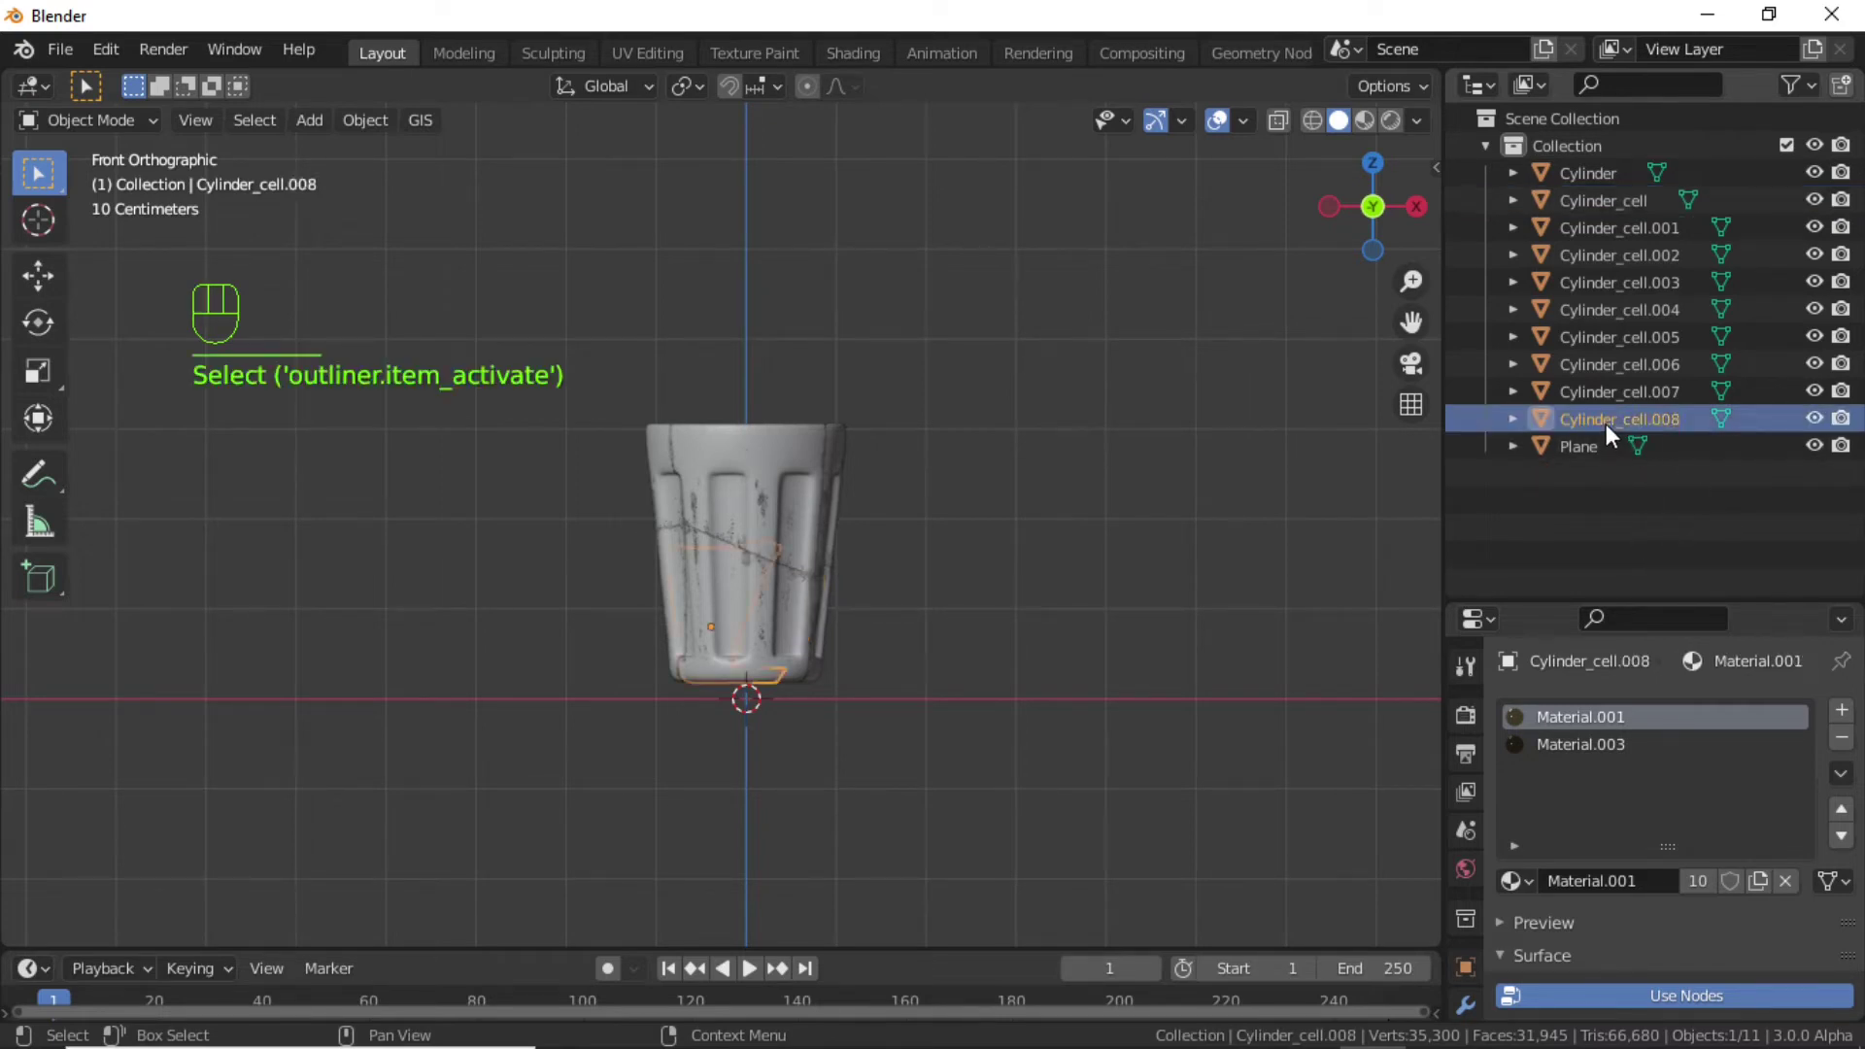
pyautogui.keyDown('shift'); pyautogui.click(1606, 175); pyautogui.keyUp('shift')
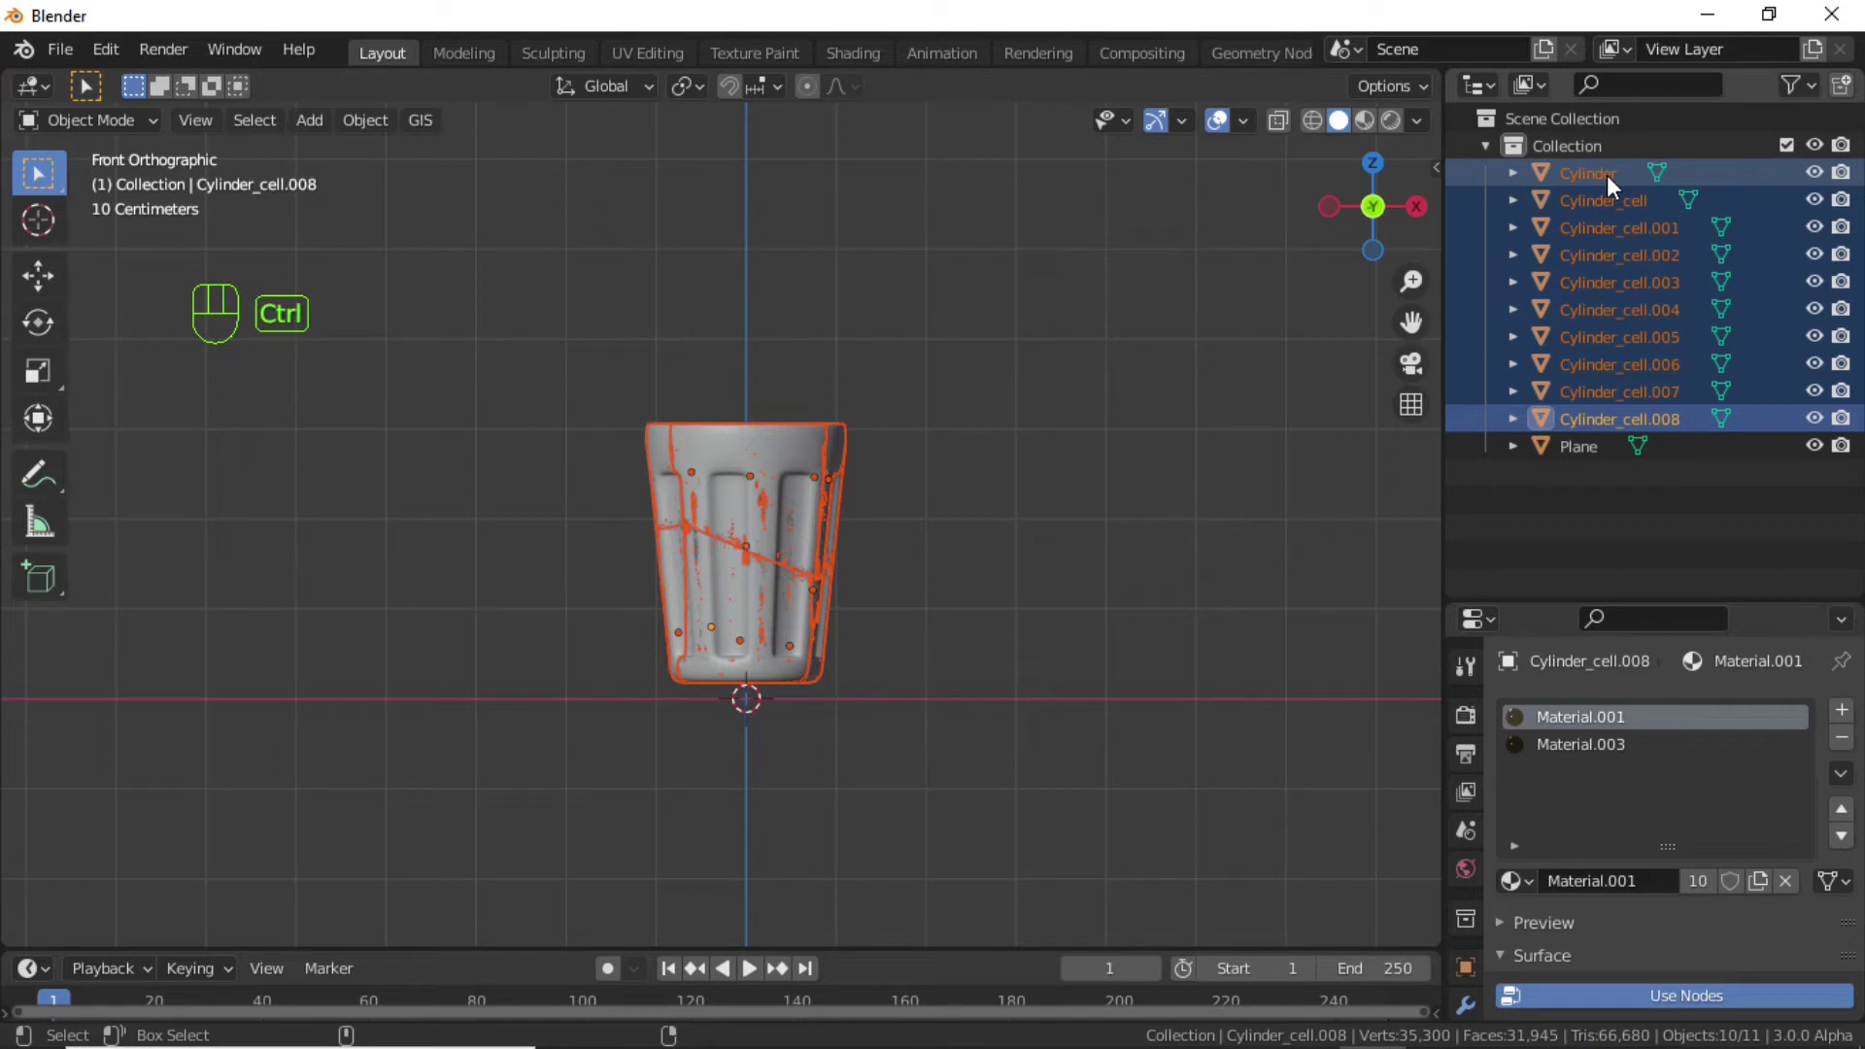
pyautogui.keyDown('ctrl'); pyautogui.click(1601, 173); pyautogui.keyUp('ctrl')
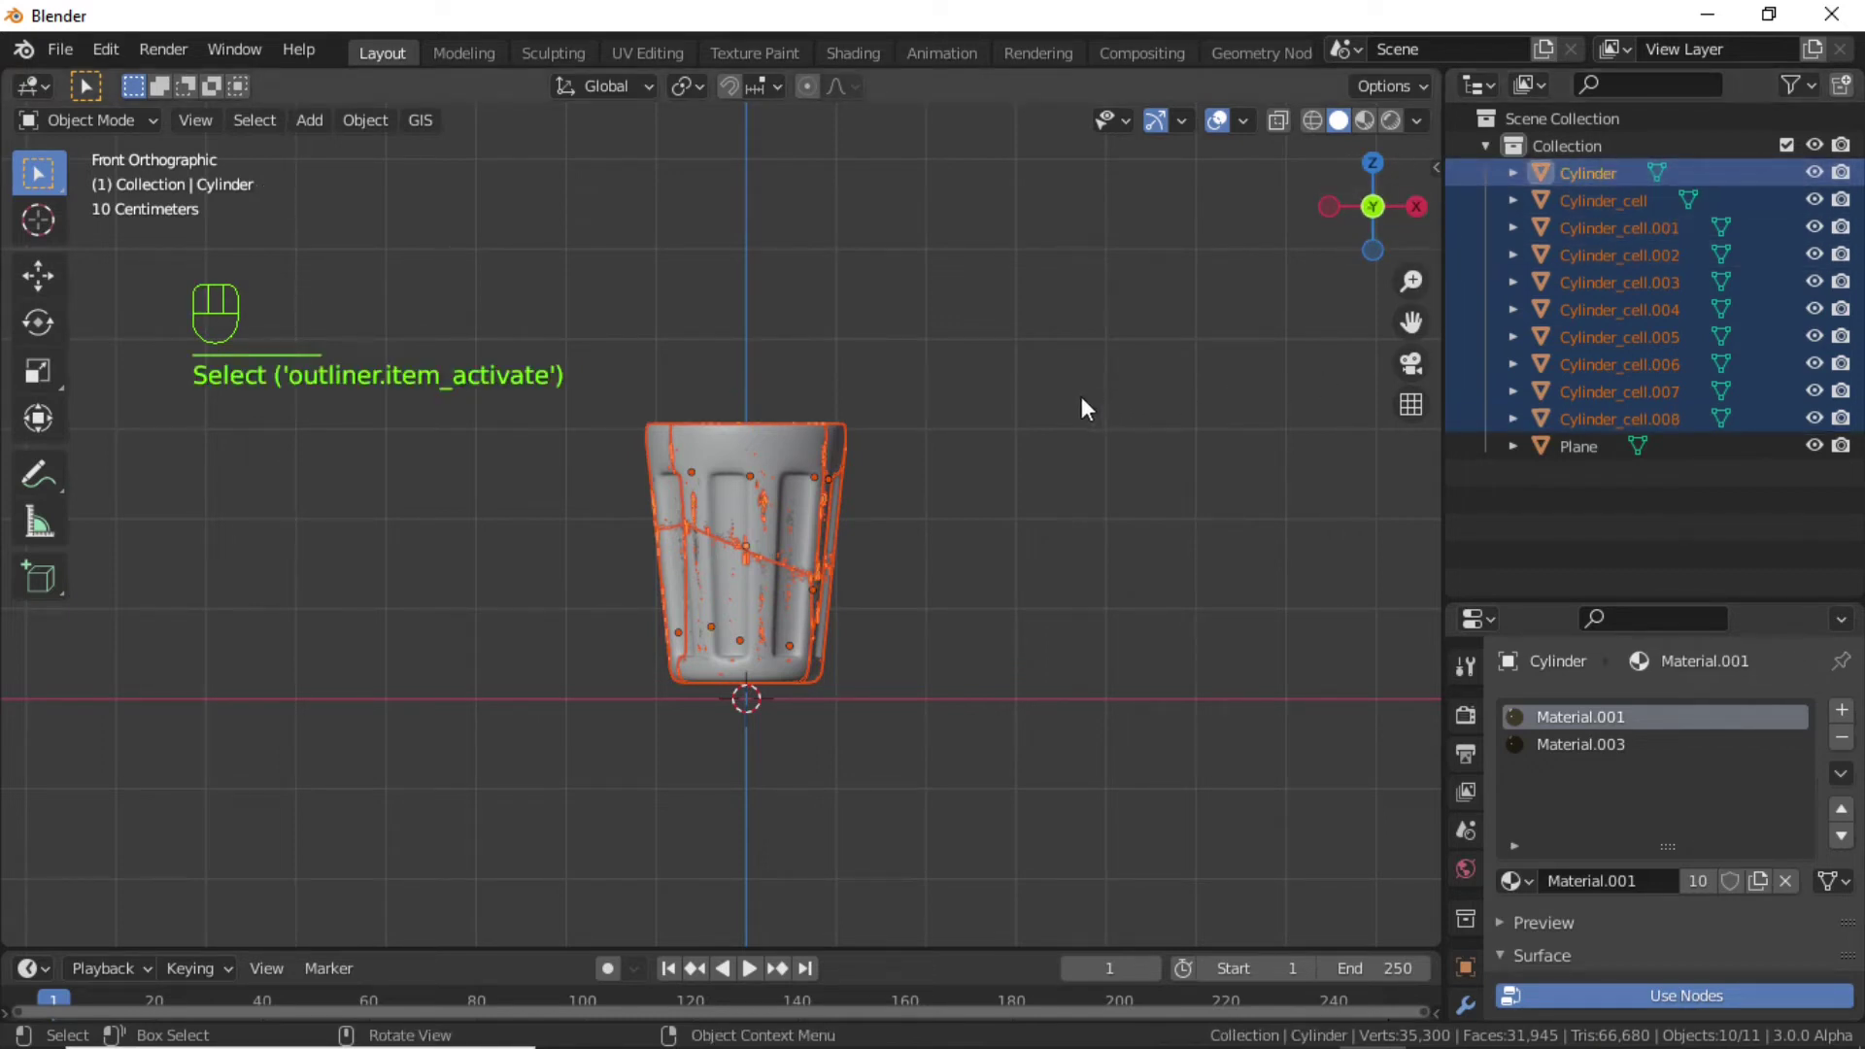
pyautogui.hotkey('ctrl', 'p')
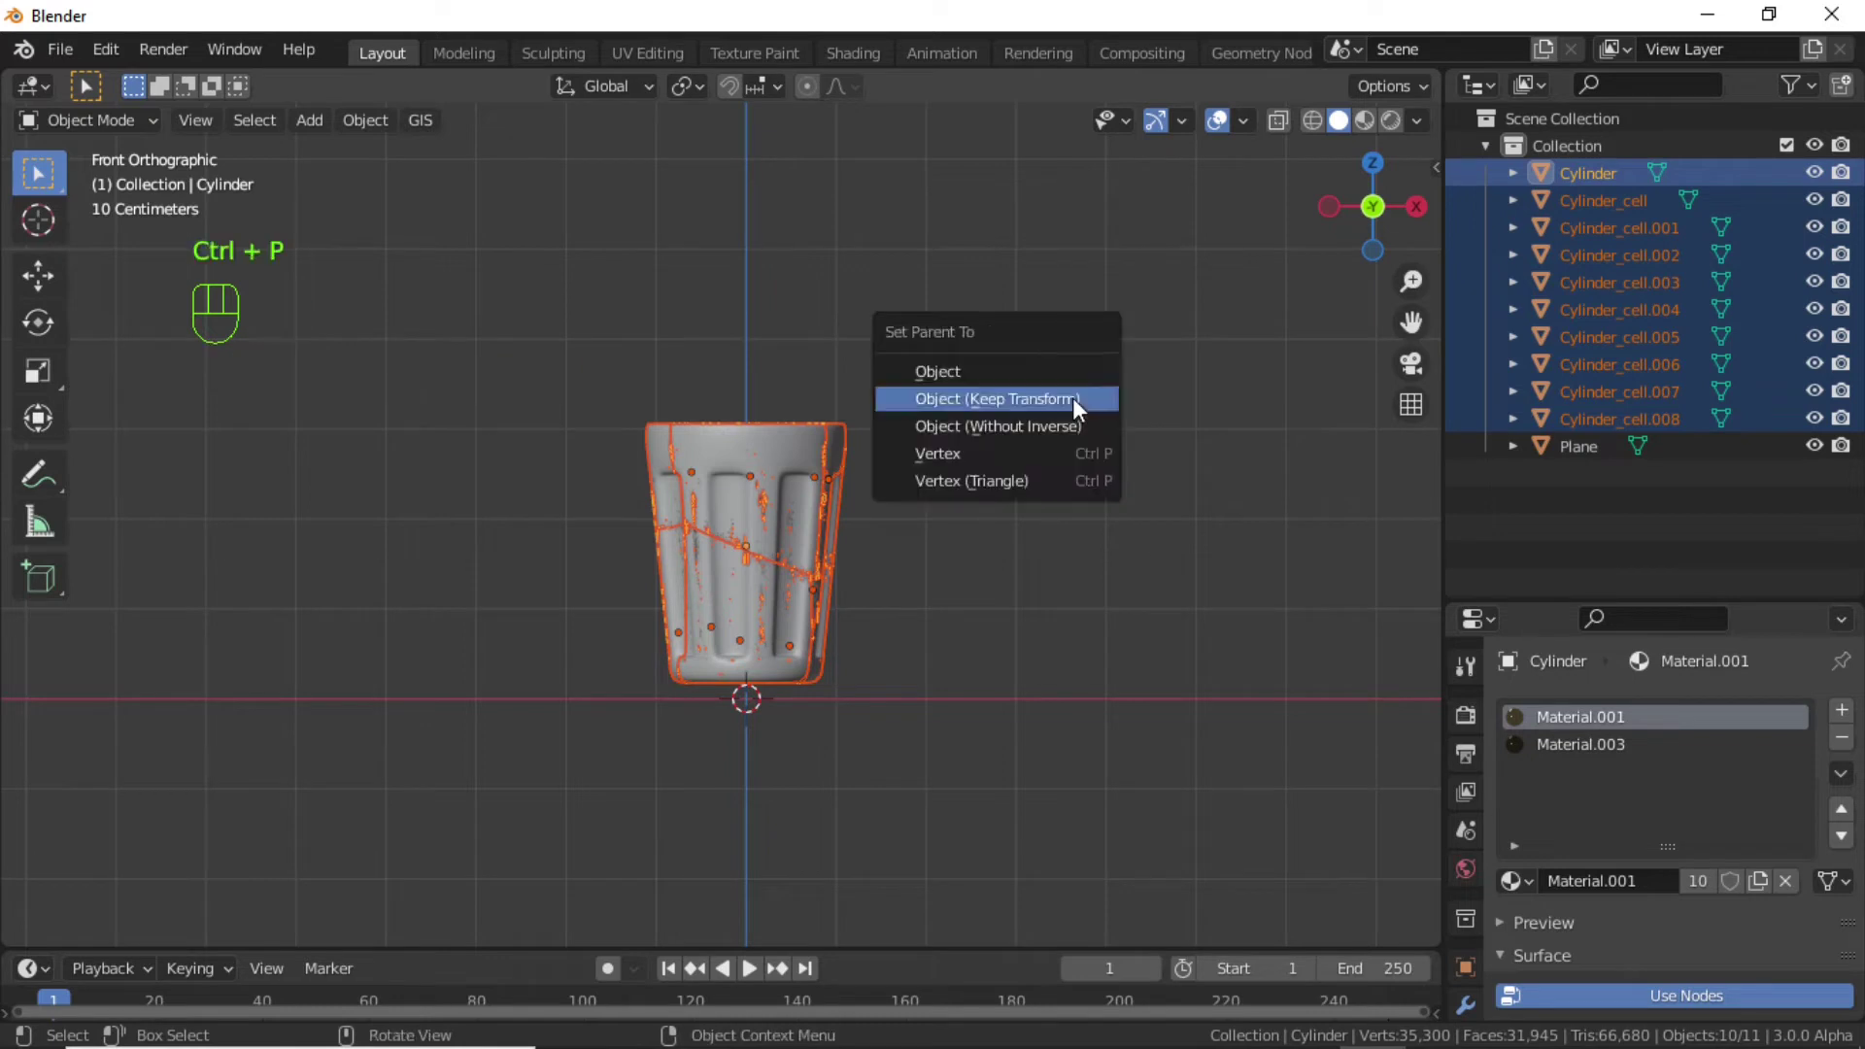
pyautogui.click(1016, 400)
# Try moving the Cylinder to test that its parented pieces follow it.
pyautogui.click(732, 544)
pyautogui.press('g')
pyautogui.press('g')
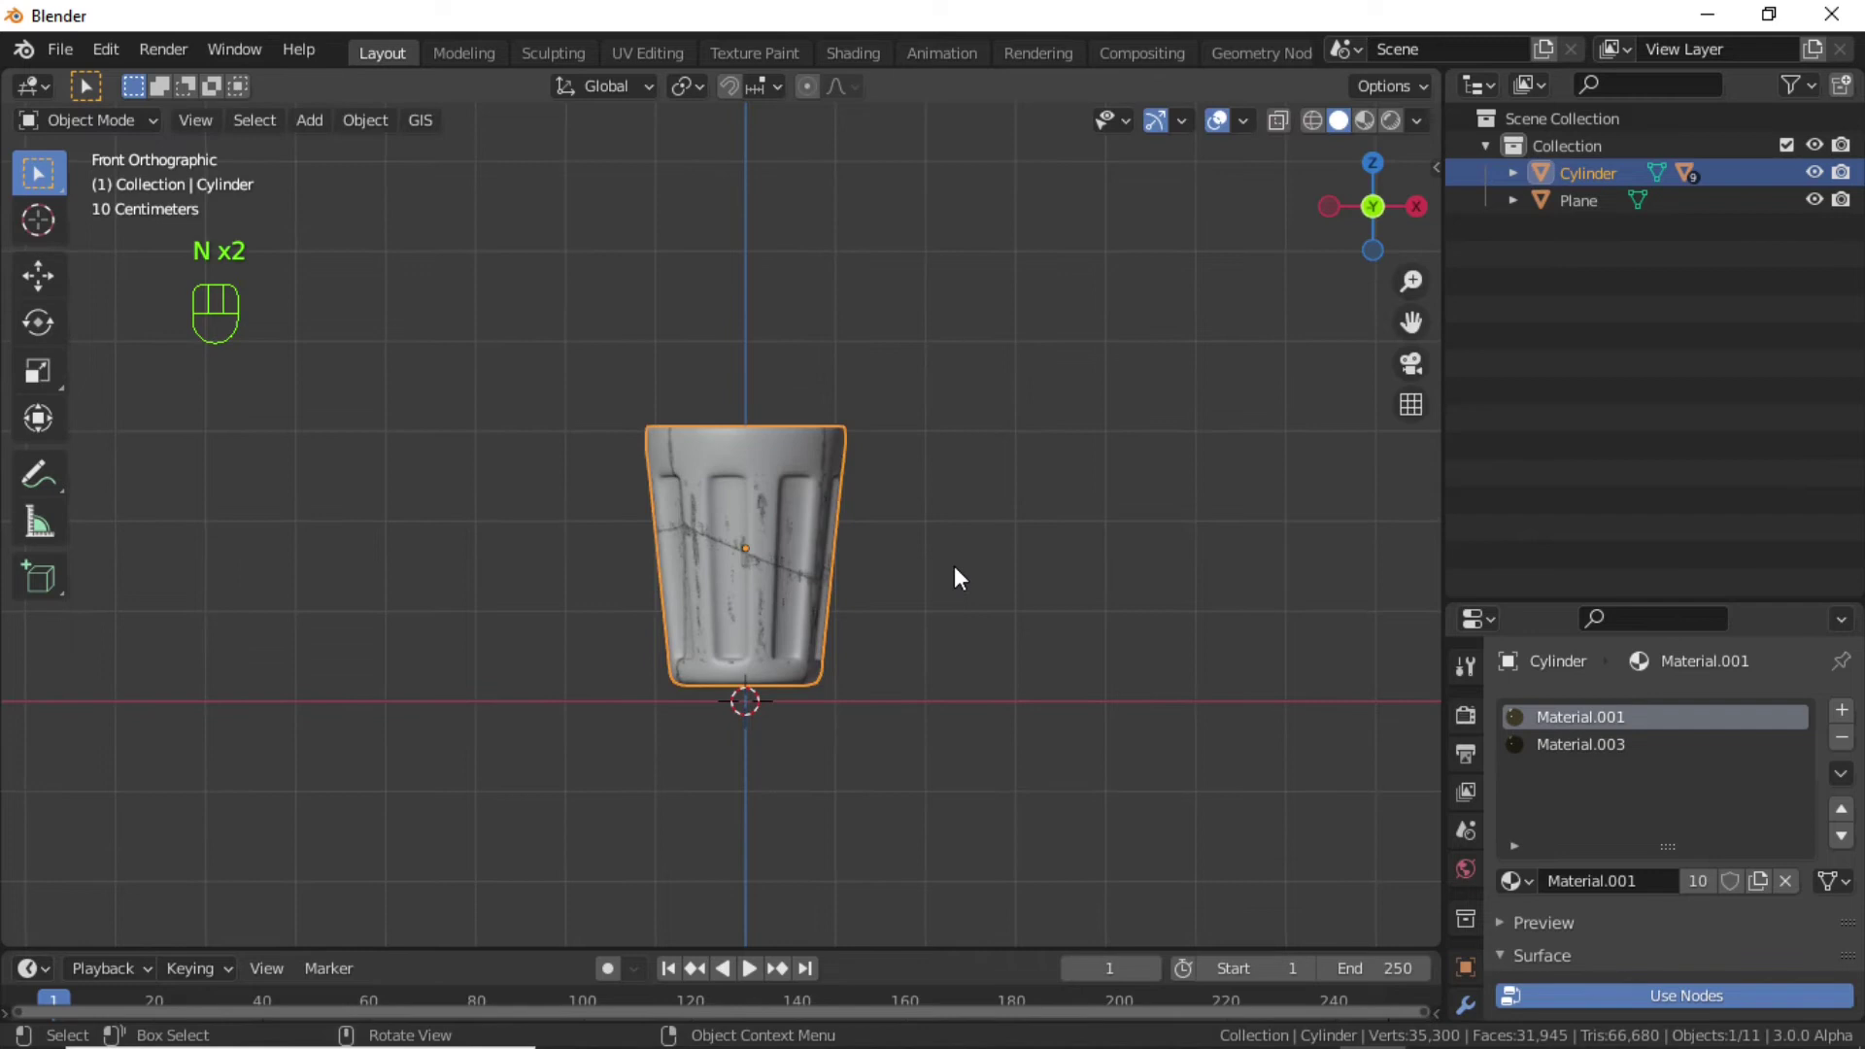
# Insert a single keyframe on the Cylinder's X location of 0 m at frame 1.
pyautogui.press('n')
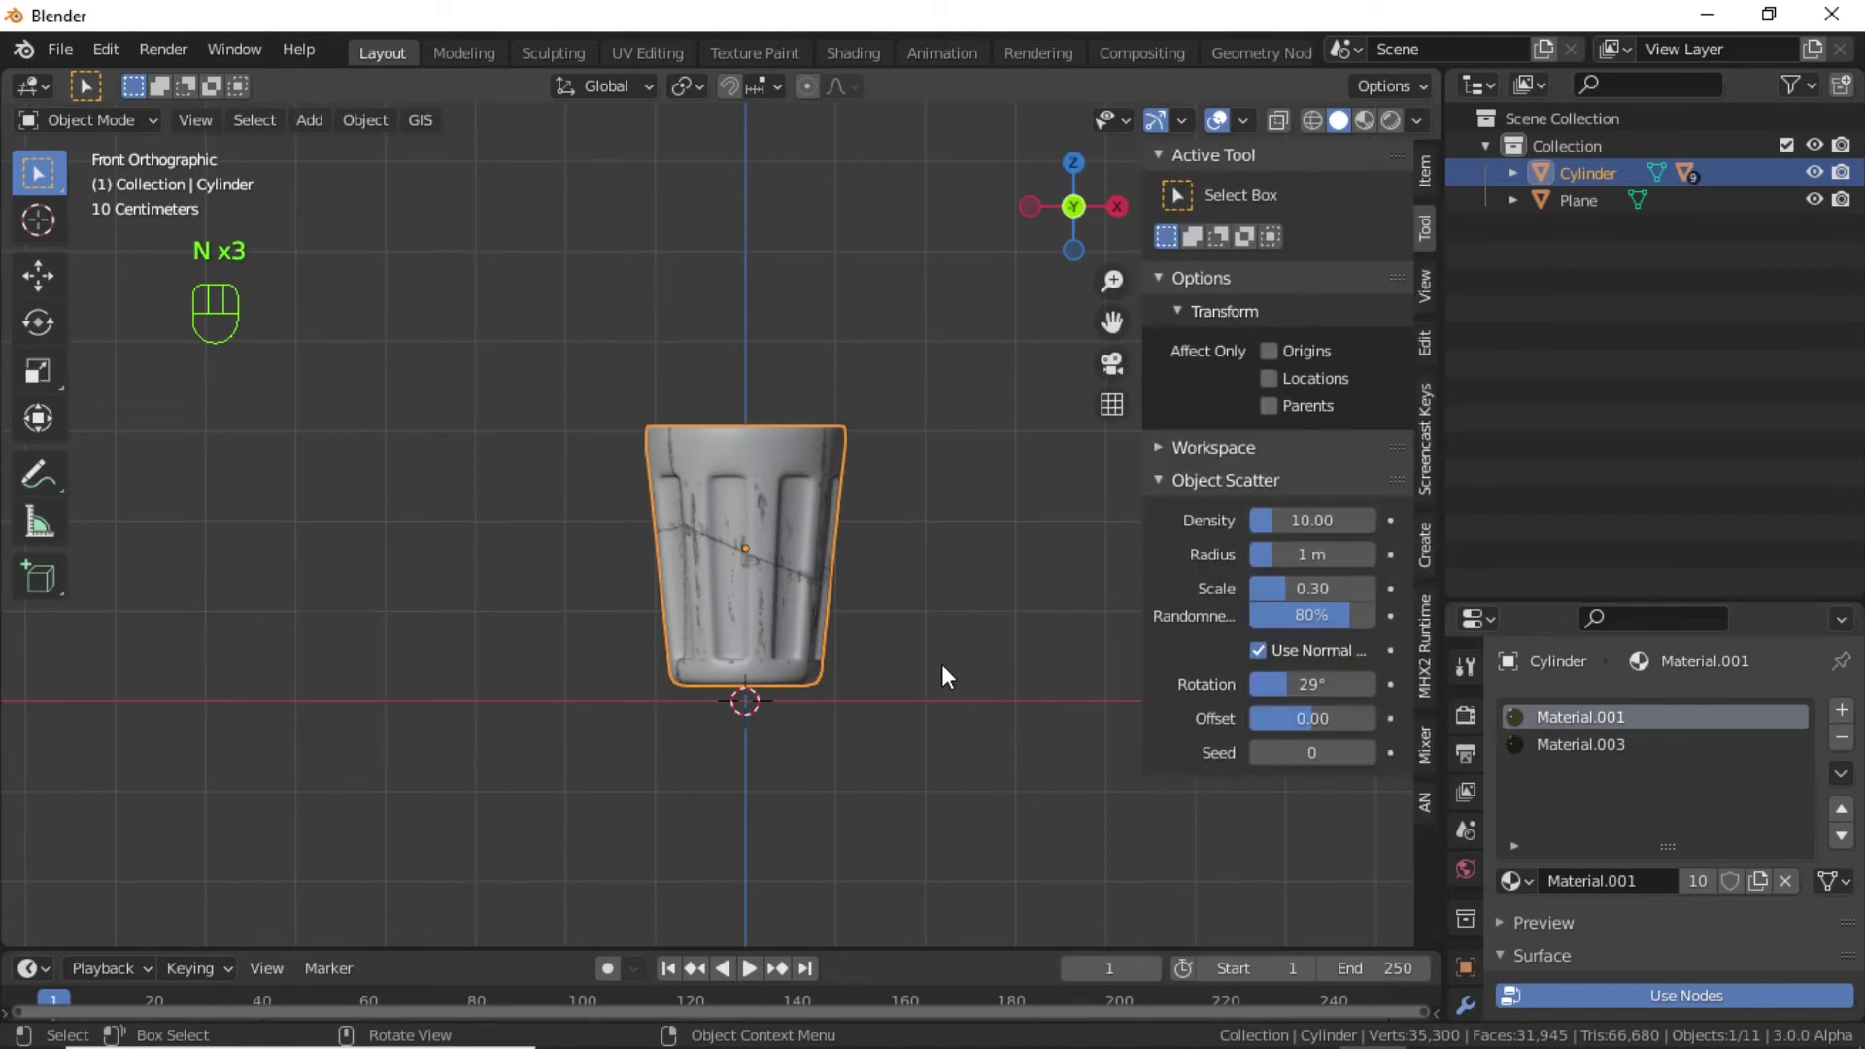
pyautogui.click(1424, 175)
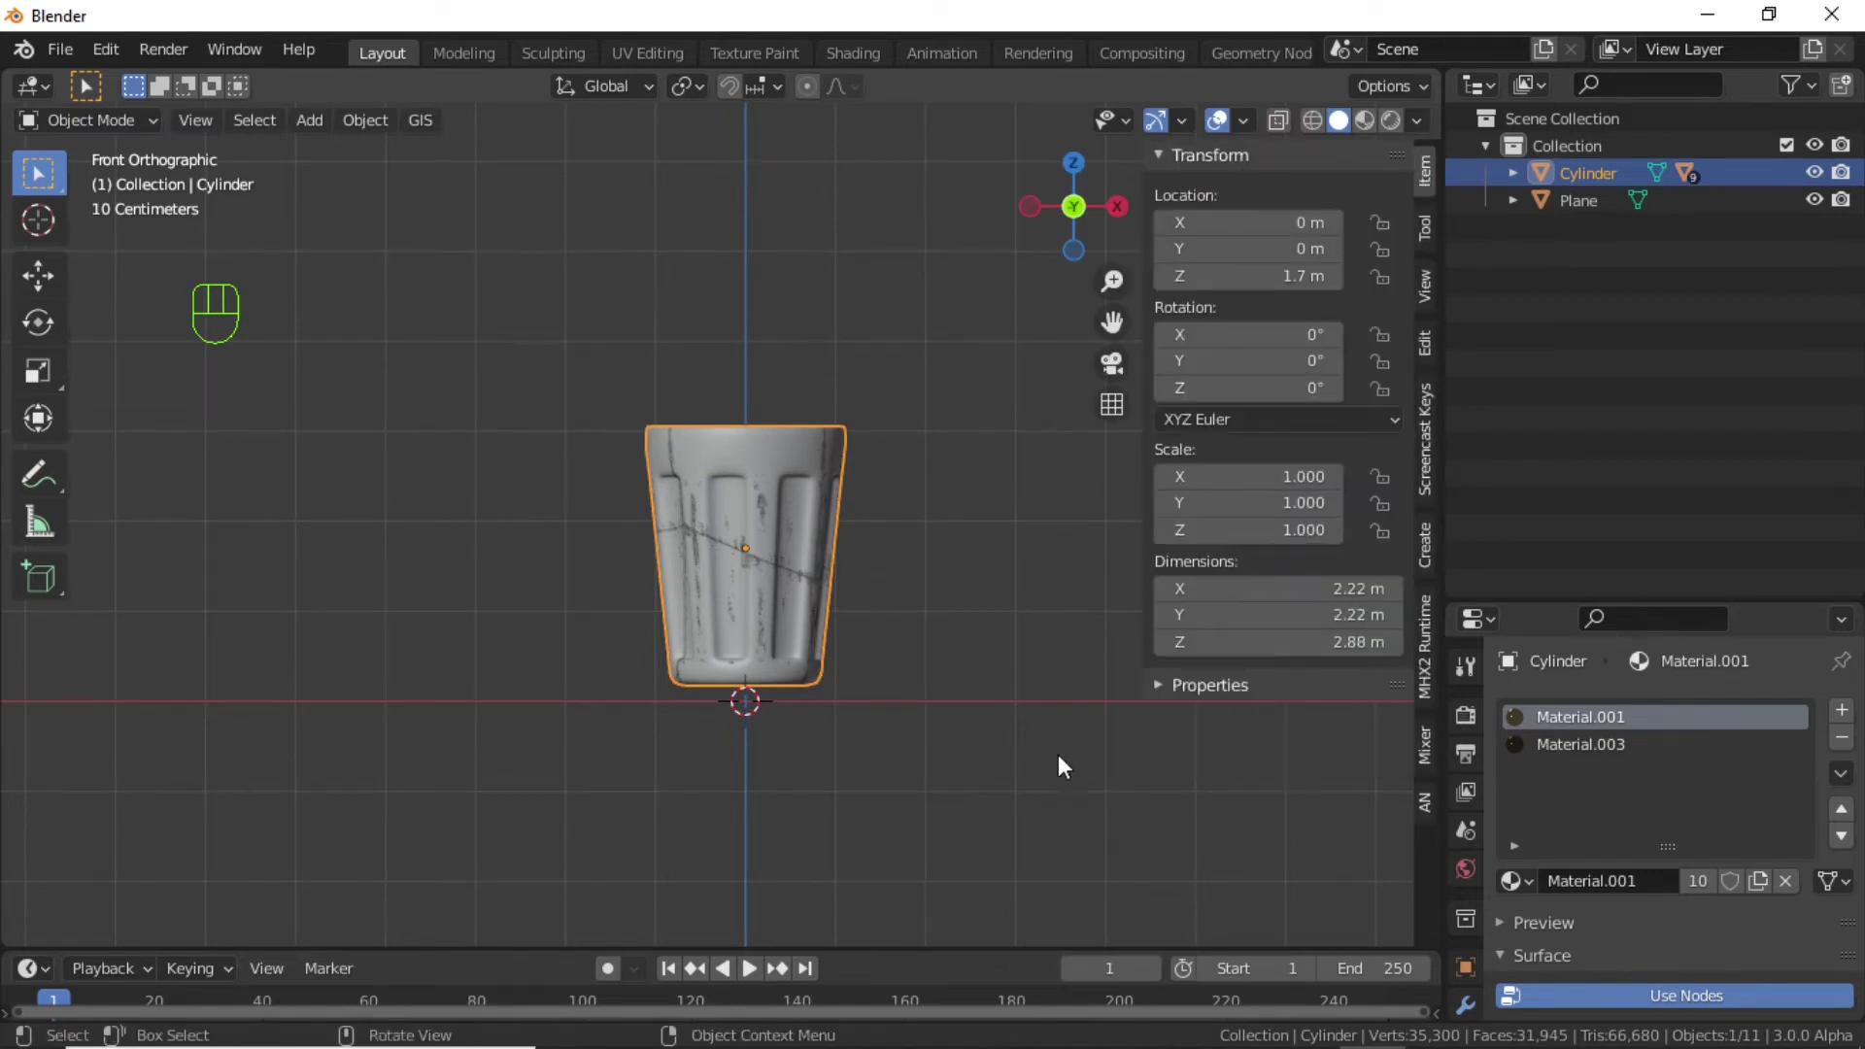
pyautogui.moveTo(964, 947); pyautogui.dragTo(974, 852)
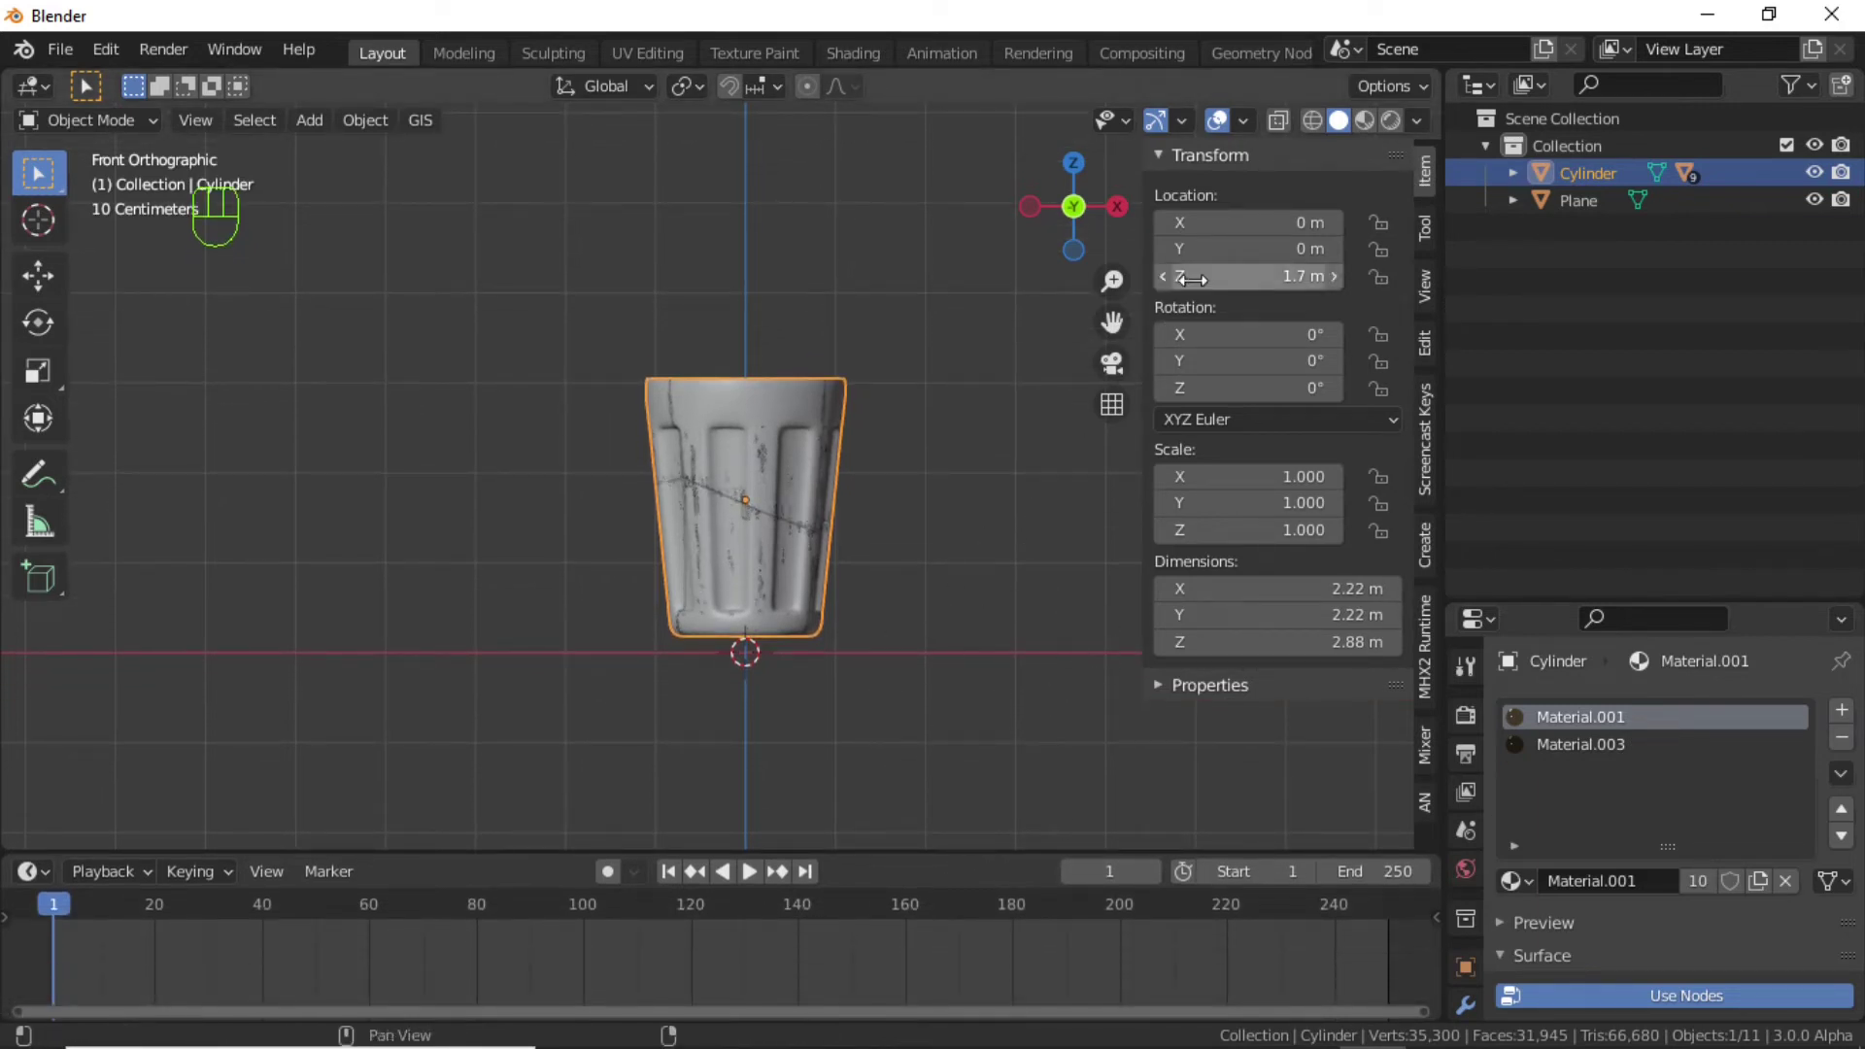
pyautogui.rightClick(1224, 219)
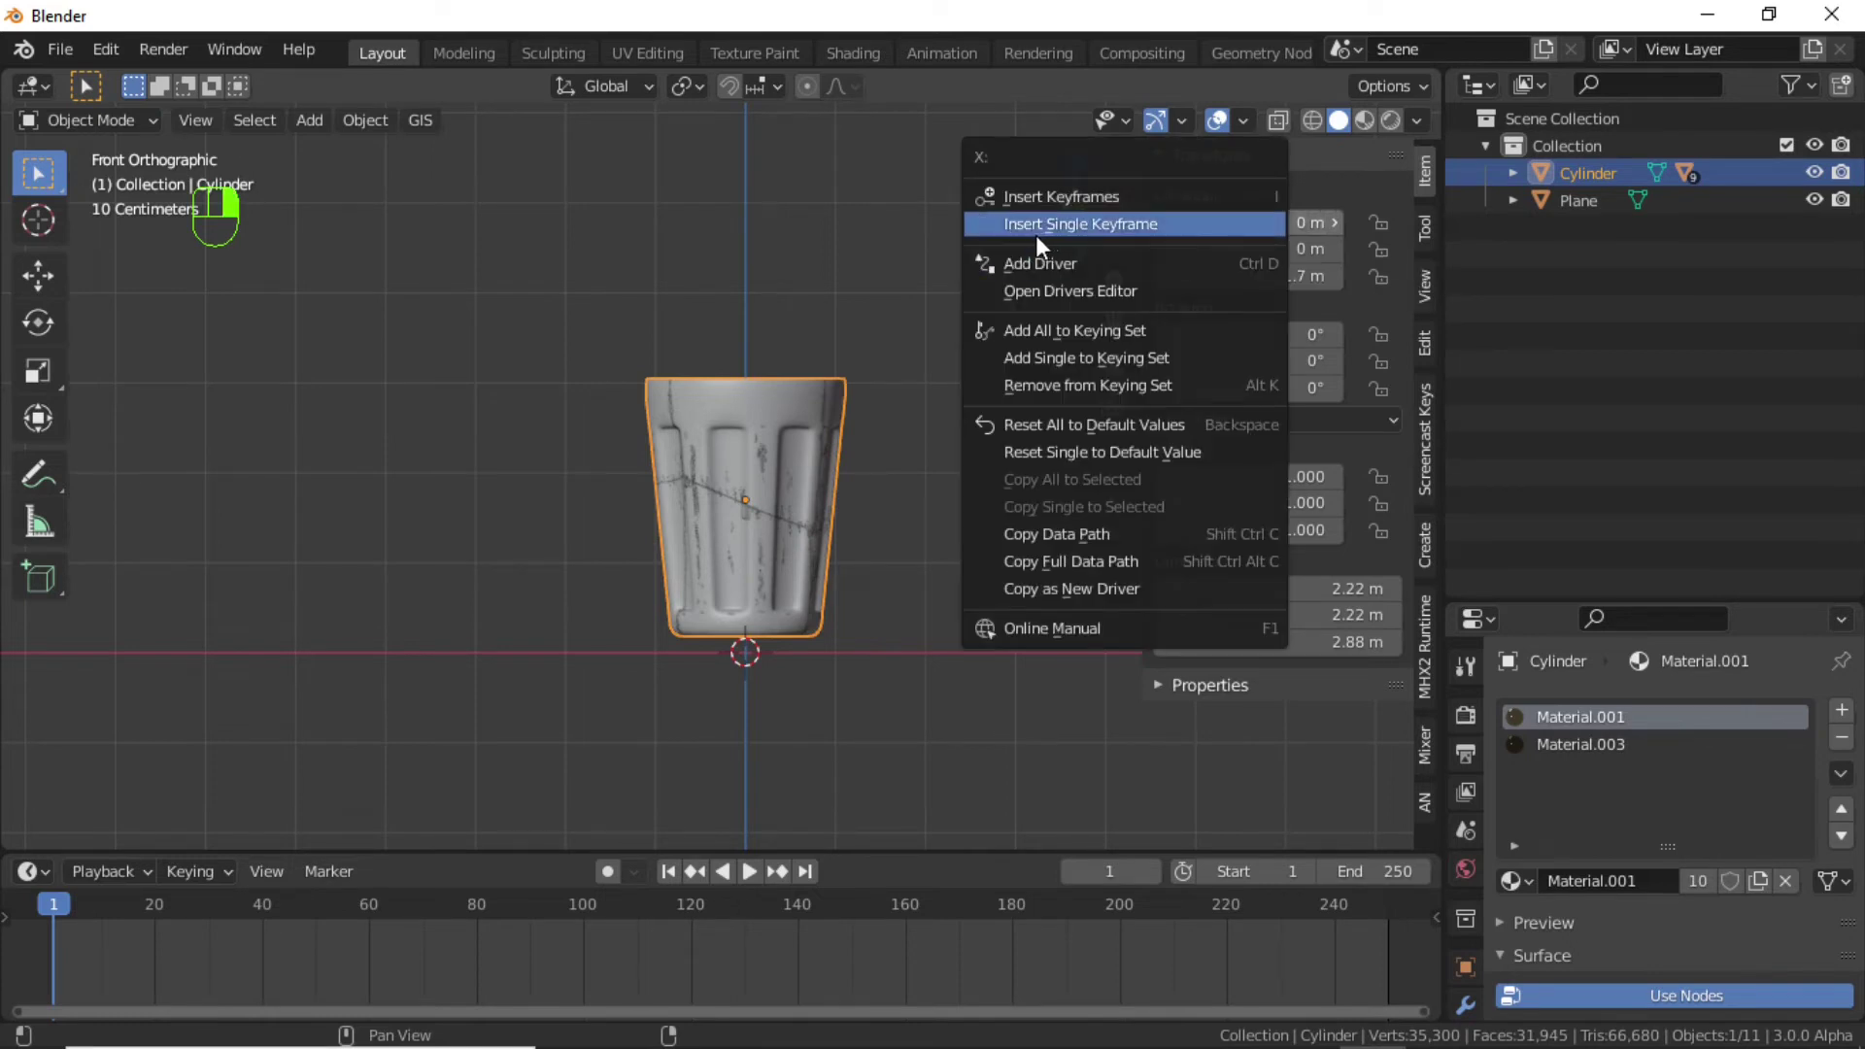
pyautogui.click(1181, 225)
# Set the Cylinder's X location to 4 m at frame 55 and insert a single keyframe on it.
pyautogui.click(1120, 865)
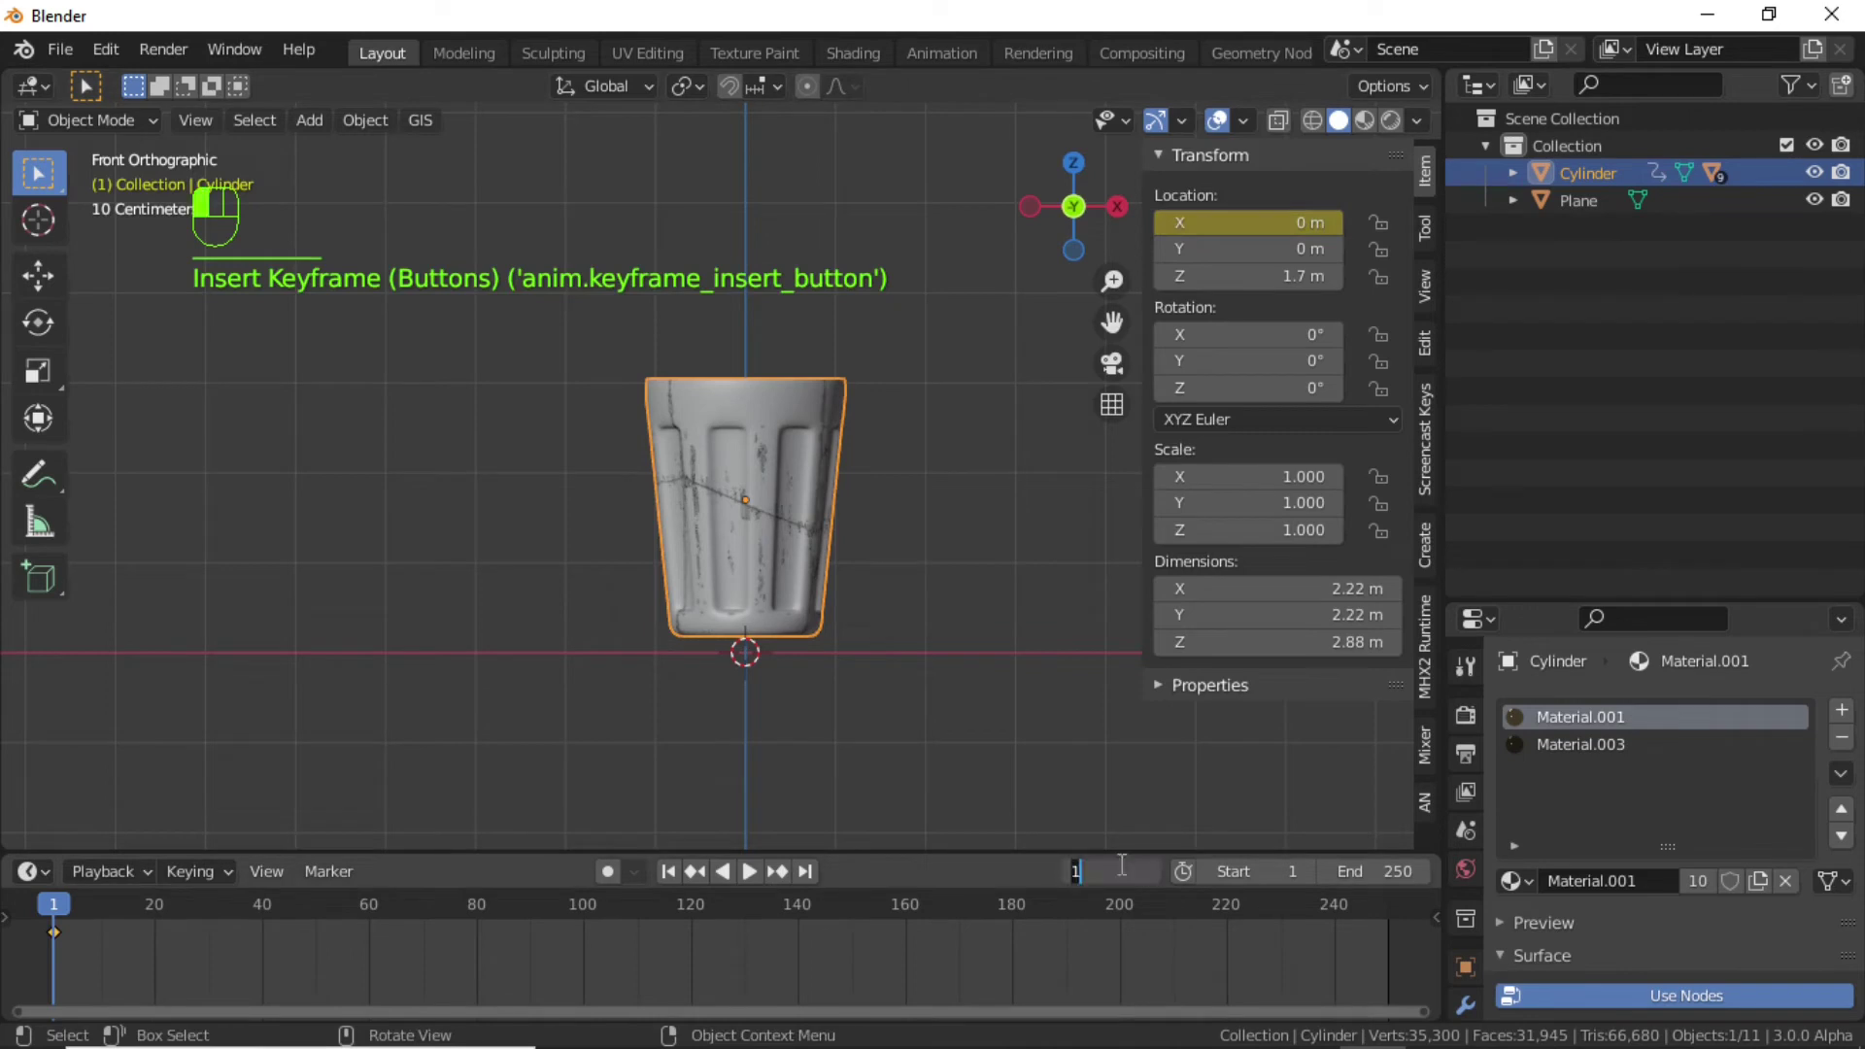
pyautogui.write('5')
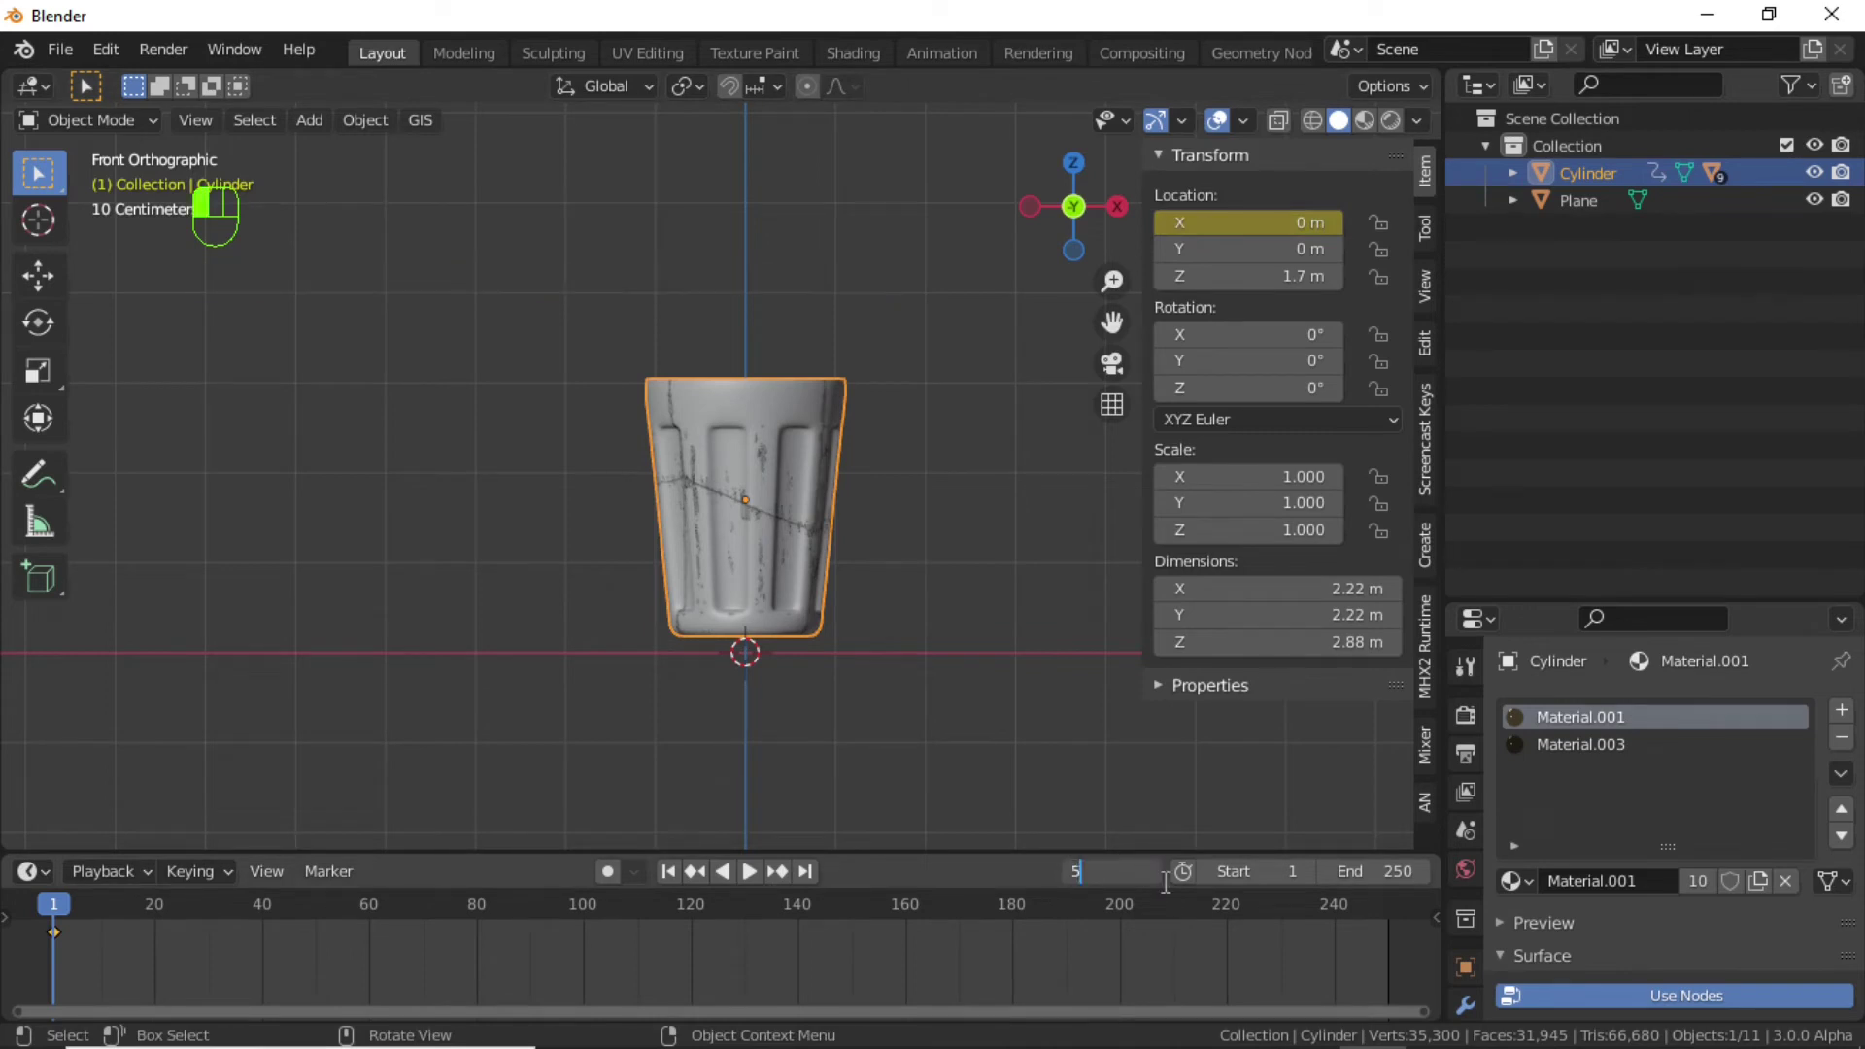
pyautogui.write('5')
pyautogui.press('Return')
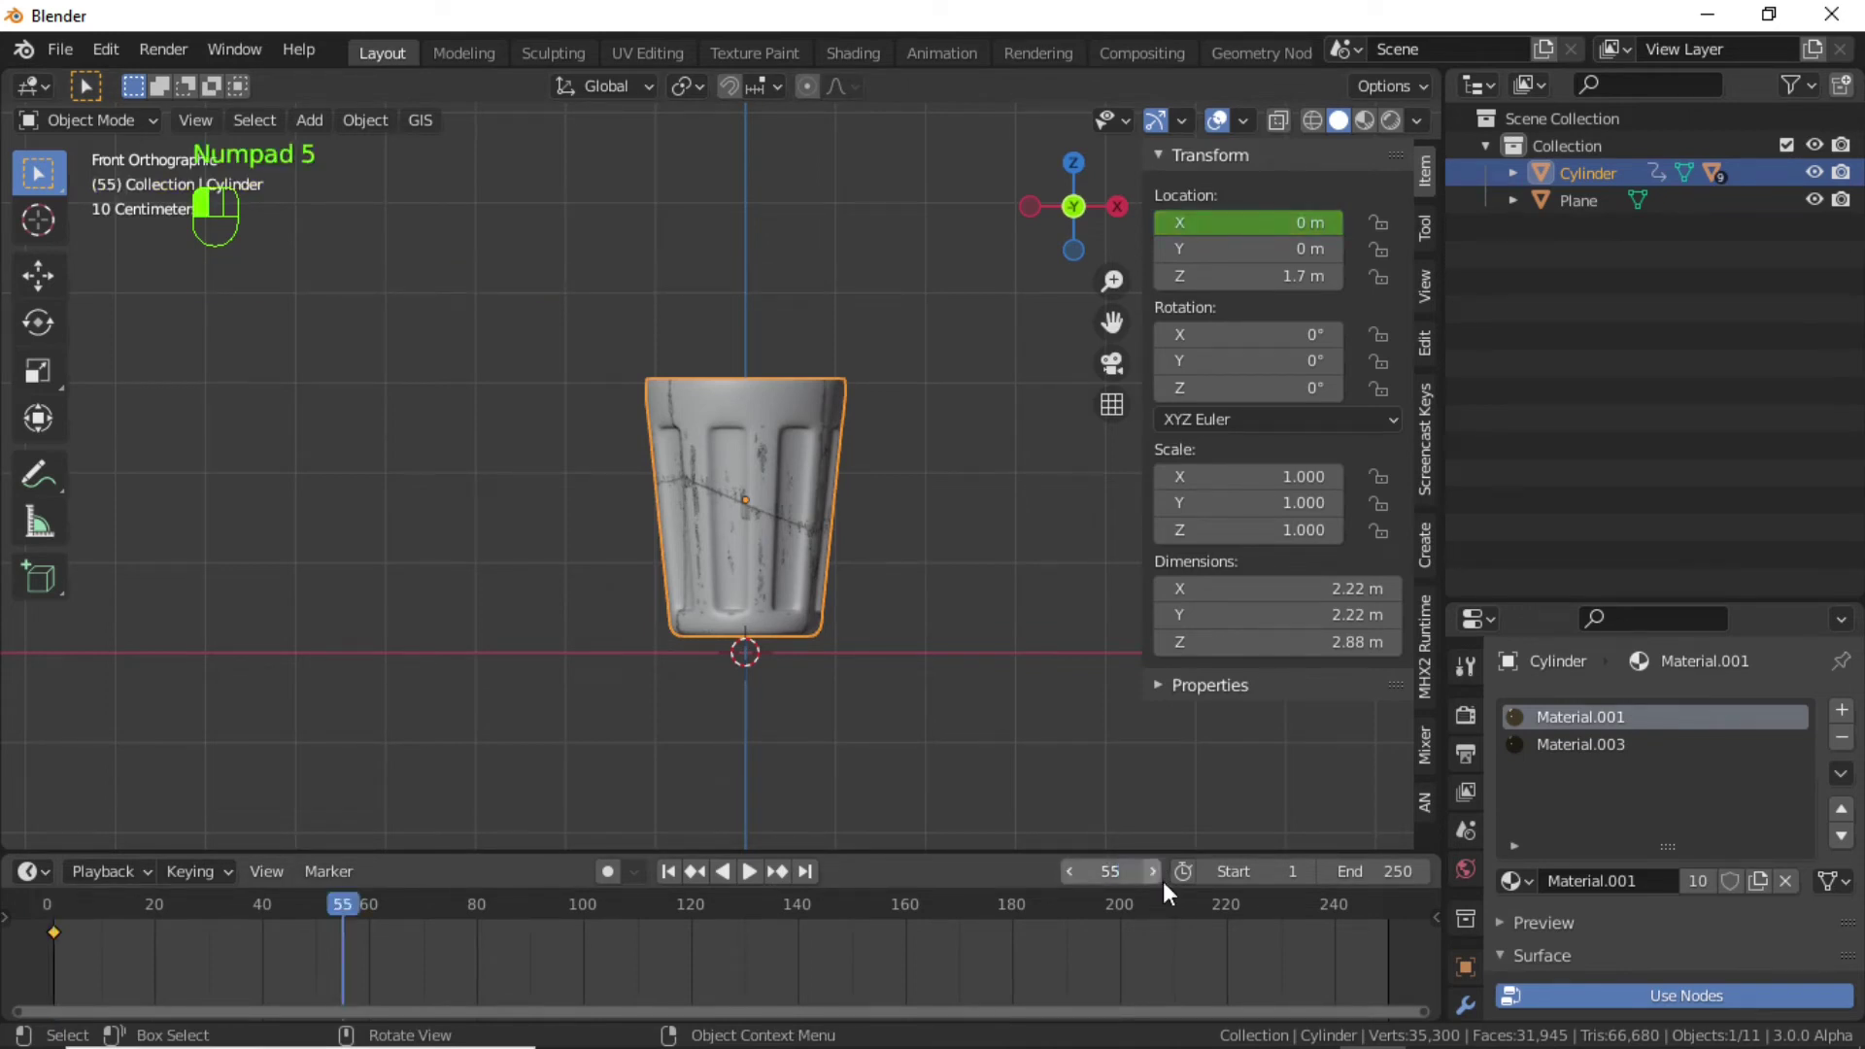
pyautogui.click(1250, 221)
pyautogui.write('4')
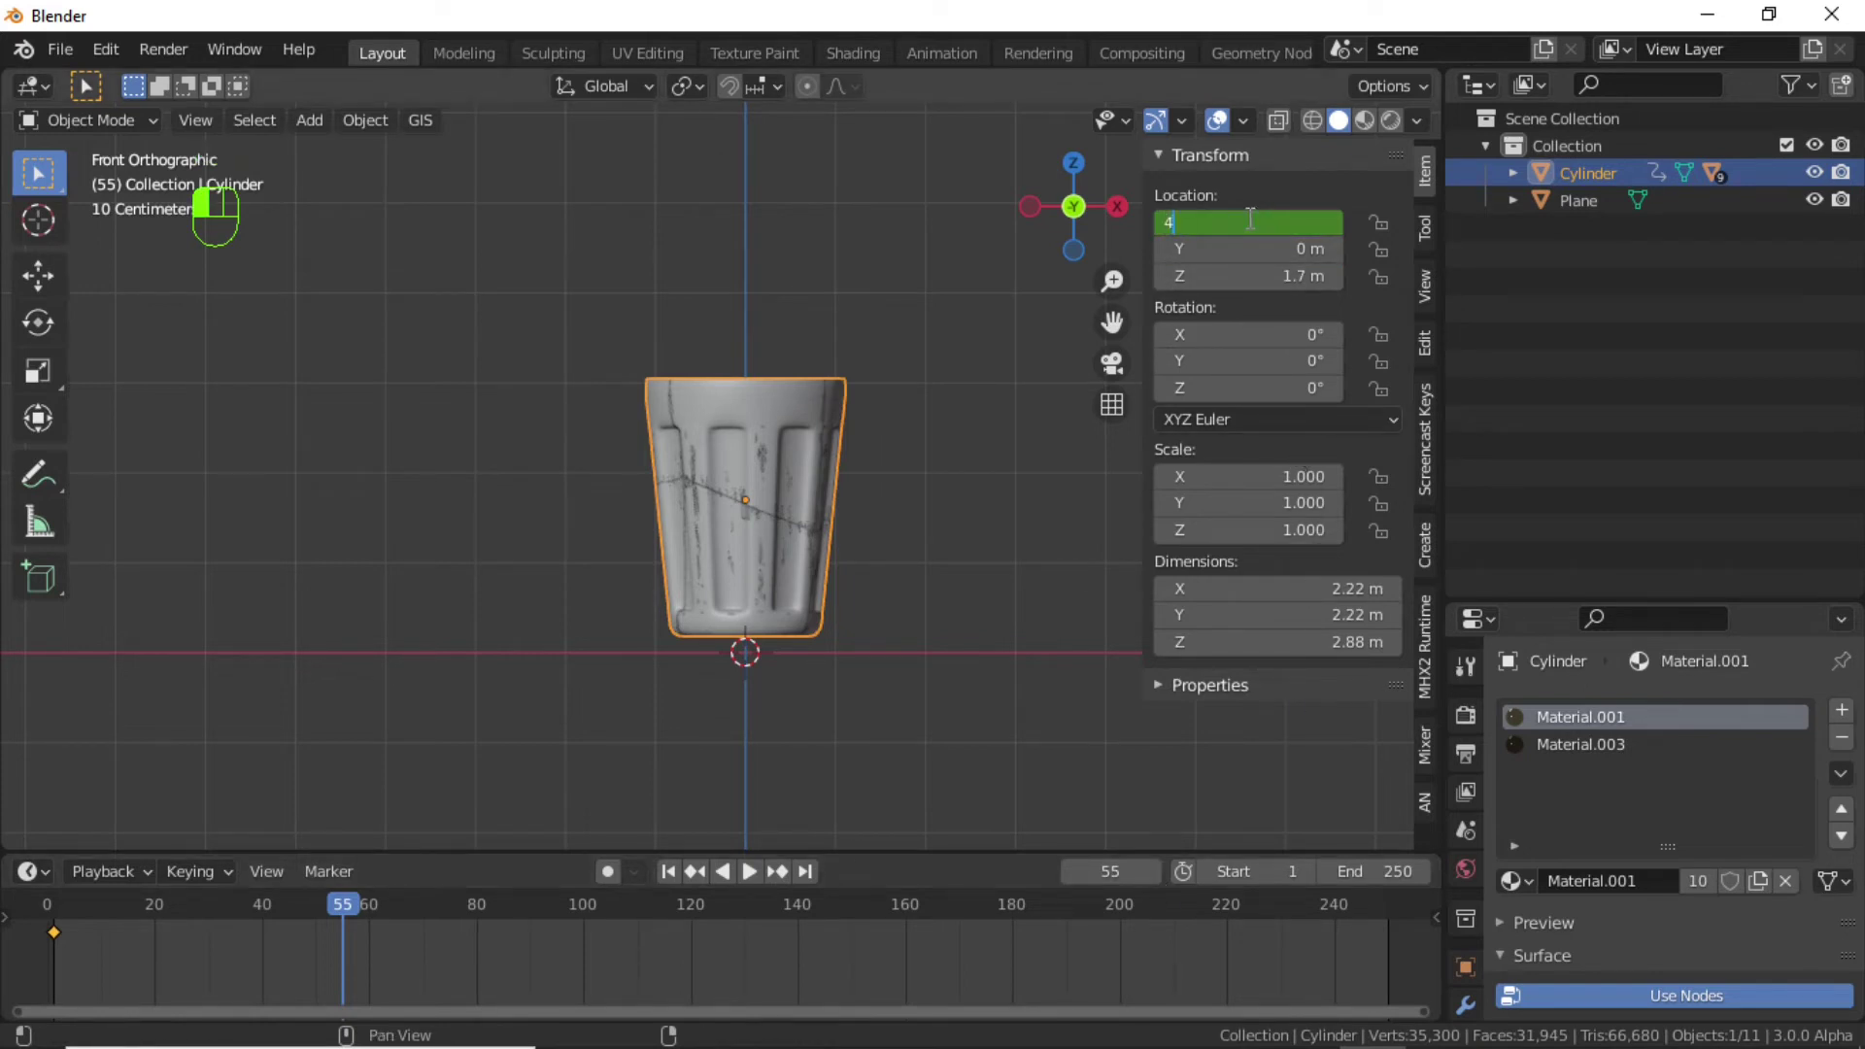
pyautogui.press('Return')
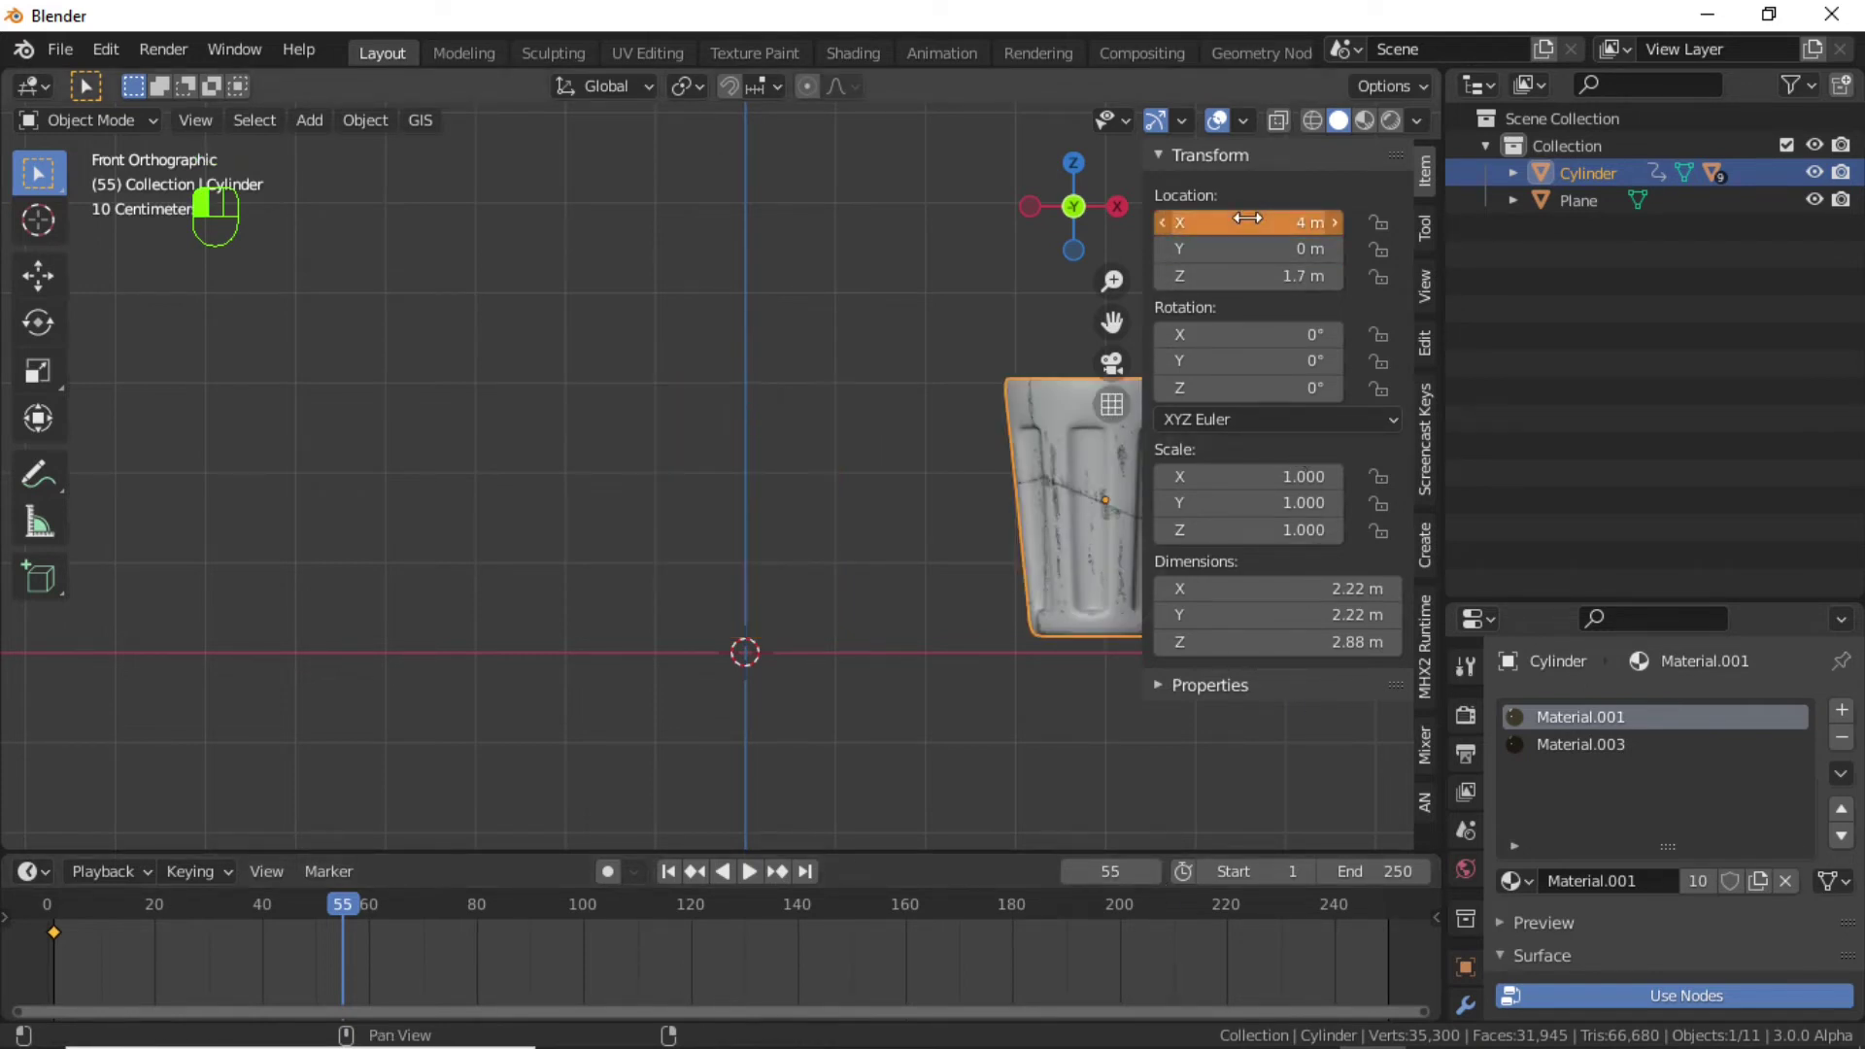
pyautogui.rightClick(1248, 217)
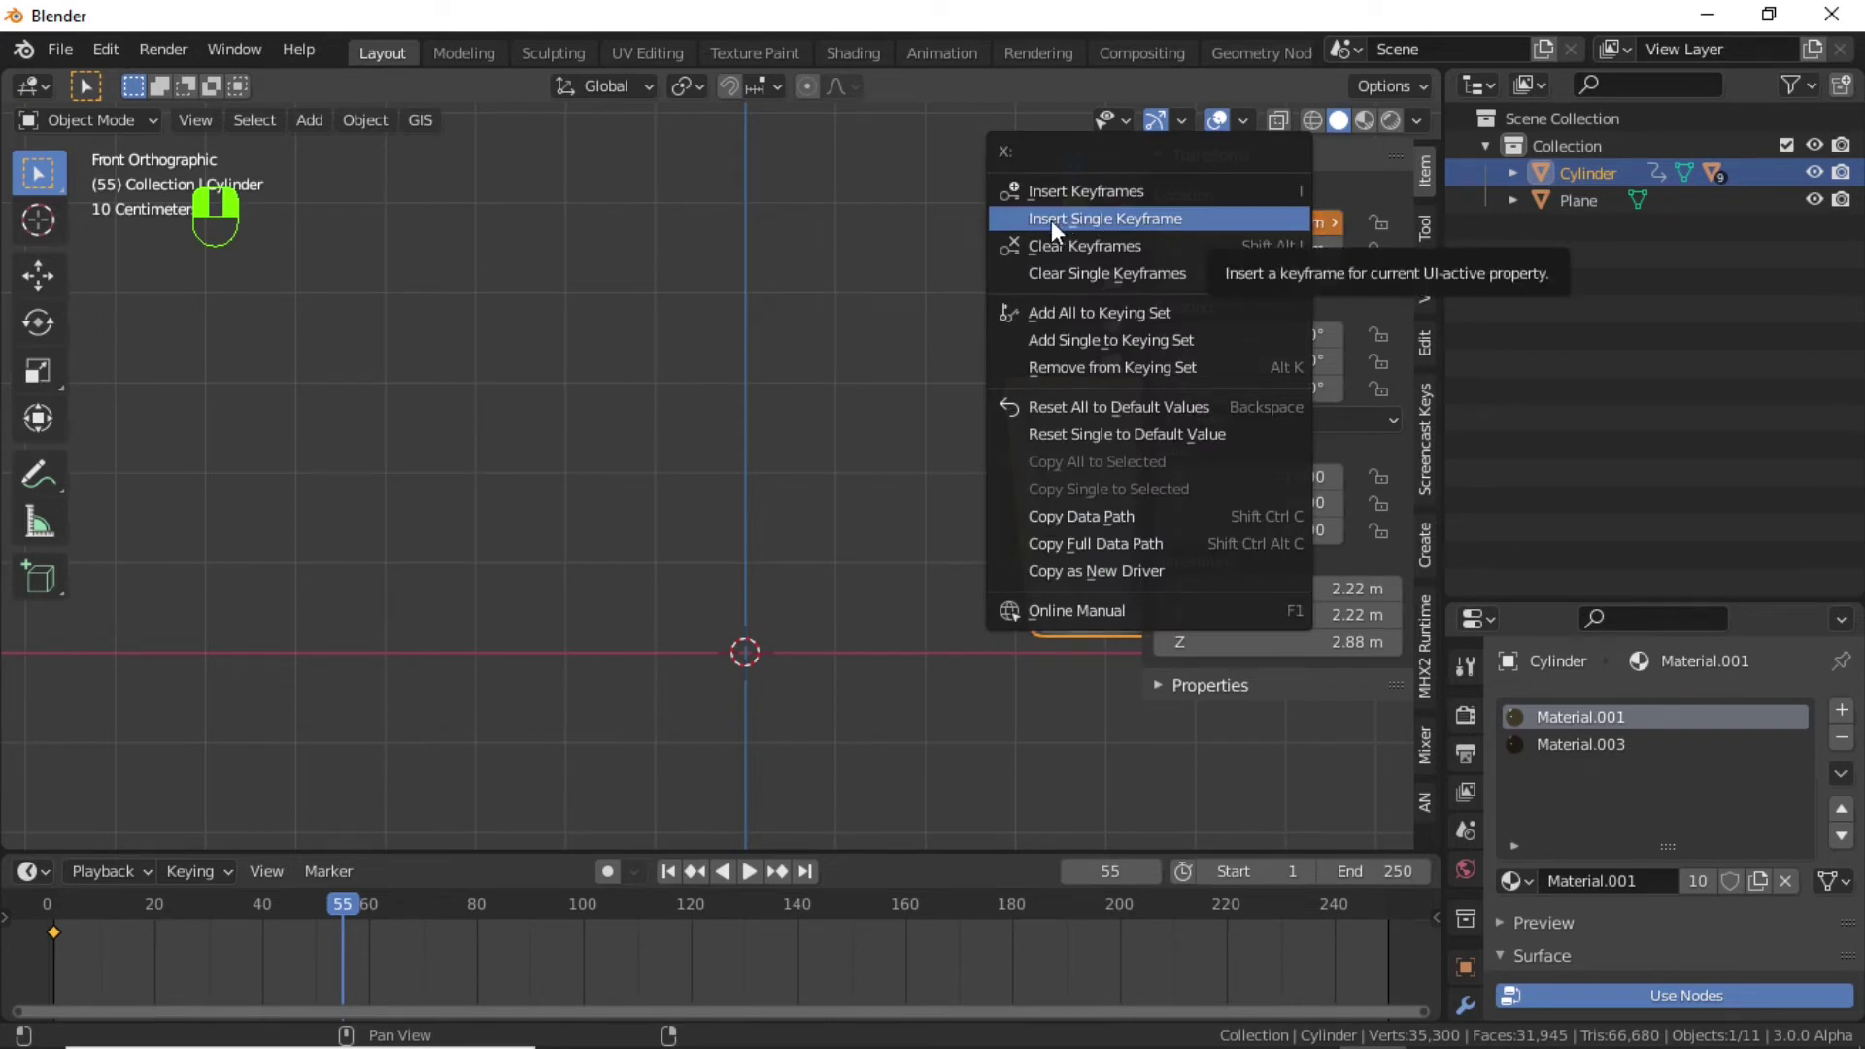
pyautogui.click(1133, 229)
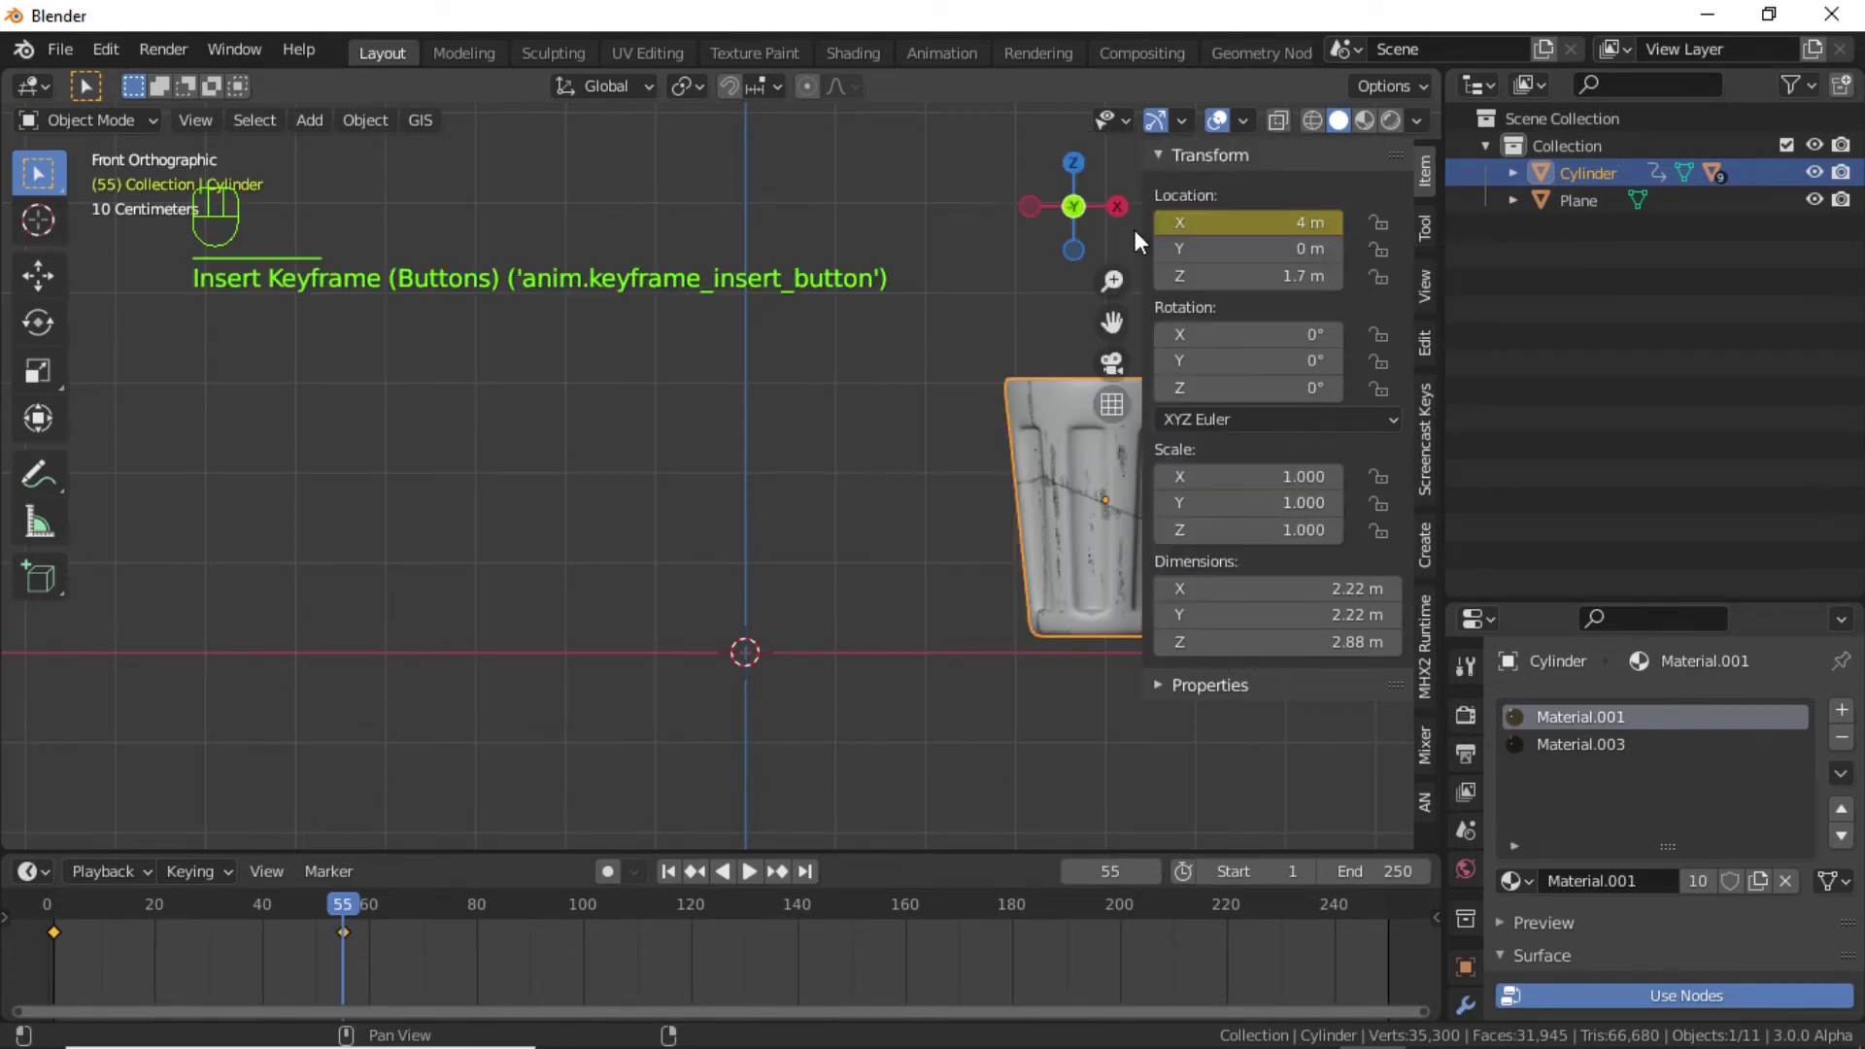
# Play back the sideways motion from frame 1, then return there and raise the Cylinder to a Z location of 3.29 m.
pyautogui.click(667, 872)
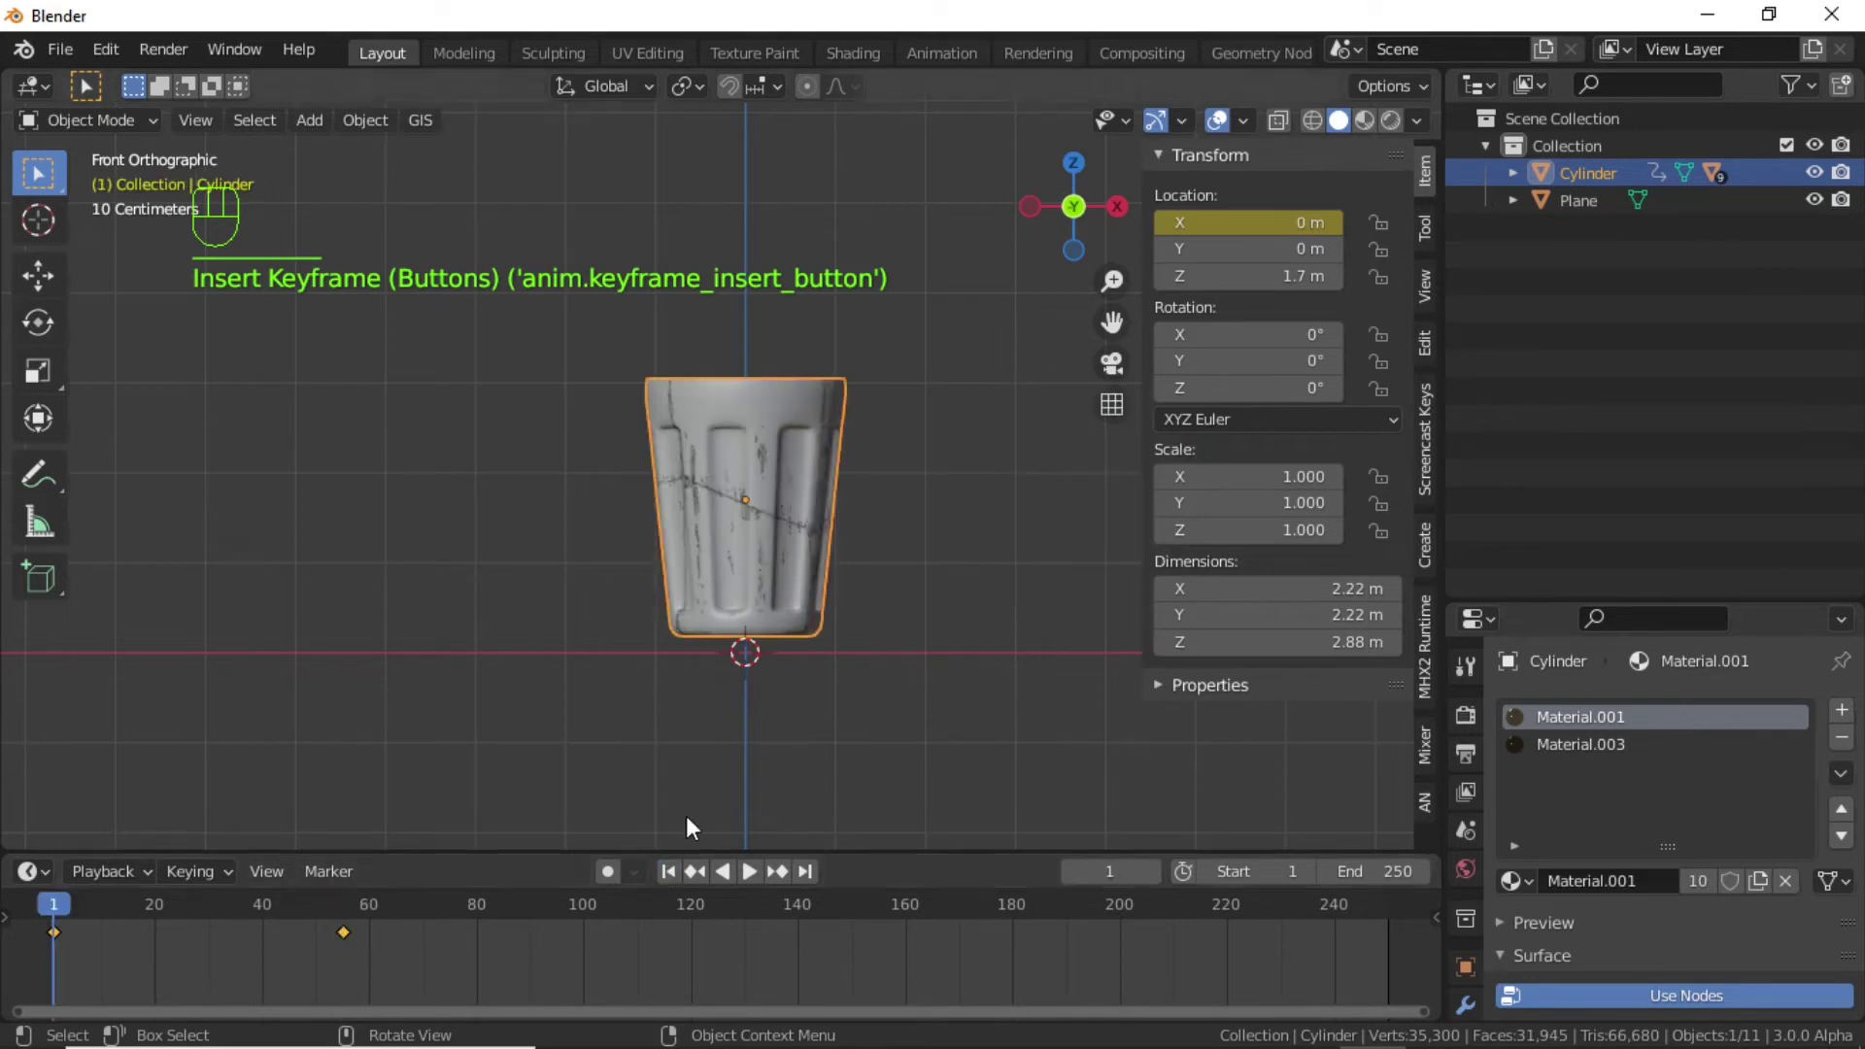
pyautogui.press('space')
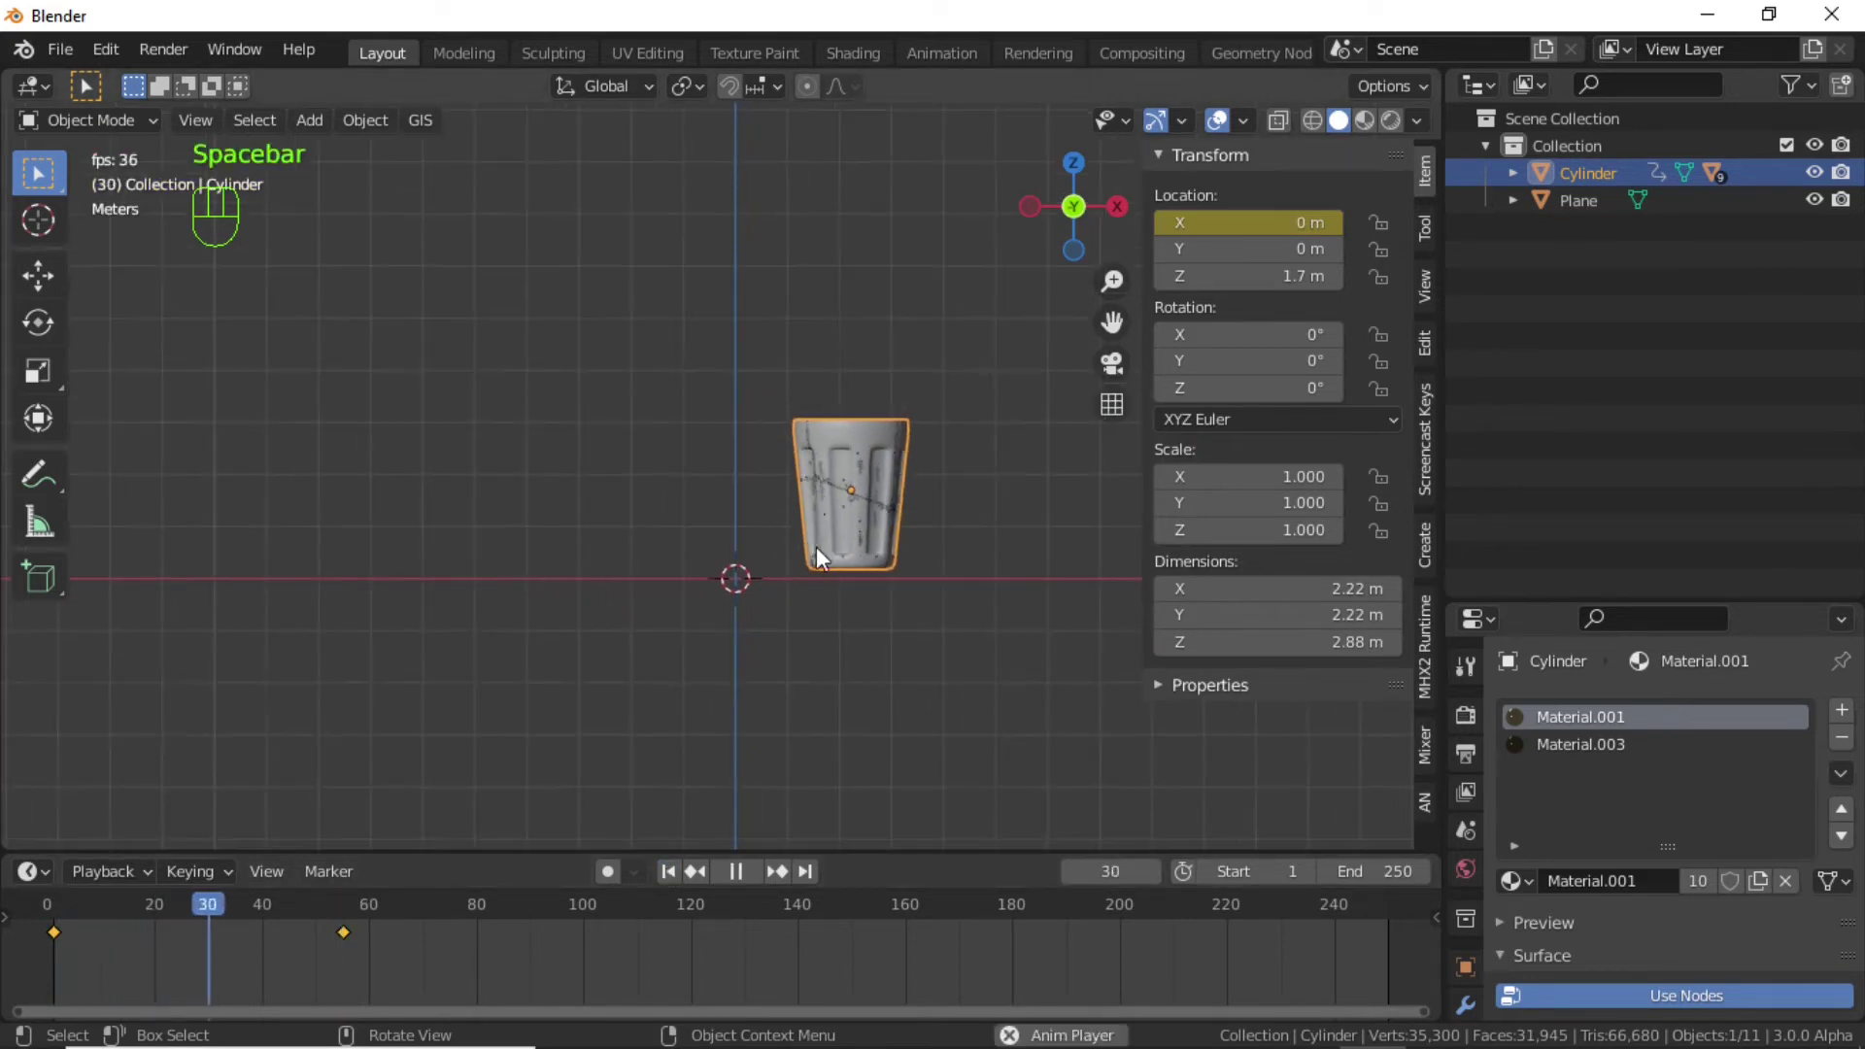
pyautogui.press('space')
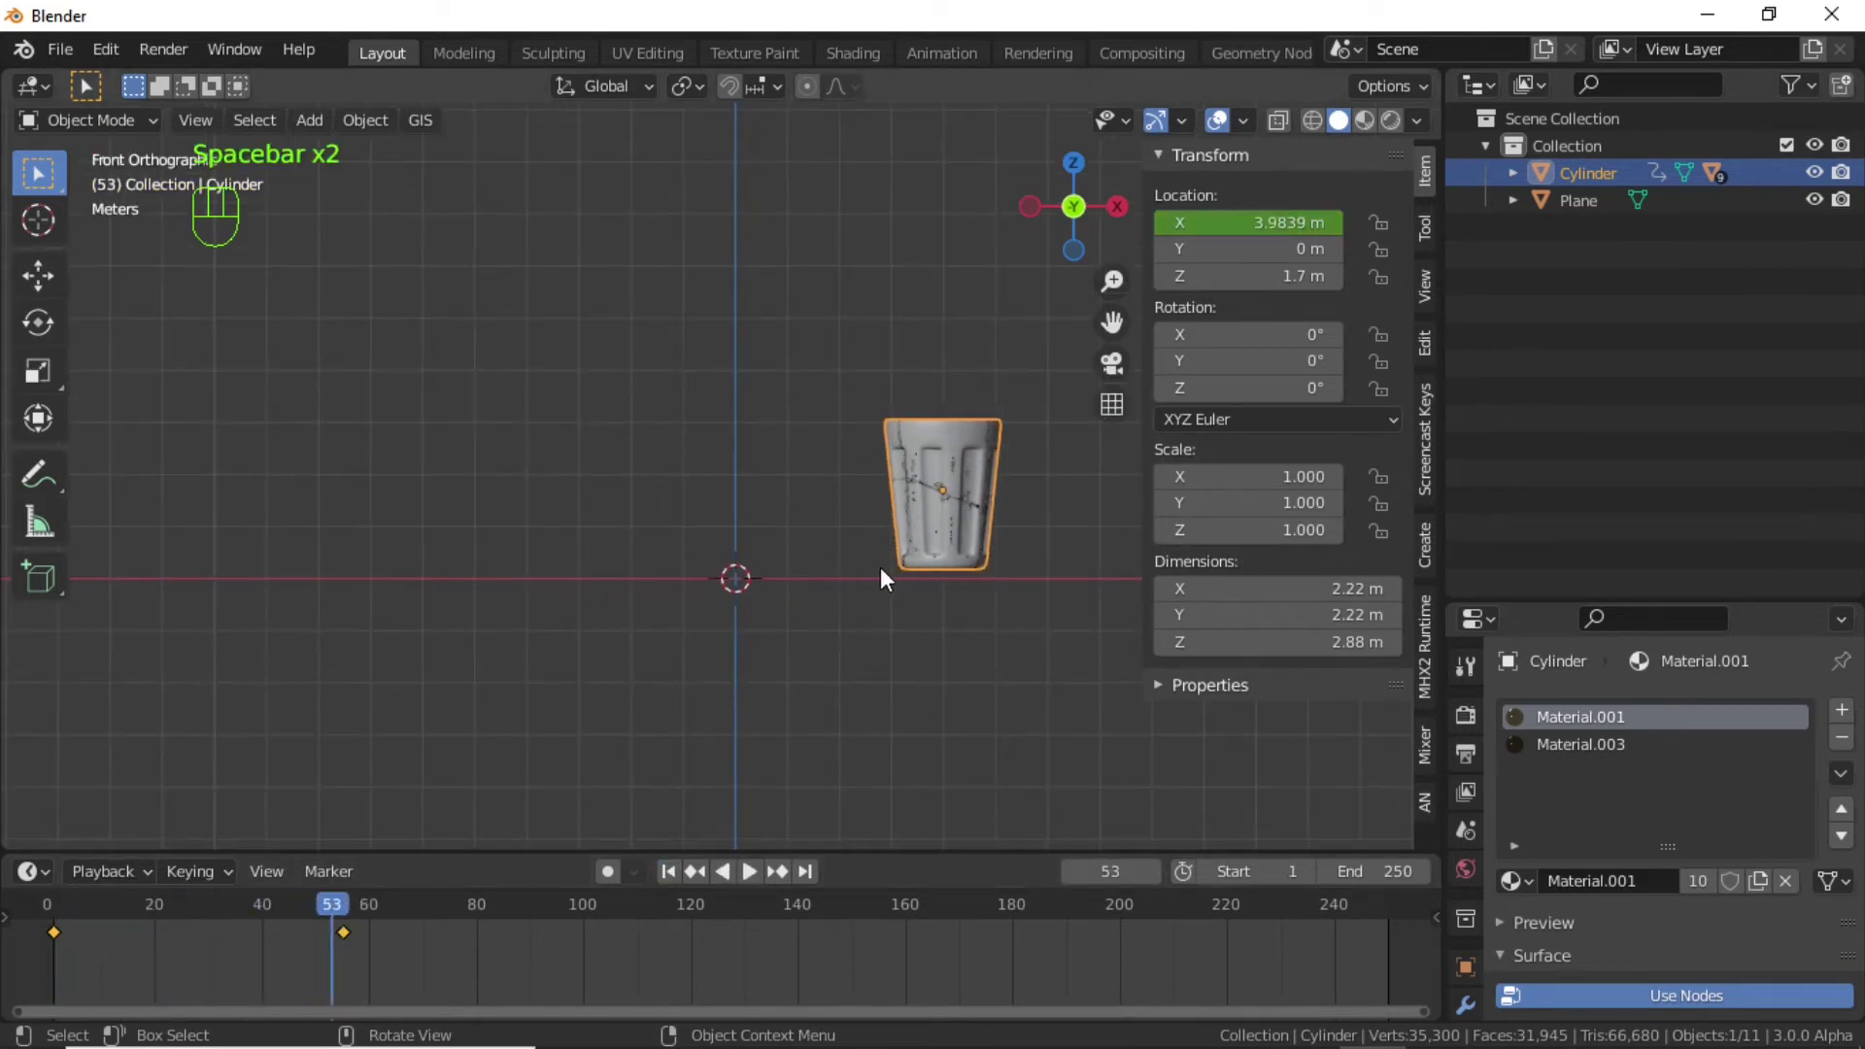
pyautogui.click(669, 872)
pyautogui.moveTo(1210, 279); pyautogui.dragTo(1400, 279)
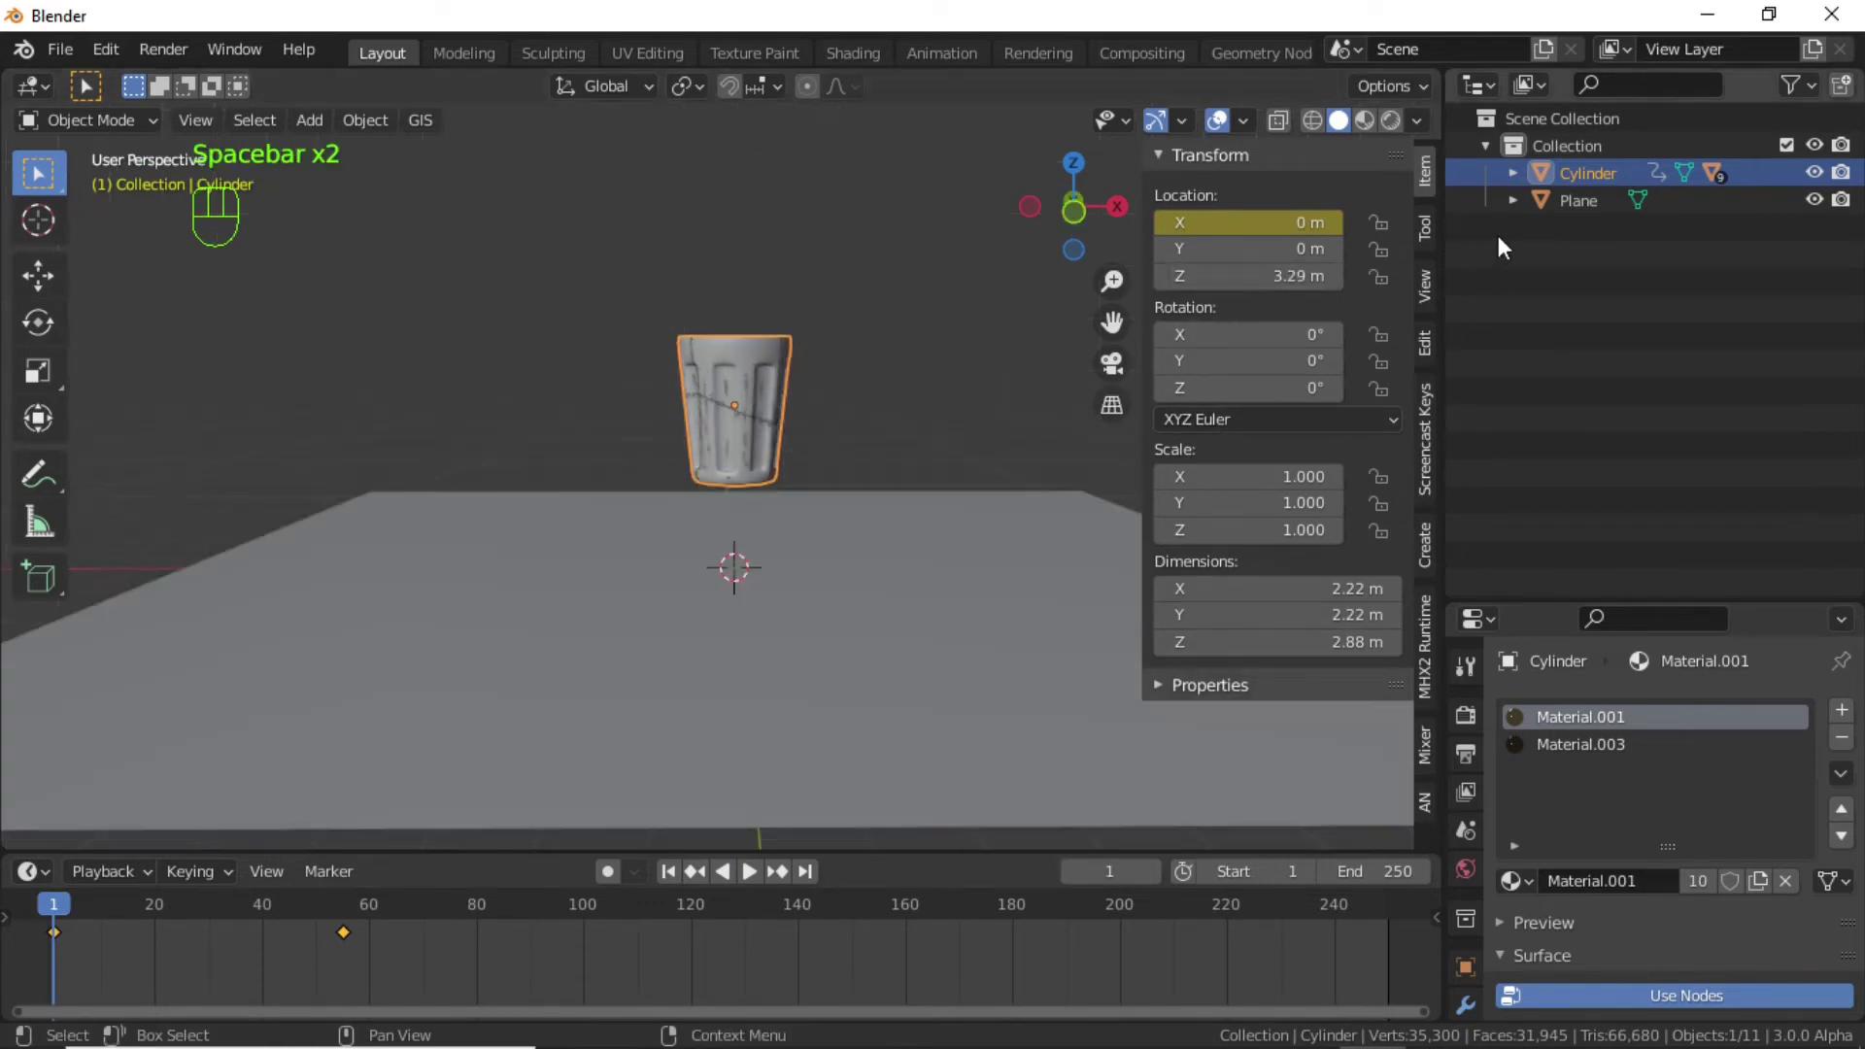
# Select all the Cylinder_cell pieces under the Cylinder and add Rigid Body physics to the active piece, Cylinder_cell.
pyautogui.click(1511, 173)
pyautogui.click(1634, 252)
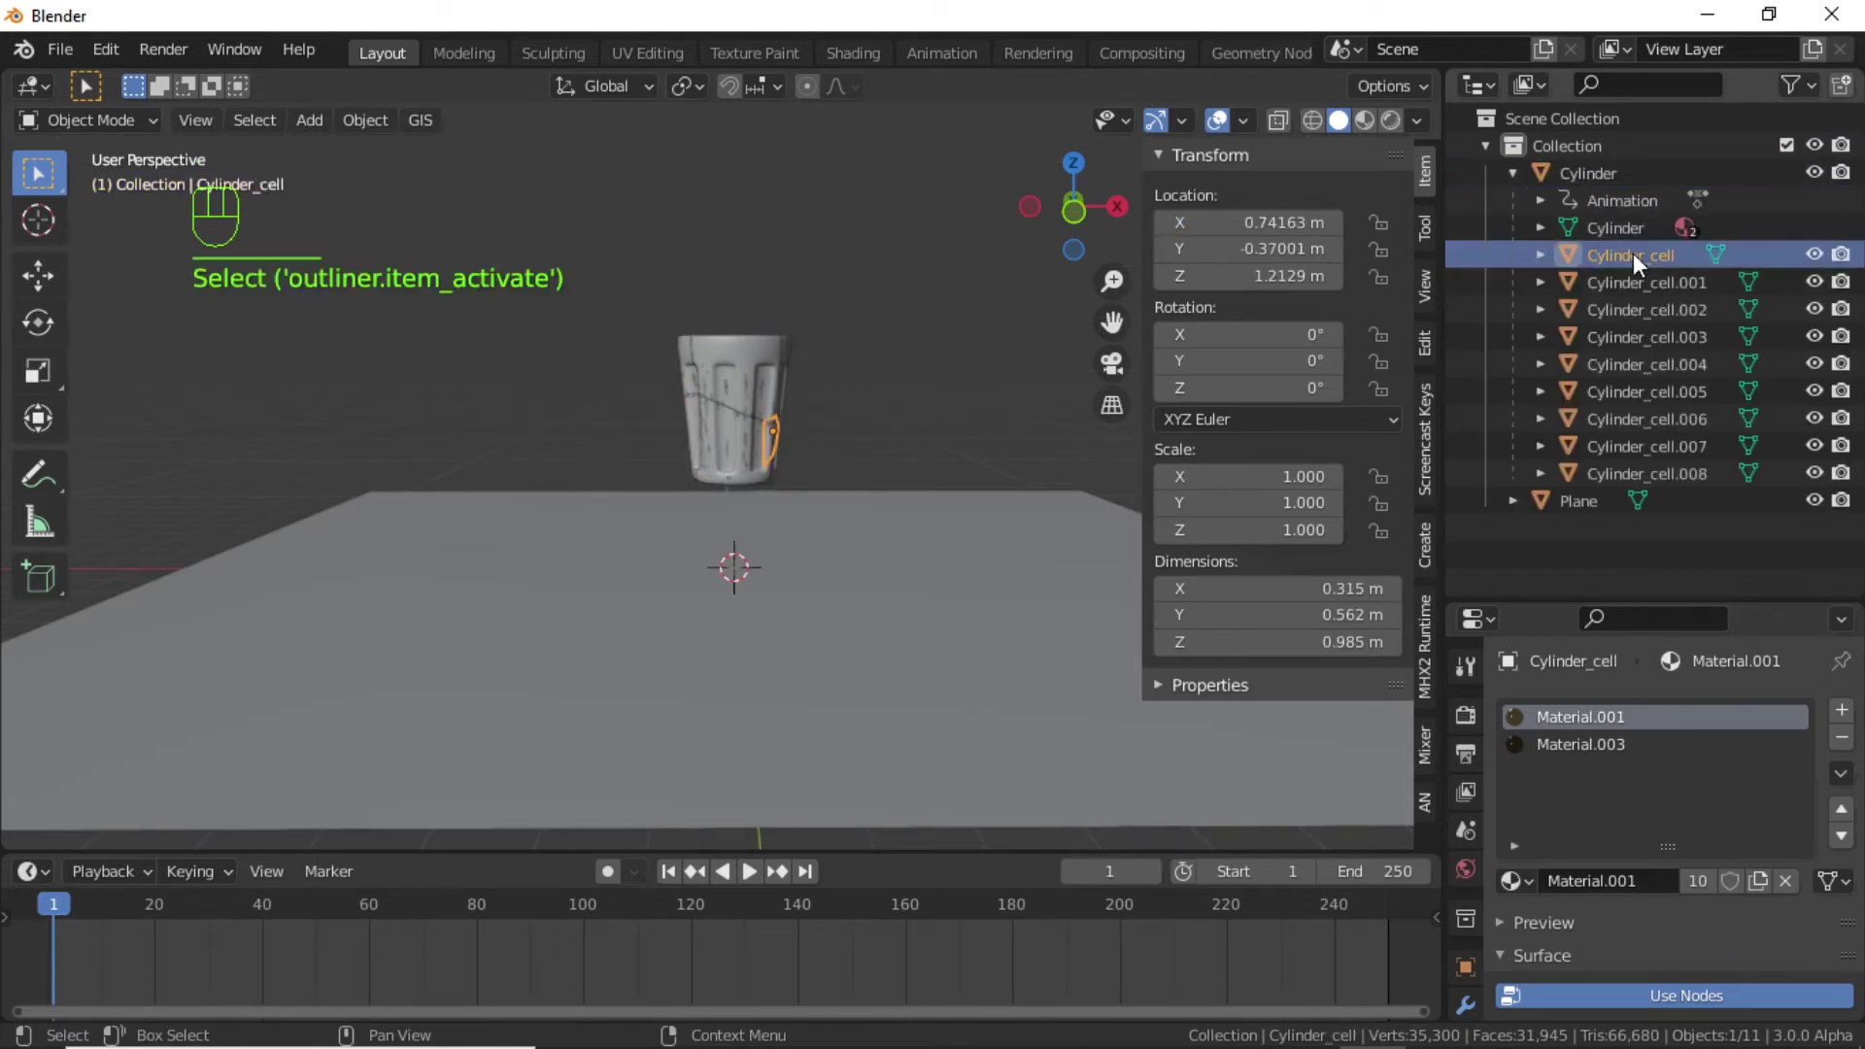
pyautogui.keyDown('shift'); pyautogui.click(1664, 472); pyautogui.keyUp('shift')
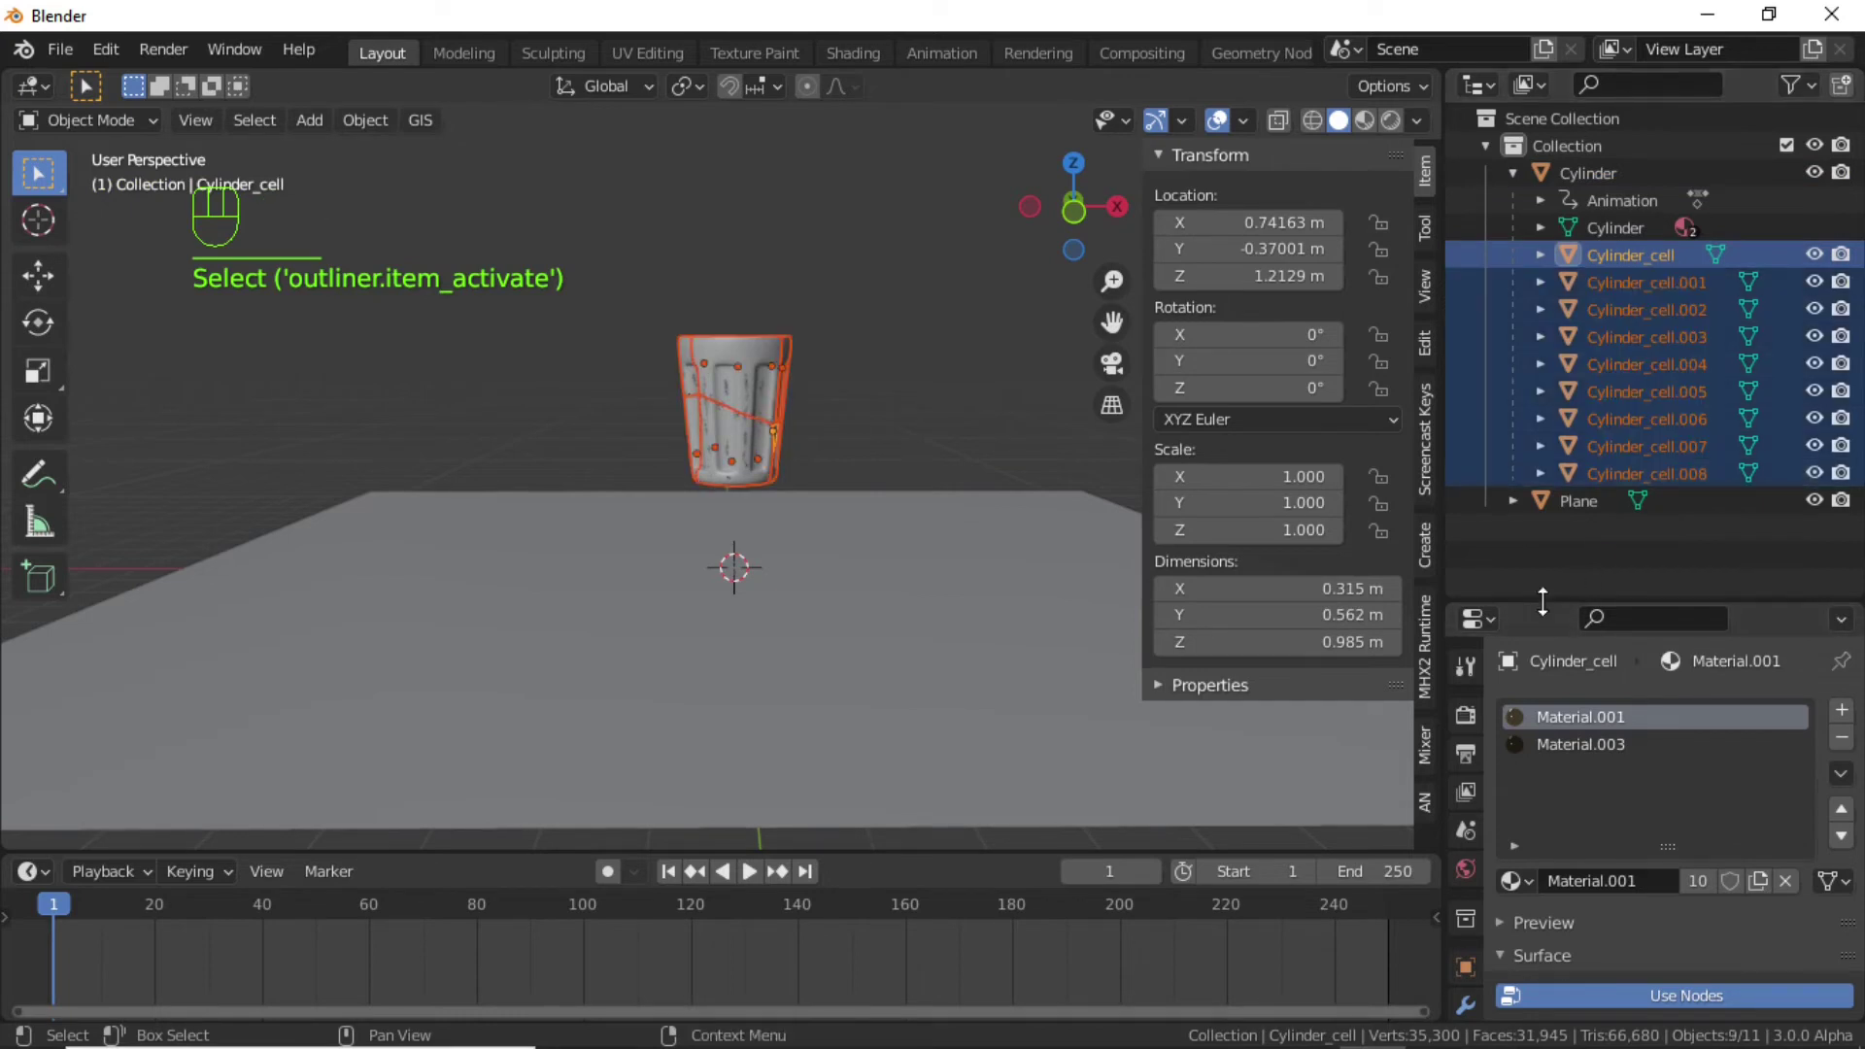
pyautogui.moveTo(1542, 602); pyautogui.dragTo(1542, 335)
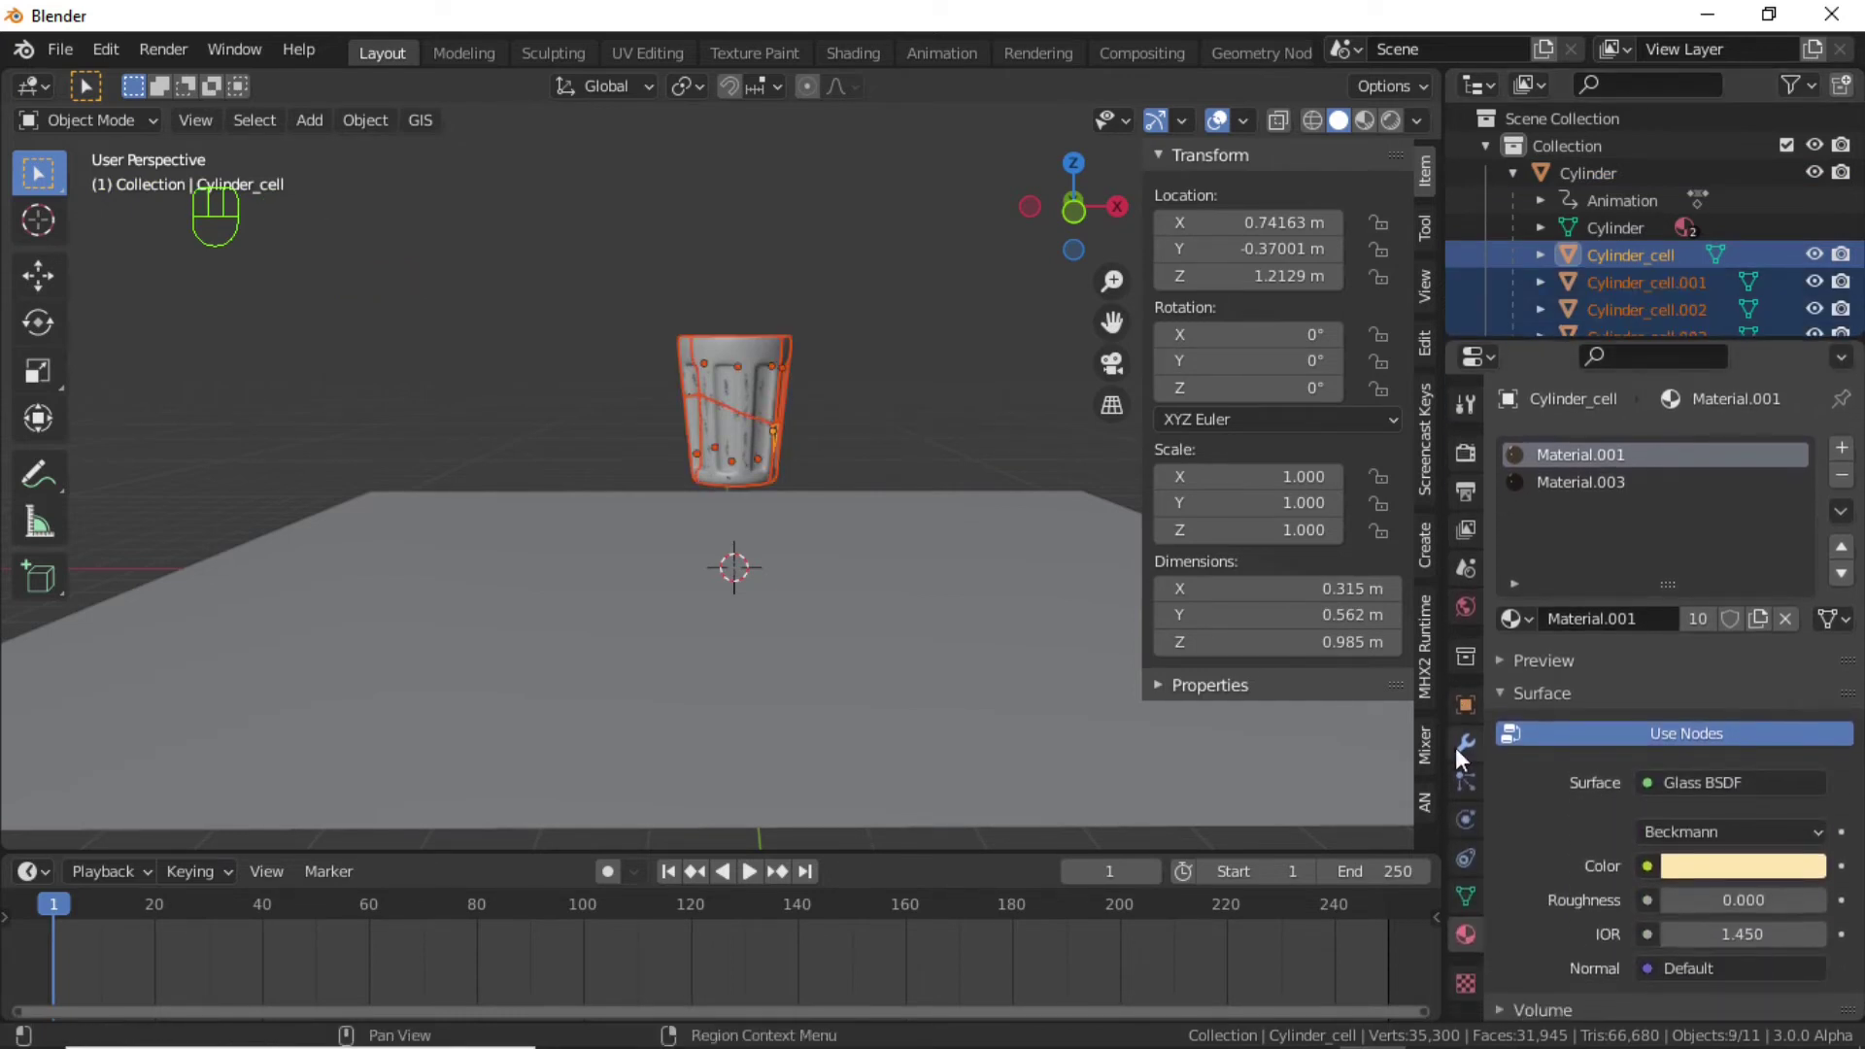
pyautogui.click(1455, 820)
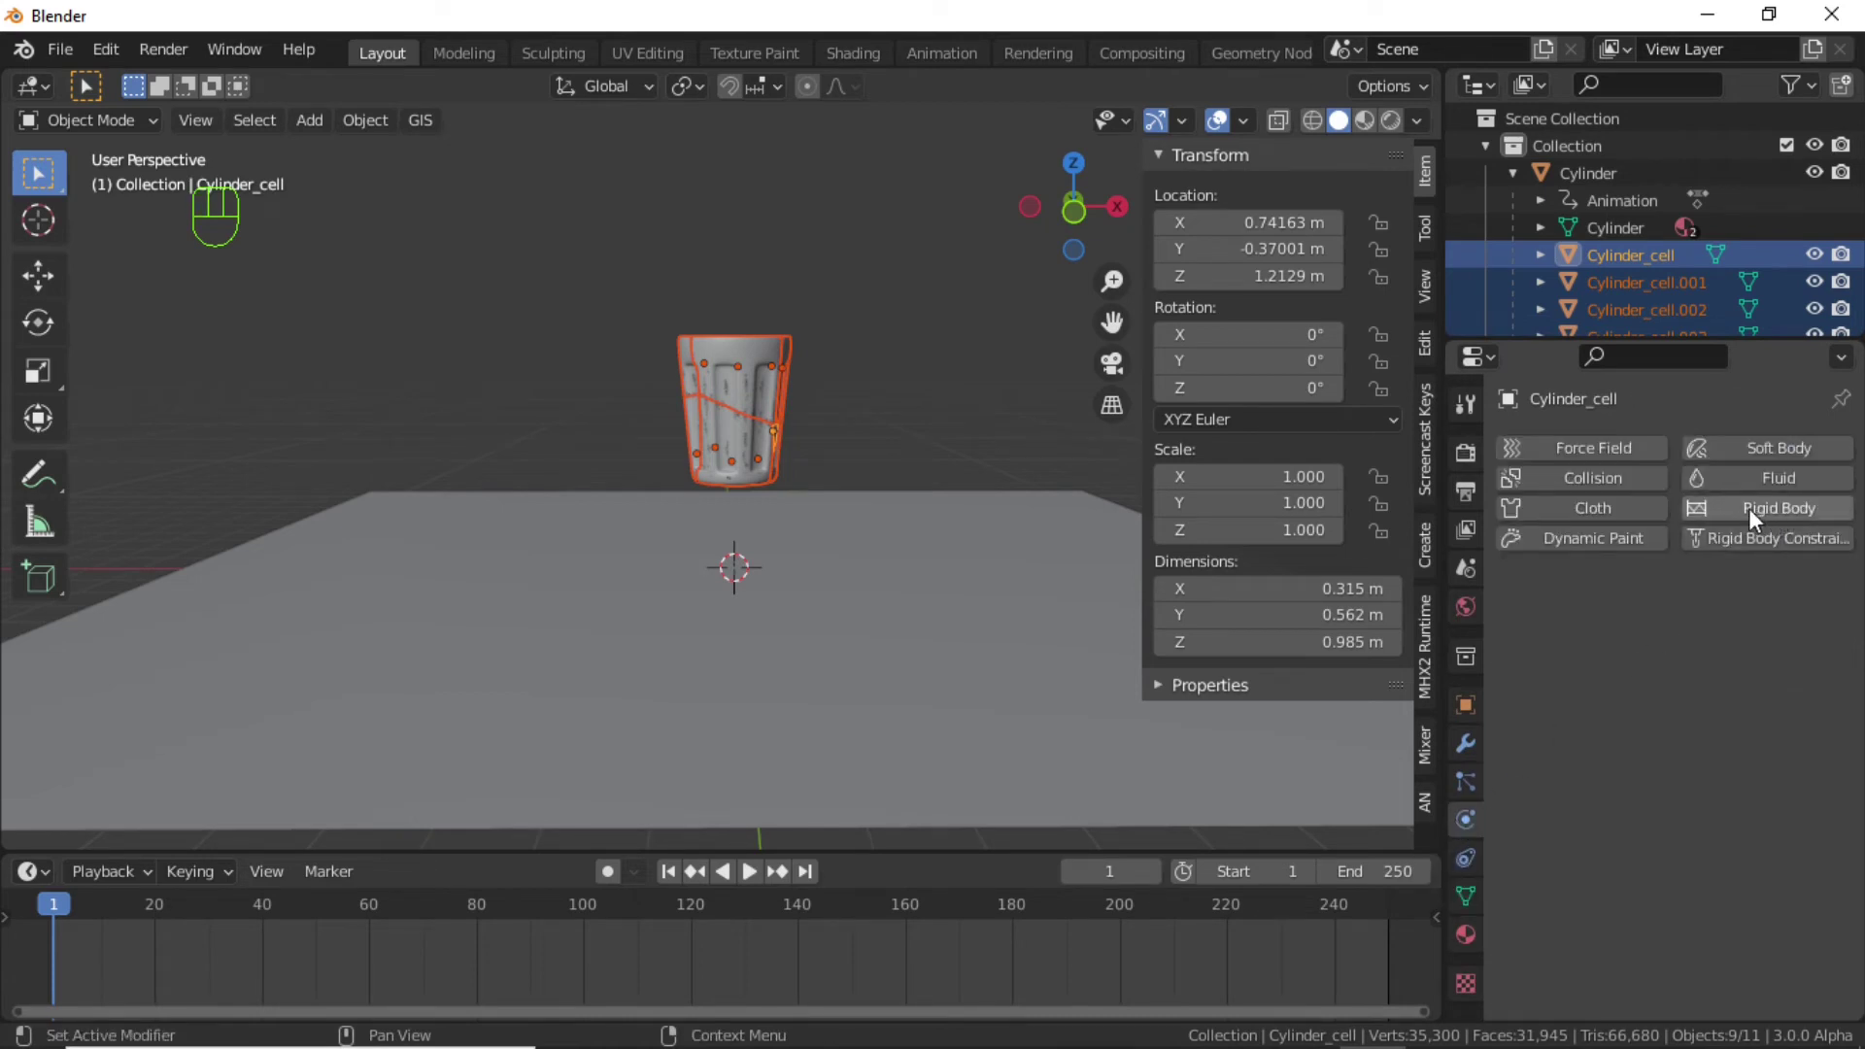
pyautogui.click(1780, 507)
pyautogui.scroll(-1, 1764, 591)
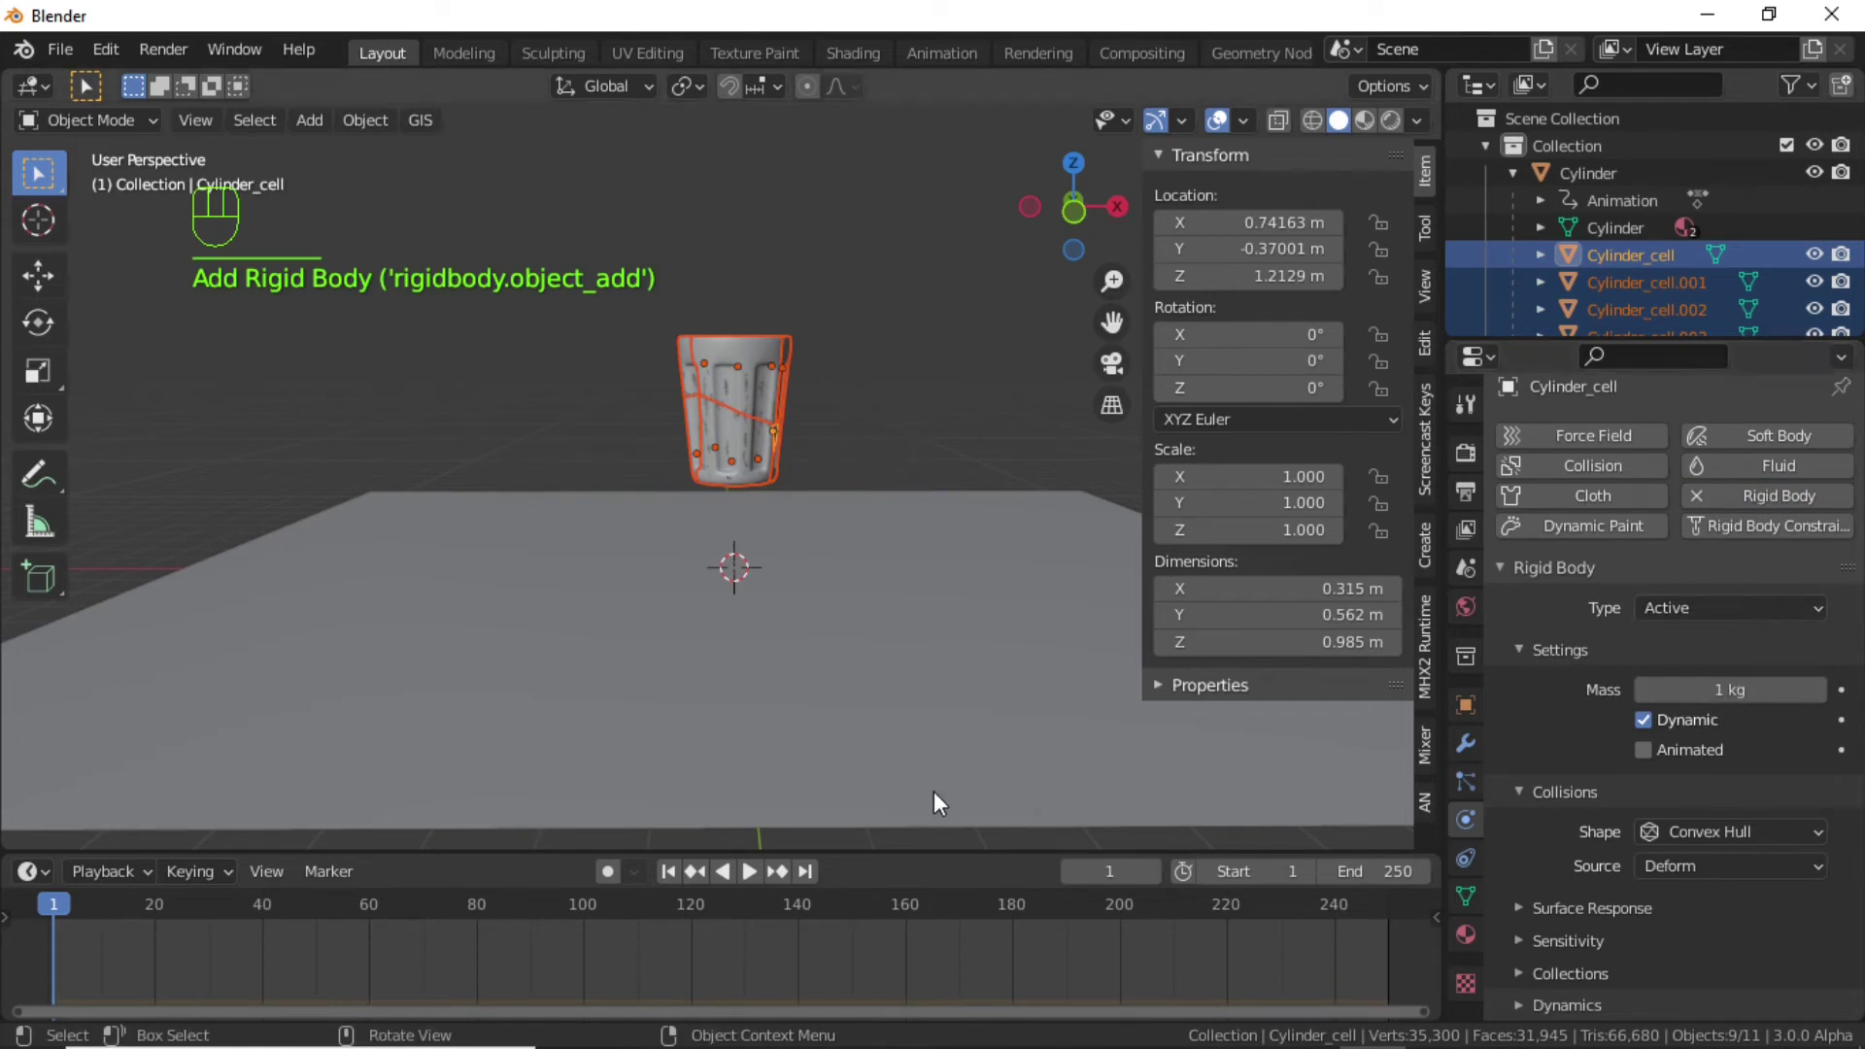
# Enable the rigid body Animated option for Cylinder_cell and keyframe it at frame 1.
pyautogui.moveTo(932, 849); pyautogui.dragTo(933, 822)
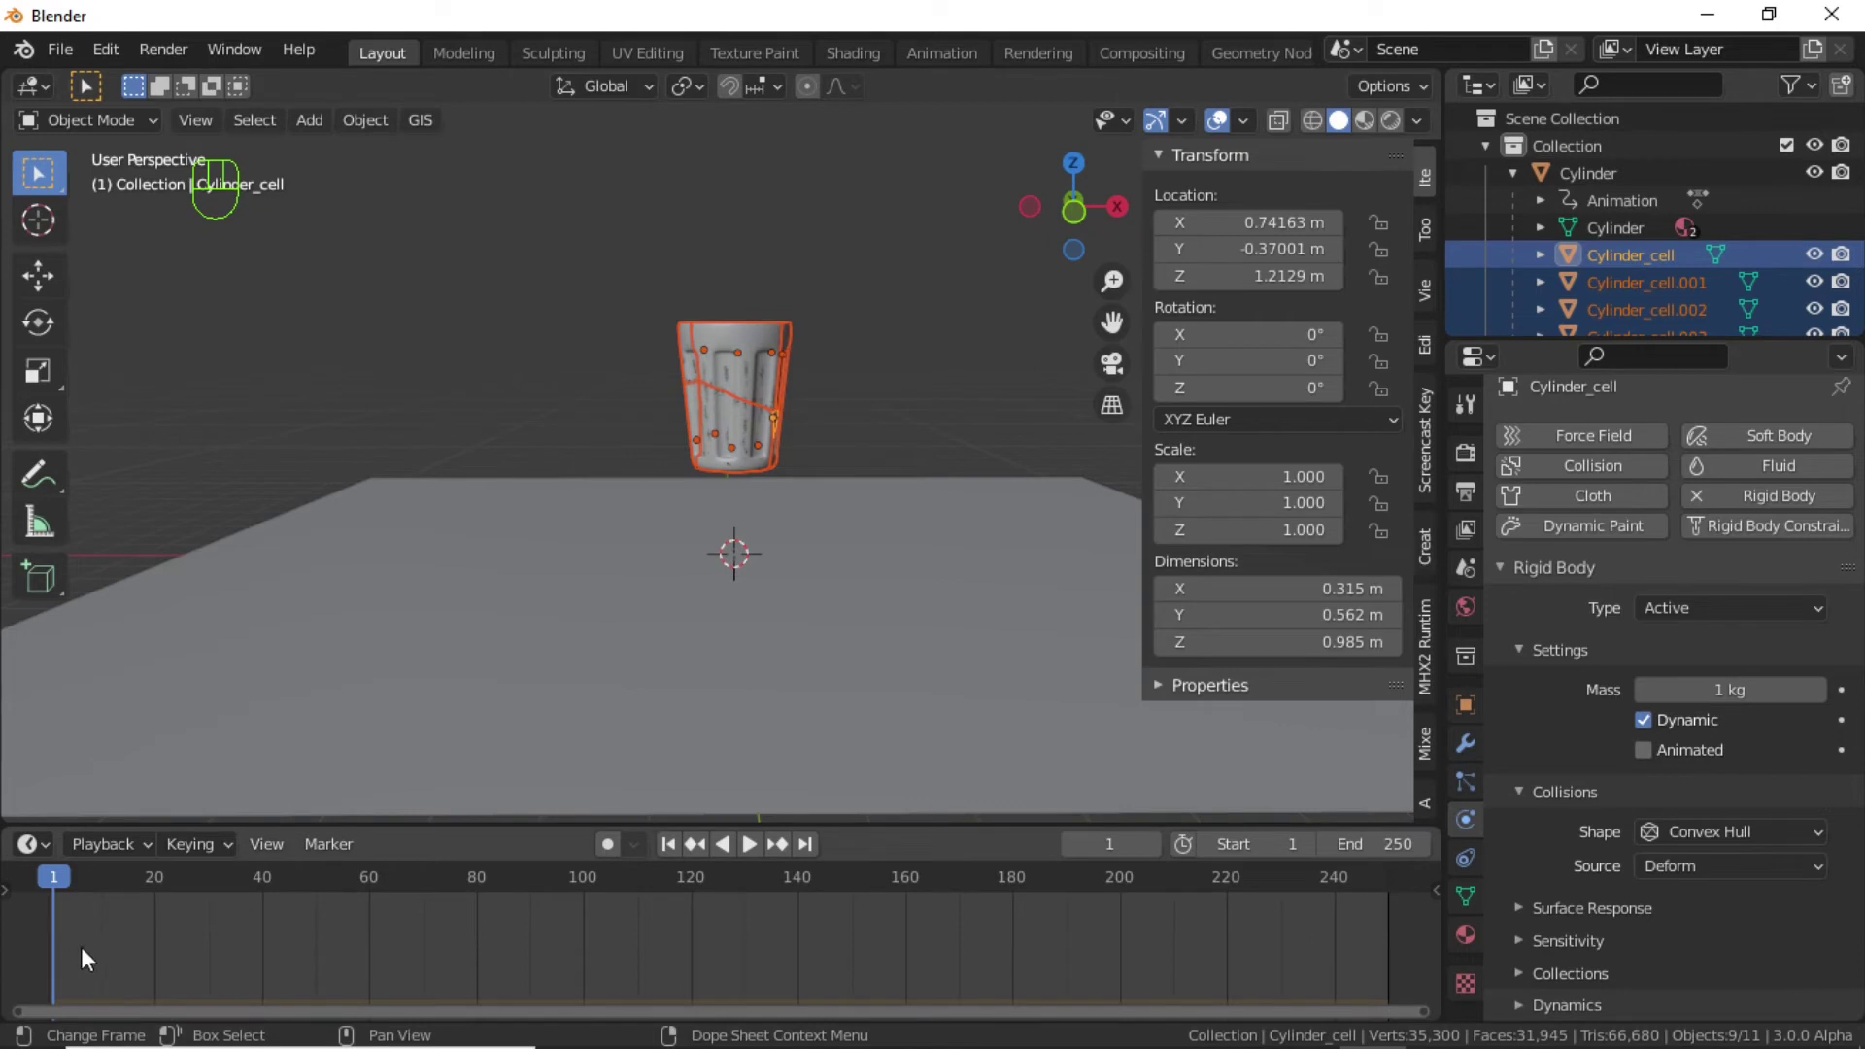
pyautogui.click(1644, 751)
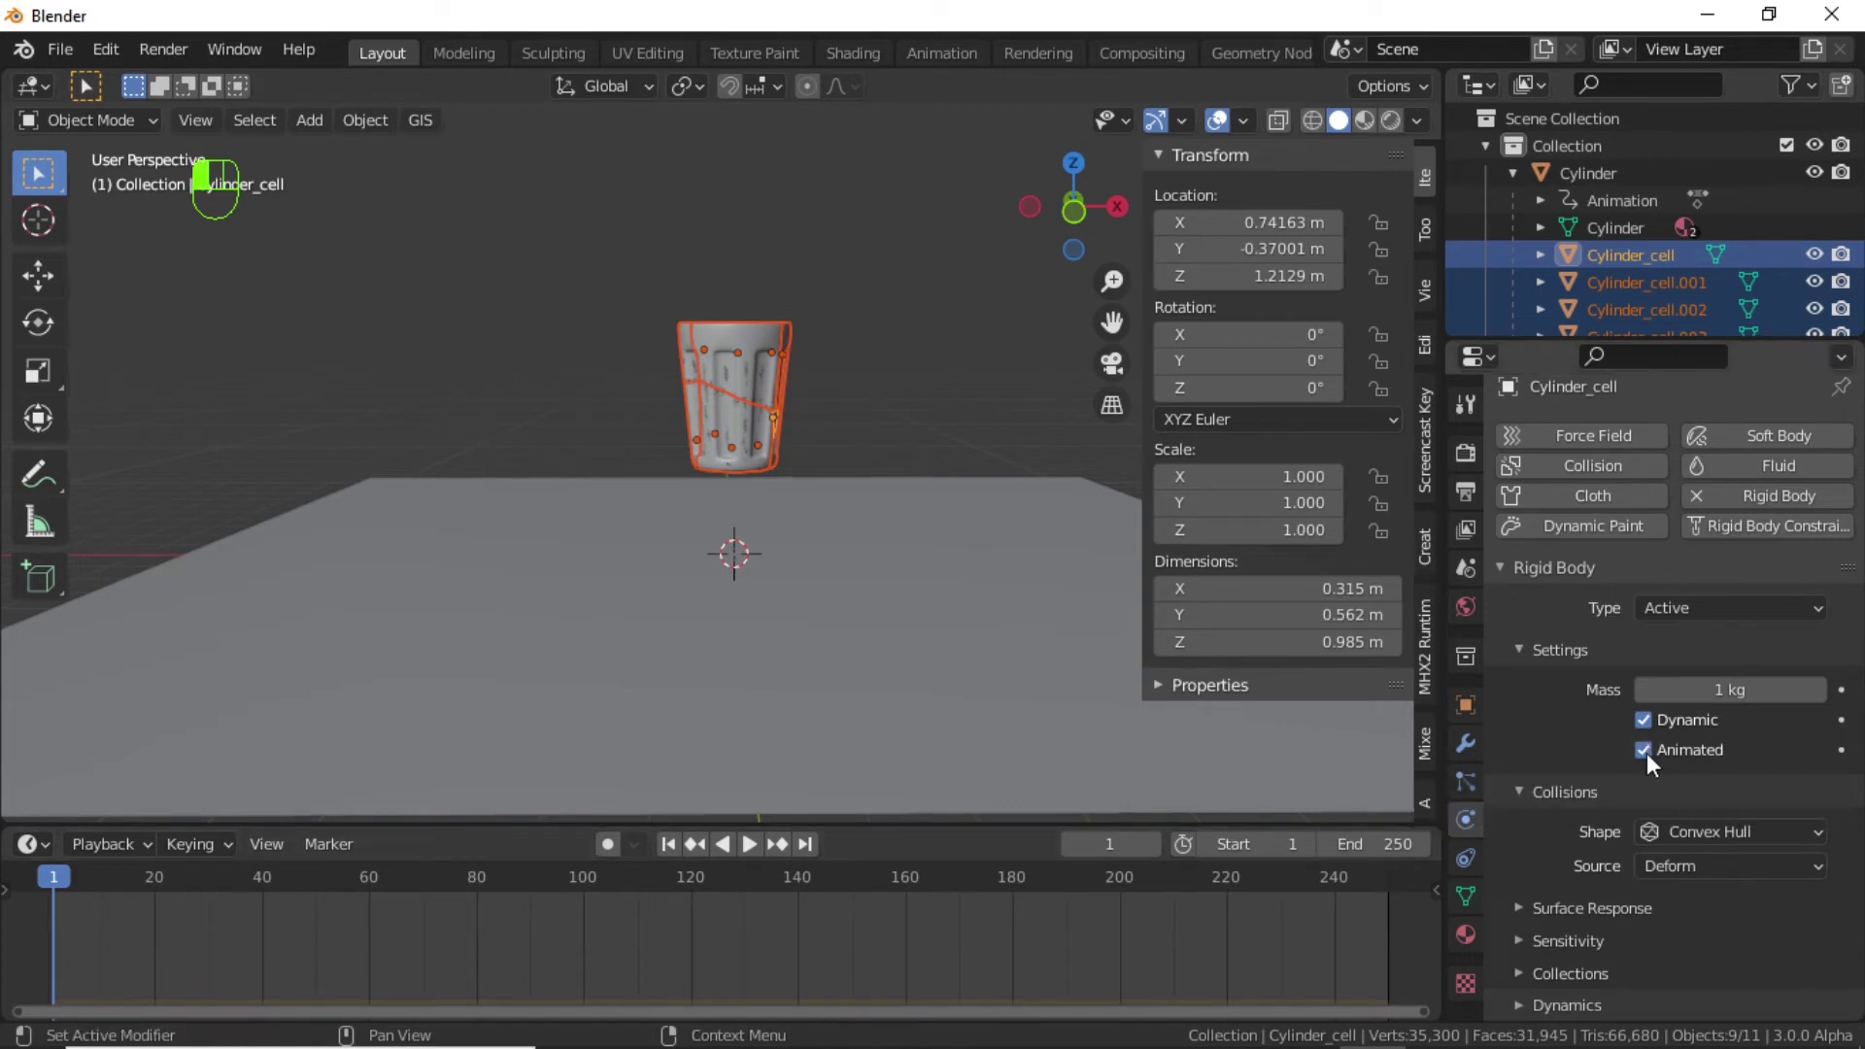
pyautogui.click(1841, 749)
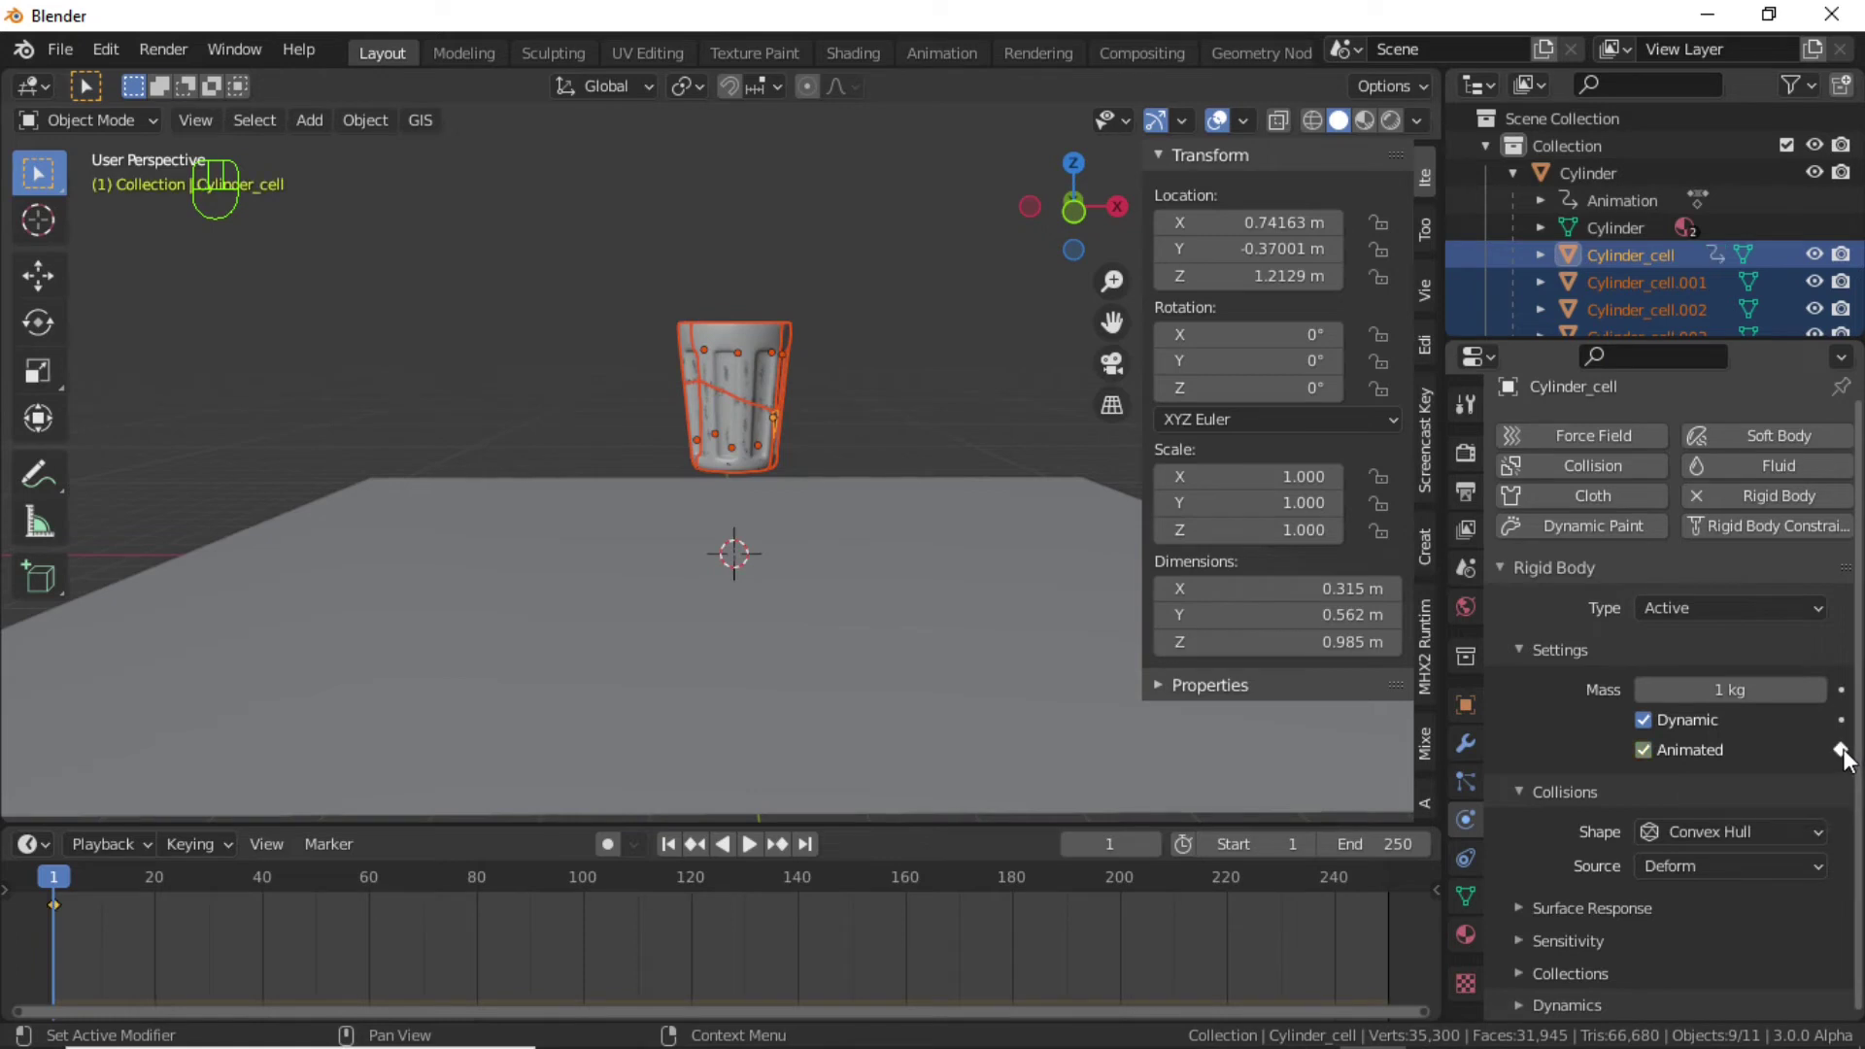
# Keyframe Cylinder_cell's enabled Animated option at frame 56.
pyautogui.click(1117, 843)
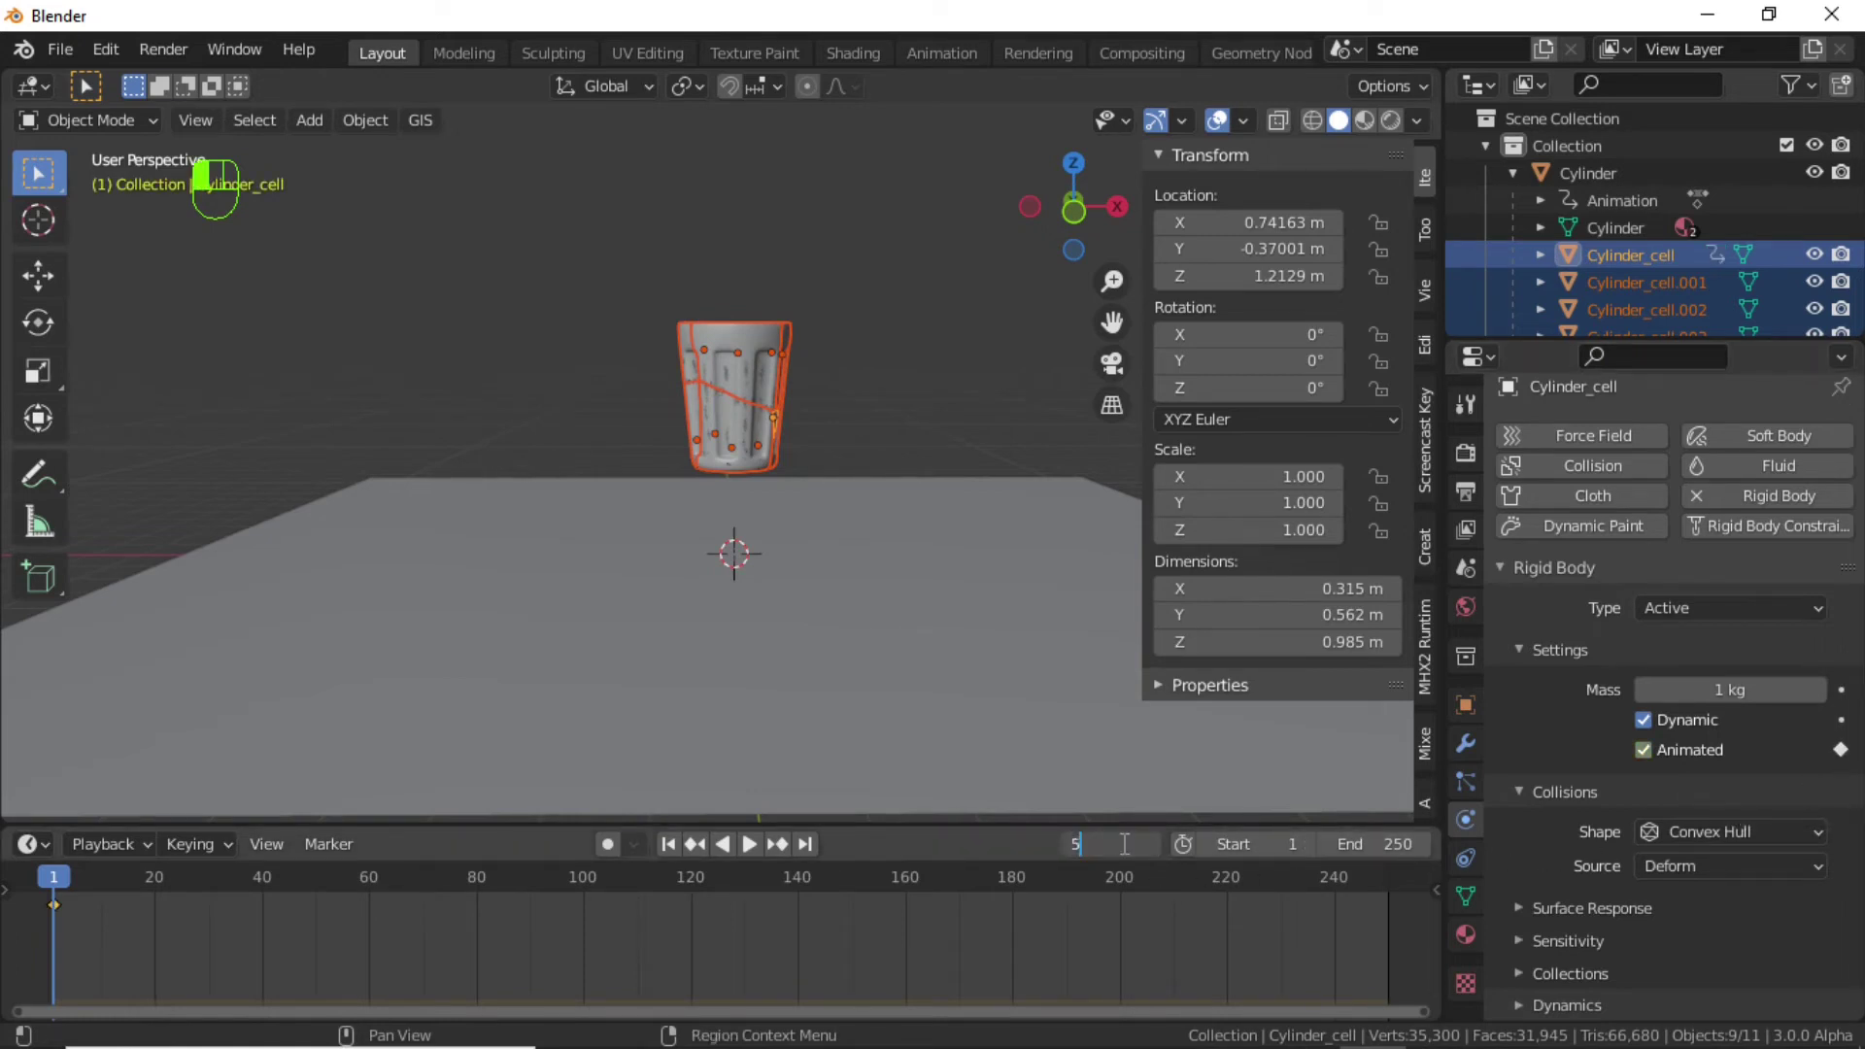
pyautogui.write('56')
pyautogui.press('Return')
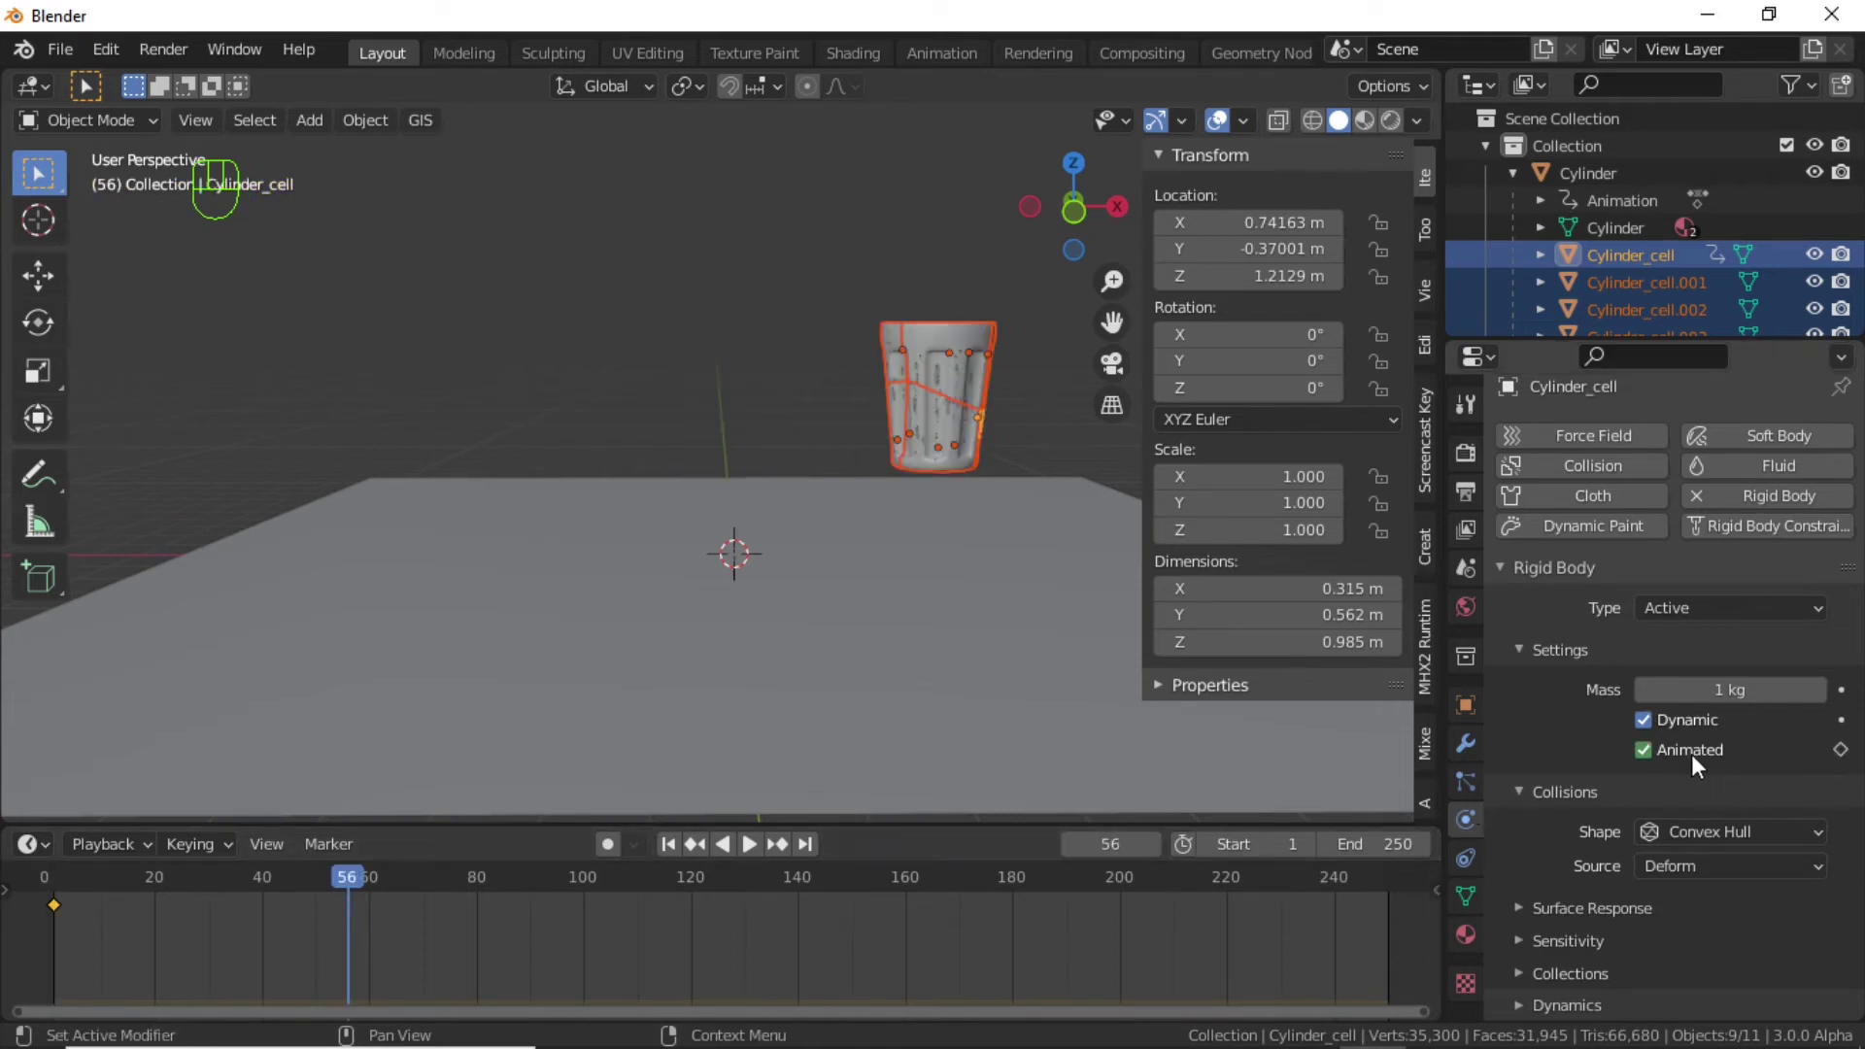
pyautogui.click(1841, 751)
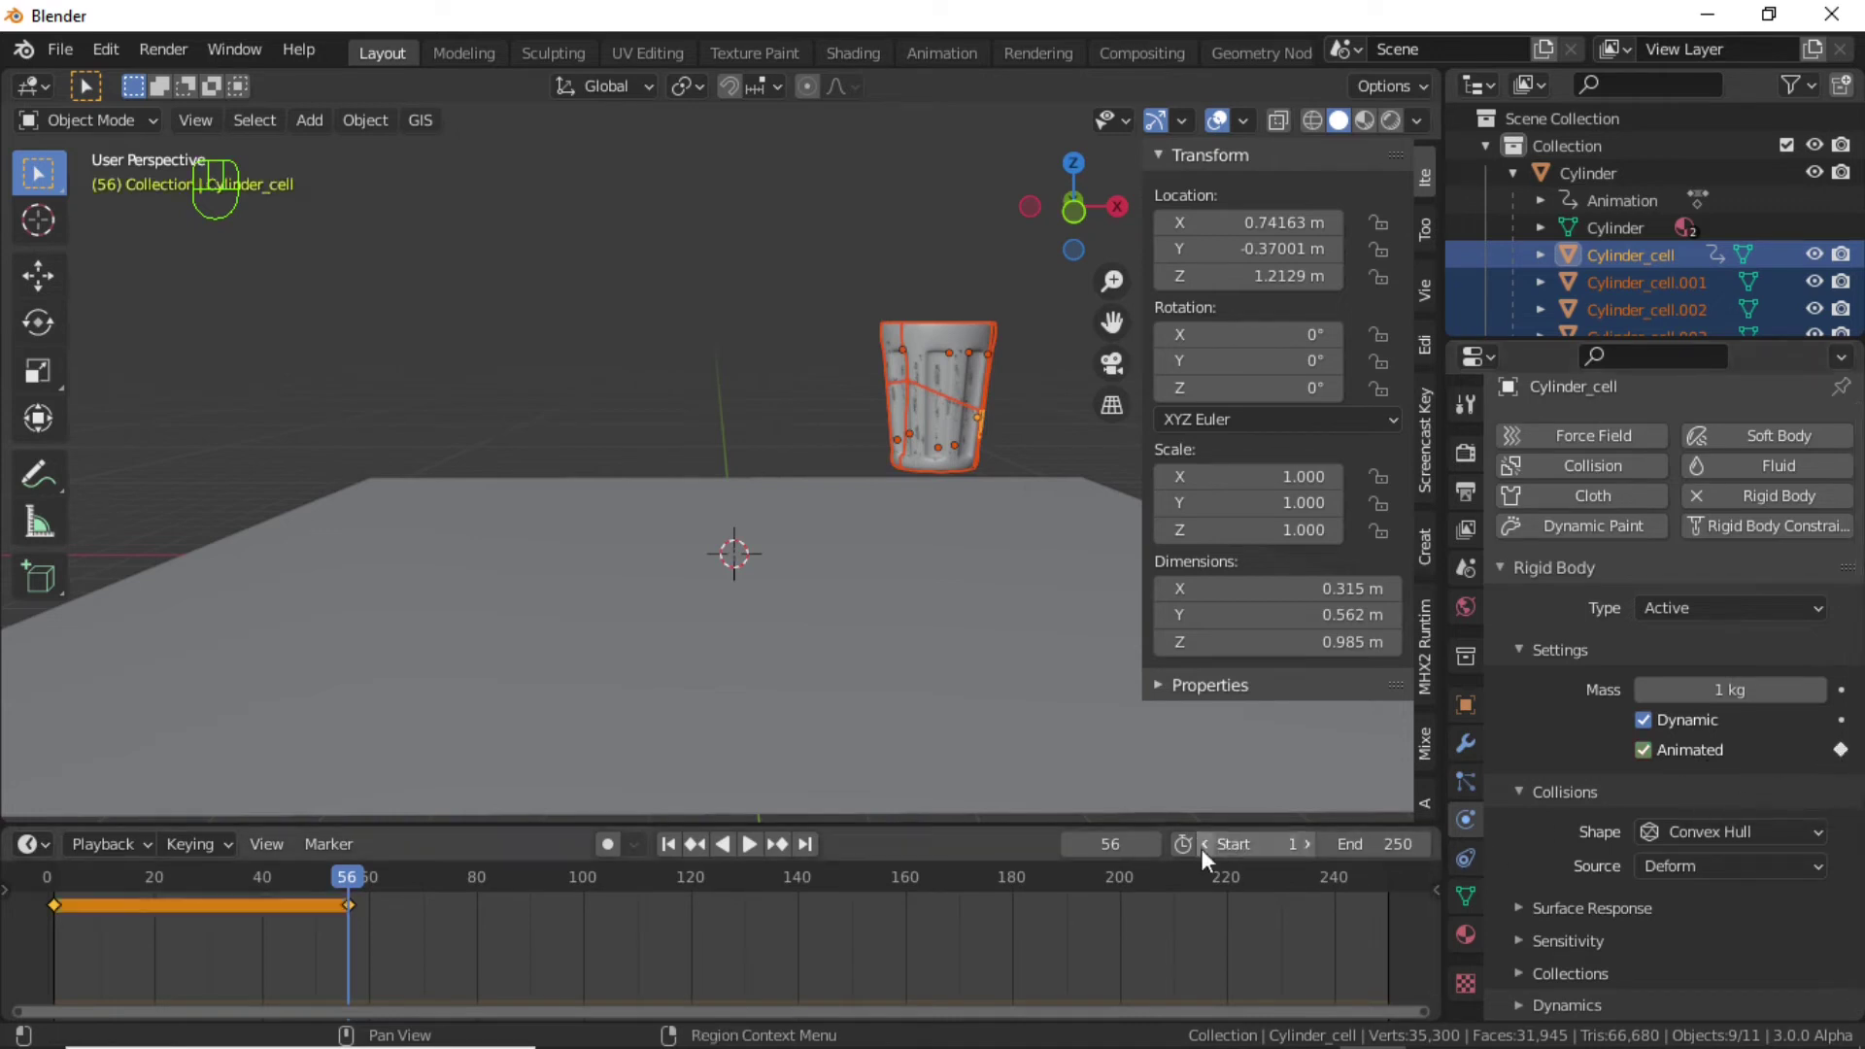
# Disable Cylinder_cell's Animated option at frame 57 and keyframe it there.
pyautogui.click(1151, 845)
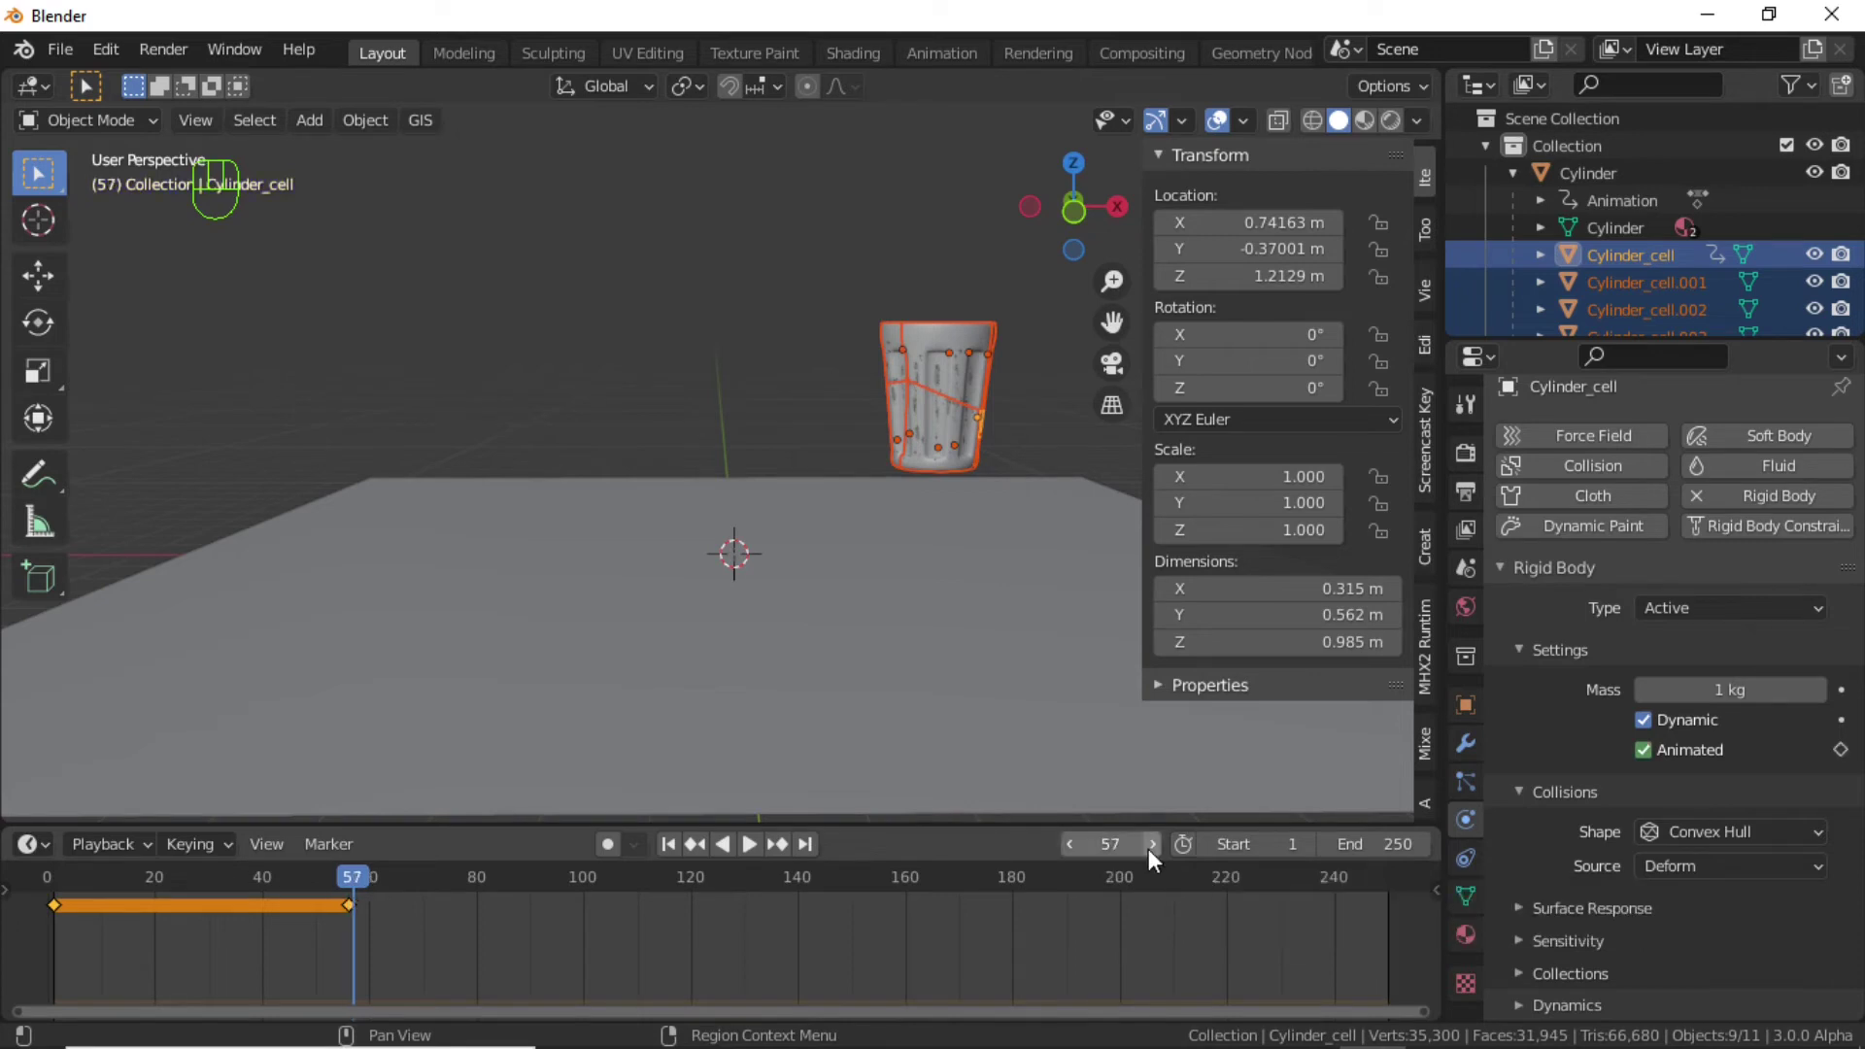
pyautogui.click(1643, 750)
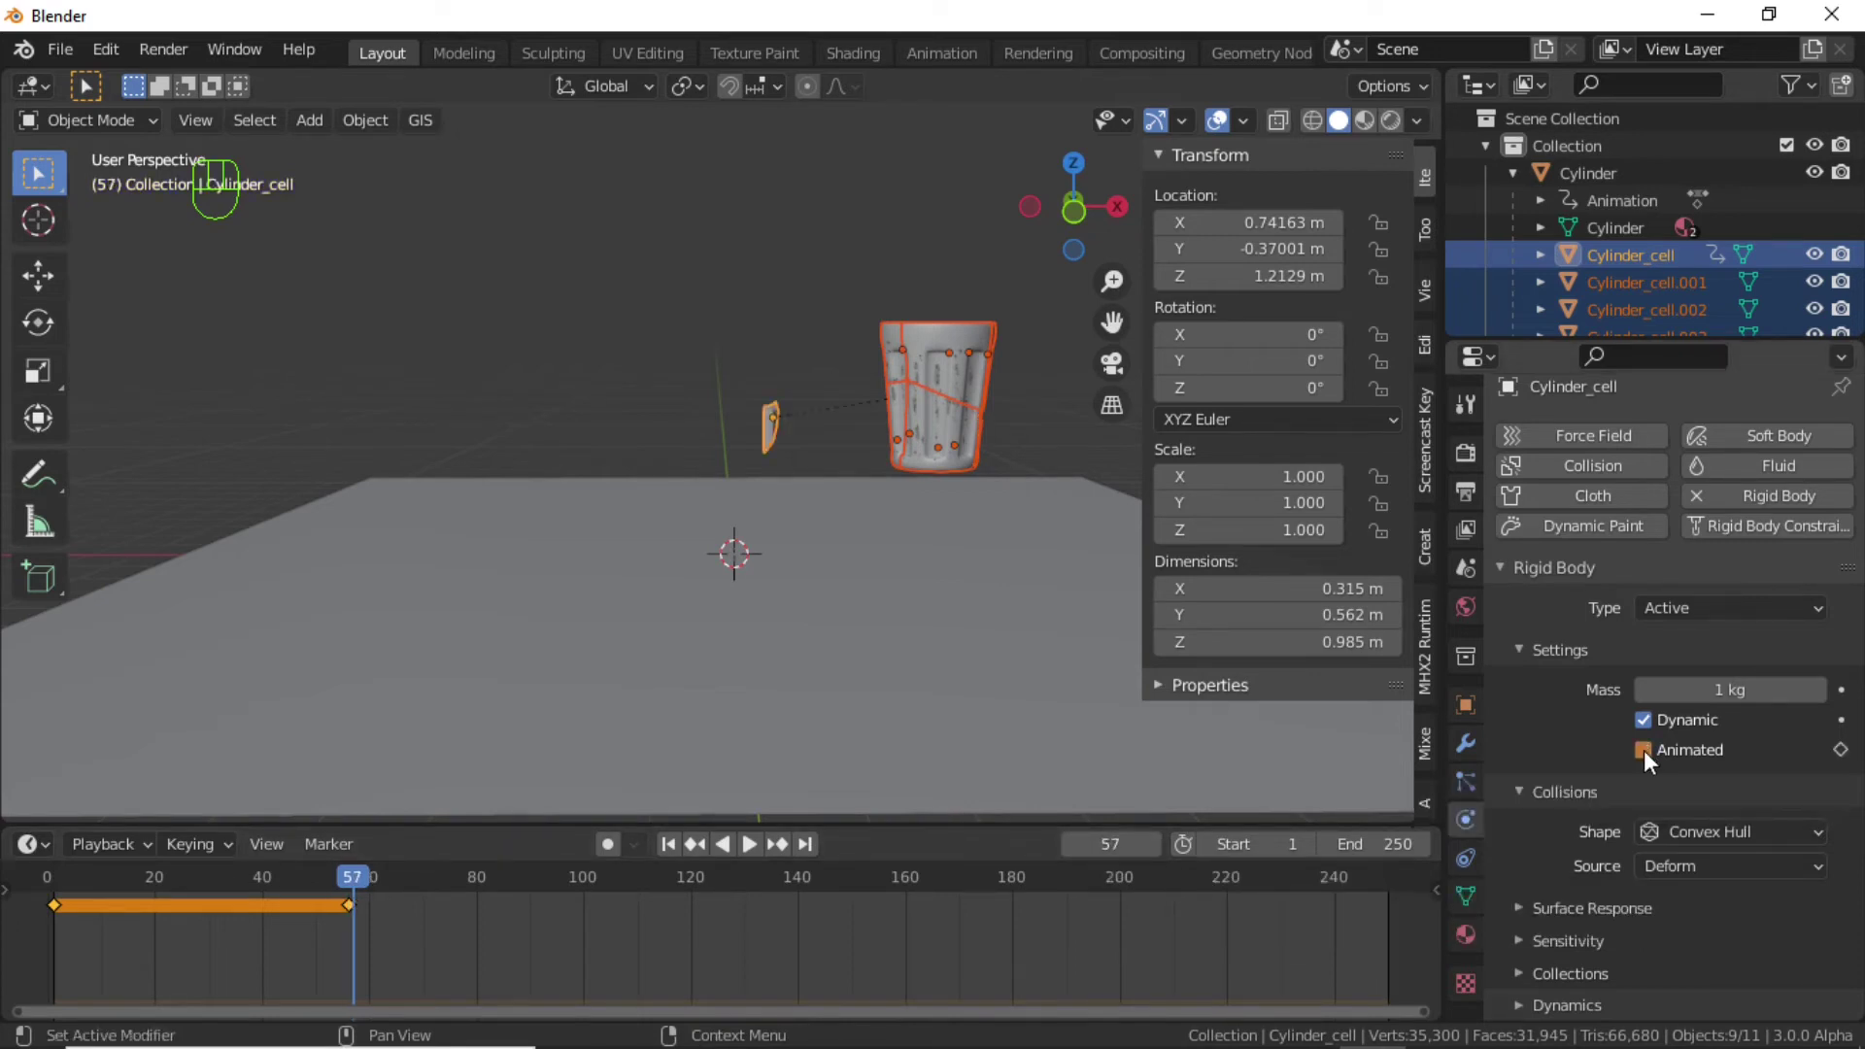
pyautogui.click(1841, 751)
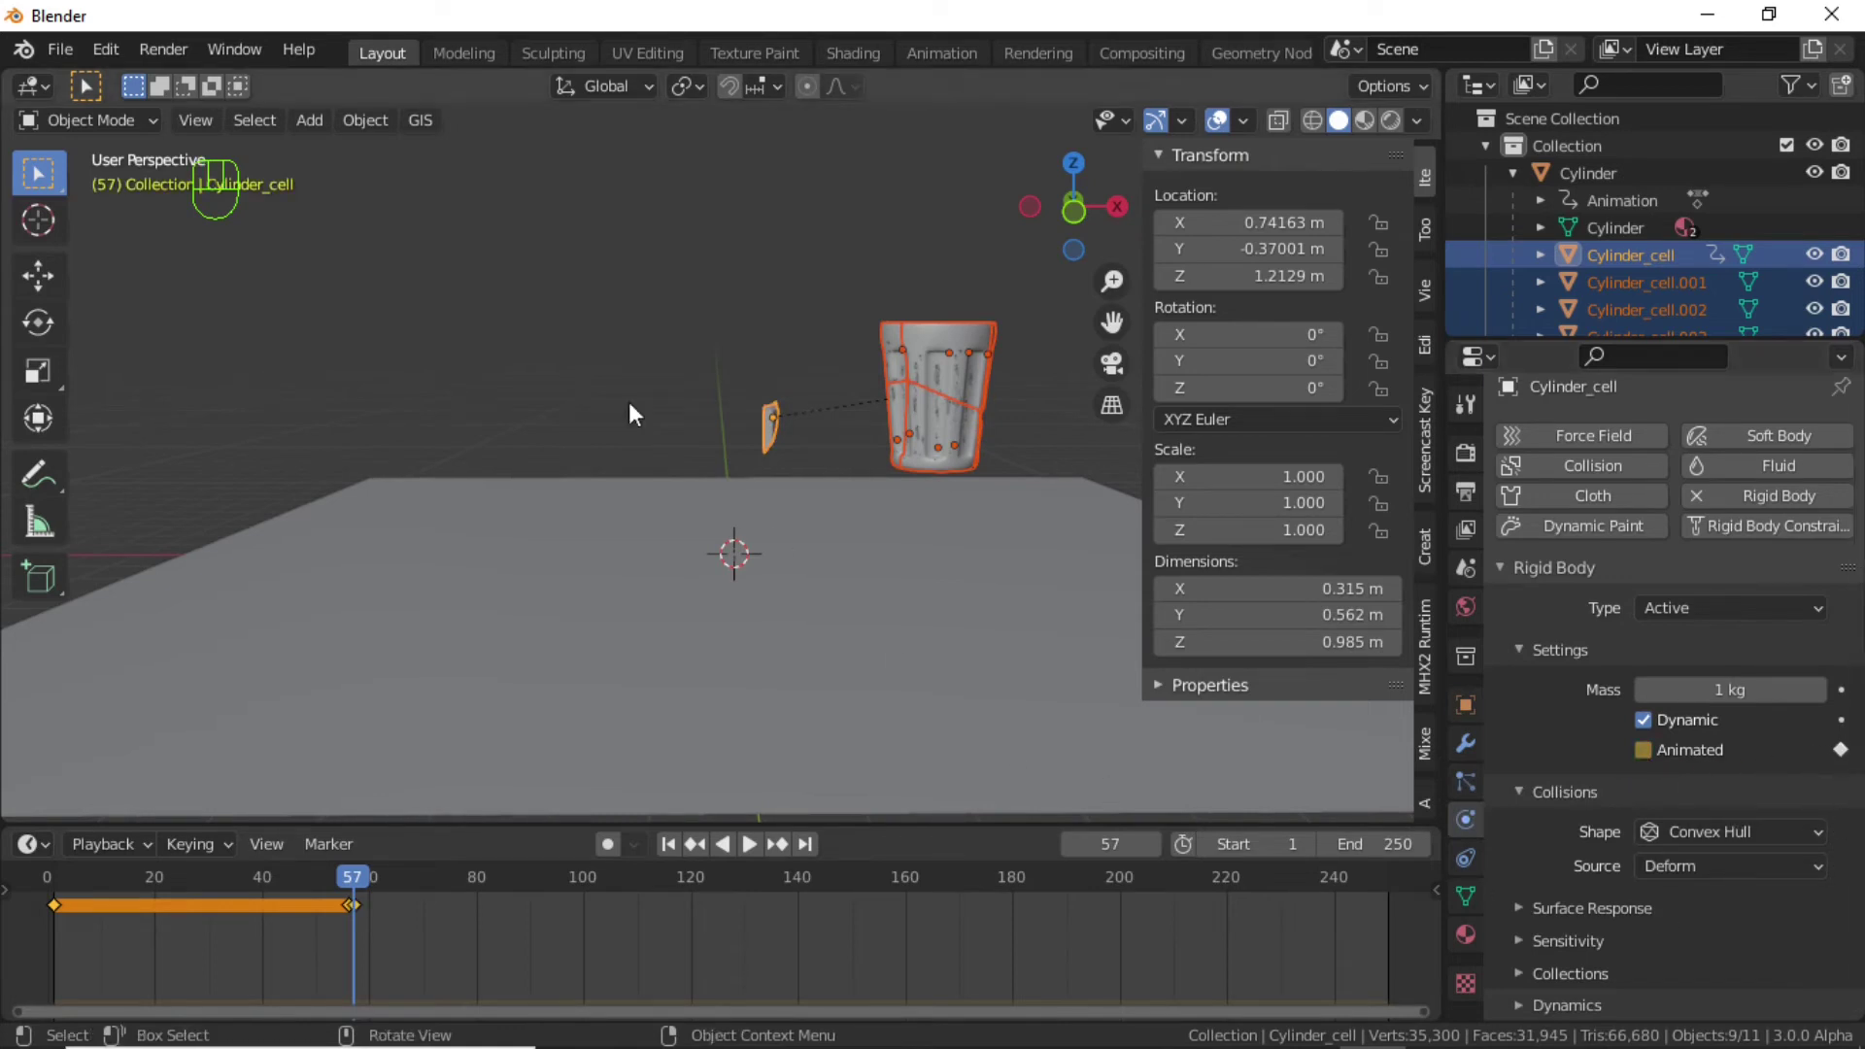
# Copy the rigid body settings from the active Cylinder_cell to the other selected cell pieces.
pyautogui.click(367, 120)
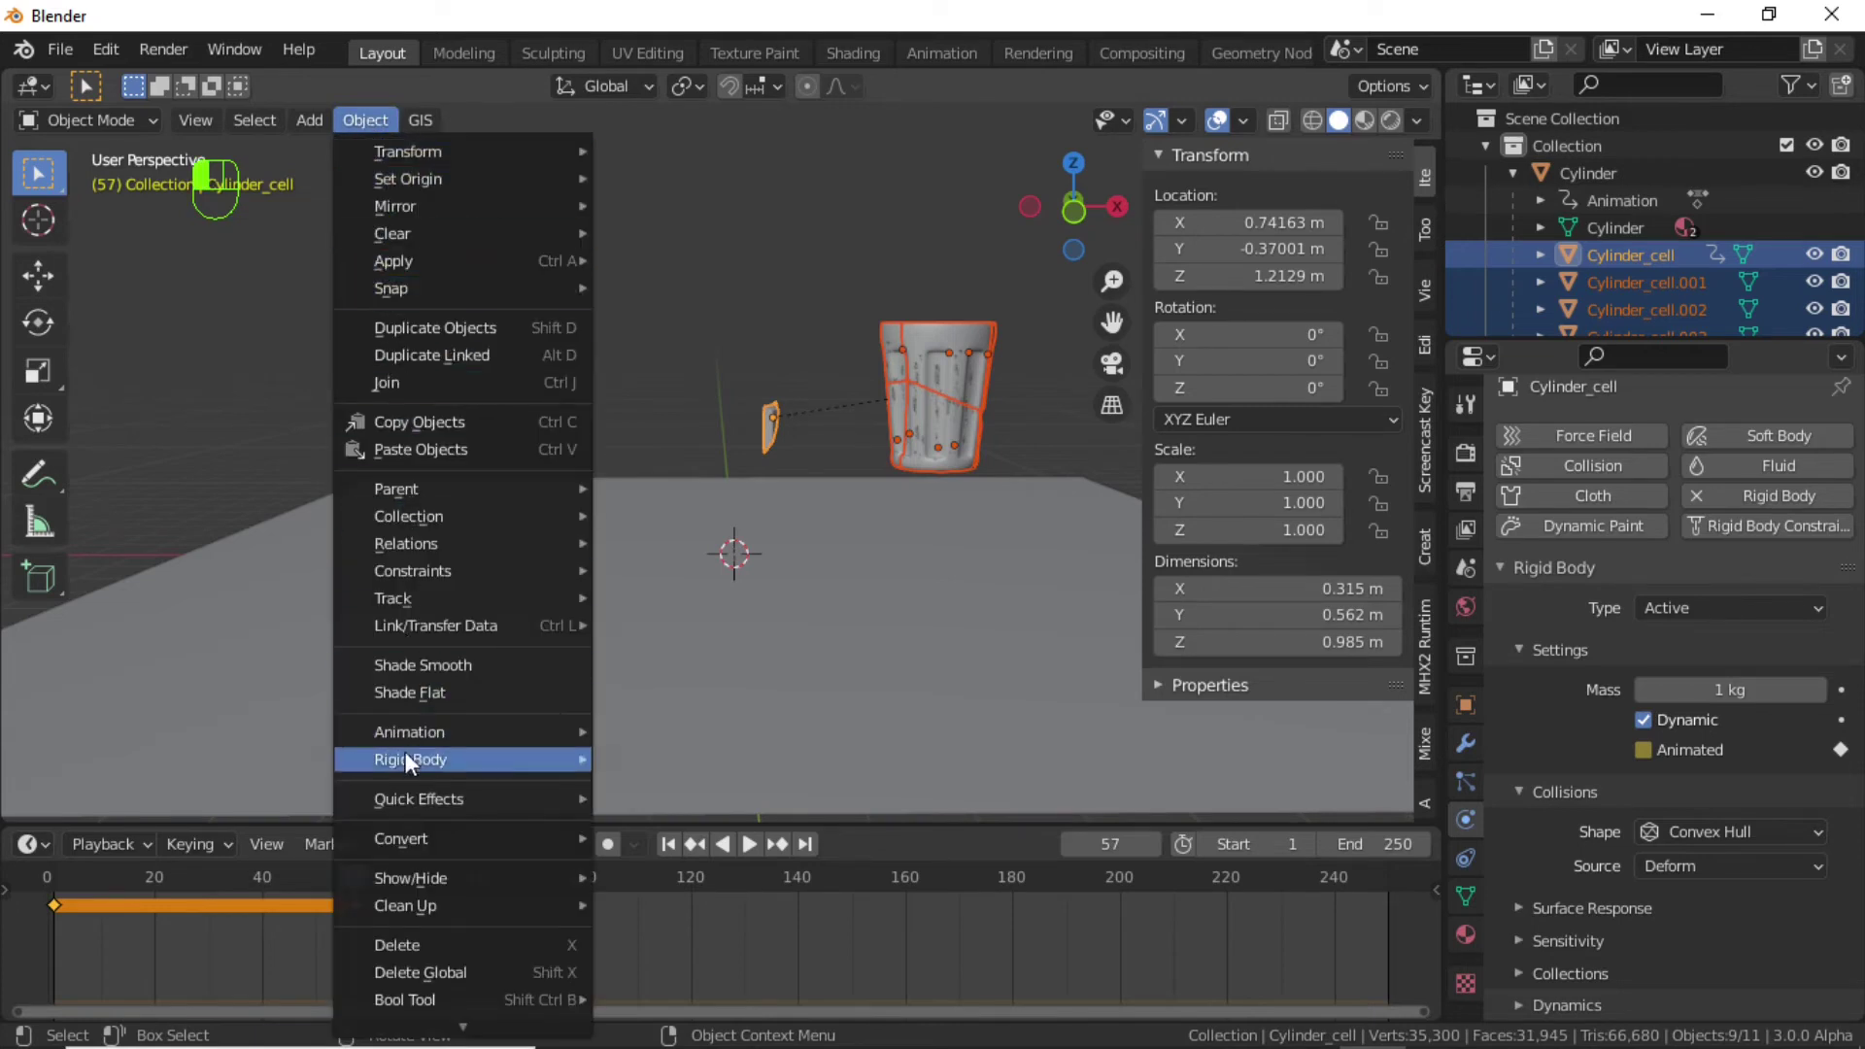
pyautogui.moveTo(398, 763)
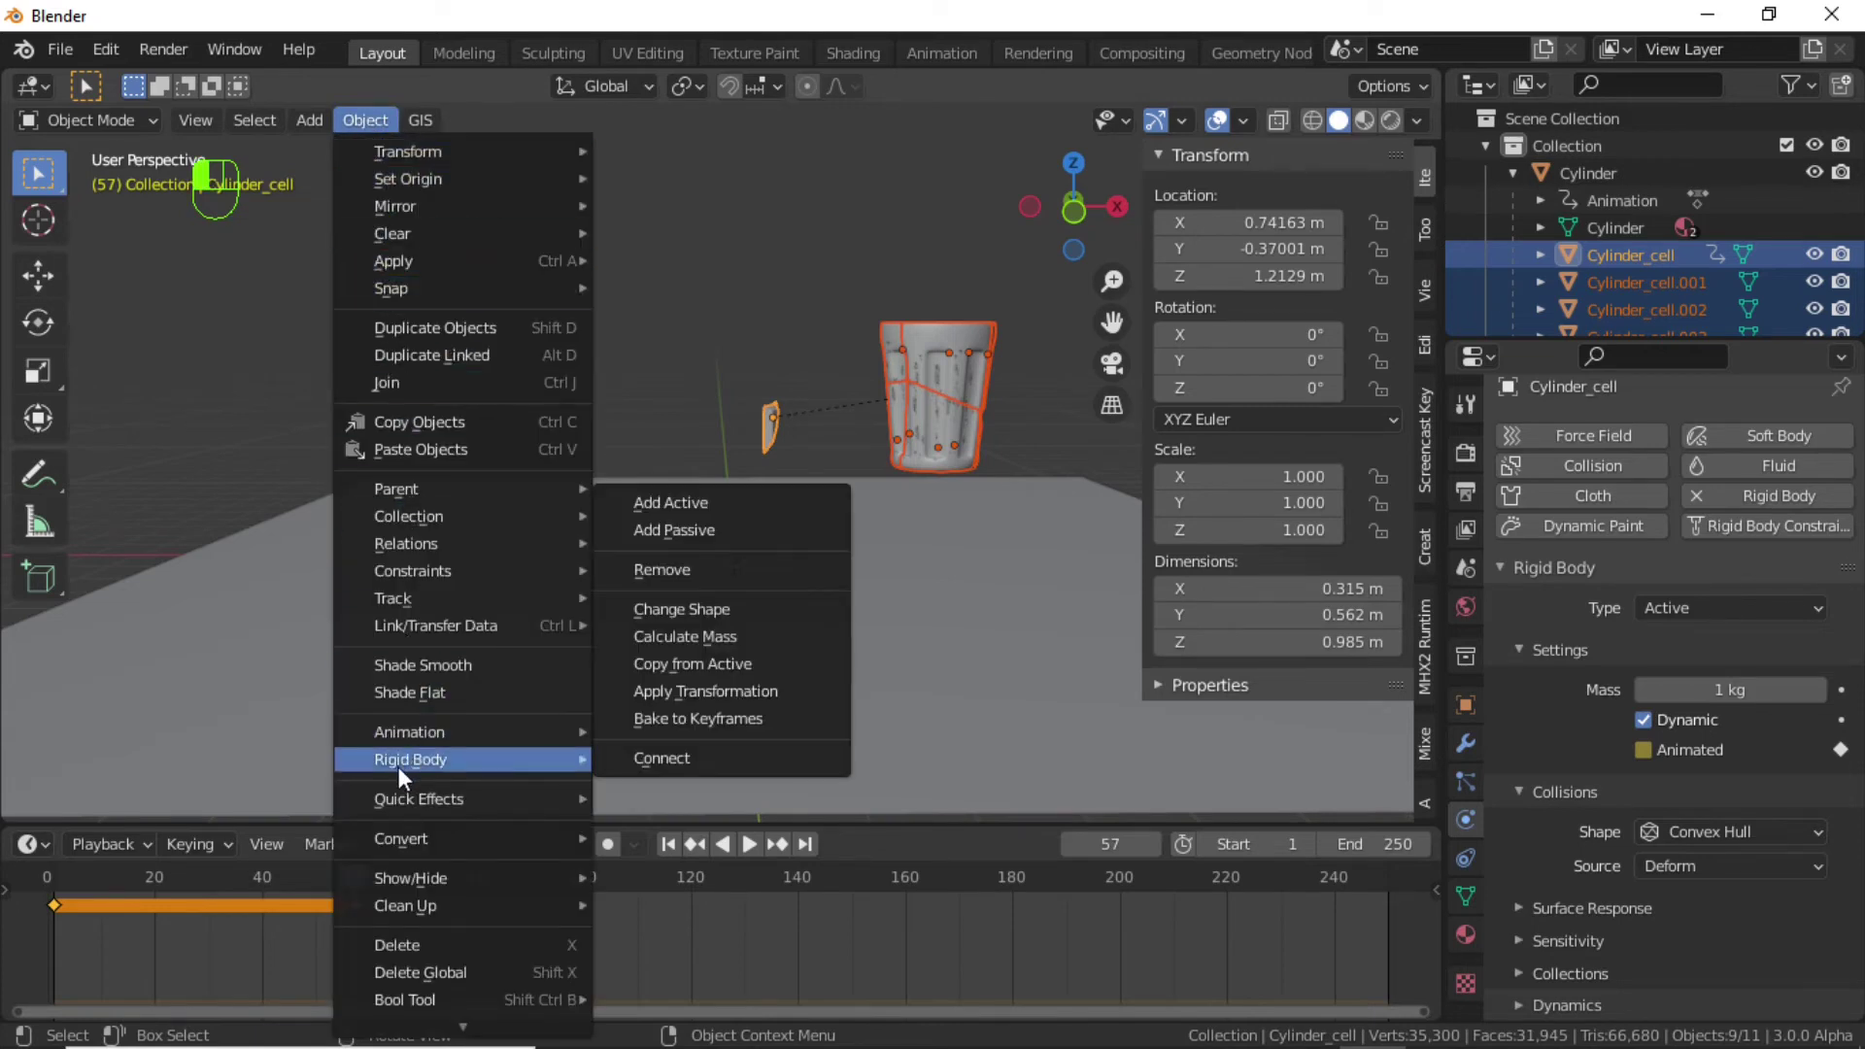
pyautogui.click(684, 662)
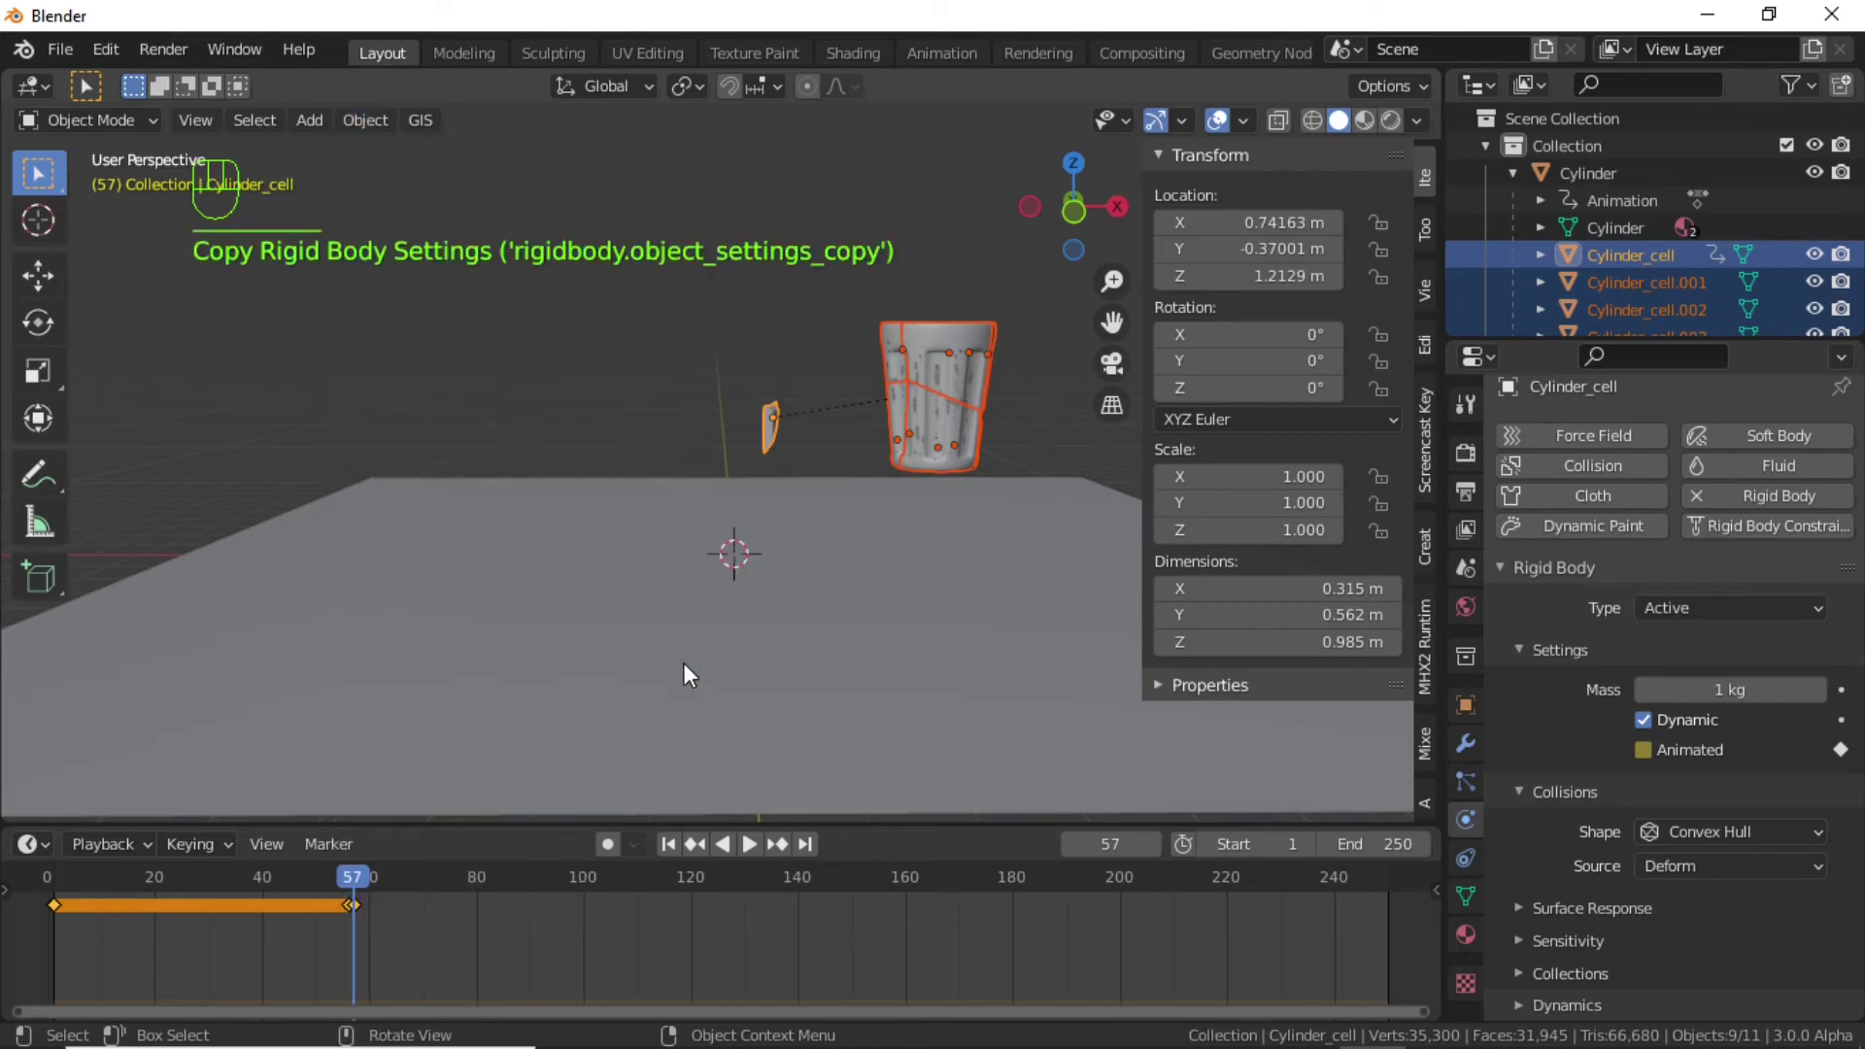
# Play the animation repeatedly from frame 1 to examine how the fractured pieces move relative to the glass.
pyautogui.click(668, 843)
pyautogui.press('space')
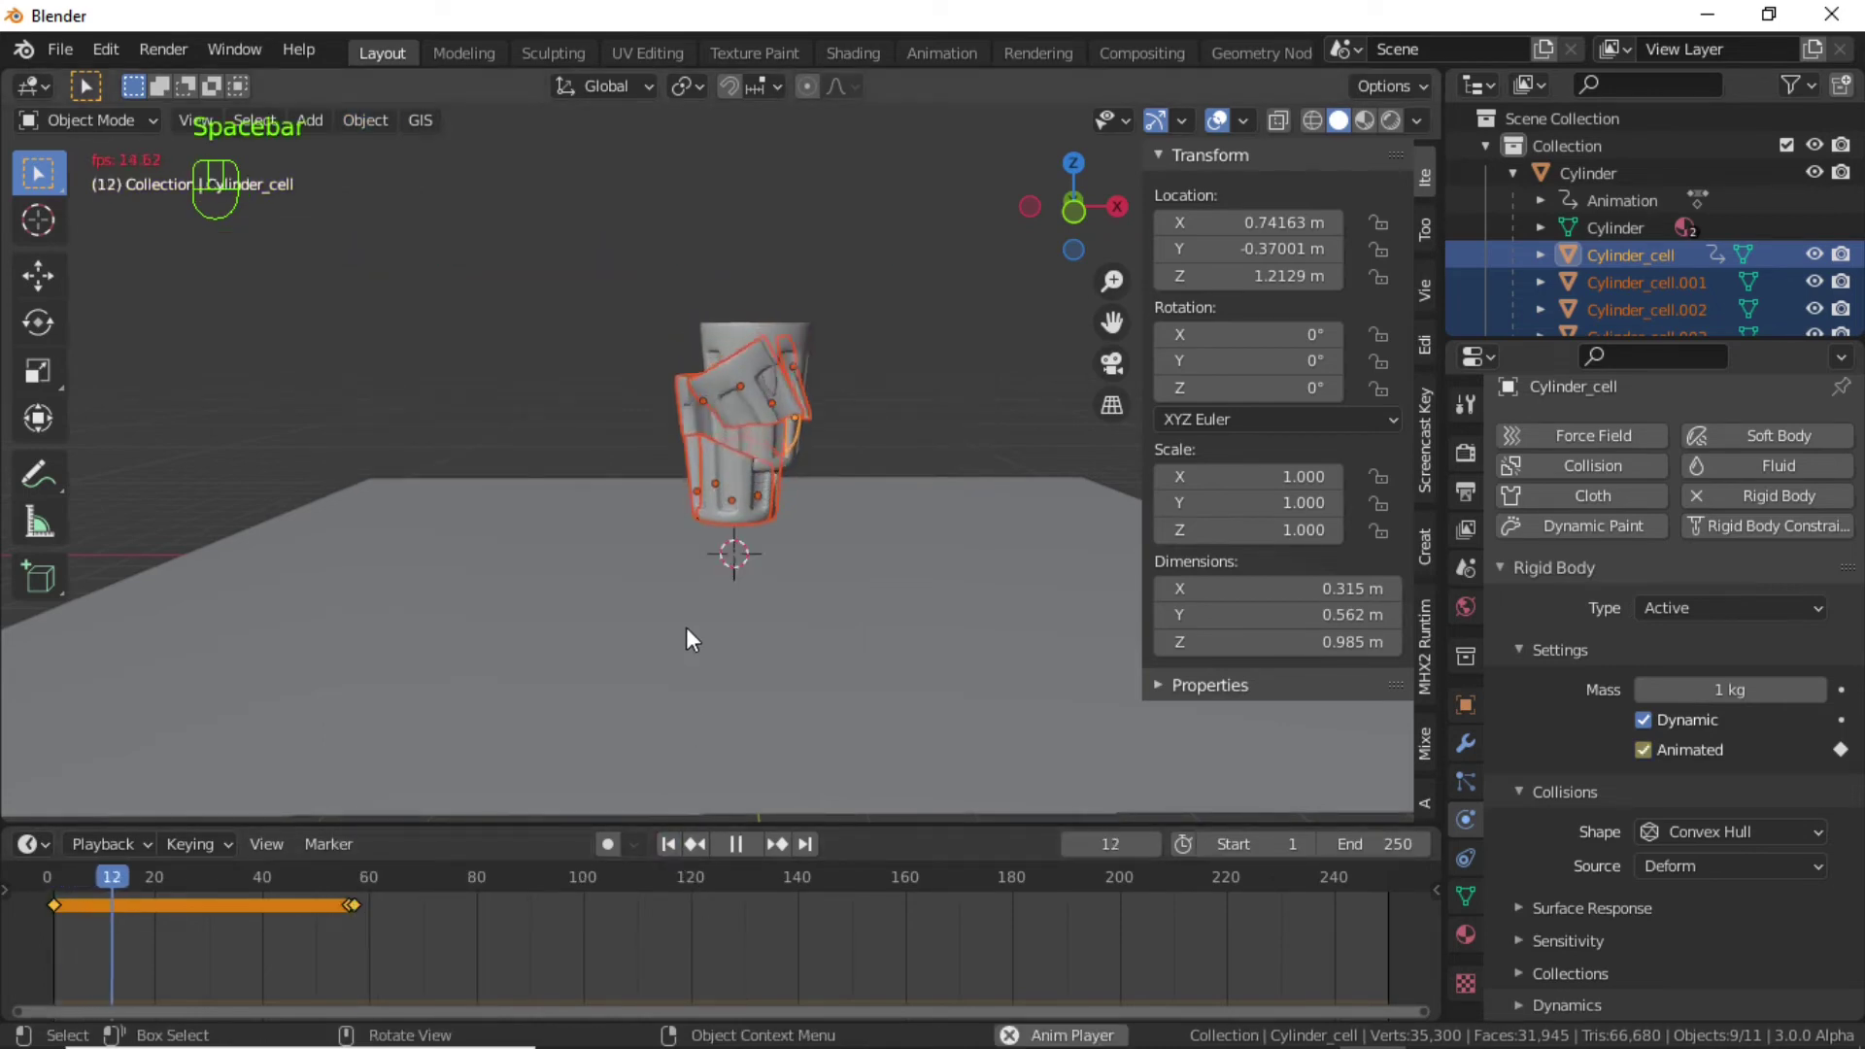
pyautogui.press('space')
pyautogui.press('space')
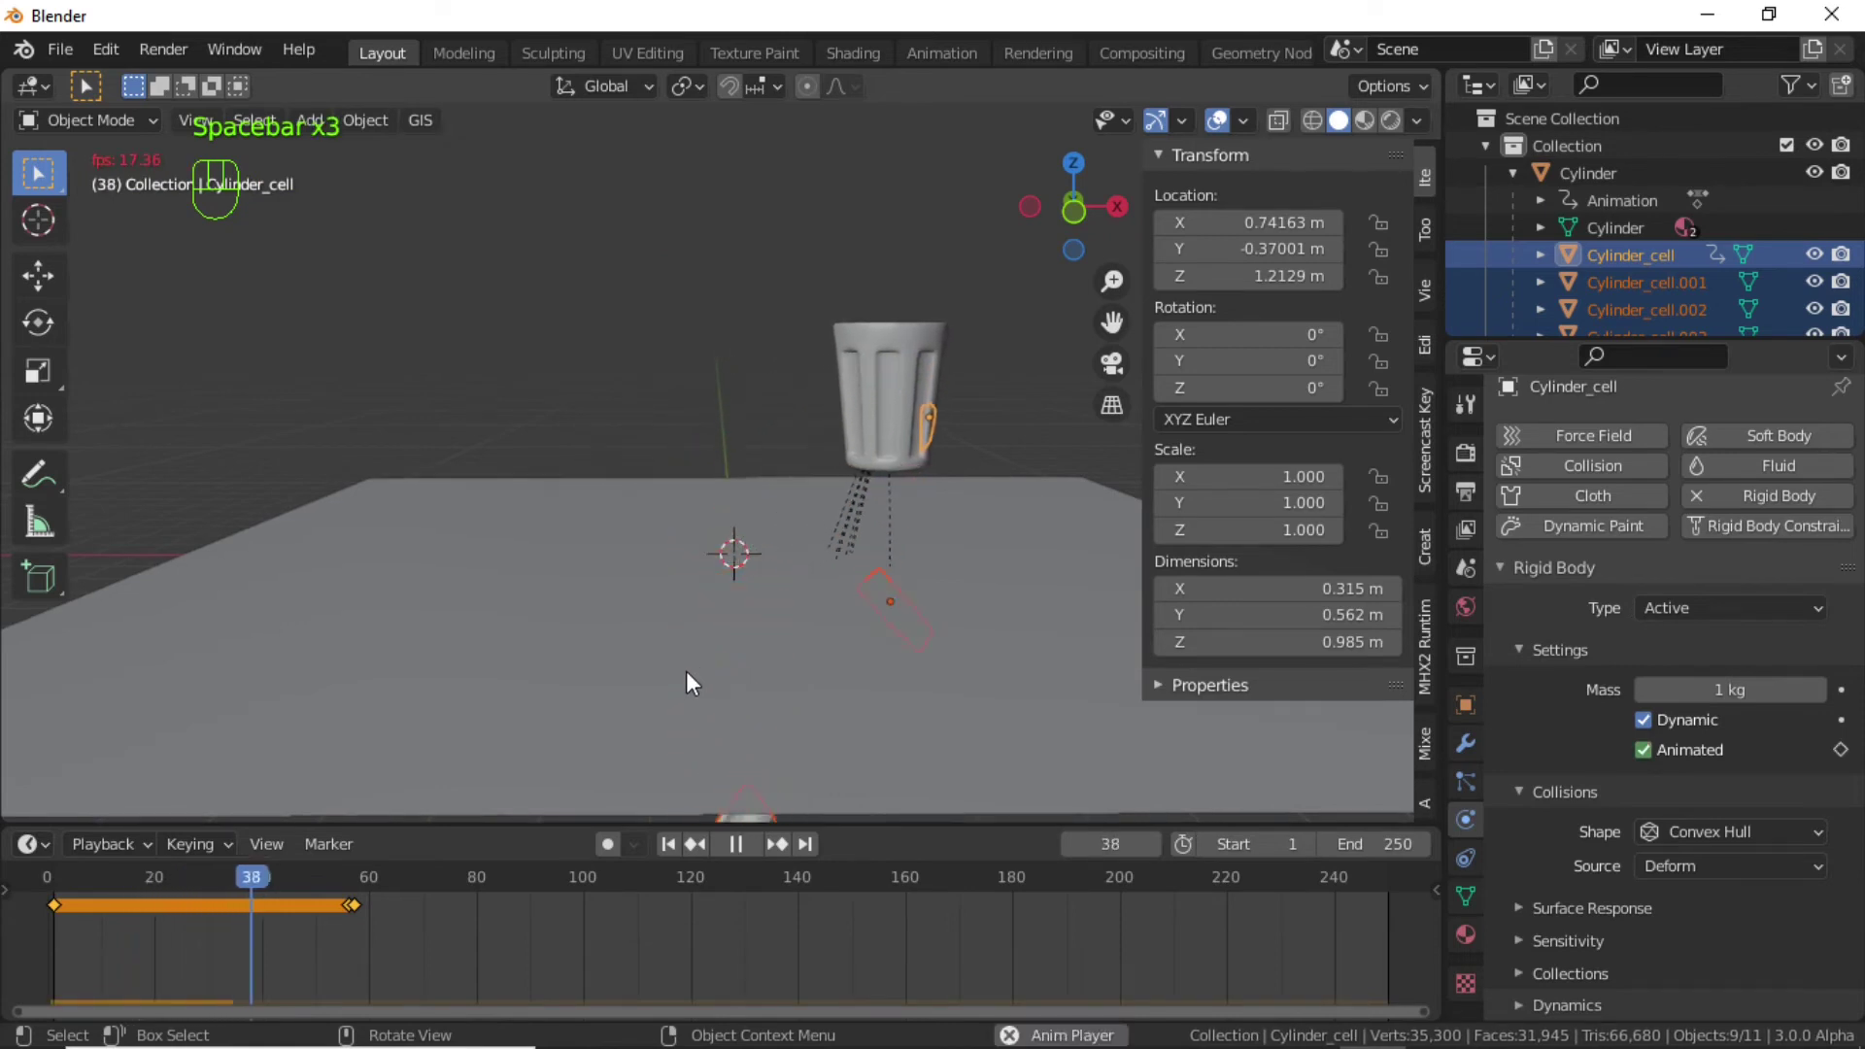
pyautogui.press('space')
pyautogui.click(670, 843)
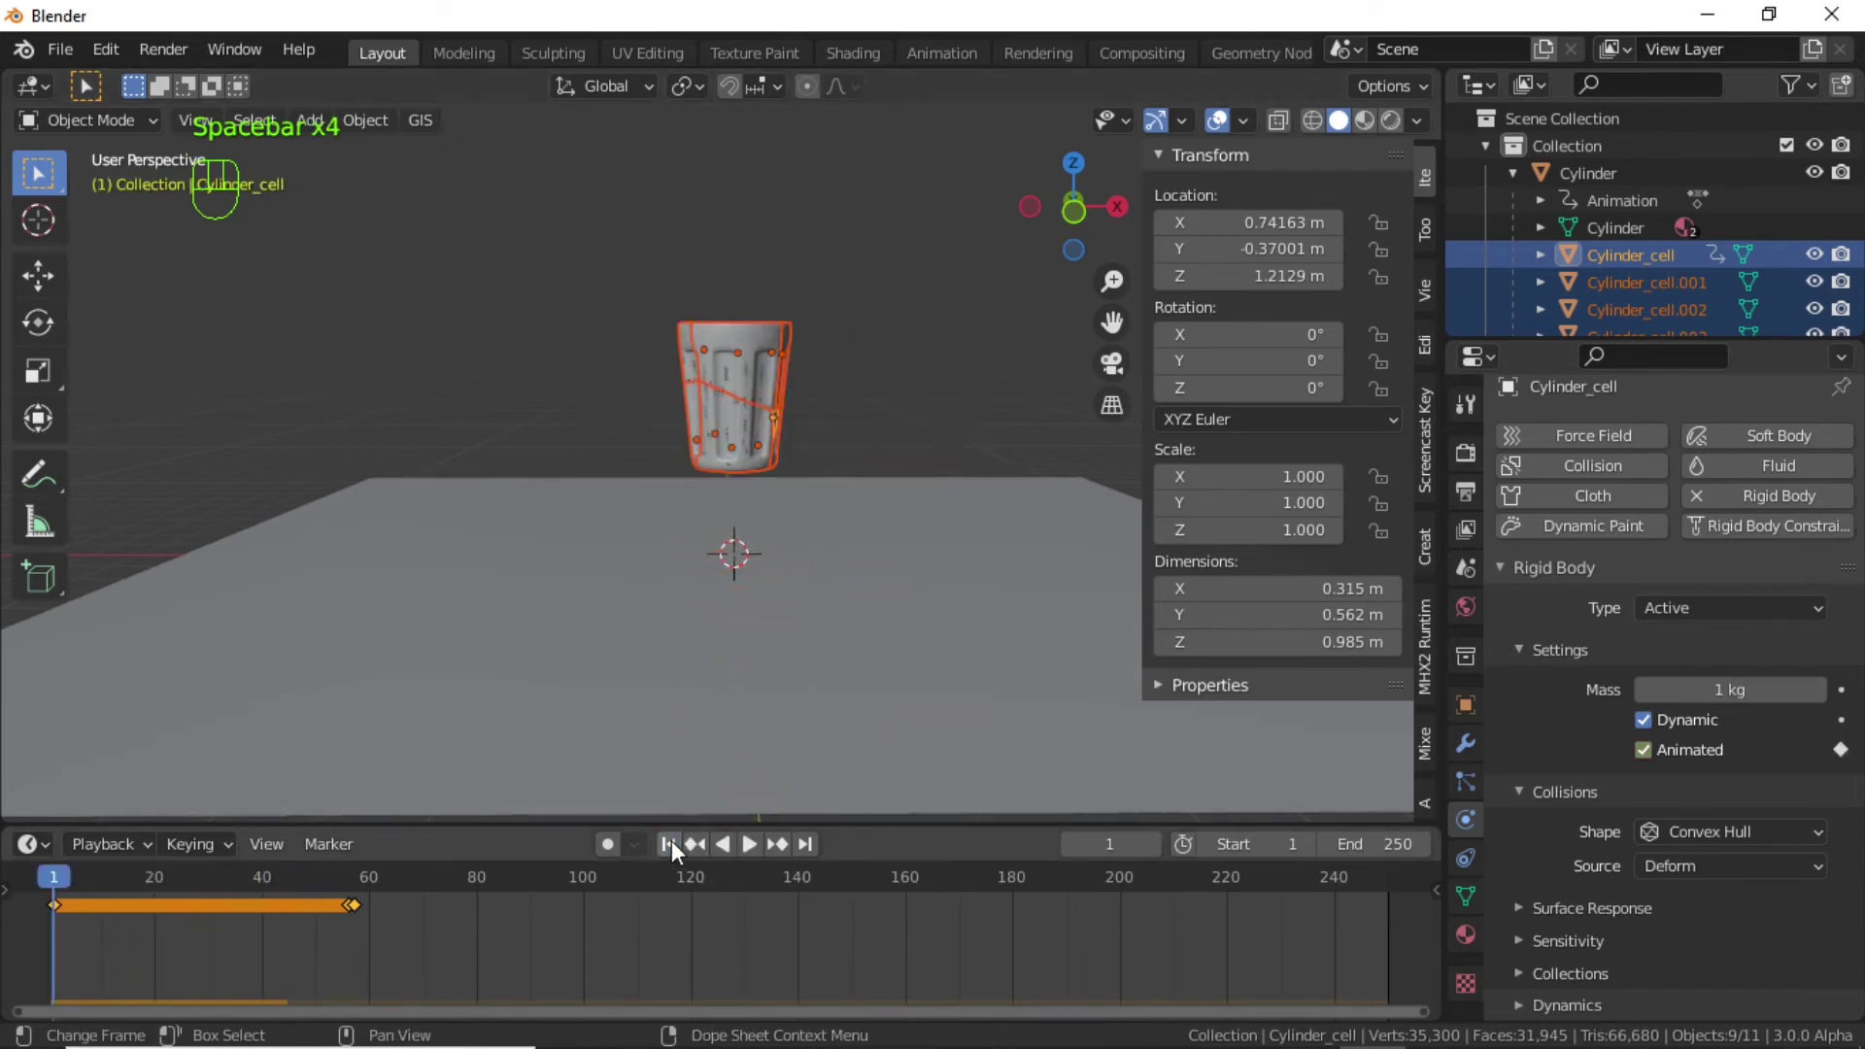
pyautogui.press('space')
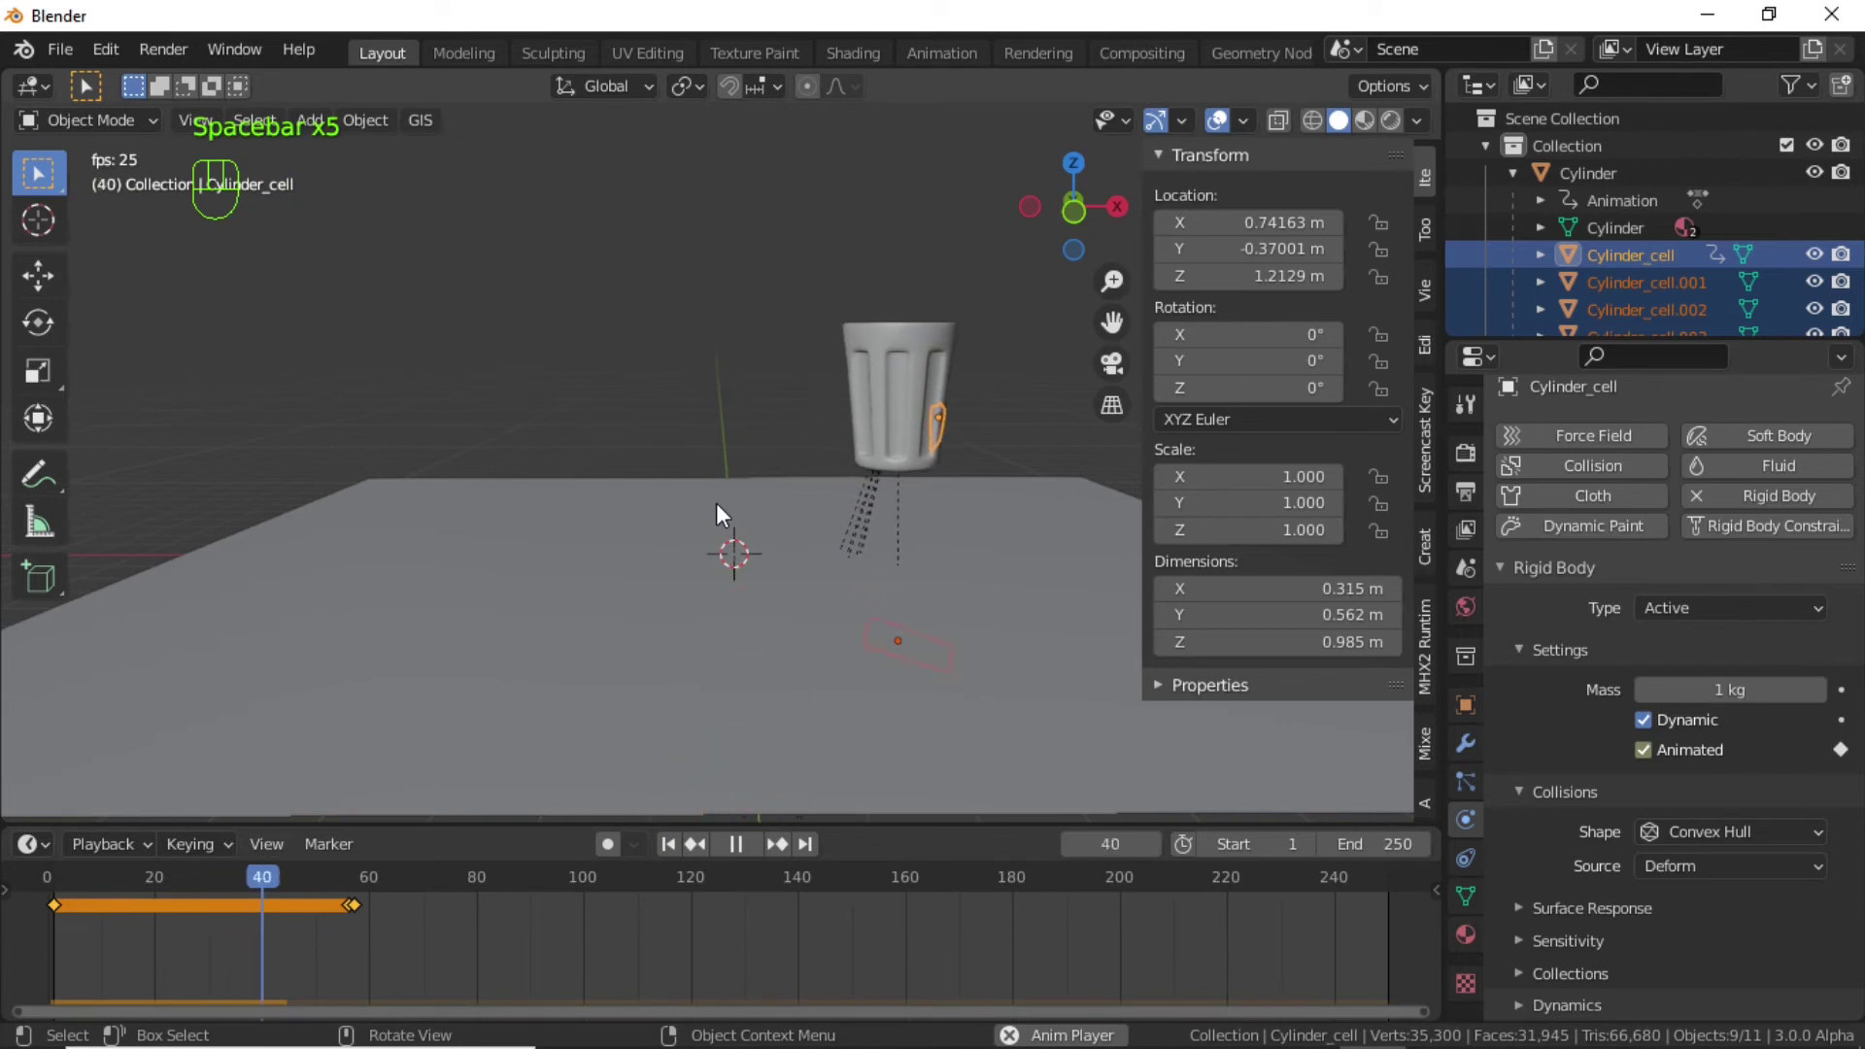
pyautogui.press('space')
pyautogui.press('space')
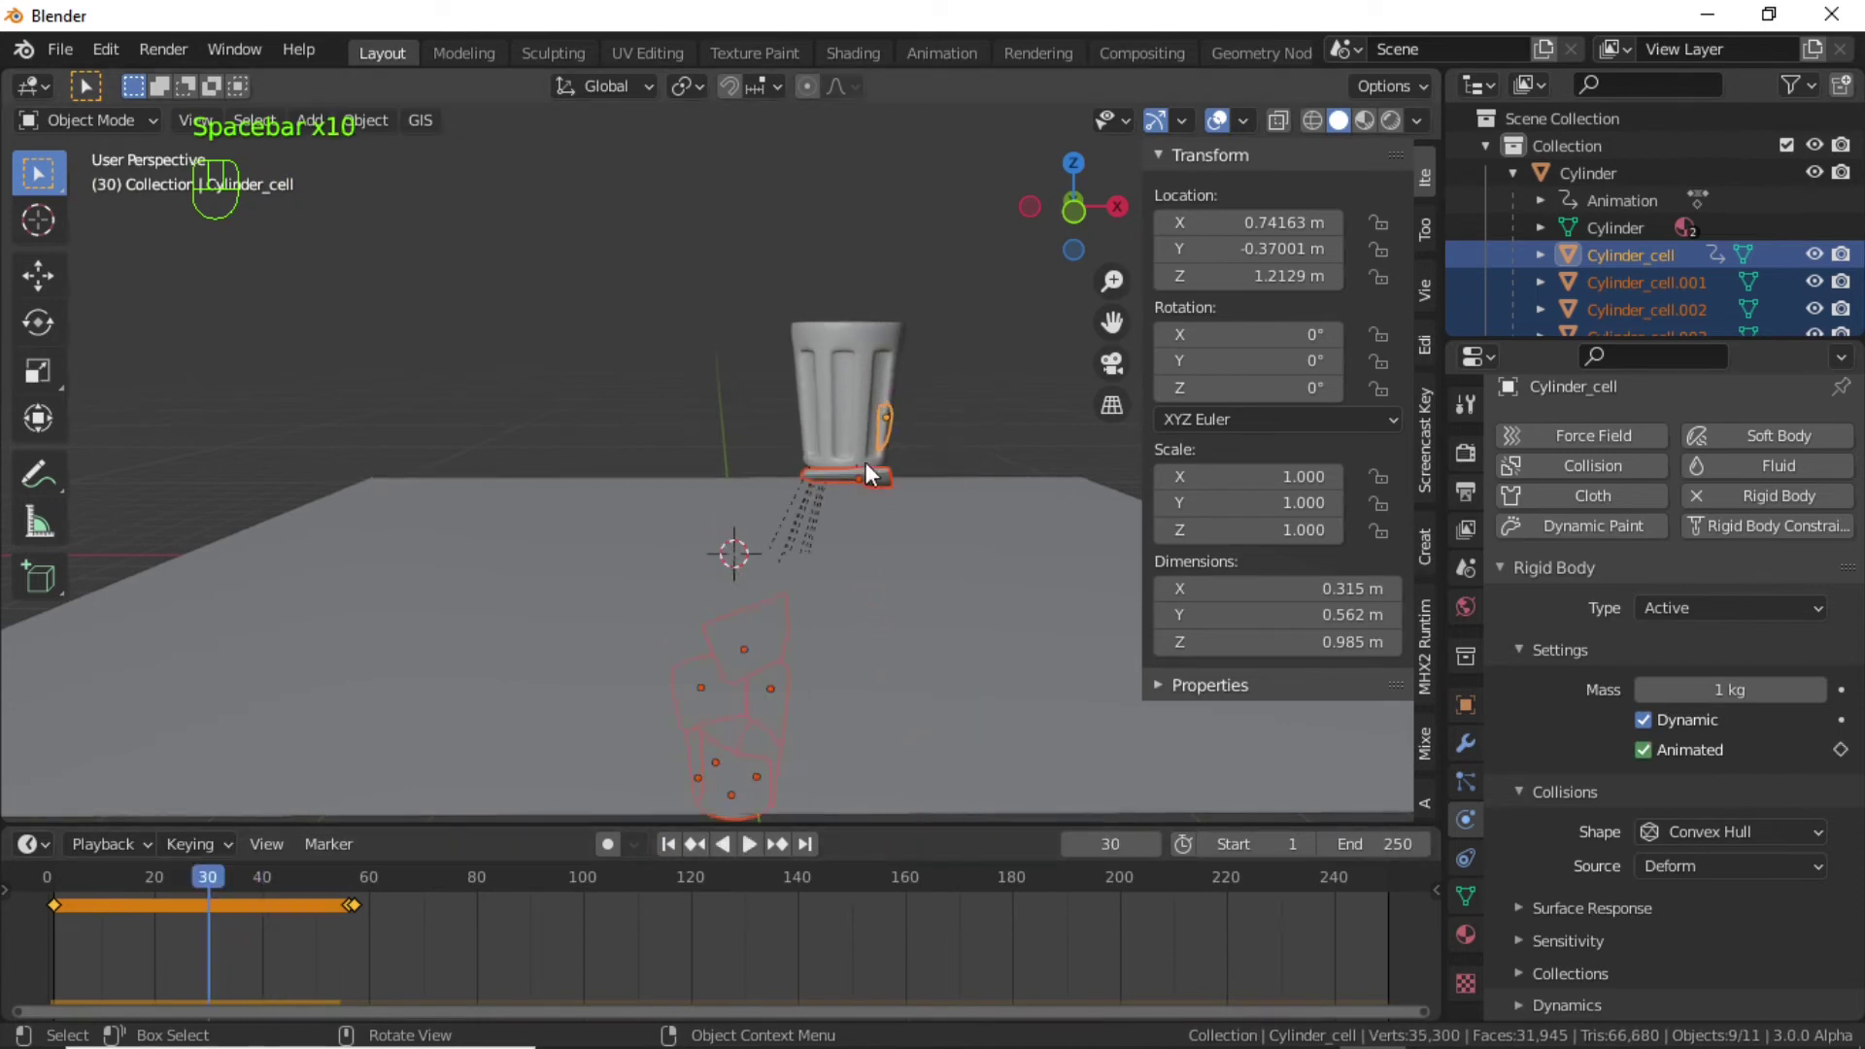
pyautogui.moveTo(865, 463); pyautogui.dragTo(871, 418, button='middle')
pyautogui.click(668, 844)
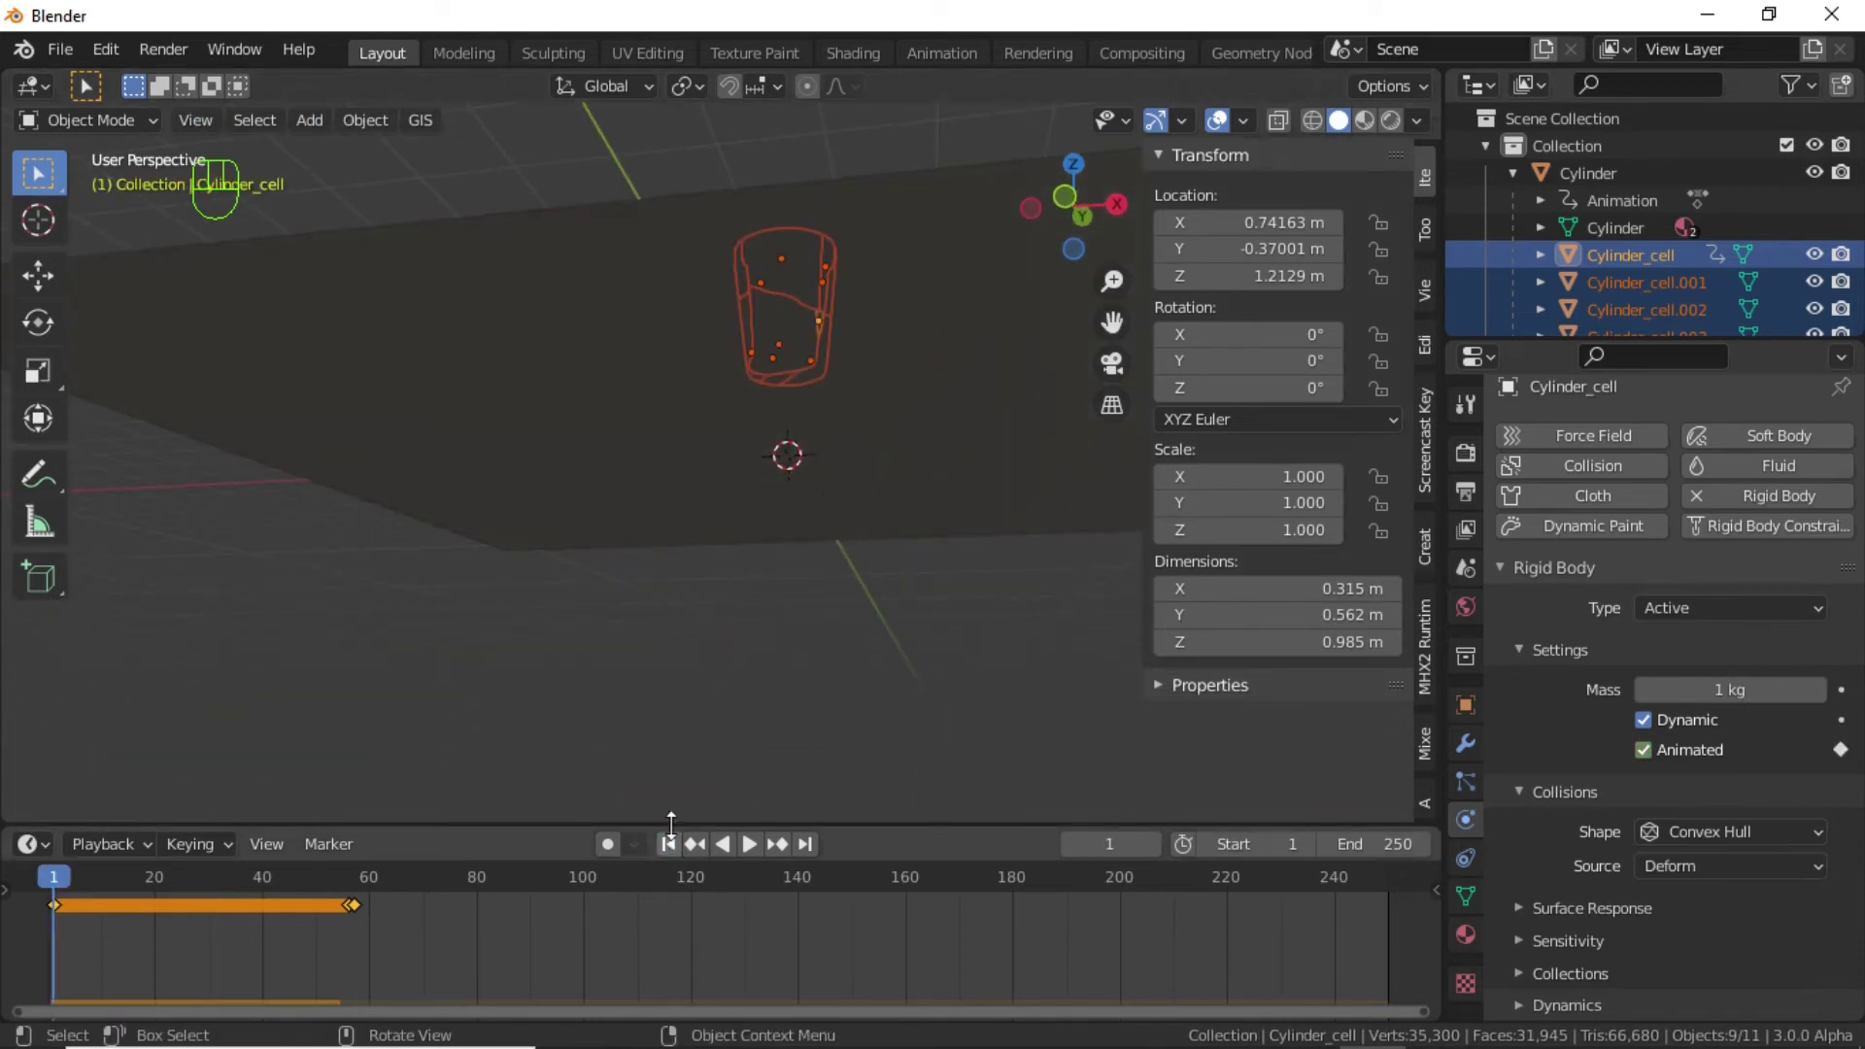
# Link Cylinder_cell's animation data to all the other selected cell pieces.
pyautogui.moveTo(738, 583); pyautogui.dragTo(725, 645, button='middle')
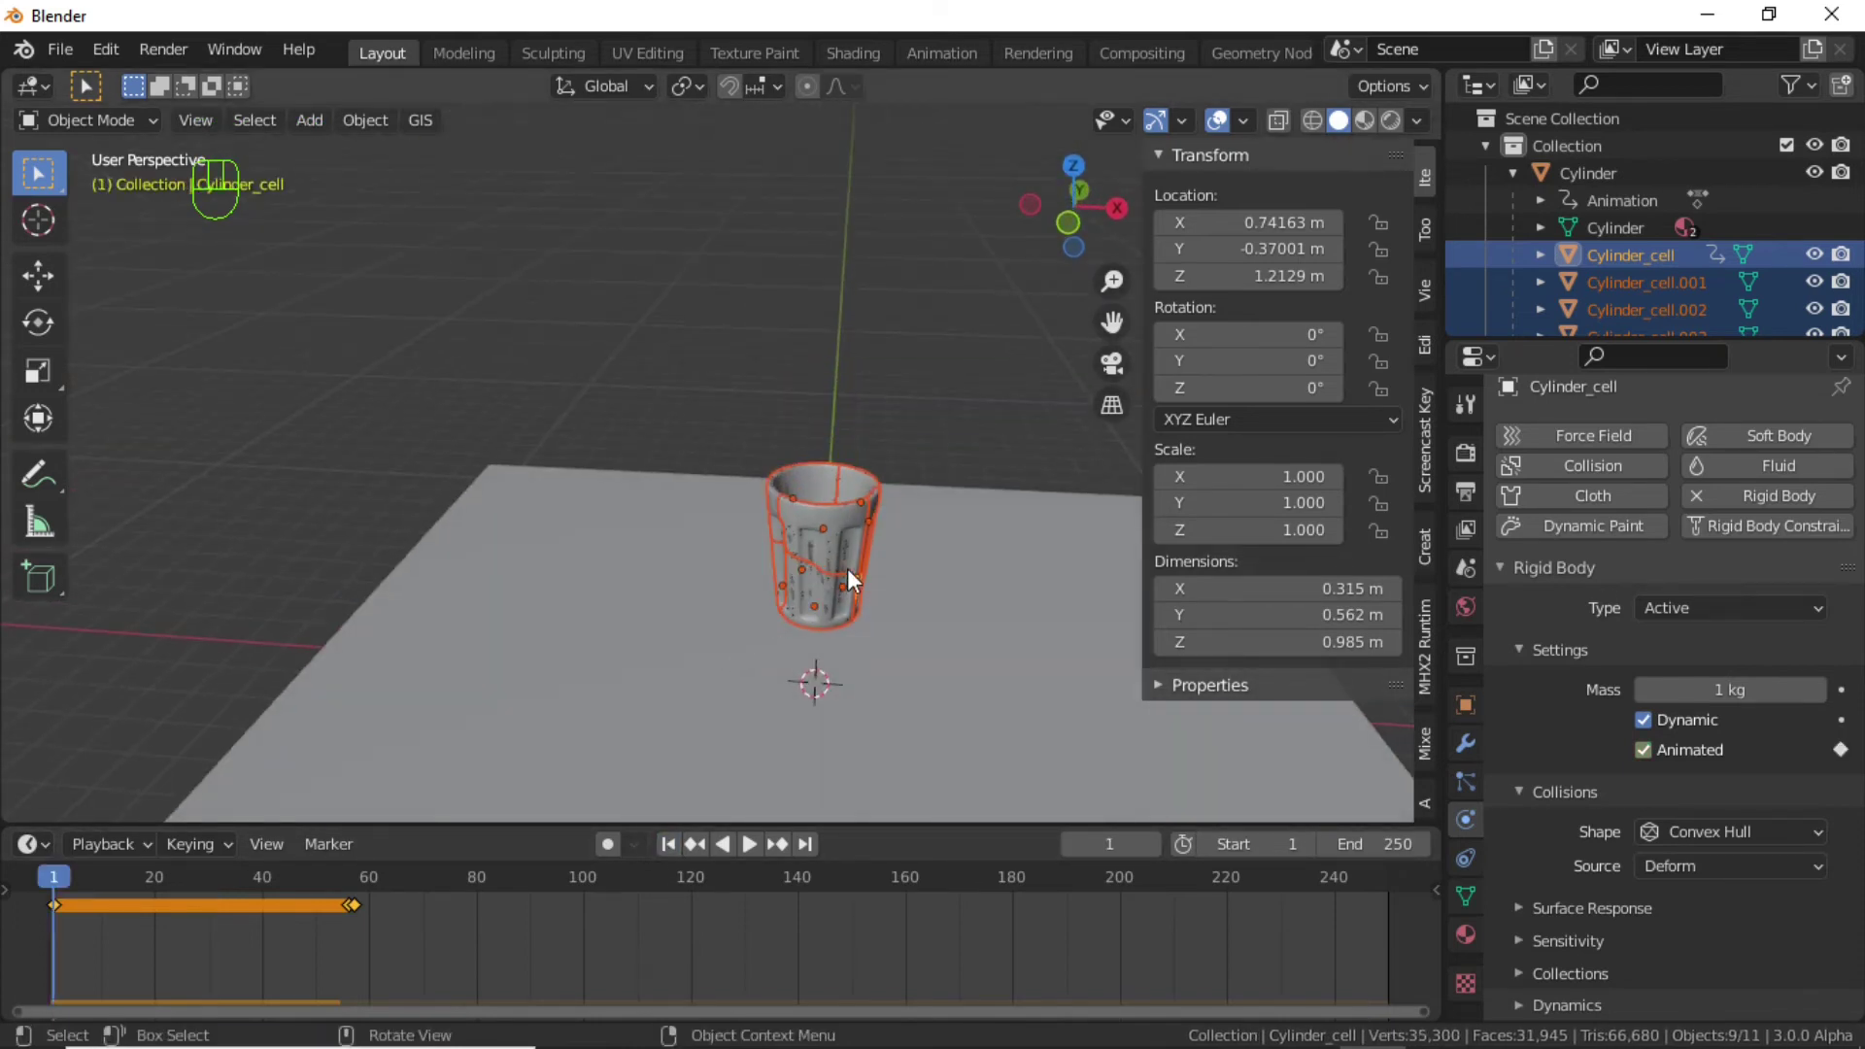
pyautogui.keyDown('shift'); pyautogui.moveTo(849, 579); pyautogui.dragTo(736, 529, button='middle'); pyautogui.keyUp('shift')
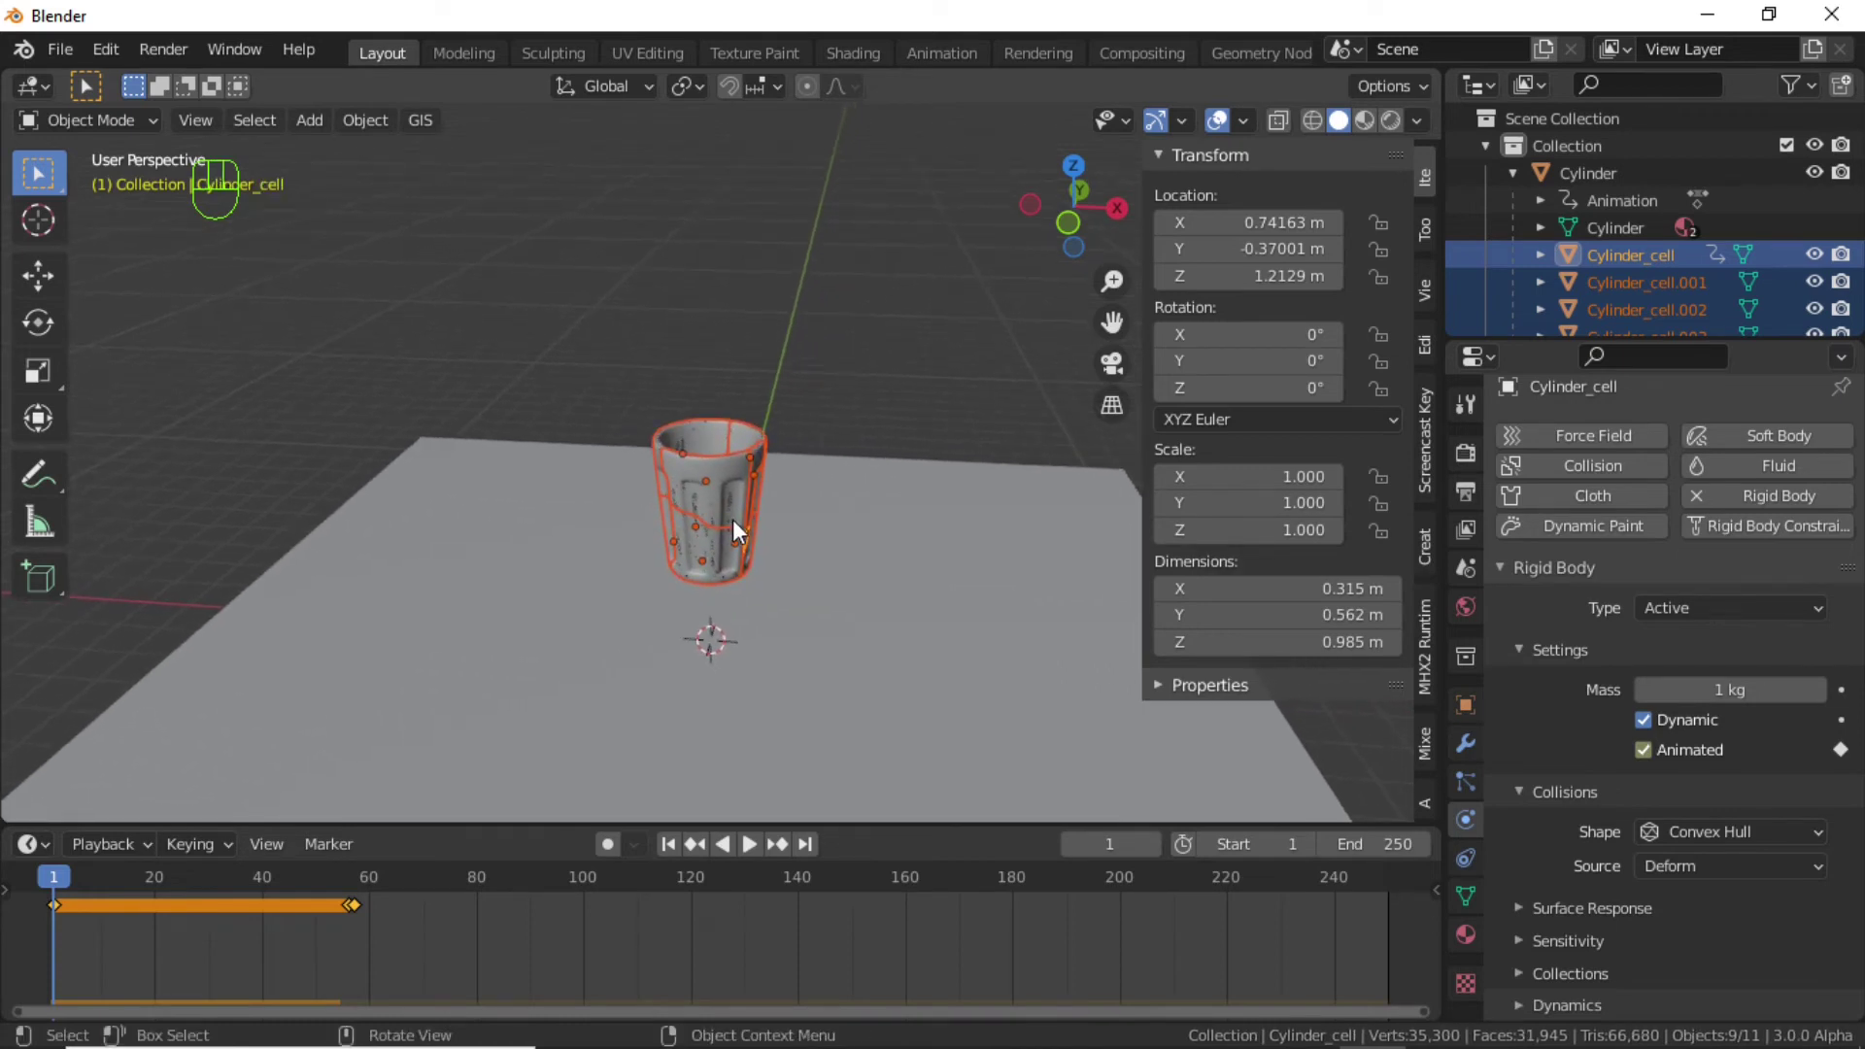
pyautogui.hotkey('ctrl', 'l')
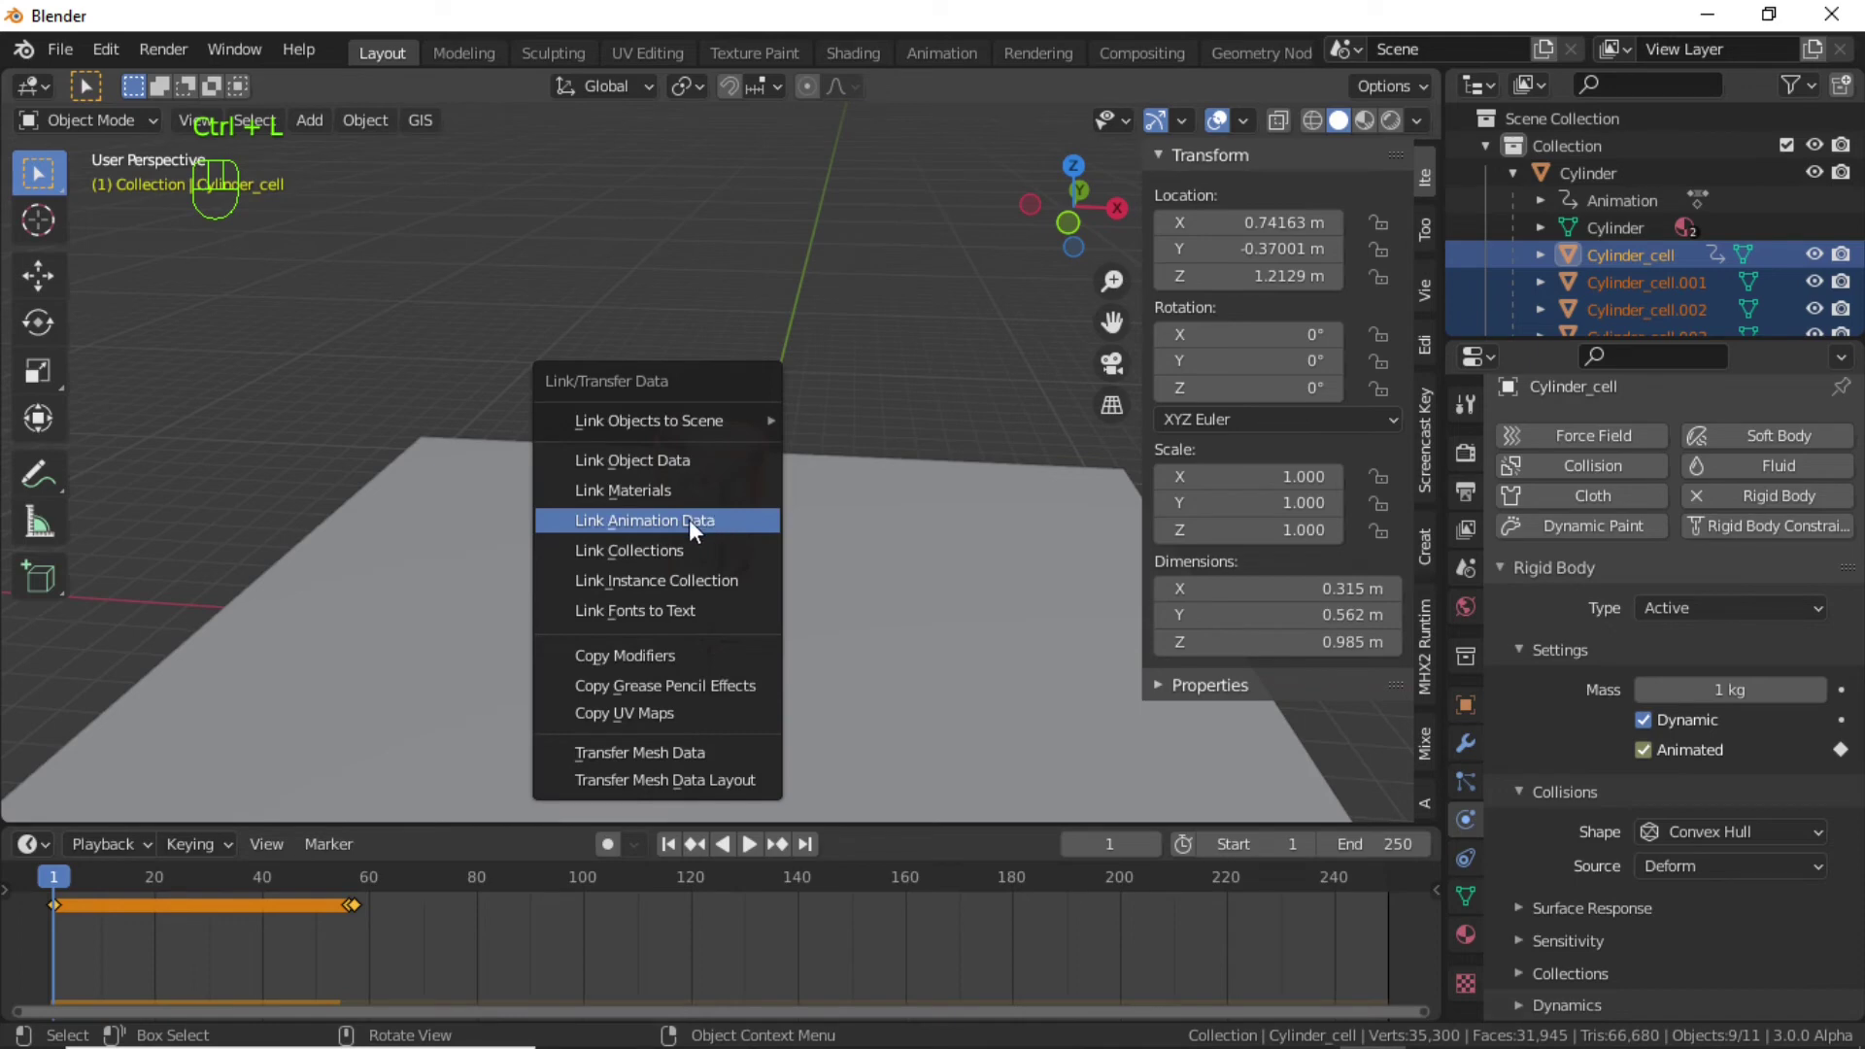
pyautogui.click(689, 521)
# Play the animation past frame 57 to check the linked pieces' motion, and return to frame 1.
pyautogui.press('space')
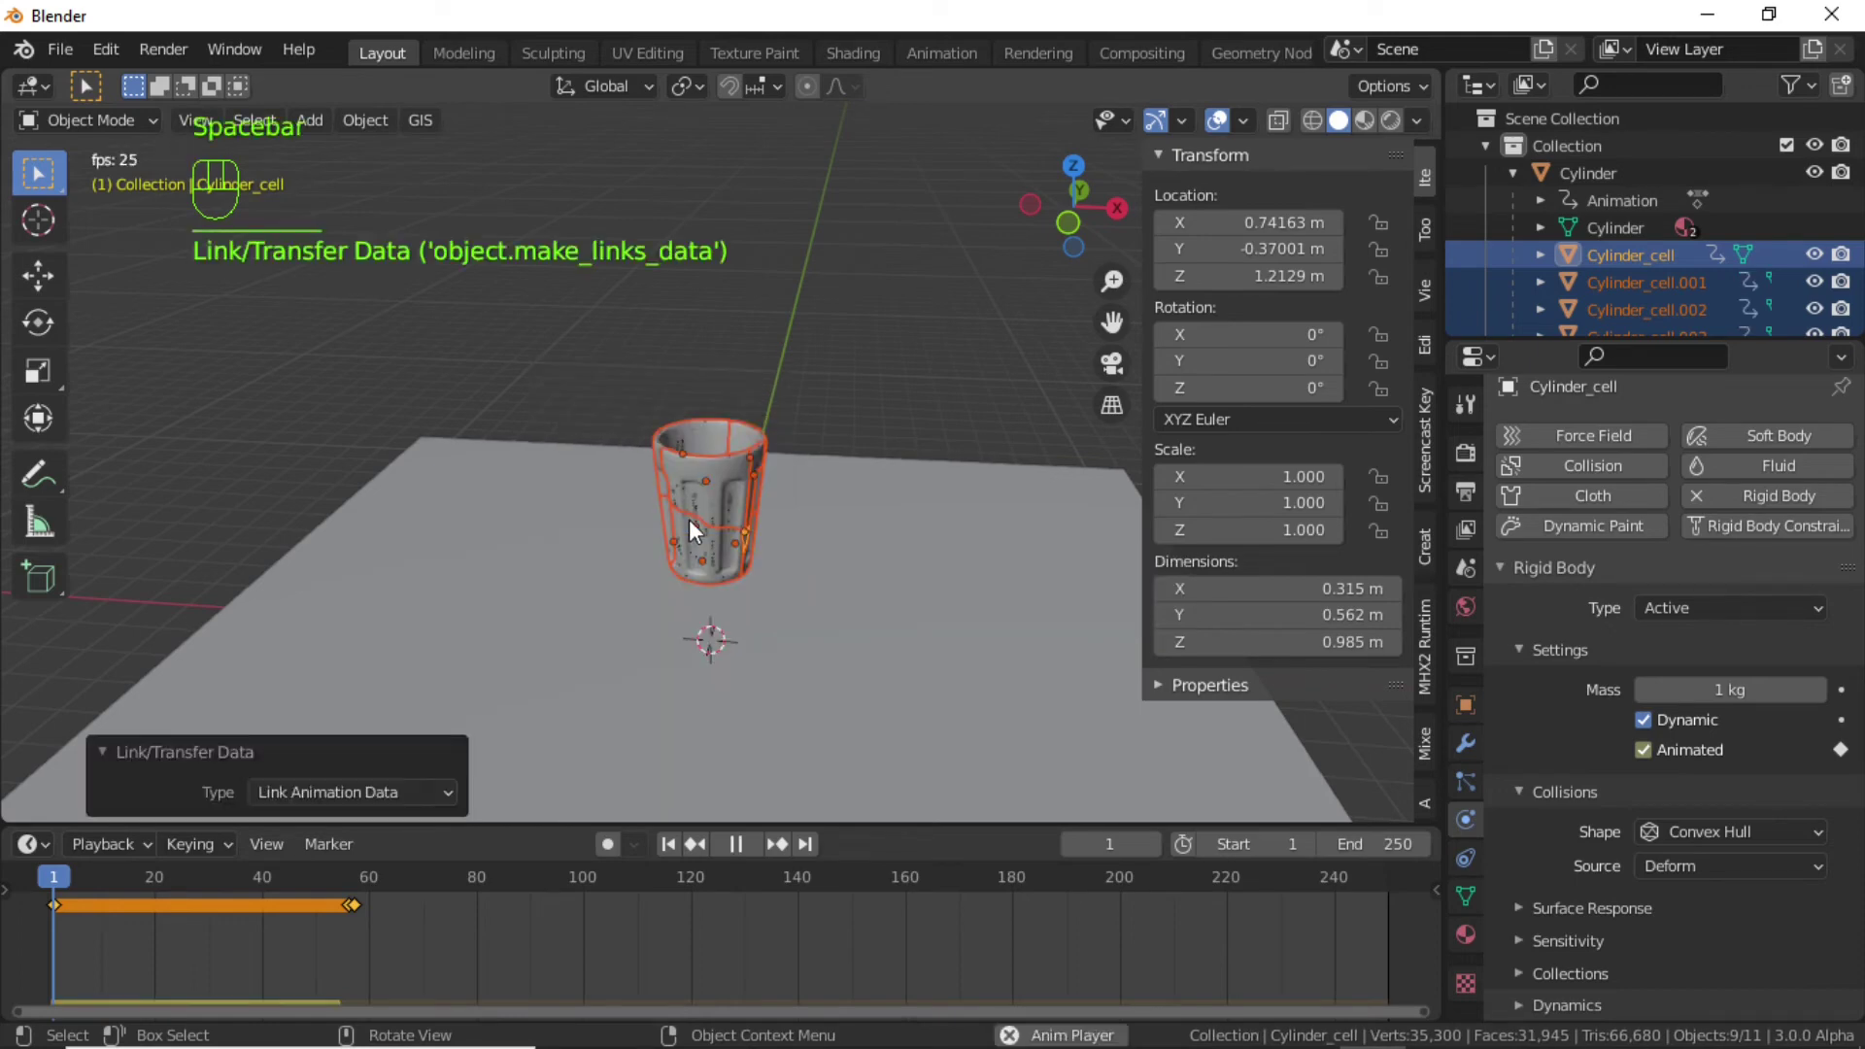
pyautogui.moveTo(738, 424); pyautogui.dragTo(878, 517, button='middle')
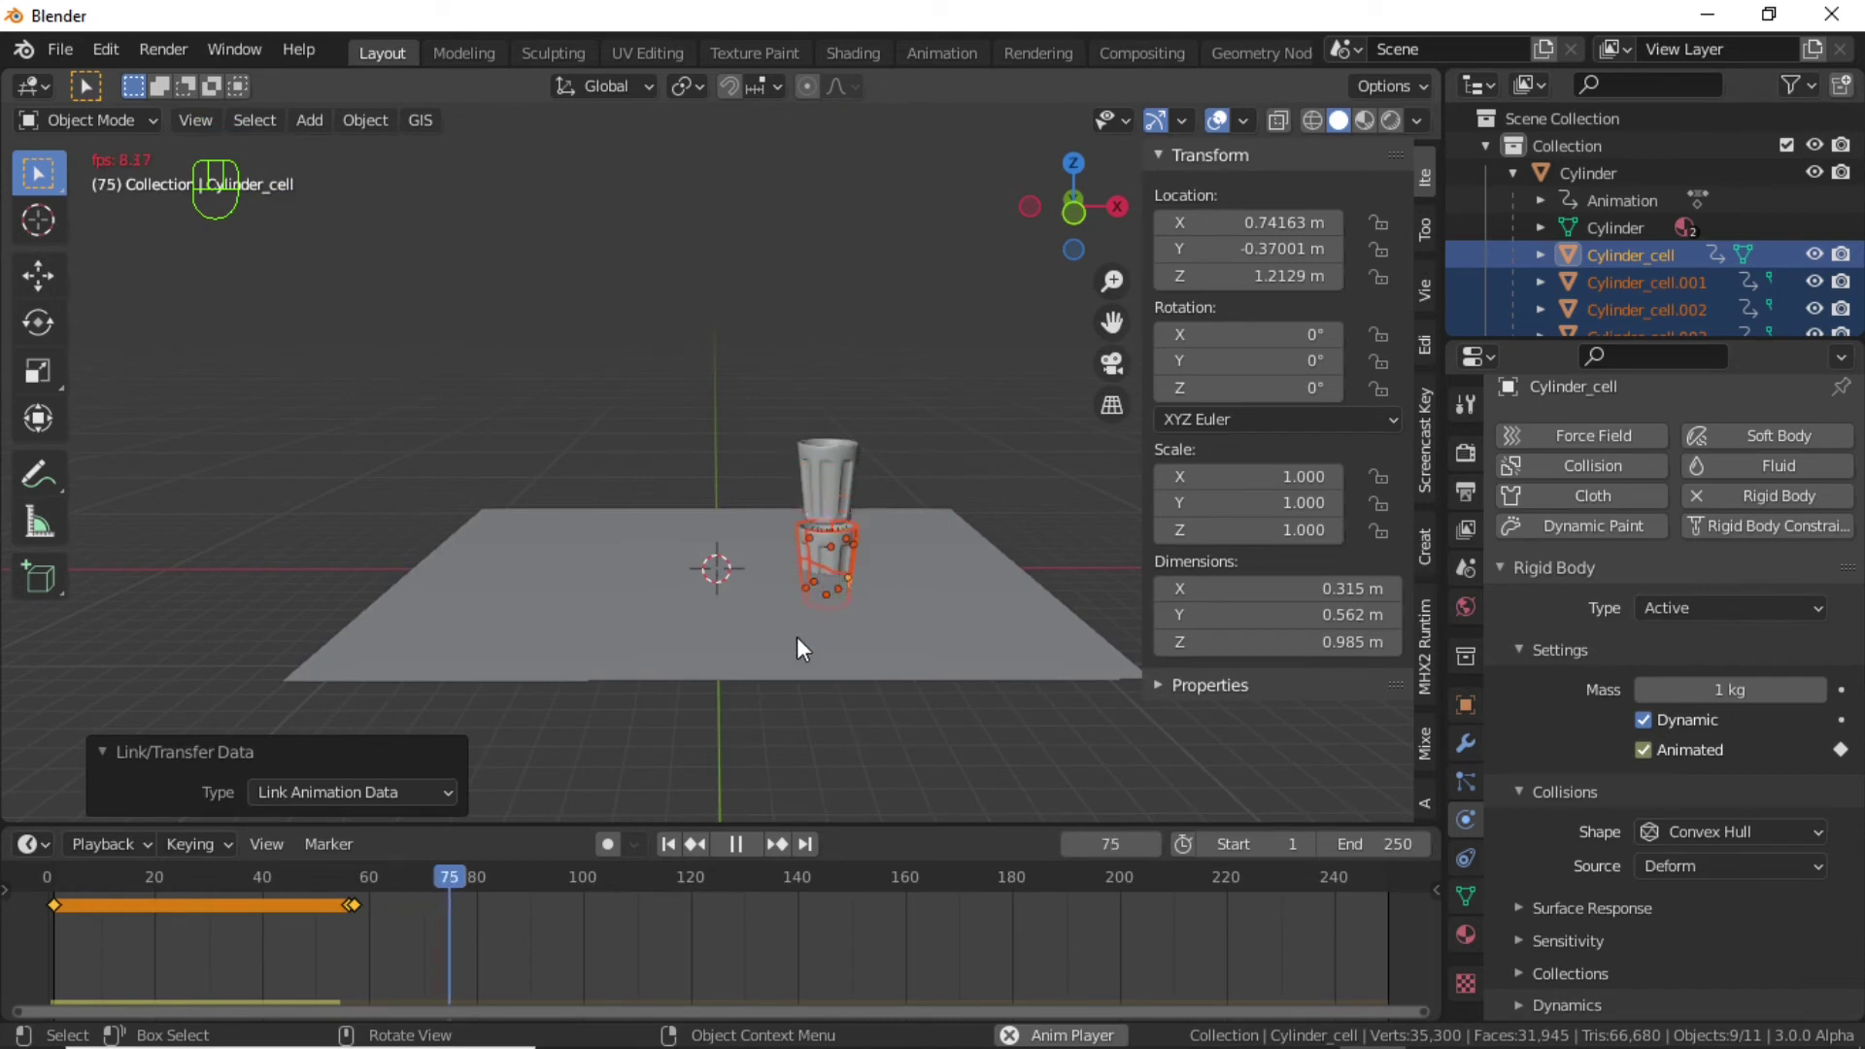
pyautogui.press('space')
pyautogui.click(668, 843)
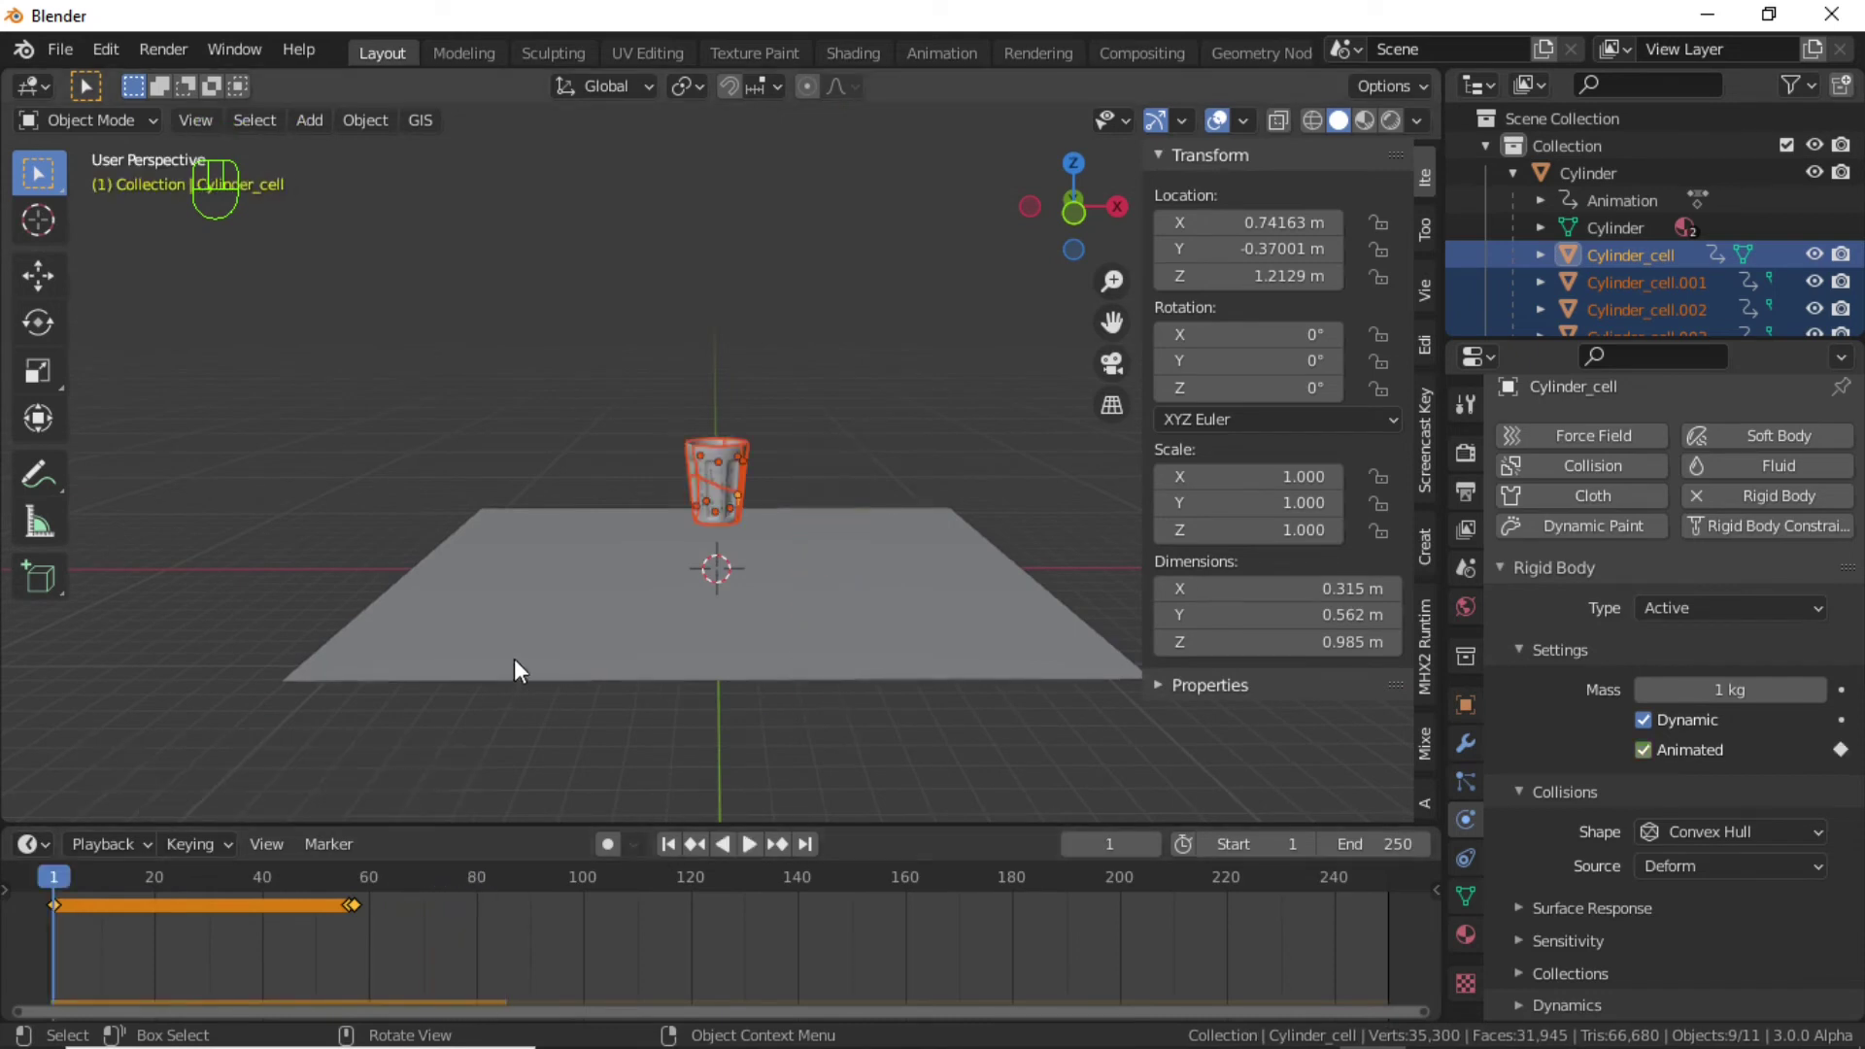
# Add Rigid Body physics to the Plane and set its type to Passive.
pyautogui.click(530, 667)
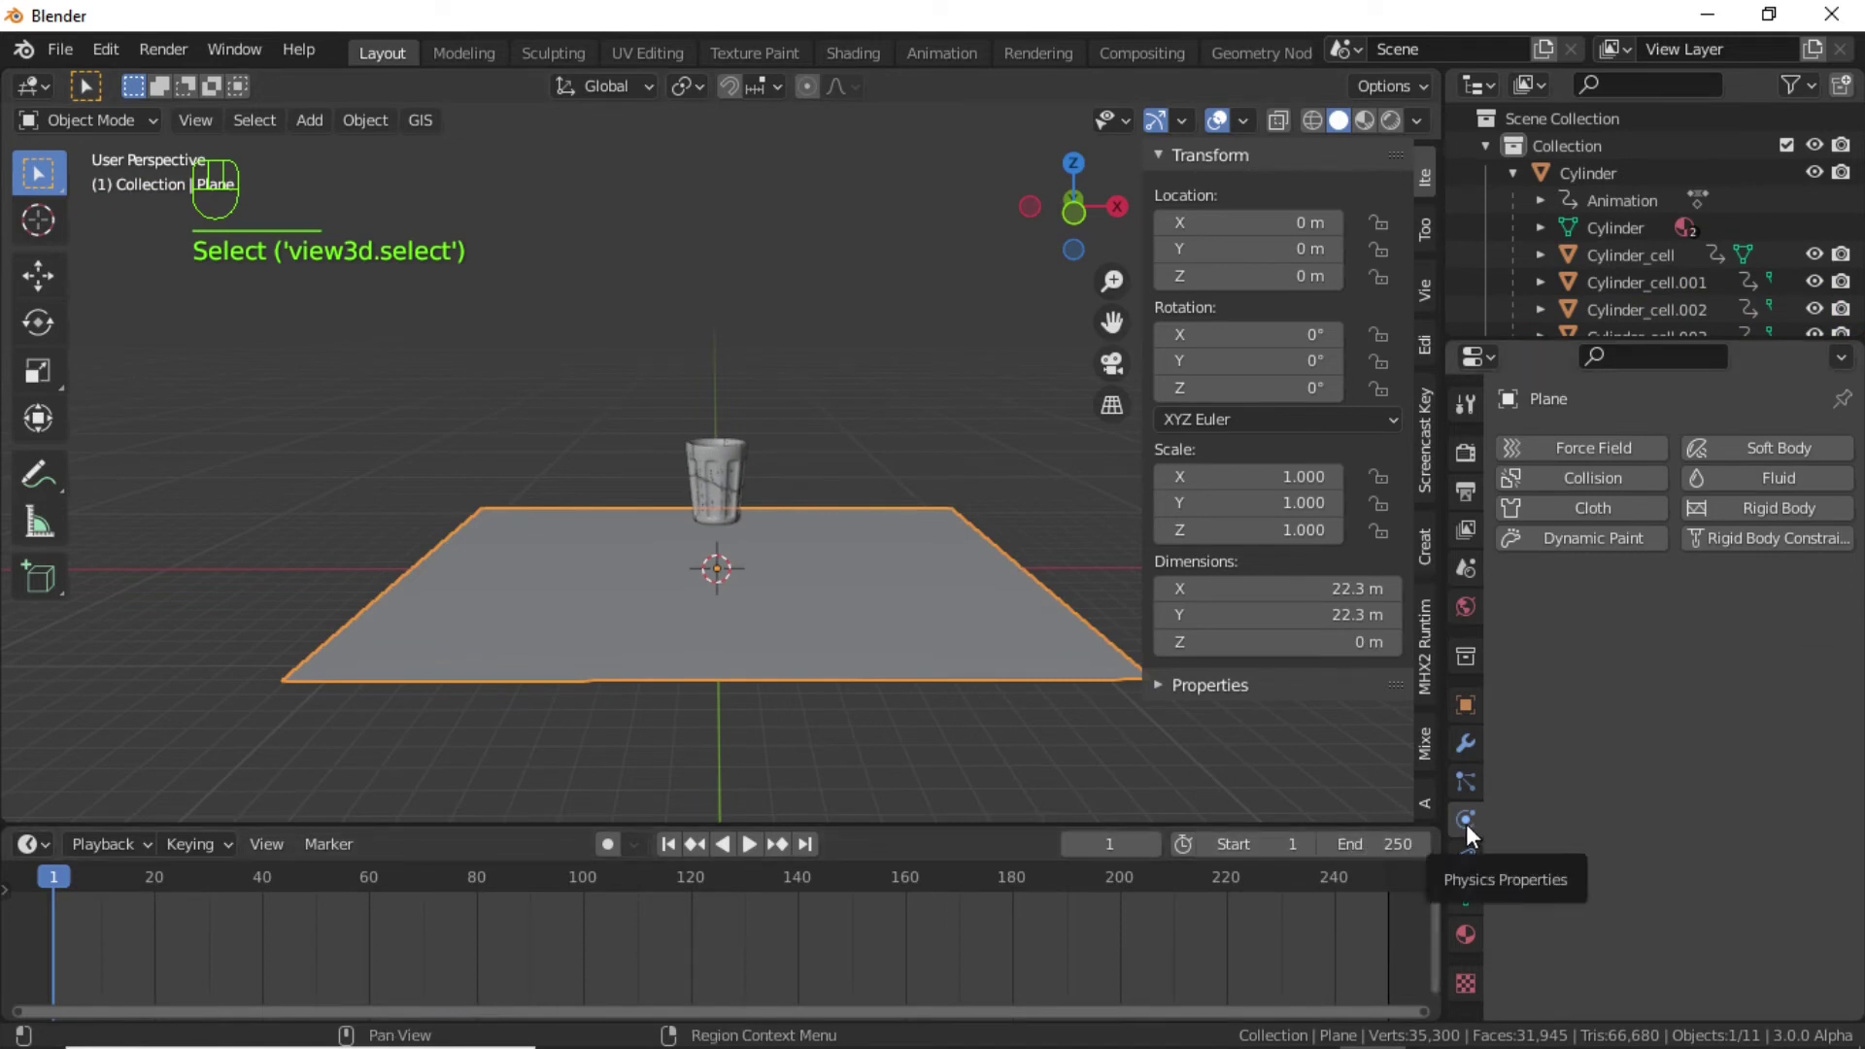
pyautogui.click(1785, 503)
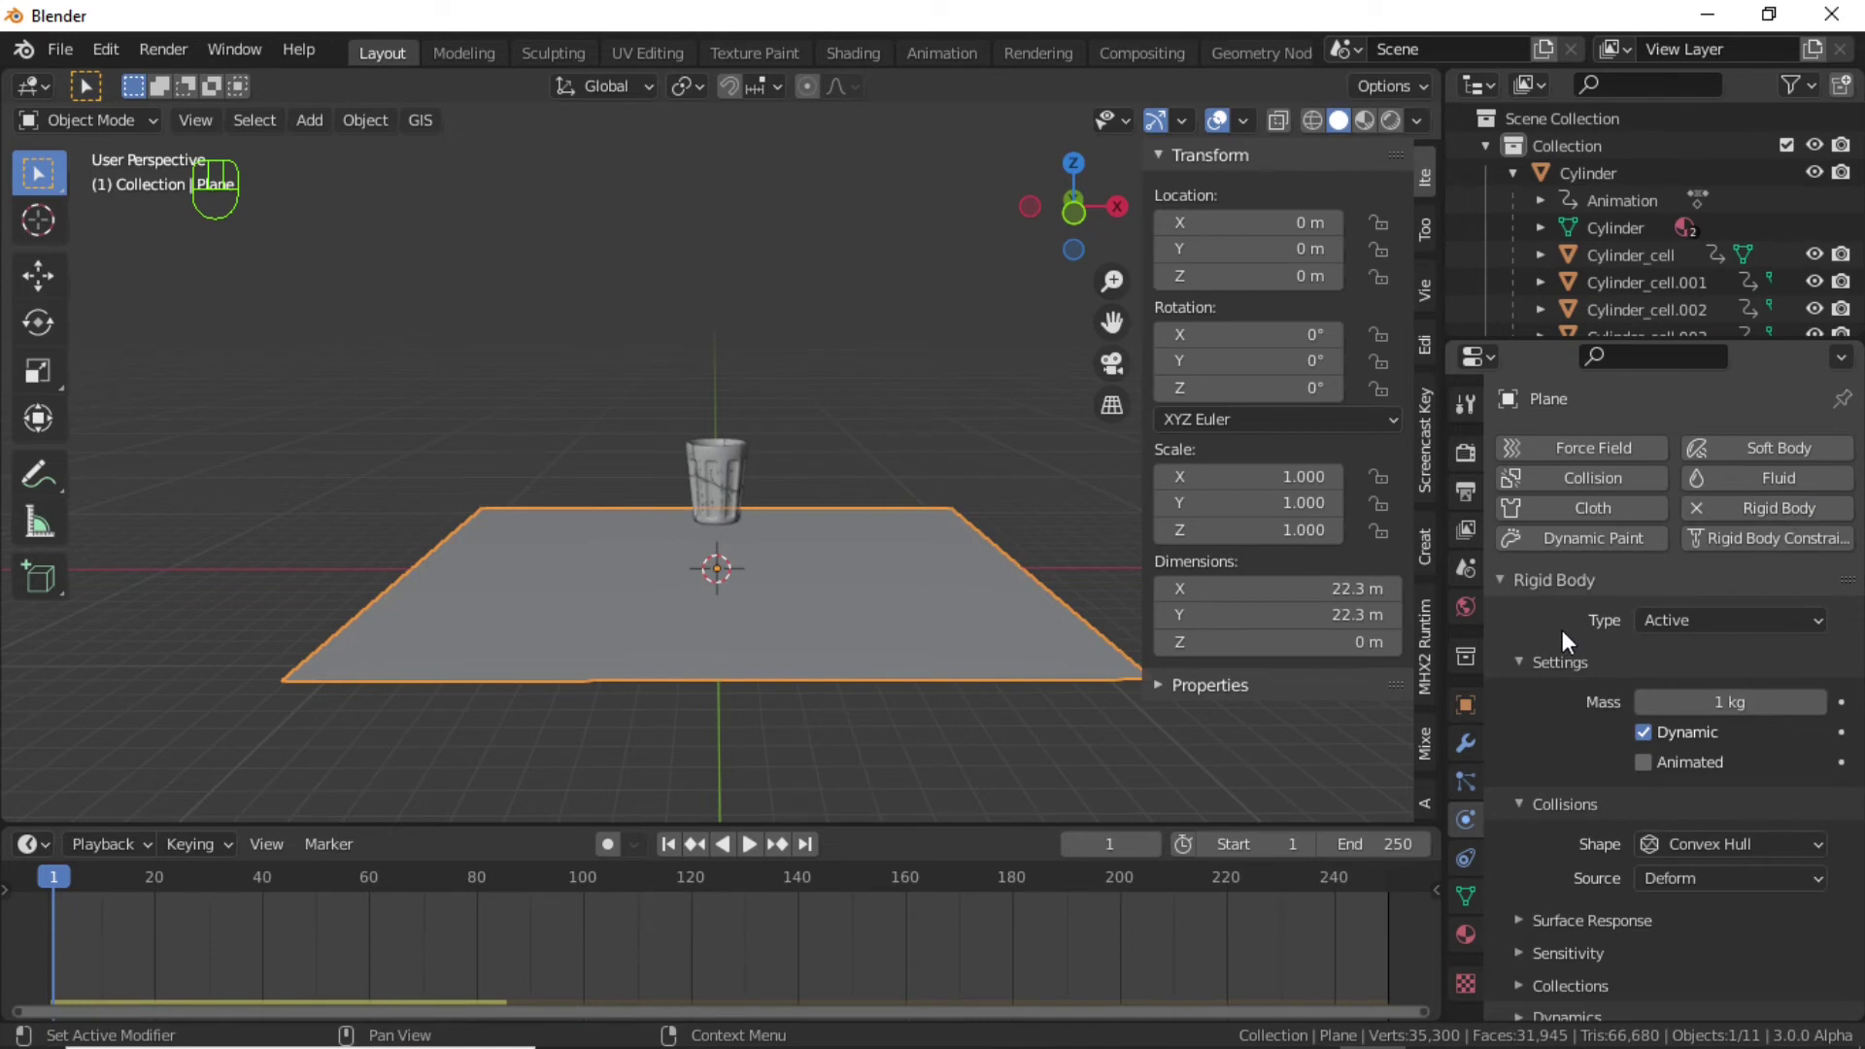
pyautogui.click(1700, 618)
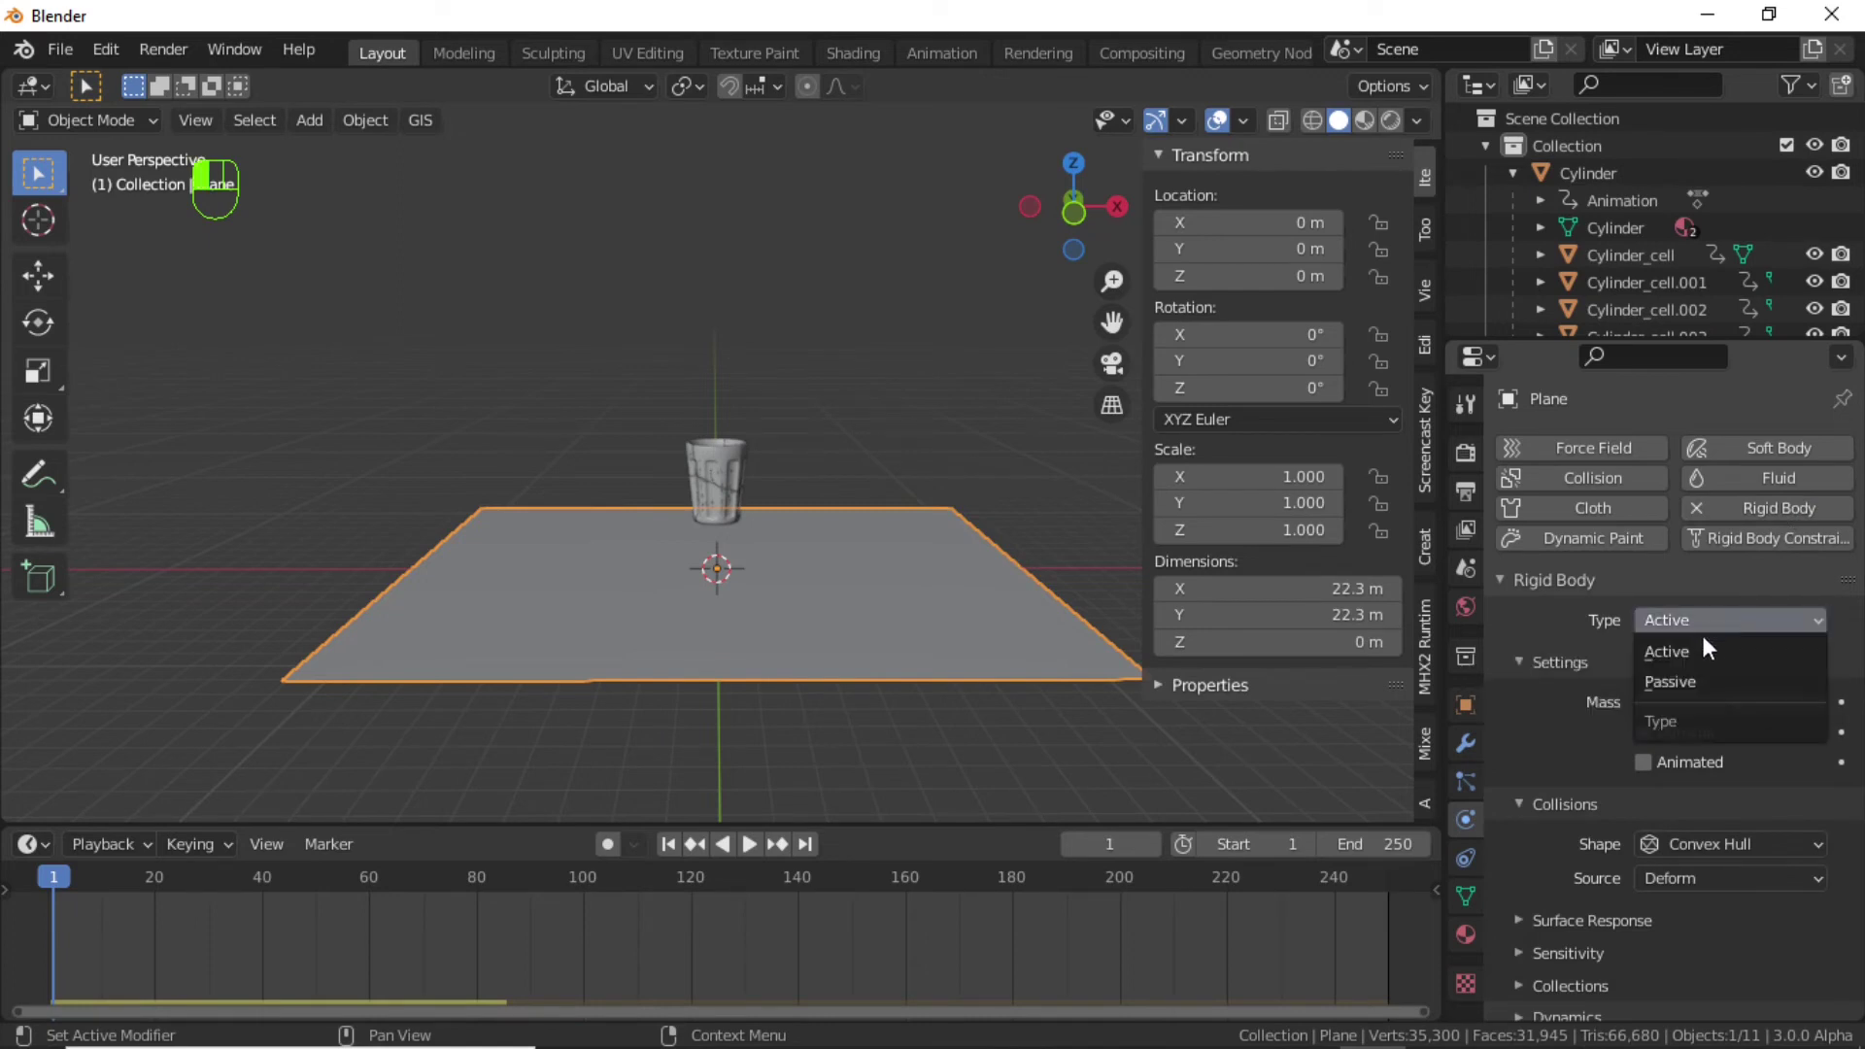
pyautogui.click(1687, 679)
# Play the simulation from frame 1 to check how the pieces collide with the passive plane.
pyautogui.scroll(1, 761, 634)
pyautogui.scroll(1, 762, 634)
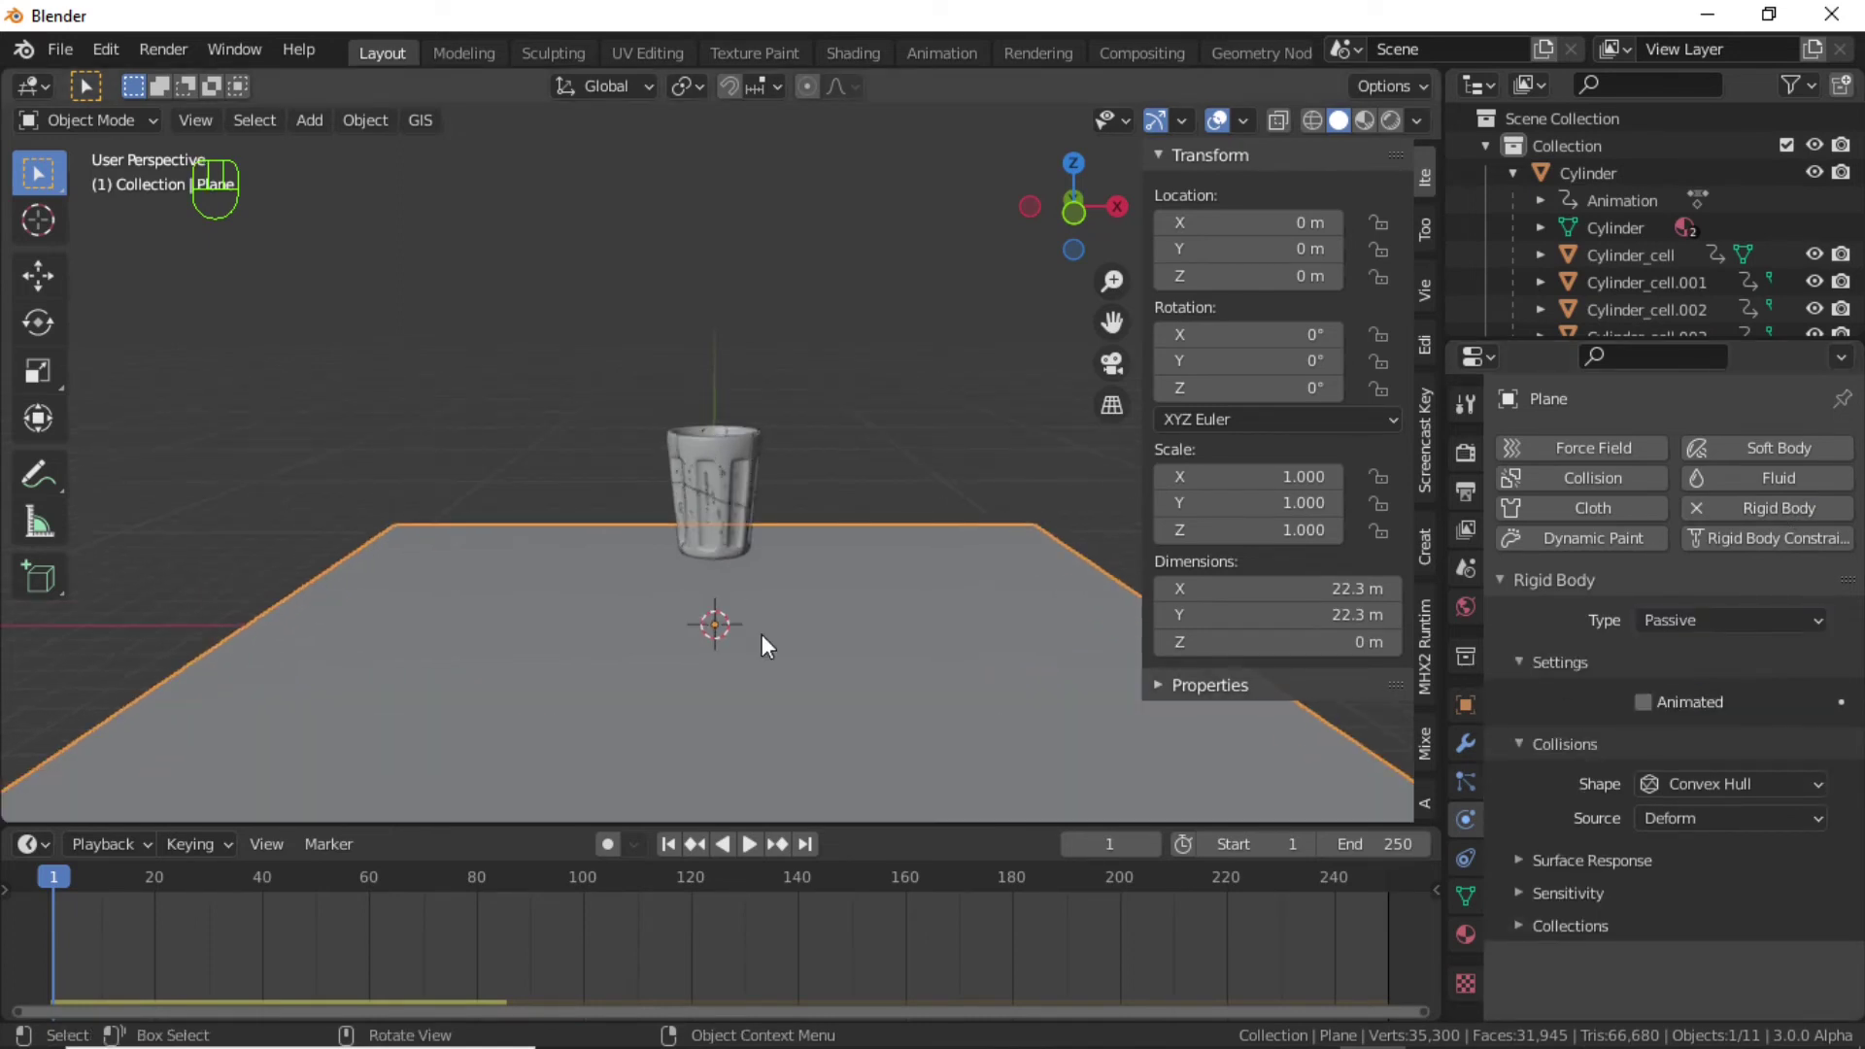
pyautogui.press('space')
pyautogui.scroll(-3, 762, 633)
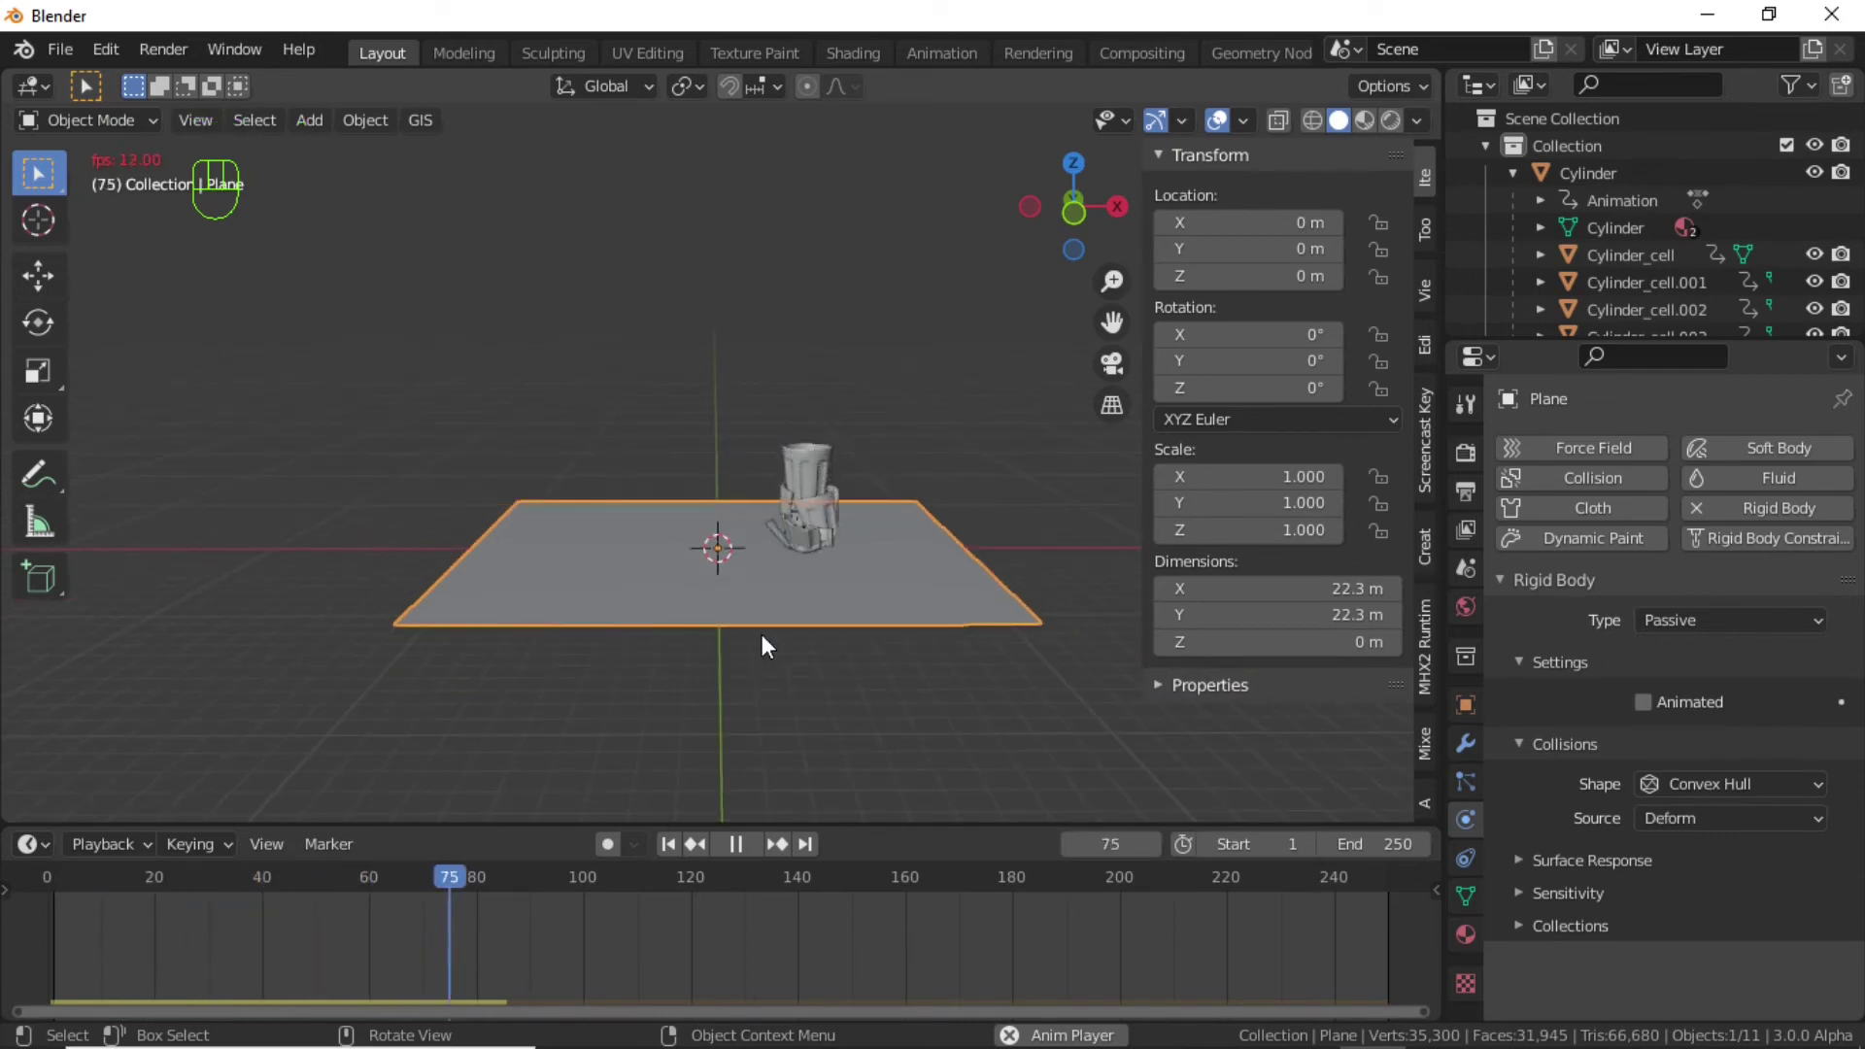
pyautogui.press('space')
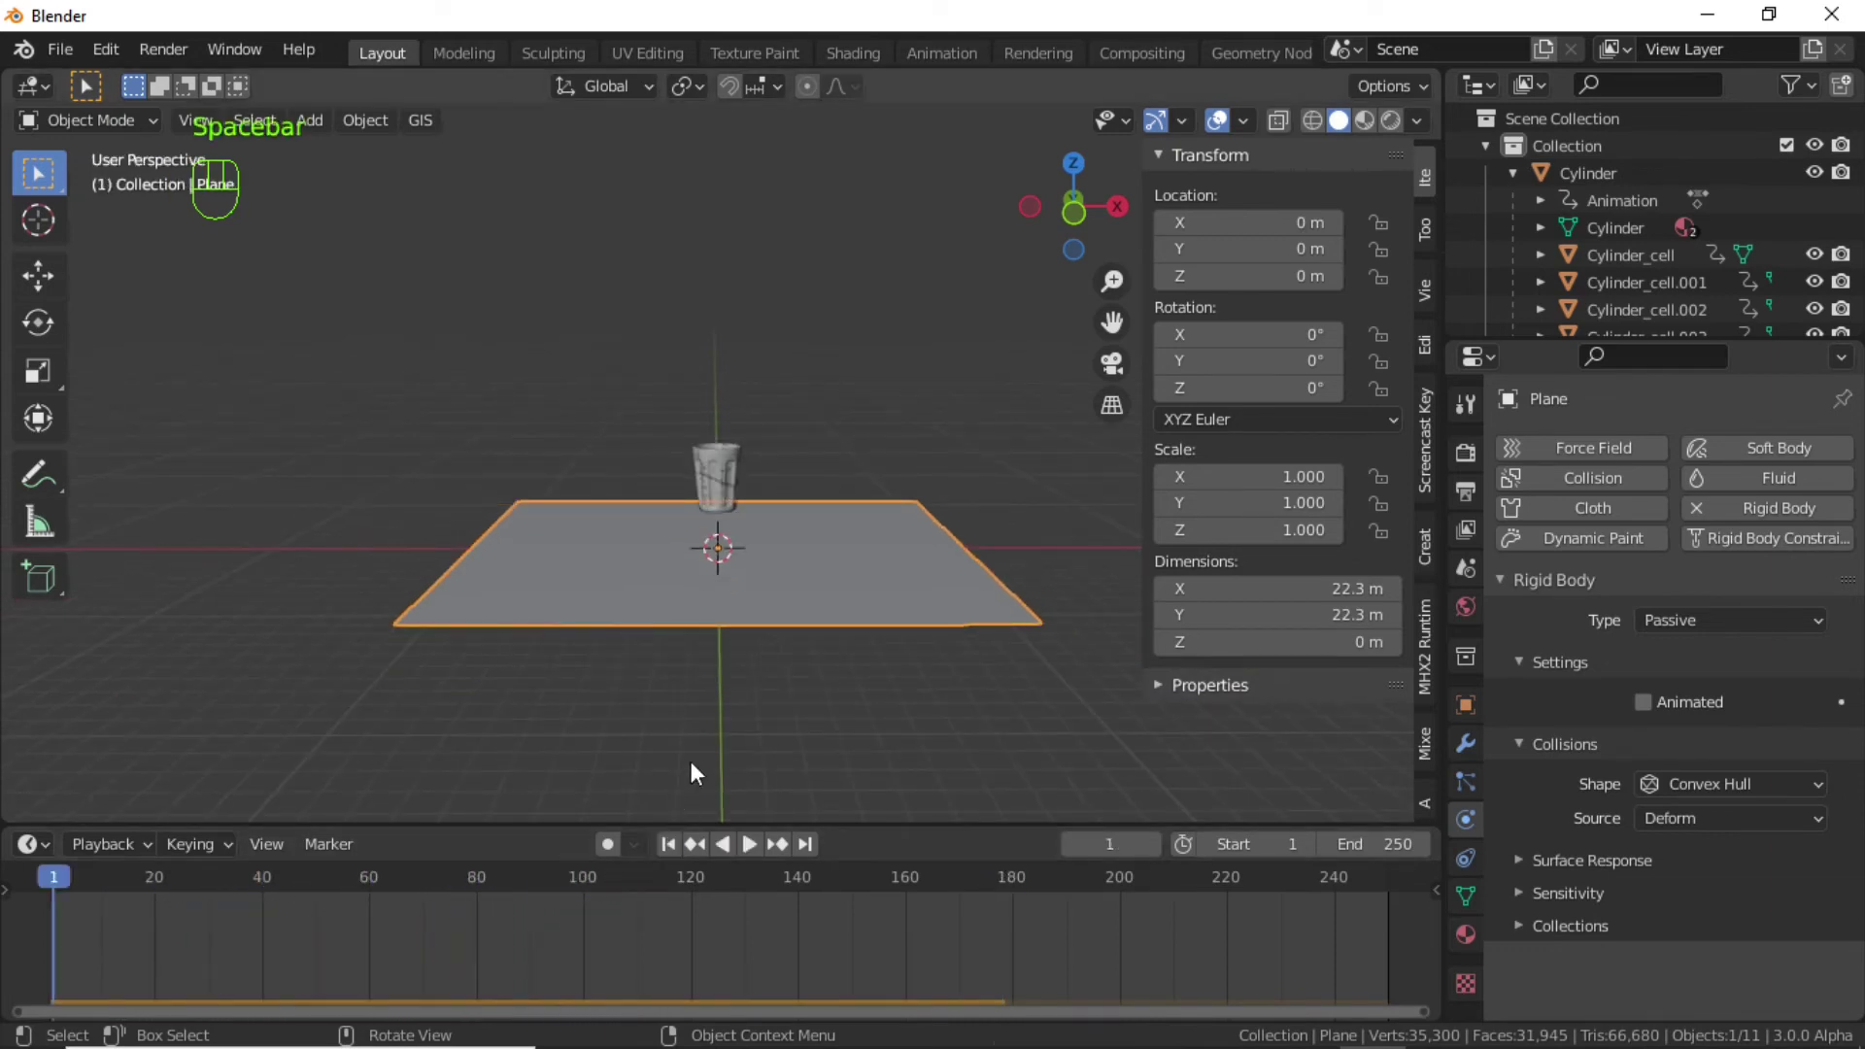
# Add a camera and align it to a view that shows the glass above the plane.
pyautogui.scroll(3, 658, 641)
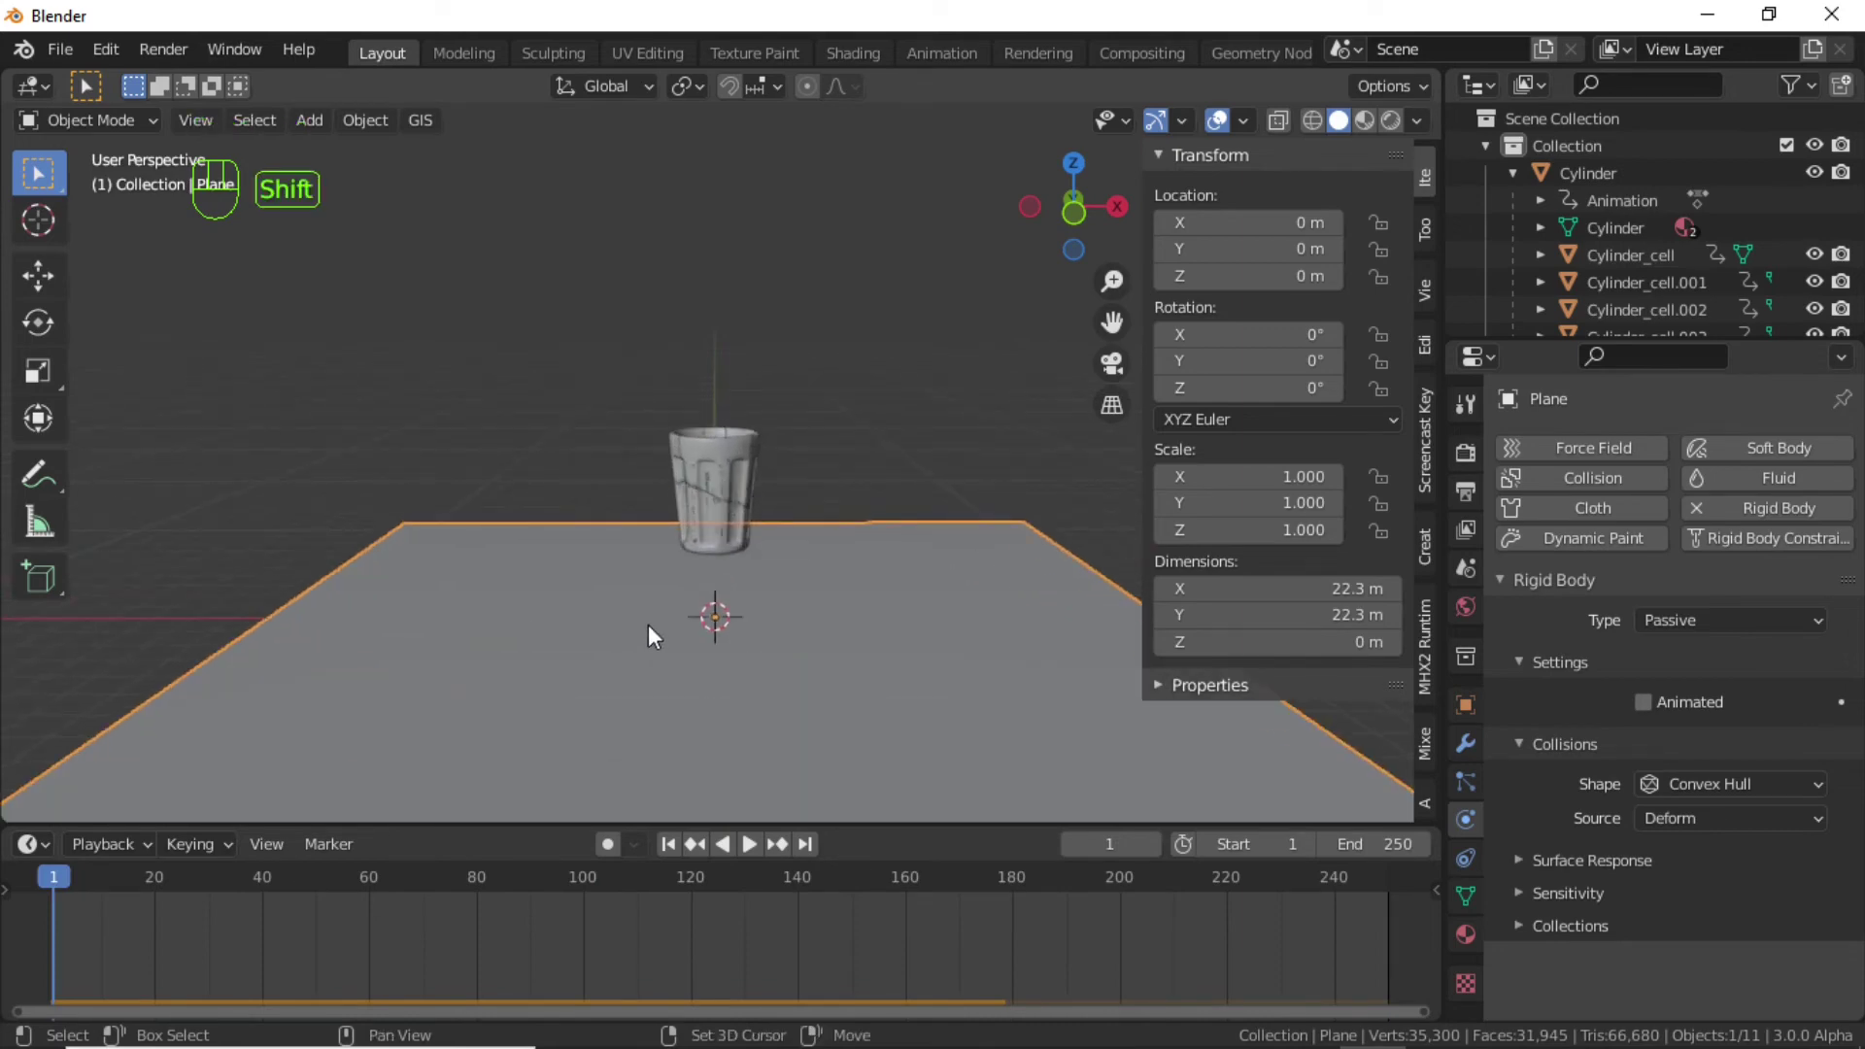
pyautogui.hotkey('shift', 'a')
pyautogui.click(538, 892)
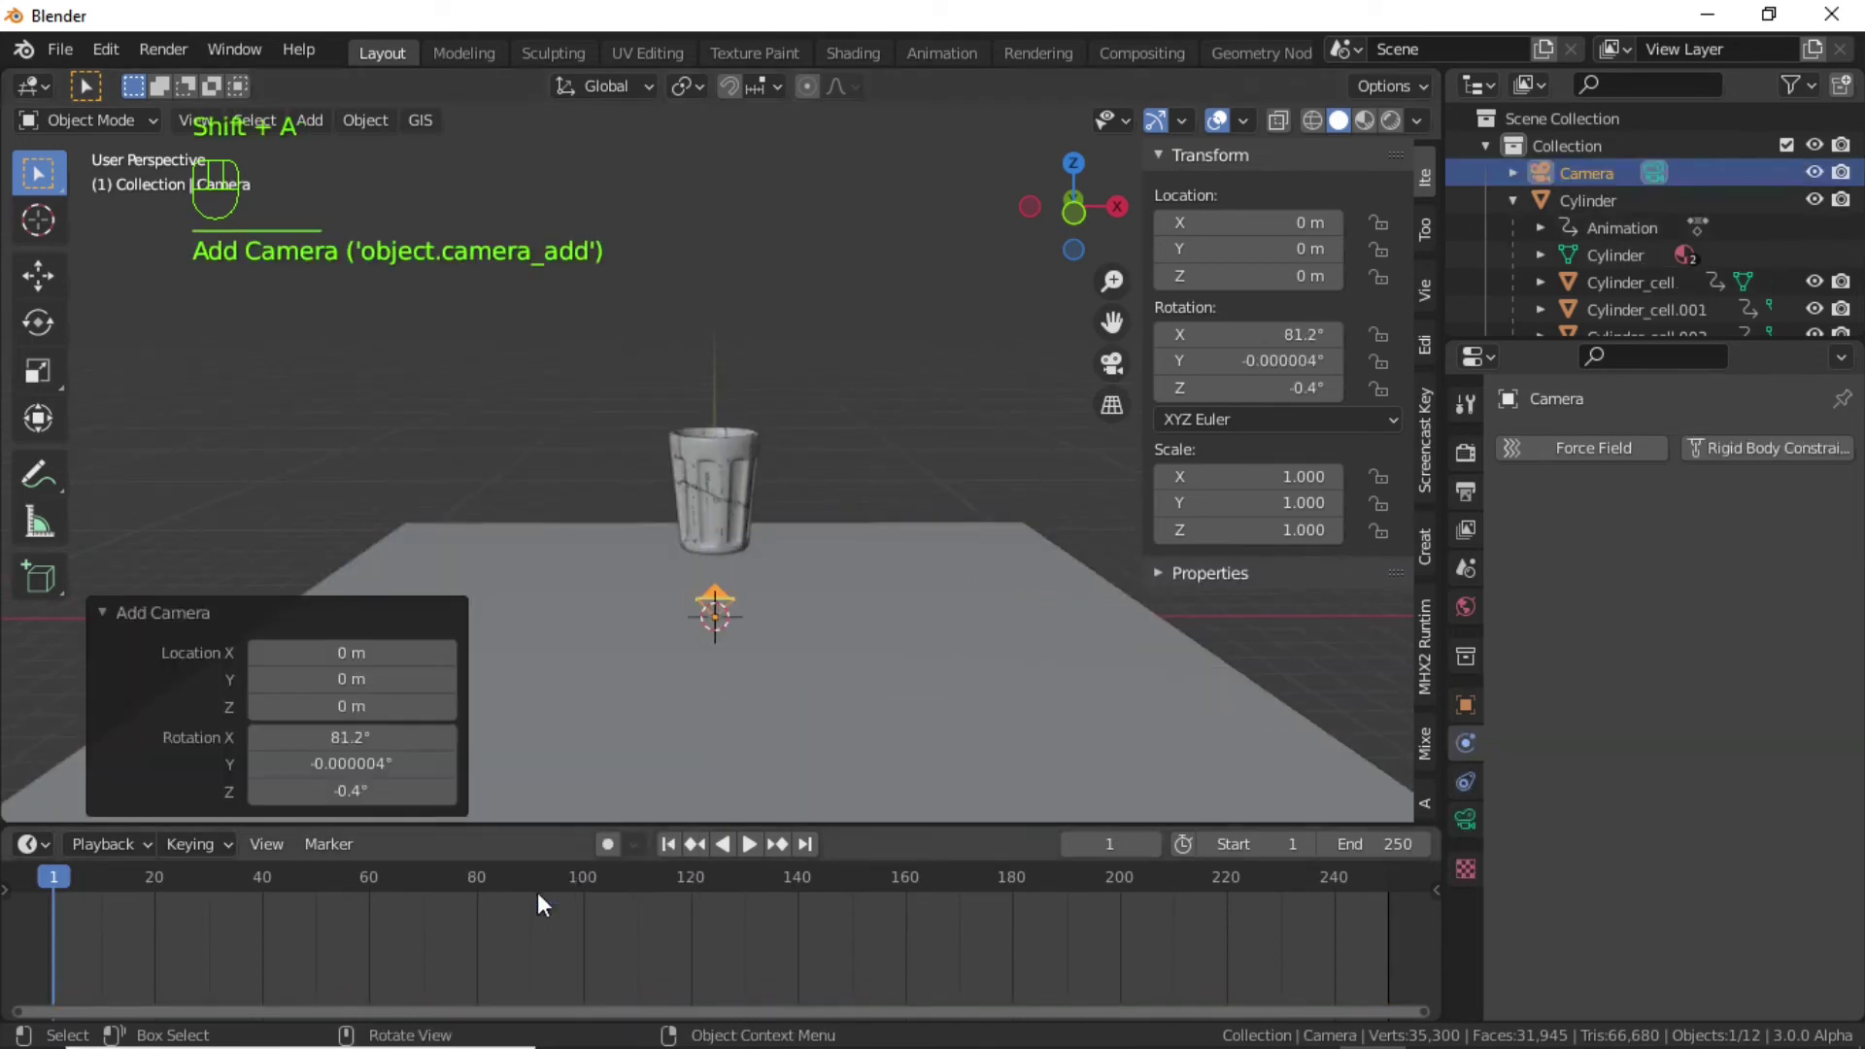
pyautogui.moveTo(788, 544); pyautogui.dragTo(772, 557, button='middle')
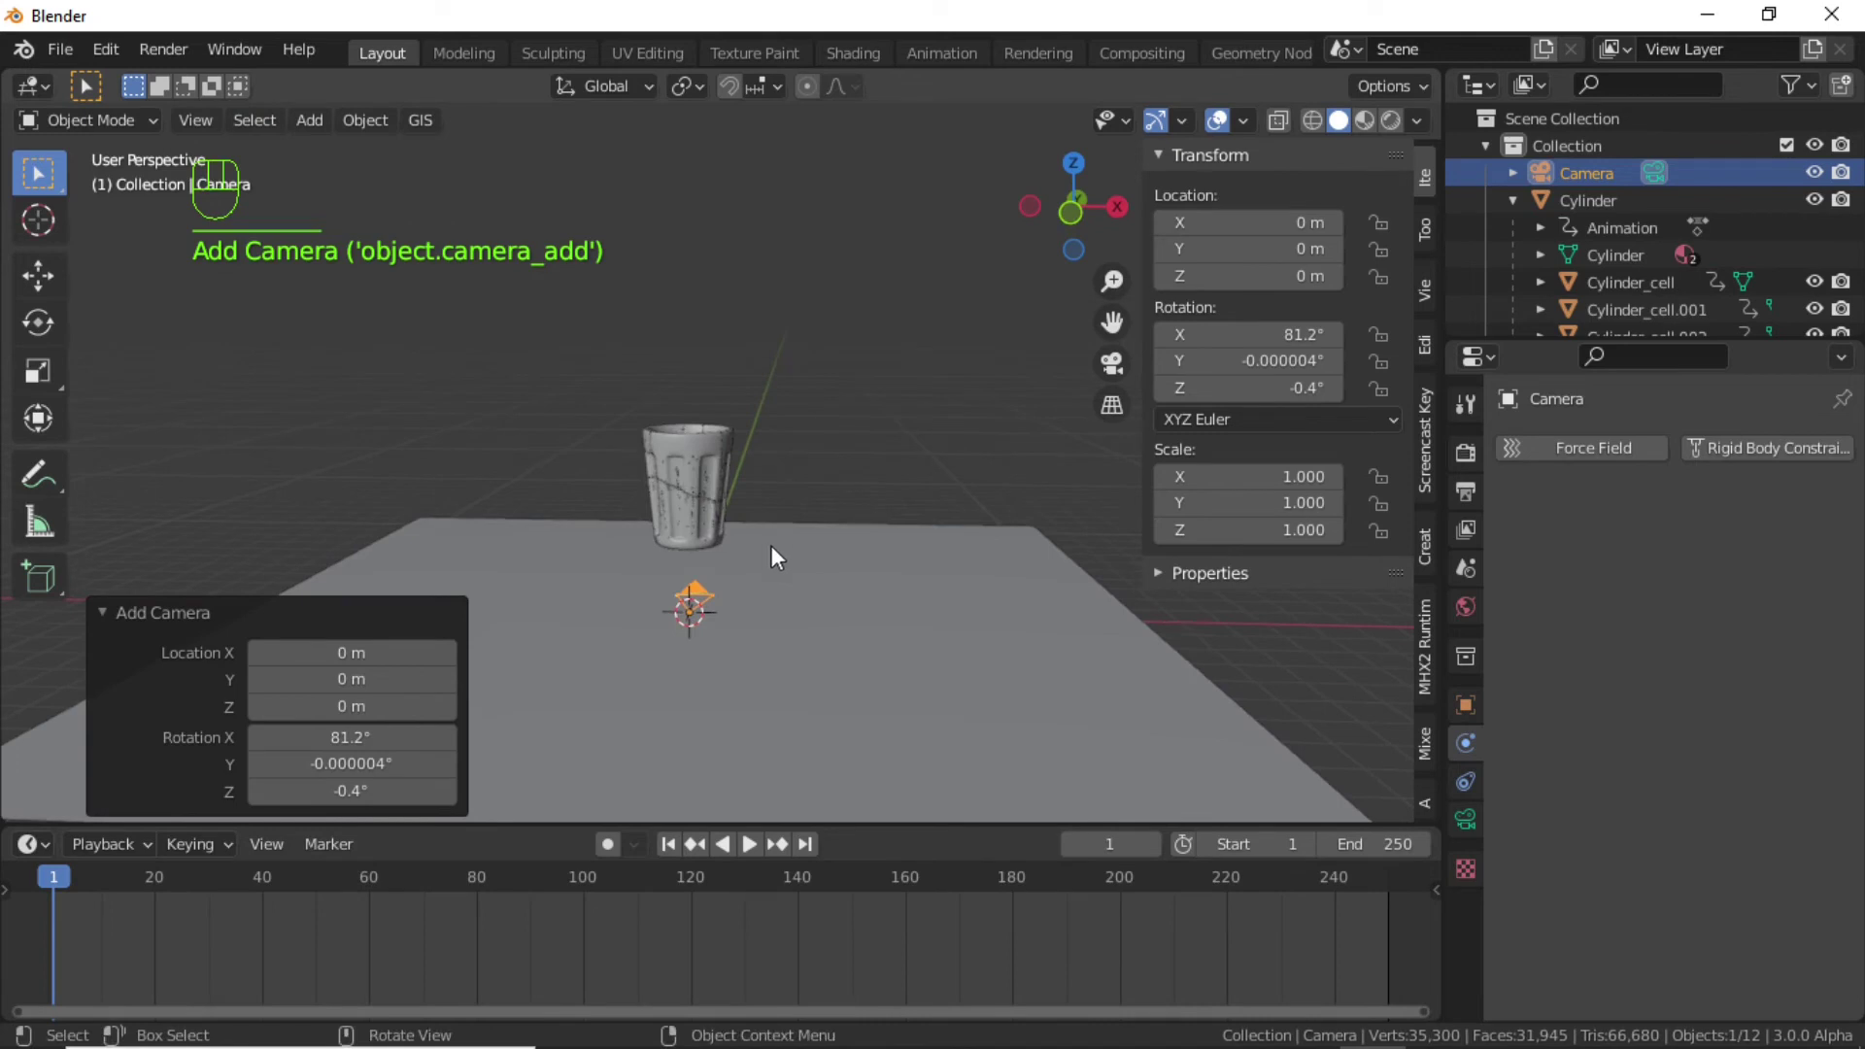
pyautogui.moveTo(813, 577)
pyautogui.keyDown('shift'); pyautogui.mouseDown(button='middle')
pyautogui.moveTo(813, 530)
pyautogui.moveTo(812, 549)
pyautogui.mouseUp(button='middle'); pyautogui.keyUp('shift')
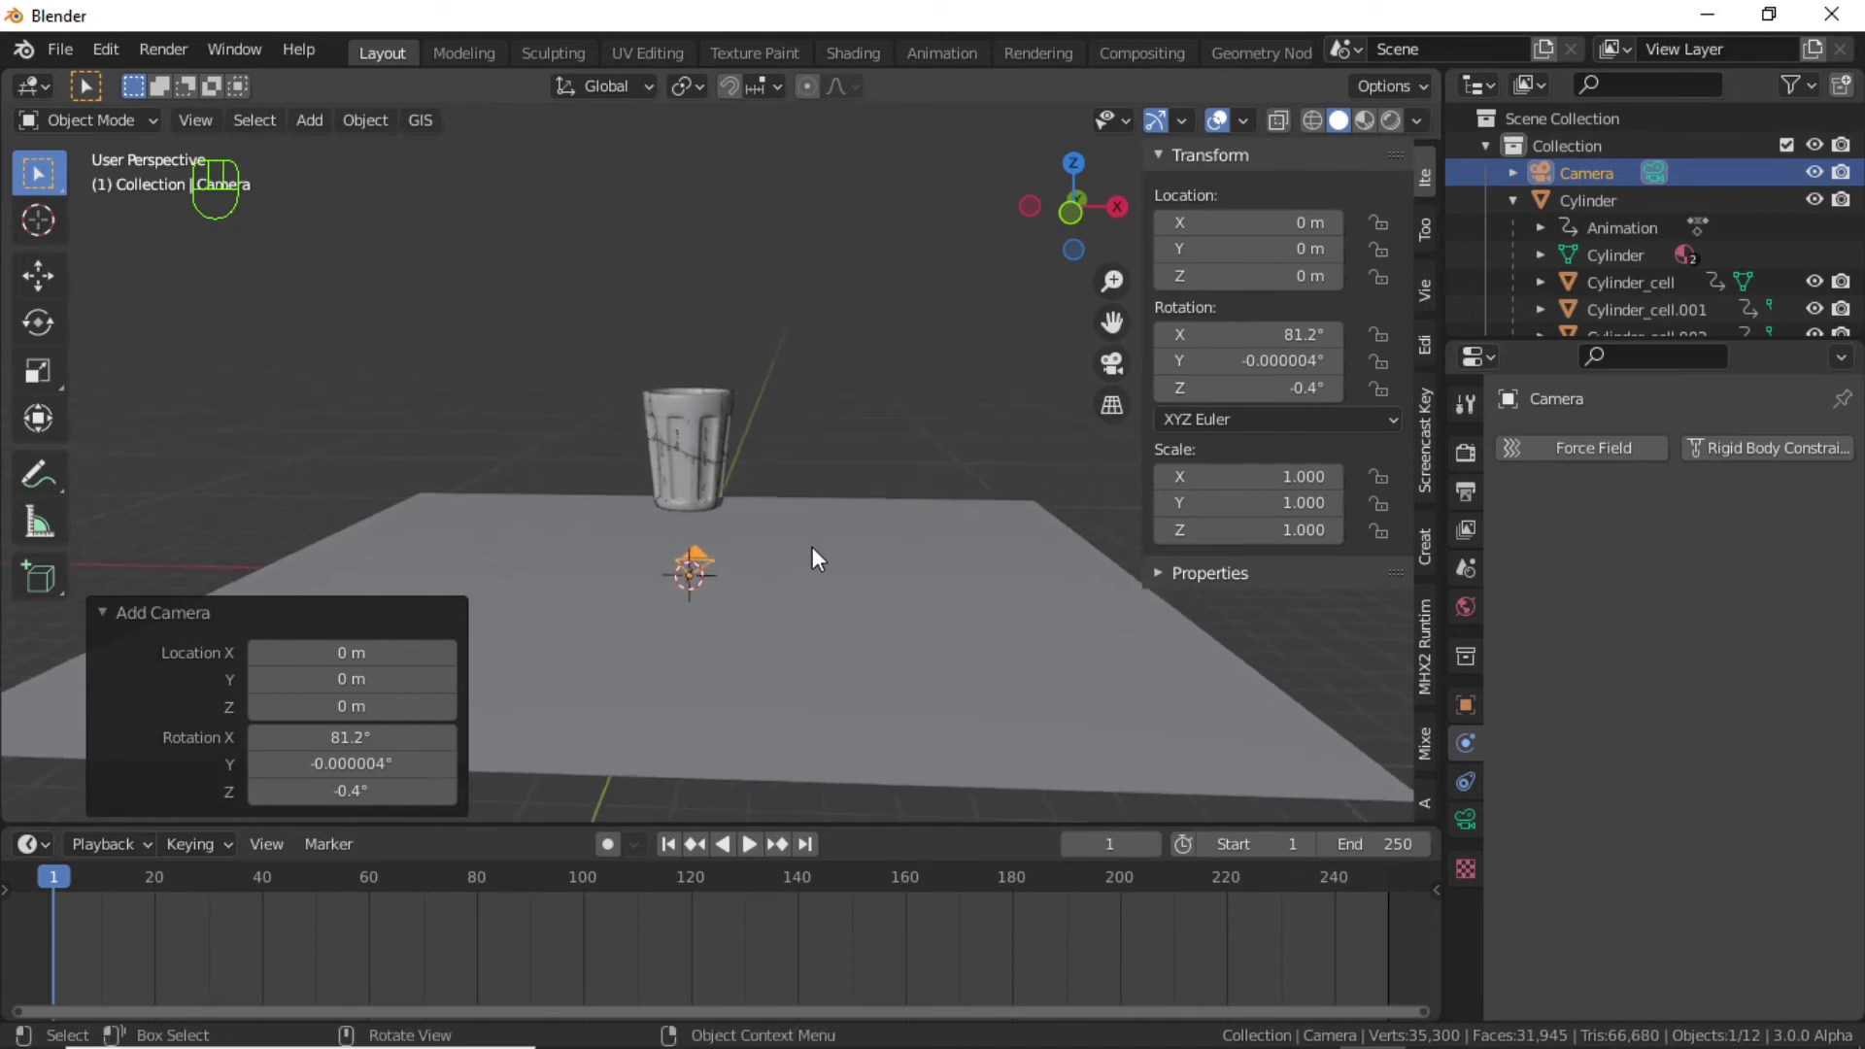
pyautogui.press('ctrl')
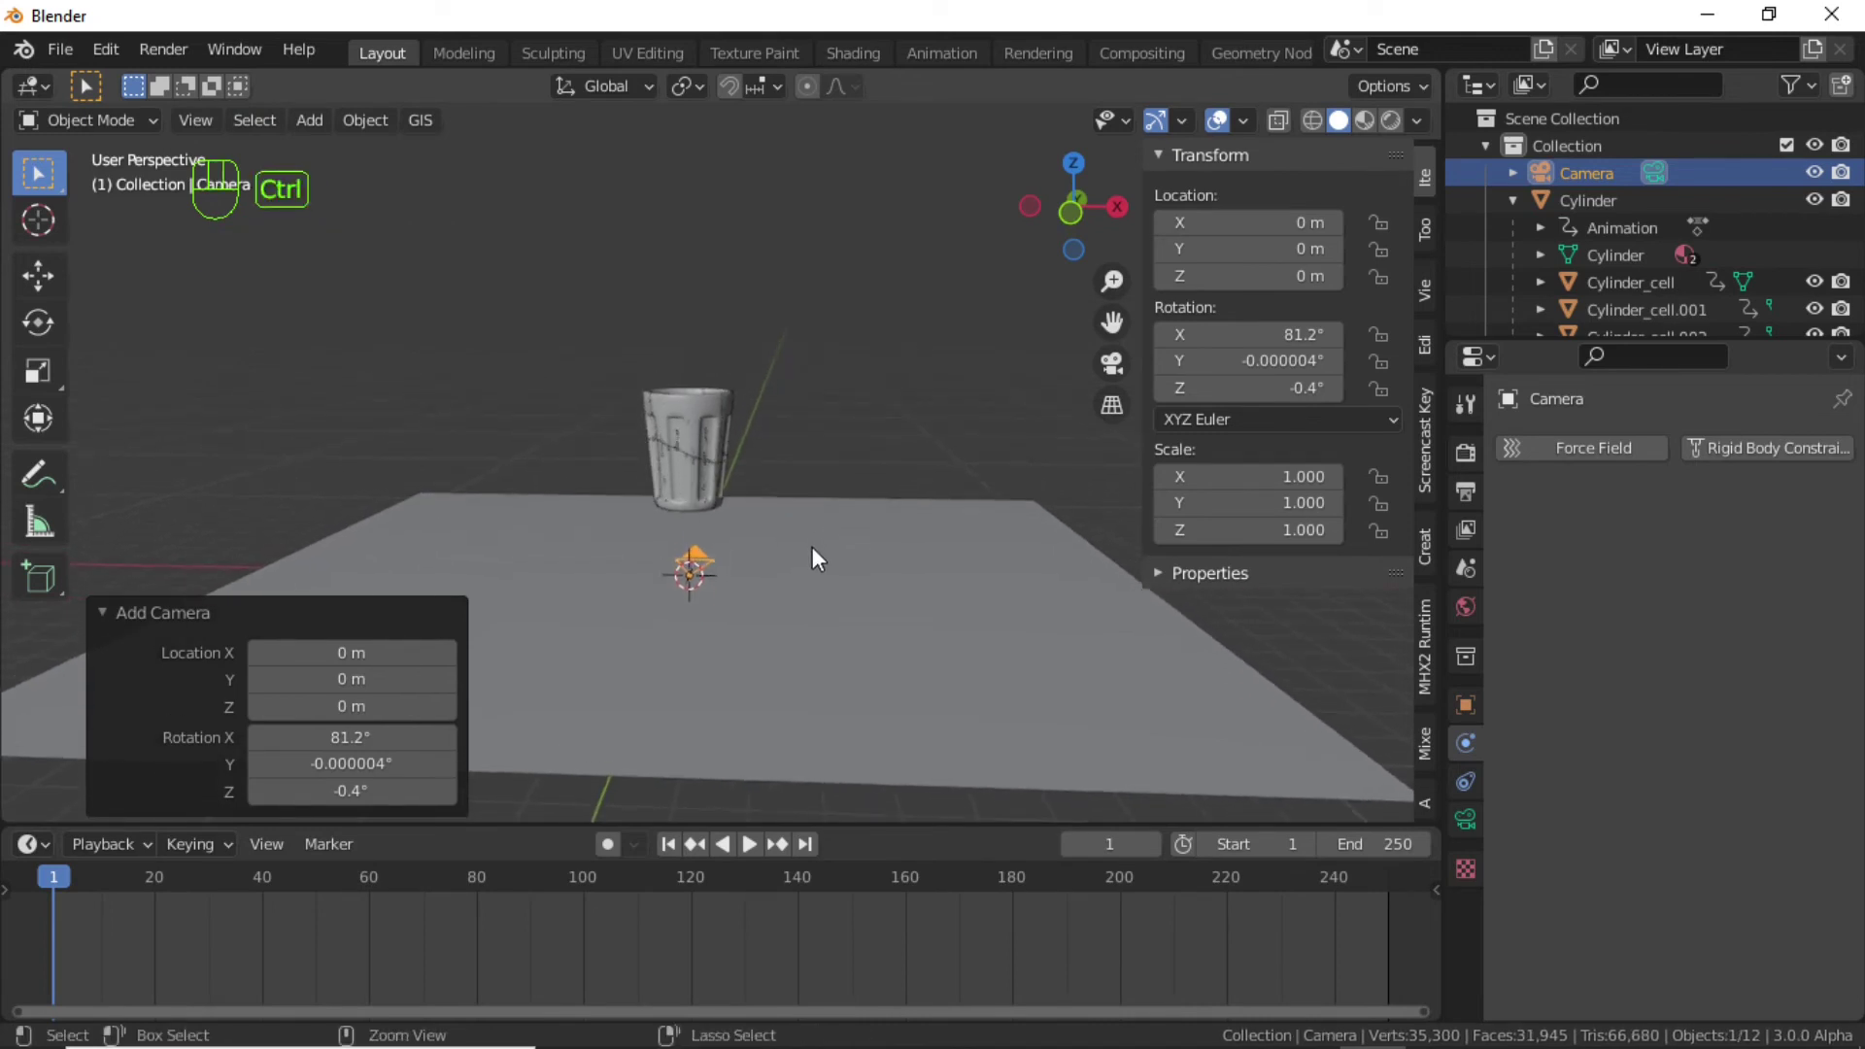
pyautogui.press('ctrl+alt+KP_0')
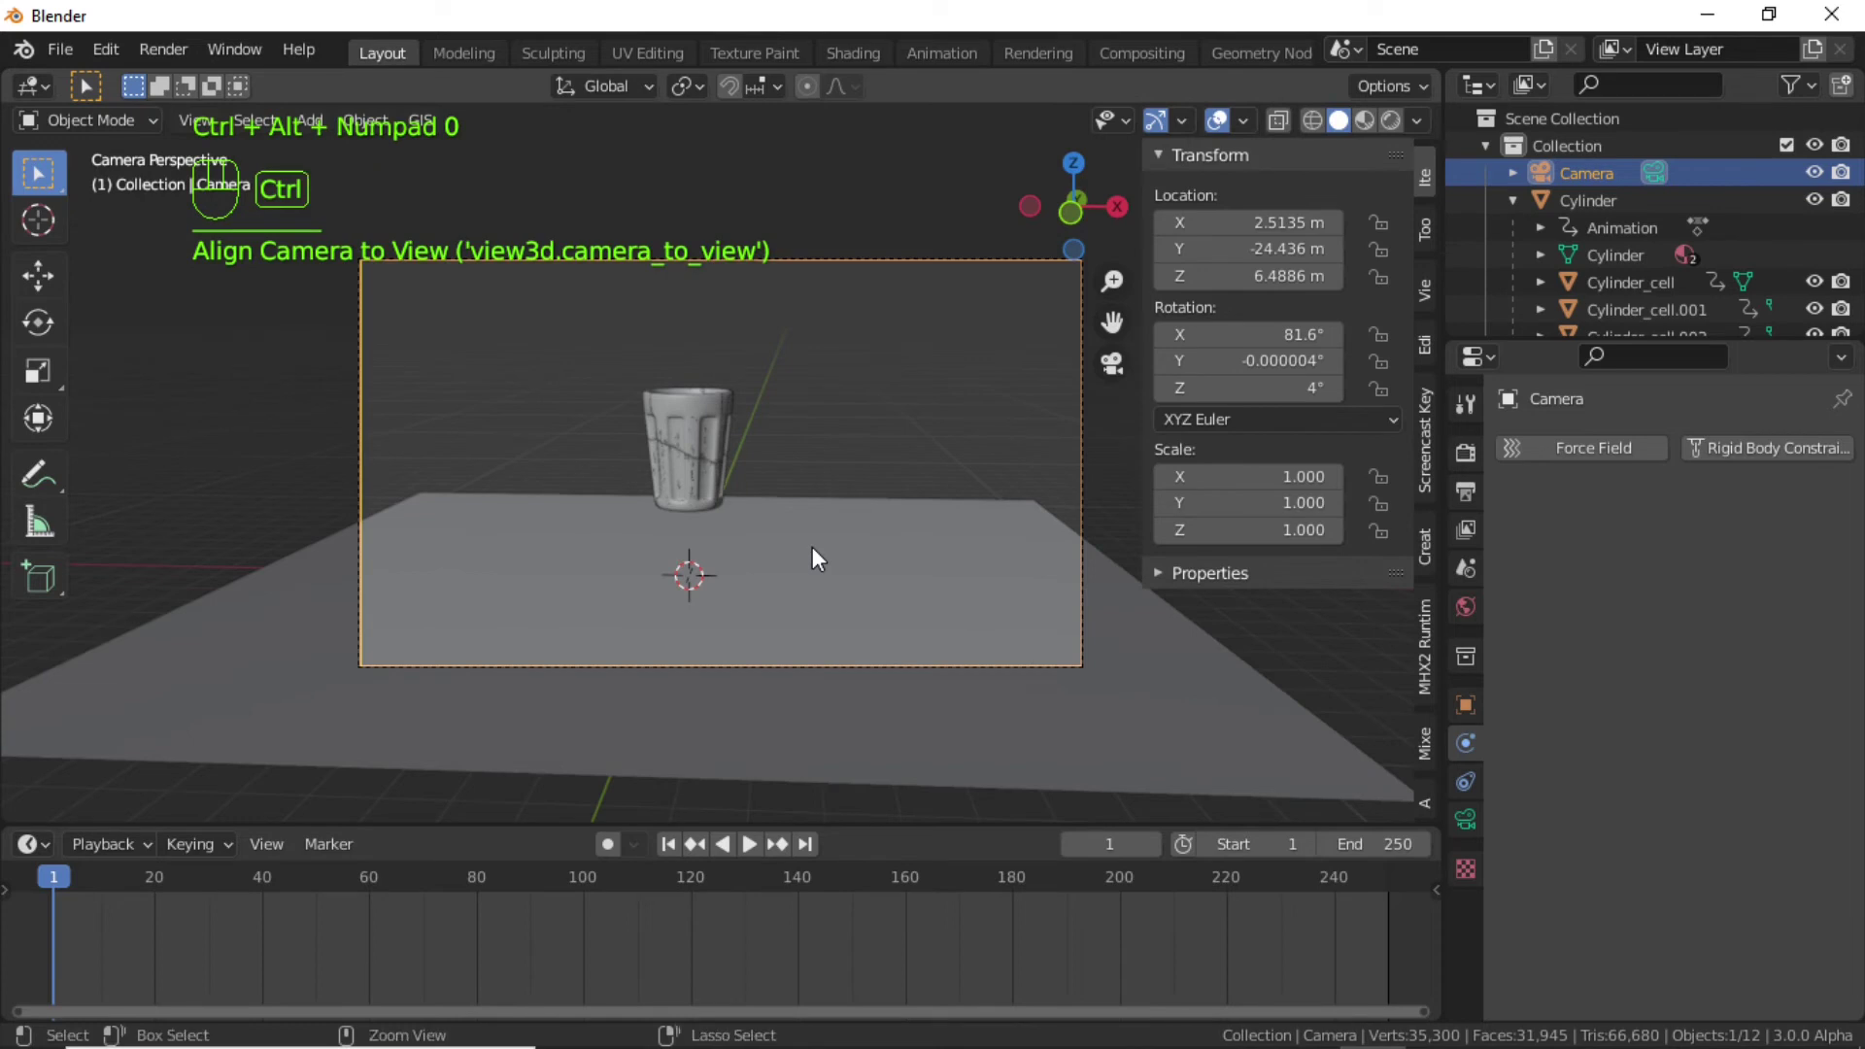
# Enable Lock Camera to View and reframe the camera to look down on the glass from a higher angle.
pyautogui.click(1423, 291)
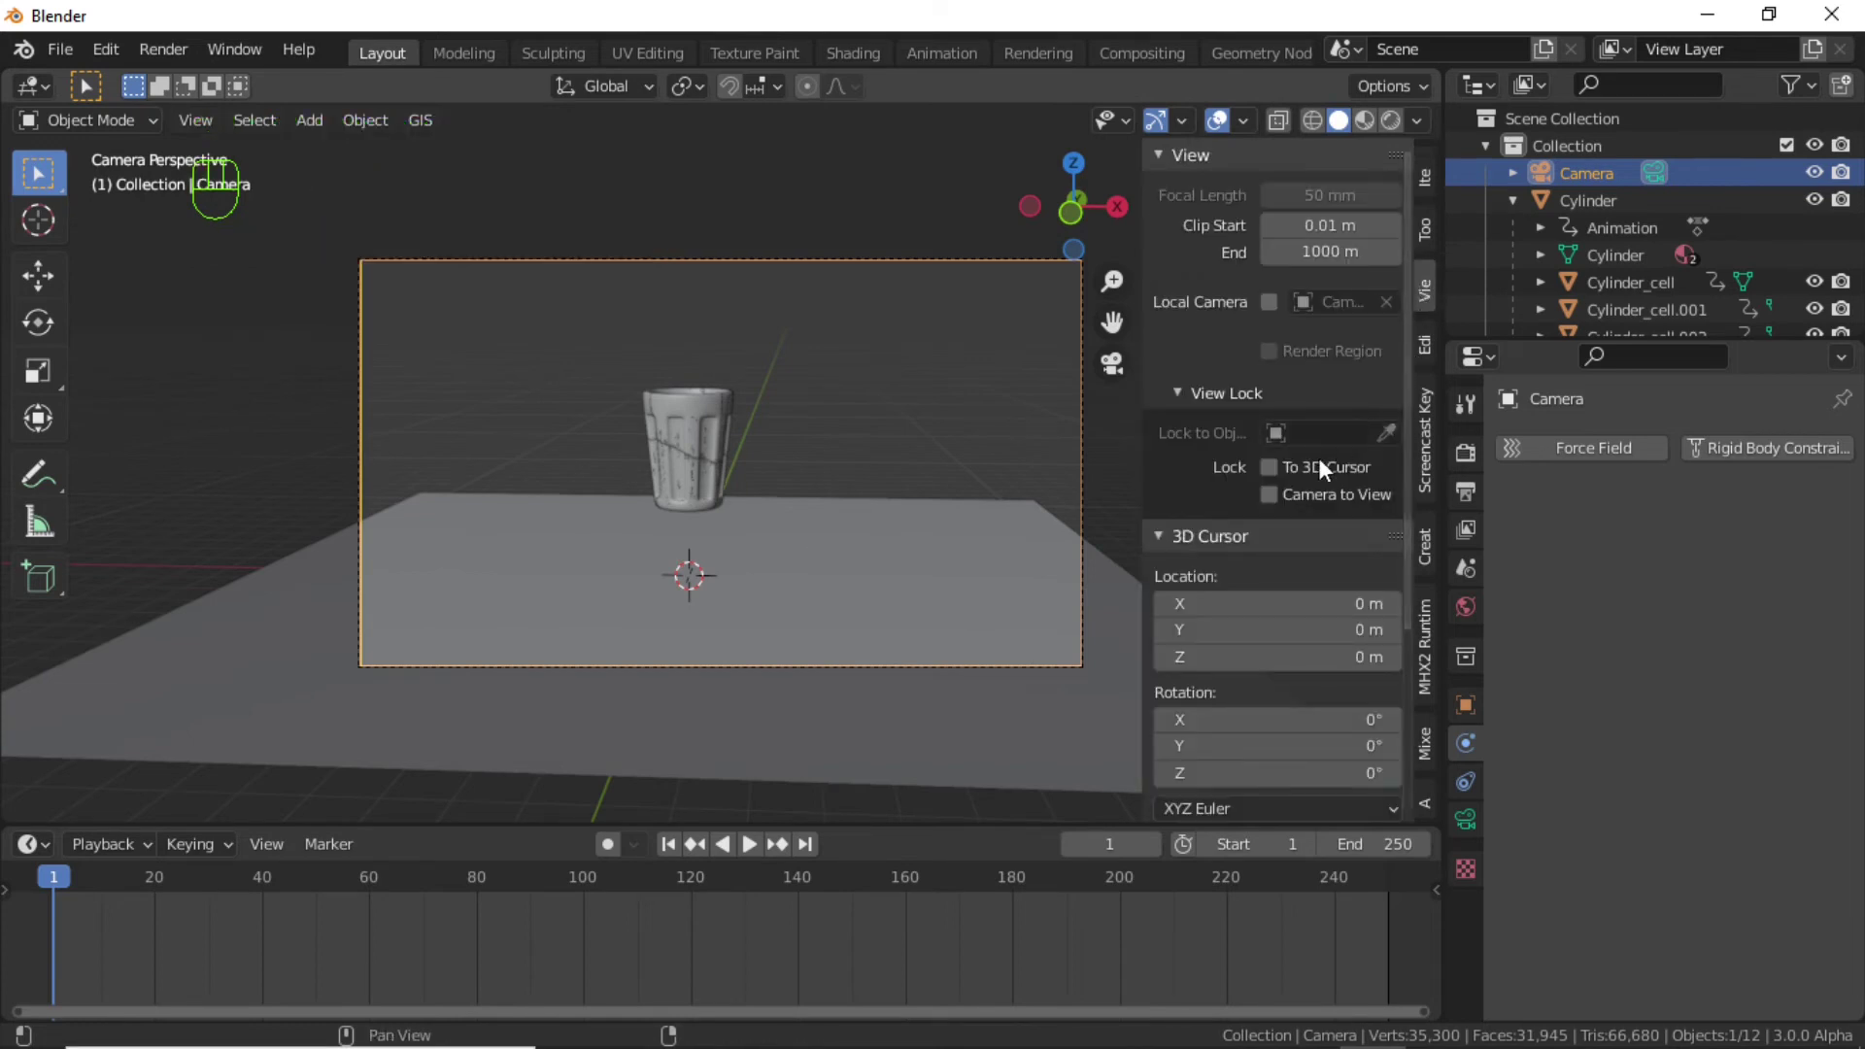
pyautogui.click(1269, 494)
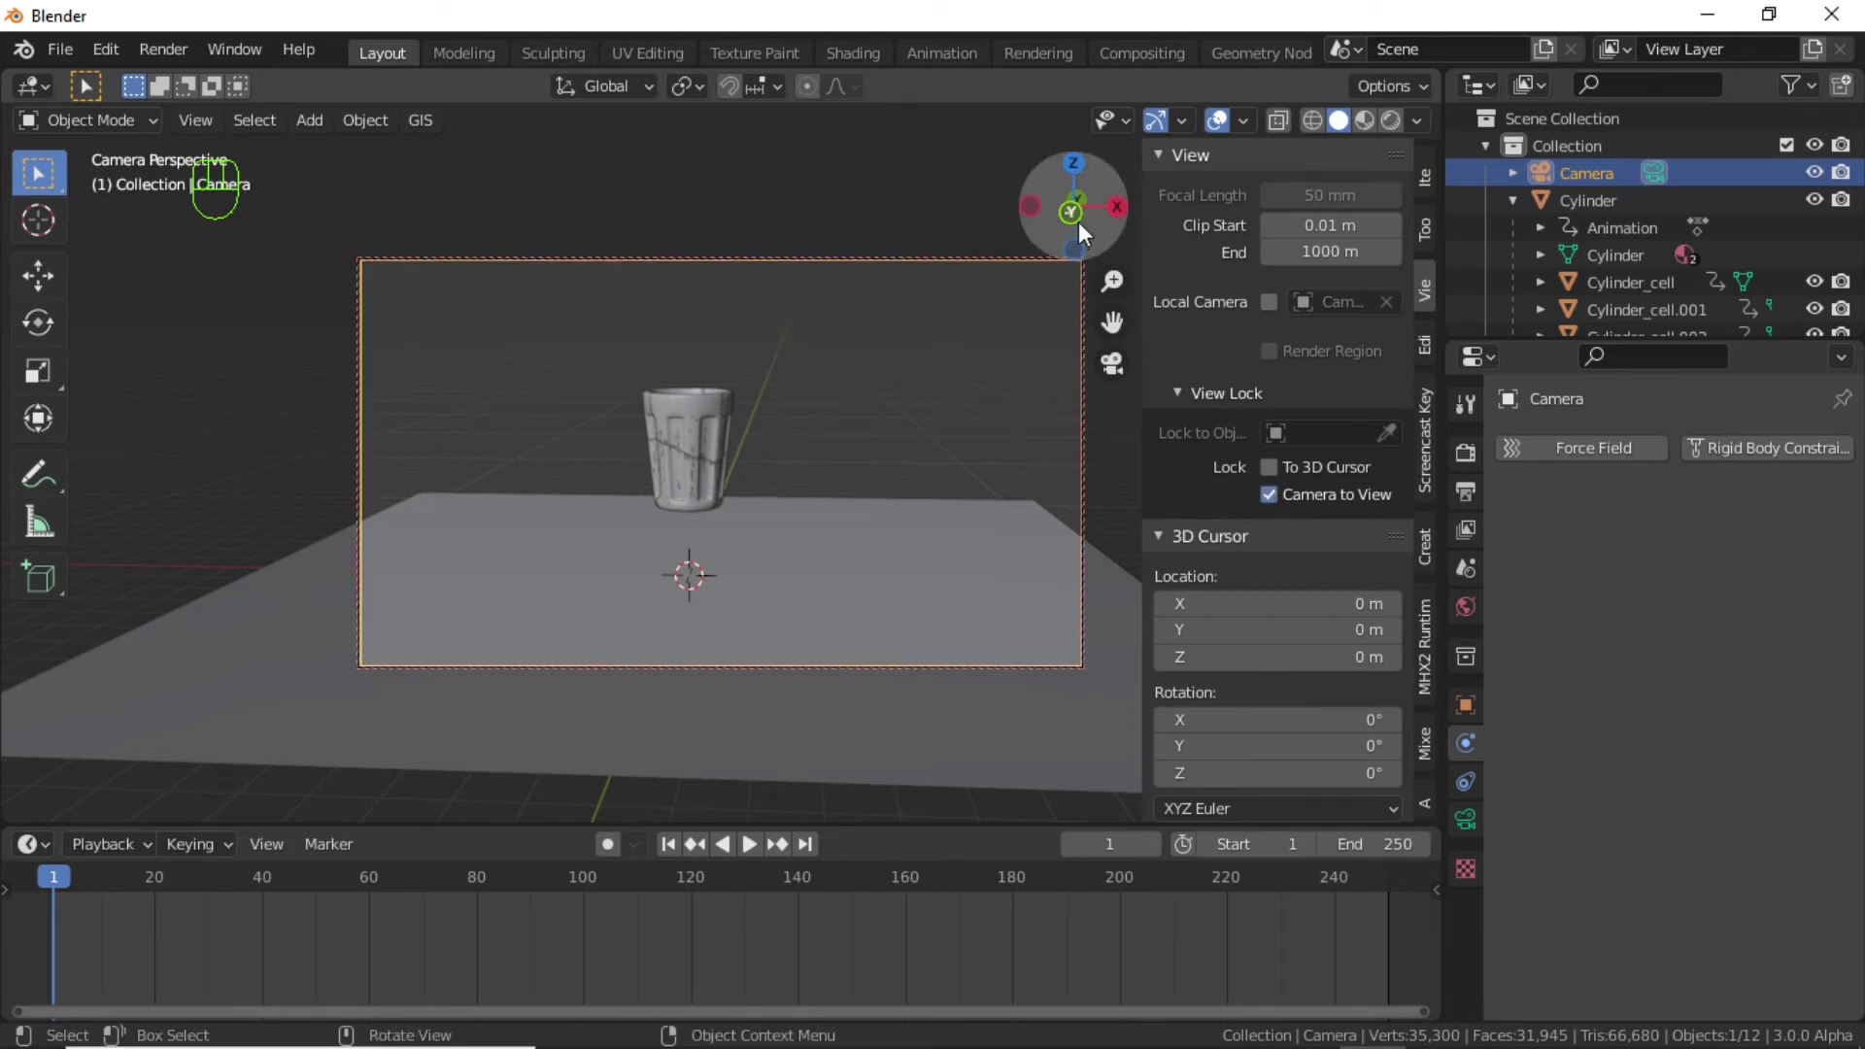
pyautogui.moveTo(1079, 214); pyautogui.dragTo(1113, 323)
pyautogui.moveTo(1088, 230); pyautogui.dragTo(1076, 264)
pyautogui.moveTo(1112, 321); pyautogui.dragTo(1099, 364)
# Move the Plane along the Y axis and scale it up to fill more of the camera frame.
pyautogui.click(920, 411)
pyautogui.press('g')
pyautogui.press('y')
pyautogui.click(961, 316)
pyautogui.press('s')
pyautogui.click(1137, 680)
# Play the animation to frame 55 and move the Plane about 5 m further along the Y axis.
pyautogui.click(669, 847)
pyautogui.press('space')
pyautogui.press('space')
pyautogui.press('g')
pyautogui.press('y')
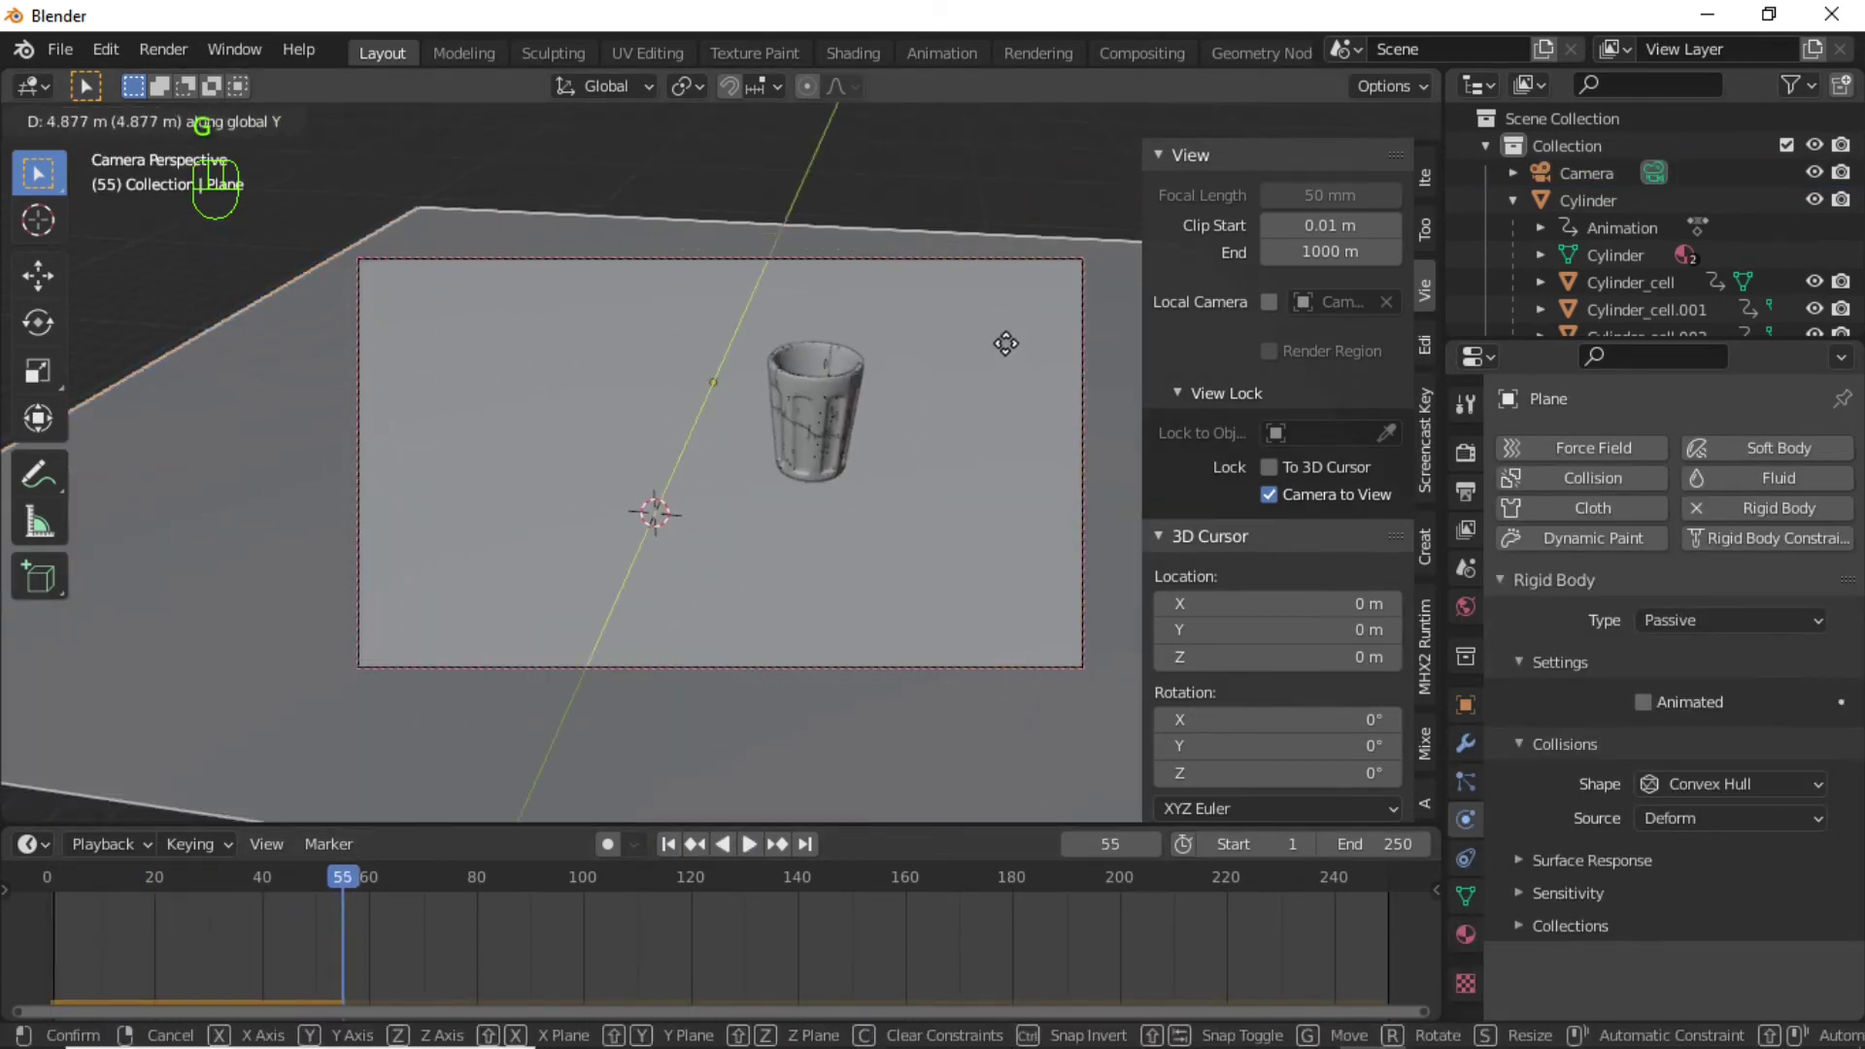
pyautogui.click(1005, 328)
# Play the animation from frame 1 to check the shattering glass within the camera frame, and return to frame 1.
pyautogui.click(670, 837)
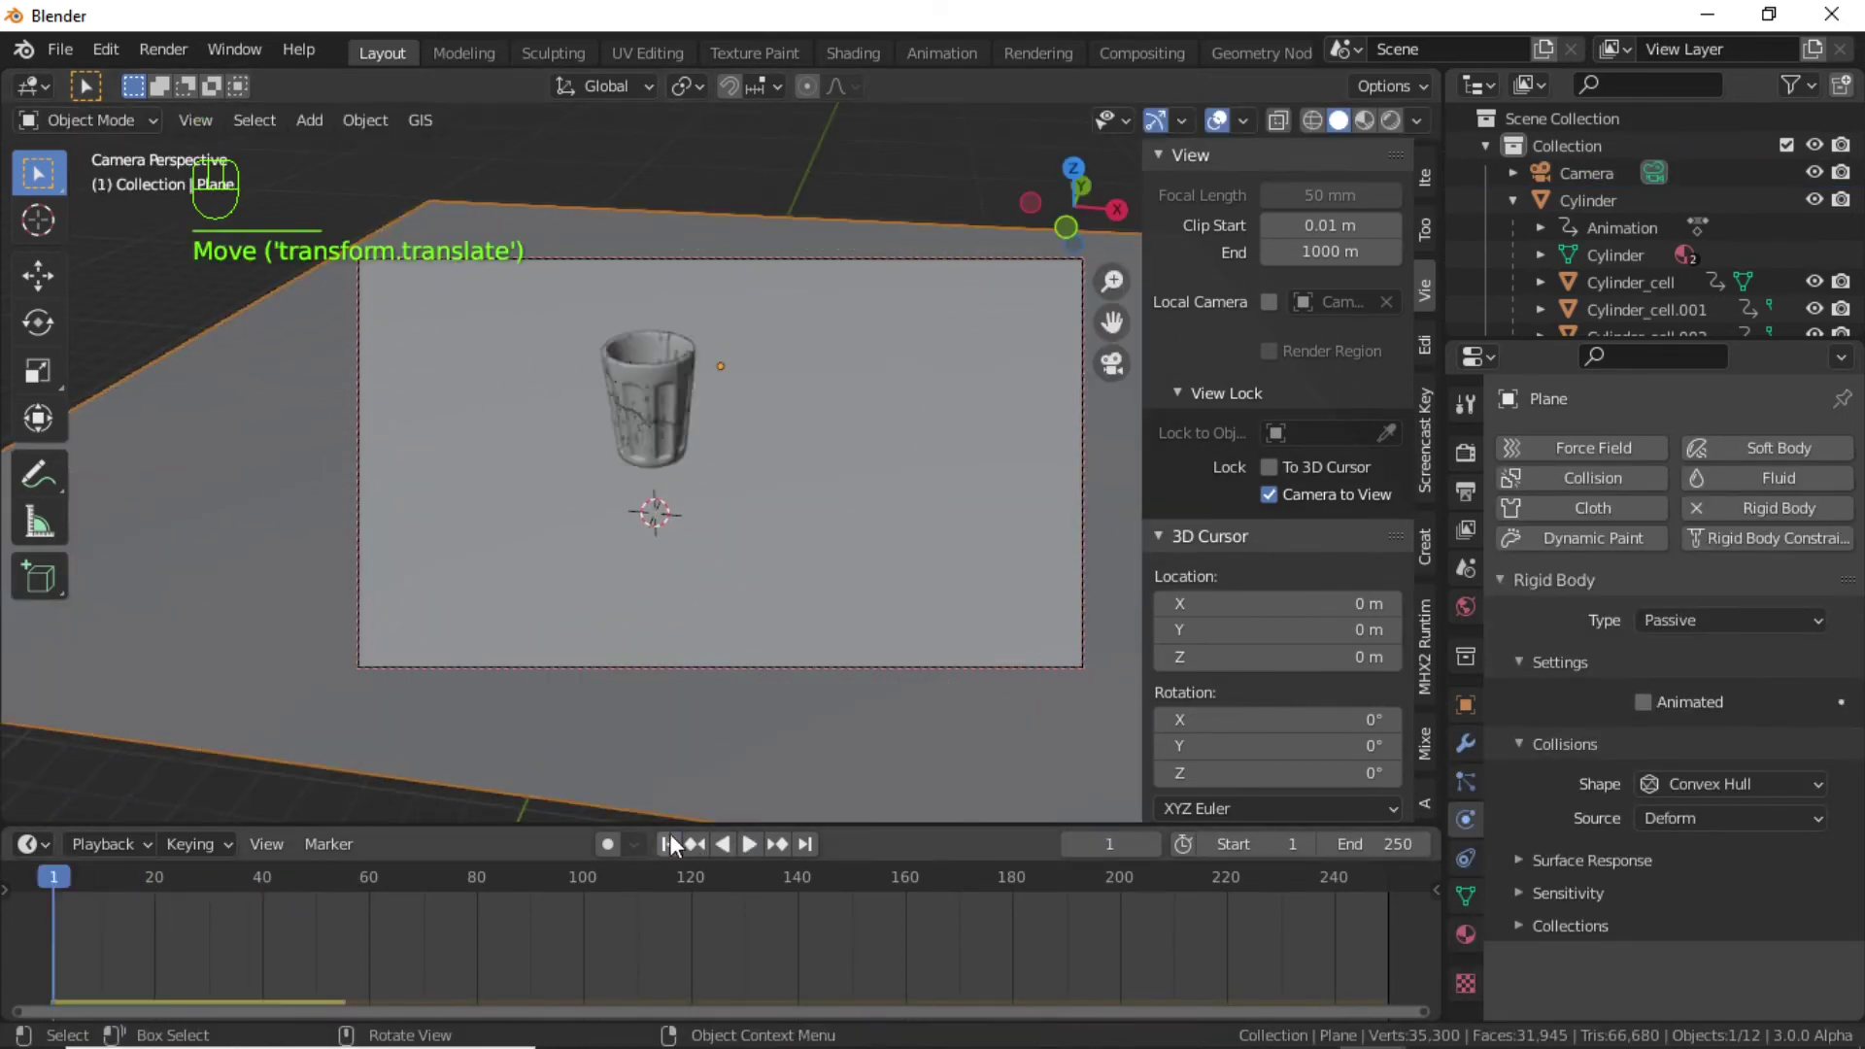
pyautogui.press('space')
pyautogui.press('space')
pyautogui.click(669, 844)
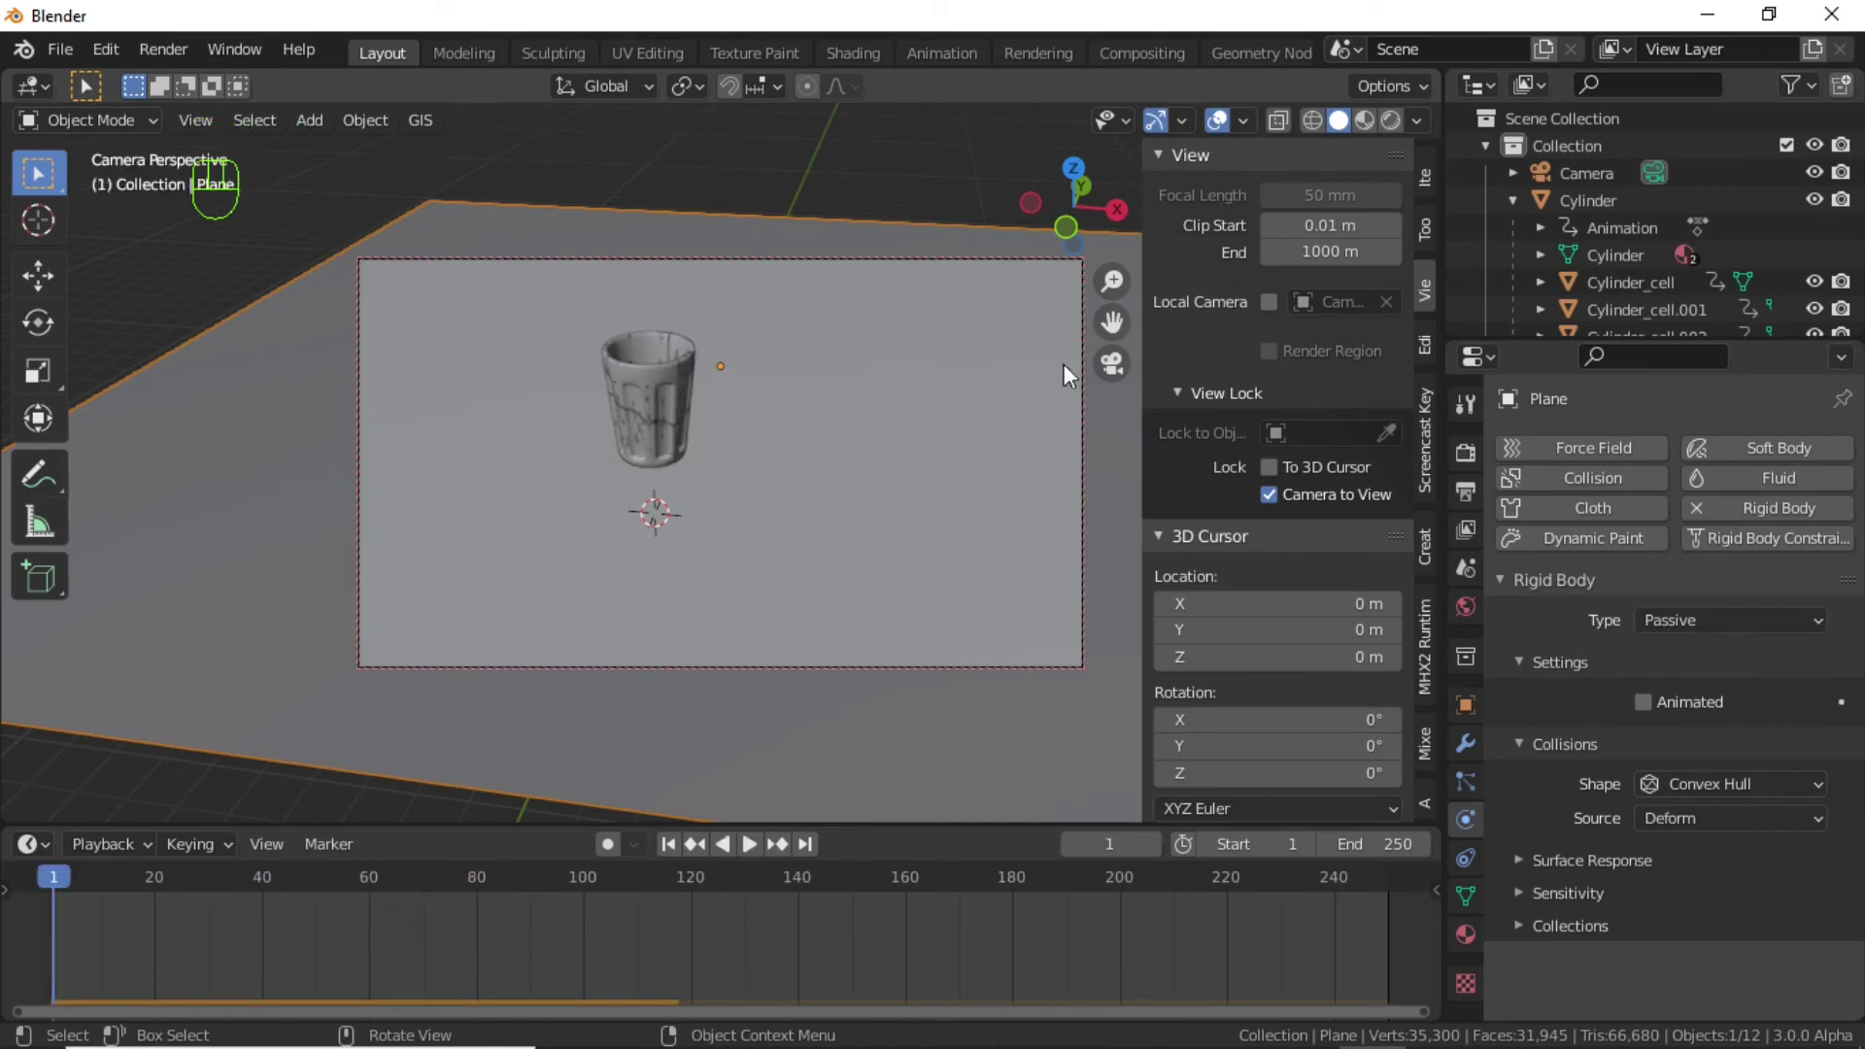
# Select the Cylinder in an enlarged Outliner and keyframe its enabled render visibility at frame 1.
pyautogui.moveTo(1483, 342); pyautogui.dragTo(1483, 390)
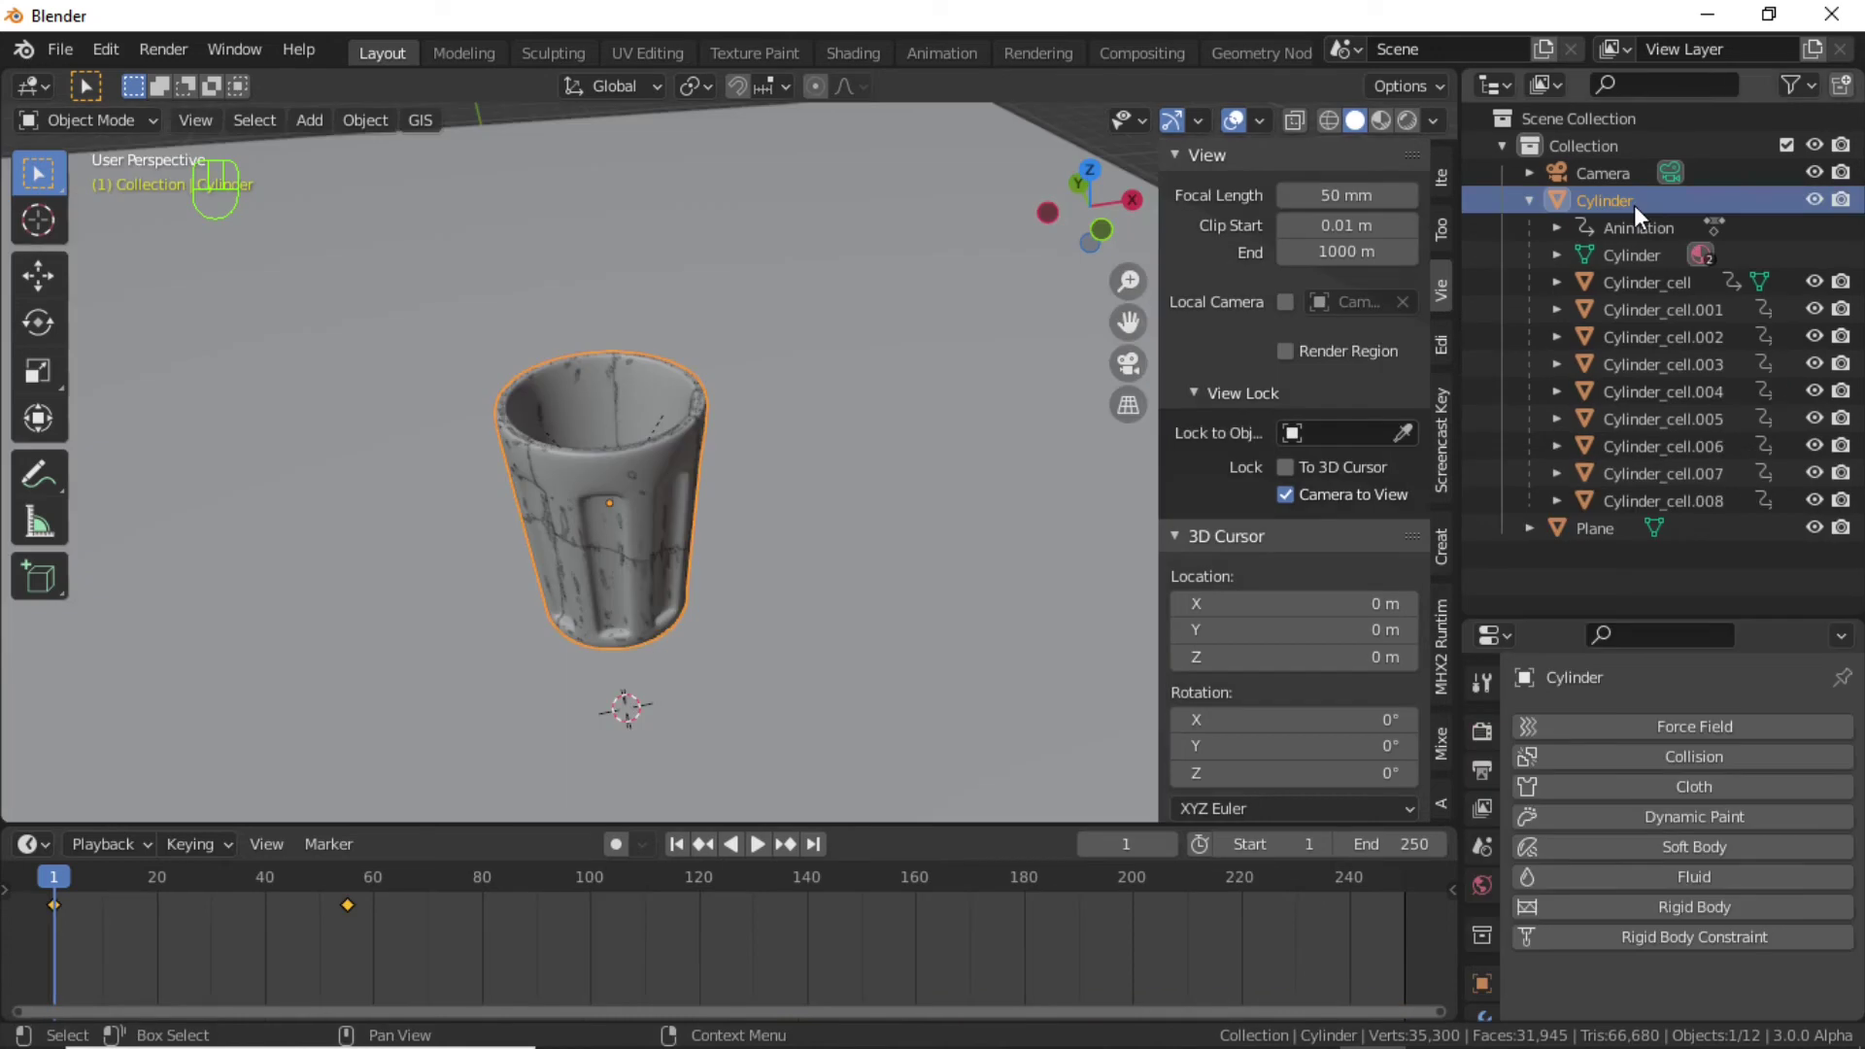
pyautogui.click(1634, 204)
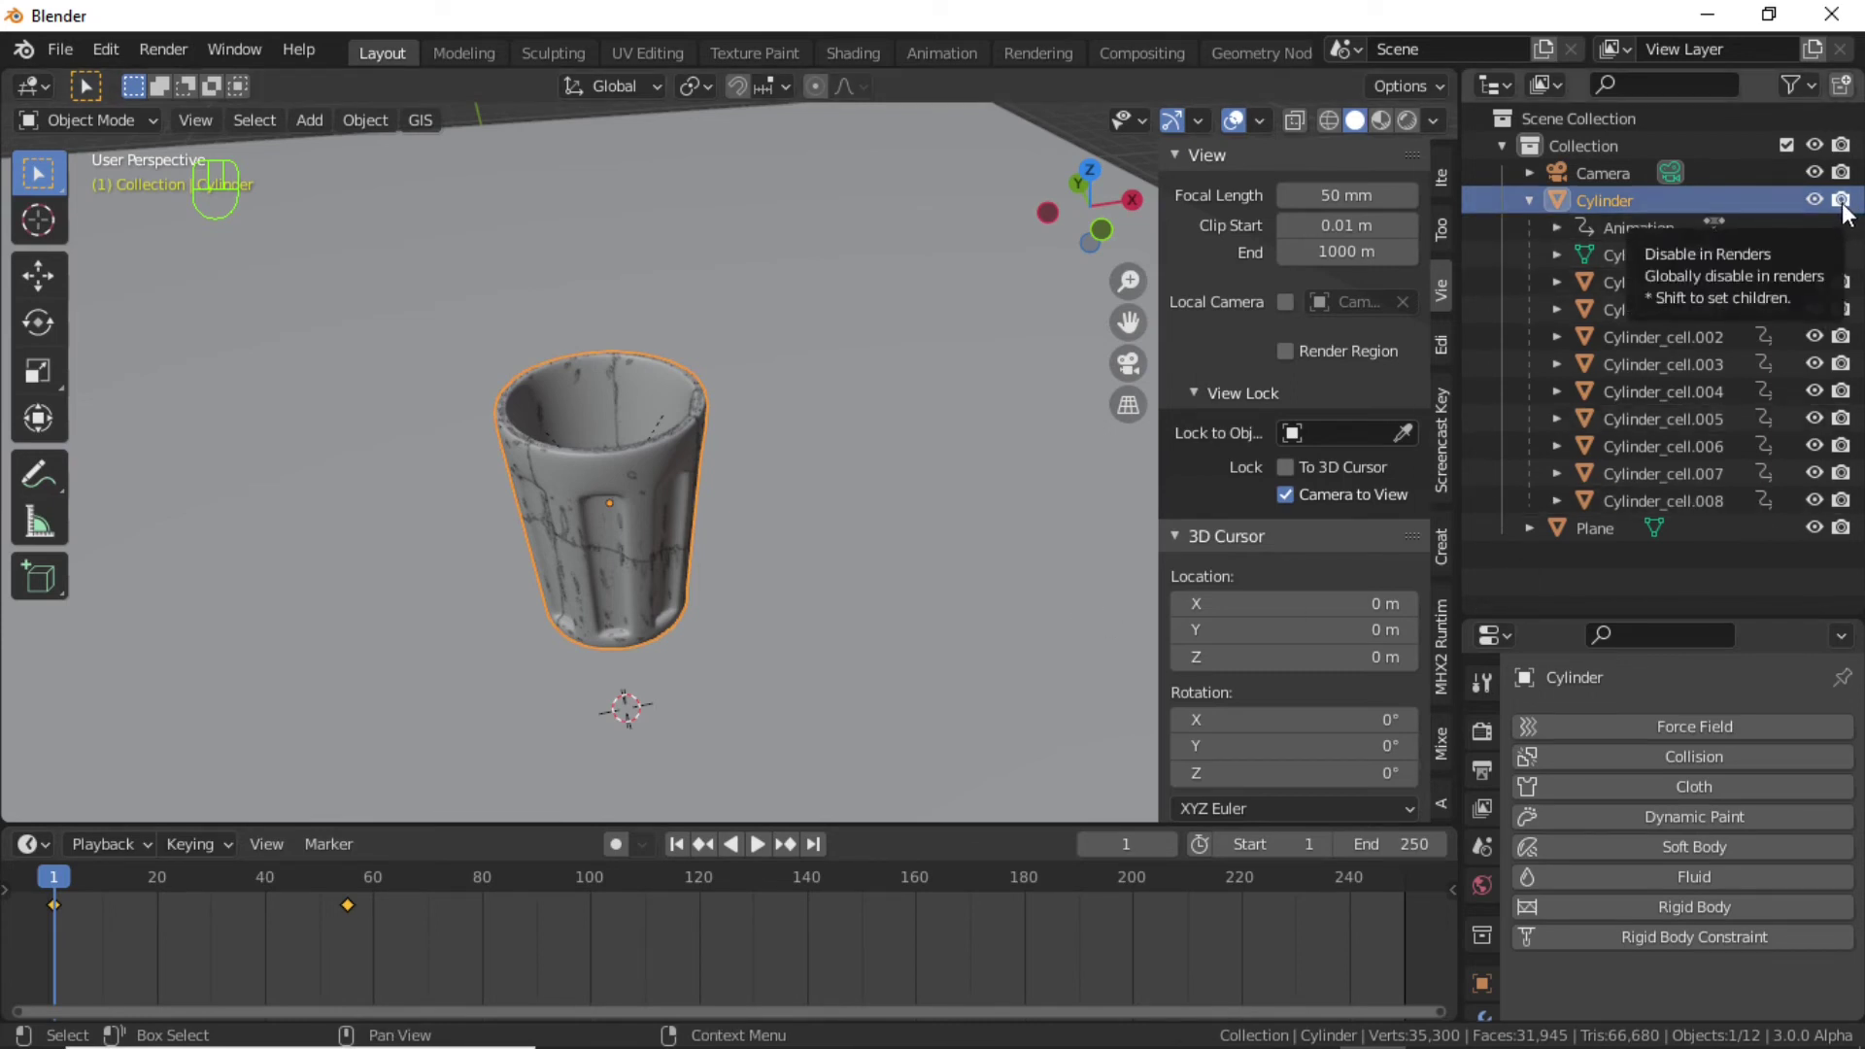
pyautogui.press('i')
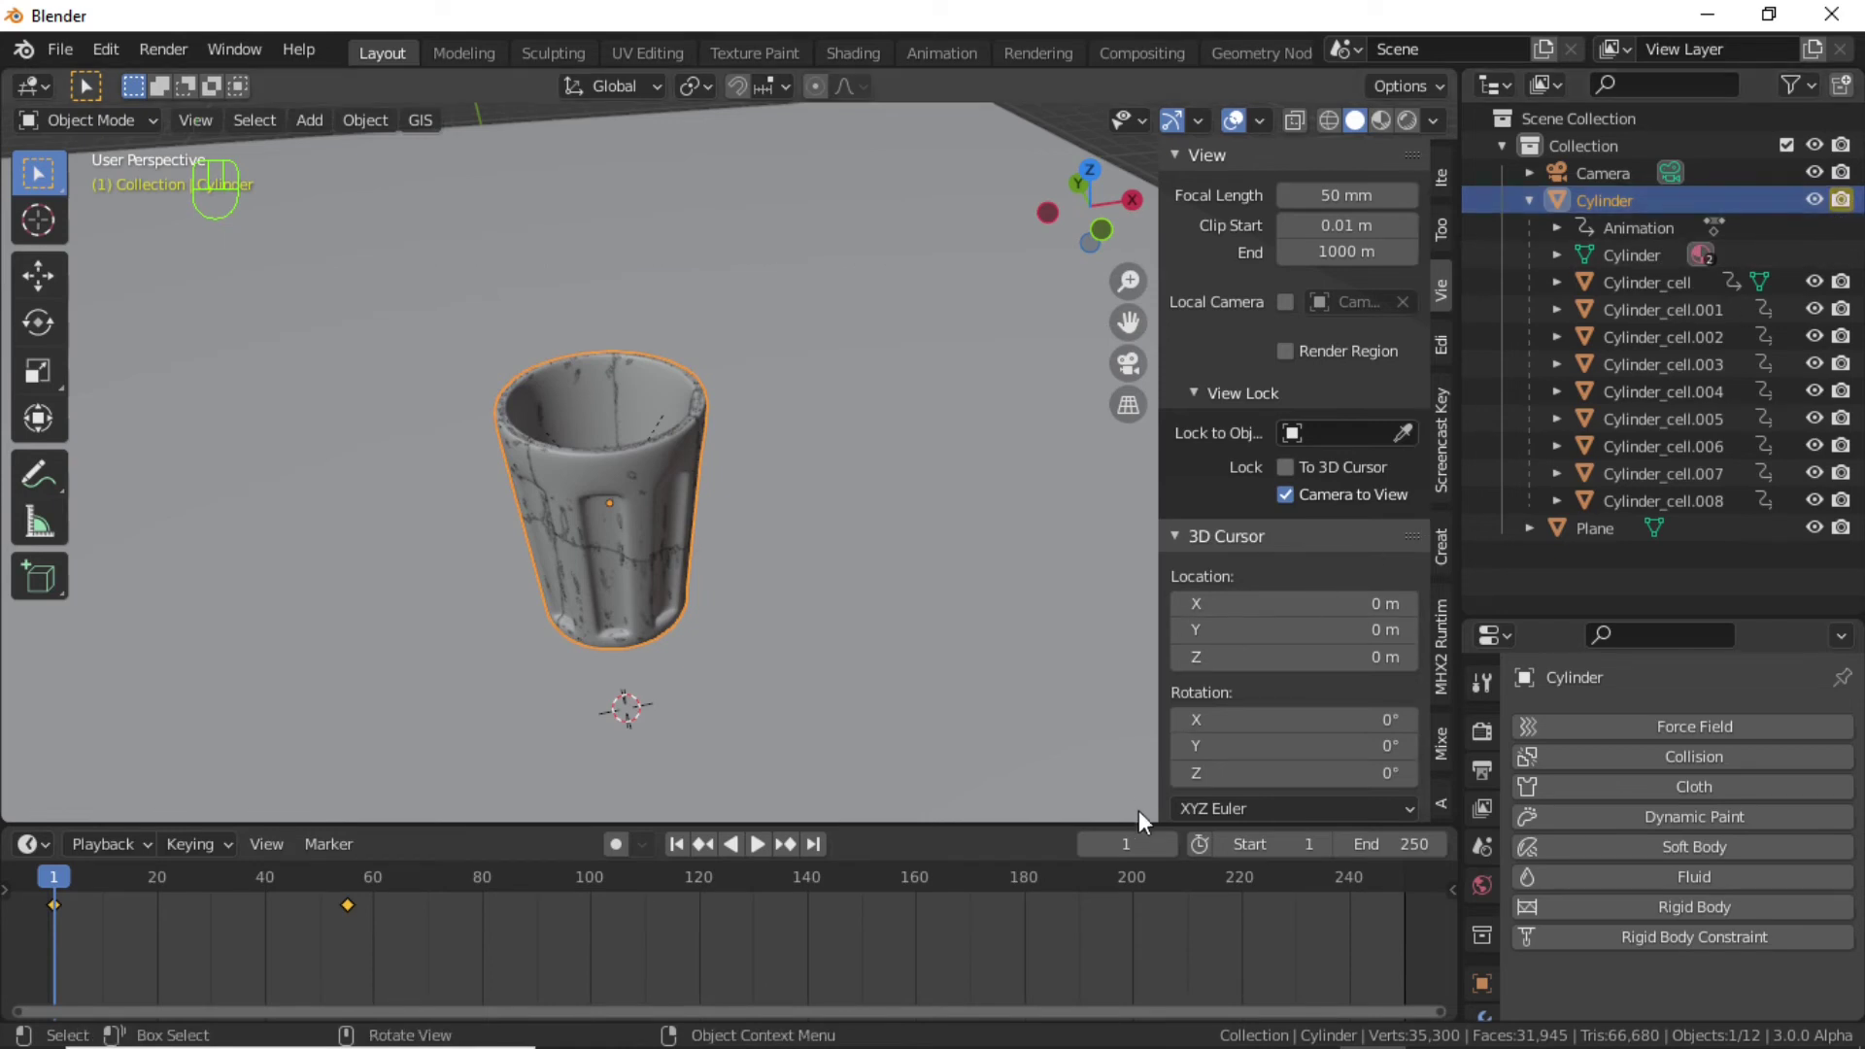
# Go to frame 55 and keyframe the Cylinder's enabled render visibility.
pyautogui.click(1127, 843)
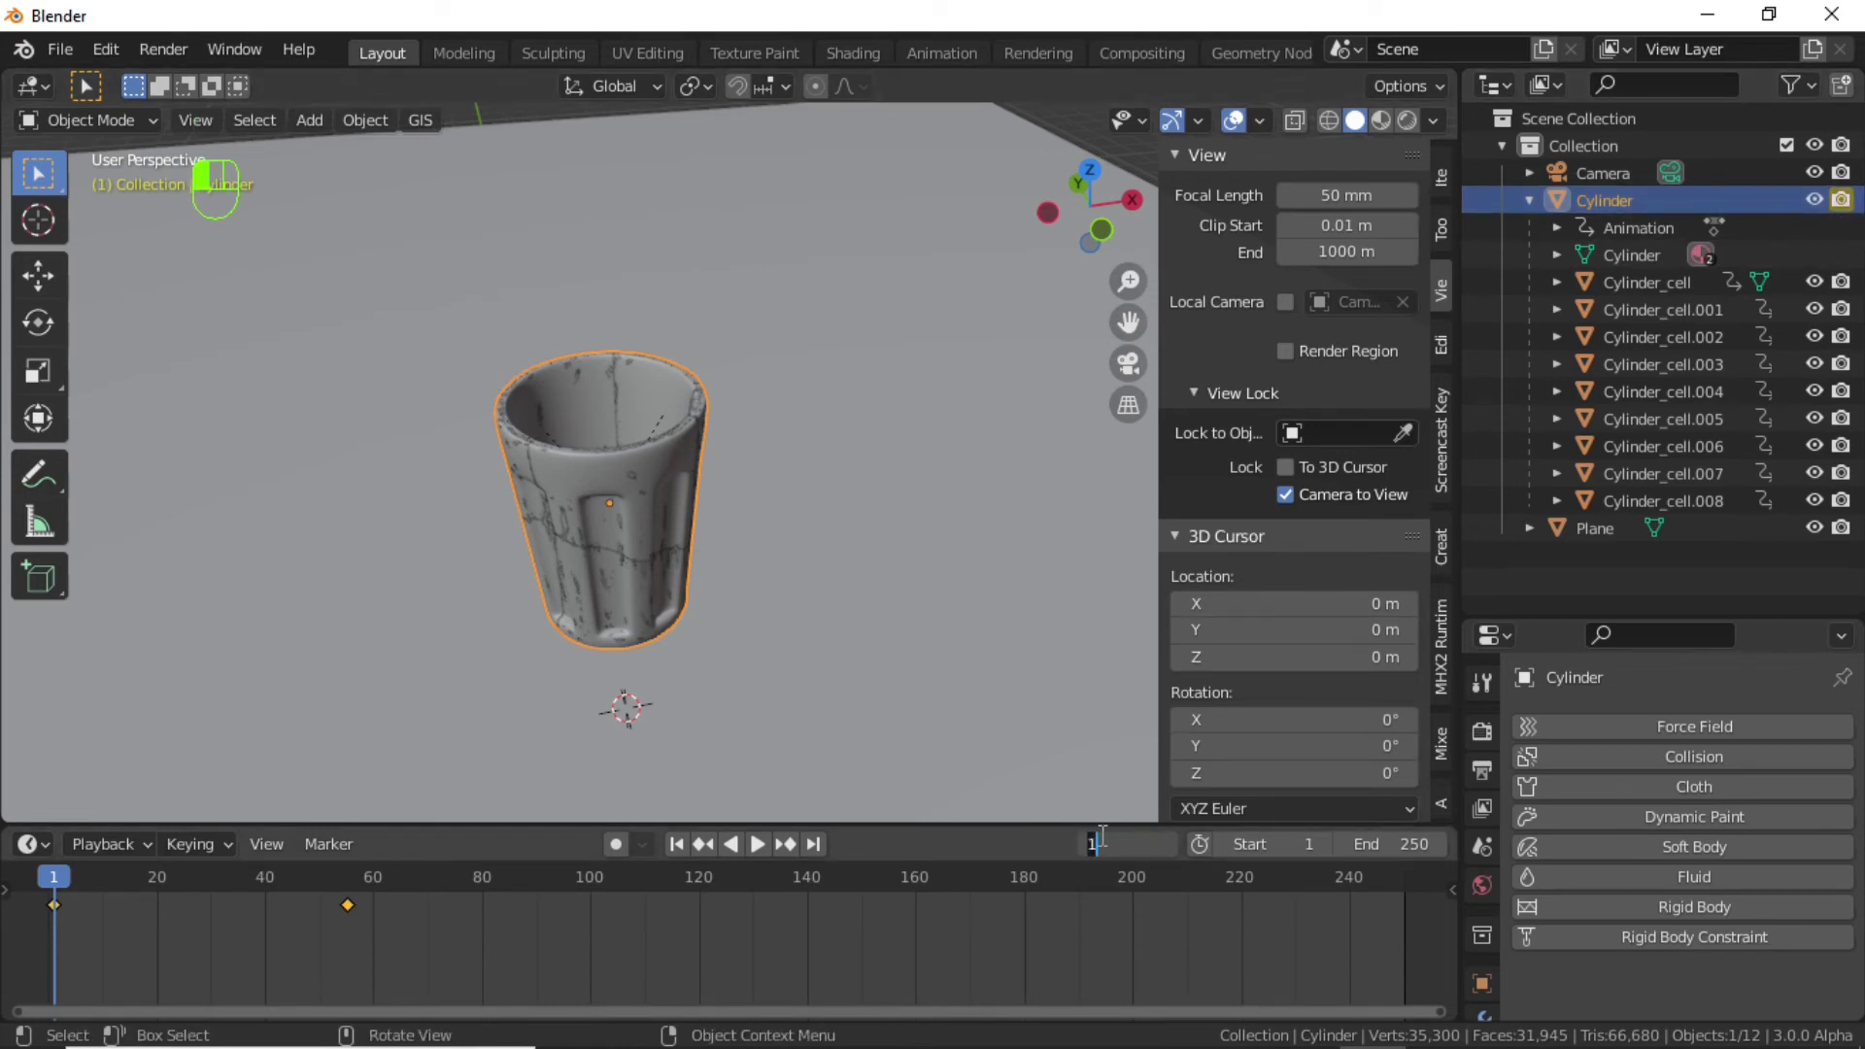
pyautogui.write('55')
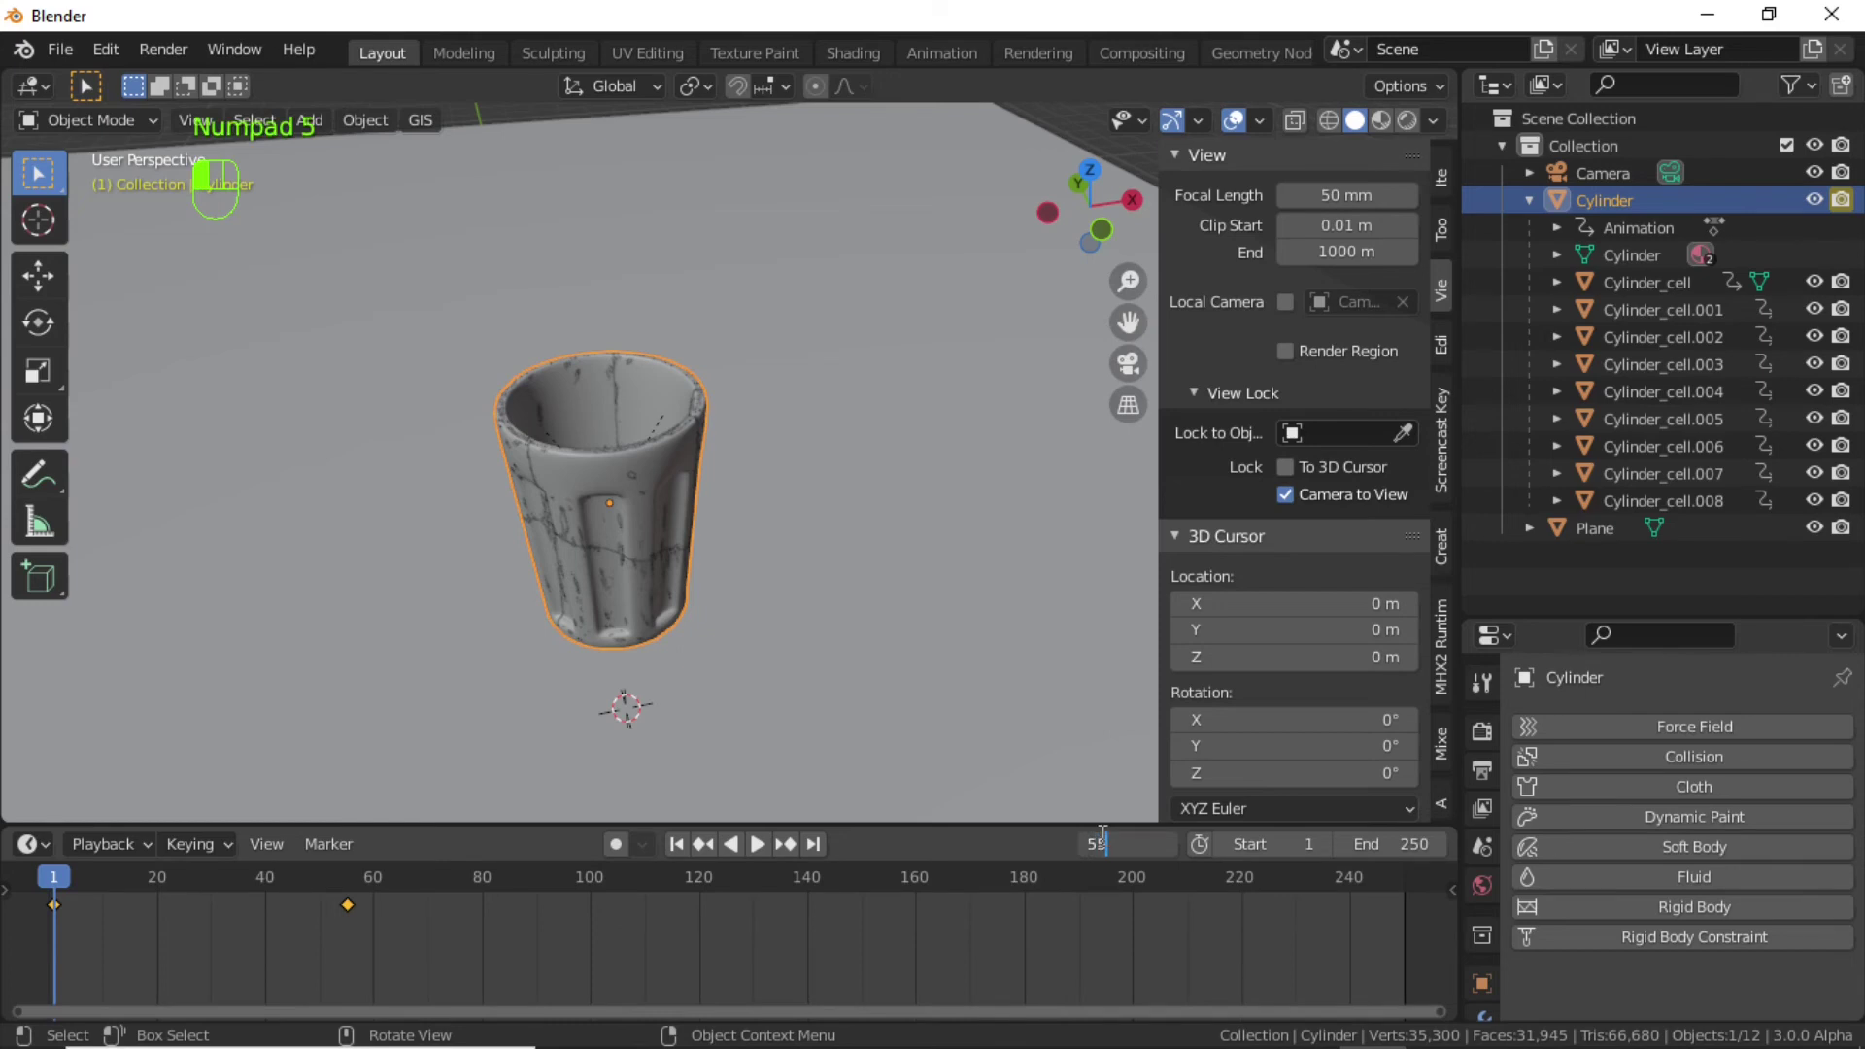
pyautogui.press('Return')
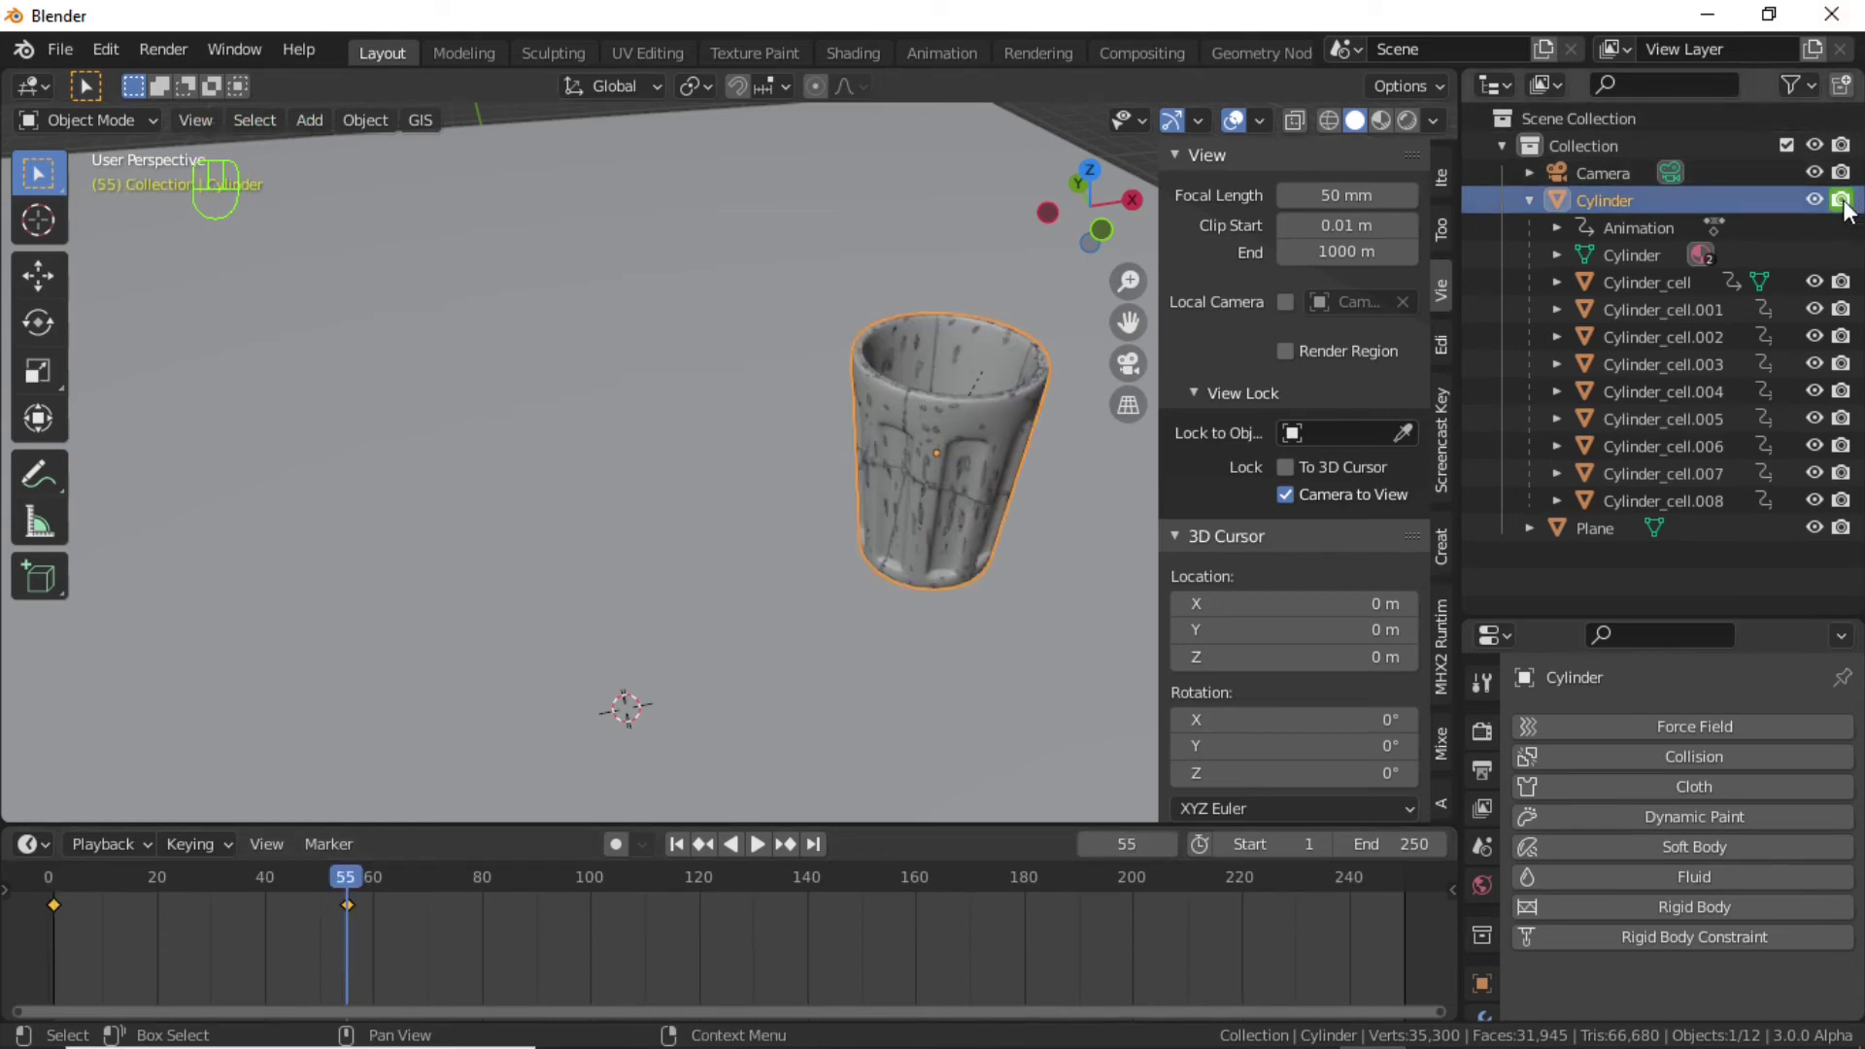
pyautogui.press('i')
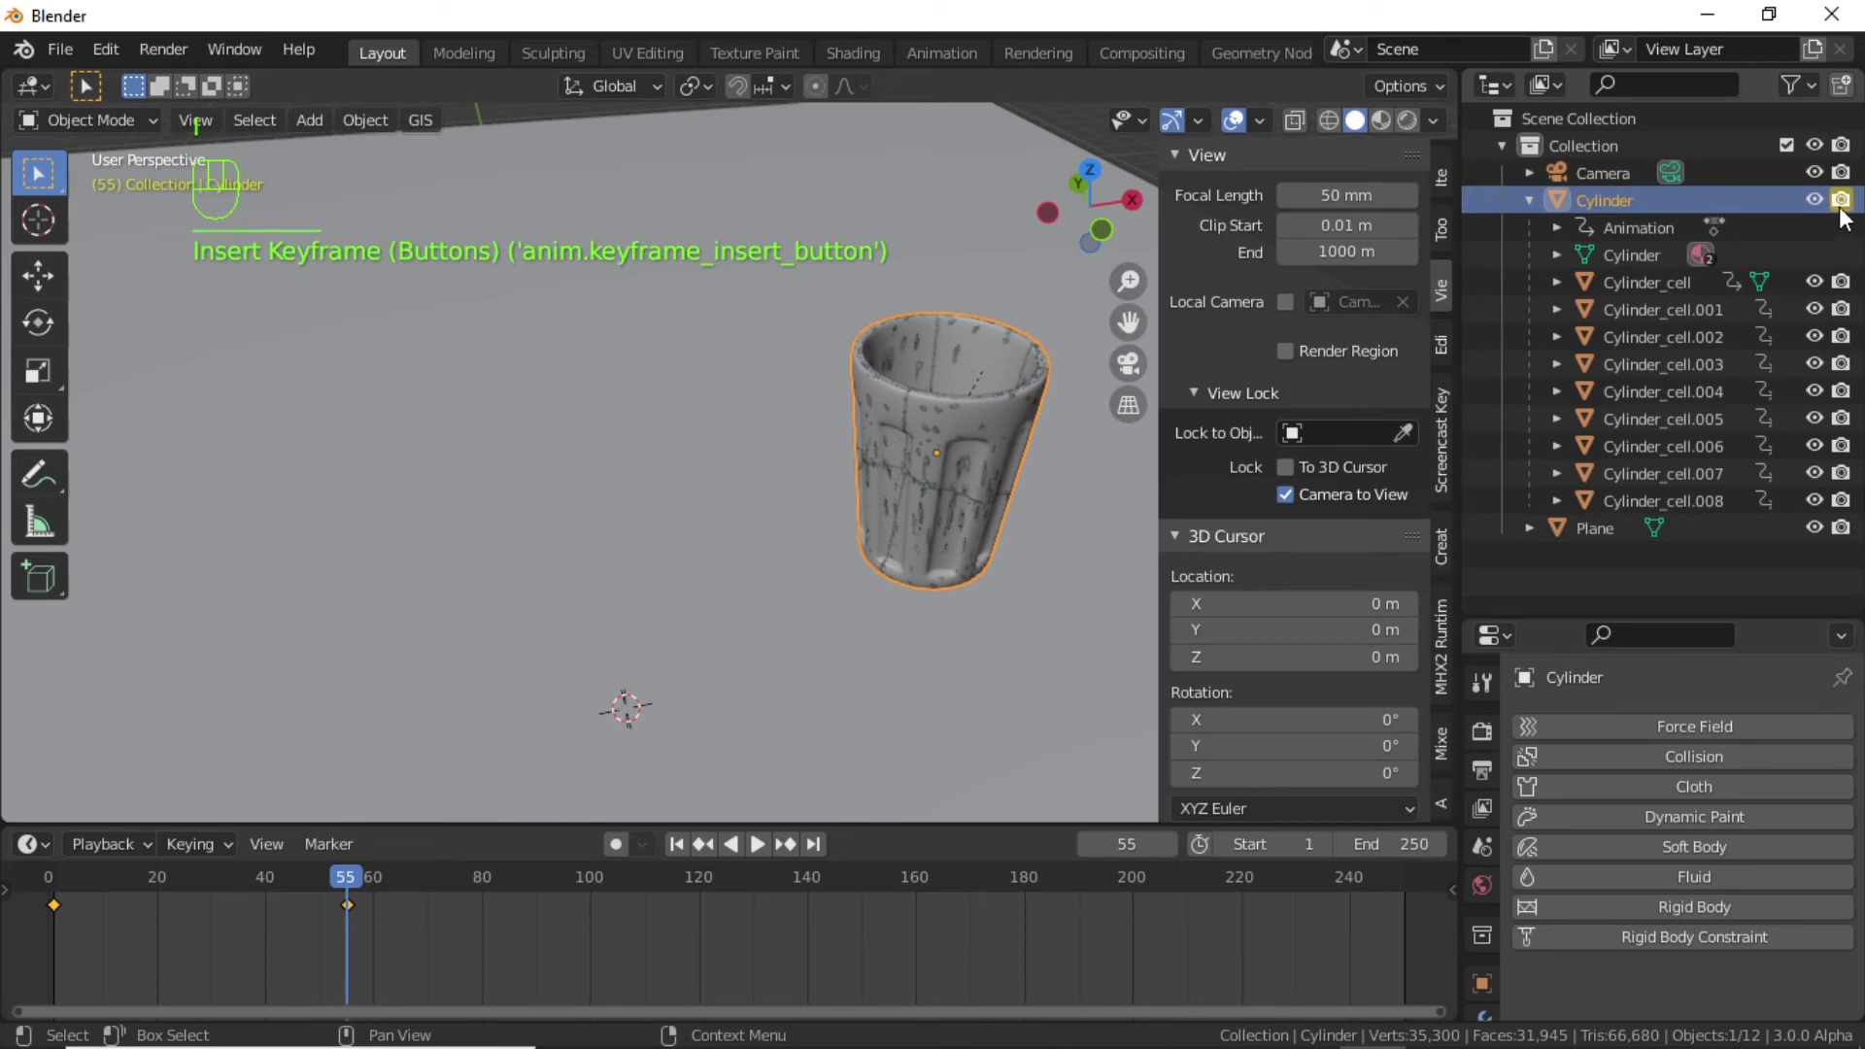
# At frame 56, disable the Cylinder in renders and keyframe its render visibility.
pyautogui.click(1168, 844)
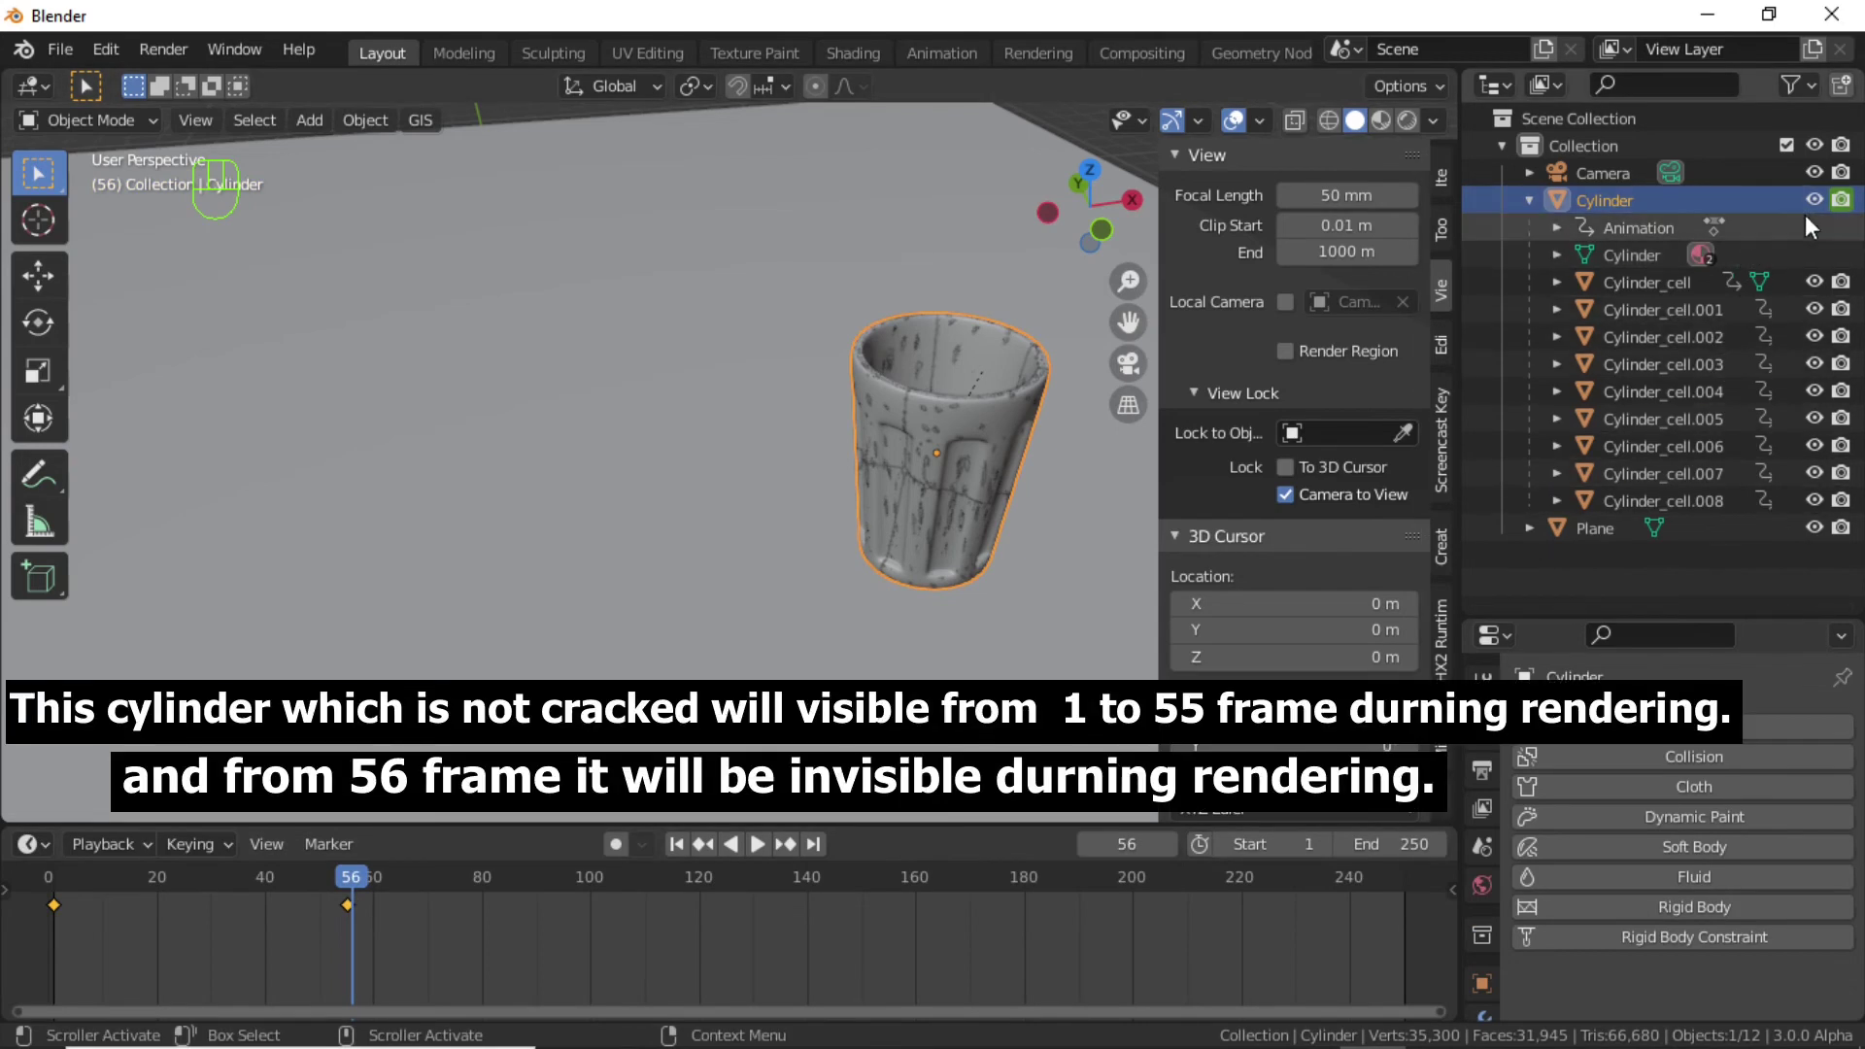
pyautogui.click(1841, 199)
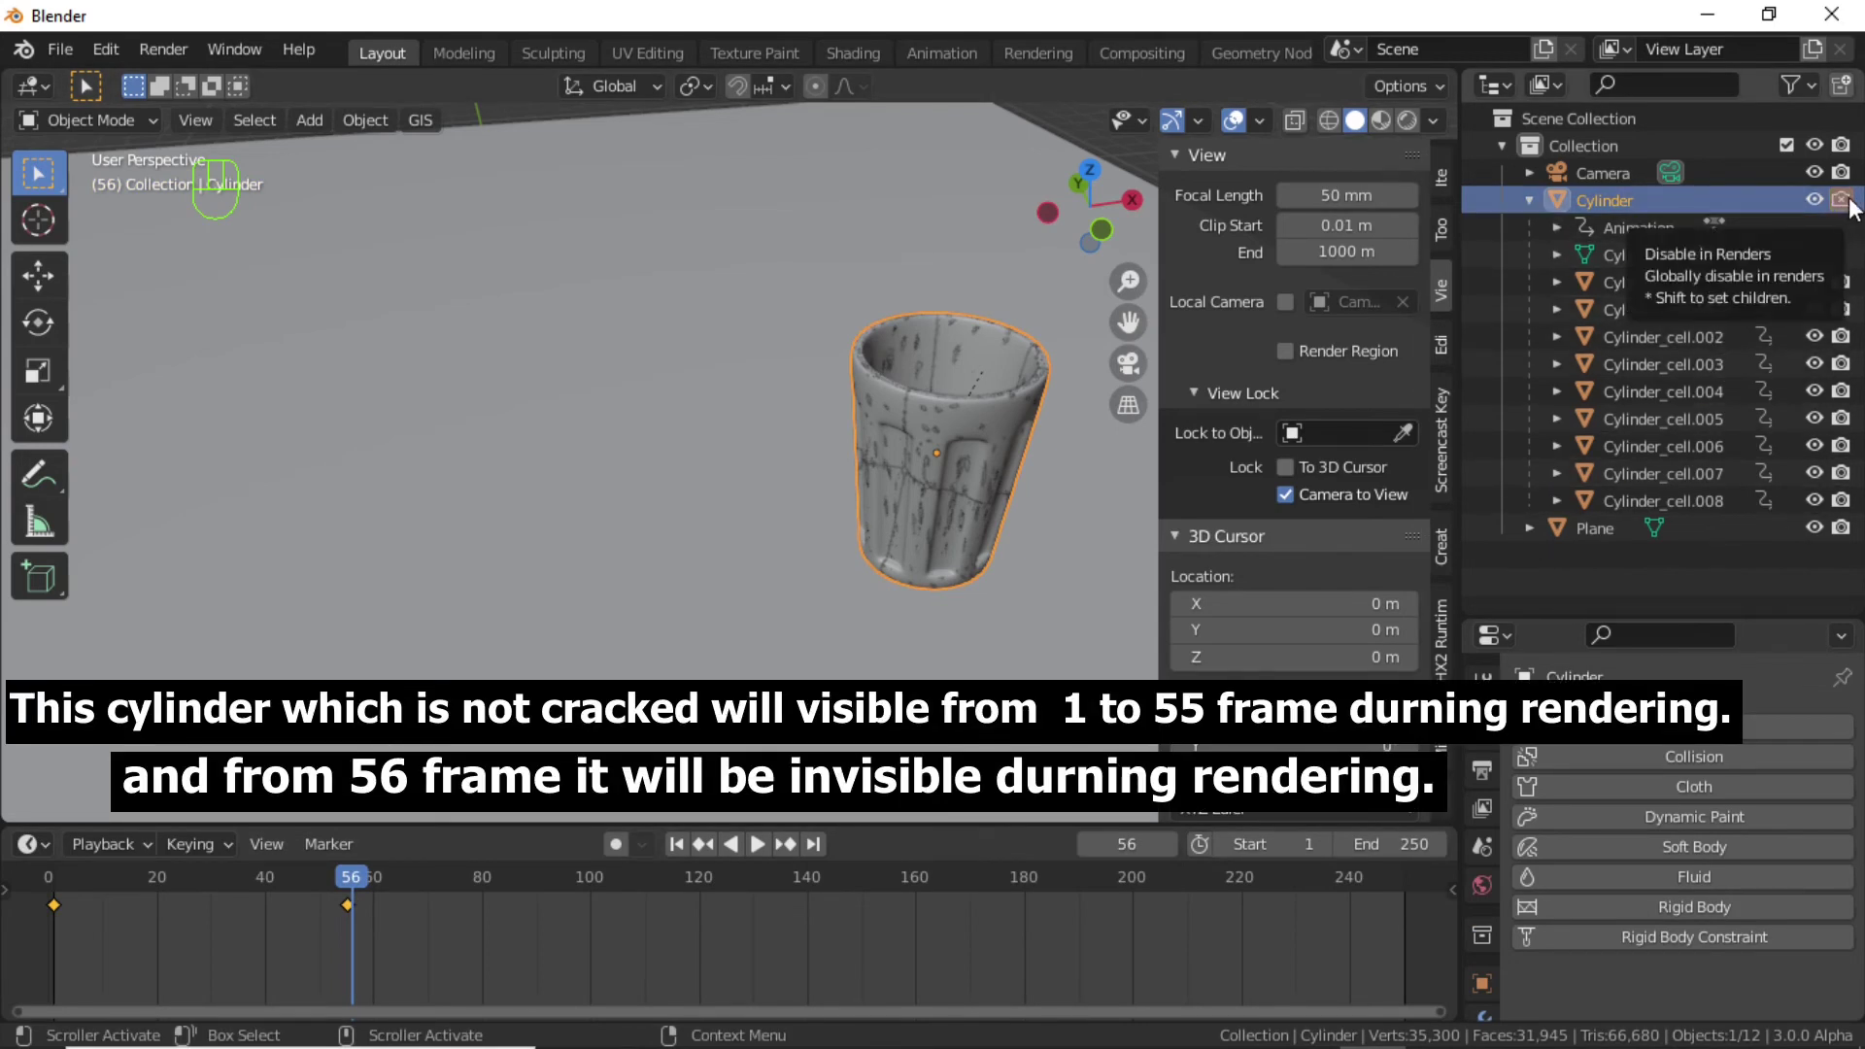
pyautogui.press('i')
# At frame 1, select Cylinder_cell through Cylinder_cell.008 and keyframe their render visibility as disabled, copying the setting to all selected pieces.
pyautogui.hotkey('shift', 'Left')
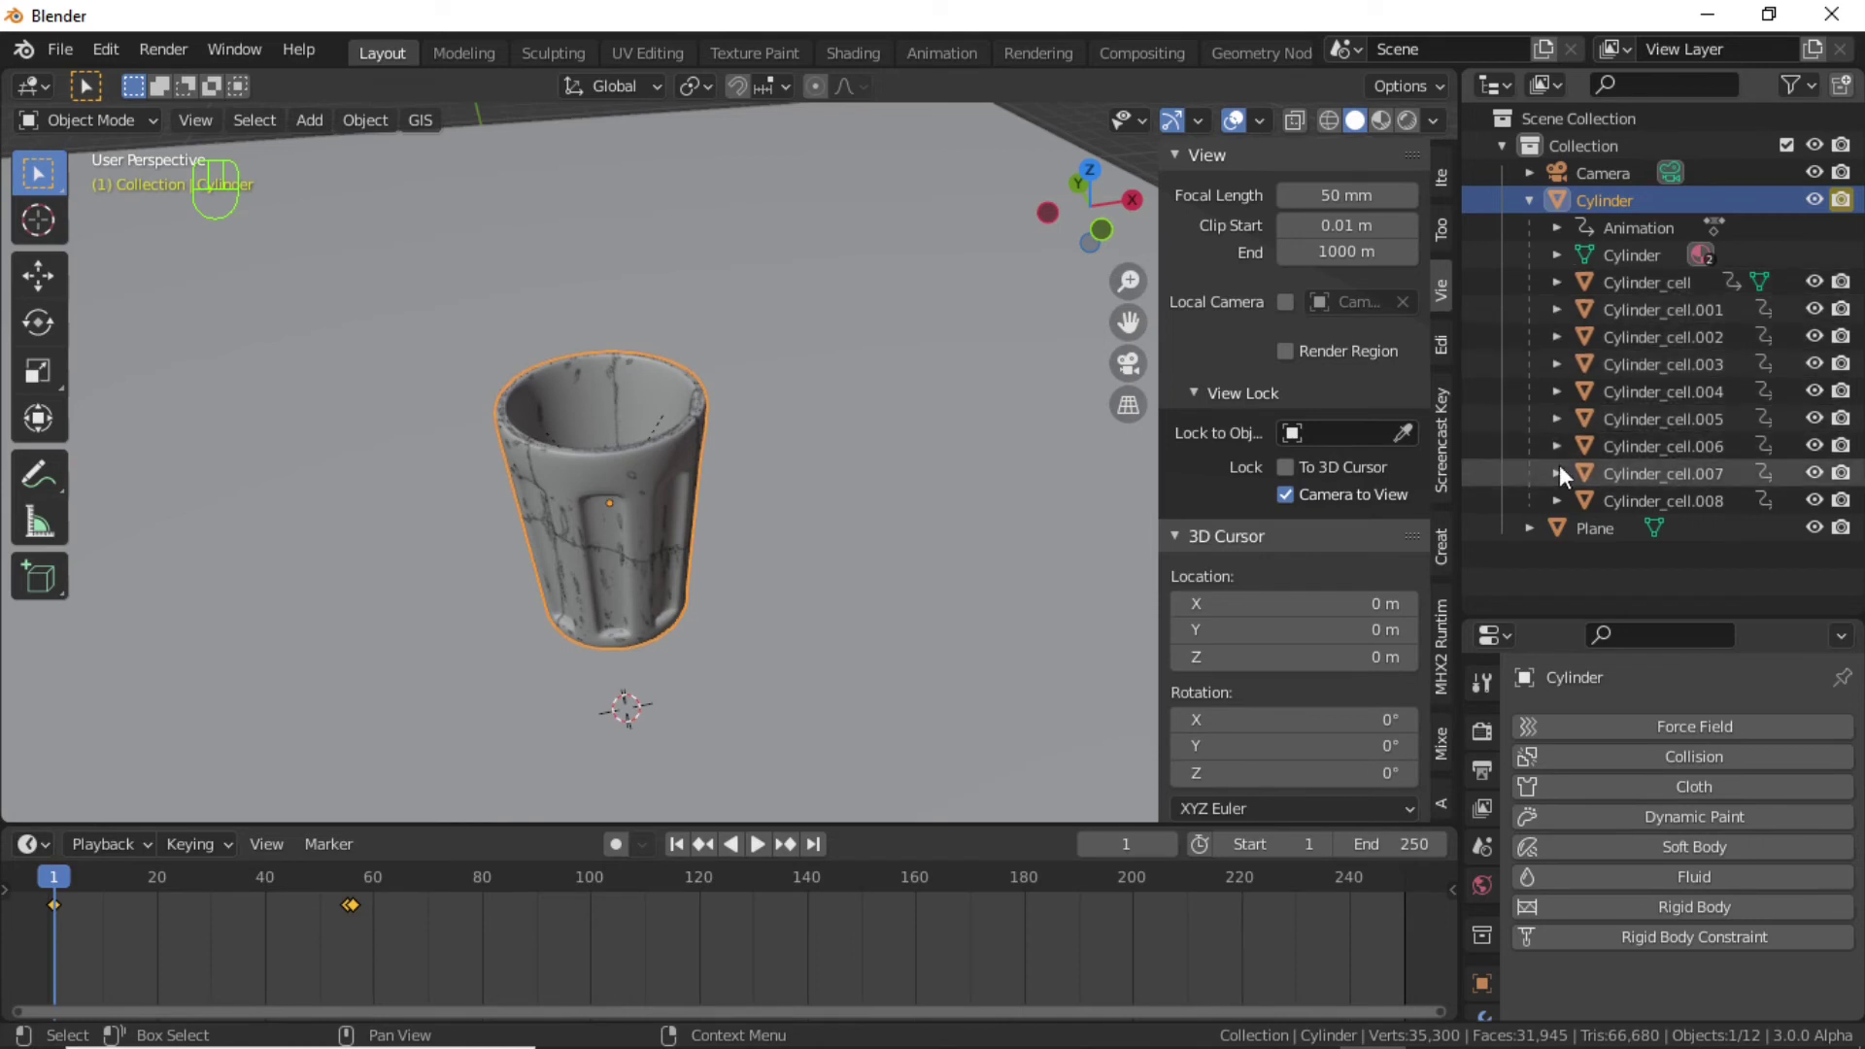
pyautogui.click(1690, 503)
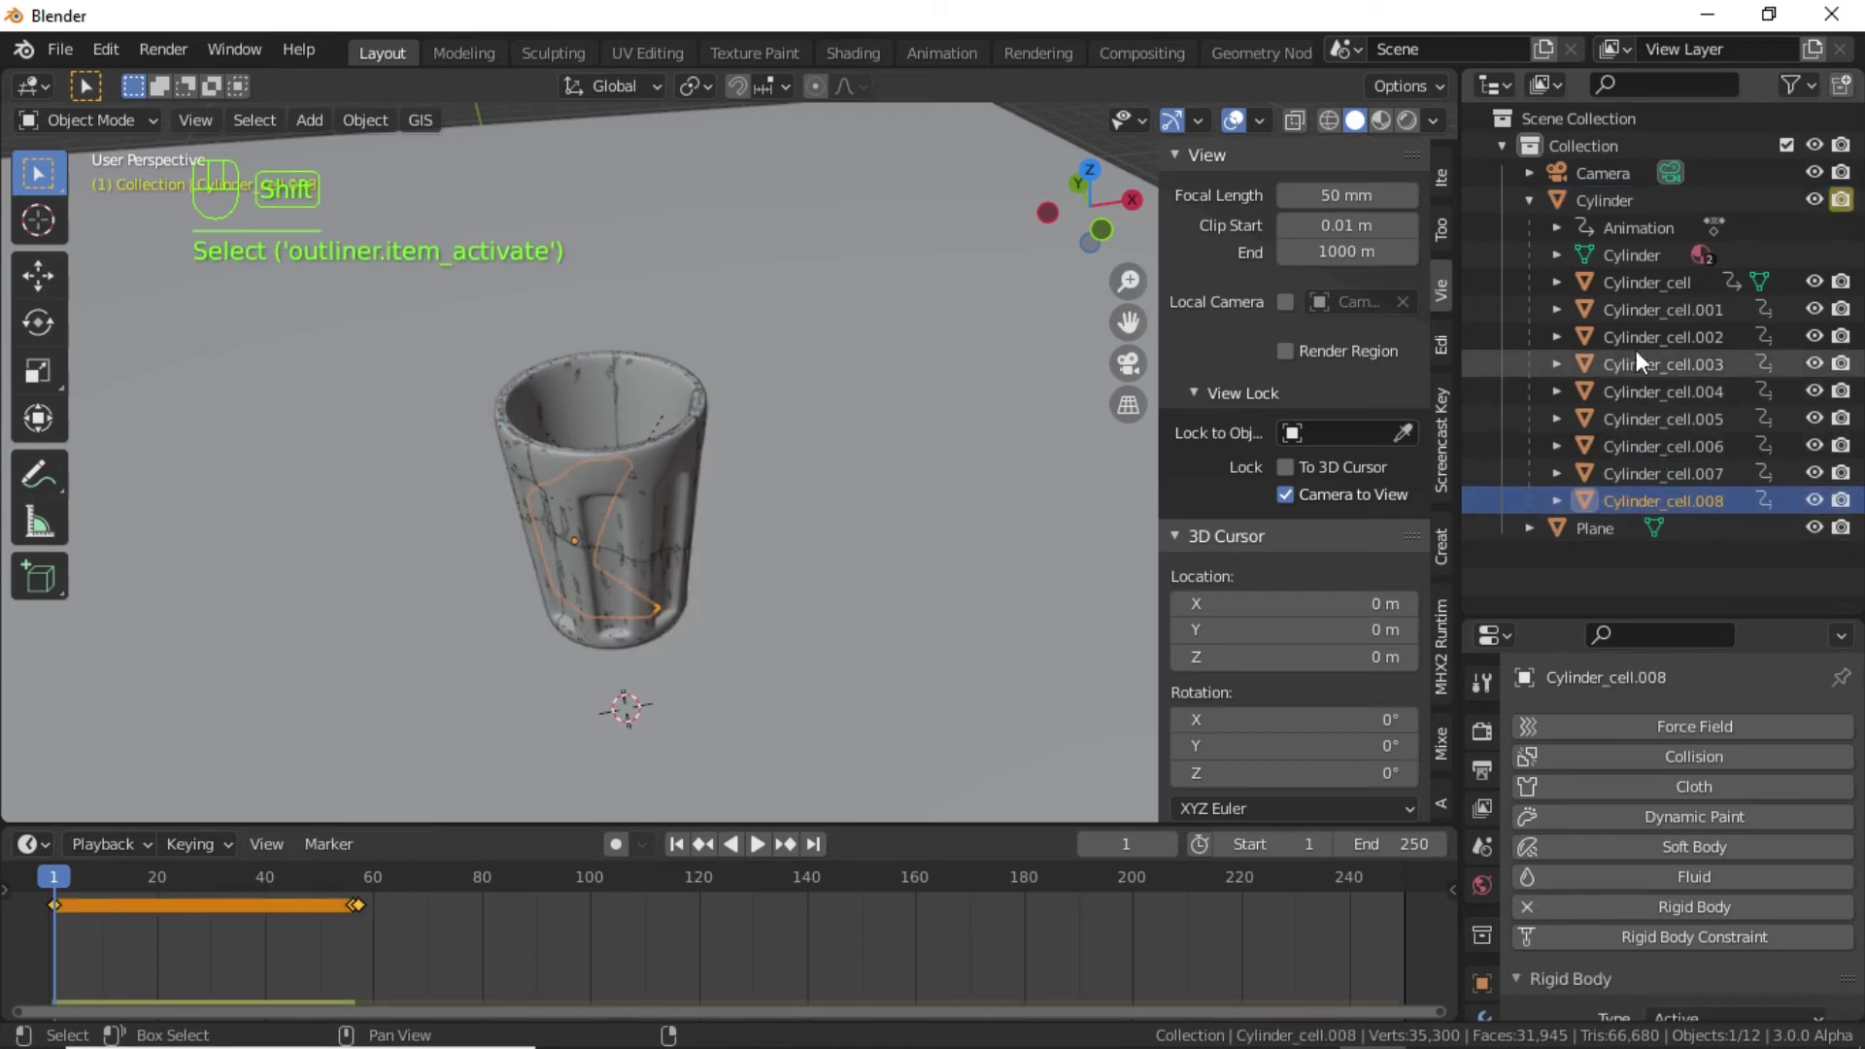
pyautogui.keyDown('shift'); pyautogui.click(1638, 294); pyautogui.keyUp('shift')
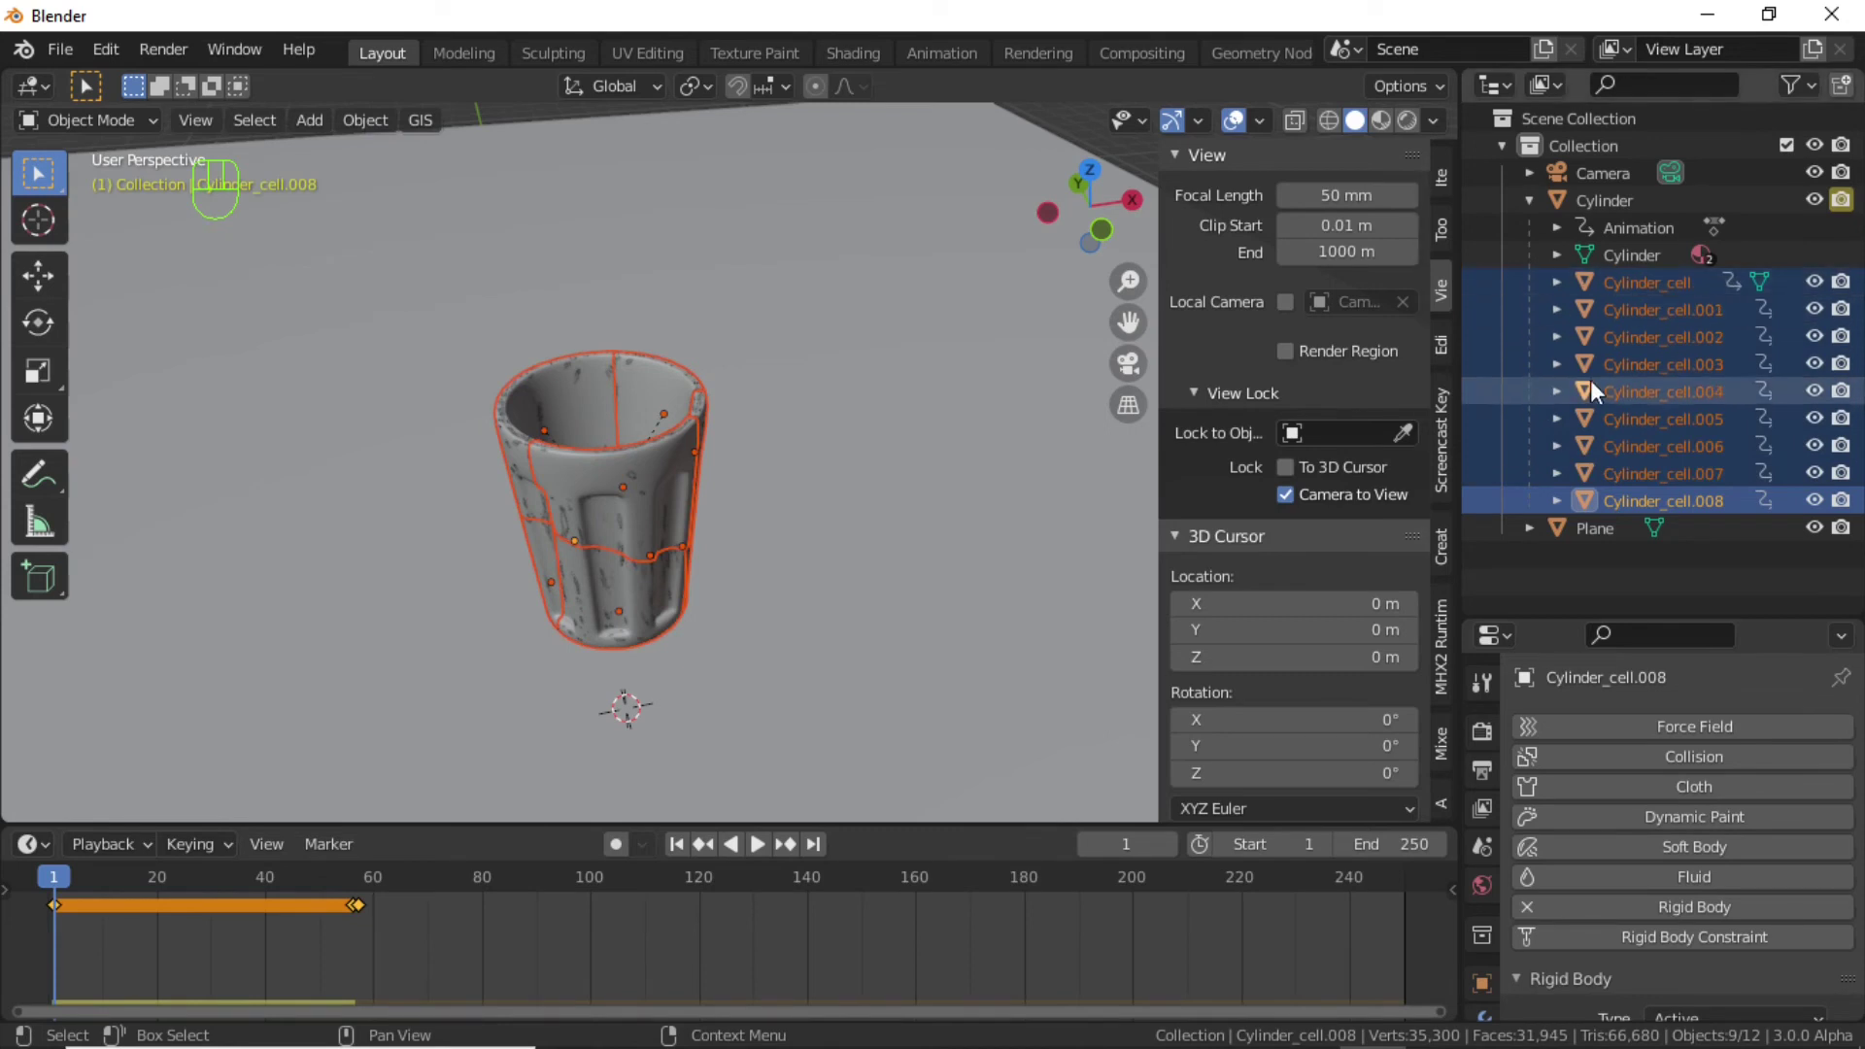
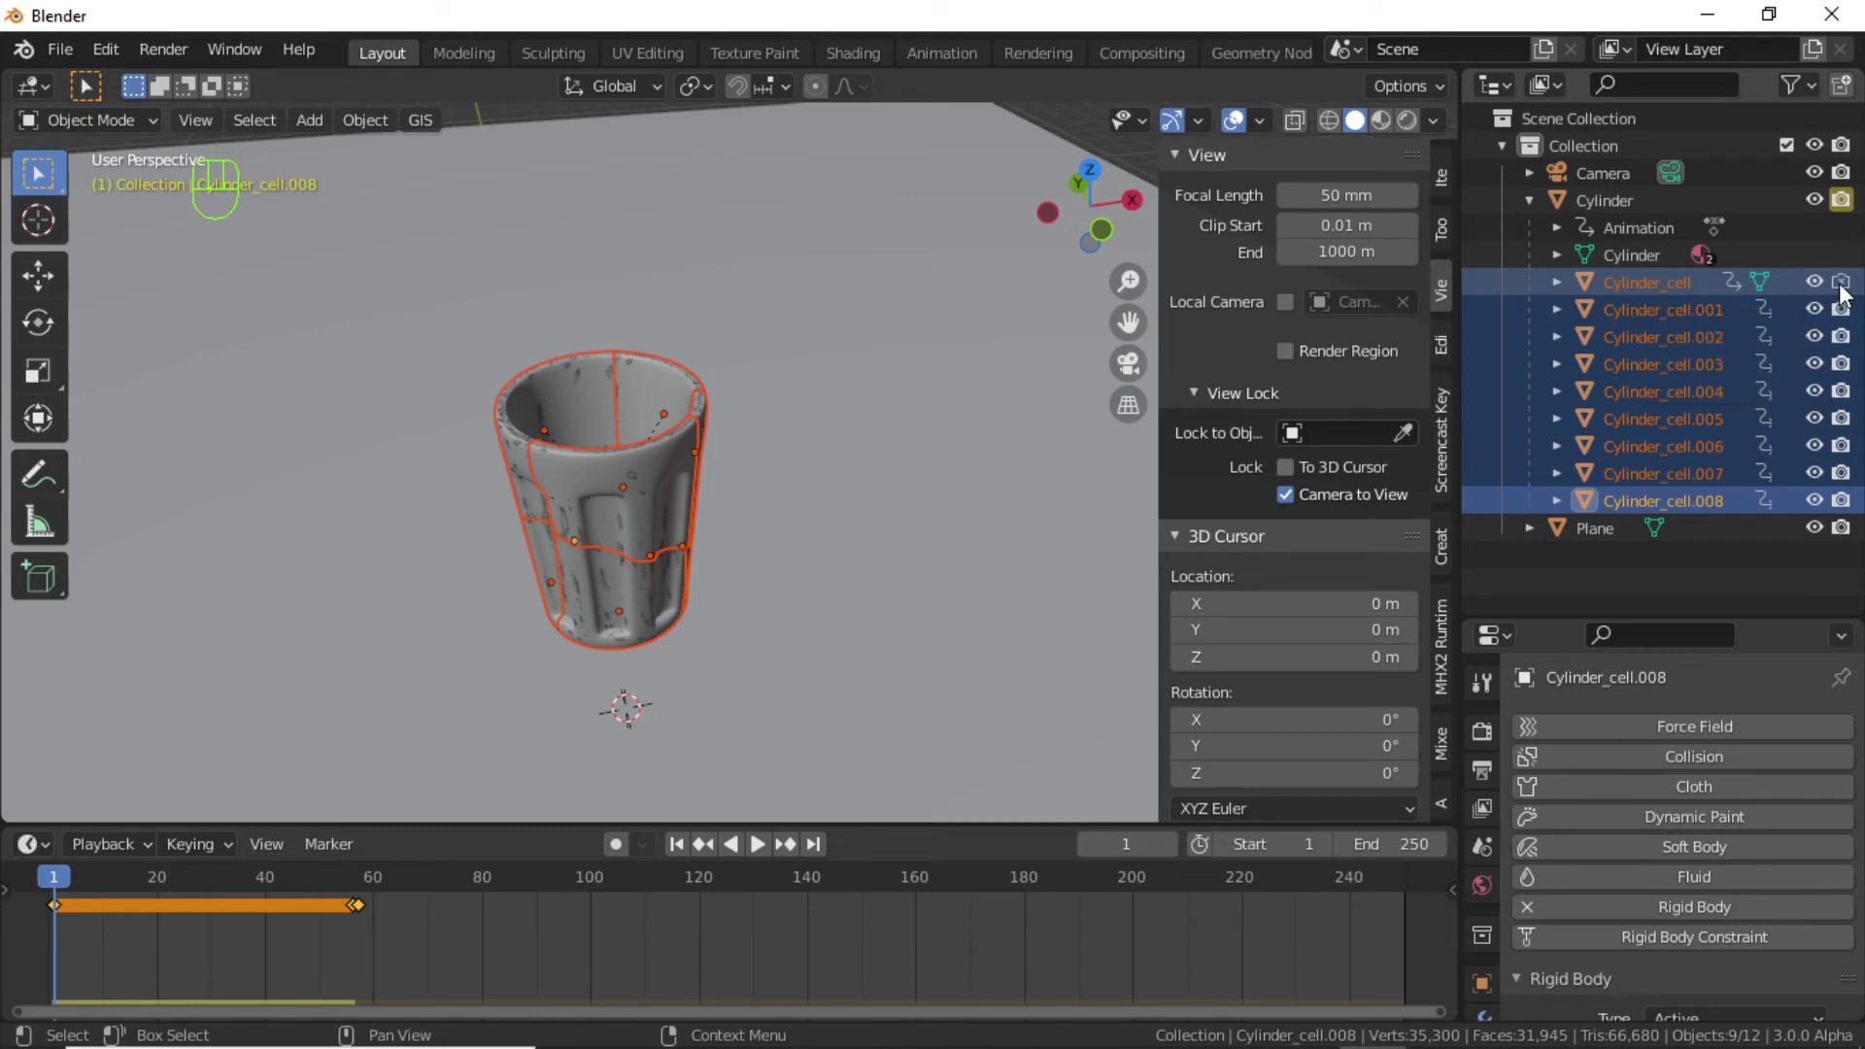
pyautogui.press('i')
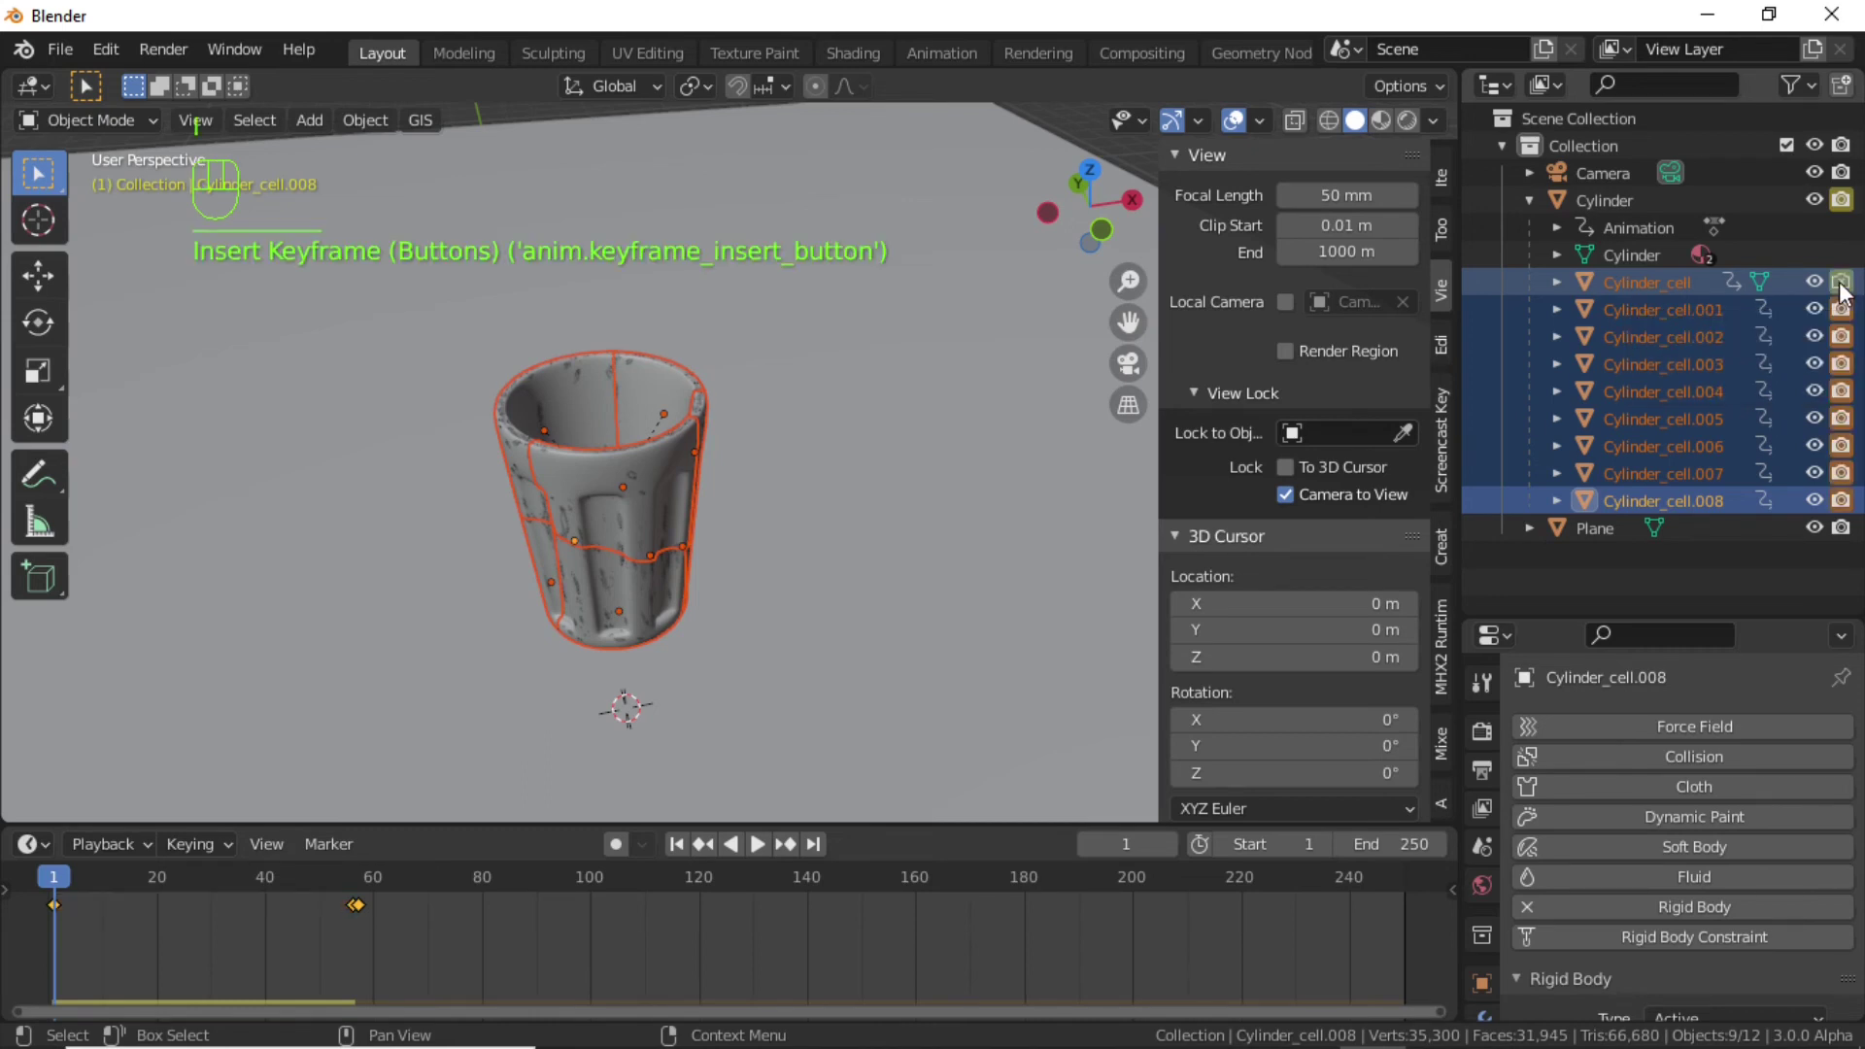
pyautogui.rightClick(1841, 290)
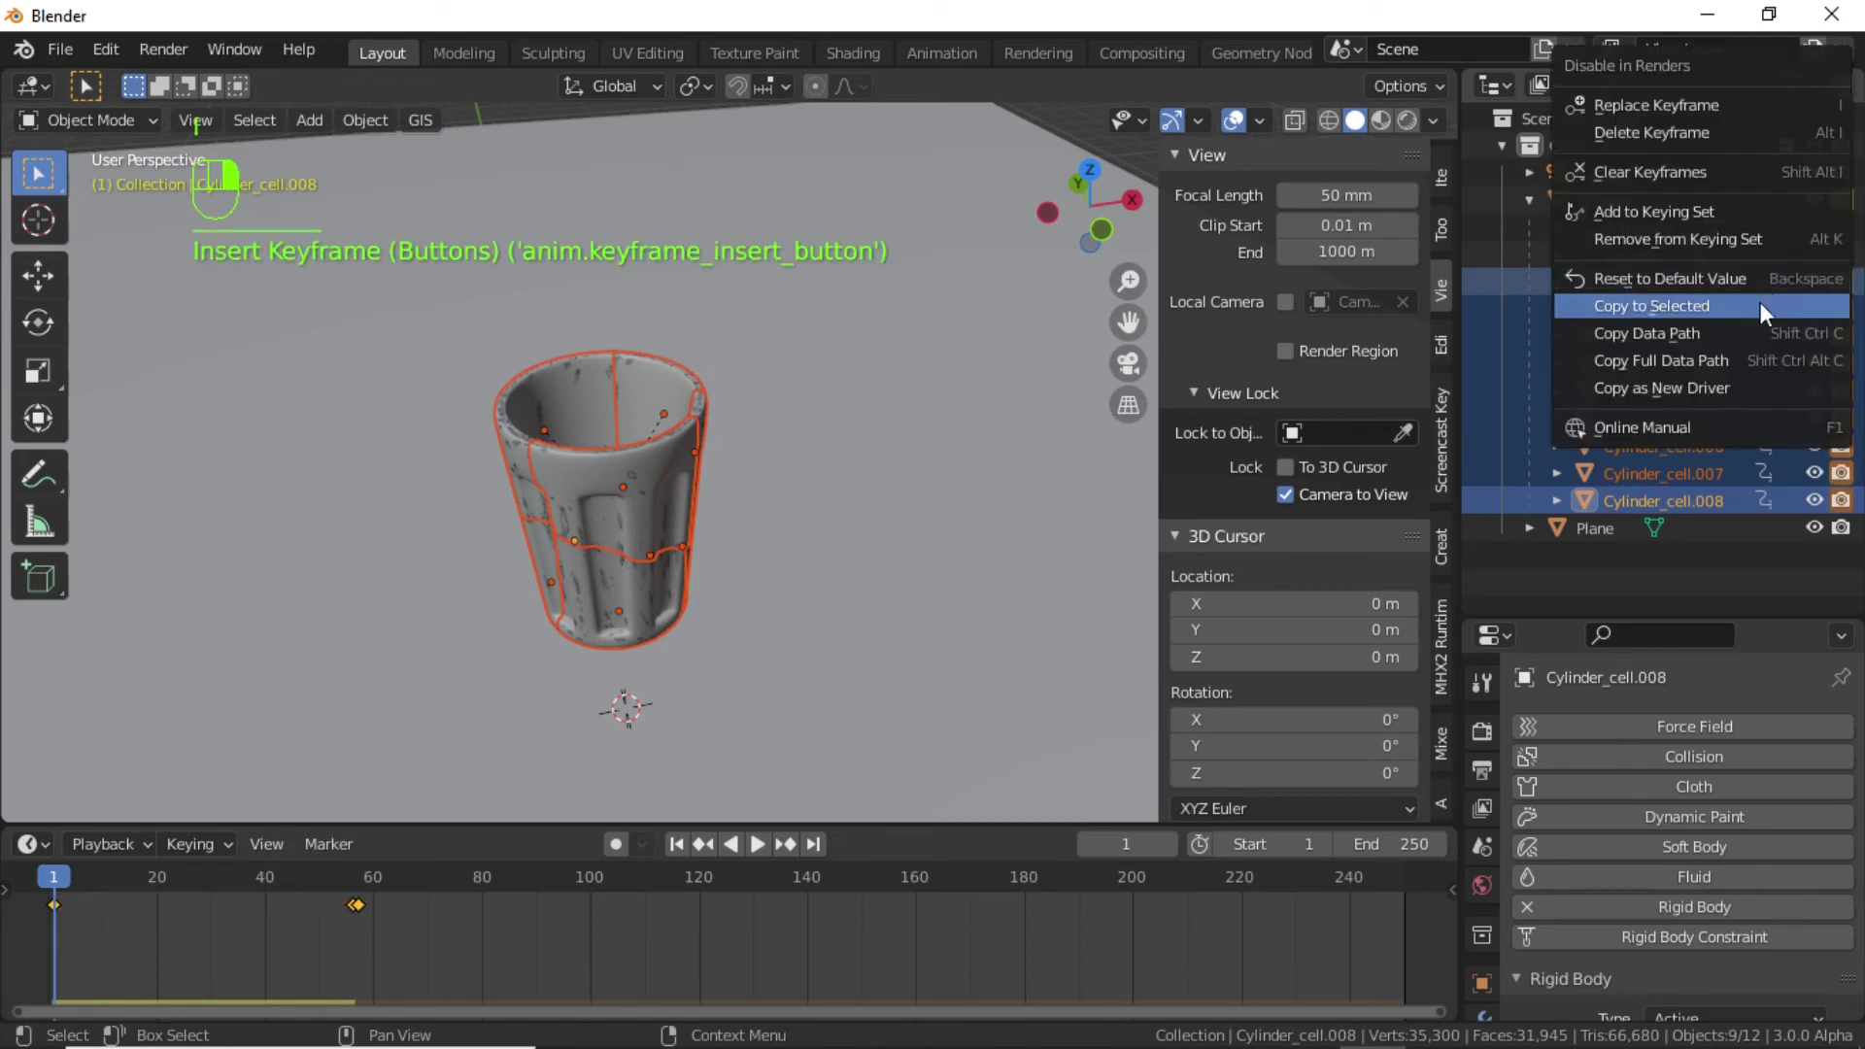
pyautogui.click(1690, 315)
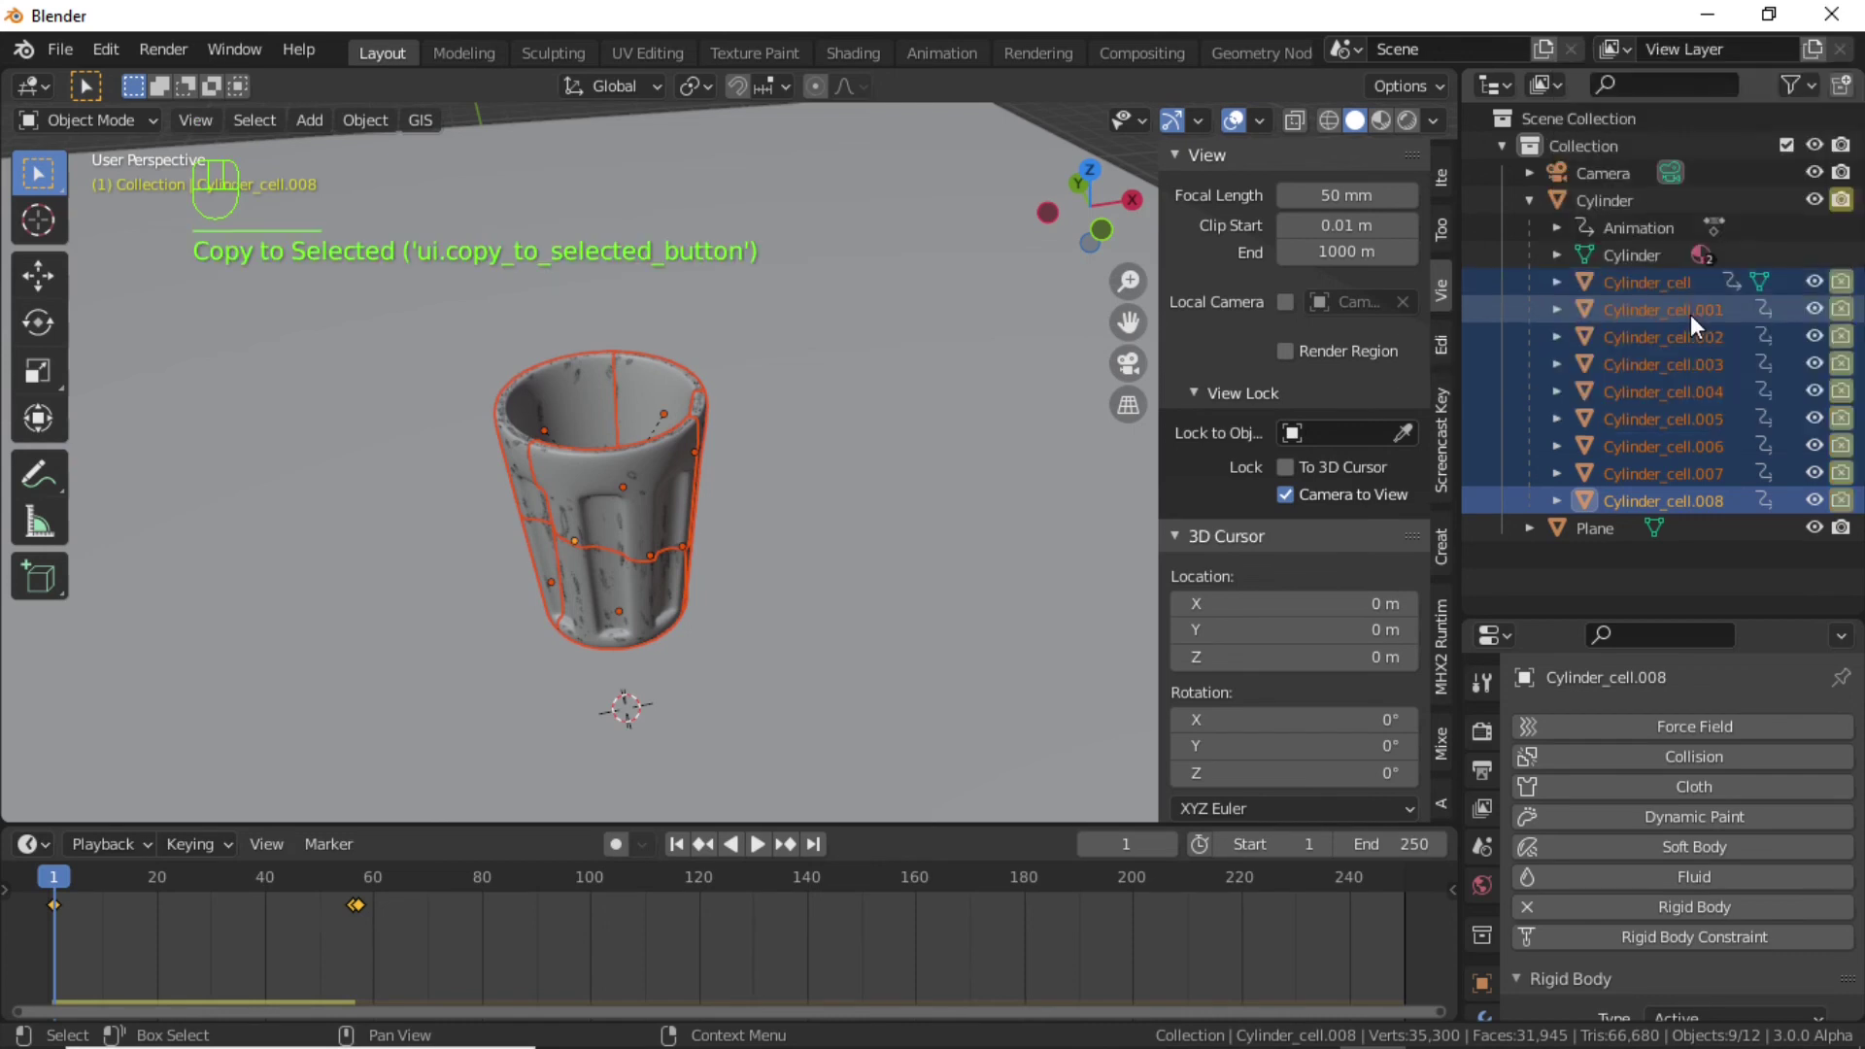
# At frame 55, keyframe the disabled render visibility of all selected Cylinder_cell pieces and copy the setting to the selection.
pyautogui.click(1127, 837)
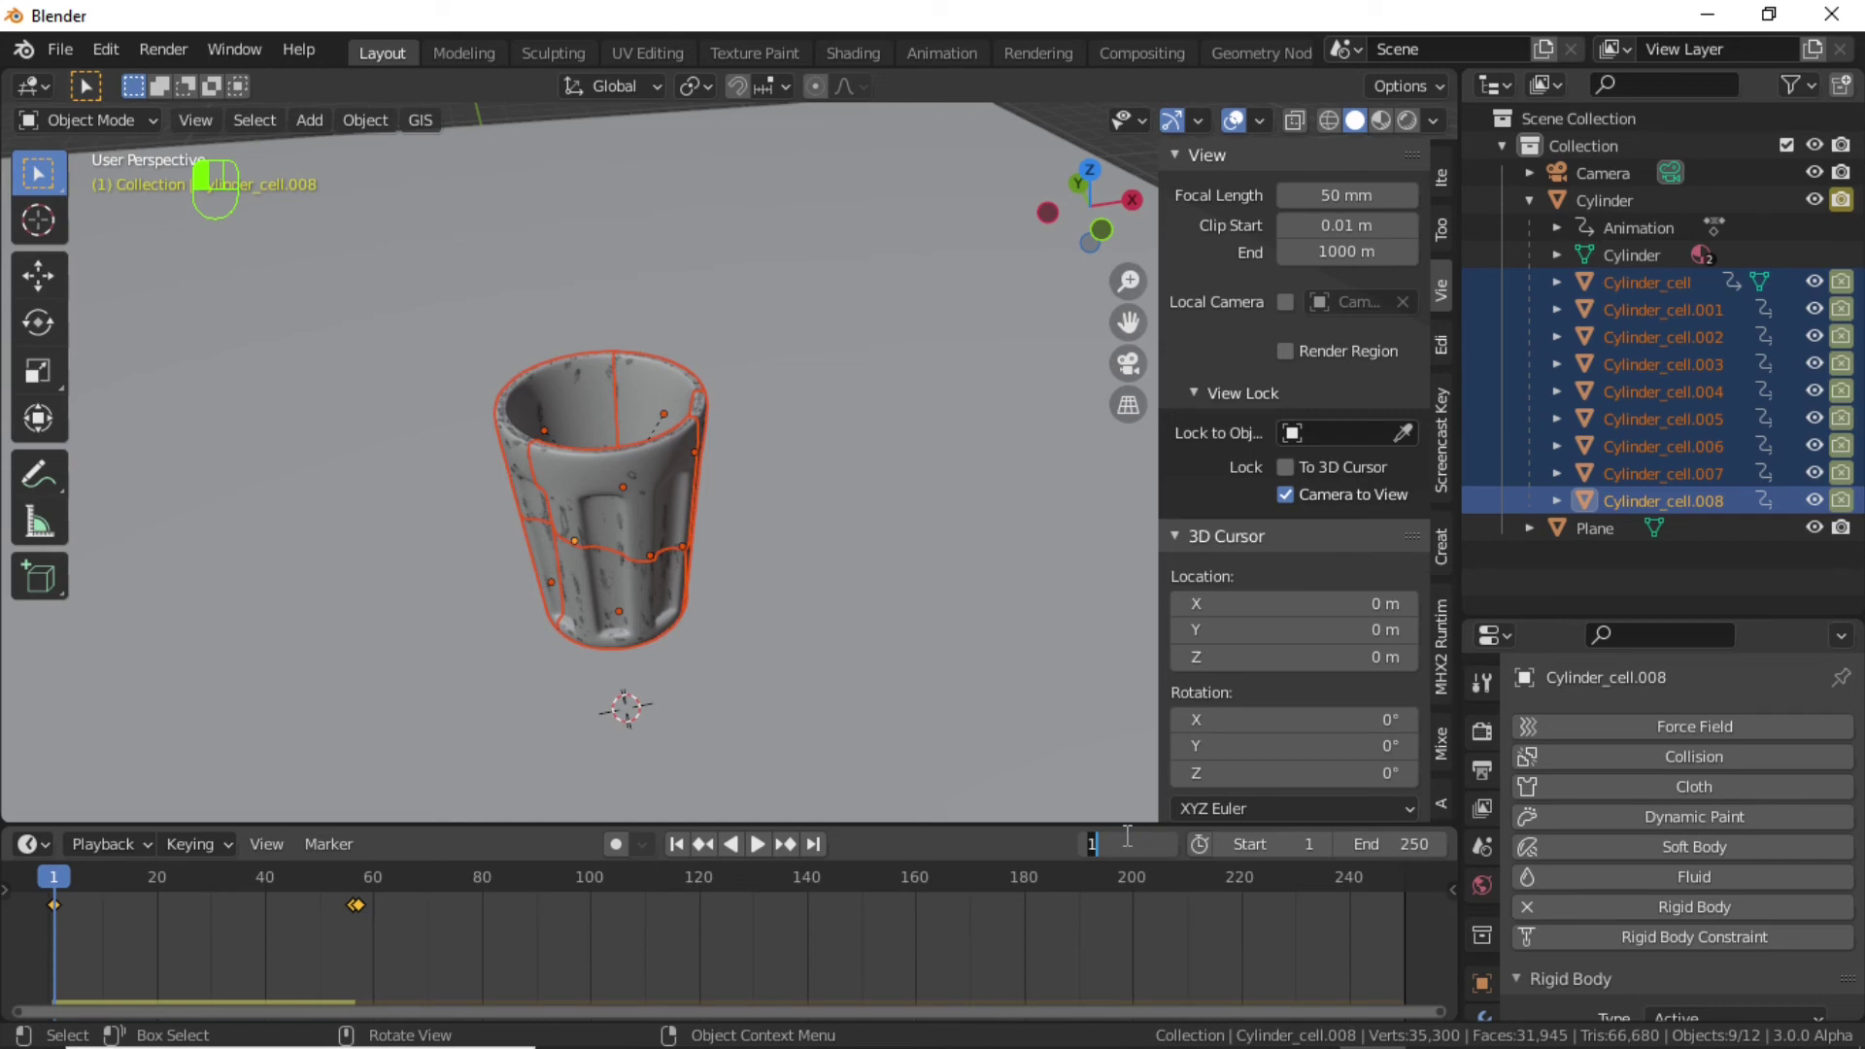
pyautogui.write('55')
pyautogui.press('Return')
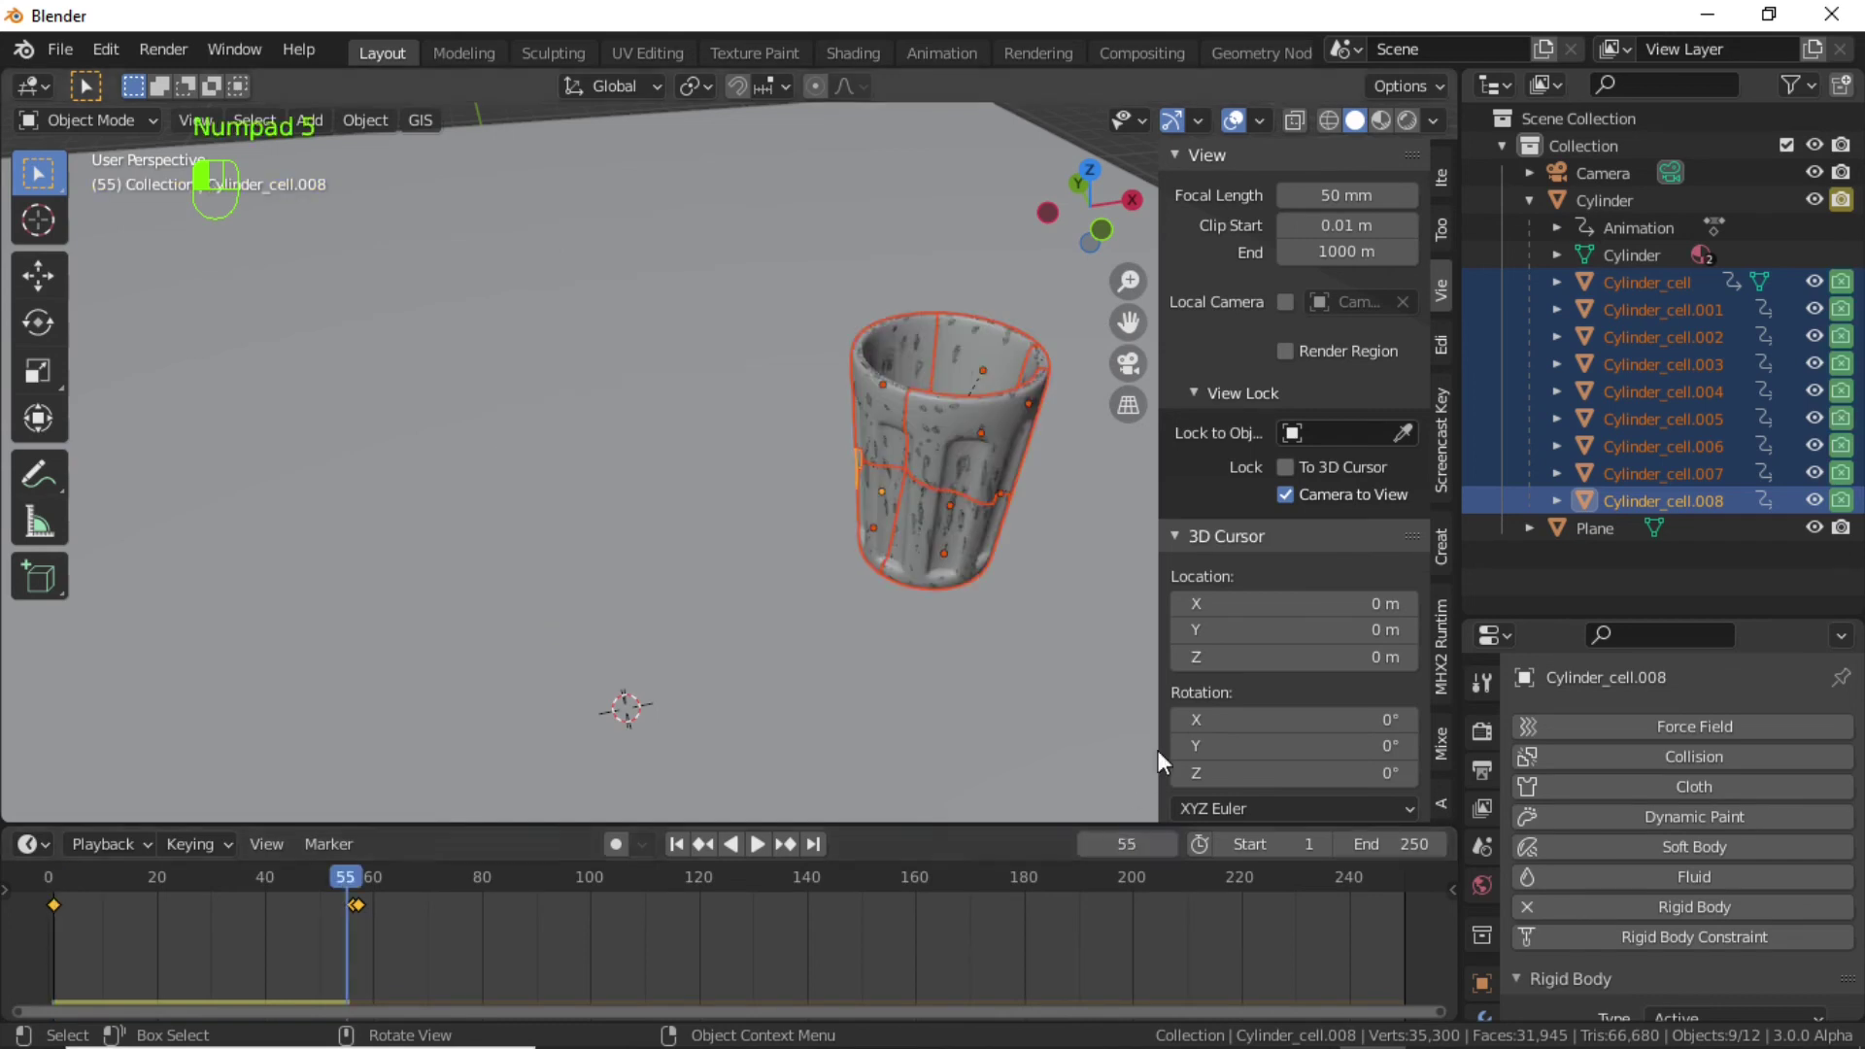
pyautogui.press('i')
pyautogui.rightClick(1843, 289)
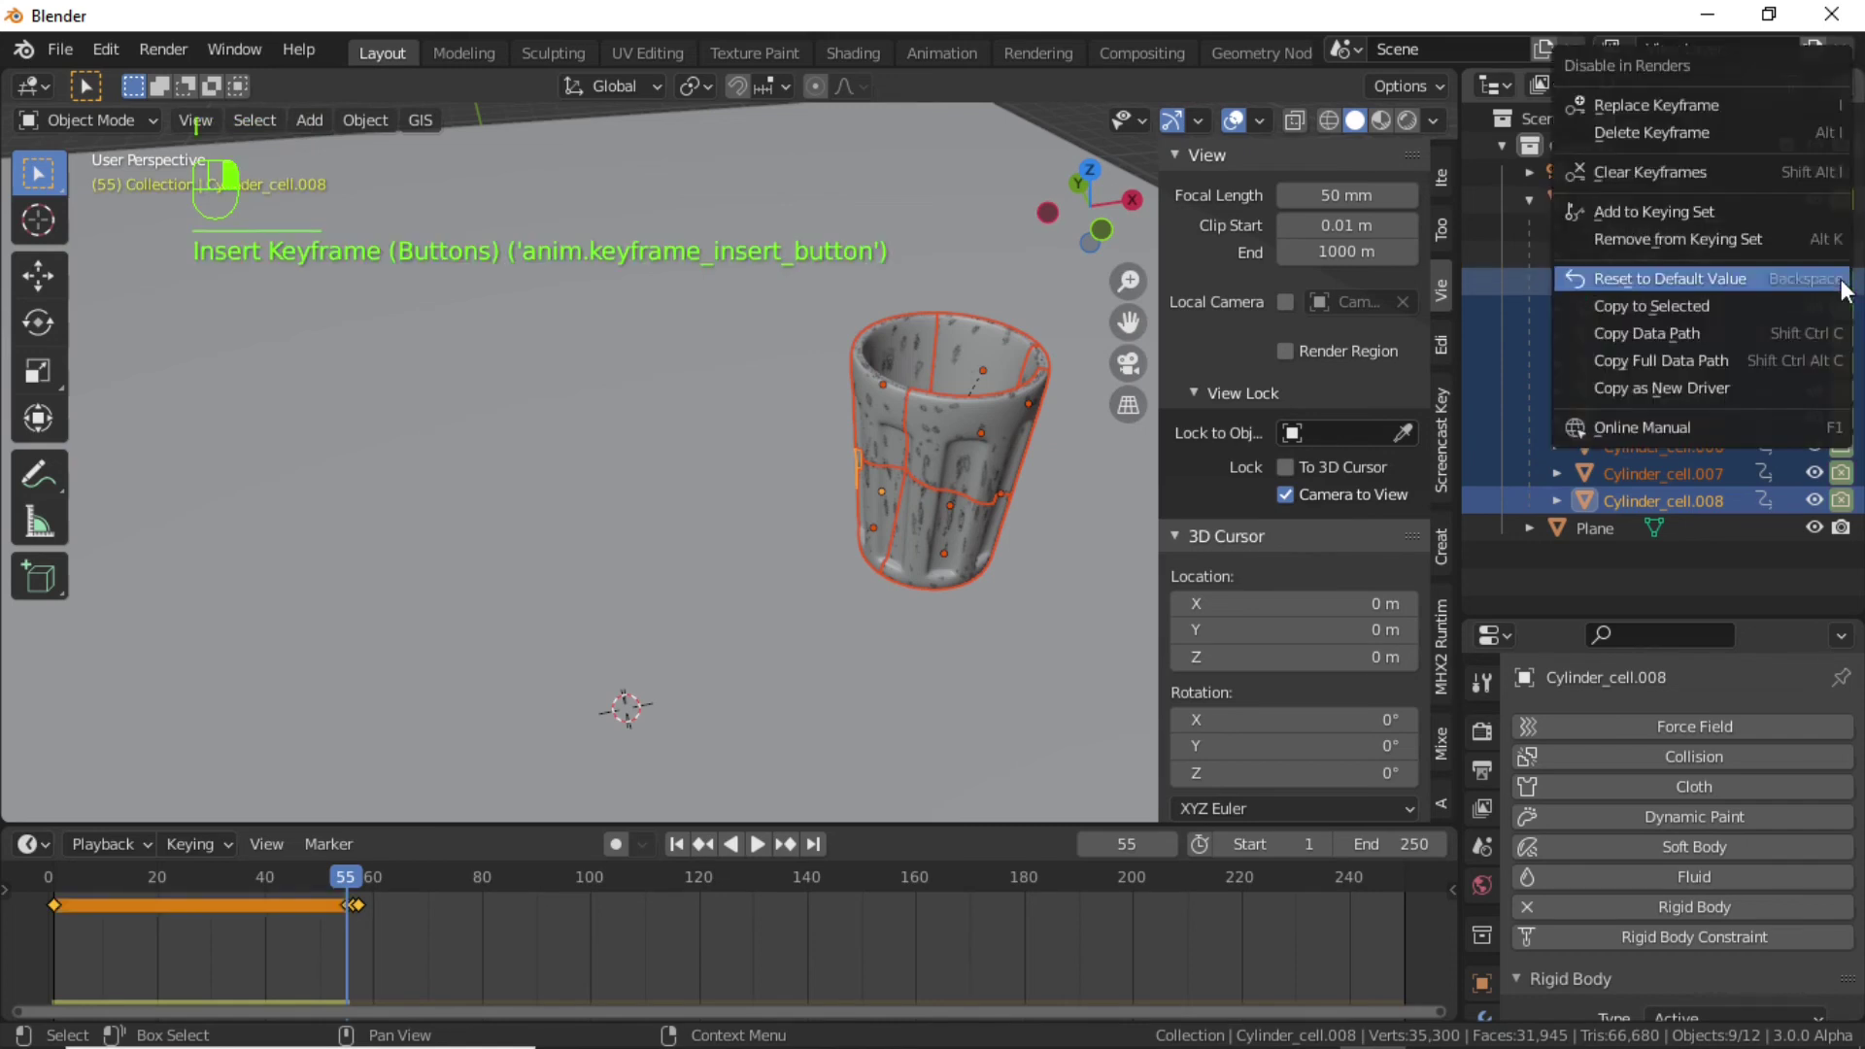
pyautogui.click(1677, 300)
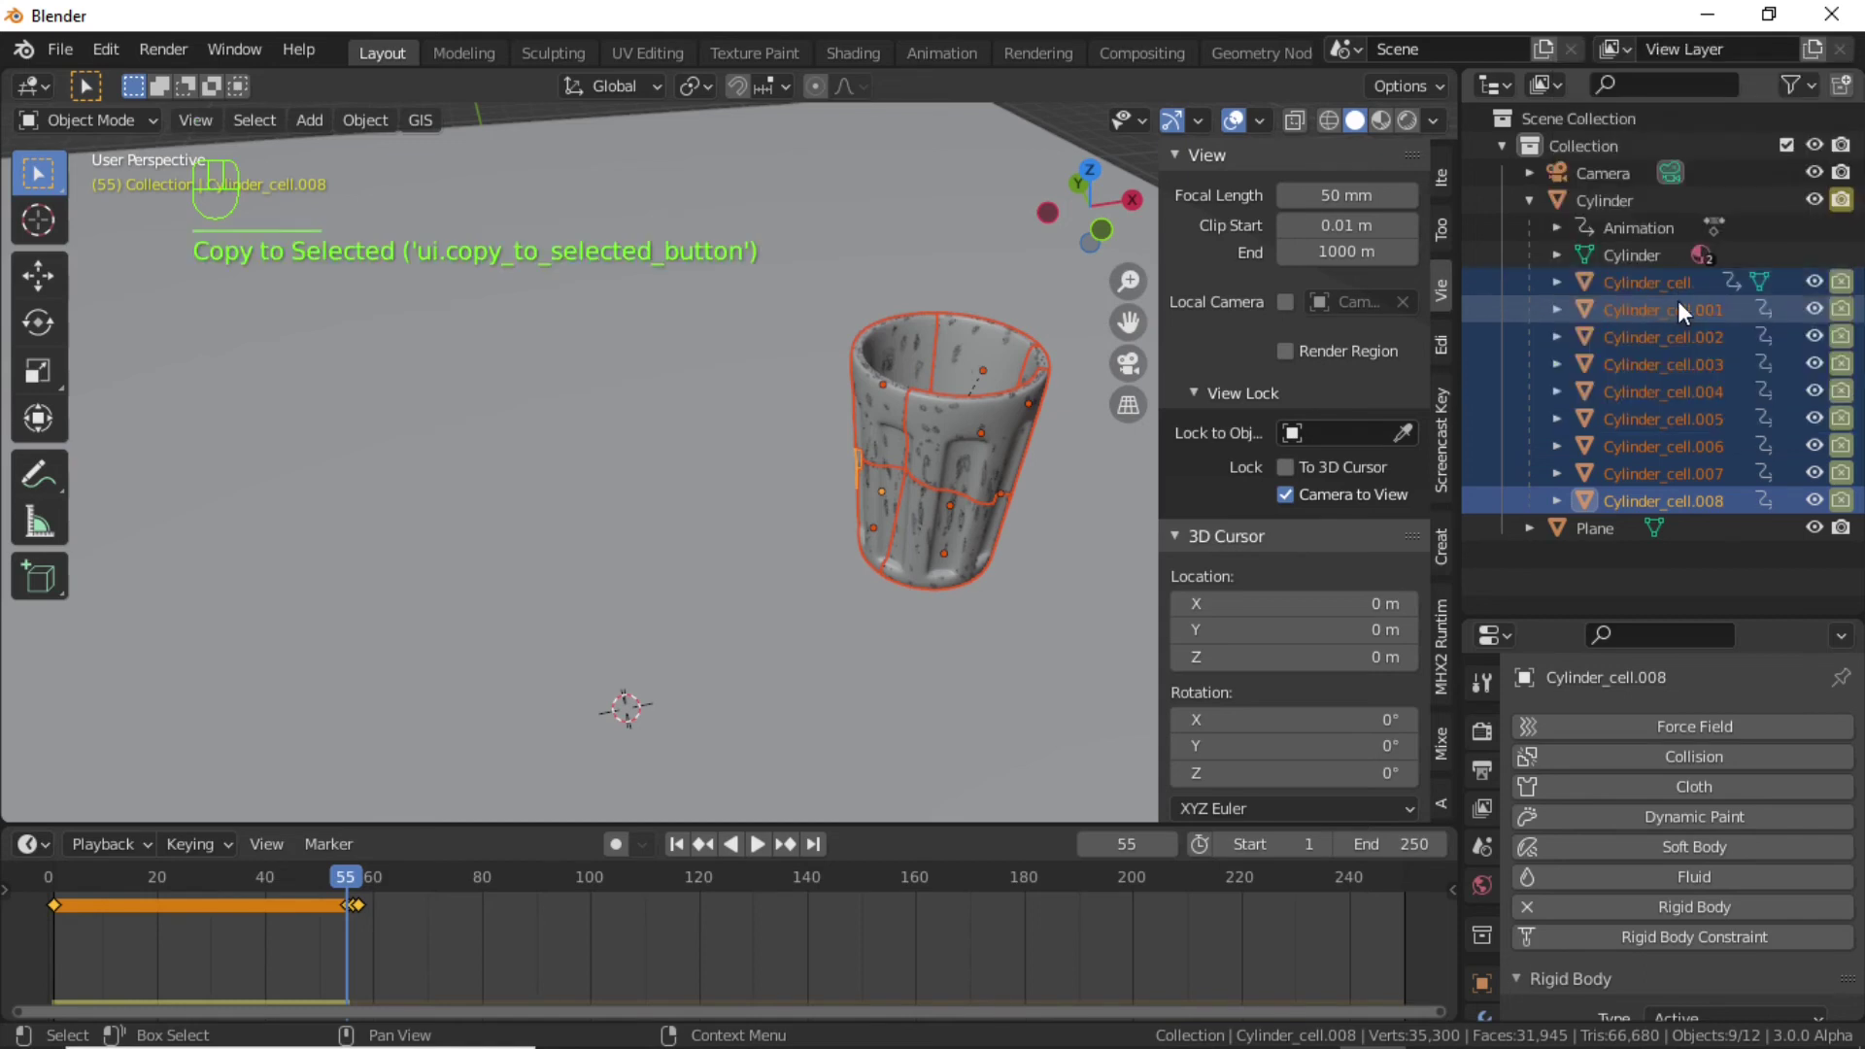
# At frame 56, enable the Cylinder_cell pieces in renders and keyframe that visibility, copying the setting to the whole selection.
pyautogui.click(1110, 844)
pyautogui.write('5')
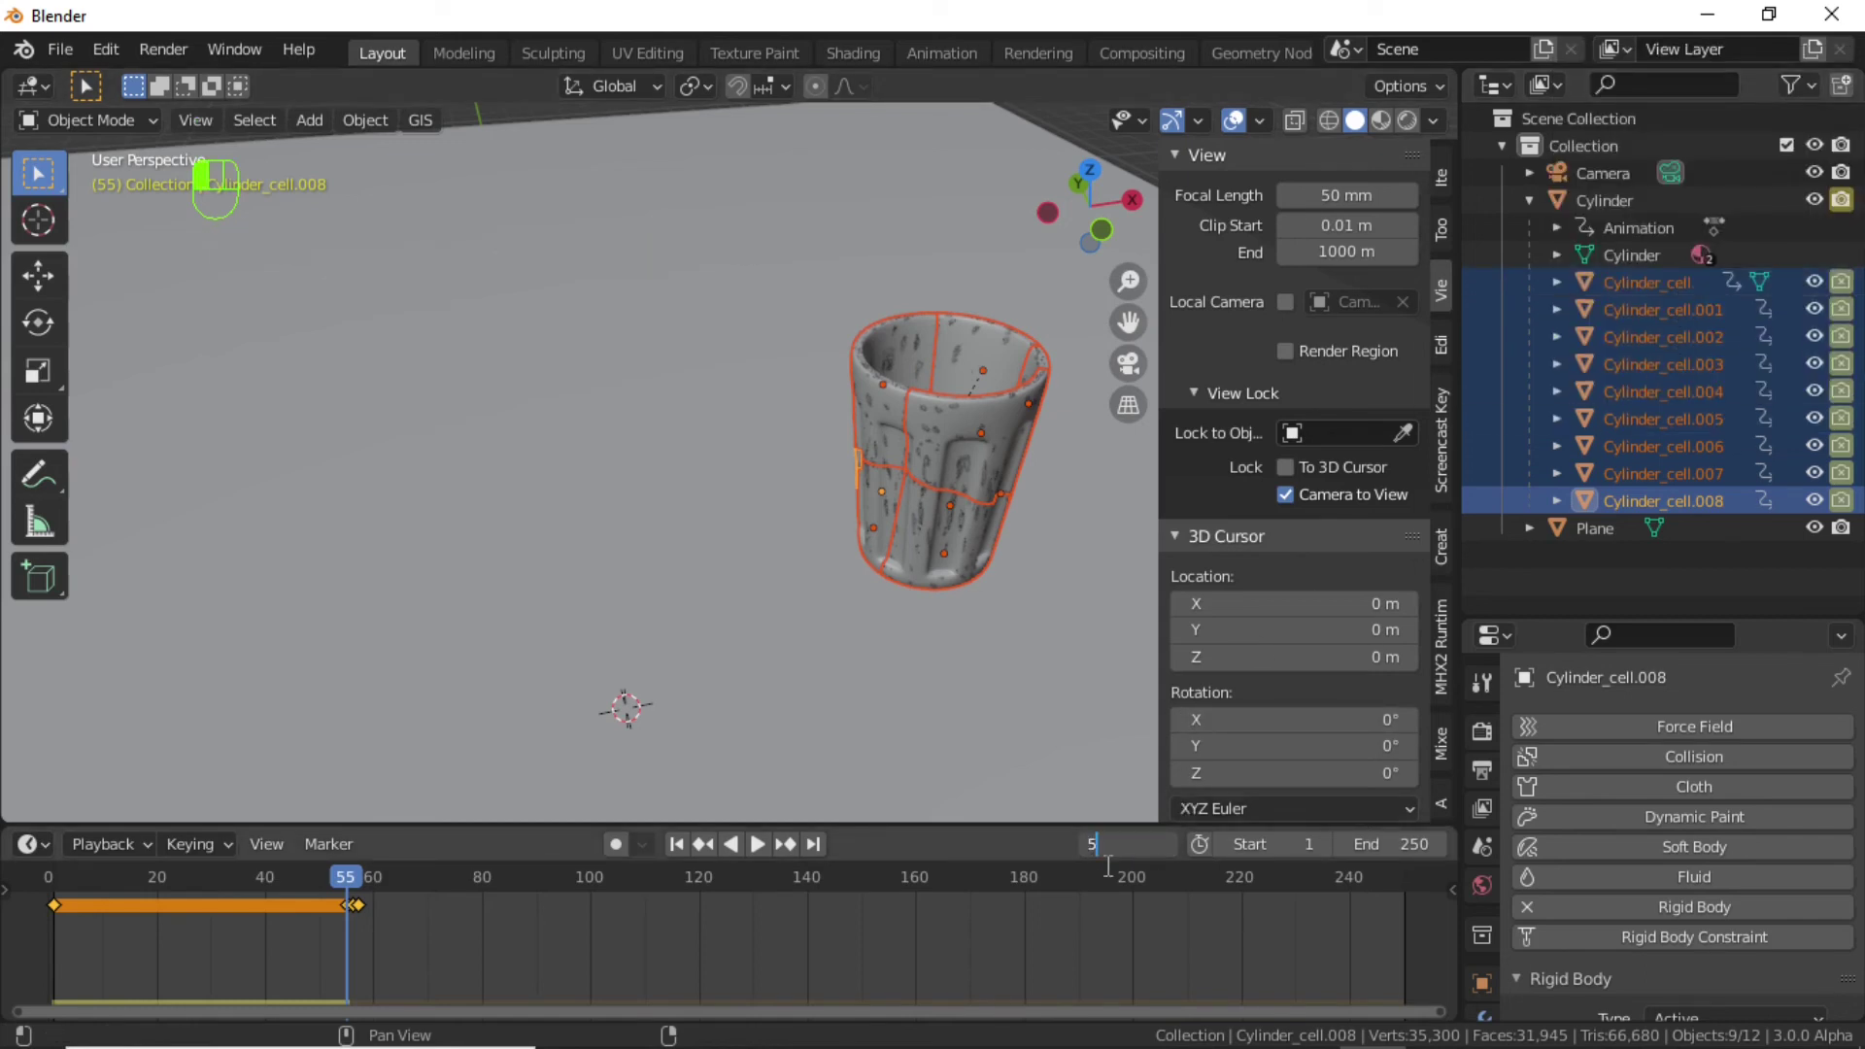
pyautogui.write('6')
pyautogui.press('Return')
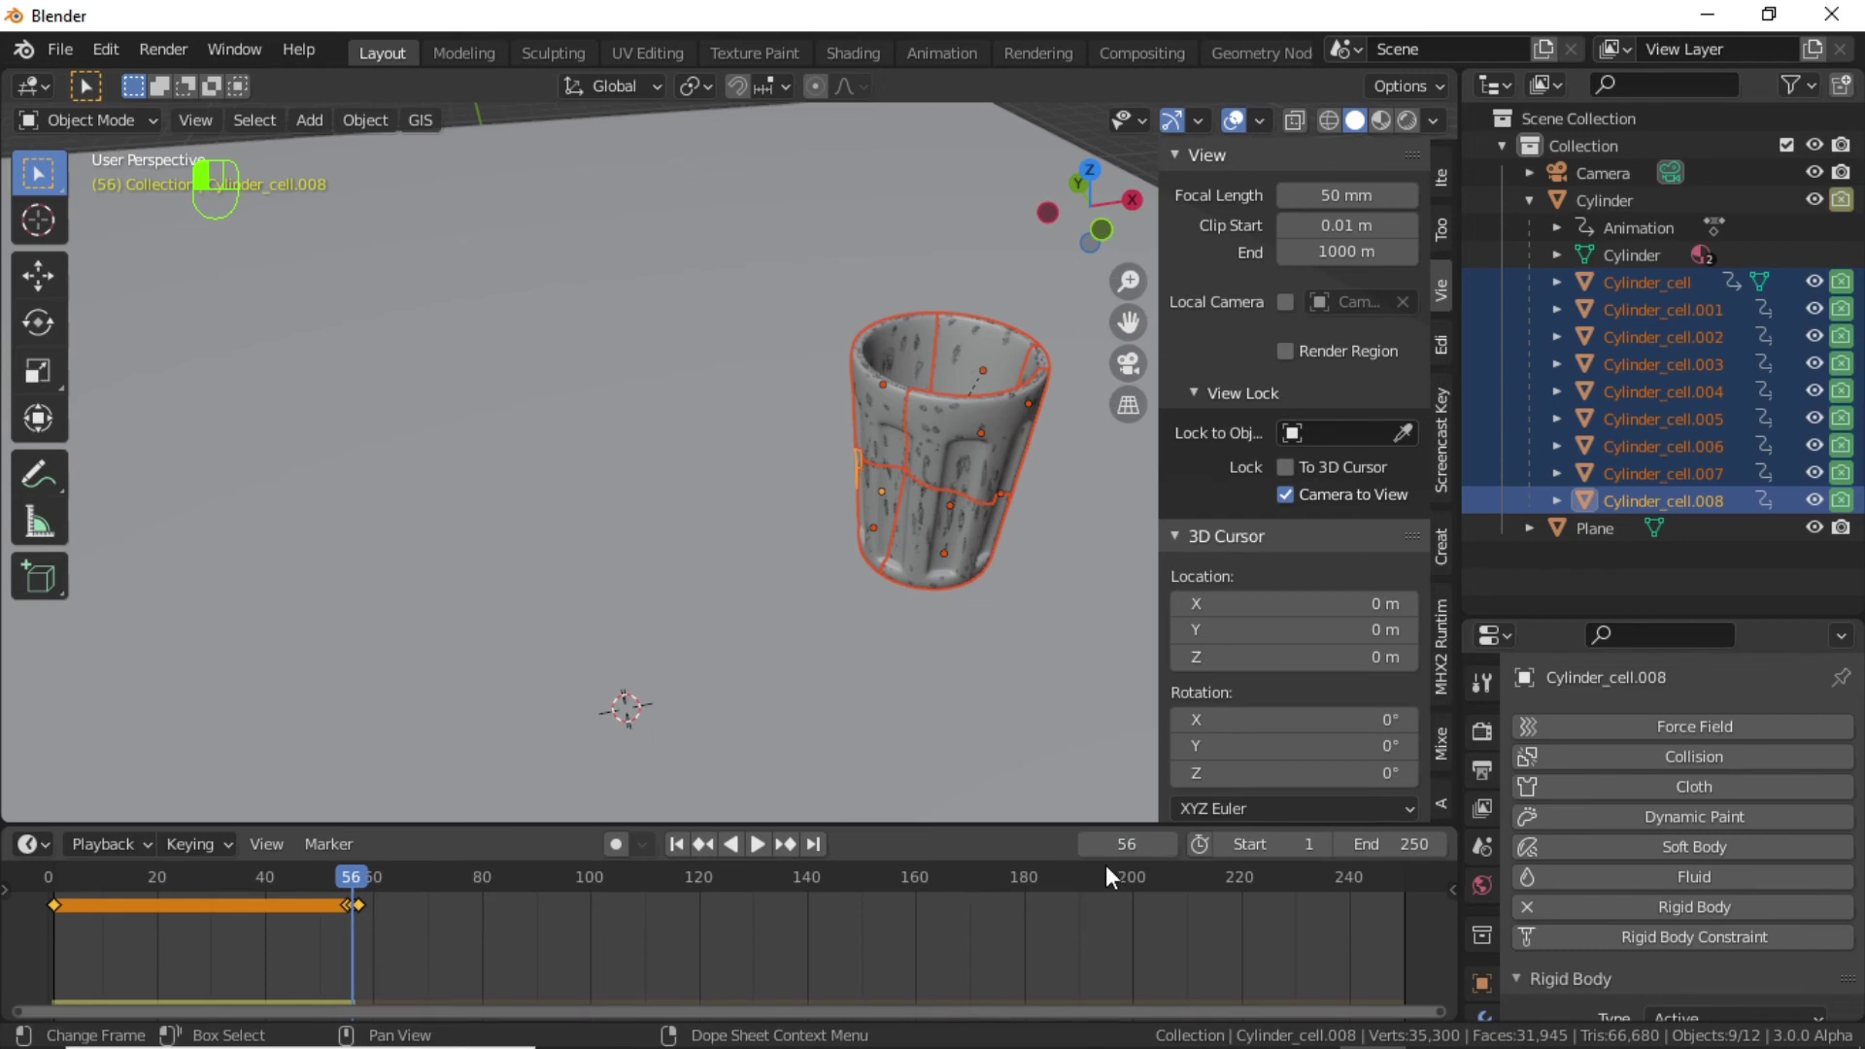
pyautogui.click(1841, 284)
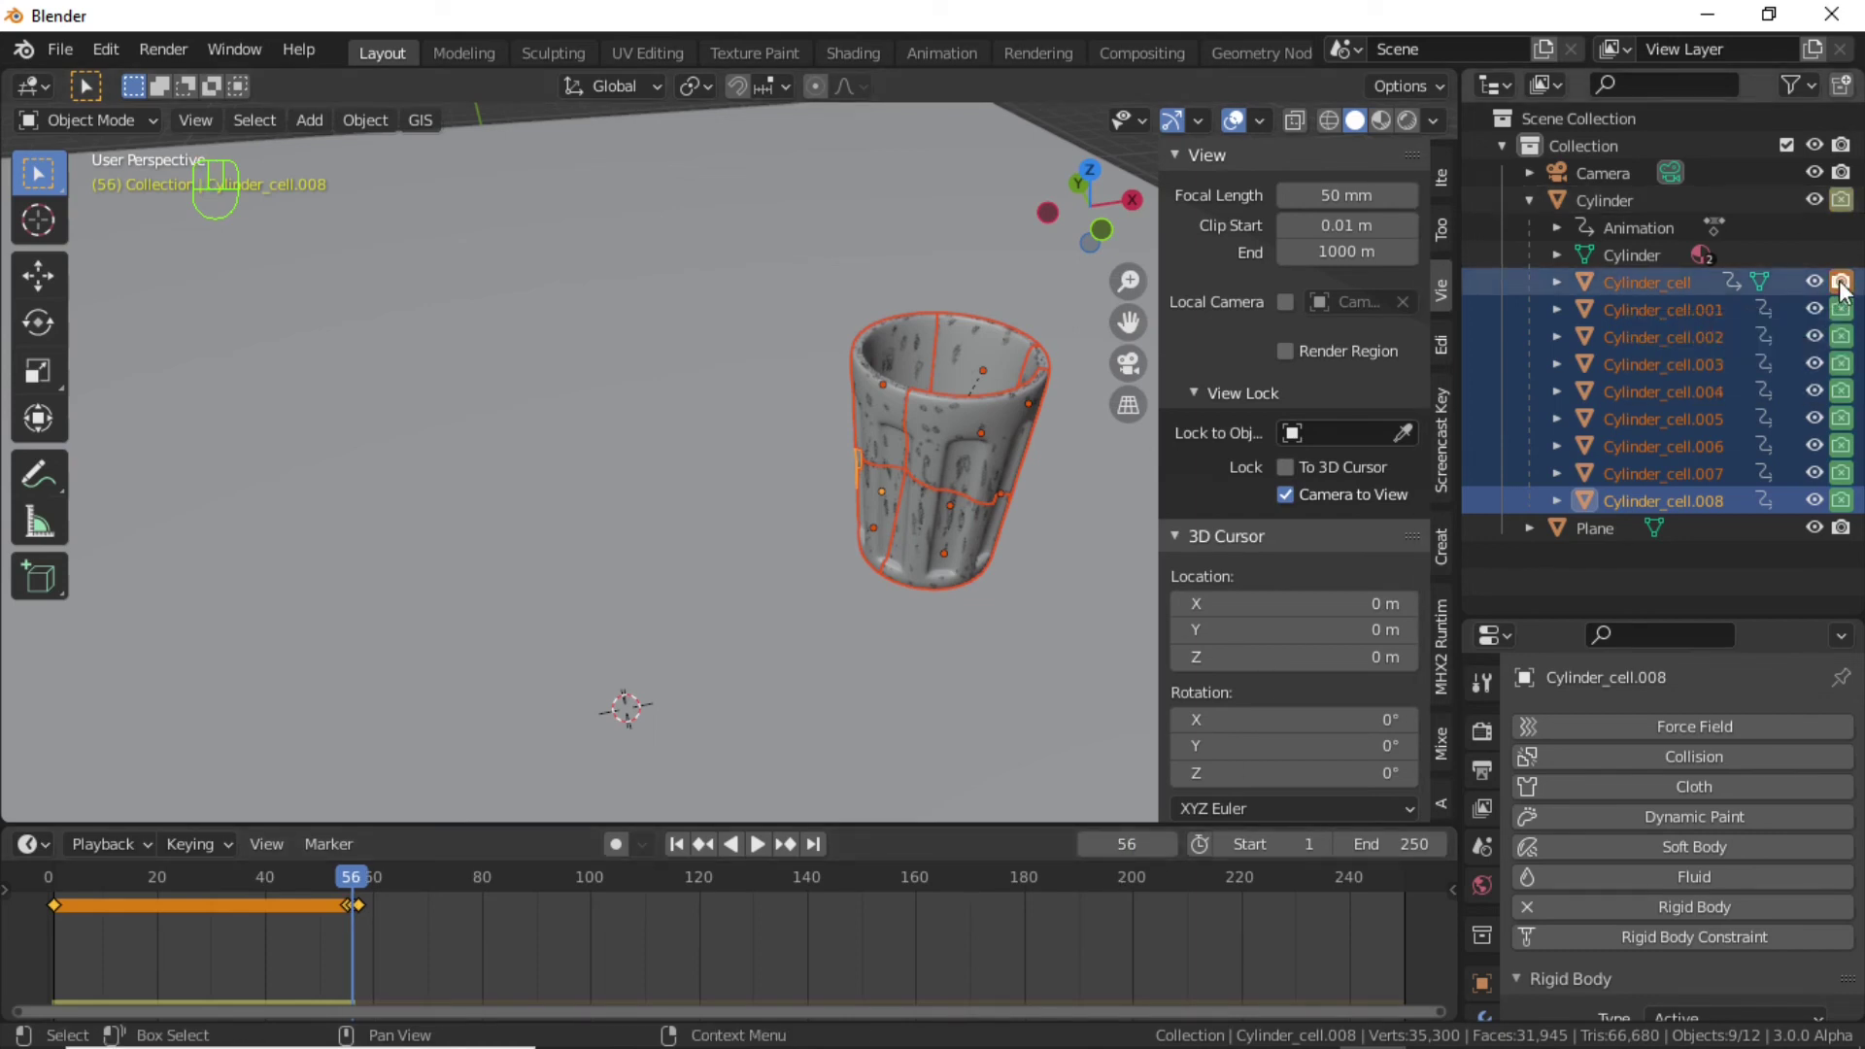
pyautogui.press('i')
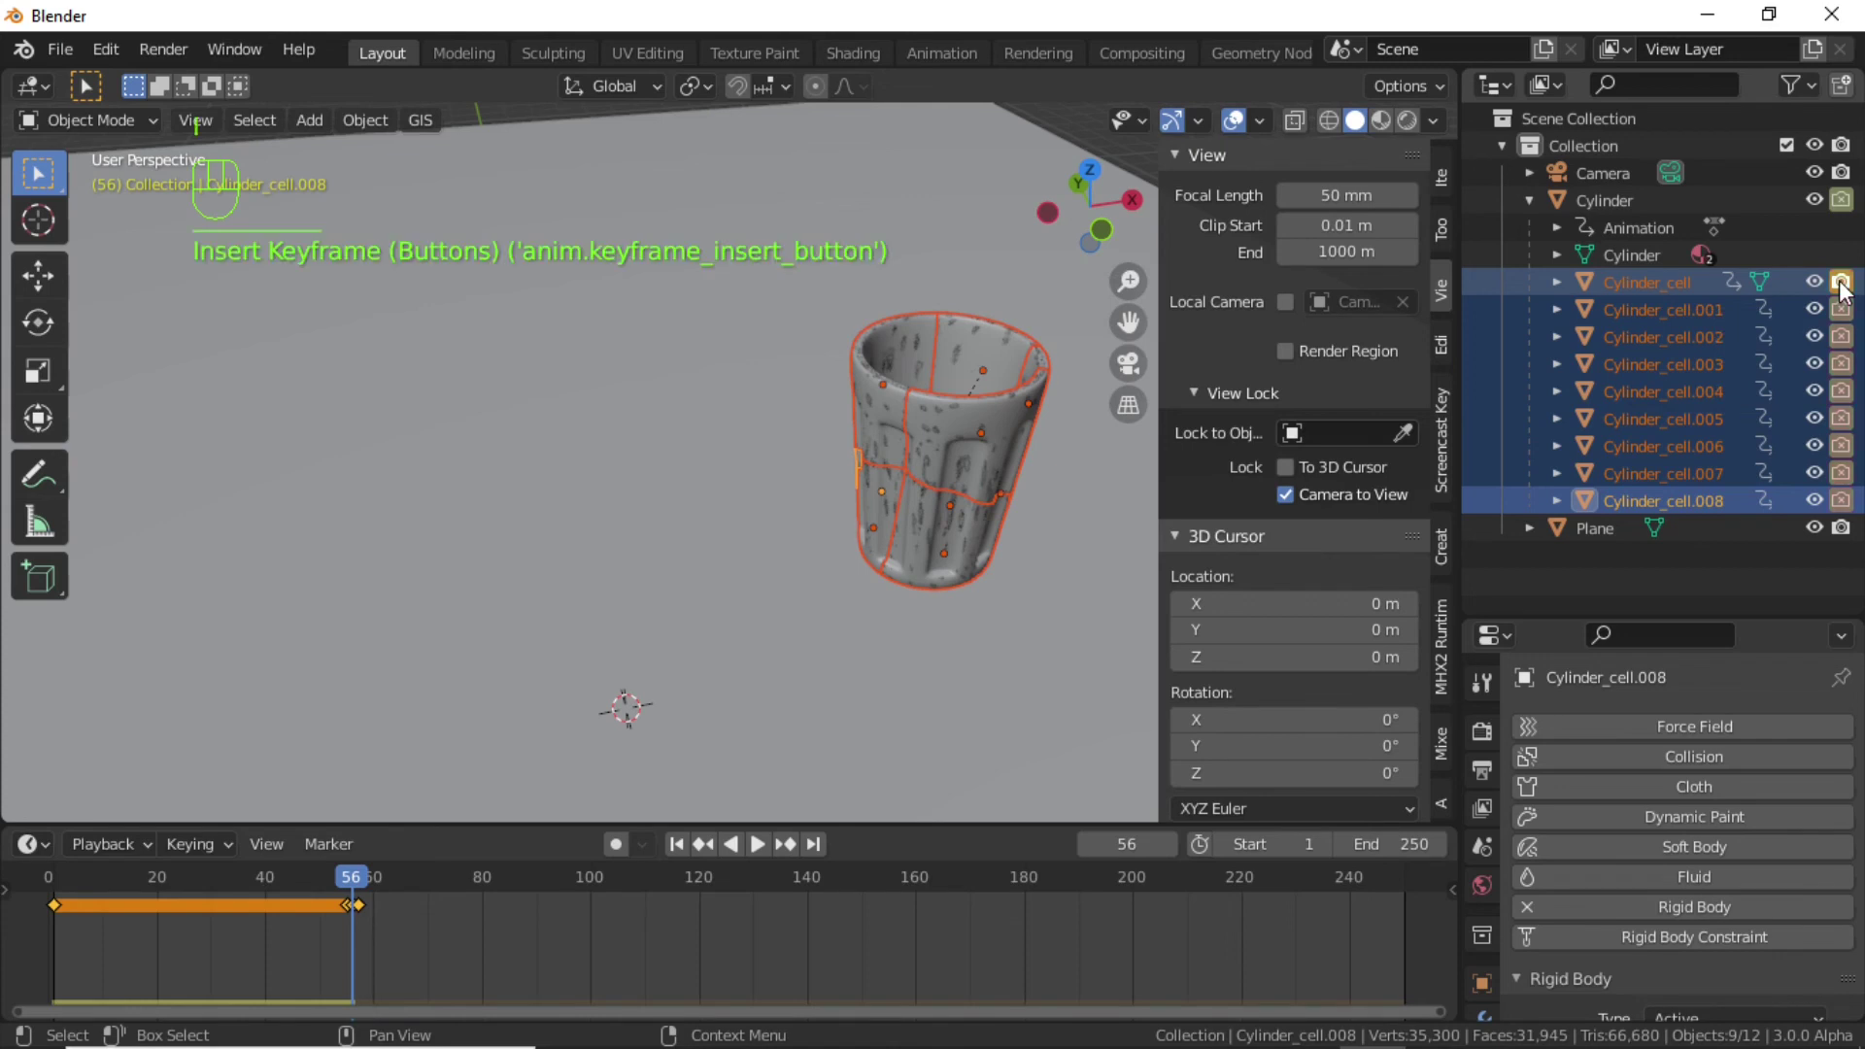
pyautogui.rightClick(1840, 285)
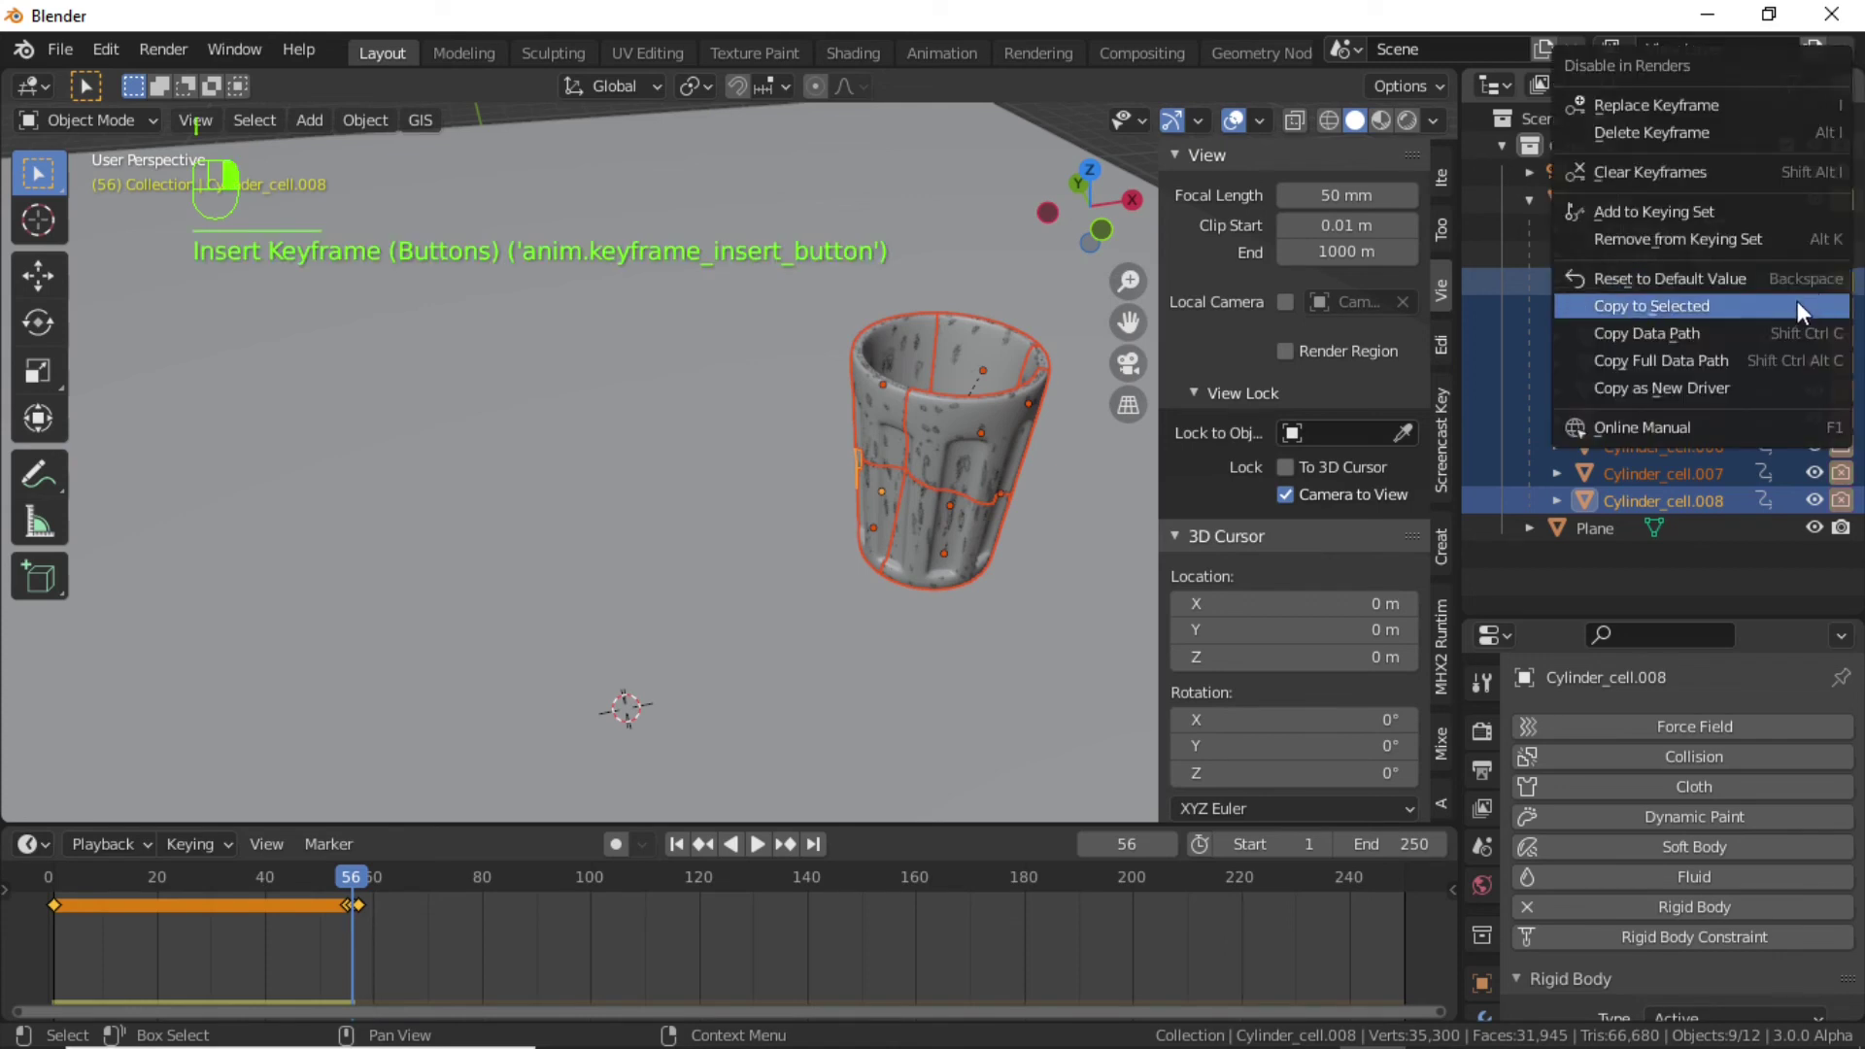
pyautogui.click(1710, 303)
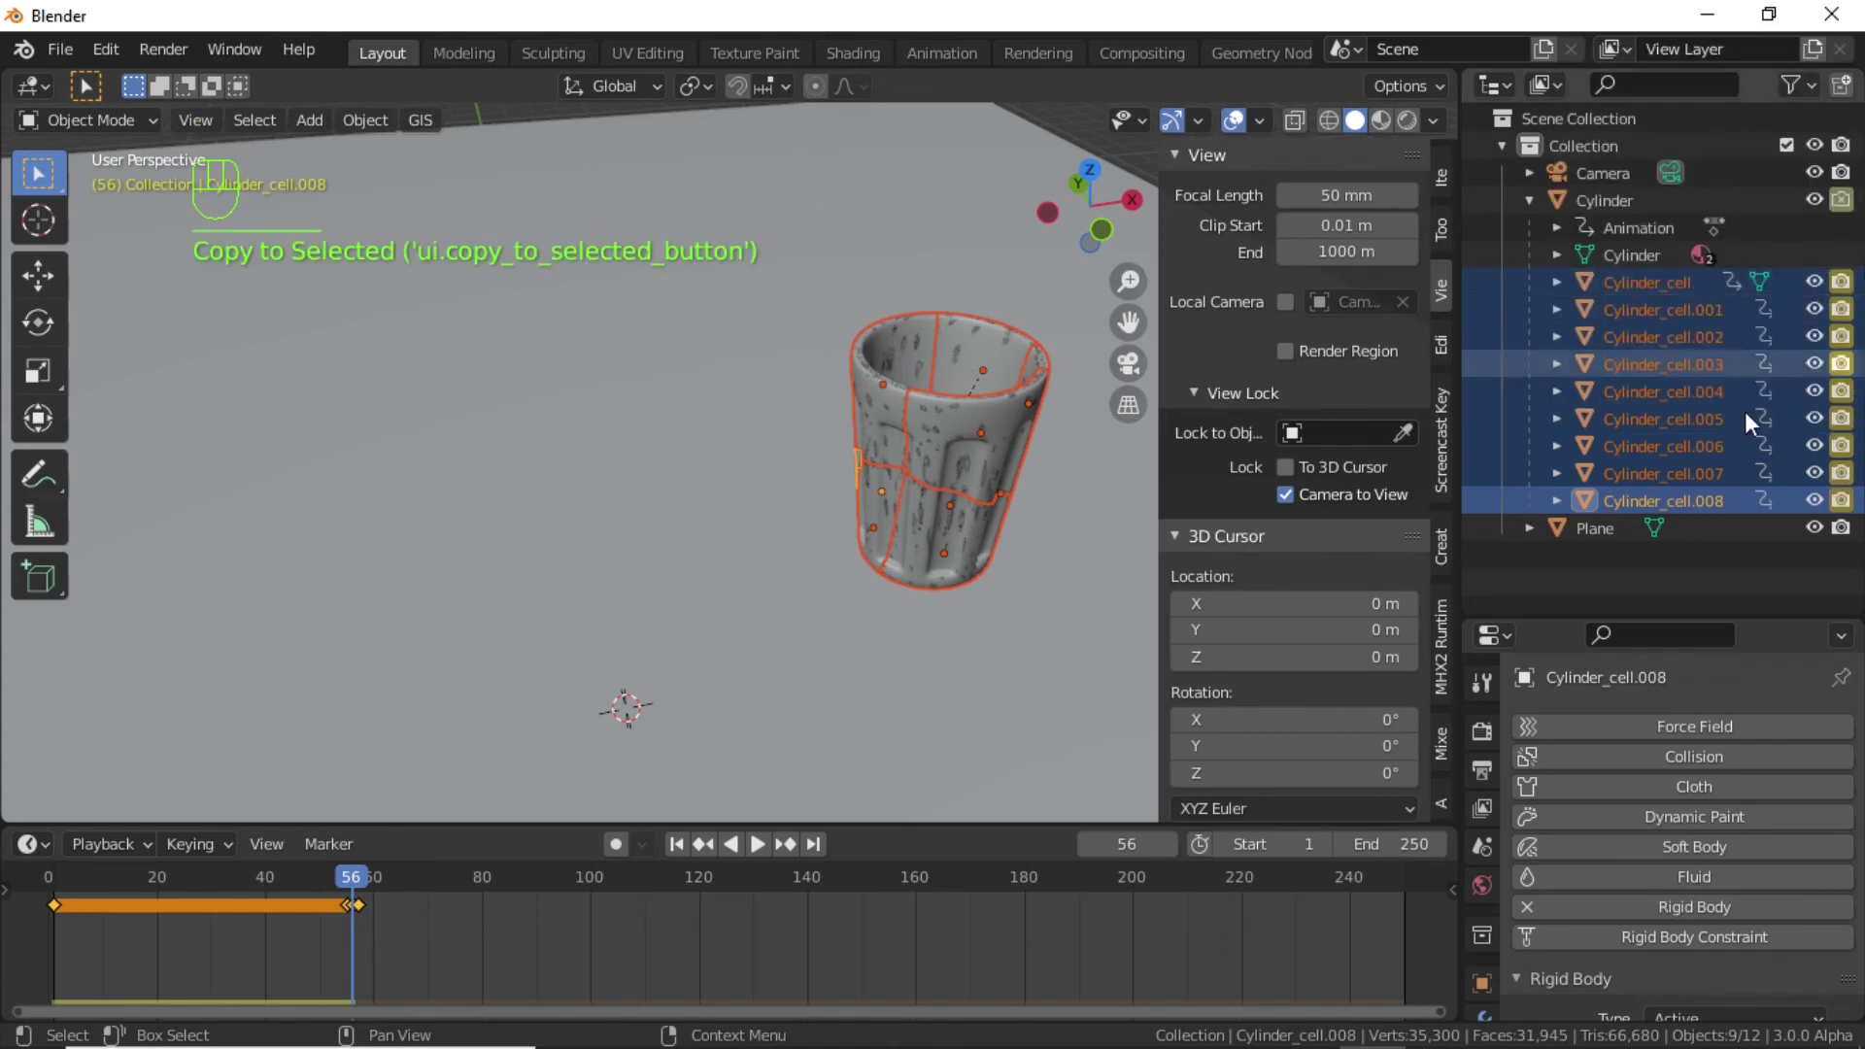
# Play the animation from frame 1 past frame 56 to check the shattering pieces and the render visibility keyframes.
pyautogui.click(677, 844)
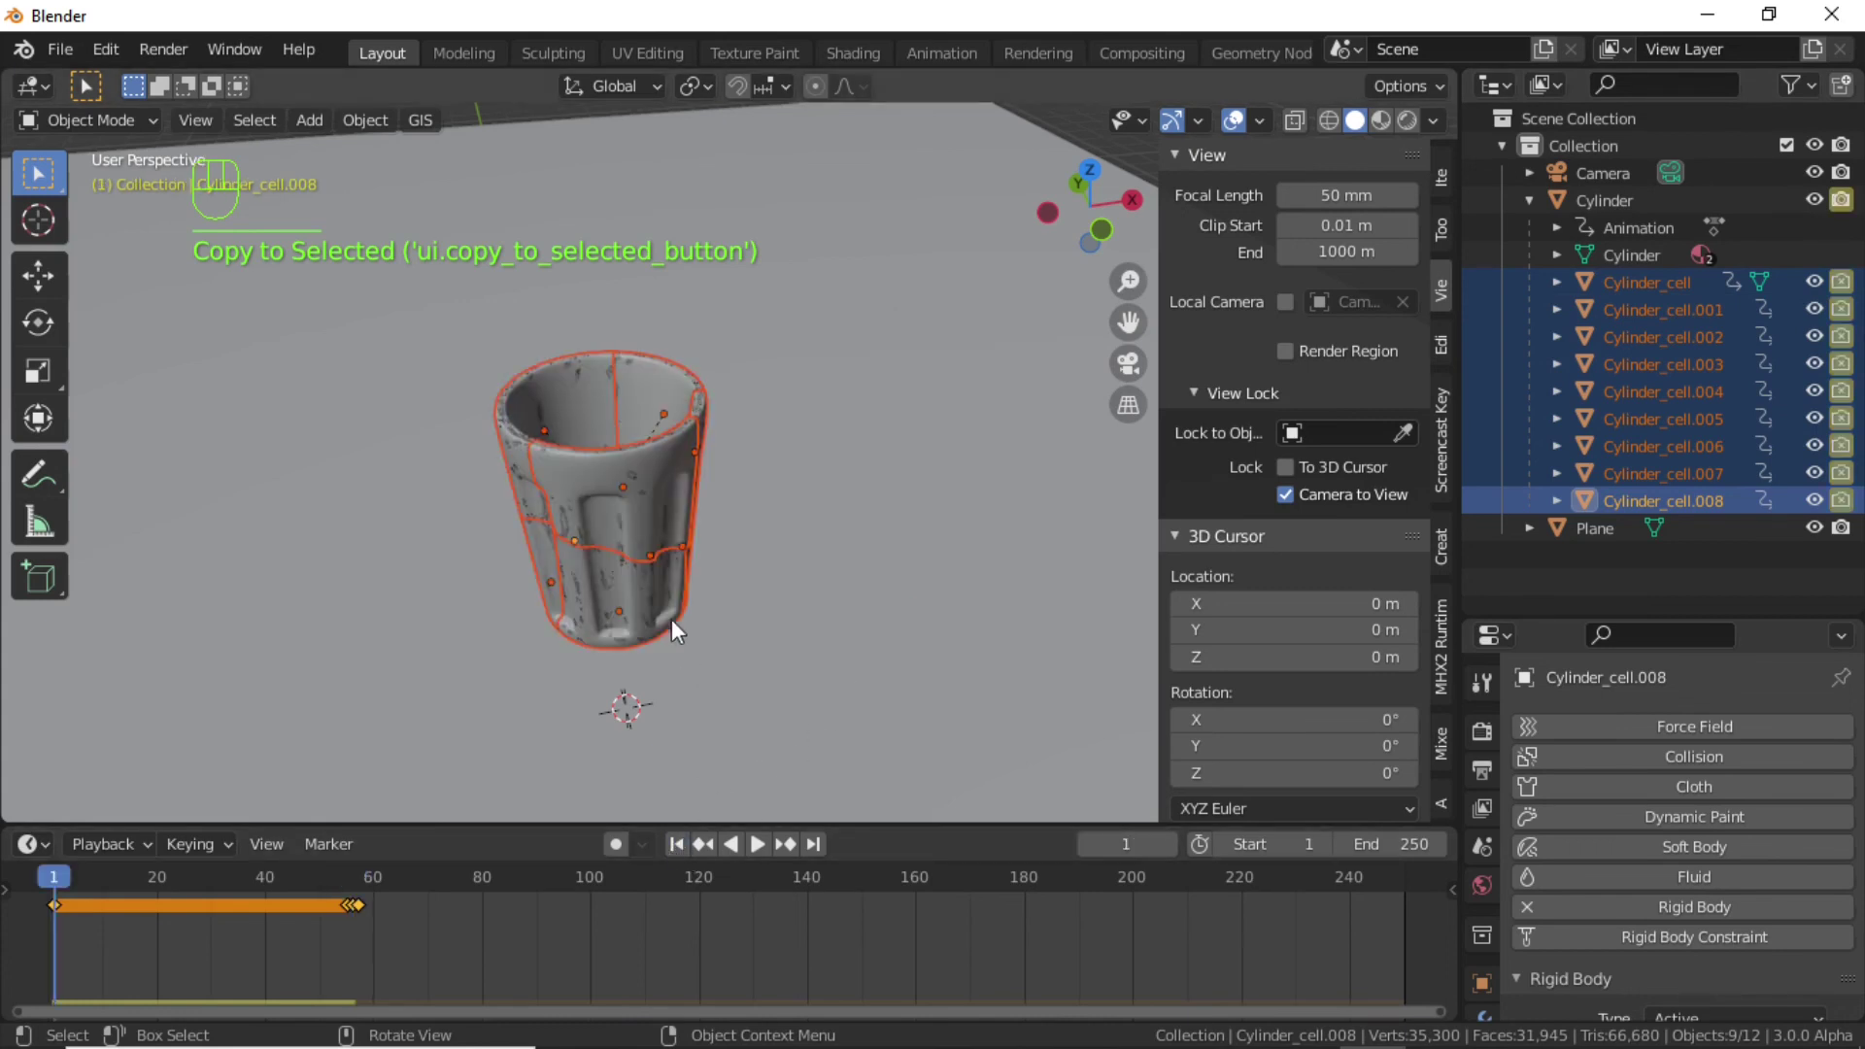
pyautogui.press('space')
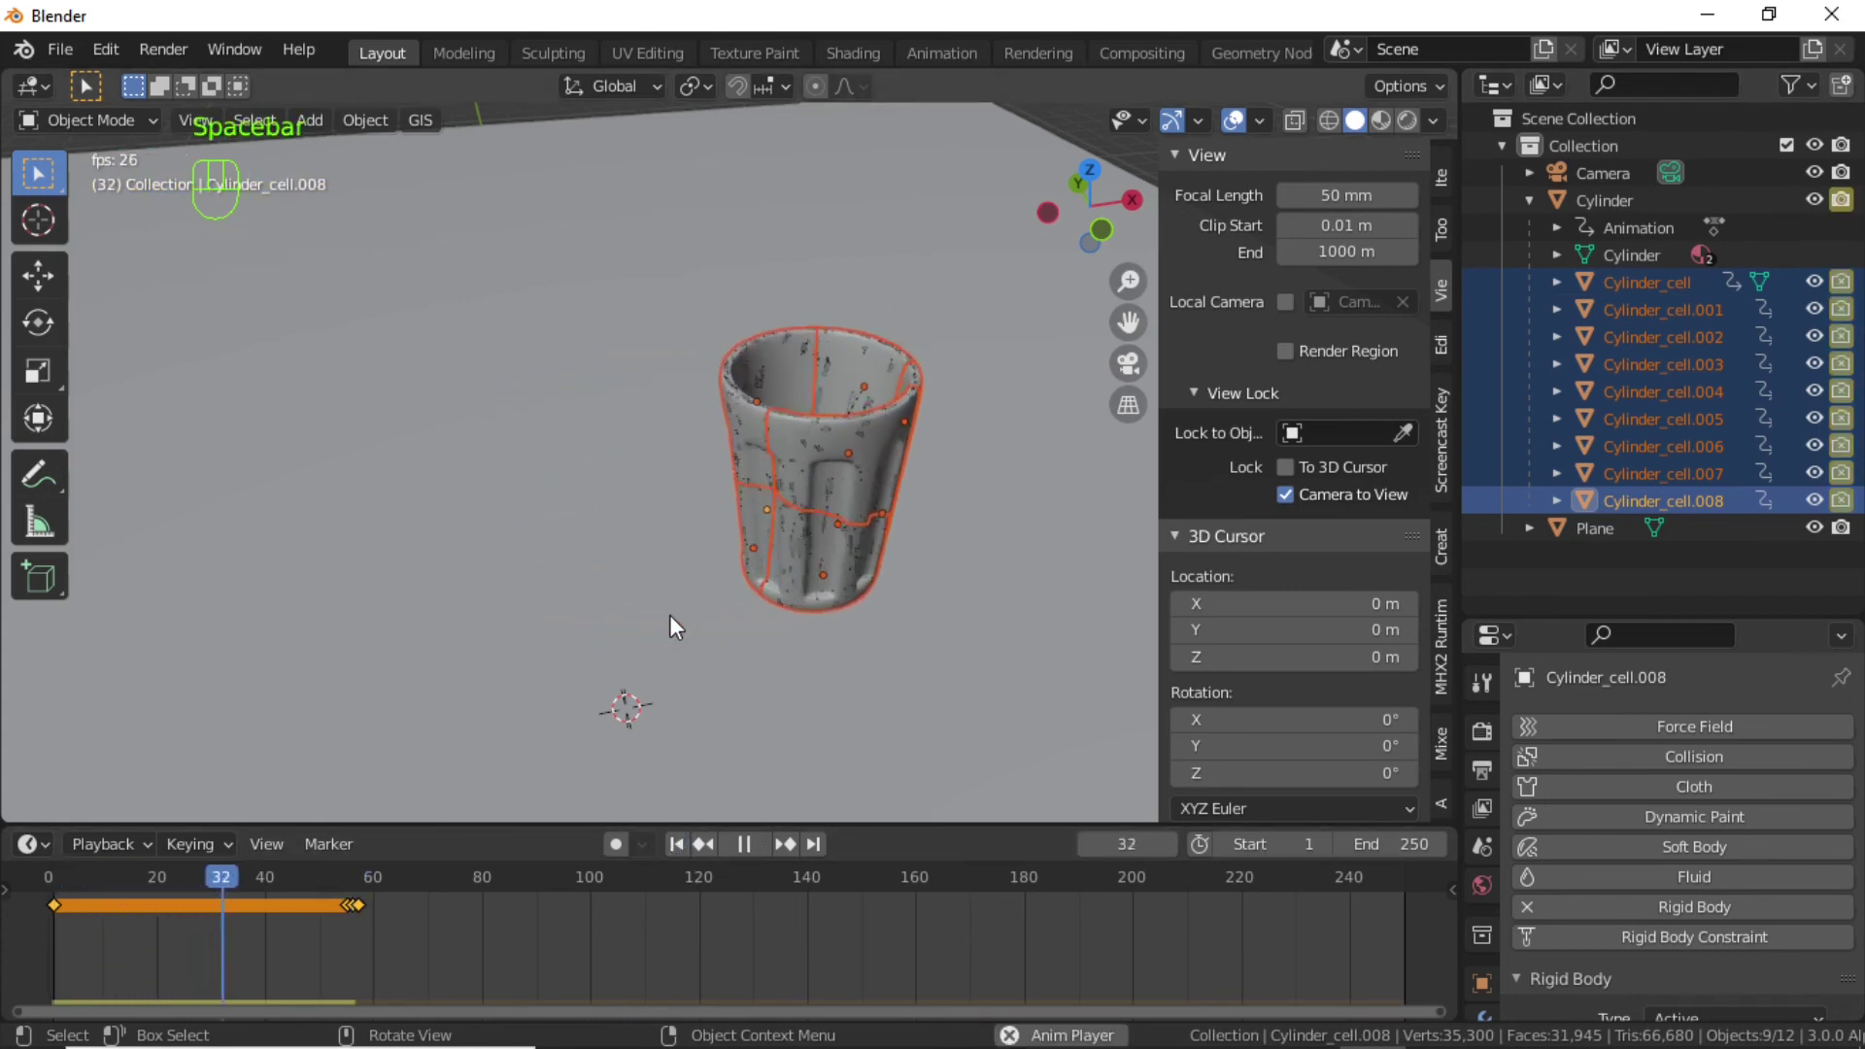
pyautogui.press('space')
pyautogui.press('space')
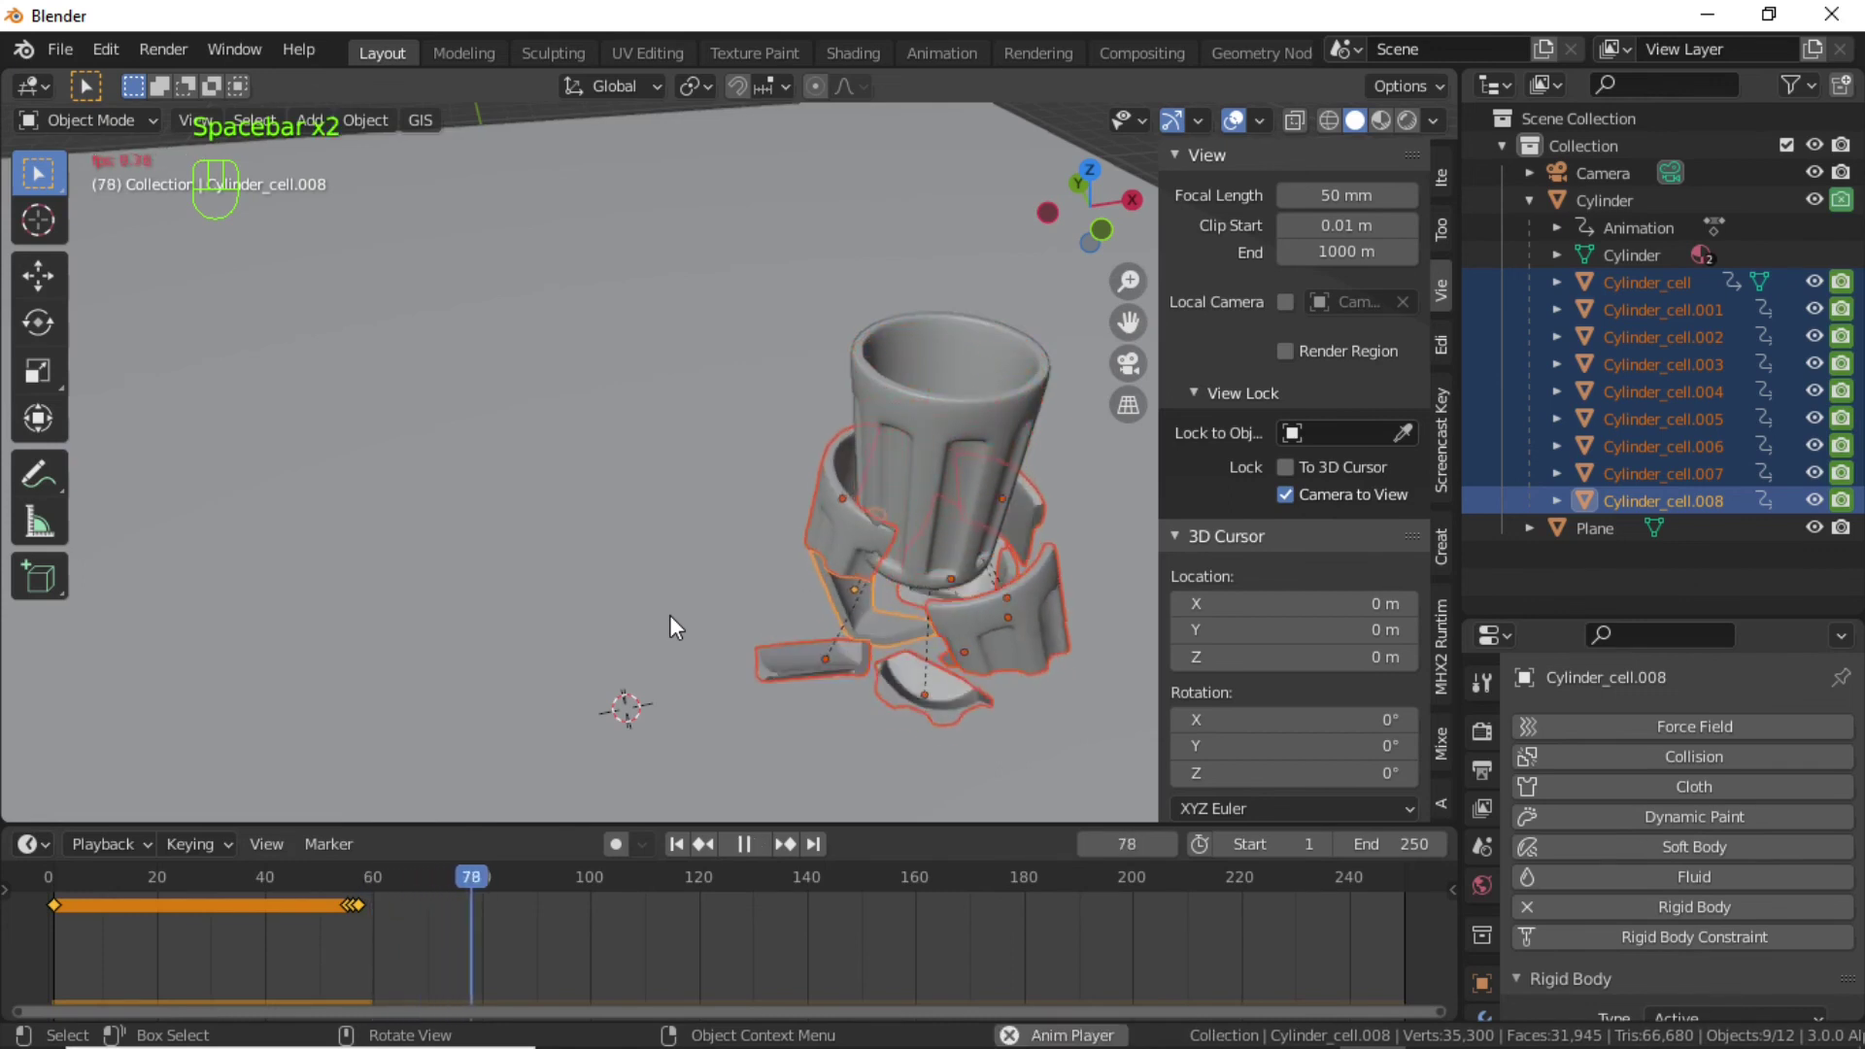
pyautogui.press('space')
# View the scene through the camera in rendered shading with the sidebar hidden, and return to frame 1.
pyautogui.press('KP_0')
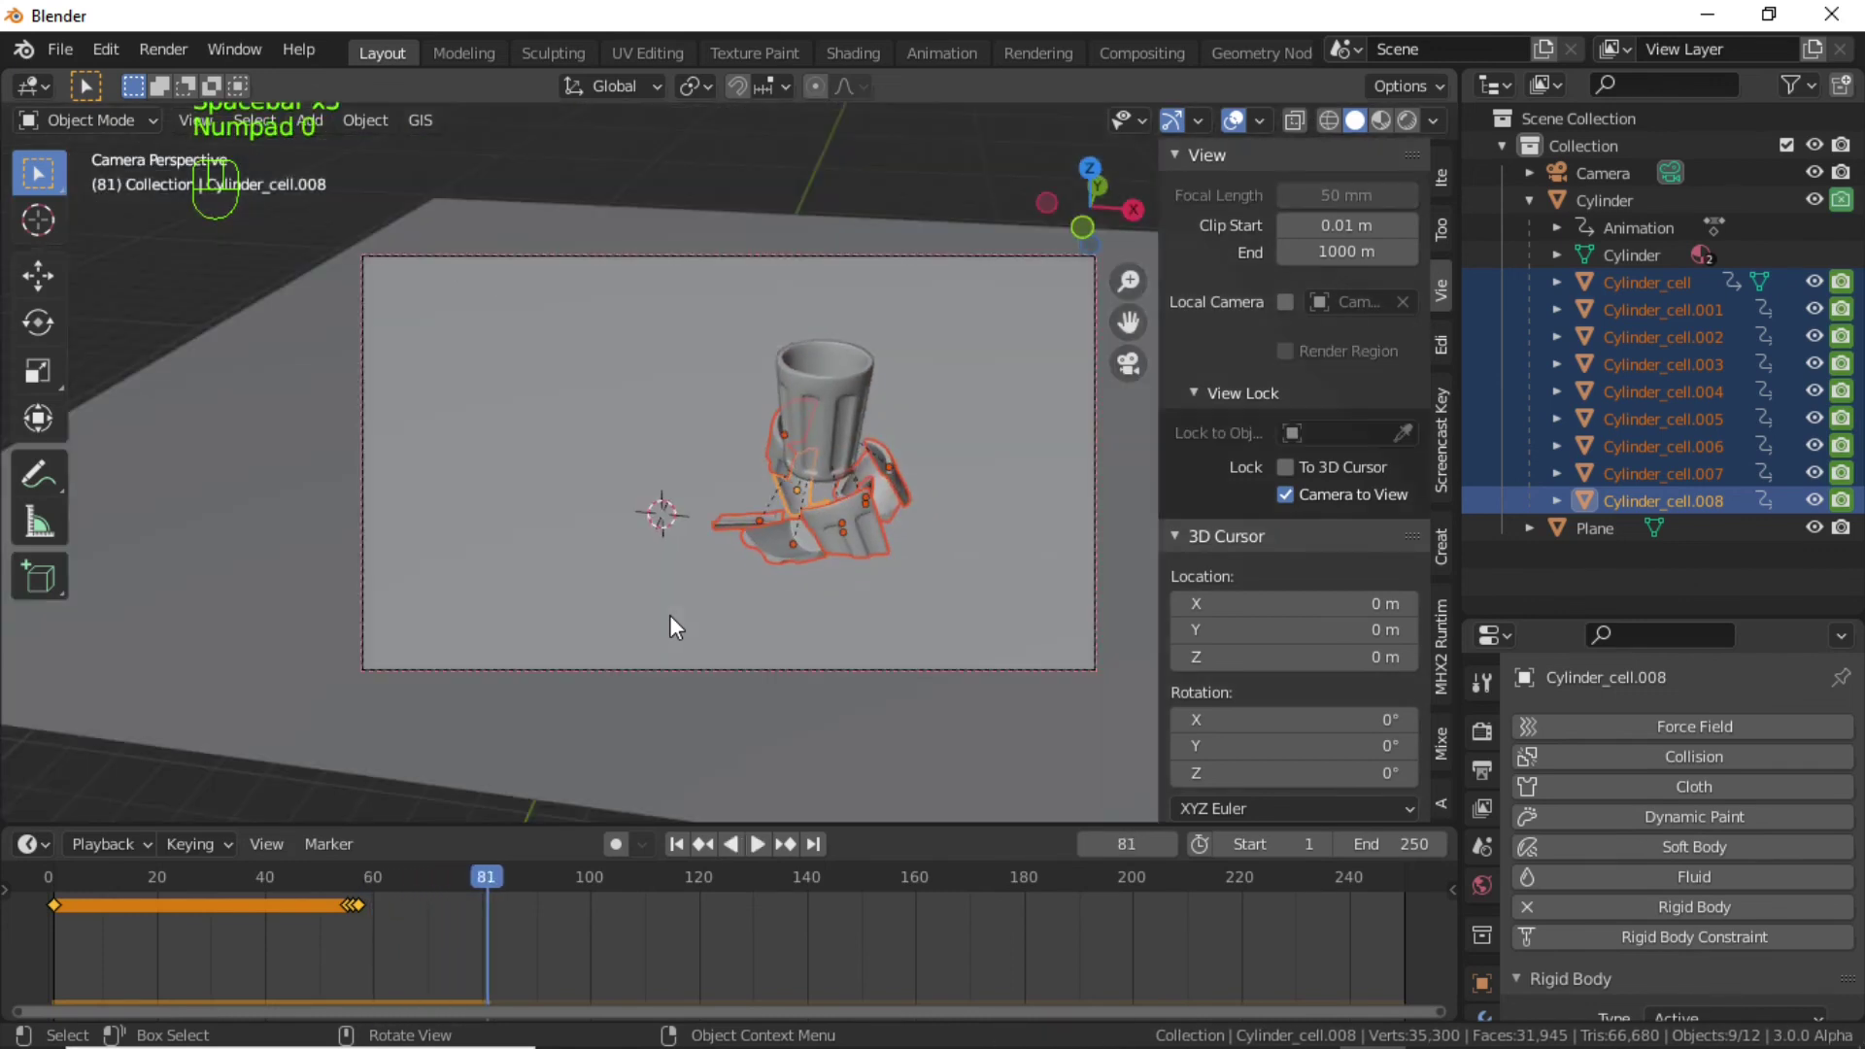
pyautogui.press('n')
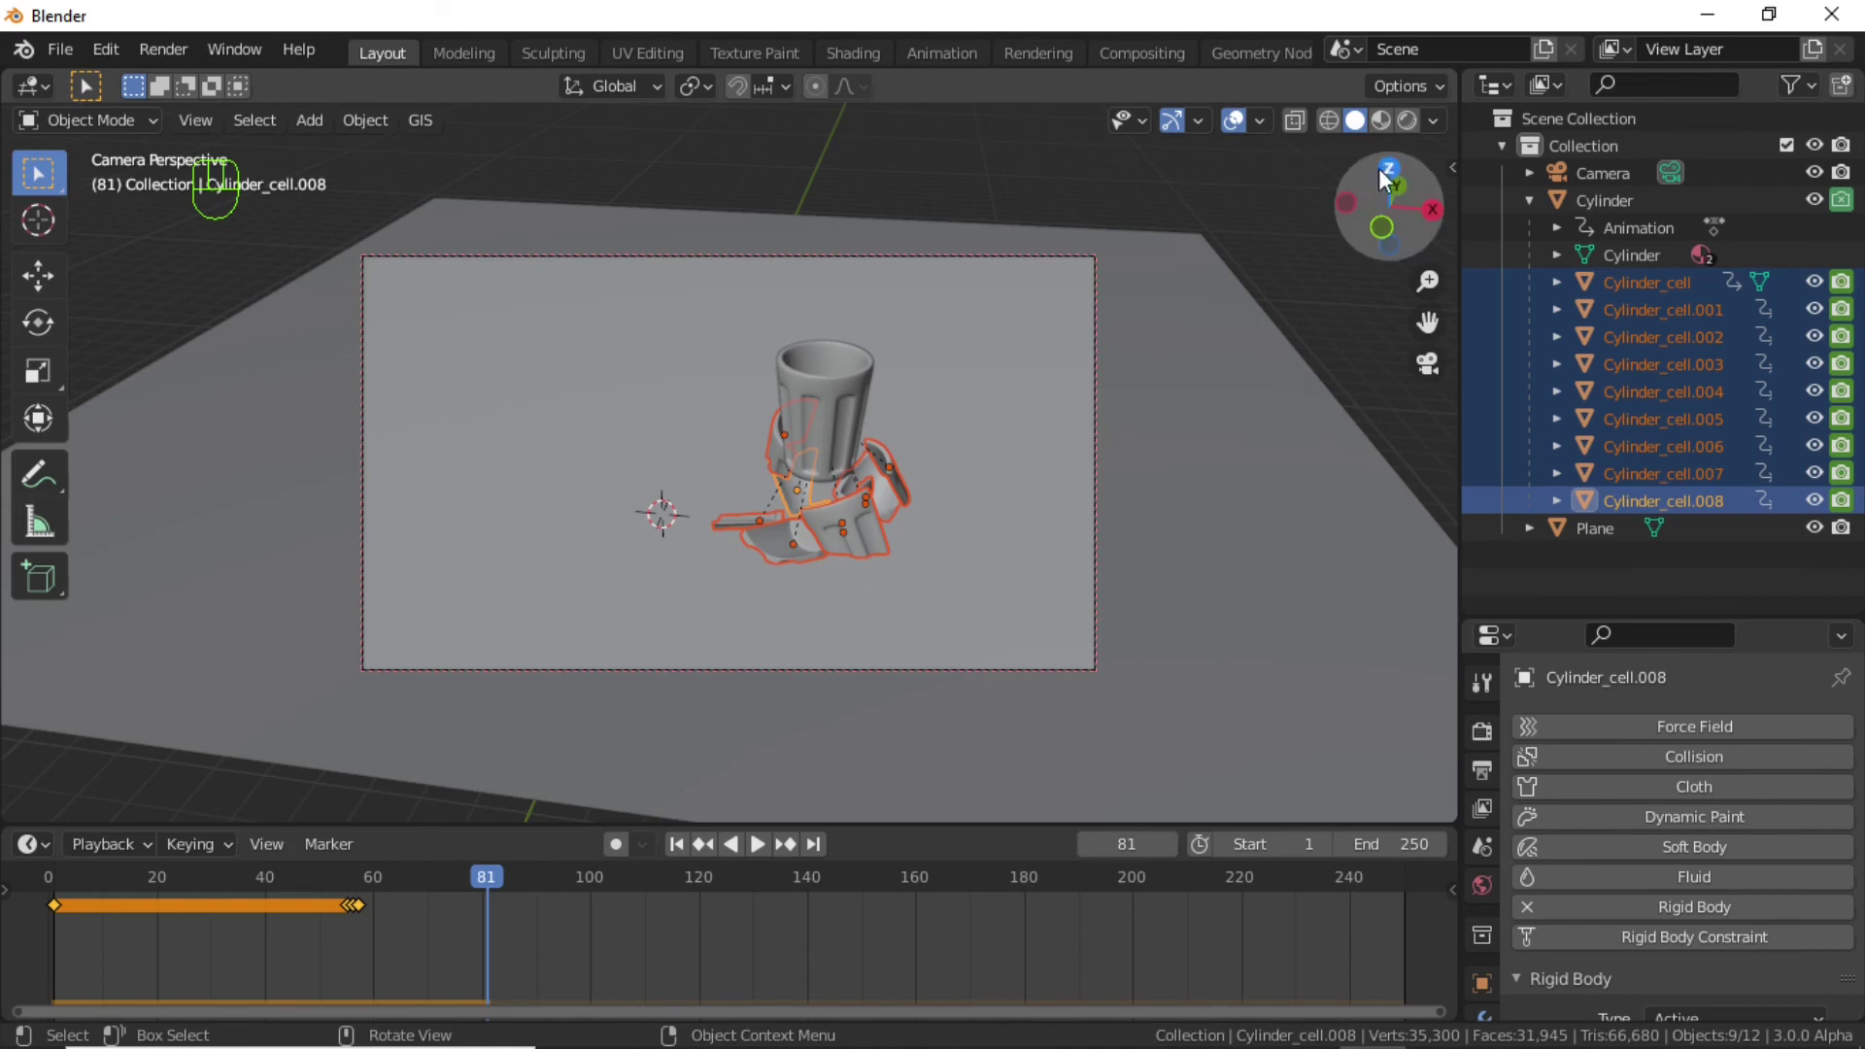
pyautogui.click(1407, 119)
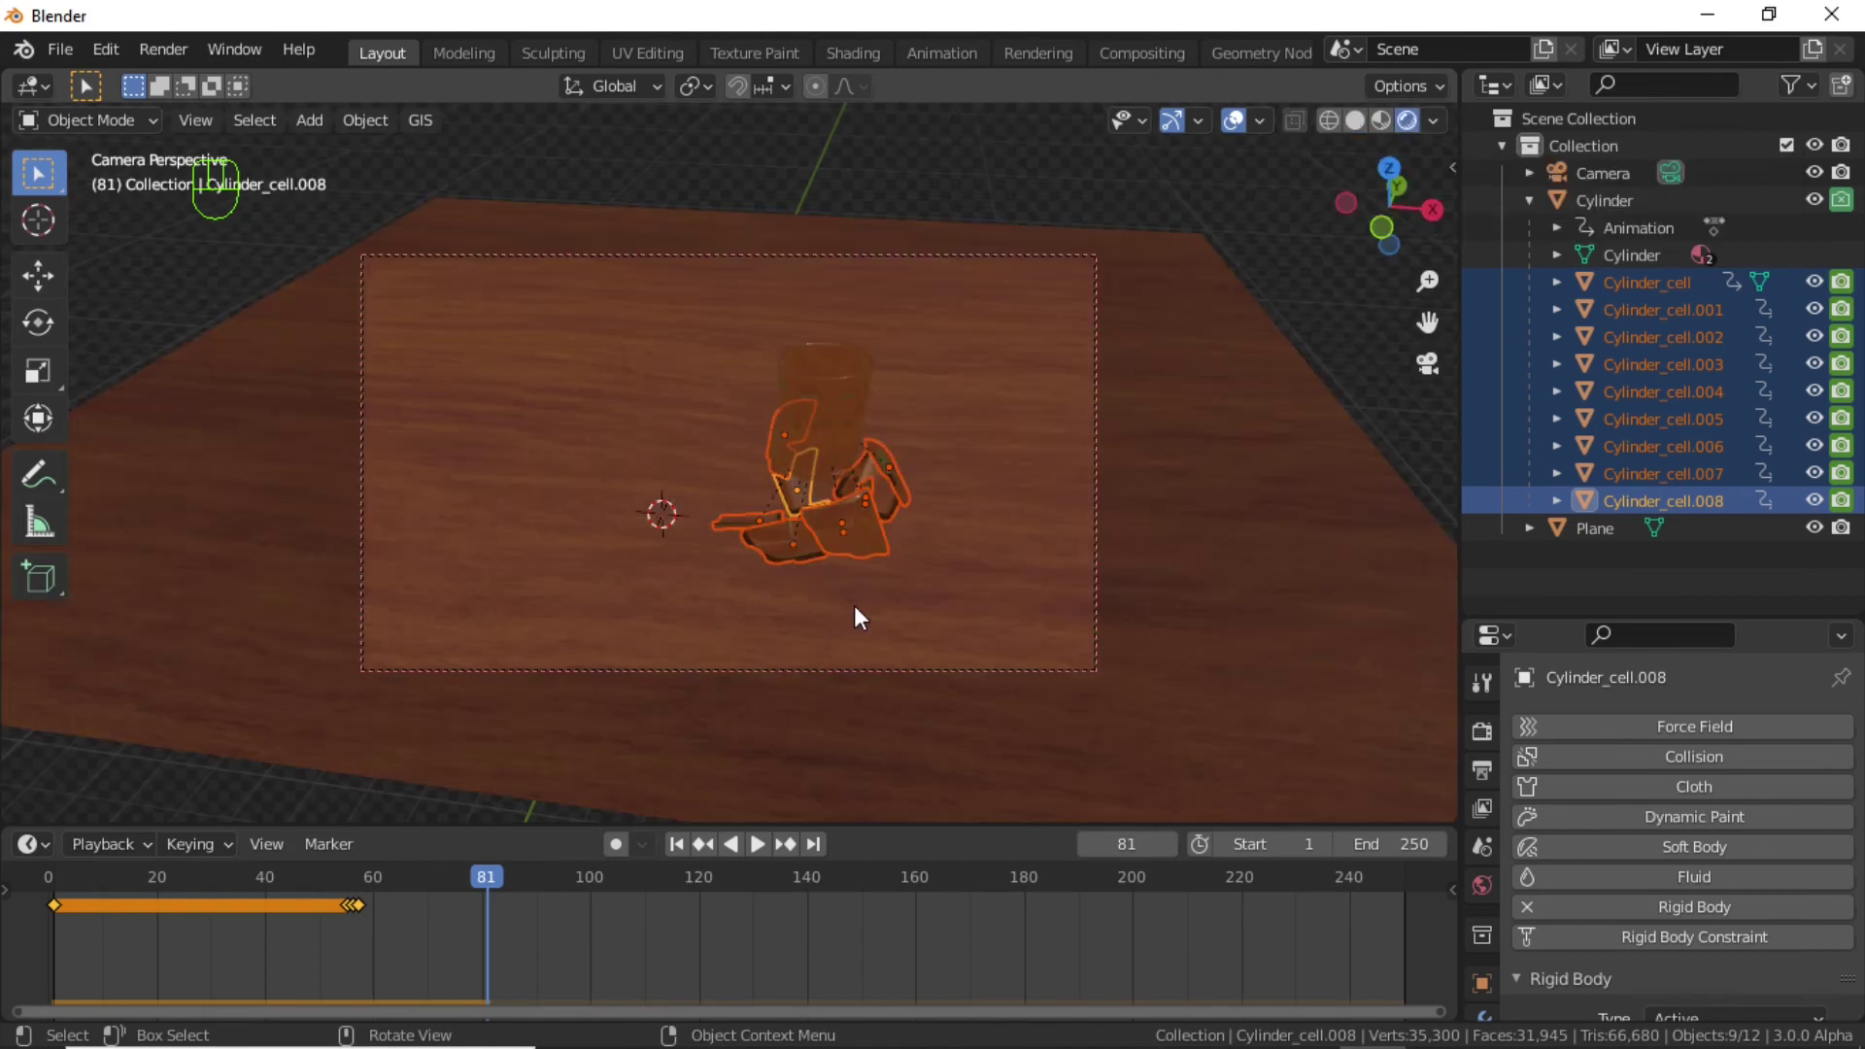
pyautogui.click(675, 843)
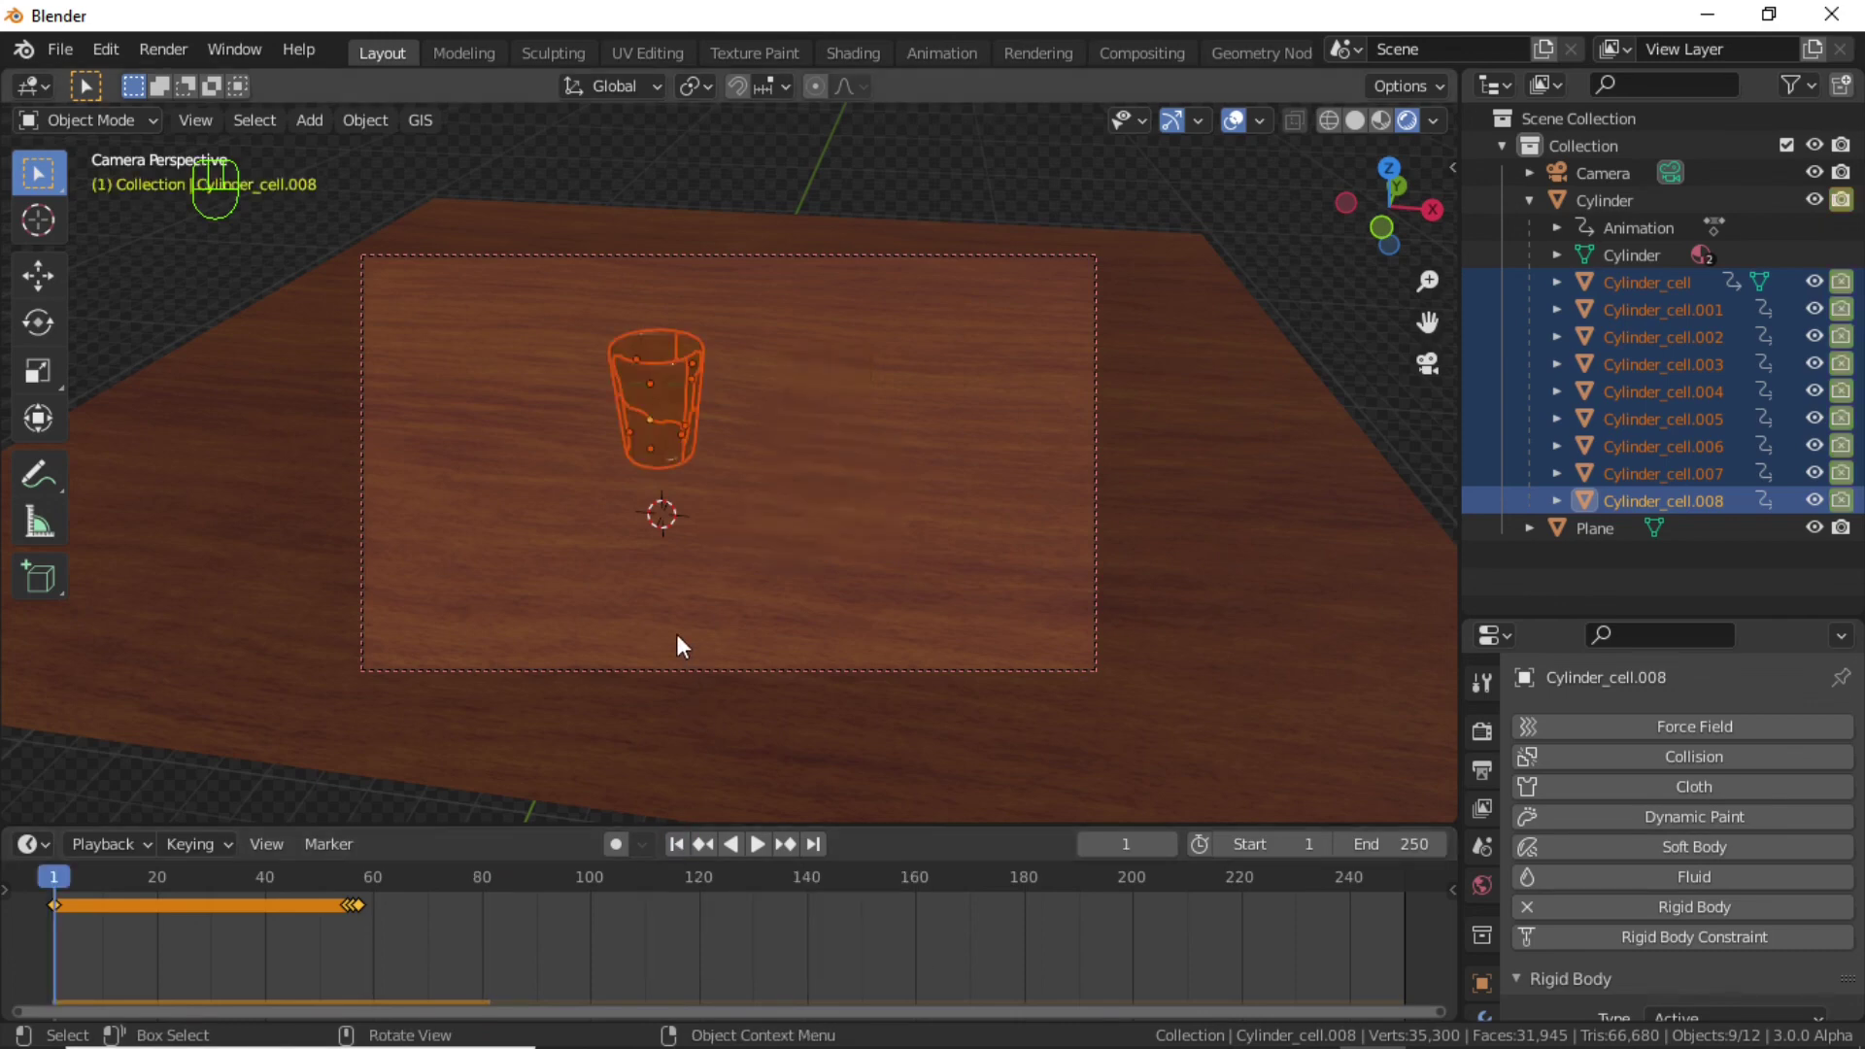
# Add an Area light at the world origin.
pyautogui.hotkey('shift', 'a')
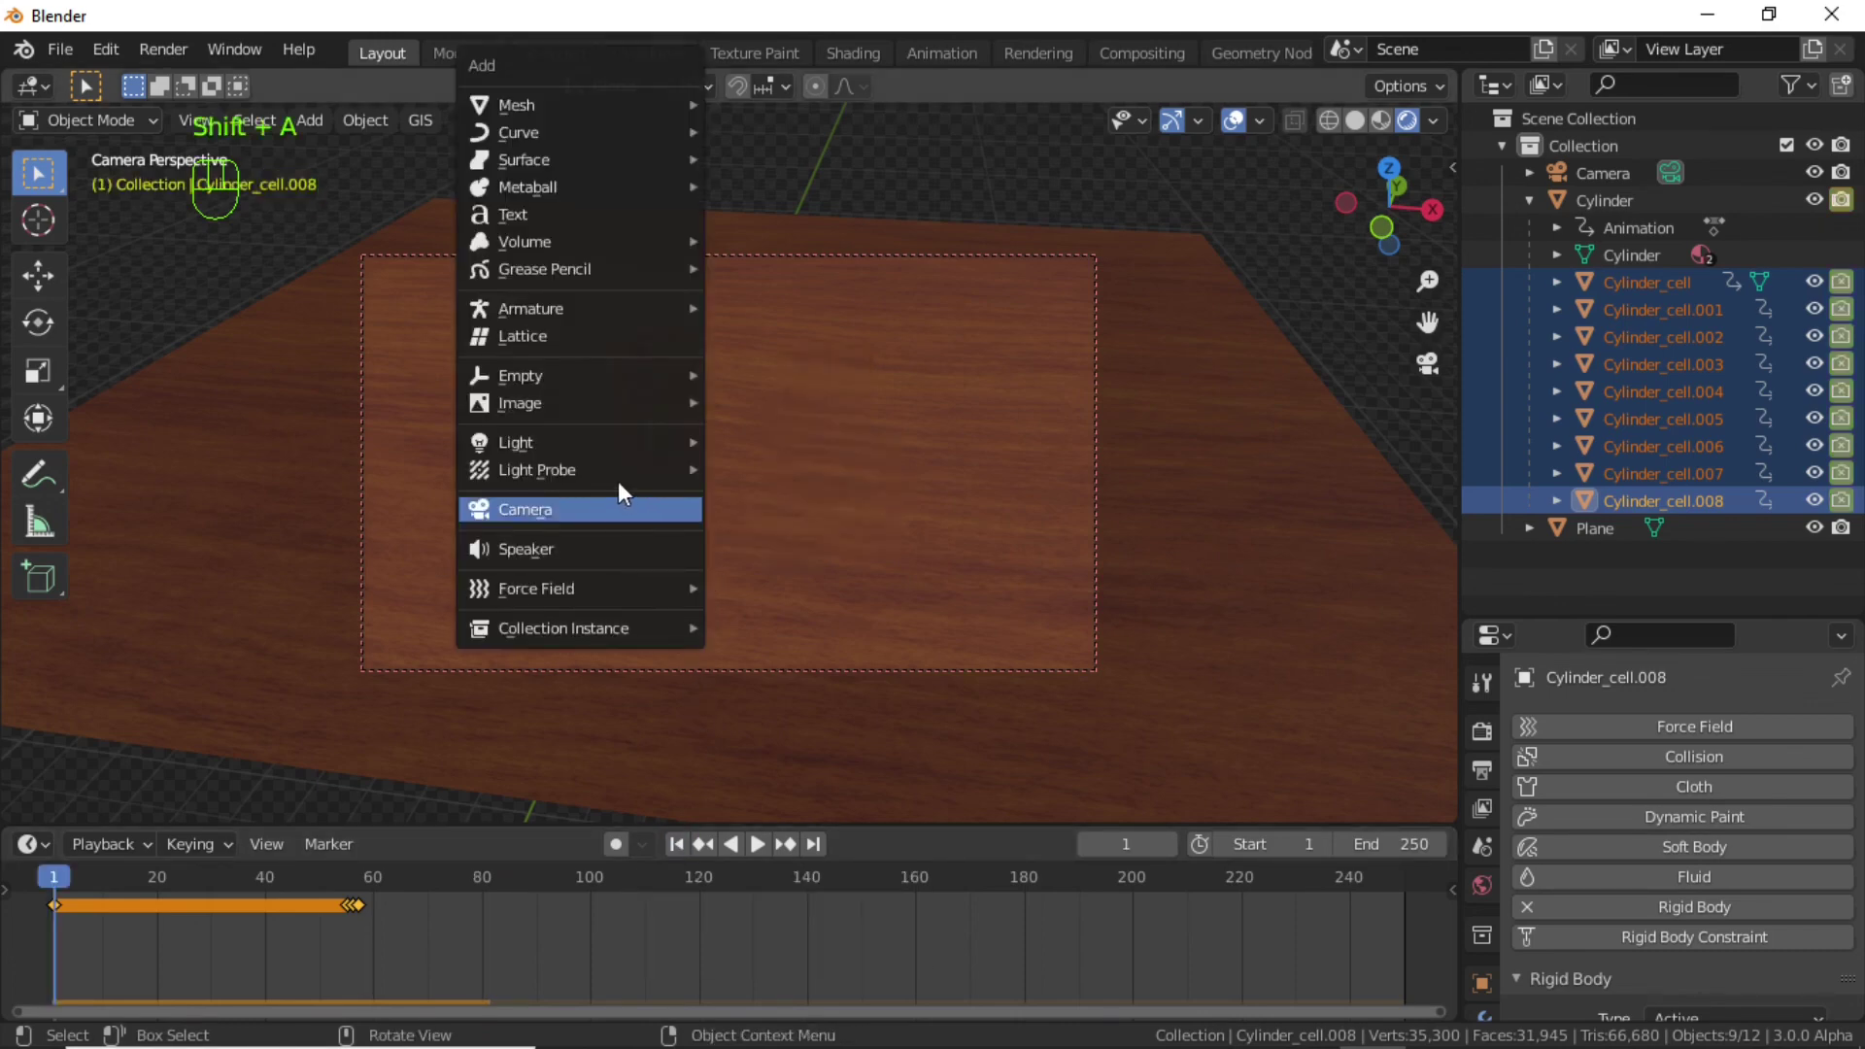
pyautogui.moveTo(580, 448)
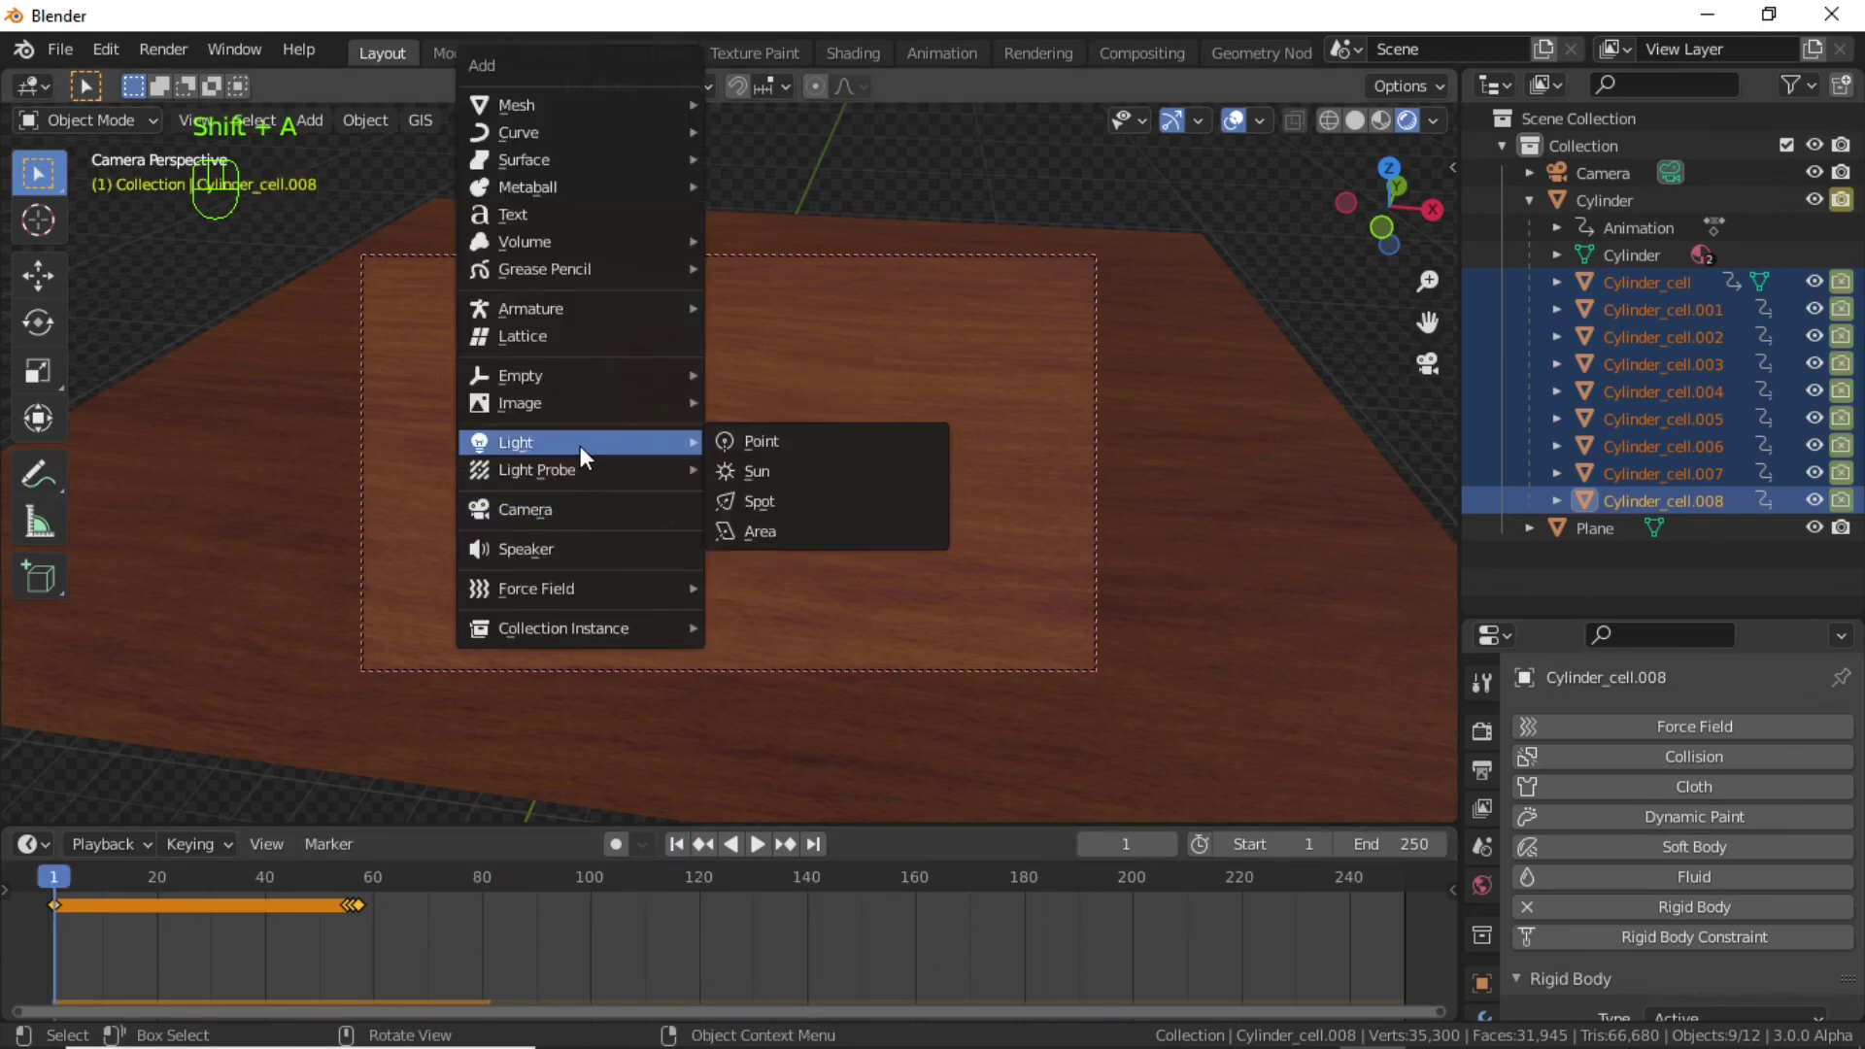
pyautogui.click(737, 531)
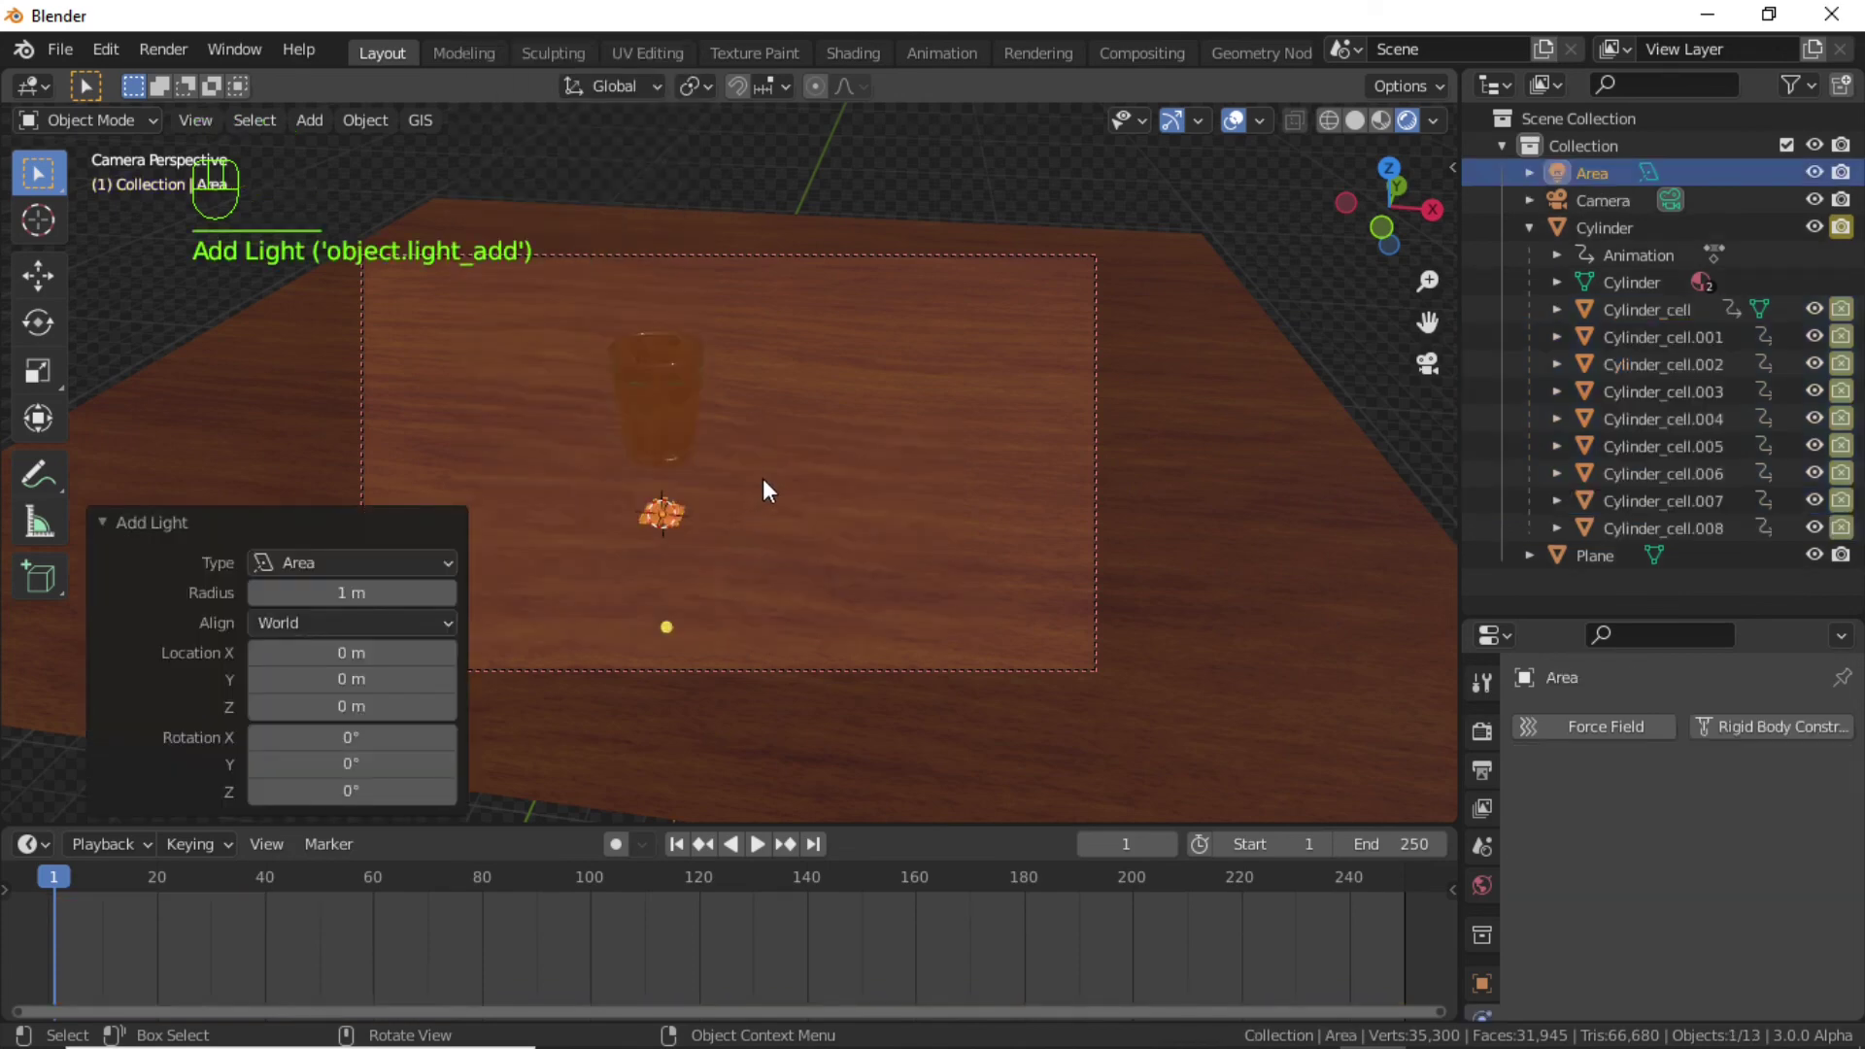
pyautogui.press('KP_0')
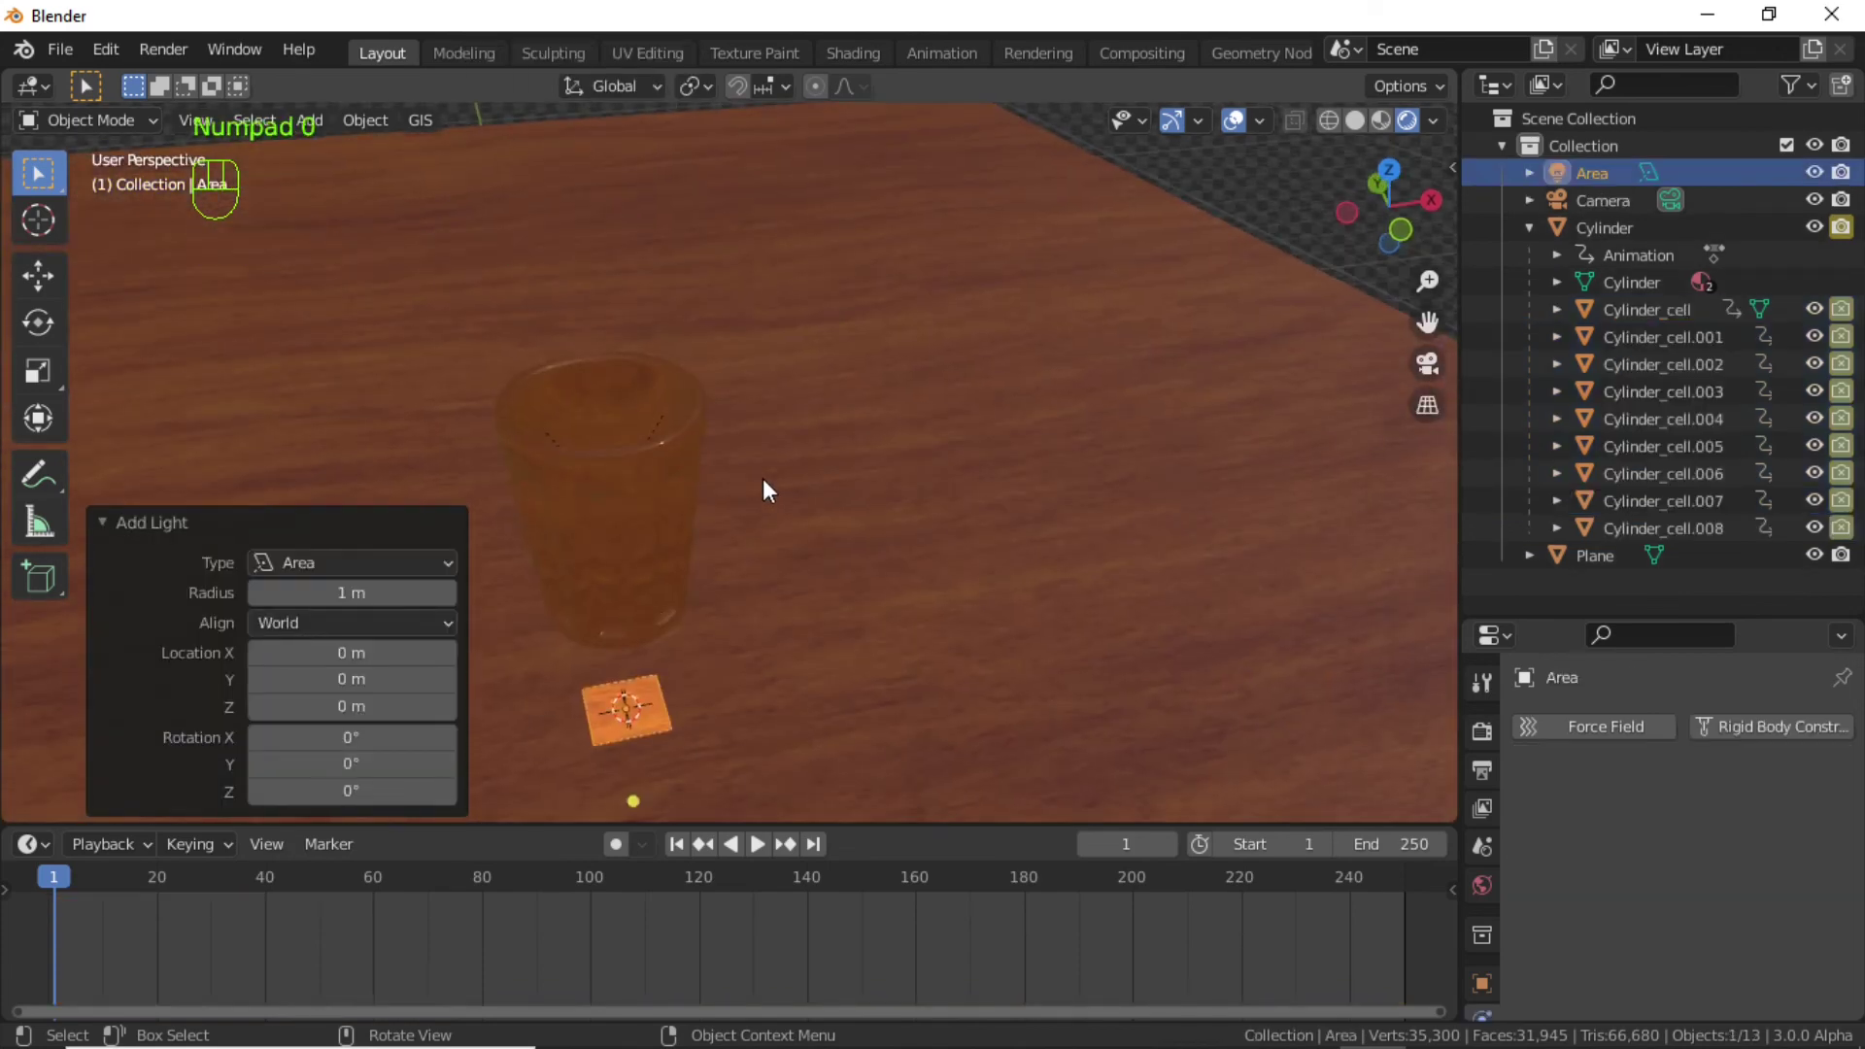
pyautogui.press('KP_1')
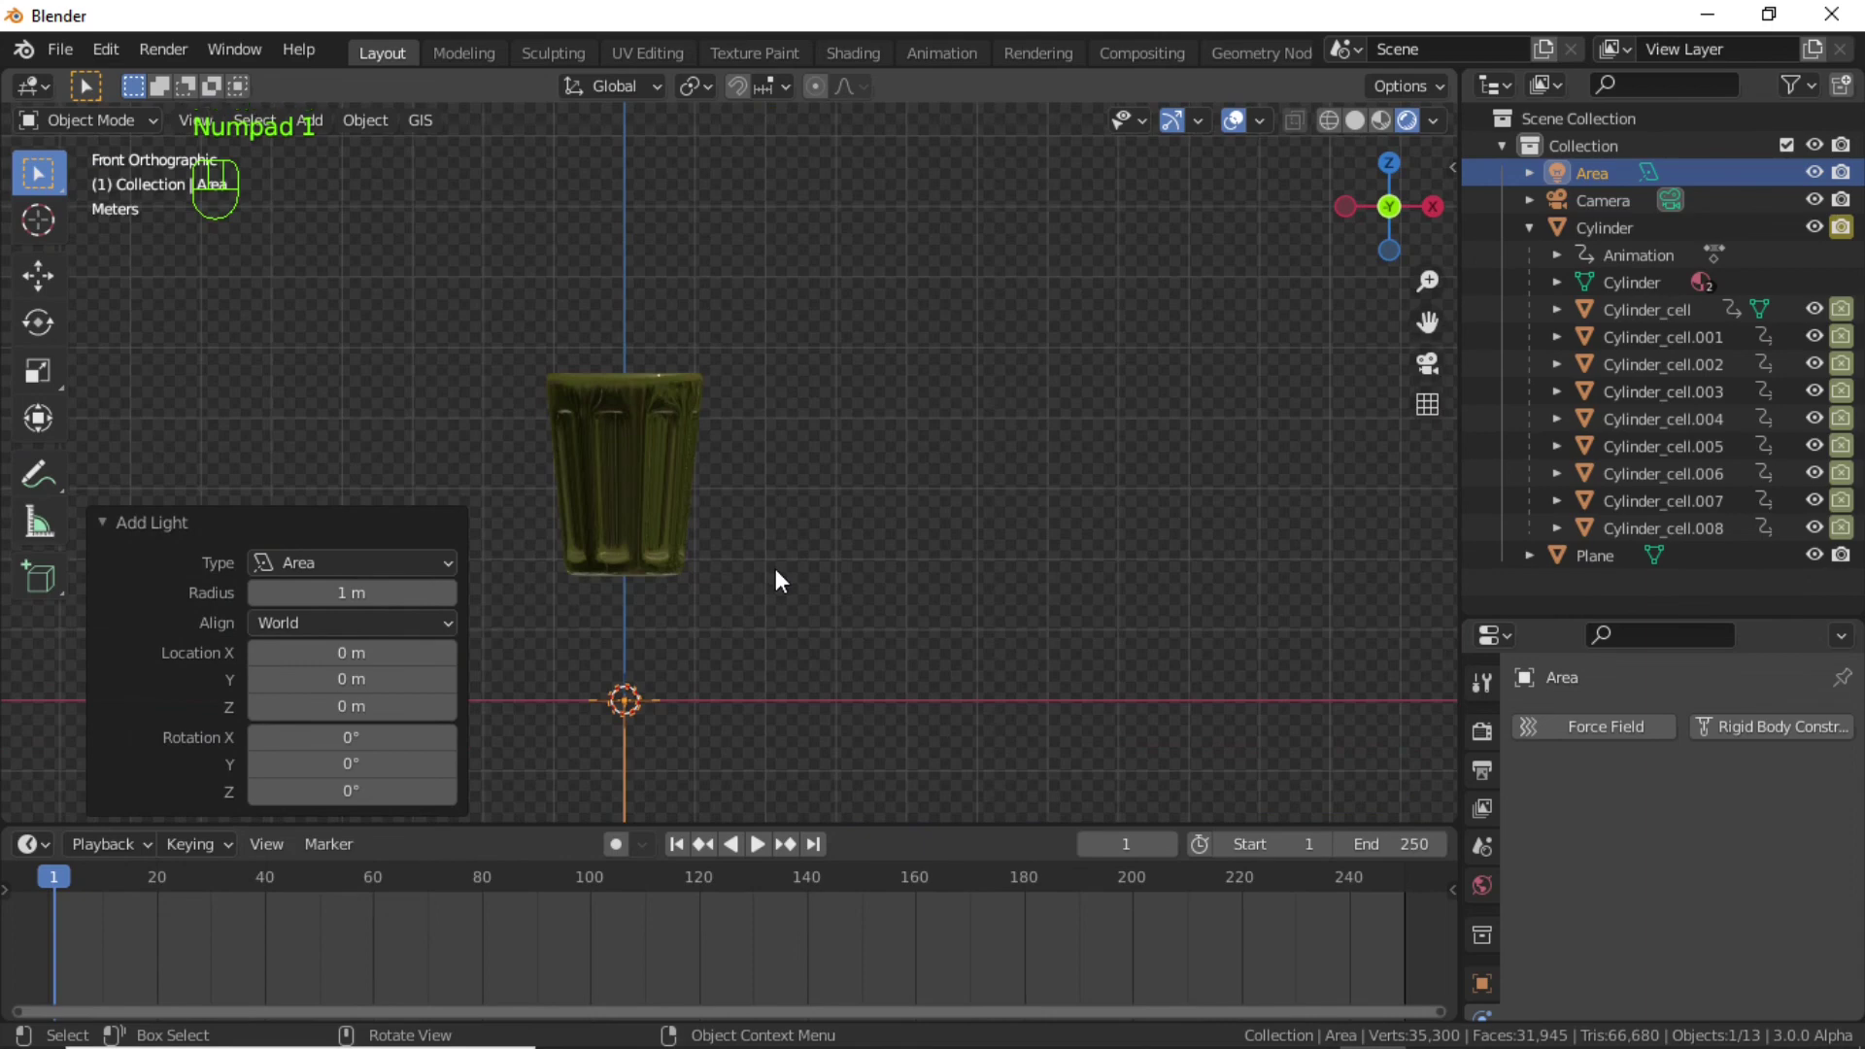
# In the front view, raise the area light above the glass, shift it about 6.14 m along X and rotate it about 46° towards the glass.
pyautogui.press('g')
pyautogui.press('z')
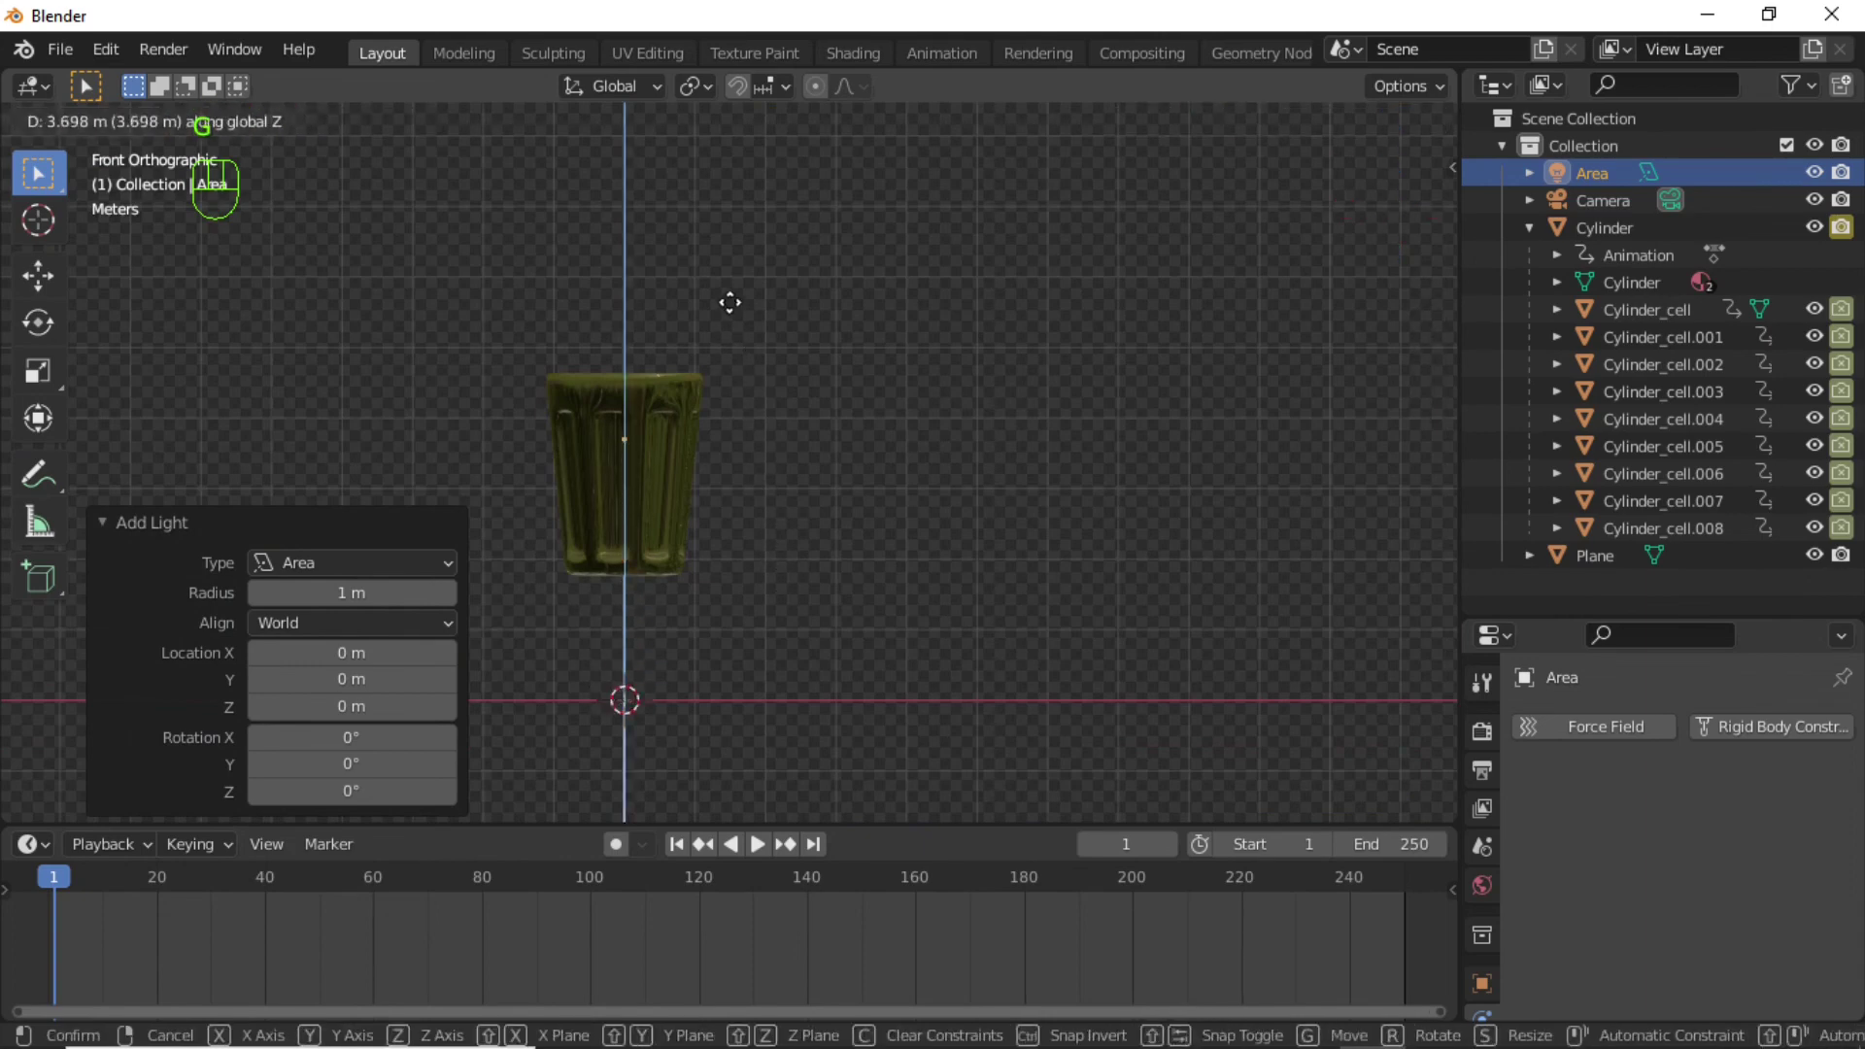
pyautogui.click(733, 214)
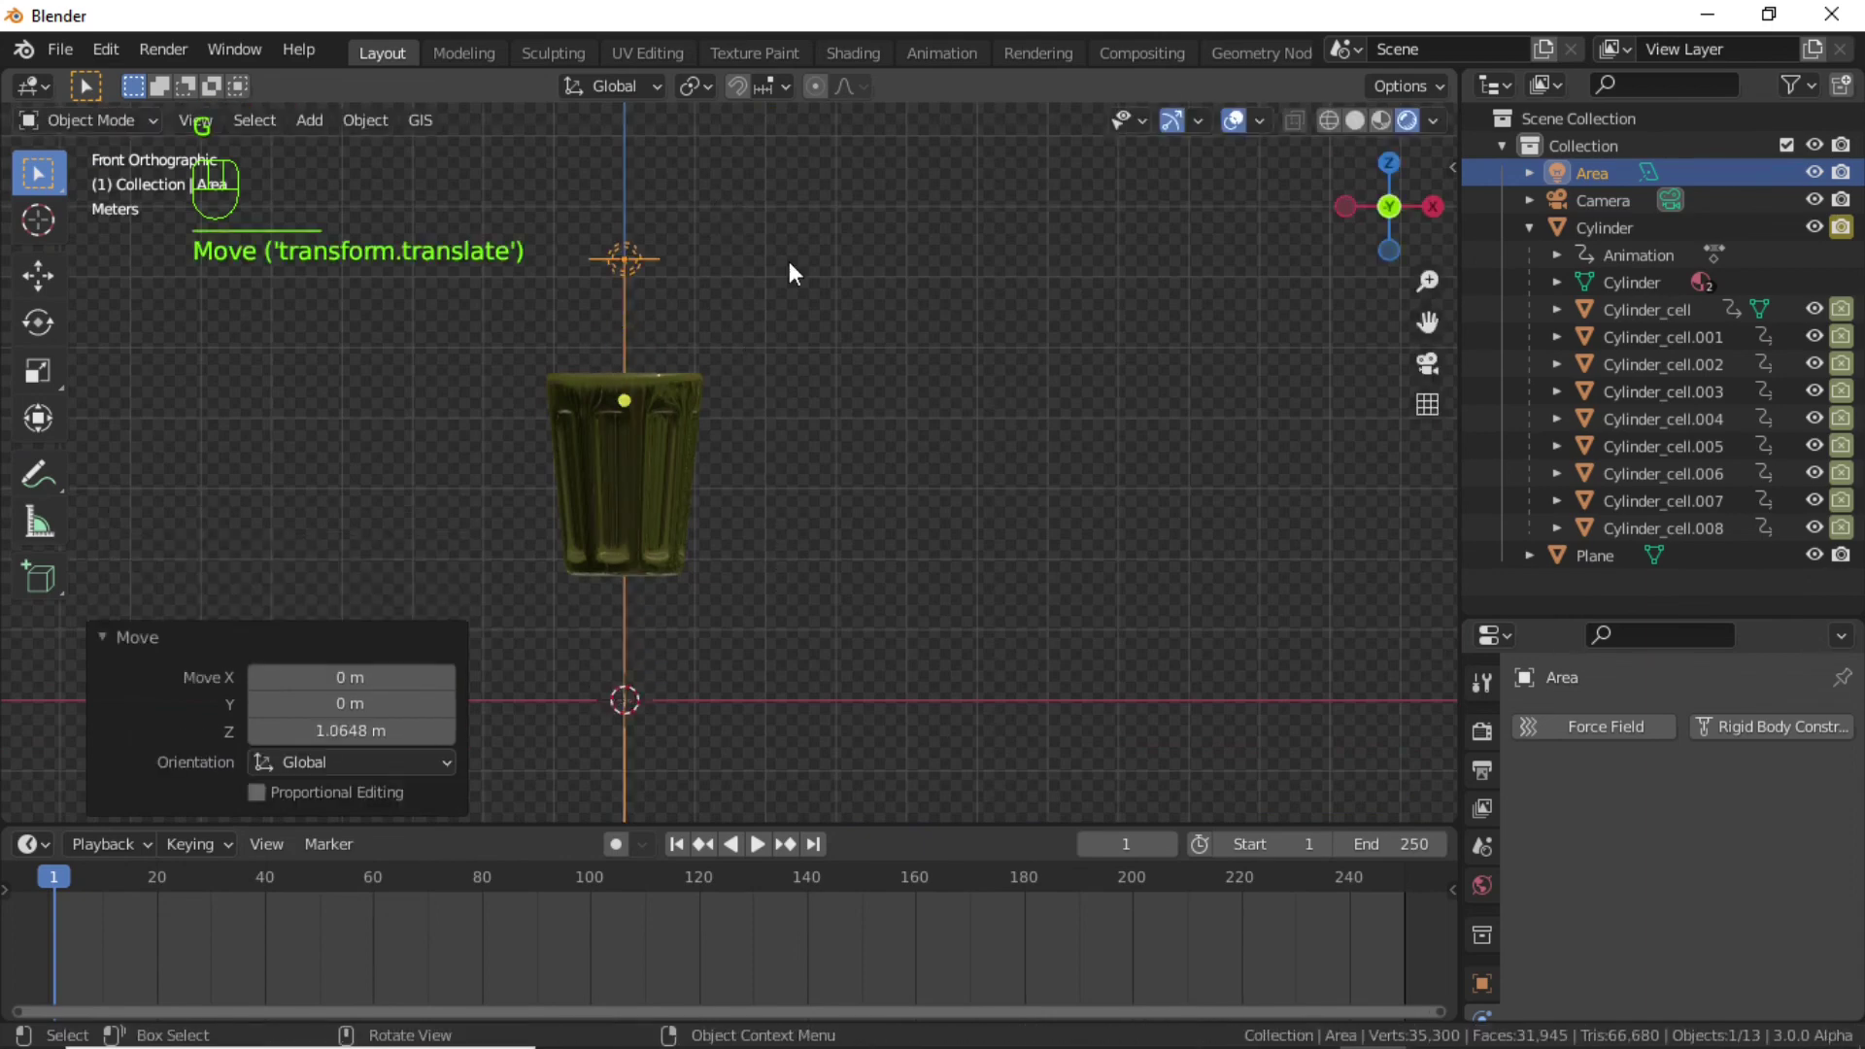
pyautogui.press('g')
pyautogui.press('x')
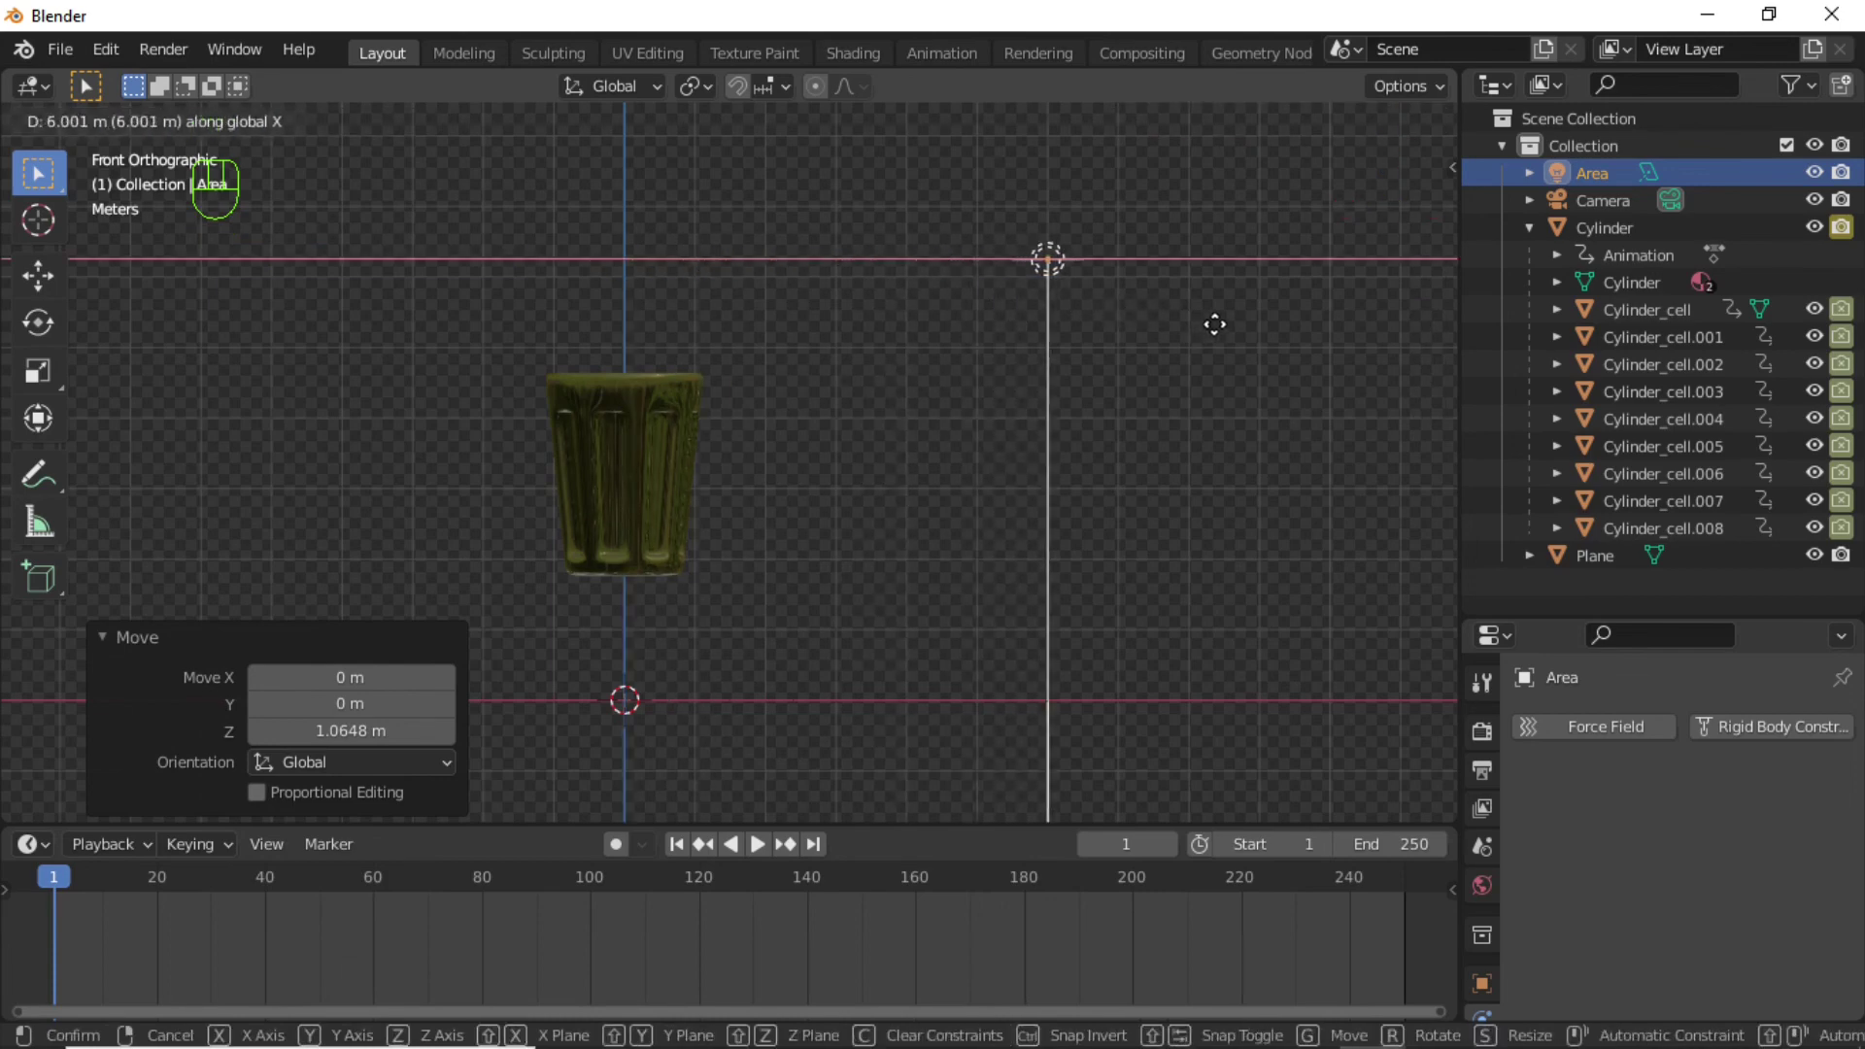
pyautogui.click(1226, 336)
pyautogui.press('r')
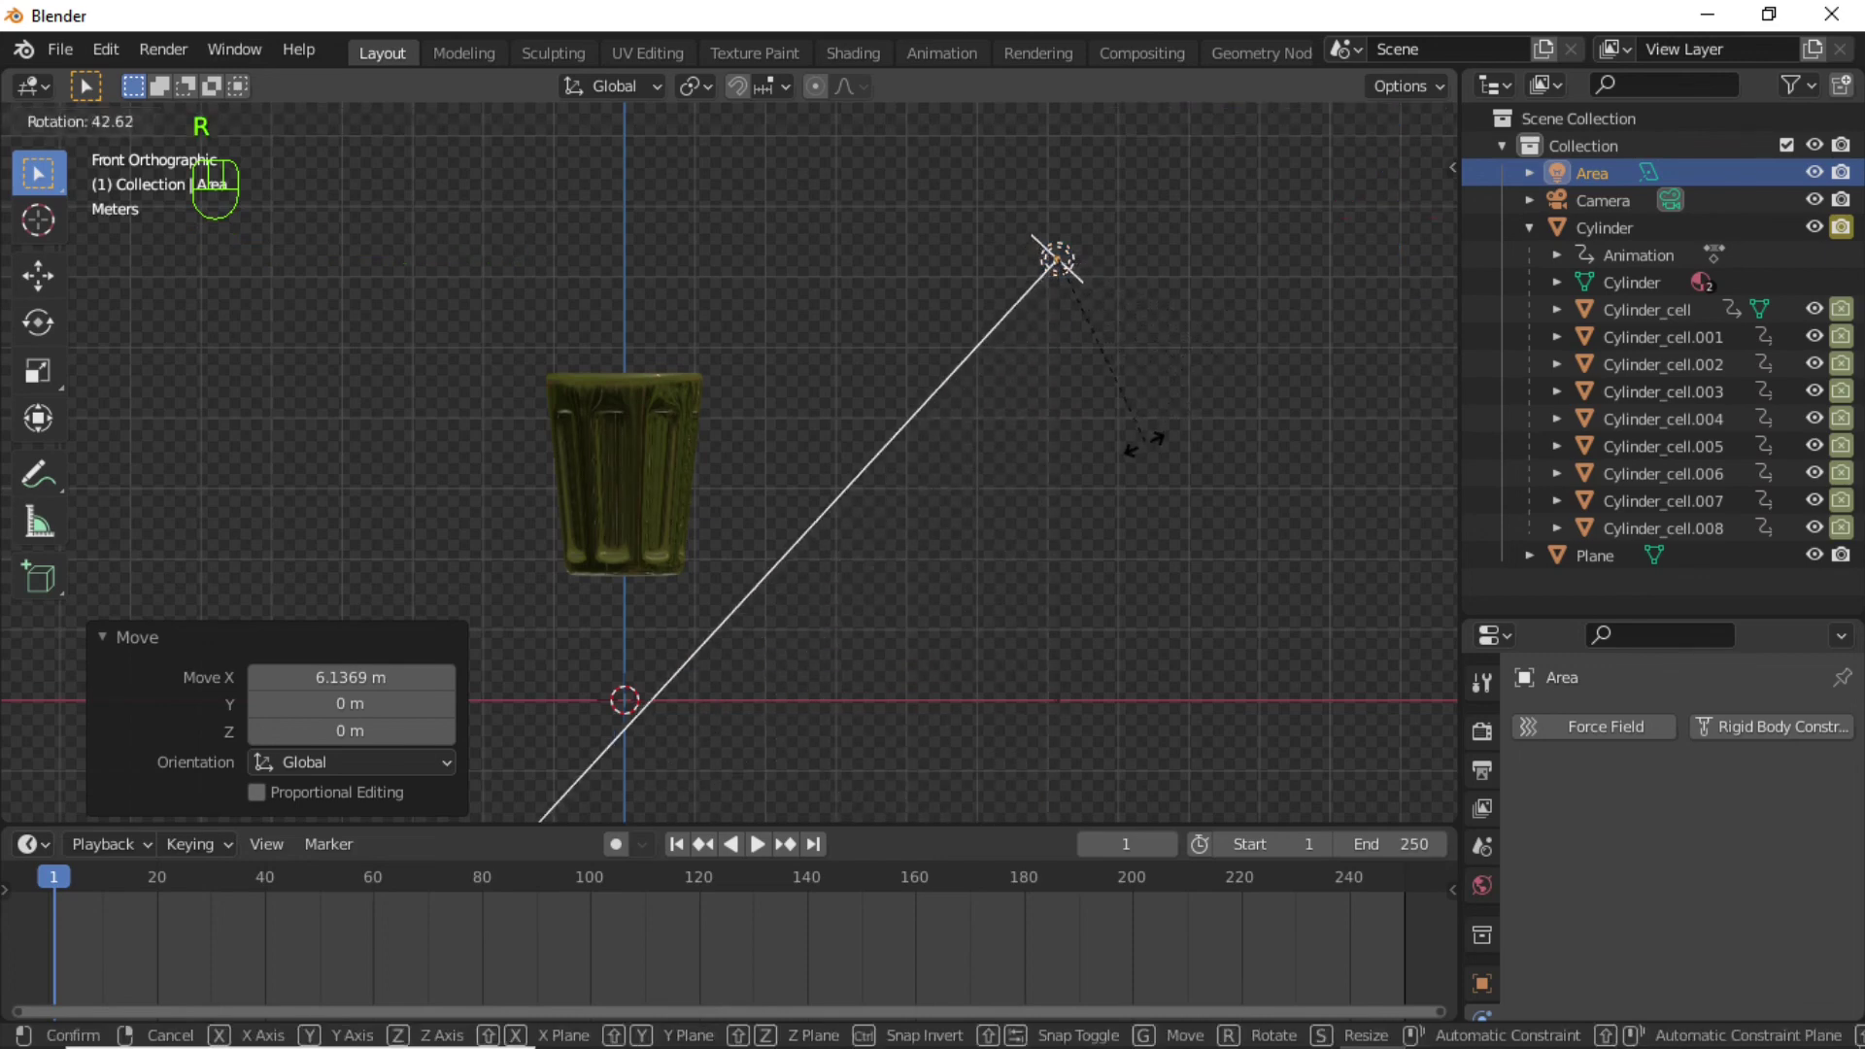
pyautogui.click(1139, 456)
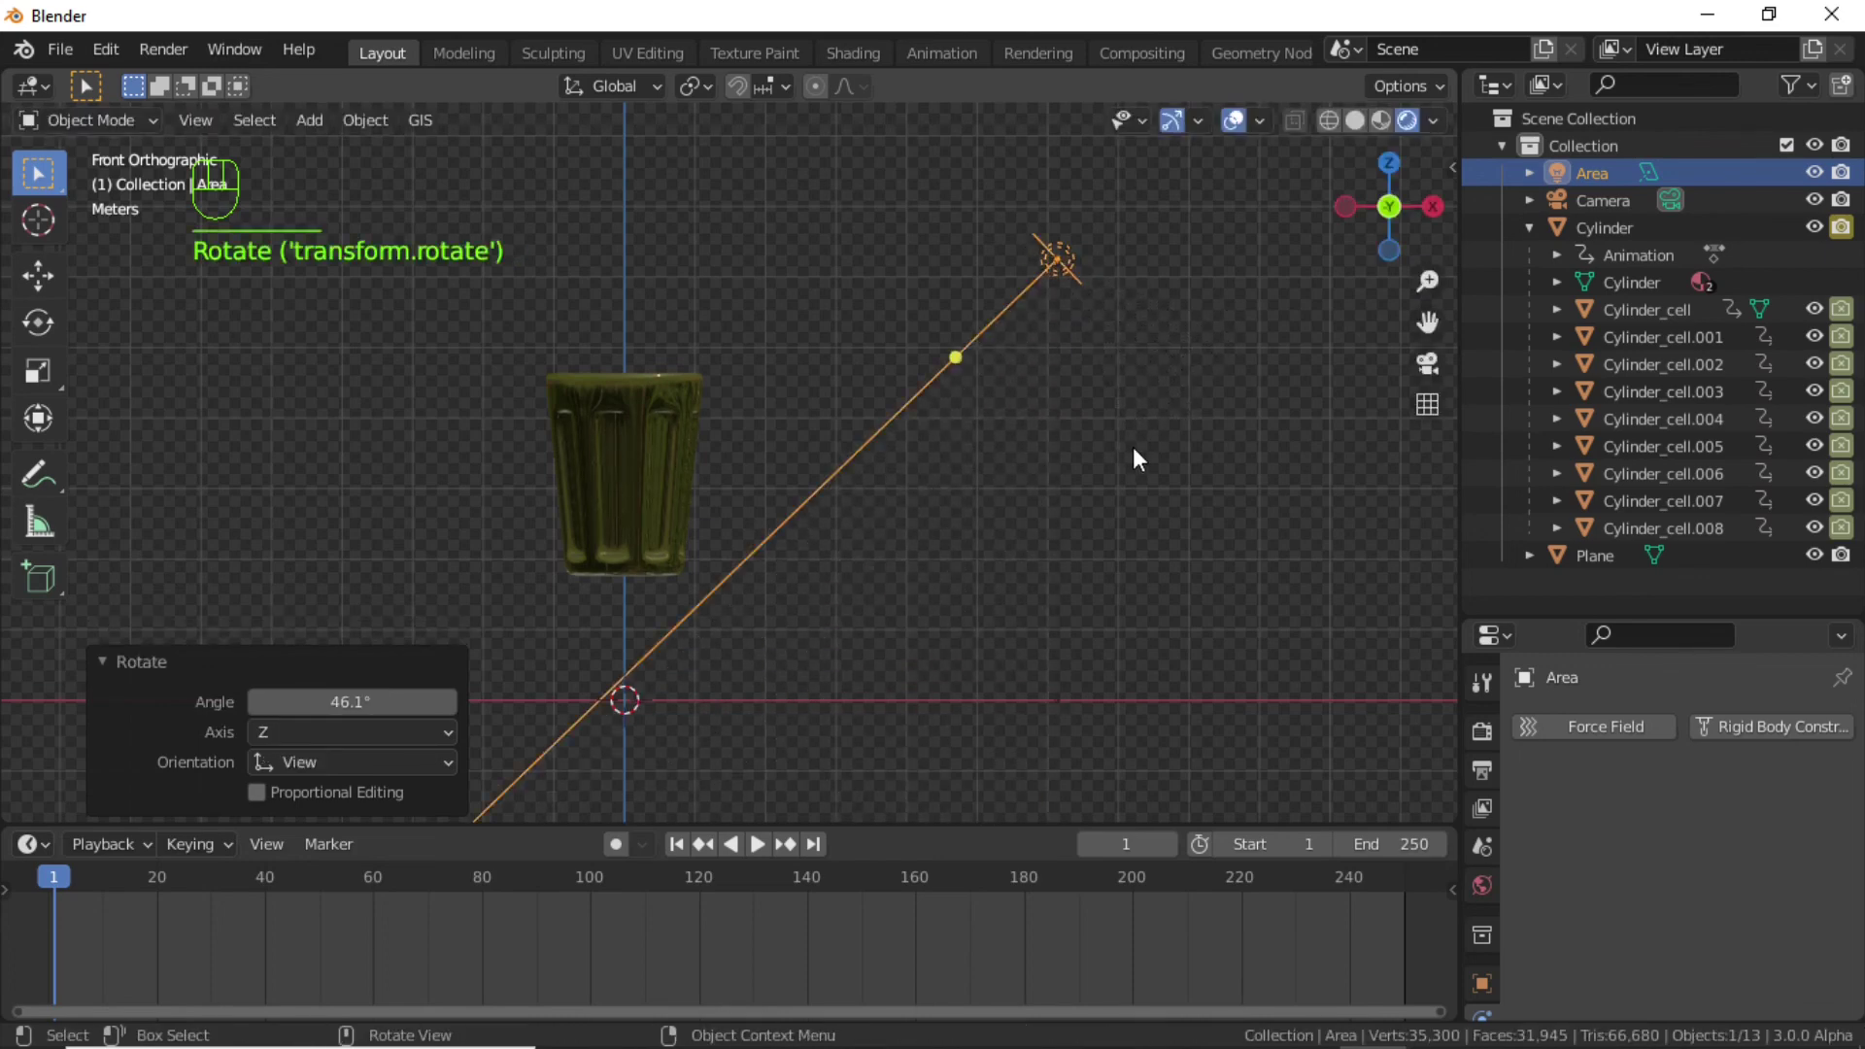
# Looking through the camera, raise the area light's power to about 386 W.
pyautogui.press('KP_0')
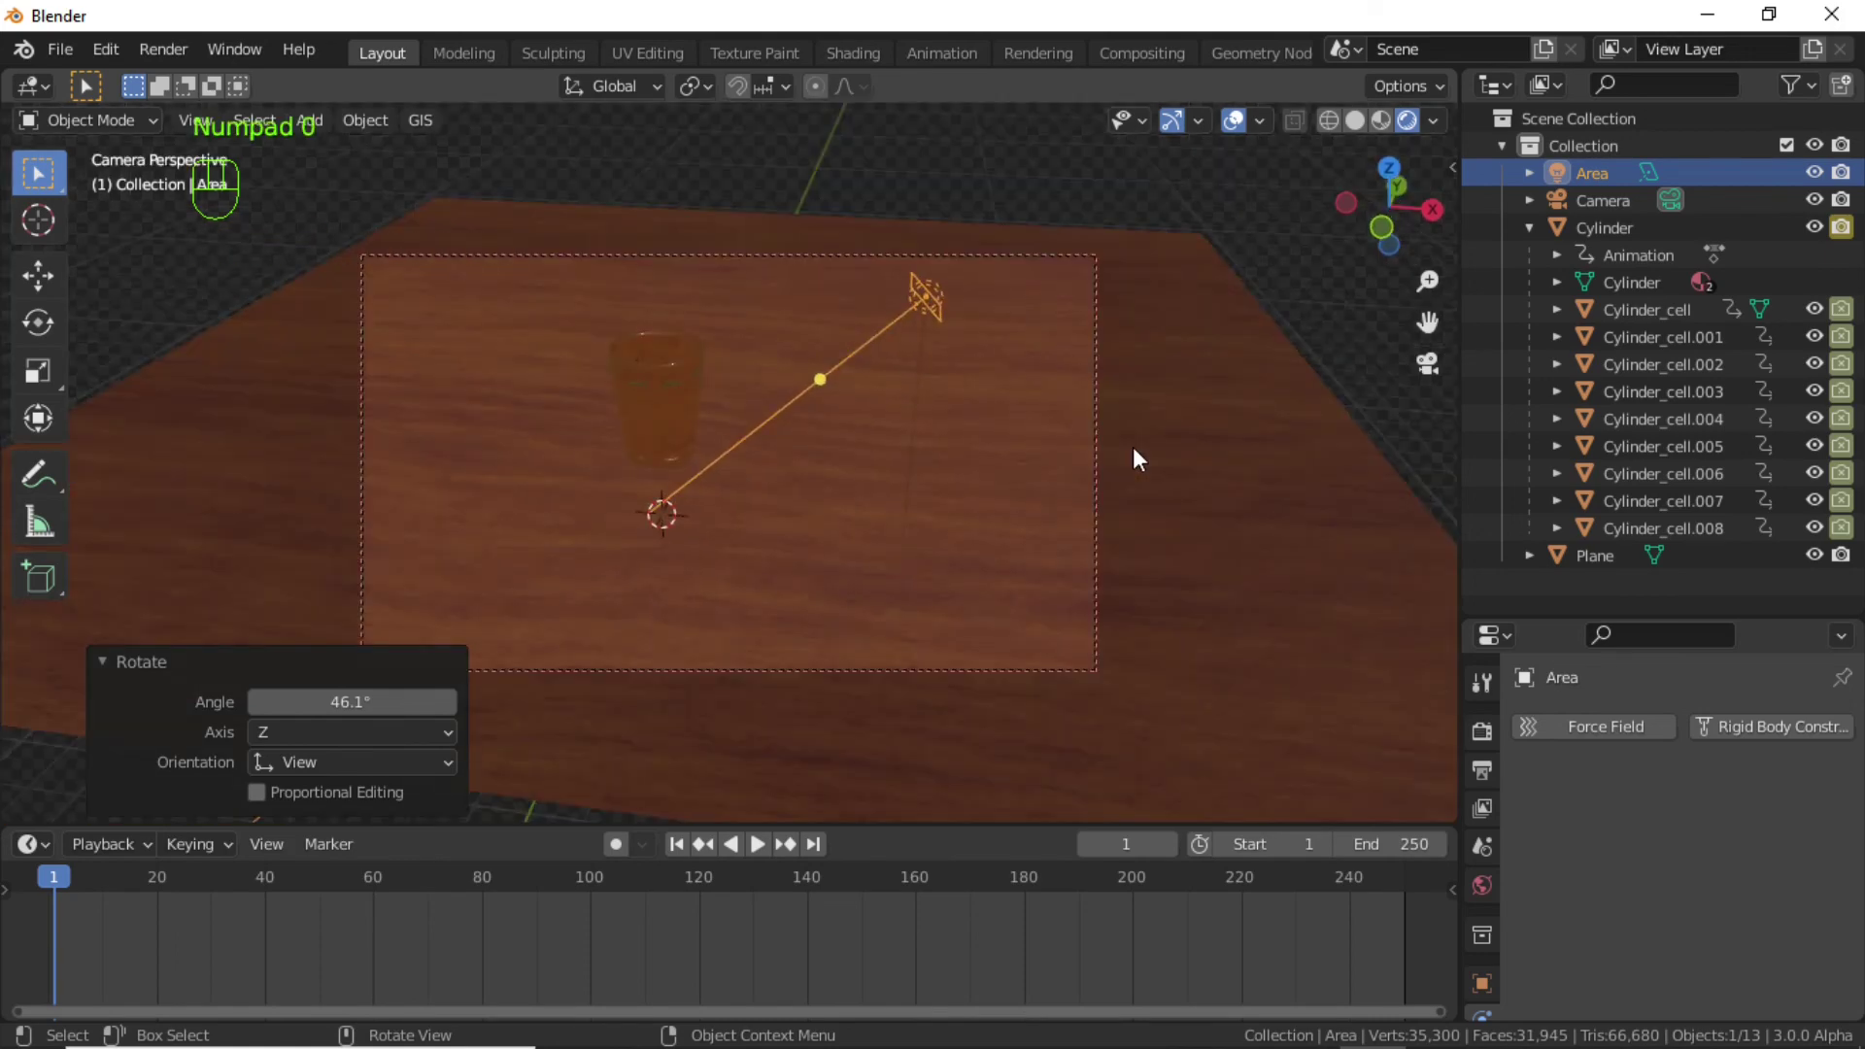
pyautogui.moveTo(1506, 618); pyautogui.dragTo(1505, 417)
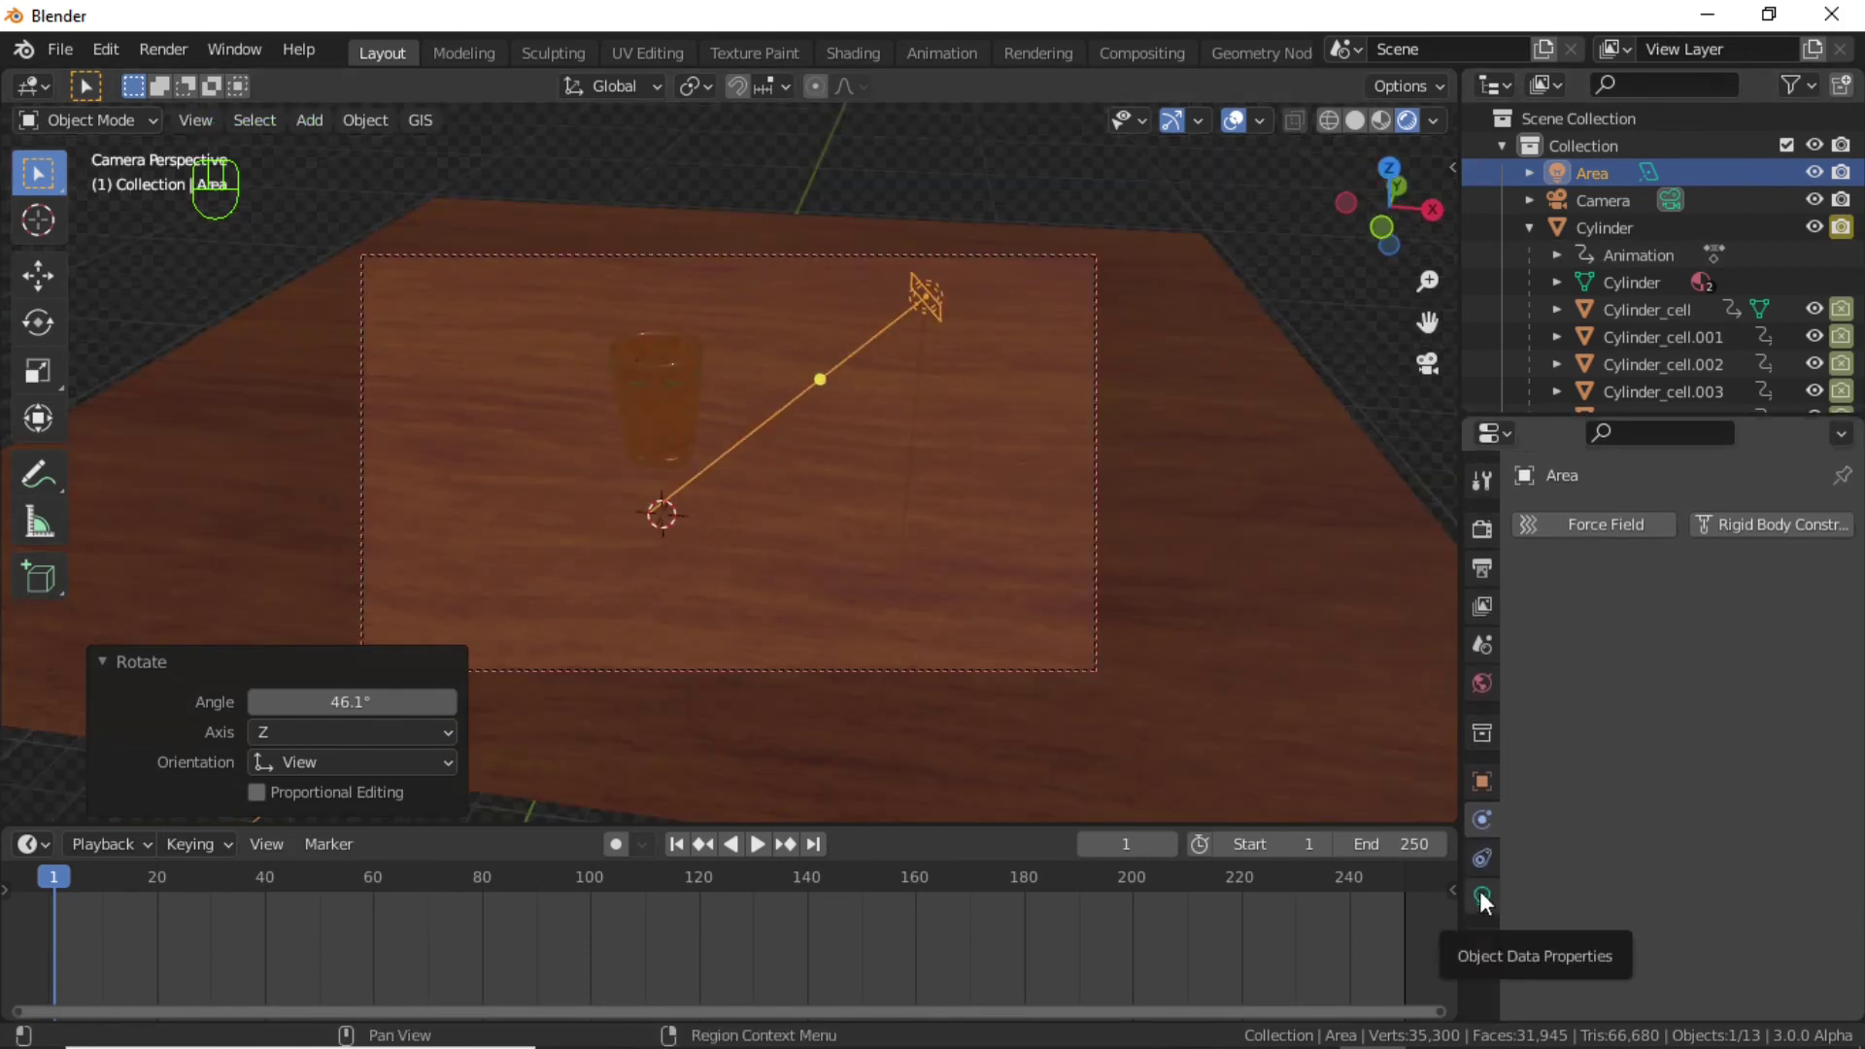
pyautogui.click(1482, 897)
pyautogui.moveTo(1709, 703); pyautogui.dragTo(1817, 703)
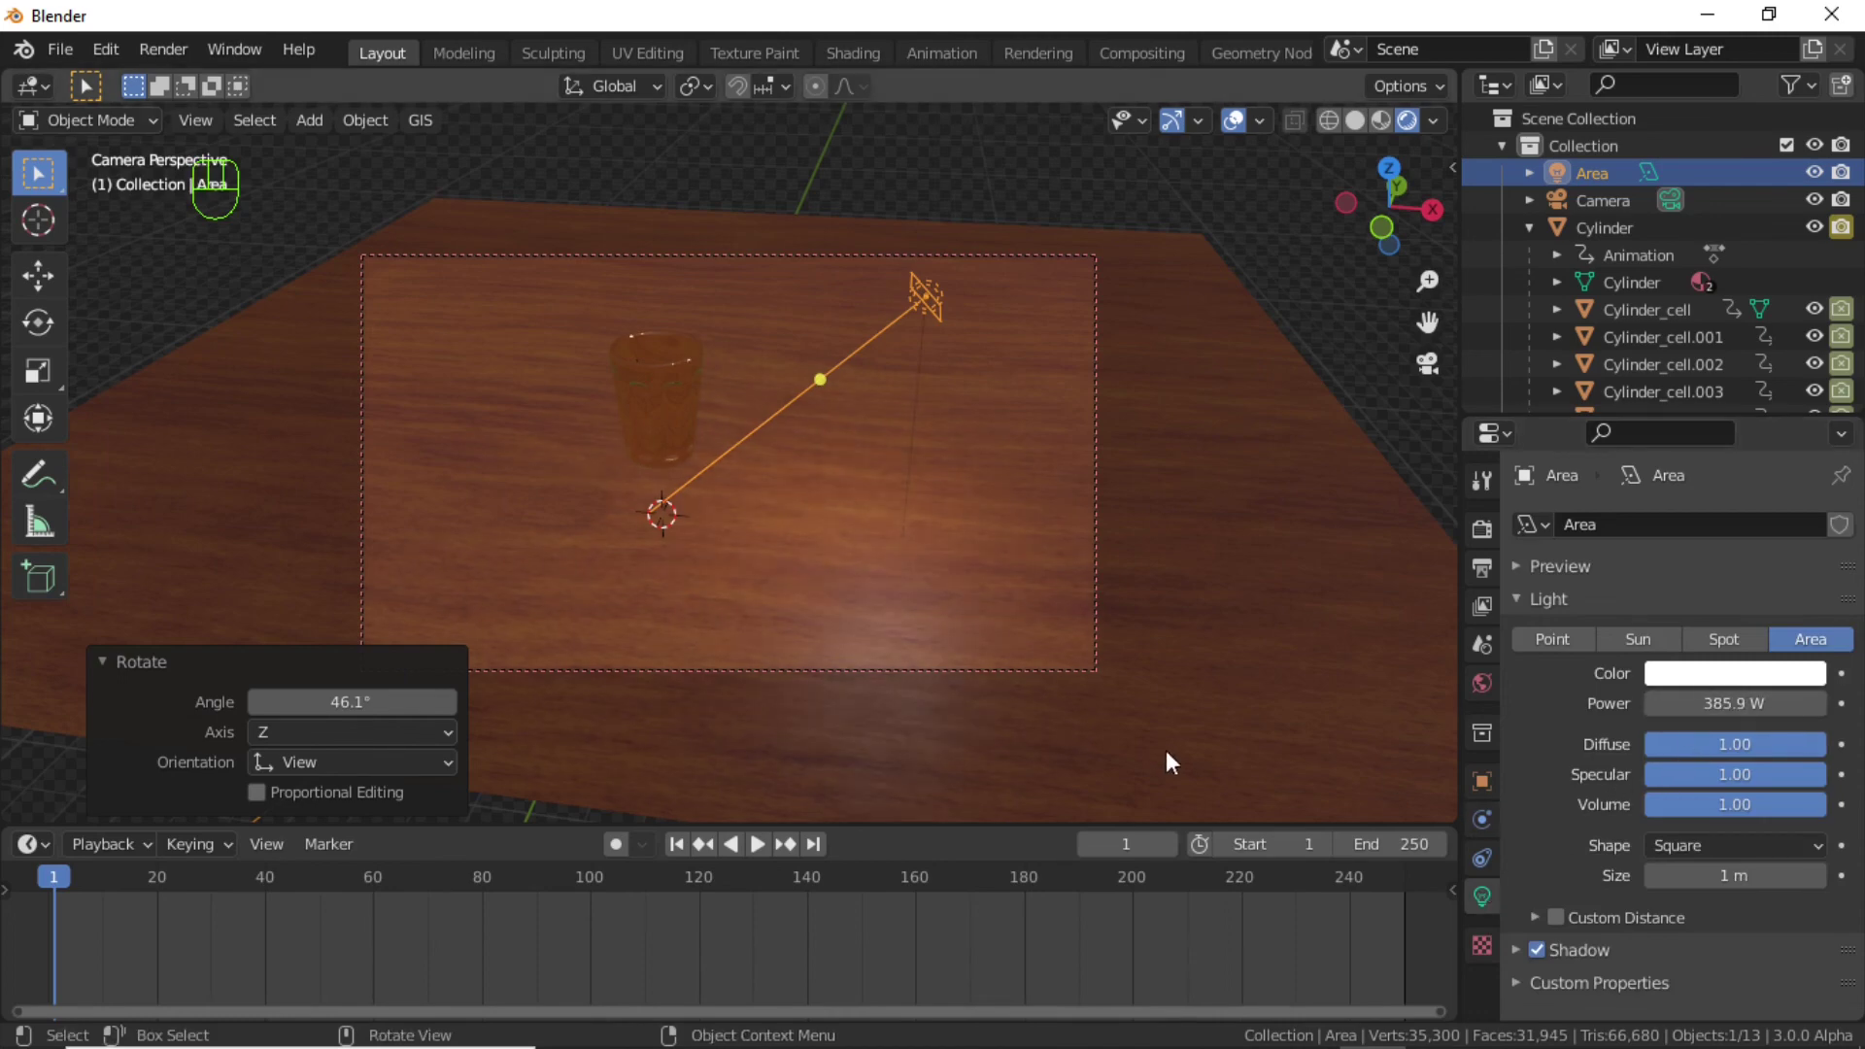
# Rotate the area light about 9.7° further in the camera view and play the animation to frame 107 to check the lighting.
pyautogui.press('r')
pyautogui.click(910, 552)
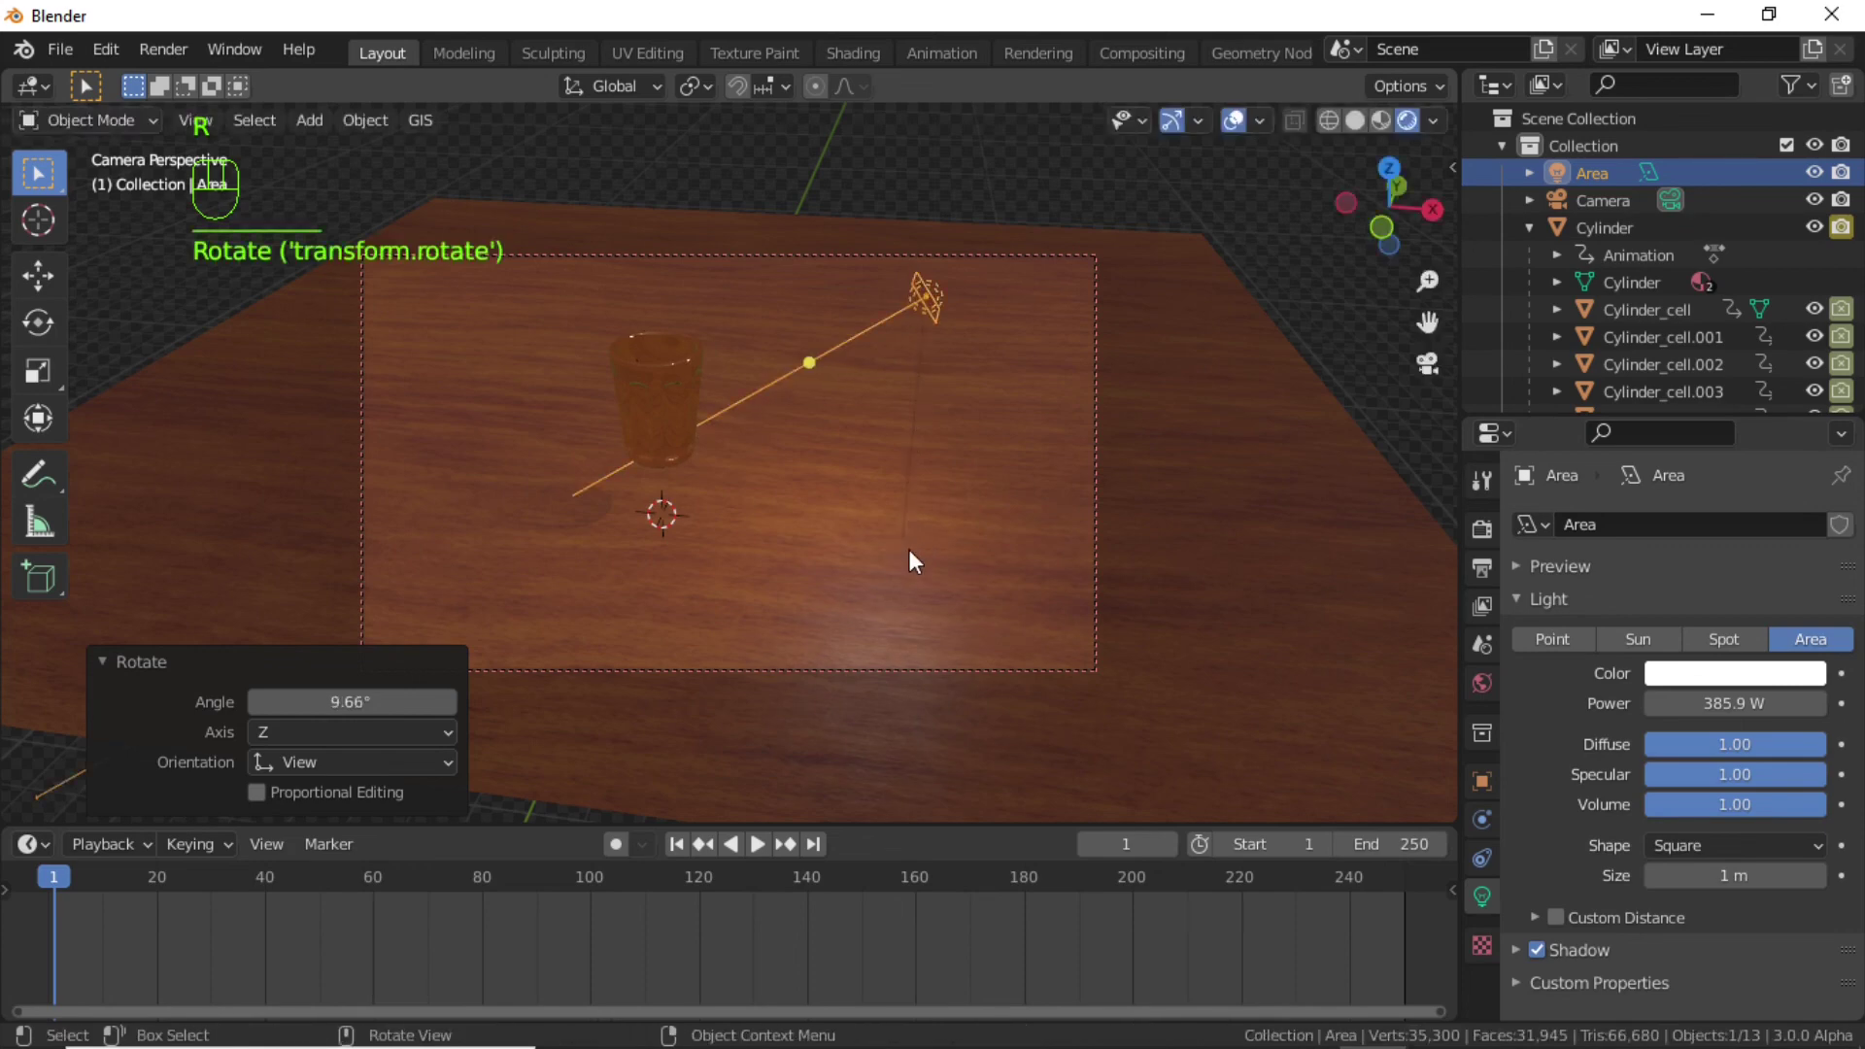
pyautogui.press('space')
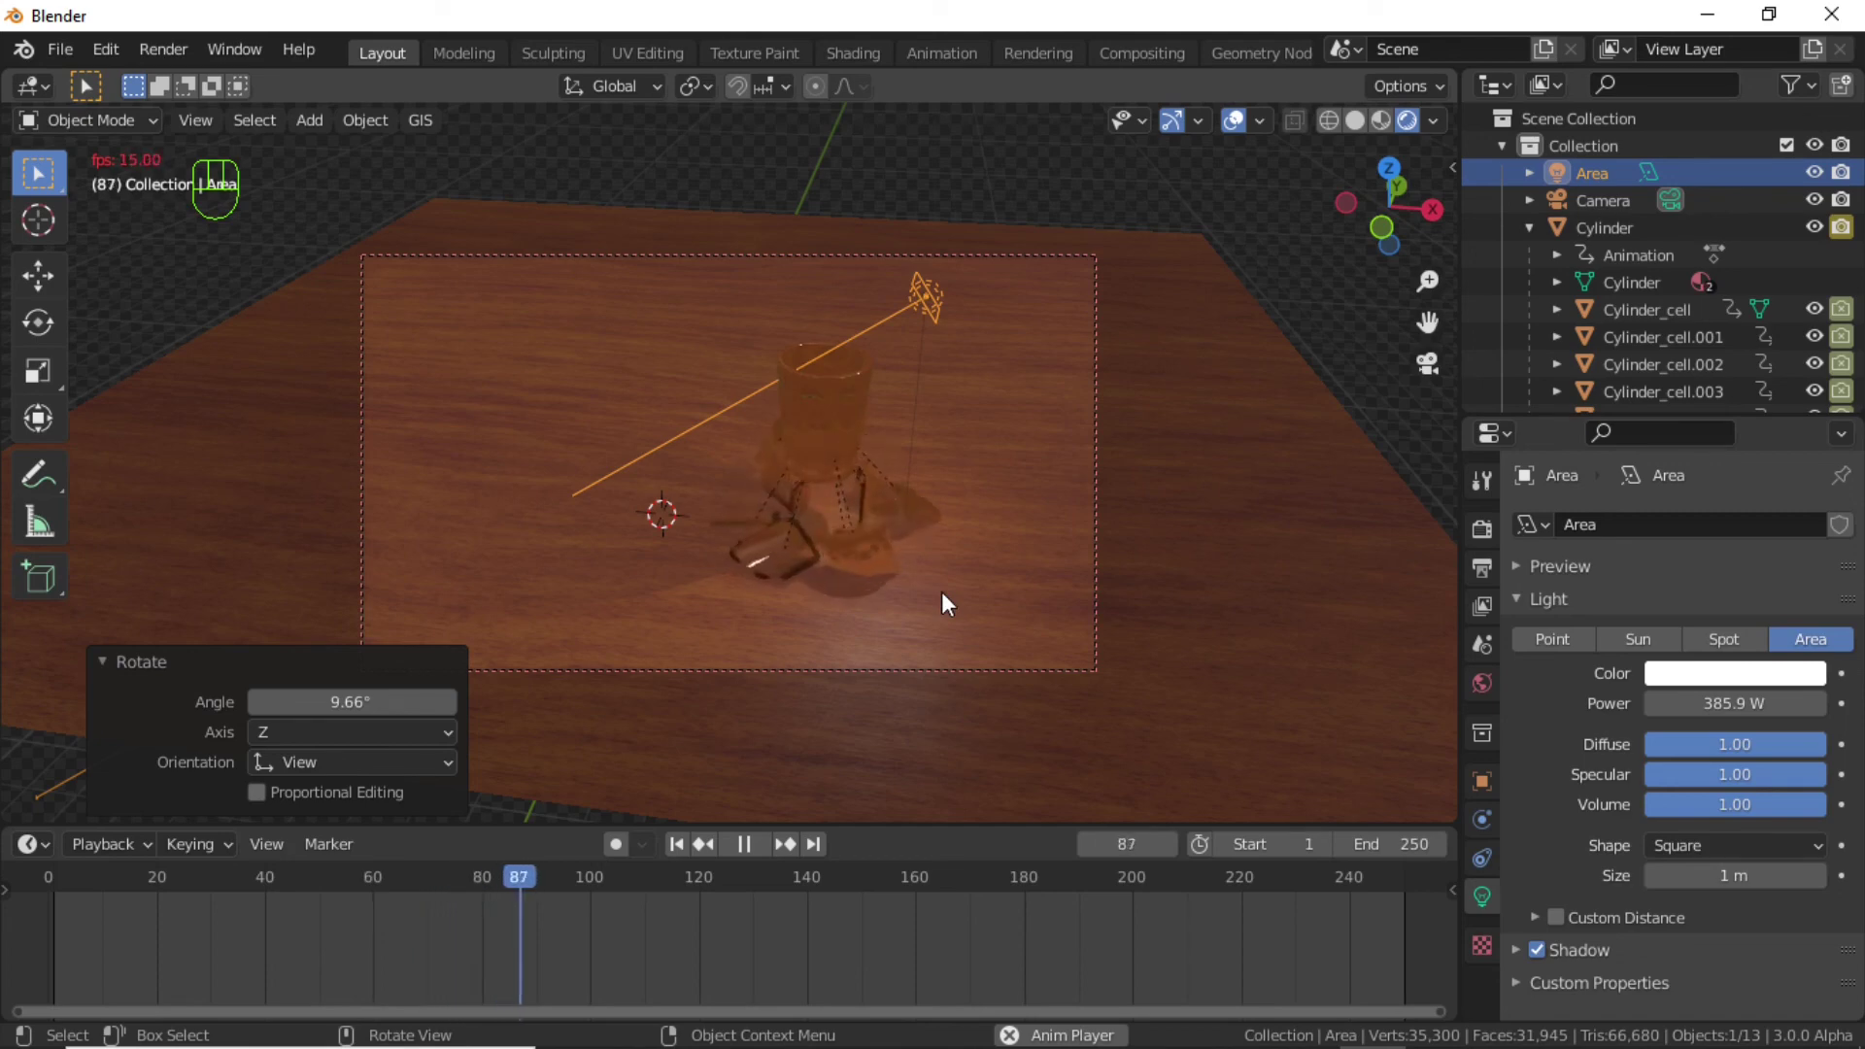
pyautogui.press('space')
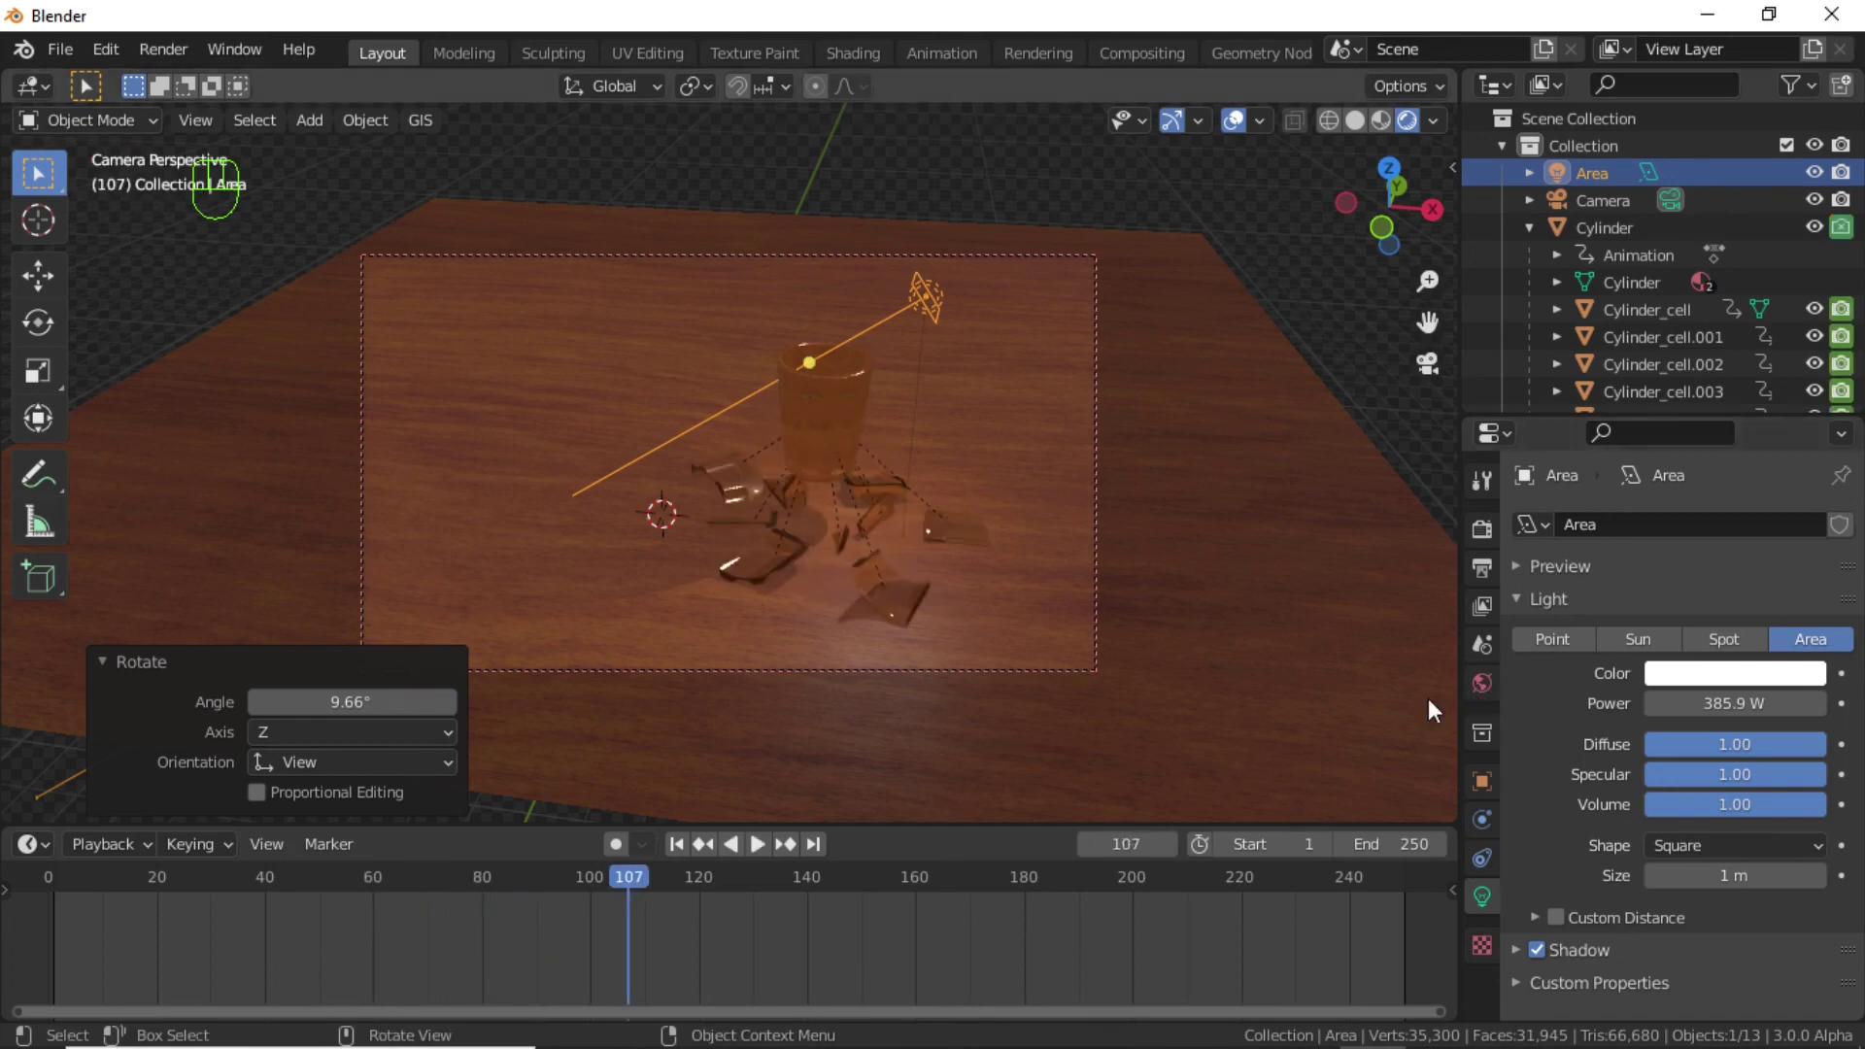
# Bake all dynamics from the scene's Rigid Body World cache.
pyautogui.click(1486, 650)
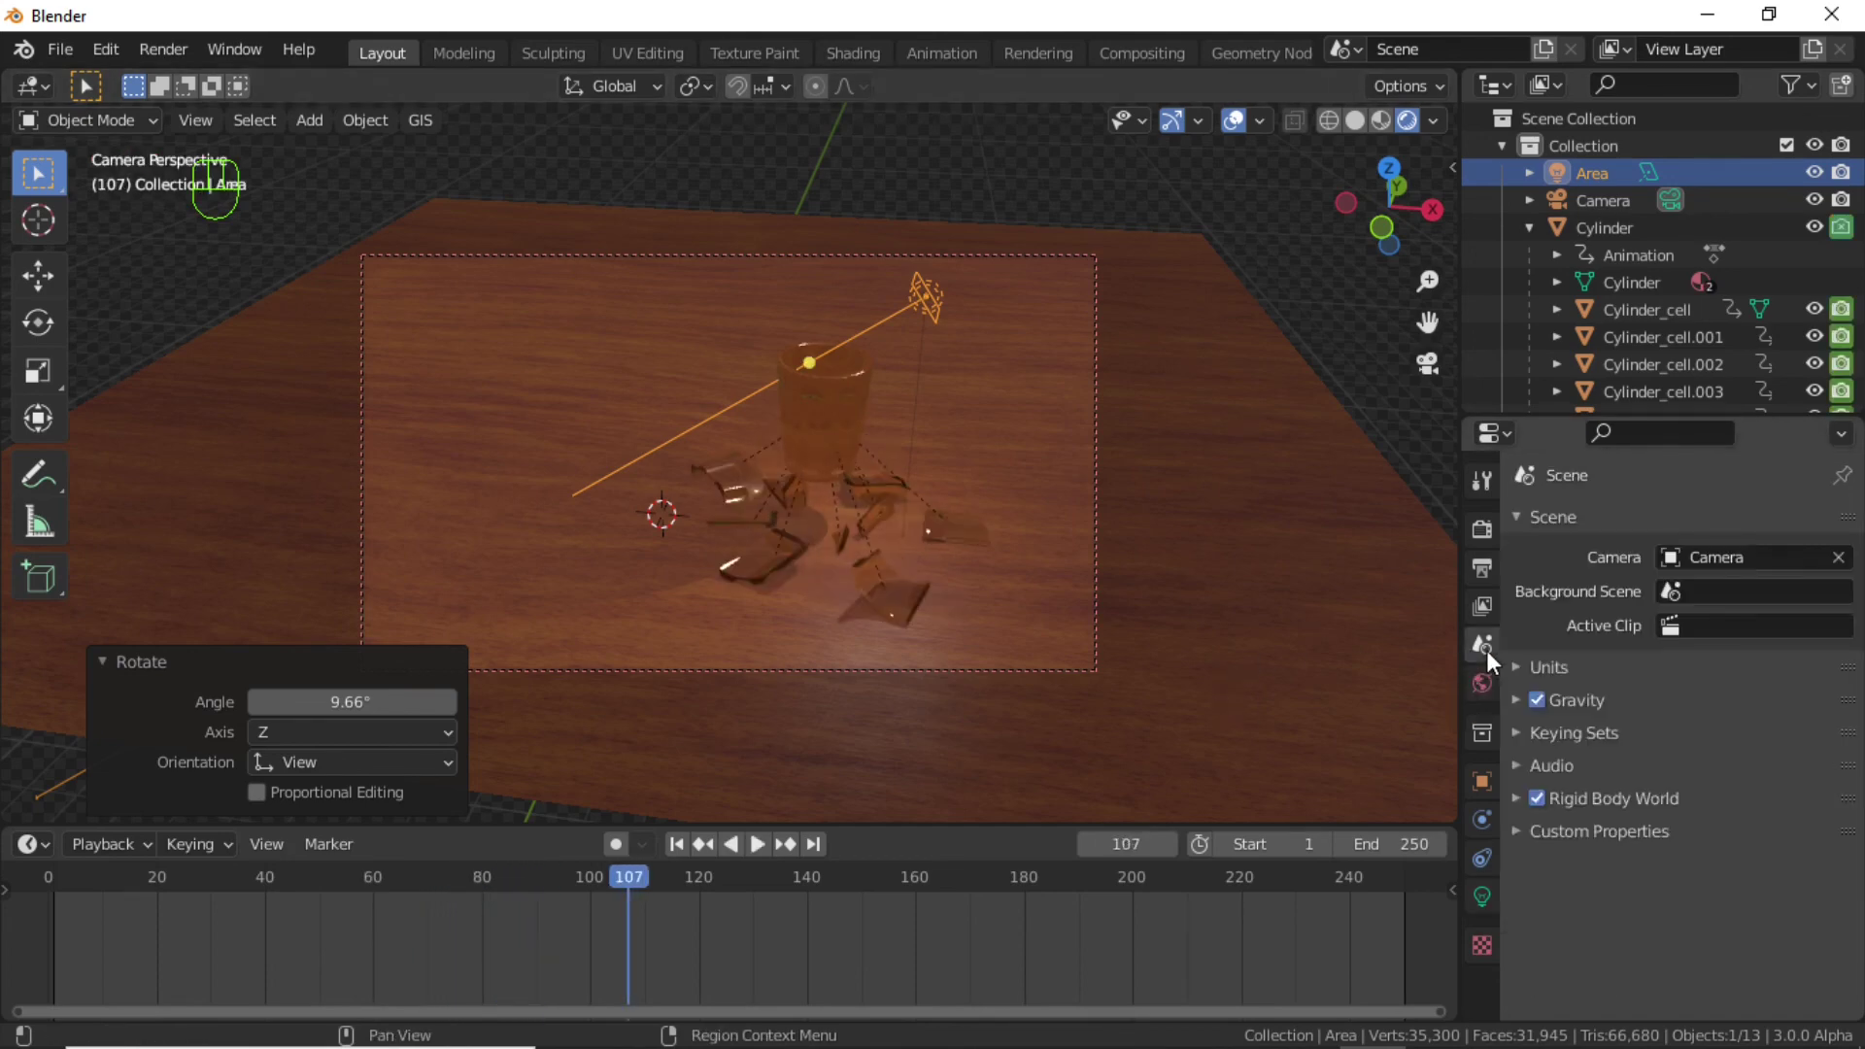
pyautogui.click(1515, 797)
pyautogui.scroll(-4, 1569, 847)
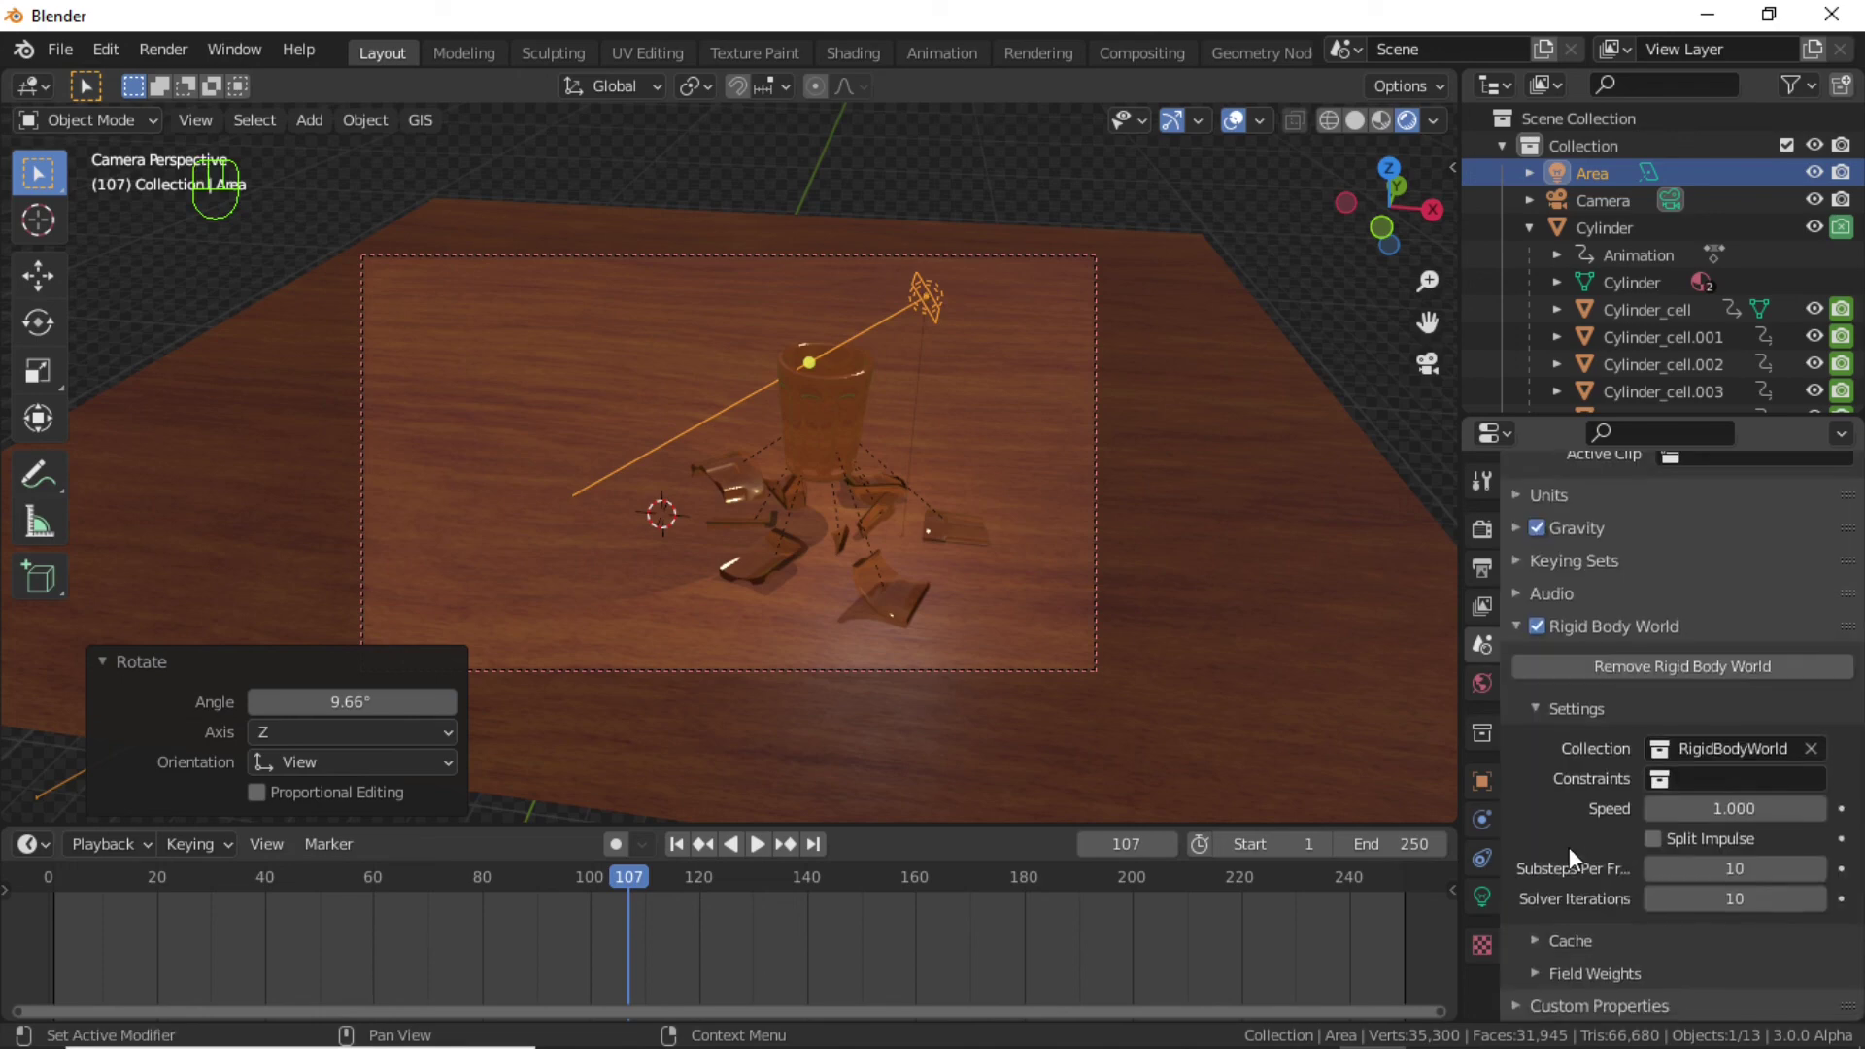
pyautogui.click(1531, 936)
pyautogui.scroll(-7, 1535, 934)
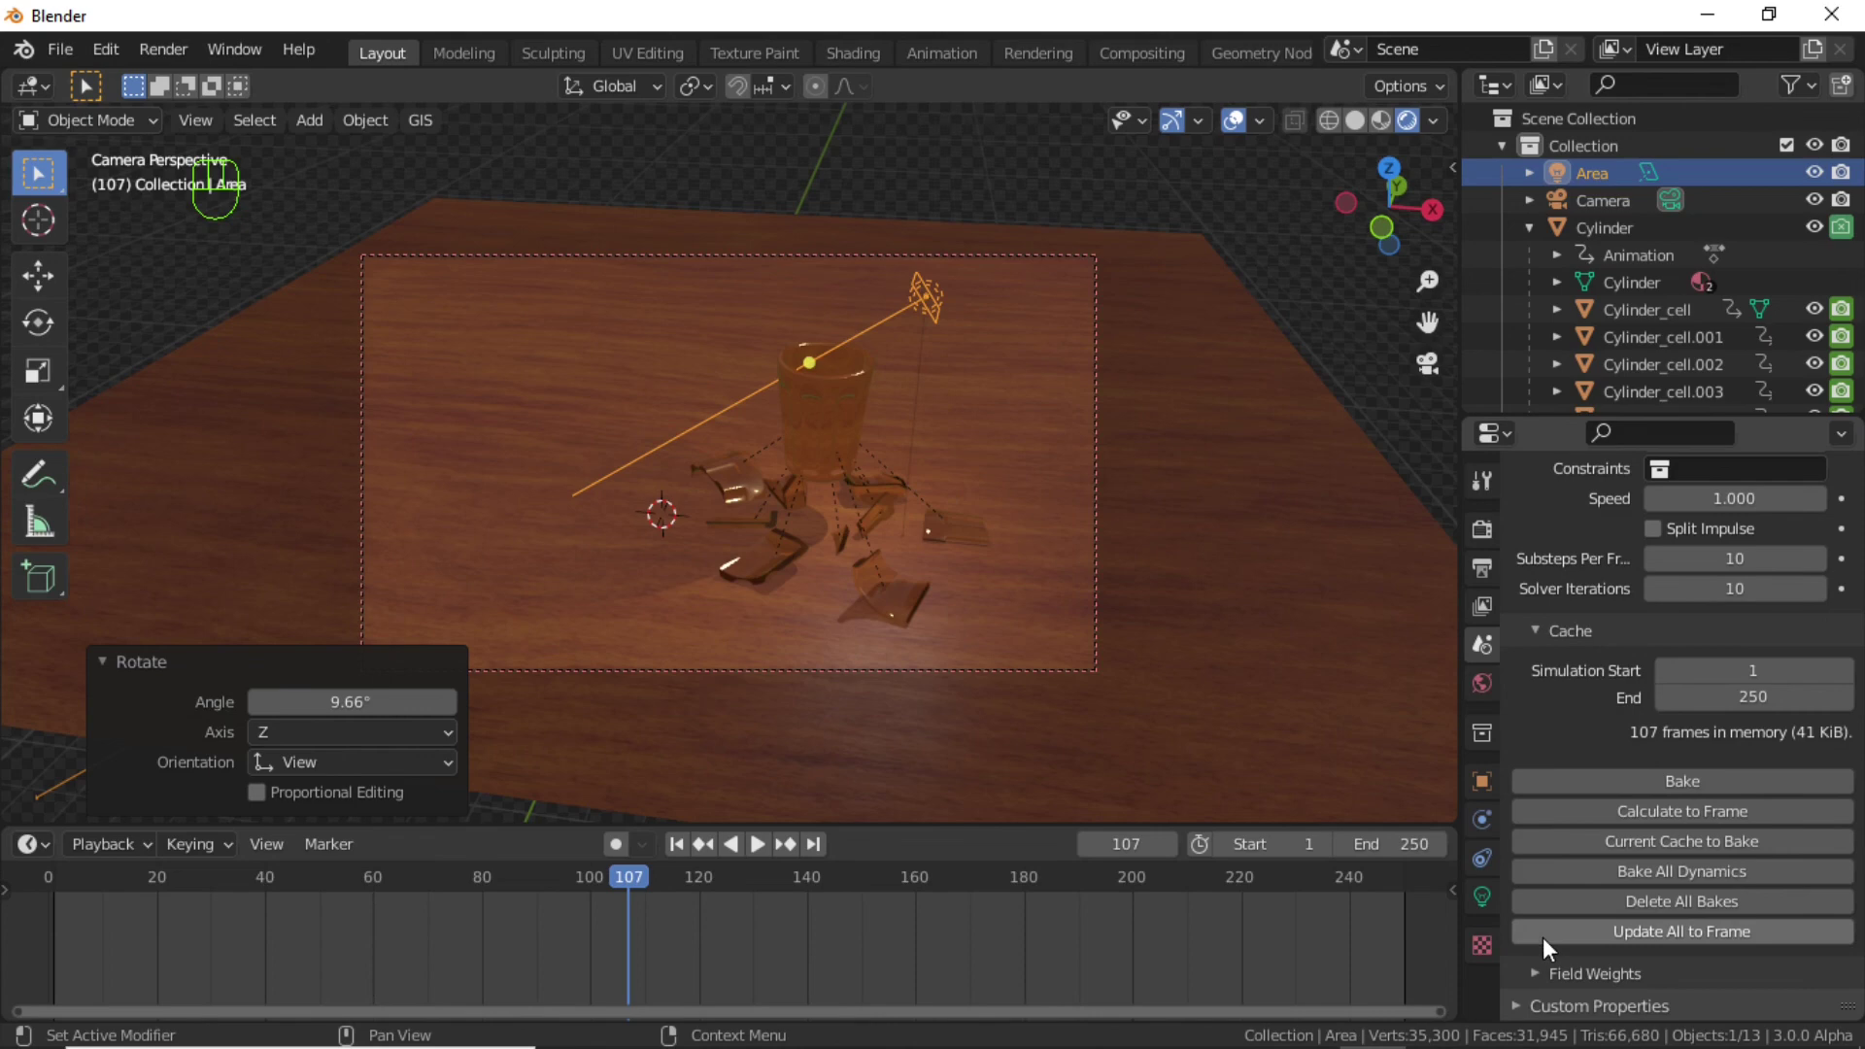
pyautogui.click(1681, 872)
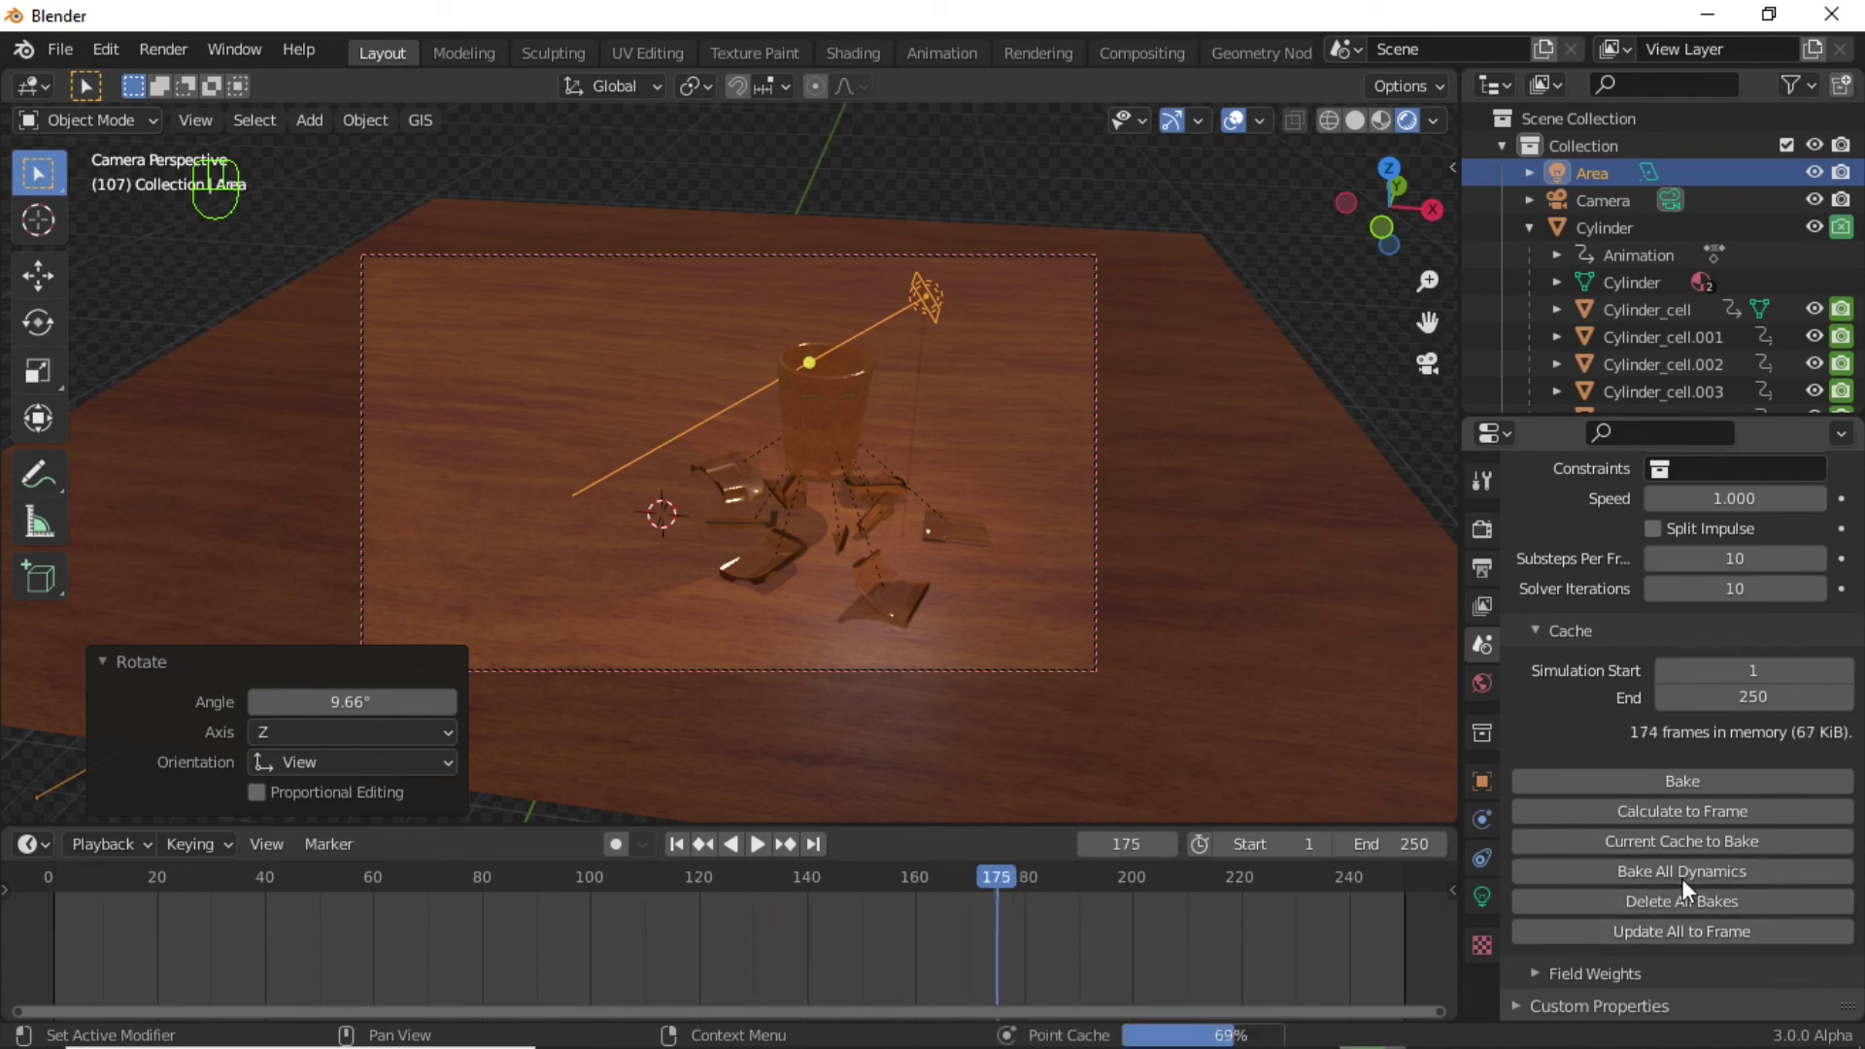
# Set the render output's file format to FFmpeg Video and its video encoding output quality to High Quality.
pyautogui.click(1477, 576)
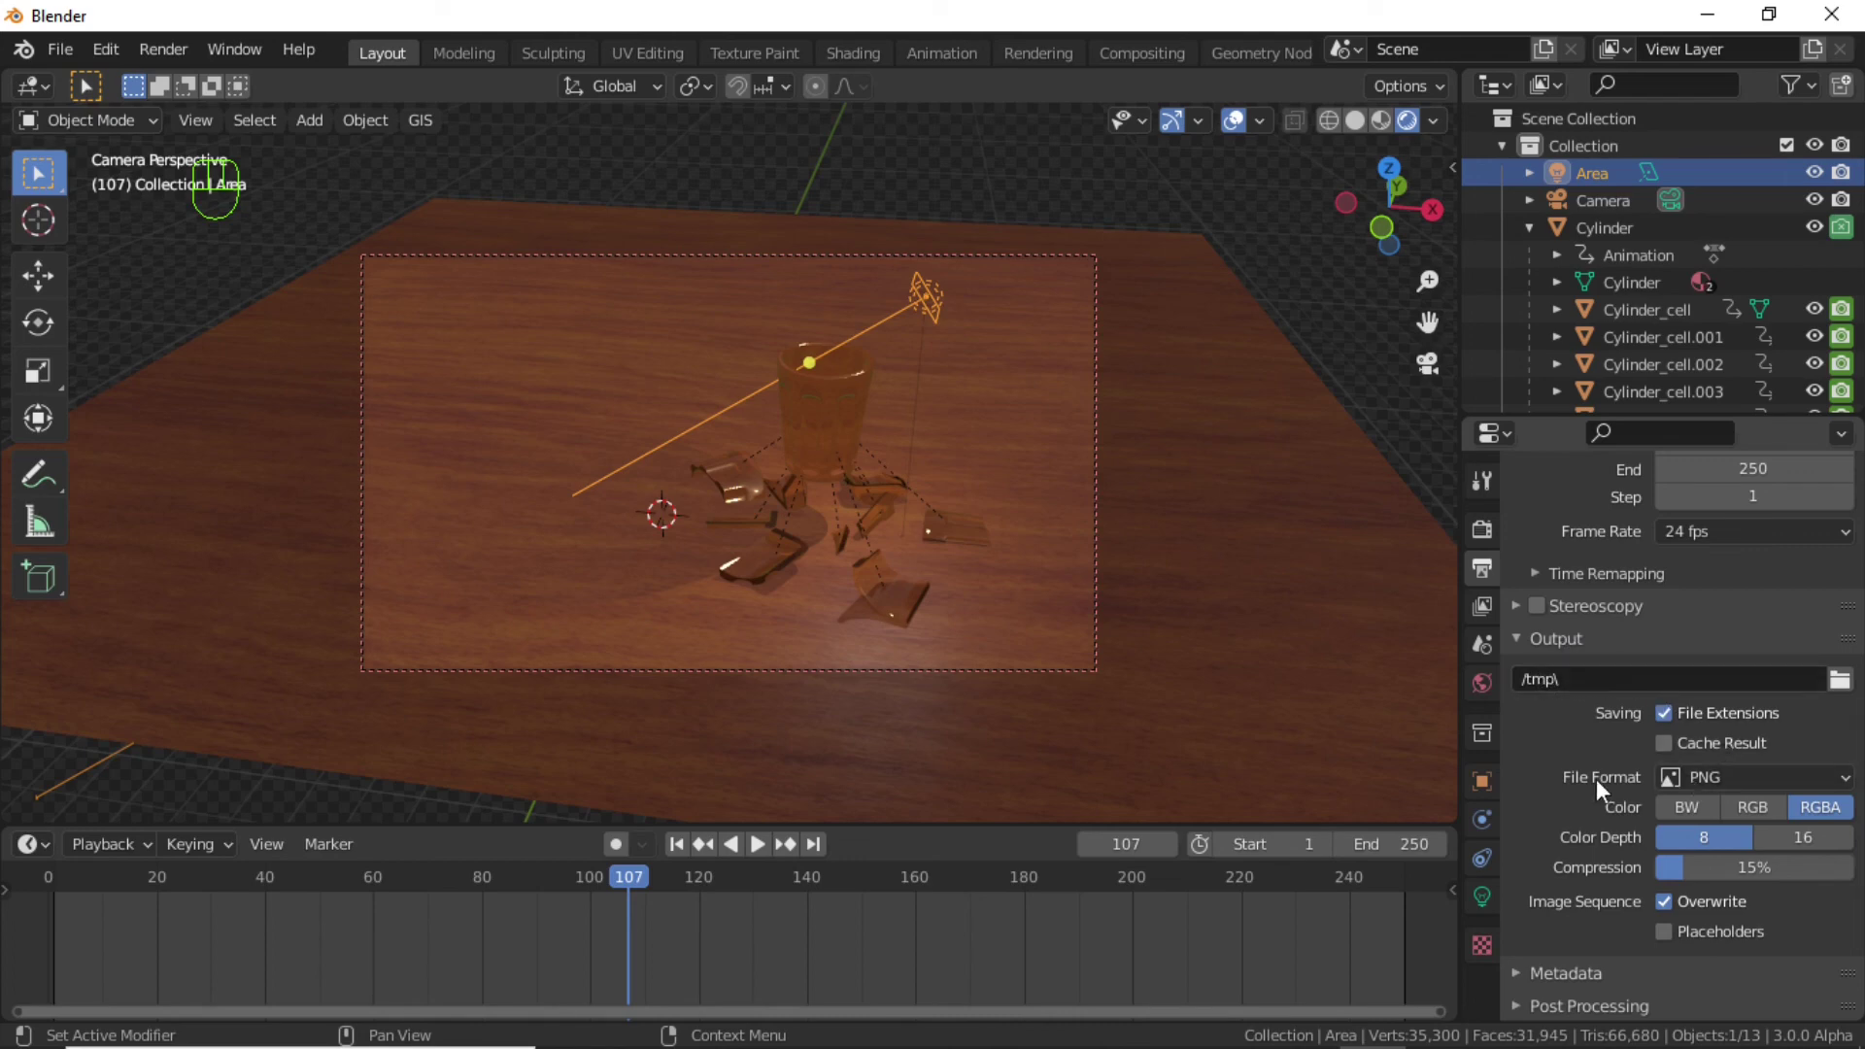
pyautogui.click(1740, 778)
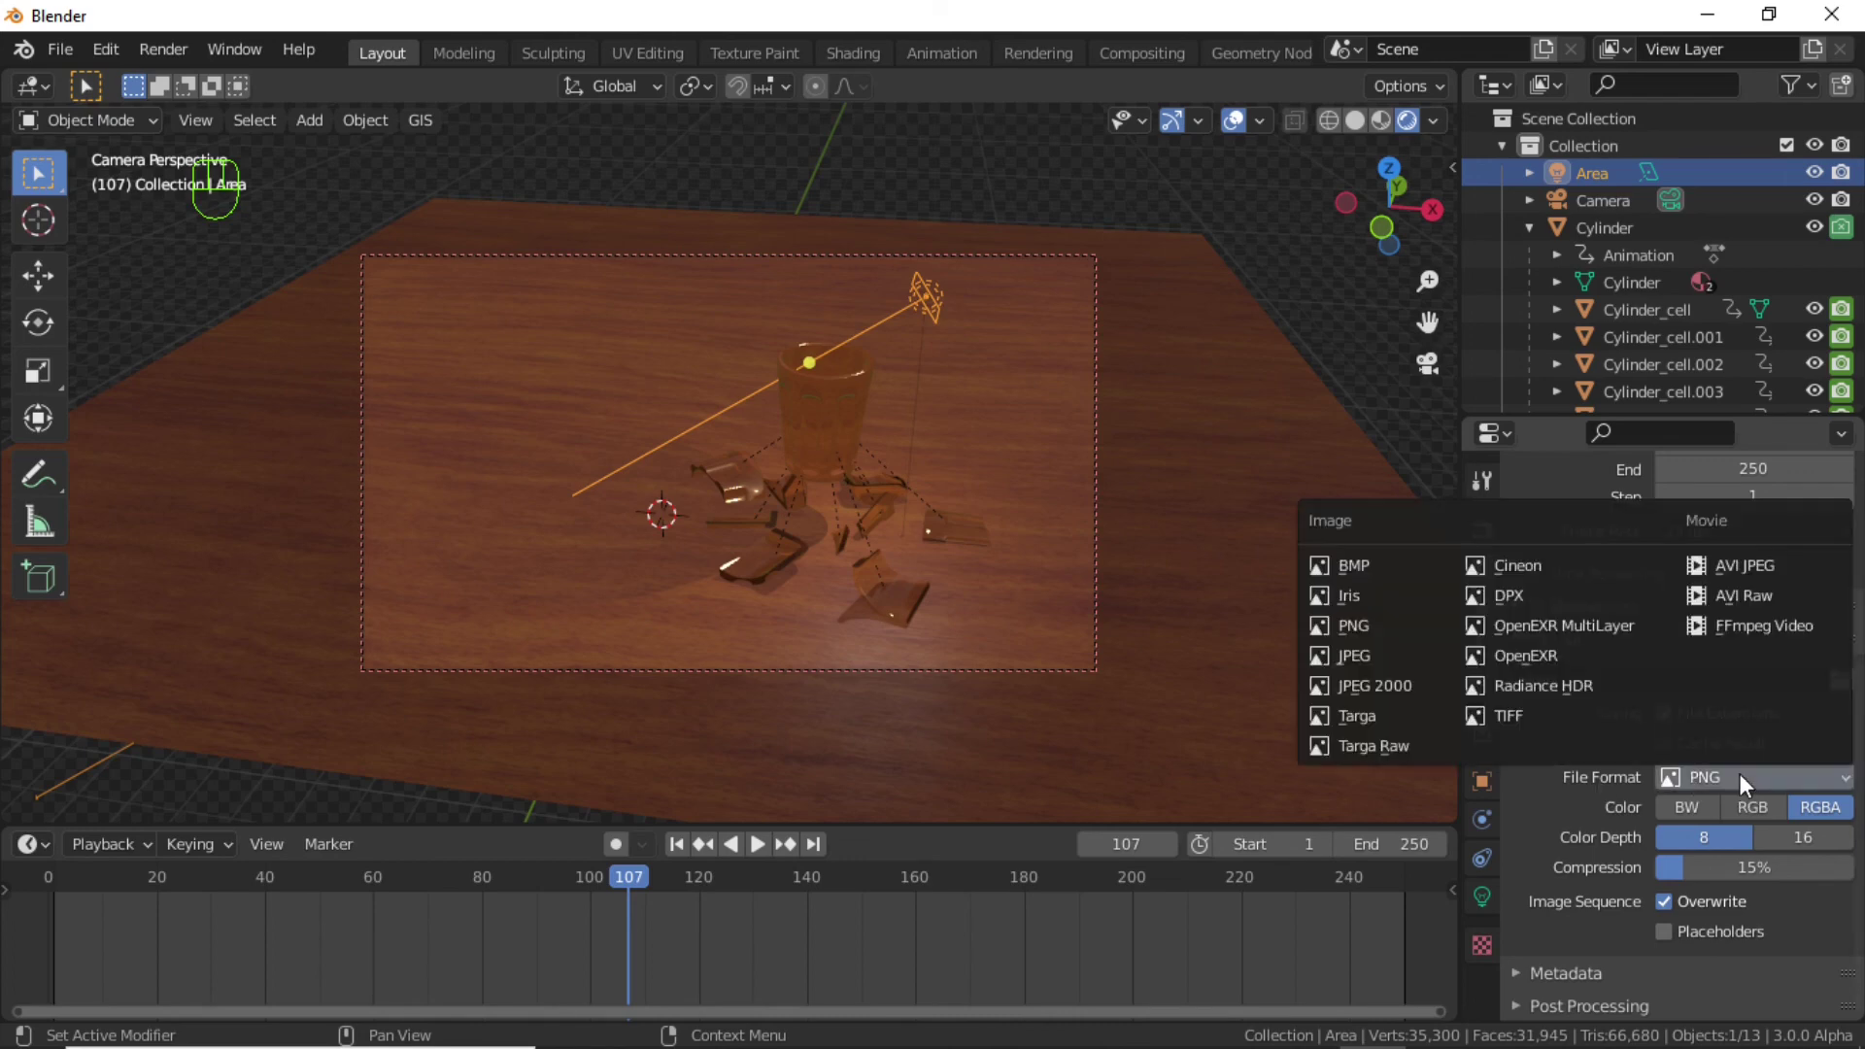
pyautogui.click(1748, 633)
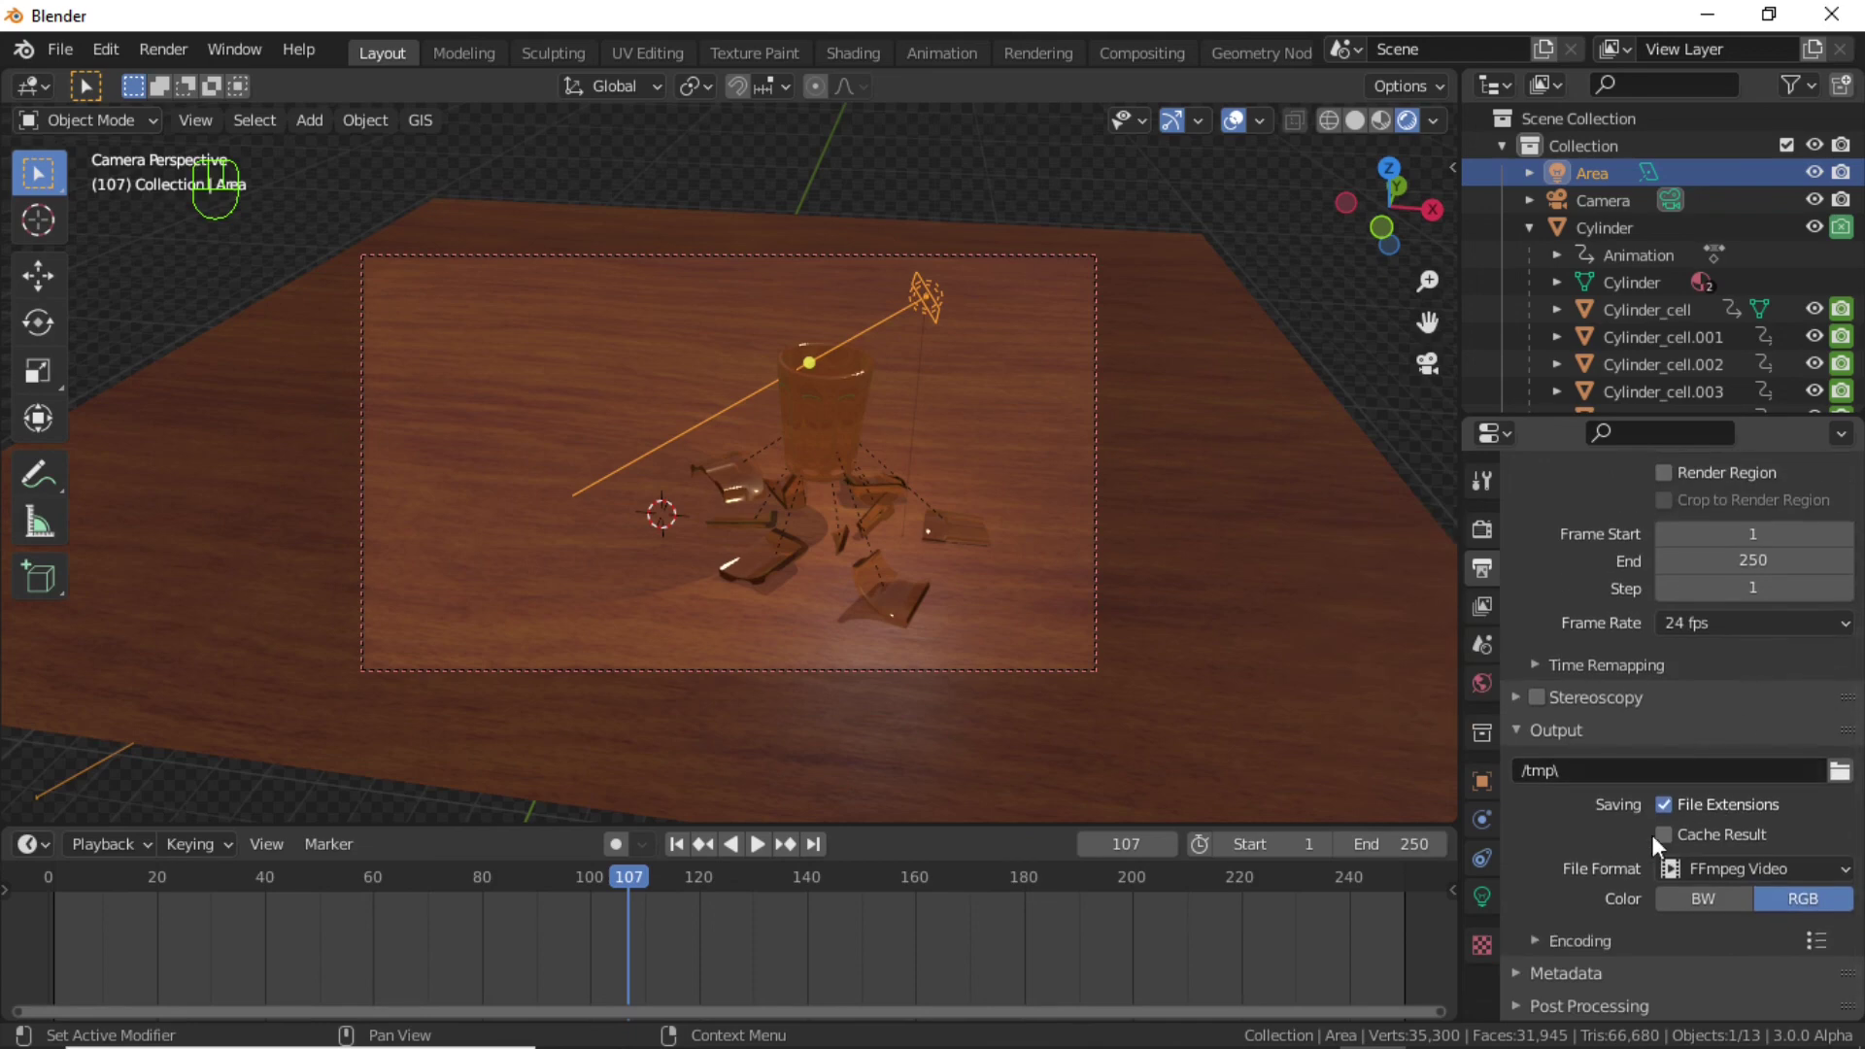
pyautogui.click(1531, 936)
pyautogui.scroll(-5, 1576, 871)
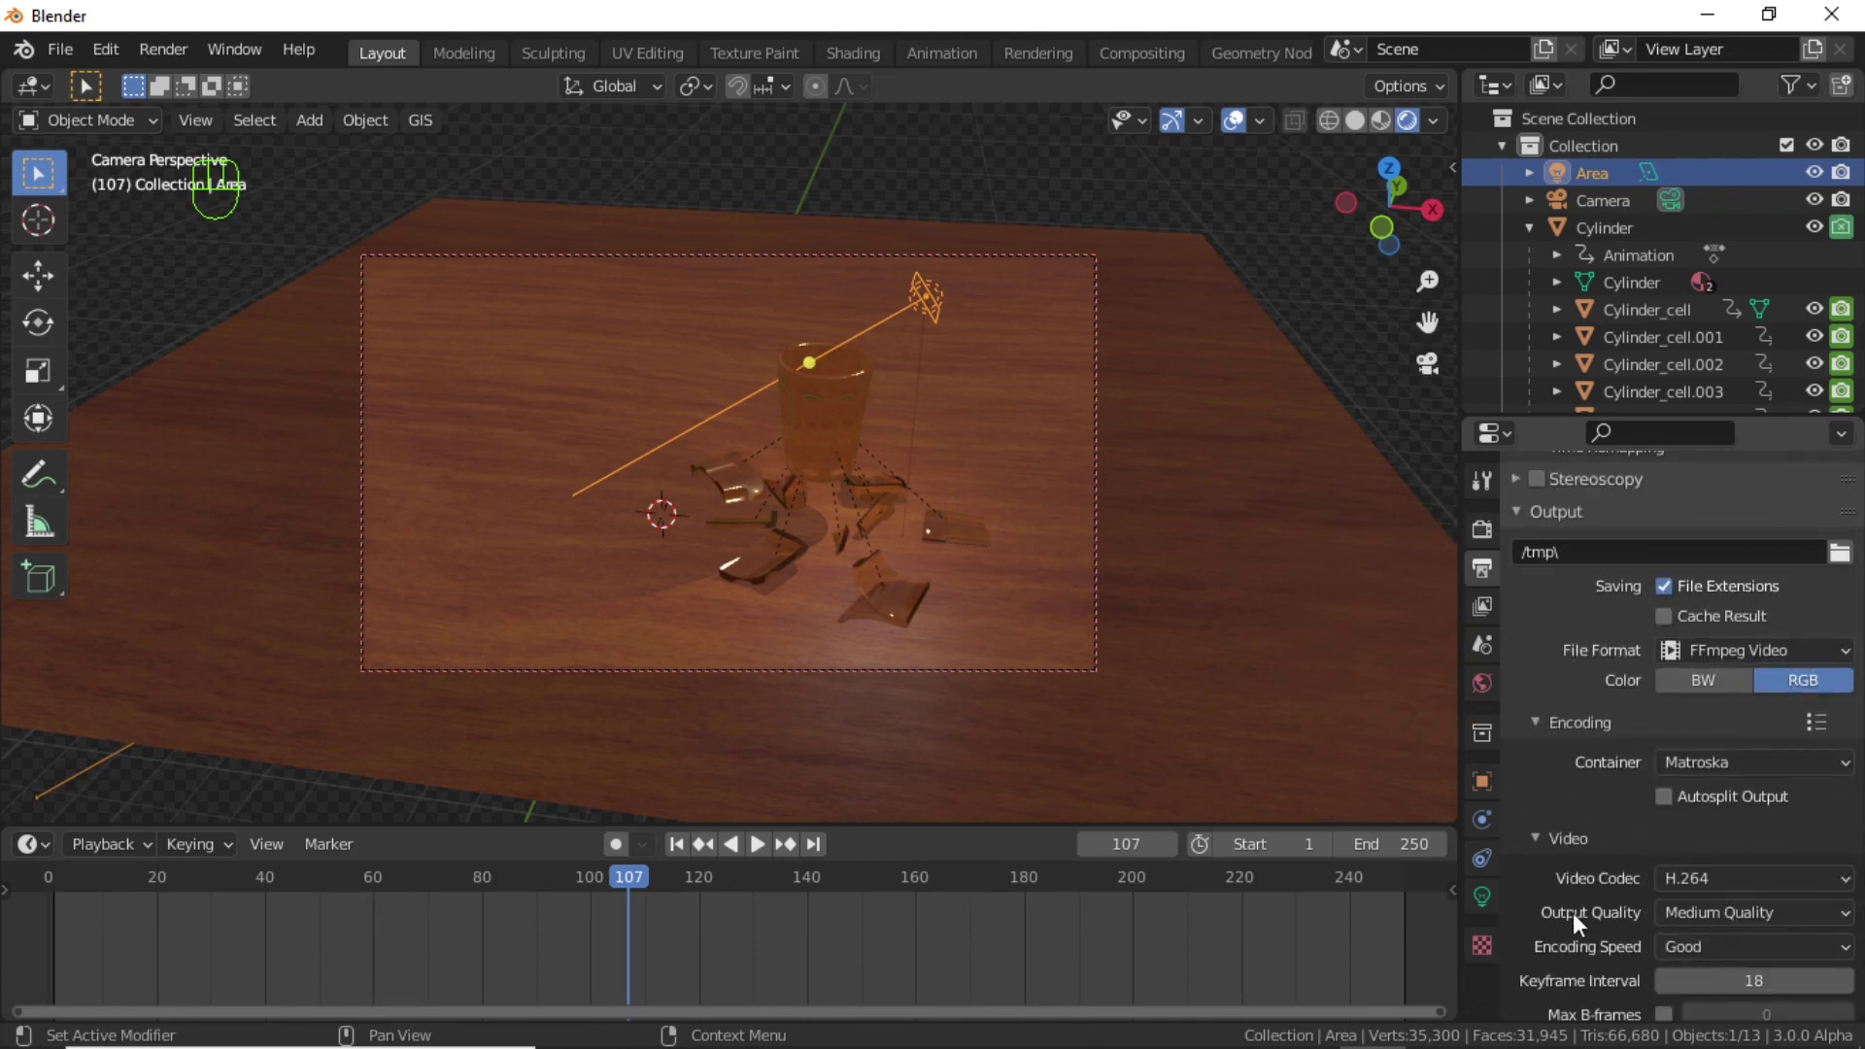
pyautogui.click(1693, 913)
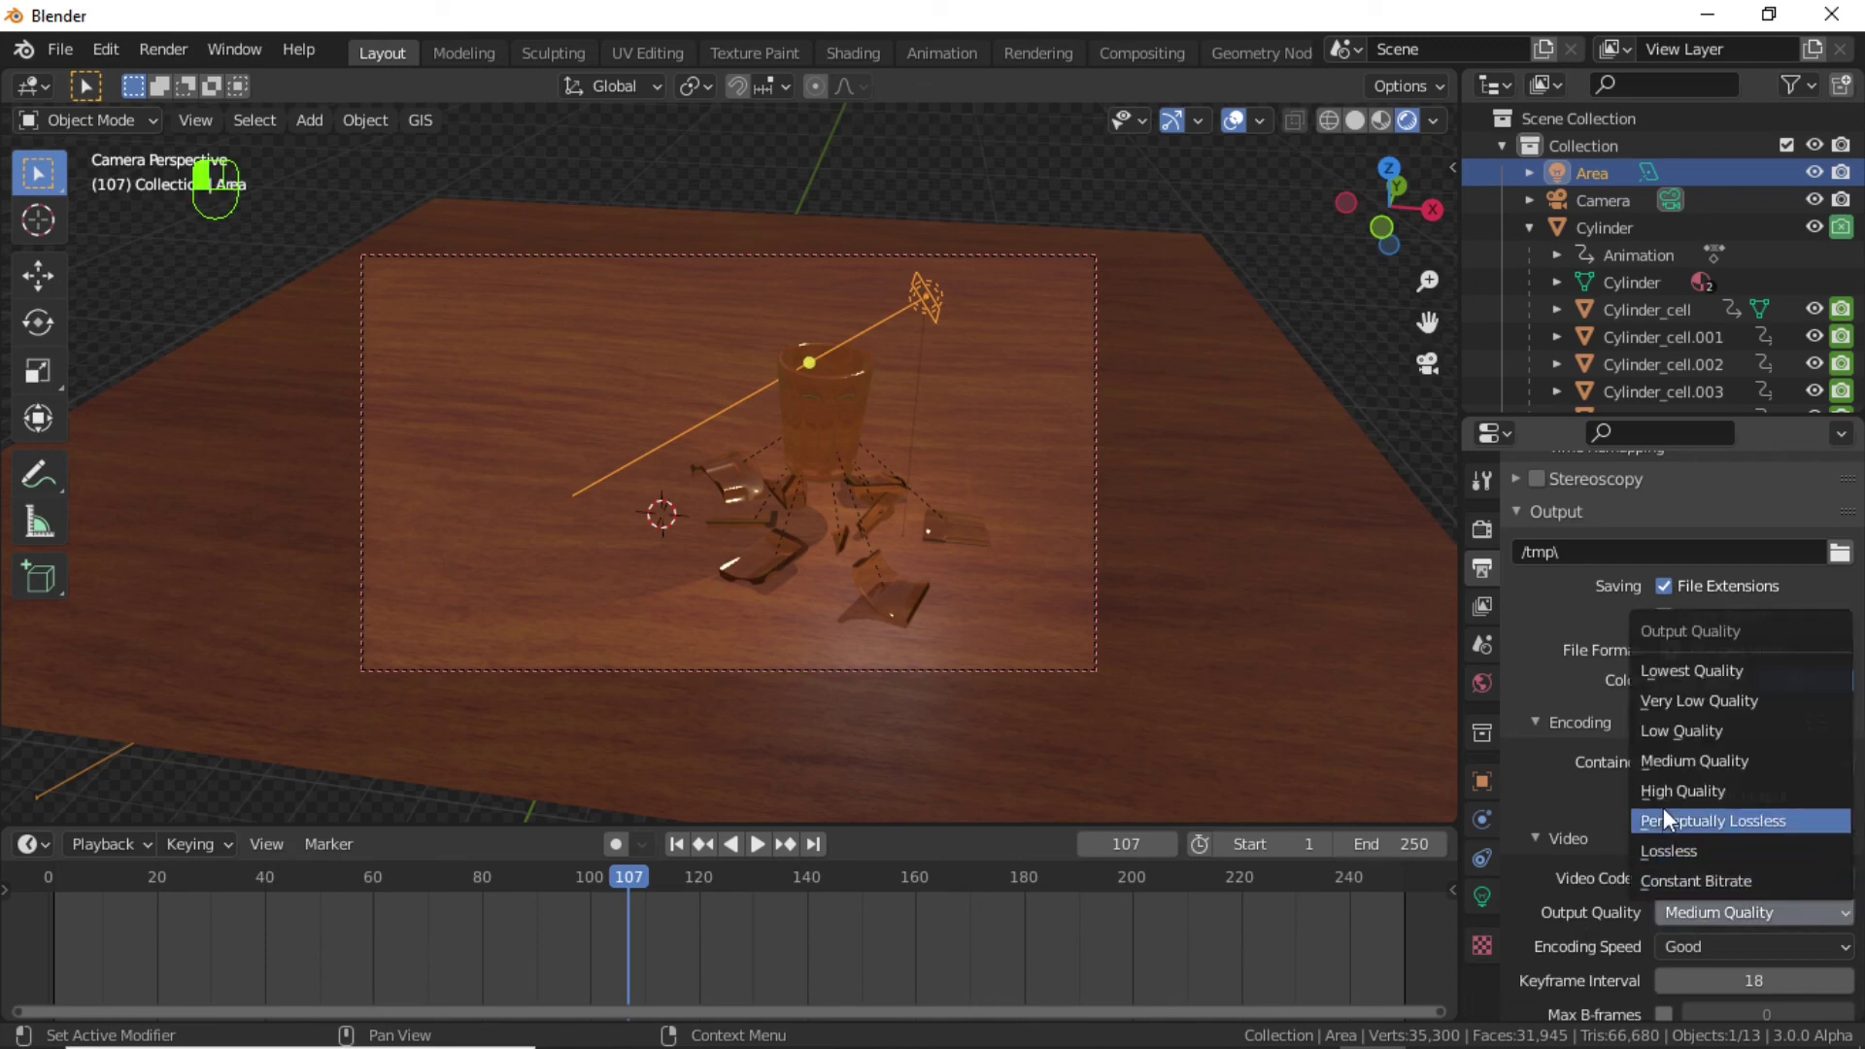
pyautogui.click(1702, 794)
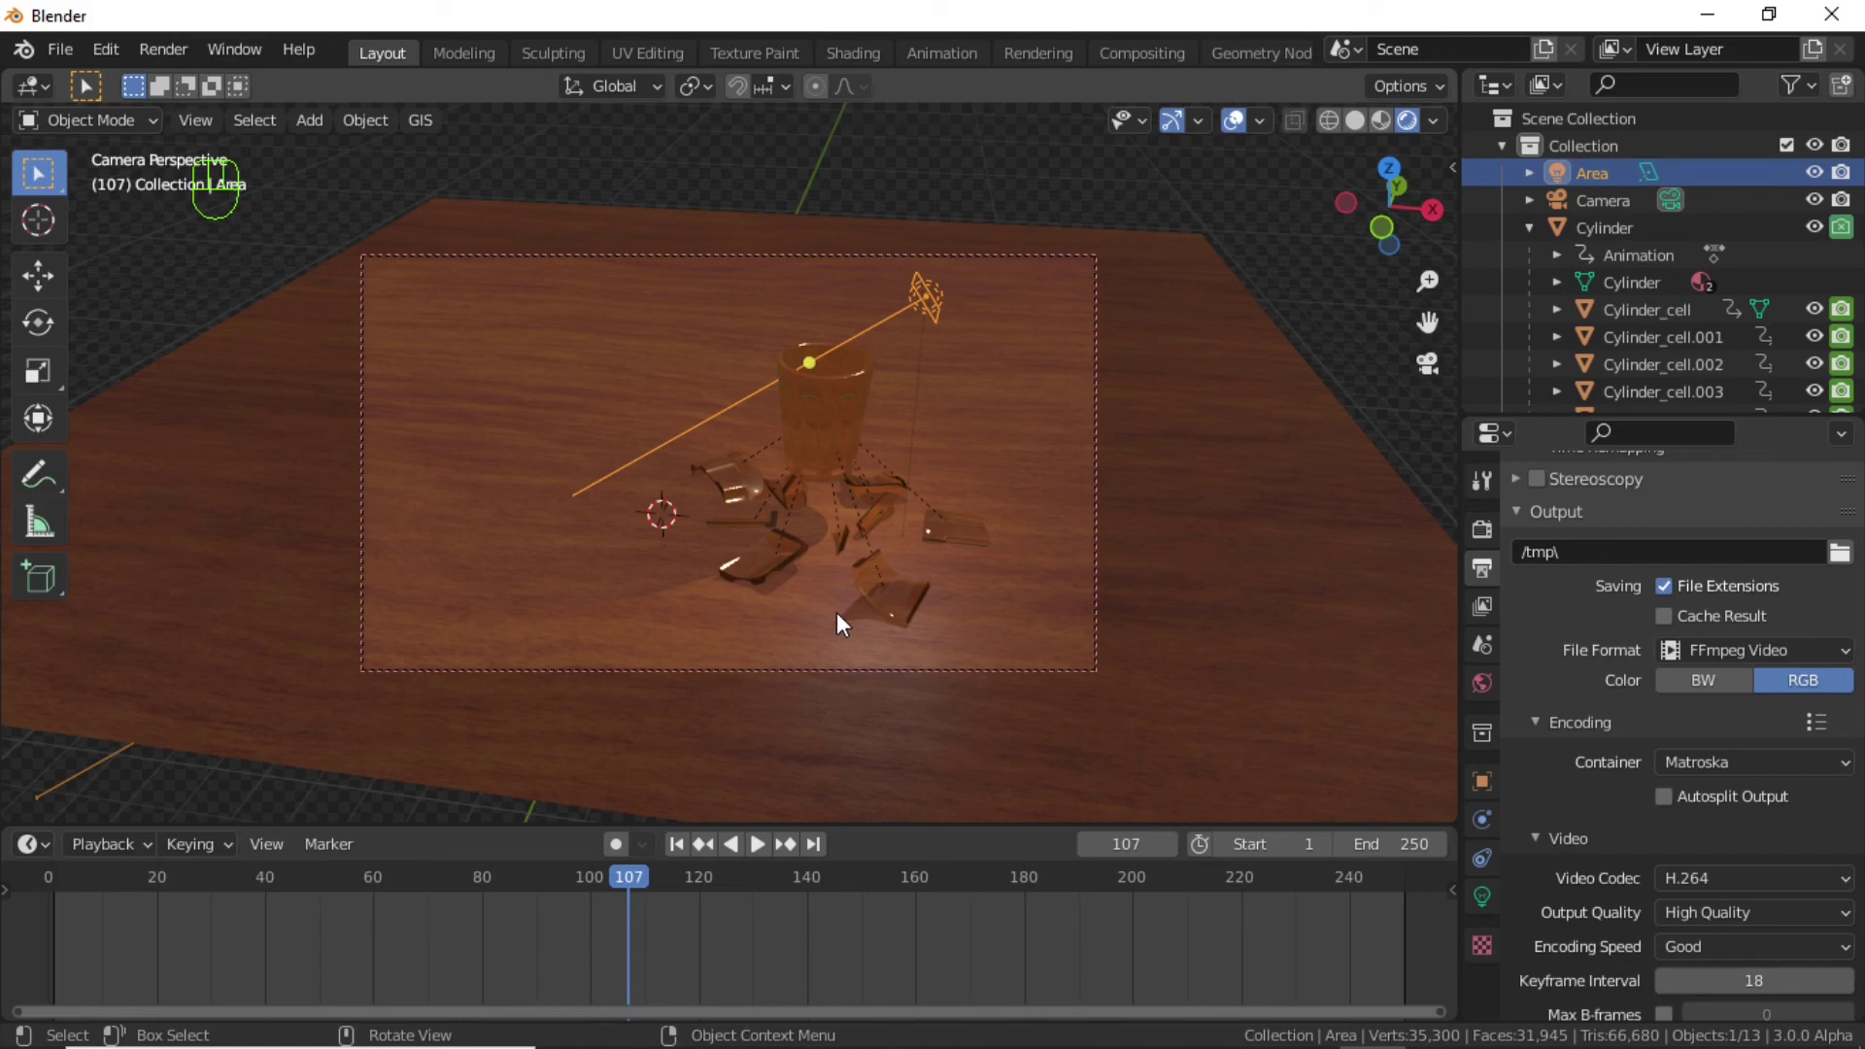
pyautogui.moveTo(956, 1034)
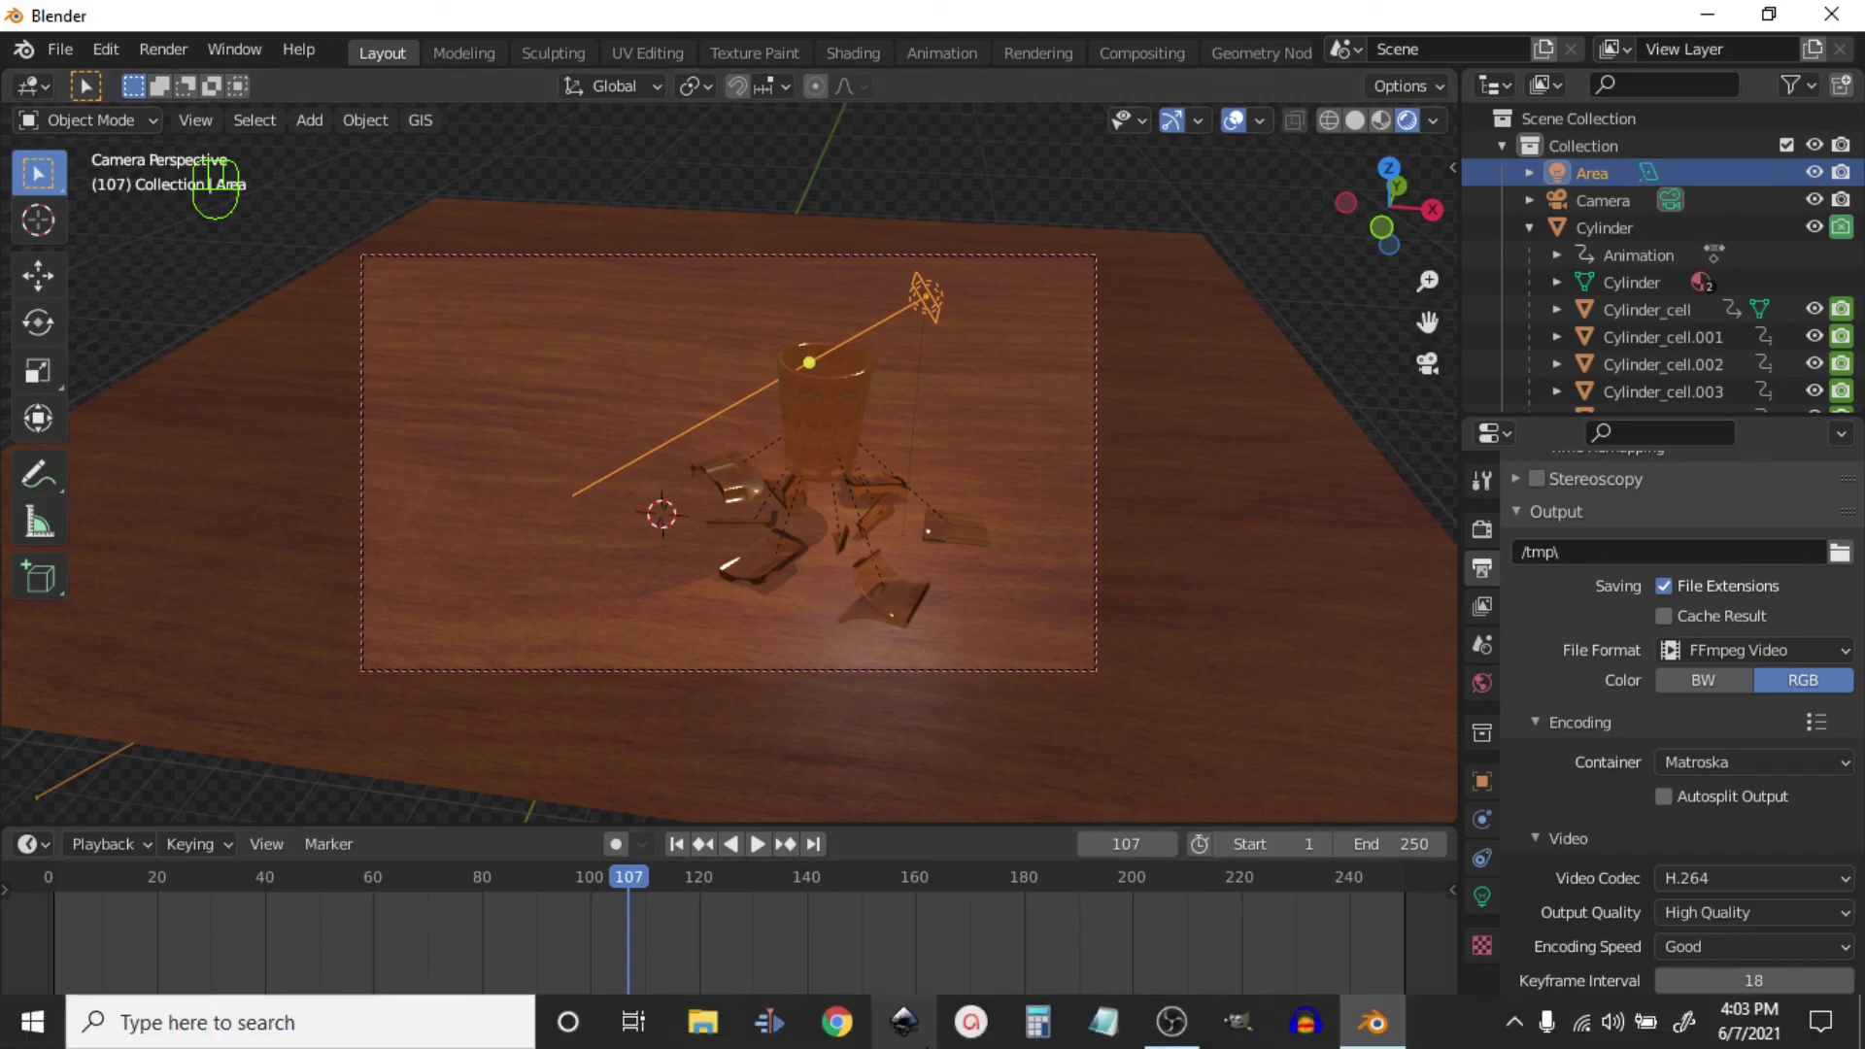